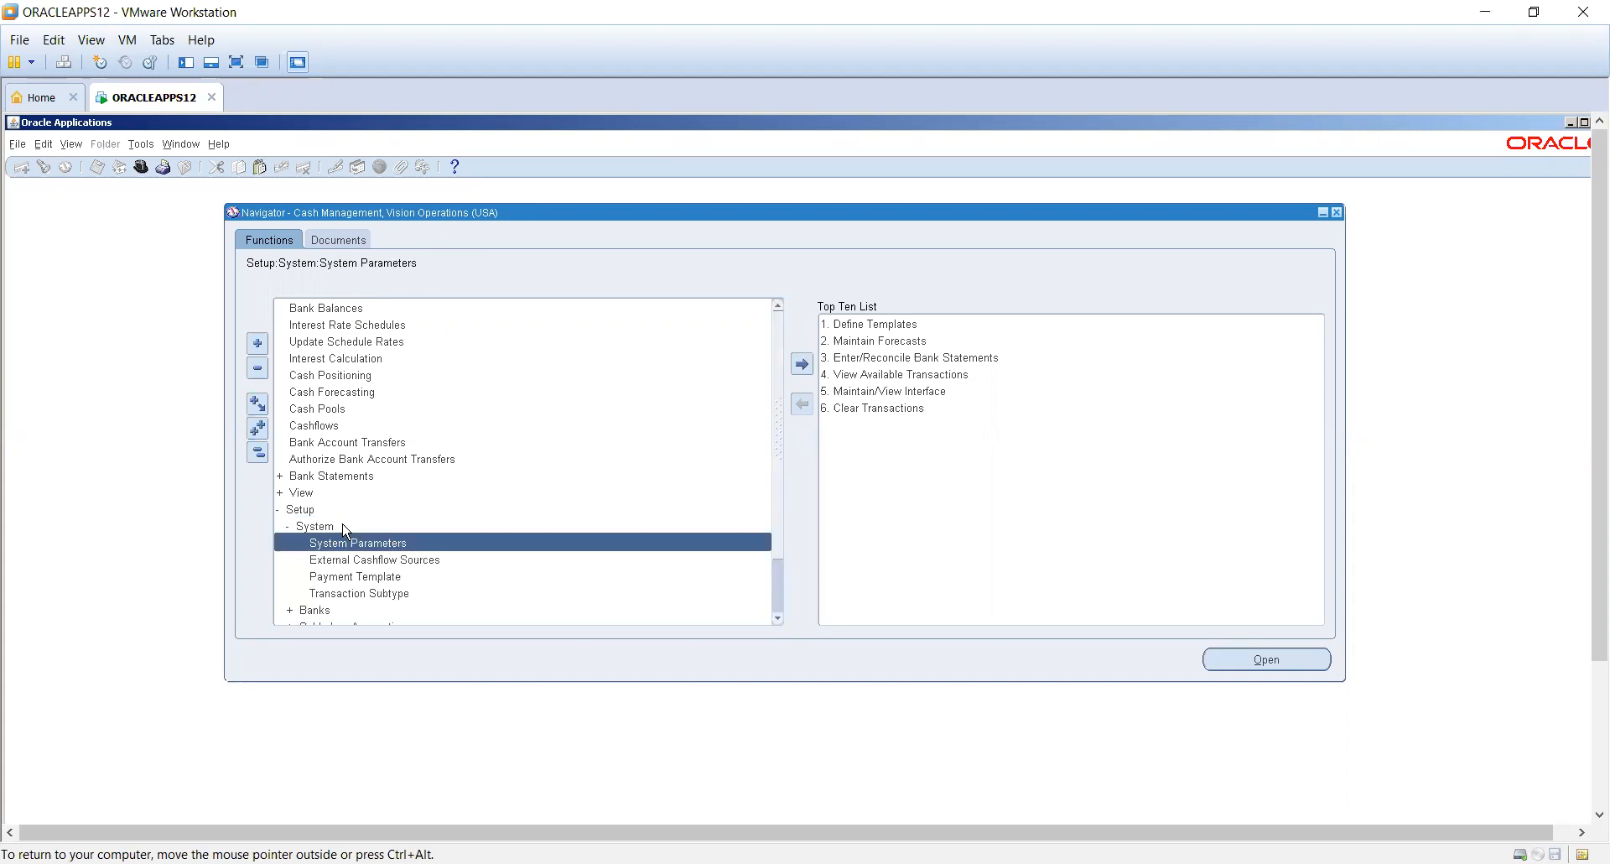
- Open the System Parameters form and choose Vision India as the legal entity
{"action": "double_click", "coordinate": [363, 541]}
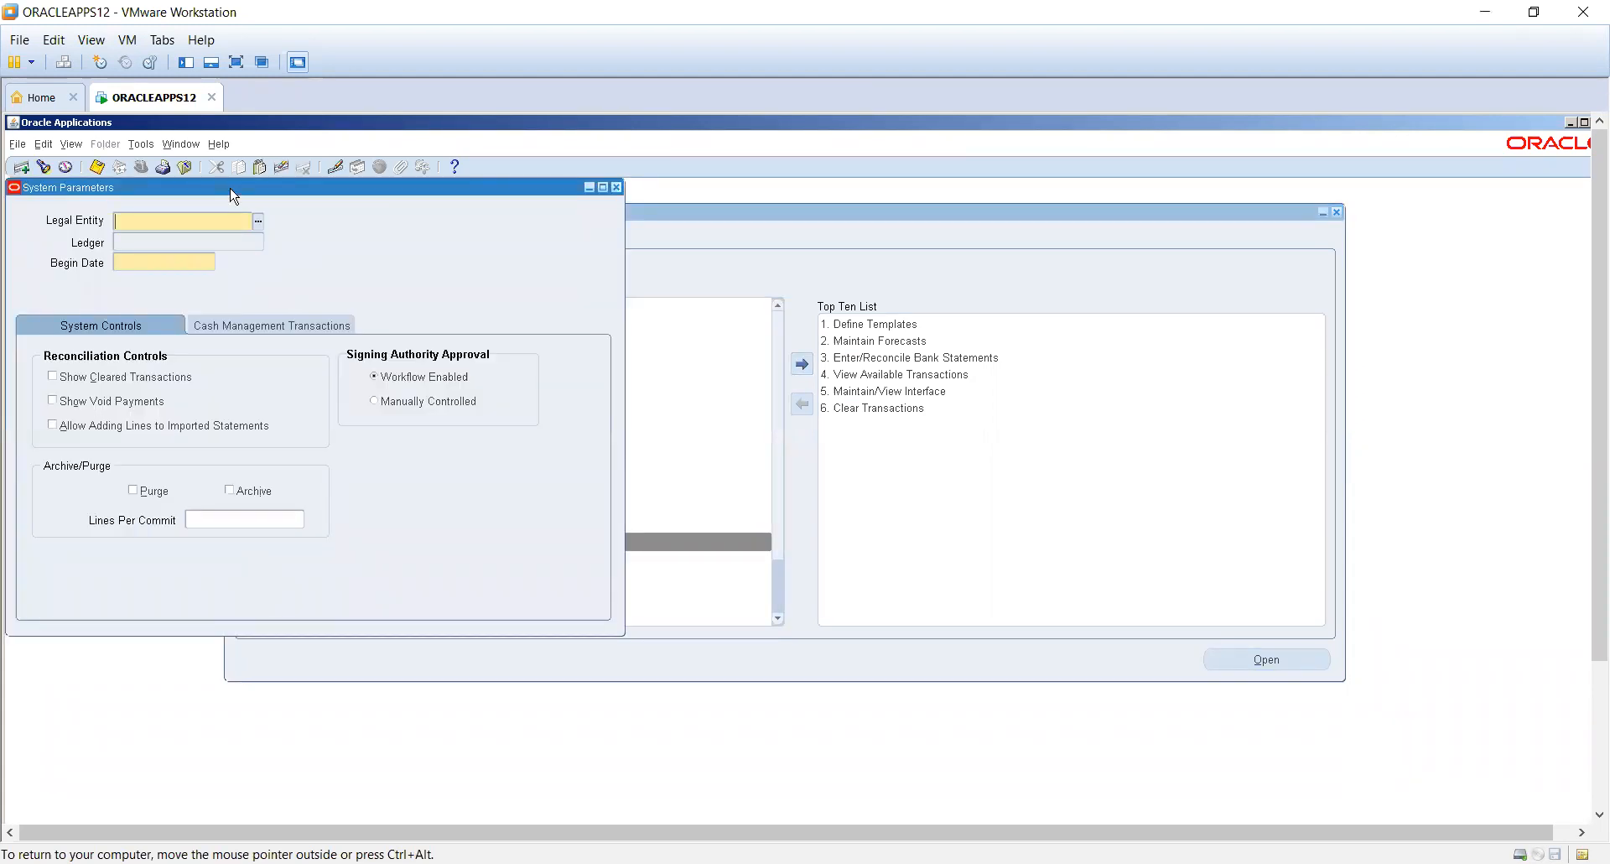
{"action": "left_click", "coordinate": [258, 221]}
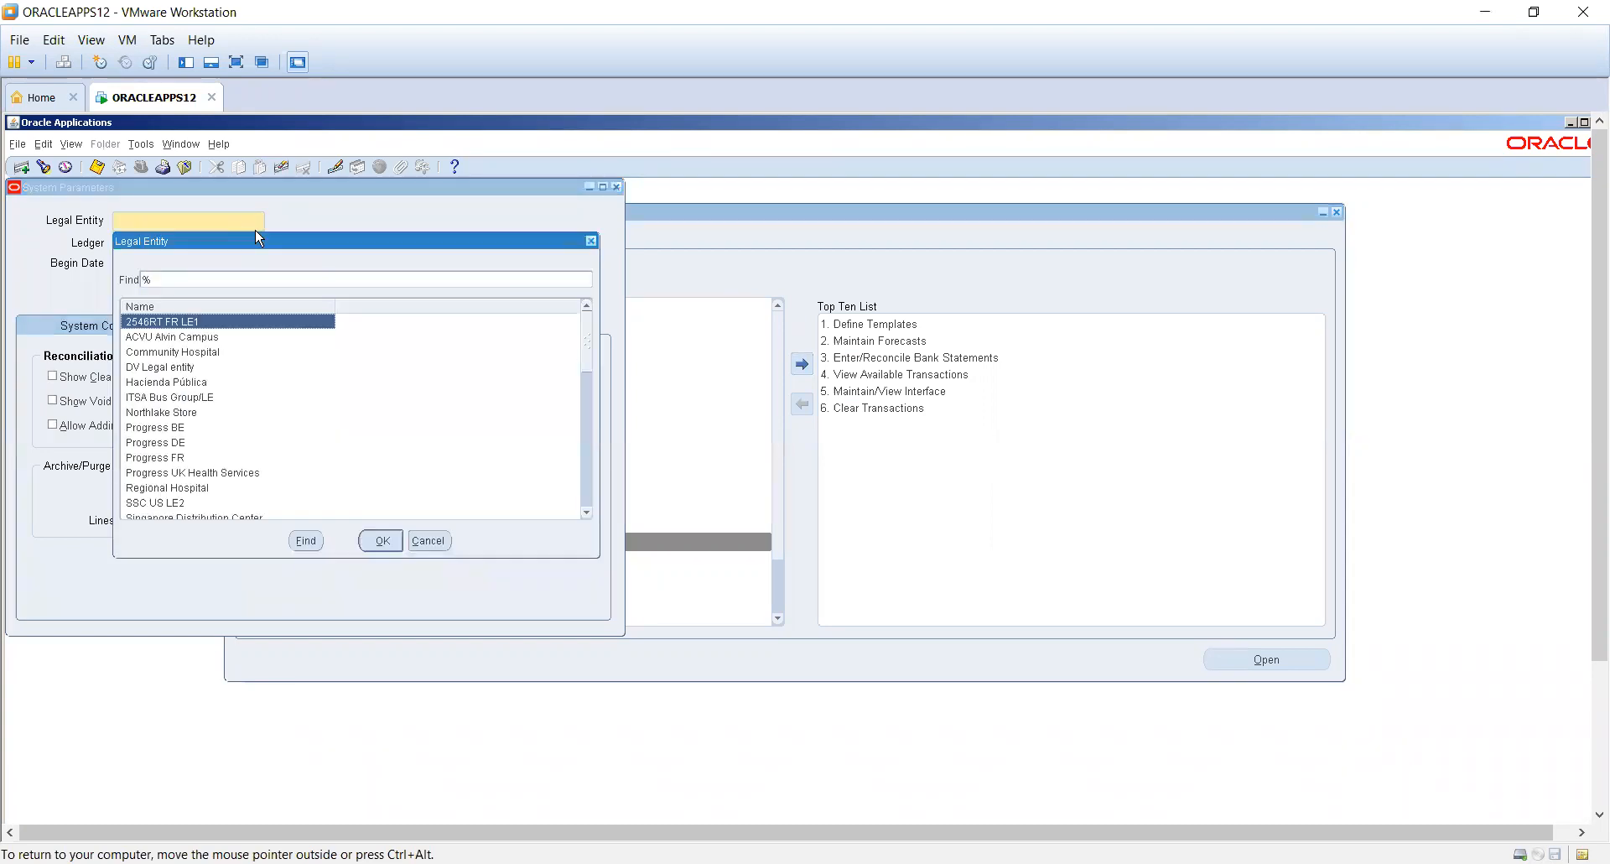
{"action": "scroll", "coordinate": [304, 396], "scroll_direction": "down", "scroll_amount": 5}
{"action": "double_click", "coordinate": [303, 396]}
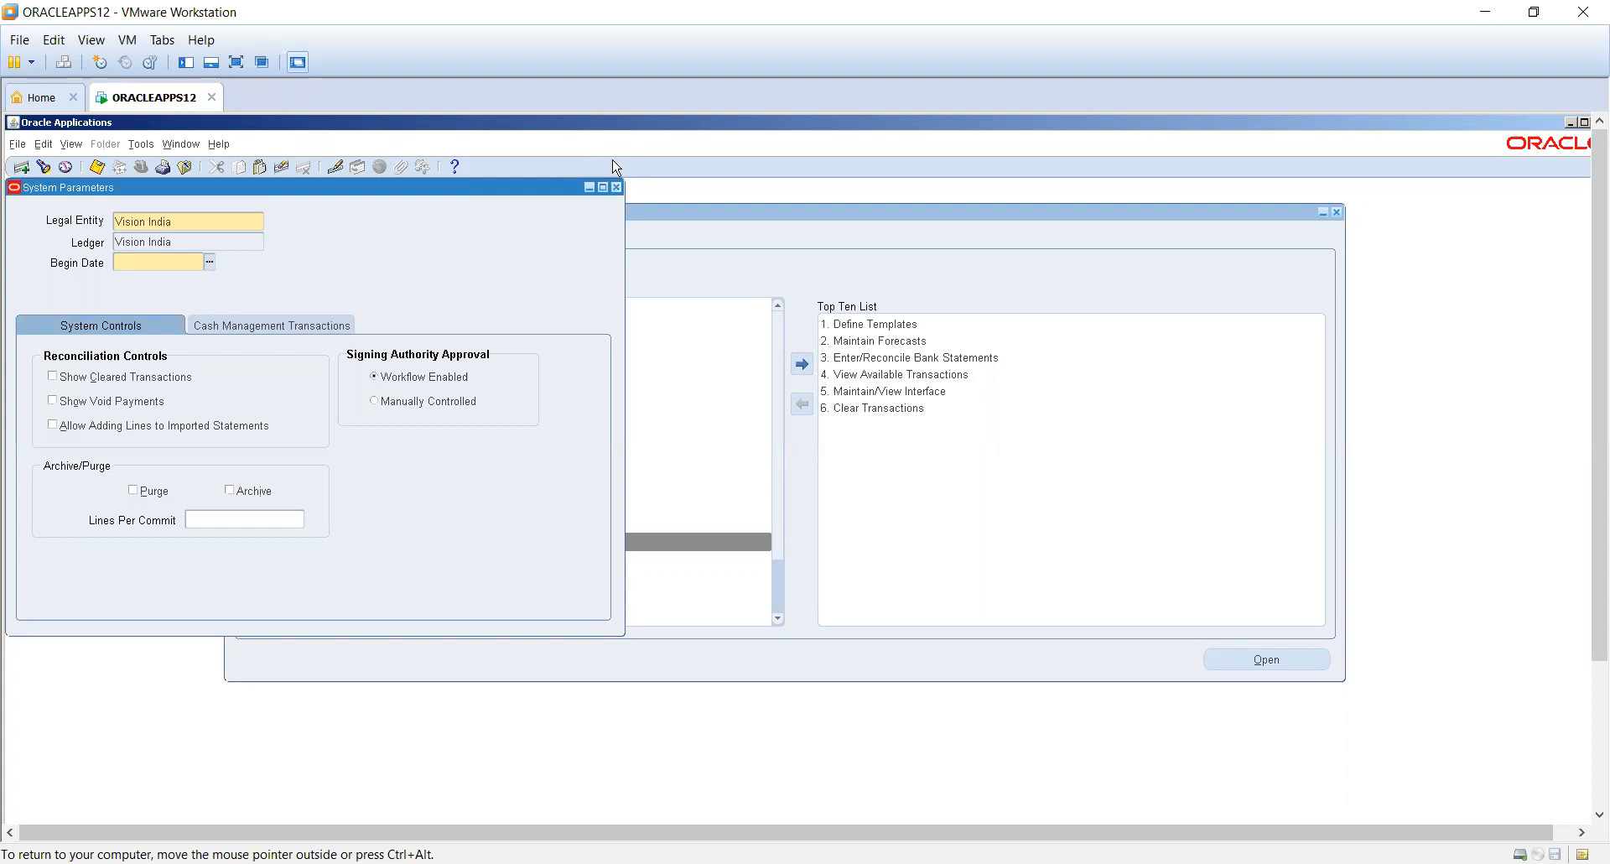
- Clear the legal entity and look up the entities that start with "Vi"
{"action": "left_click", "coordinate": [226, 222]}
{"action": "key", "text": "BackSpace"}
{"action": "type", "text": "Vi"}
{"action": "key", "text": "Tab"}
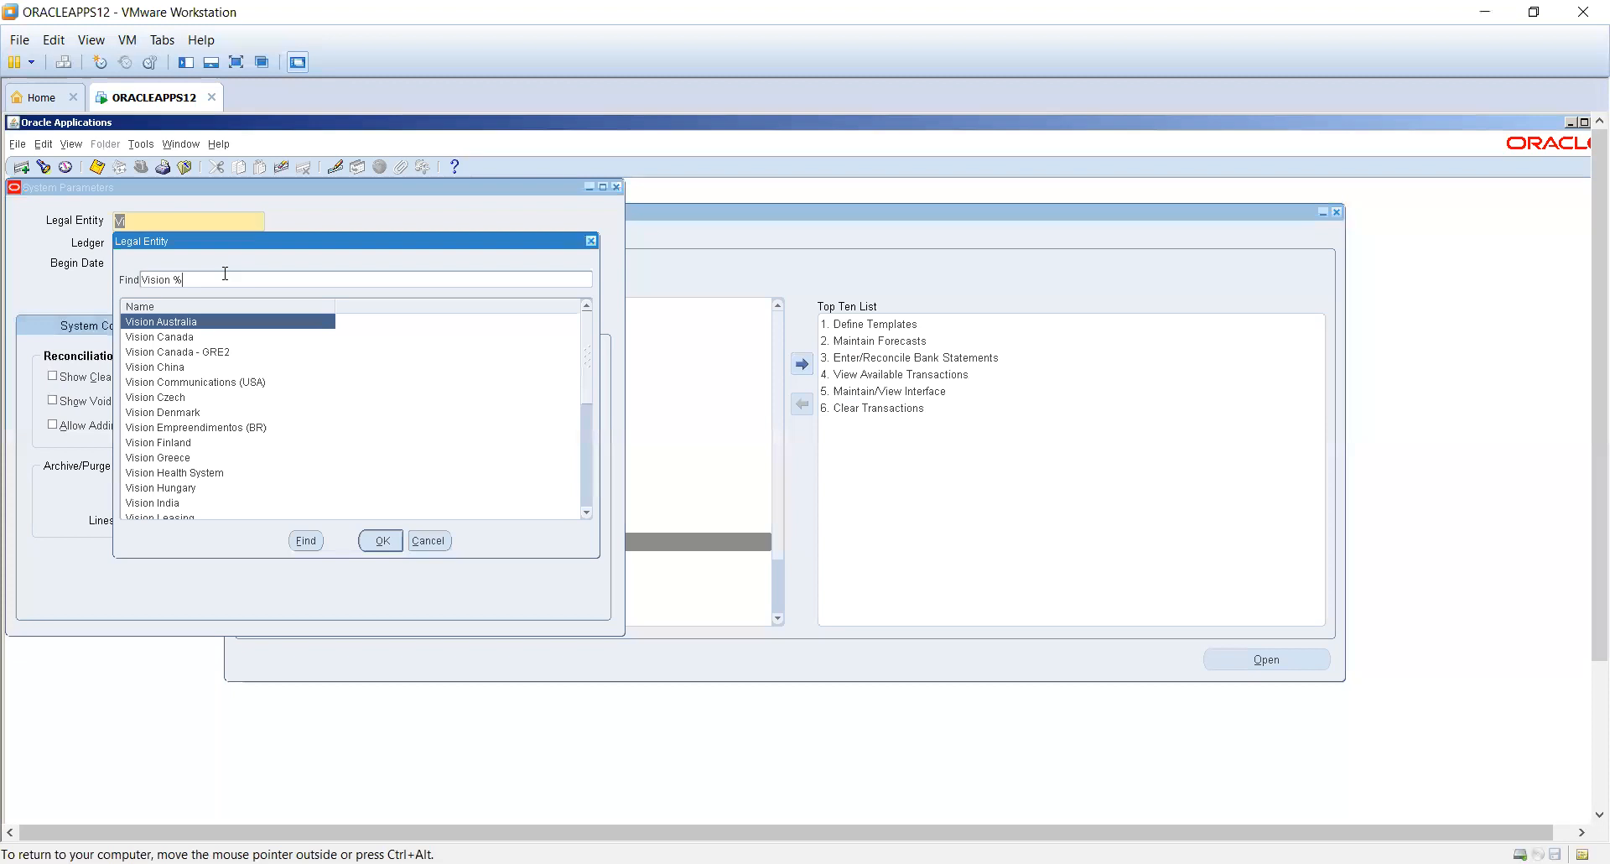
- Try filtering the legal entities by "Vision %oper", and browse the full list of Vision entities
{"action": "type", "text": "oper"}
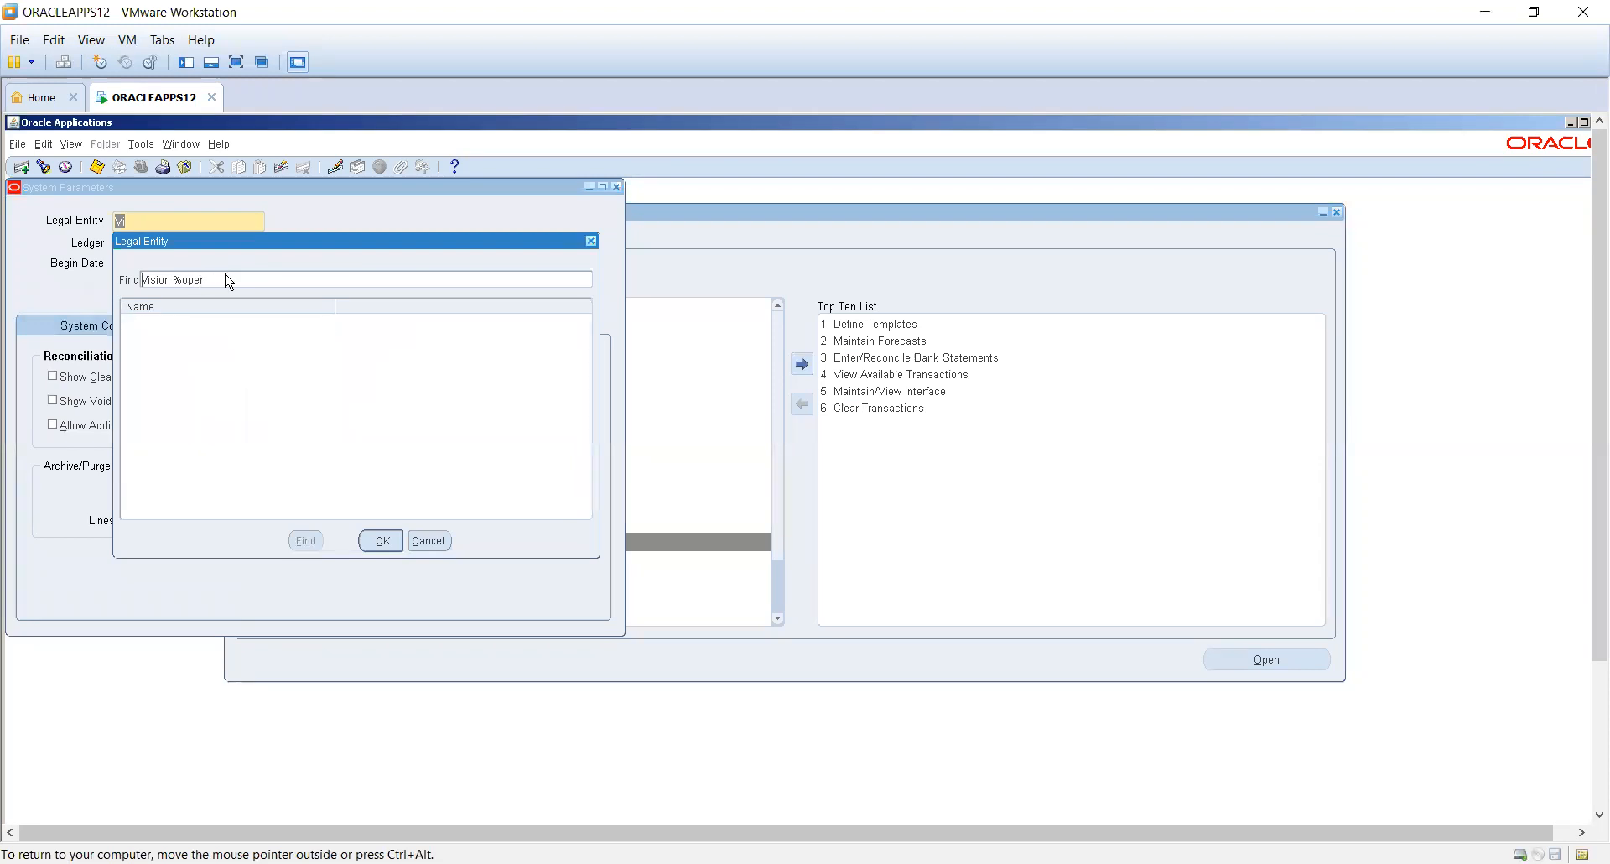
{"action": "key", "text": "BackSpace"}
{"action": "key", "text": "BackSpace"}
{"action": "key", "text": "BackSpace"}
{"action": "key", "text": "BackSpace"}
{"action": "key", "text": "Return"}
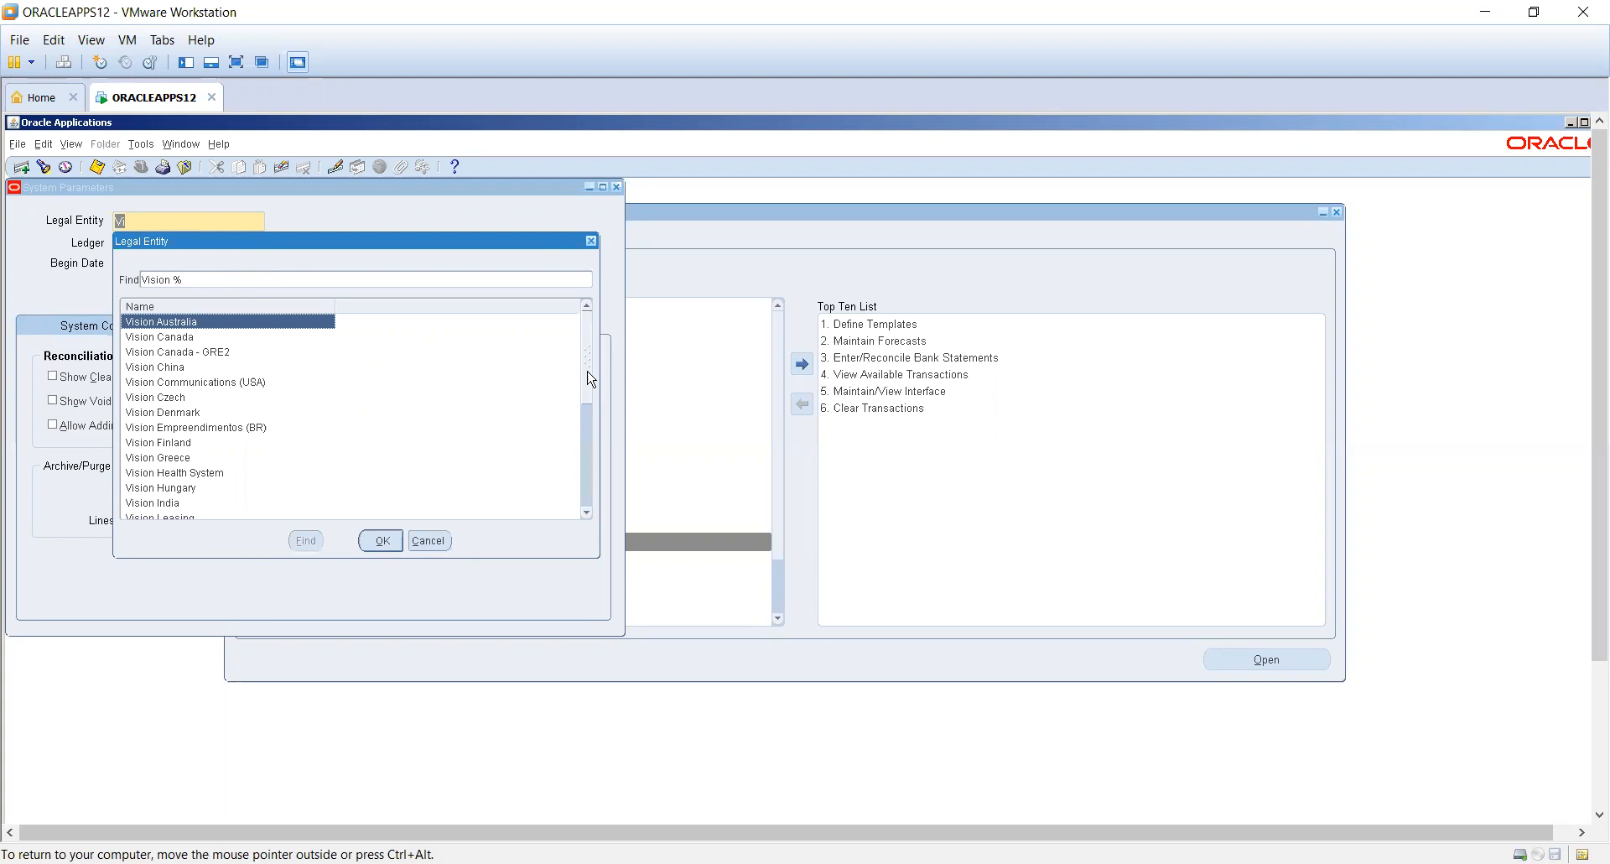
{"action": "scroll", "coordinate": [592, 388], "scroll_direction": "down", "scroll_amount": 1}
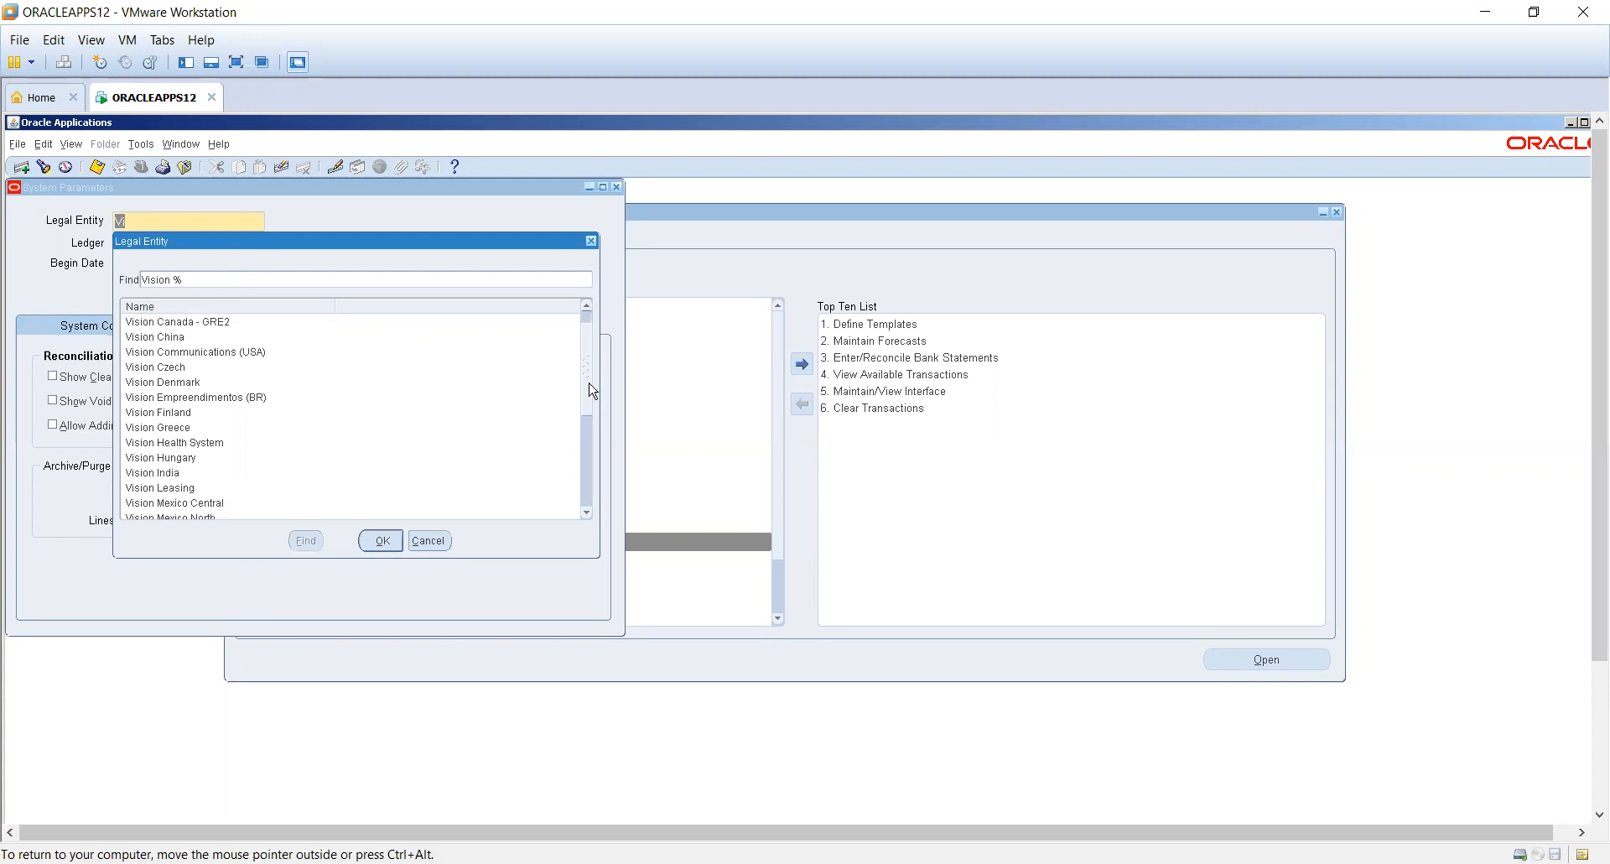
{"action": "scroll", "coordinate": [592, 415], "scroll_direction": "down", "scroll_amount": 3}
{"action": "left_click_drag", "start_coordinate": [589, 413], "coordinate": [603, 251]}
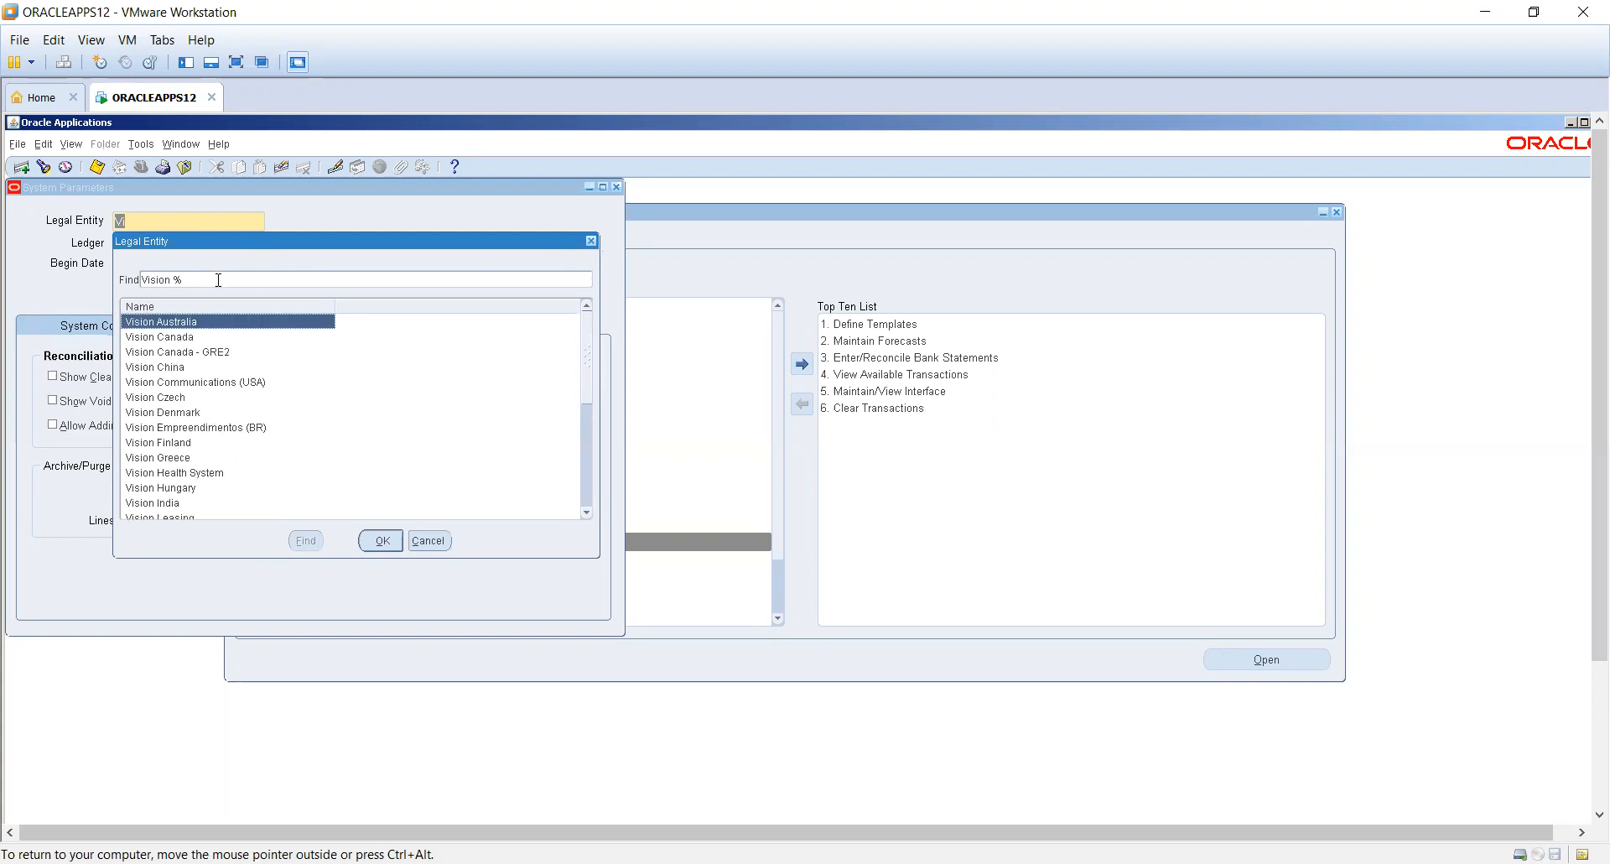
- Narrow the legal entity search to "Vision %u" and choose Vision Australia
{"action": "type", "text": "us"}
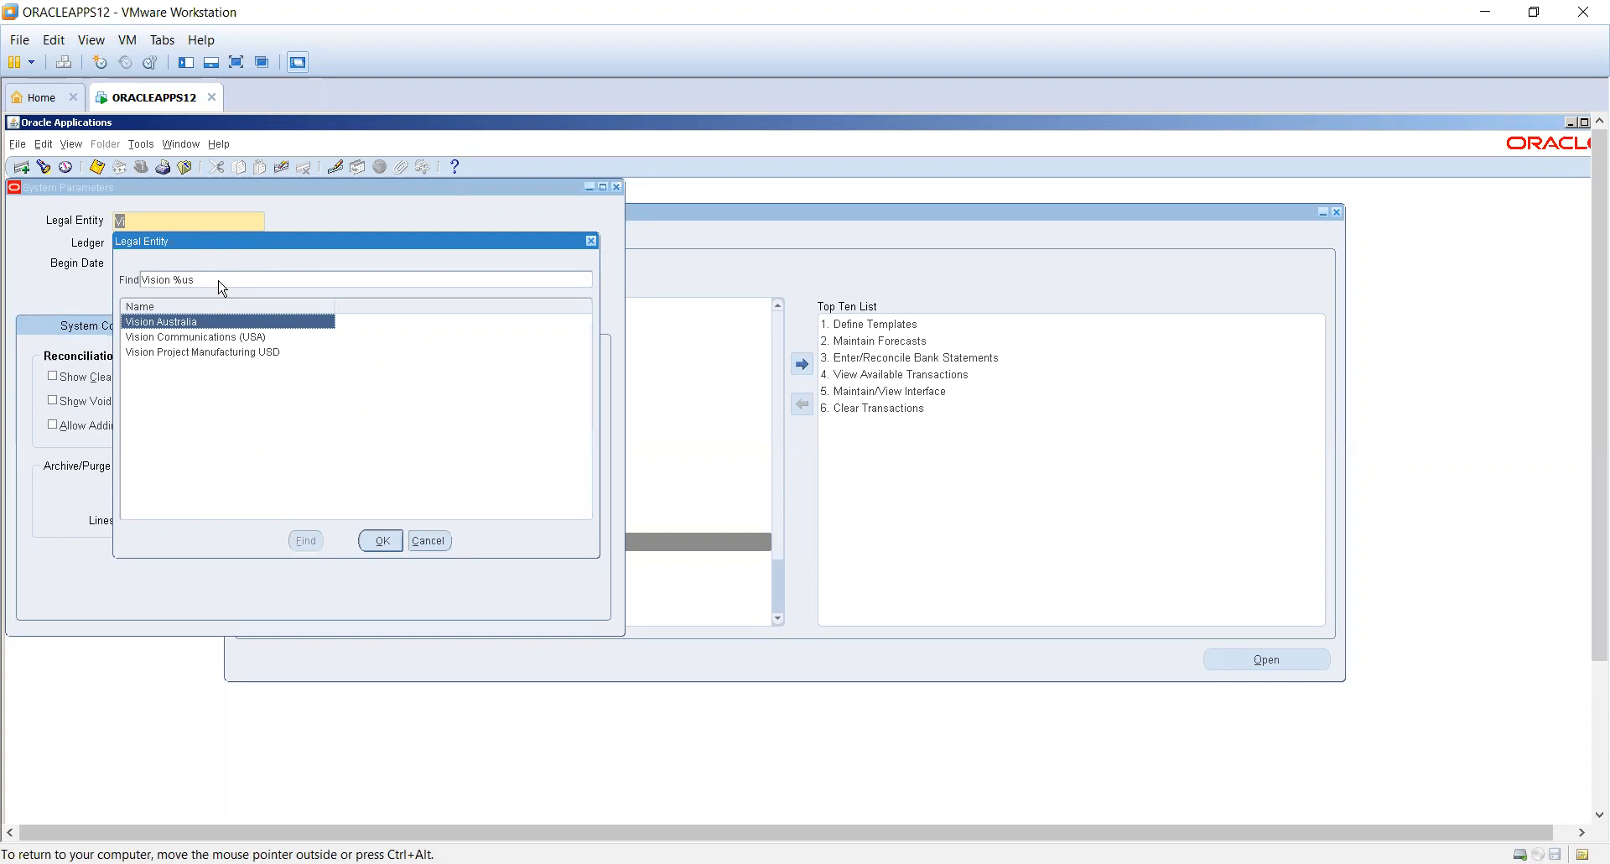
{"action": "key", "text": "BackSpace"}
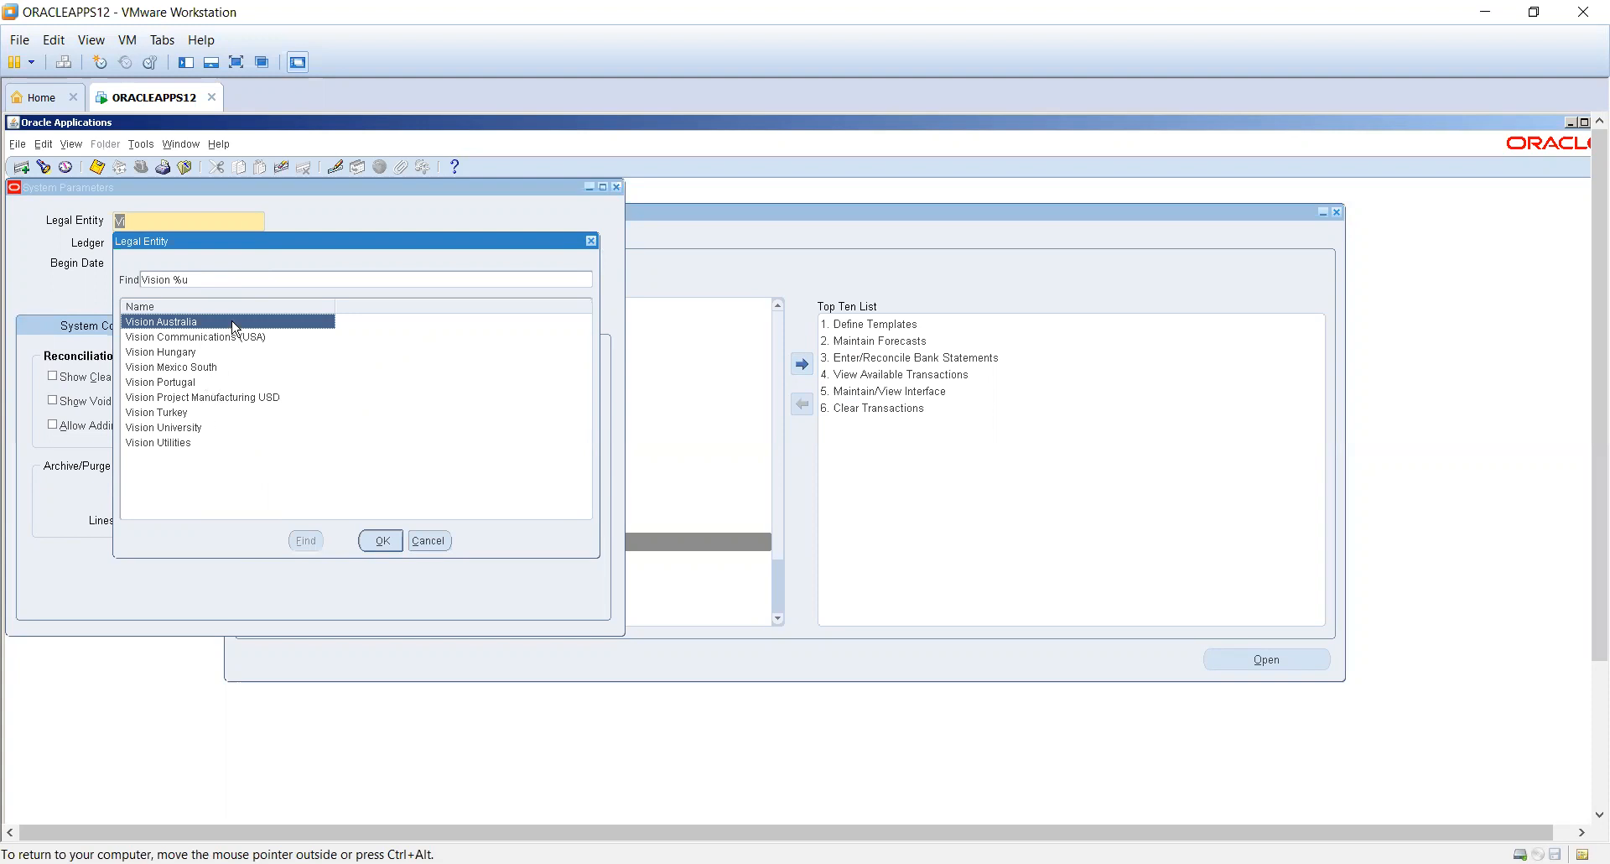
{"action": "double_click", "coordinate": [234, 327]}
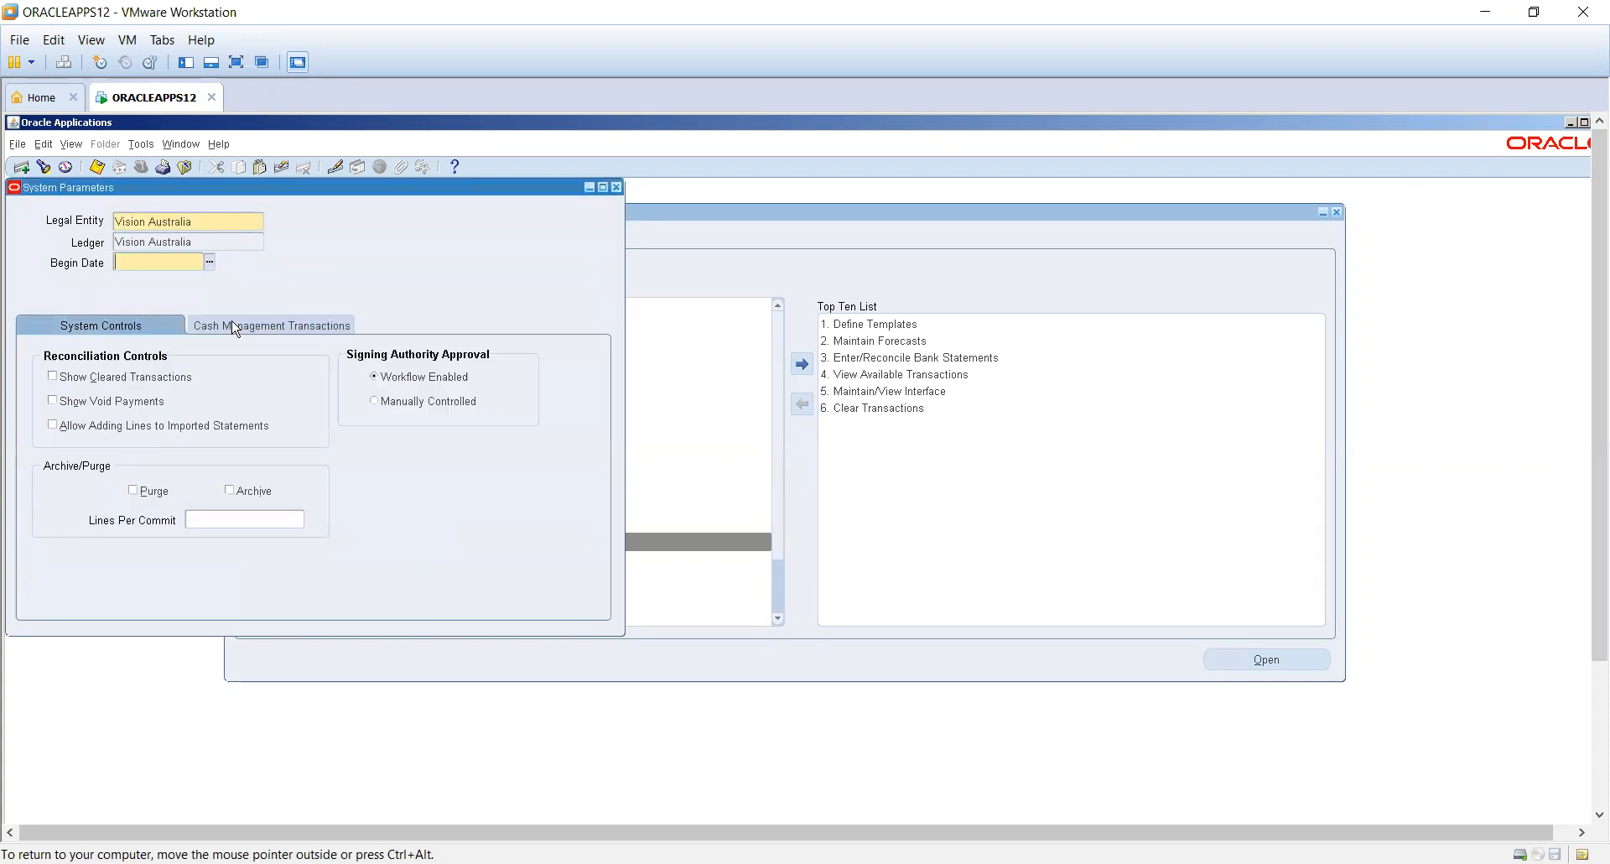
- Set the begin date of the Vision Australia system parameters to 01-JUN-2012
{"action": "left_click", "coordinate": [210, 262]}
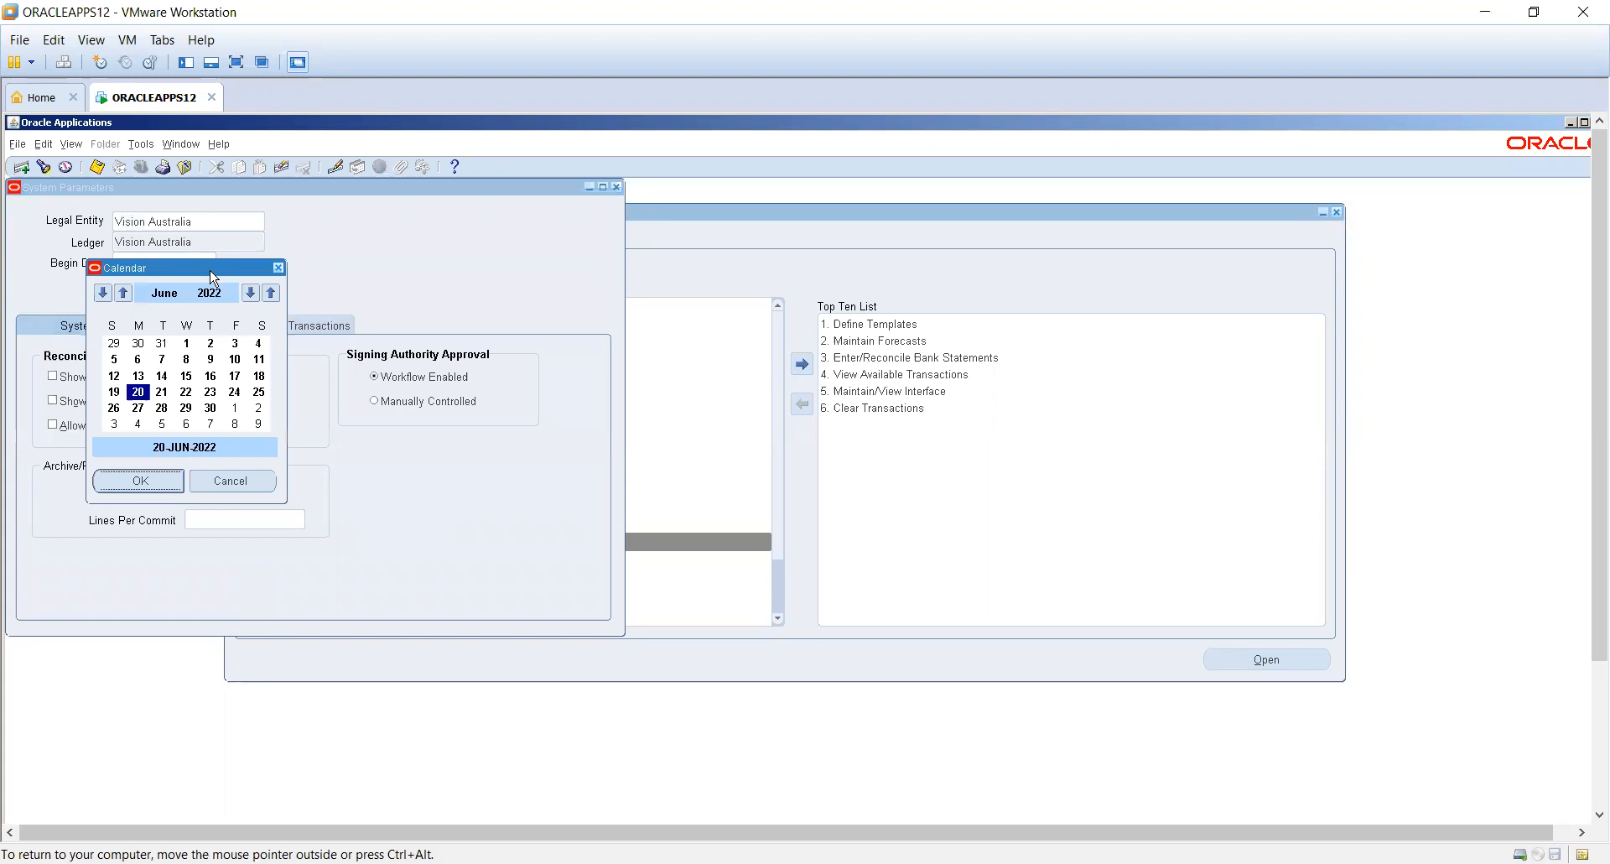
{"action": "left_click", "coordinate": [188, 344]}
{"action": "left_click", "coordinate": [175, 482]}
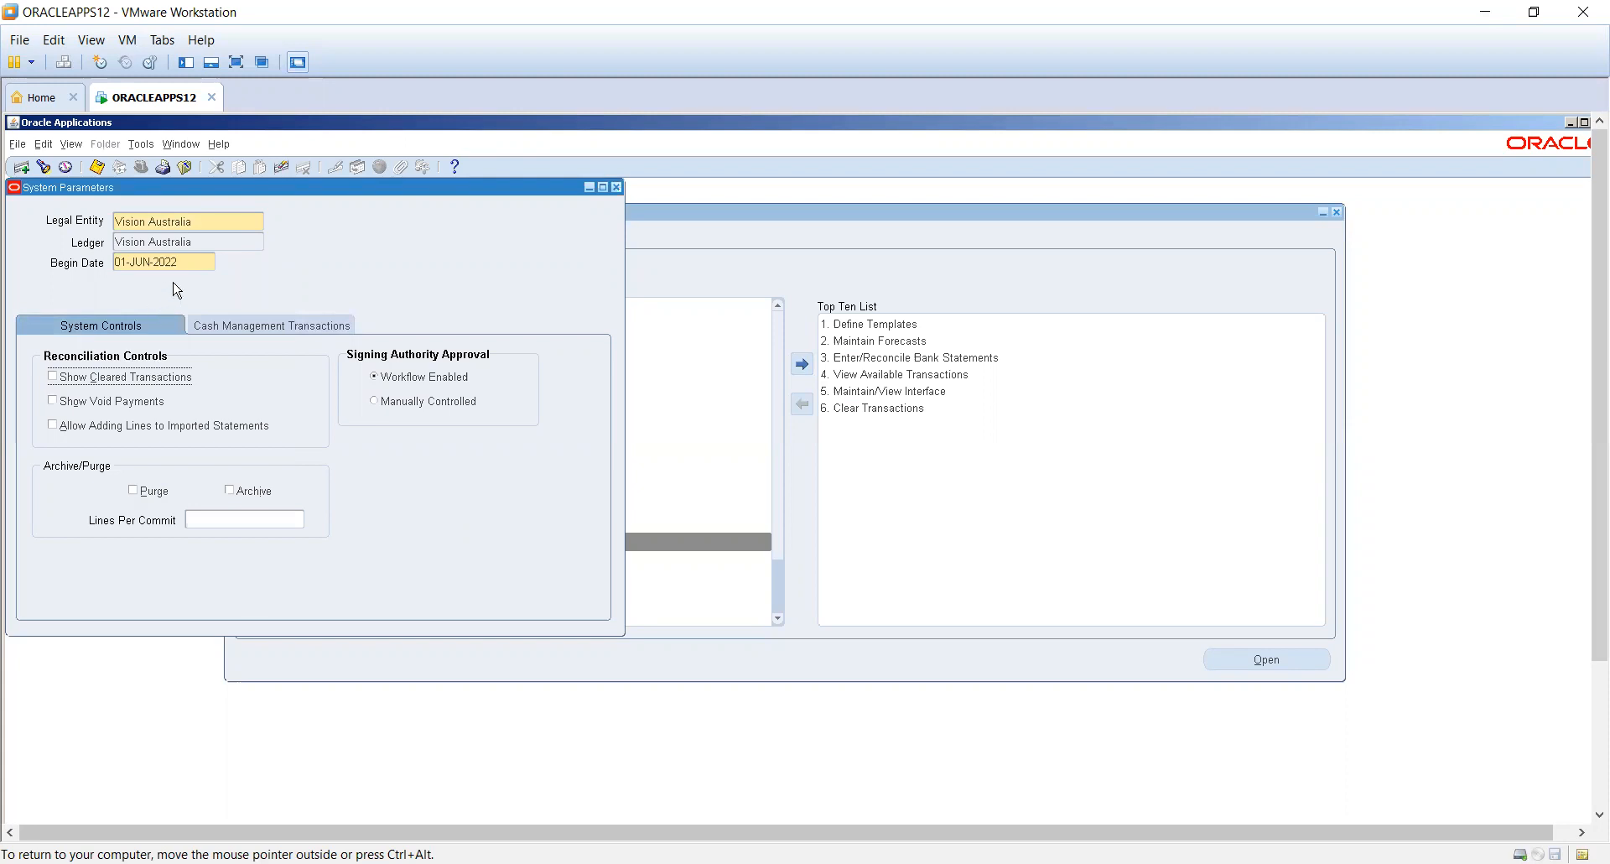
{"action": "left_click", "coordinate": [193, 259]}
{"action": "left_click", "coordinate": [193, 260]}
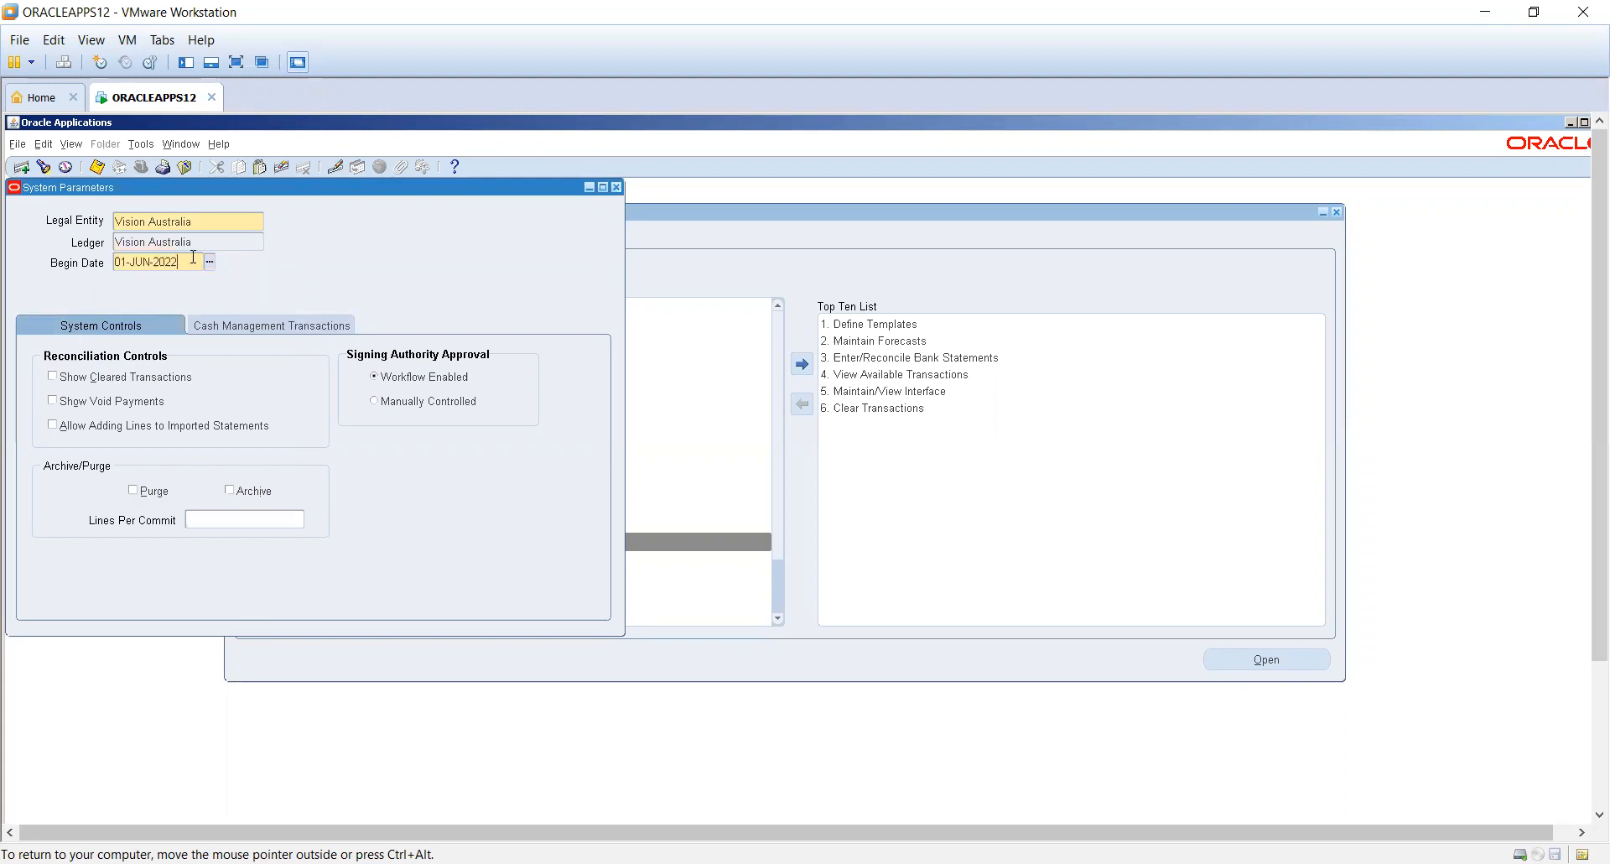
{"action": "key", "text": "BackSpace"}
{"action": "type", "text": "12"}
{"action": "key", "text": "Tab"}
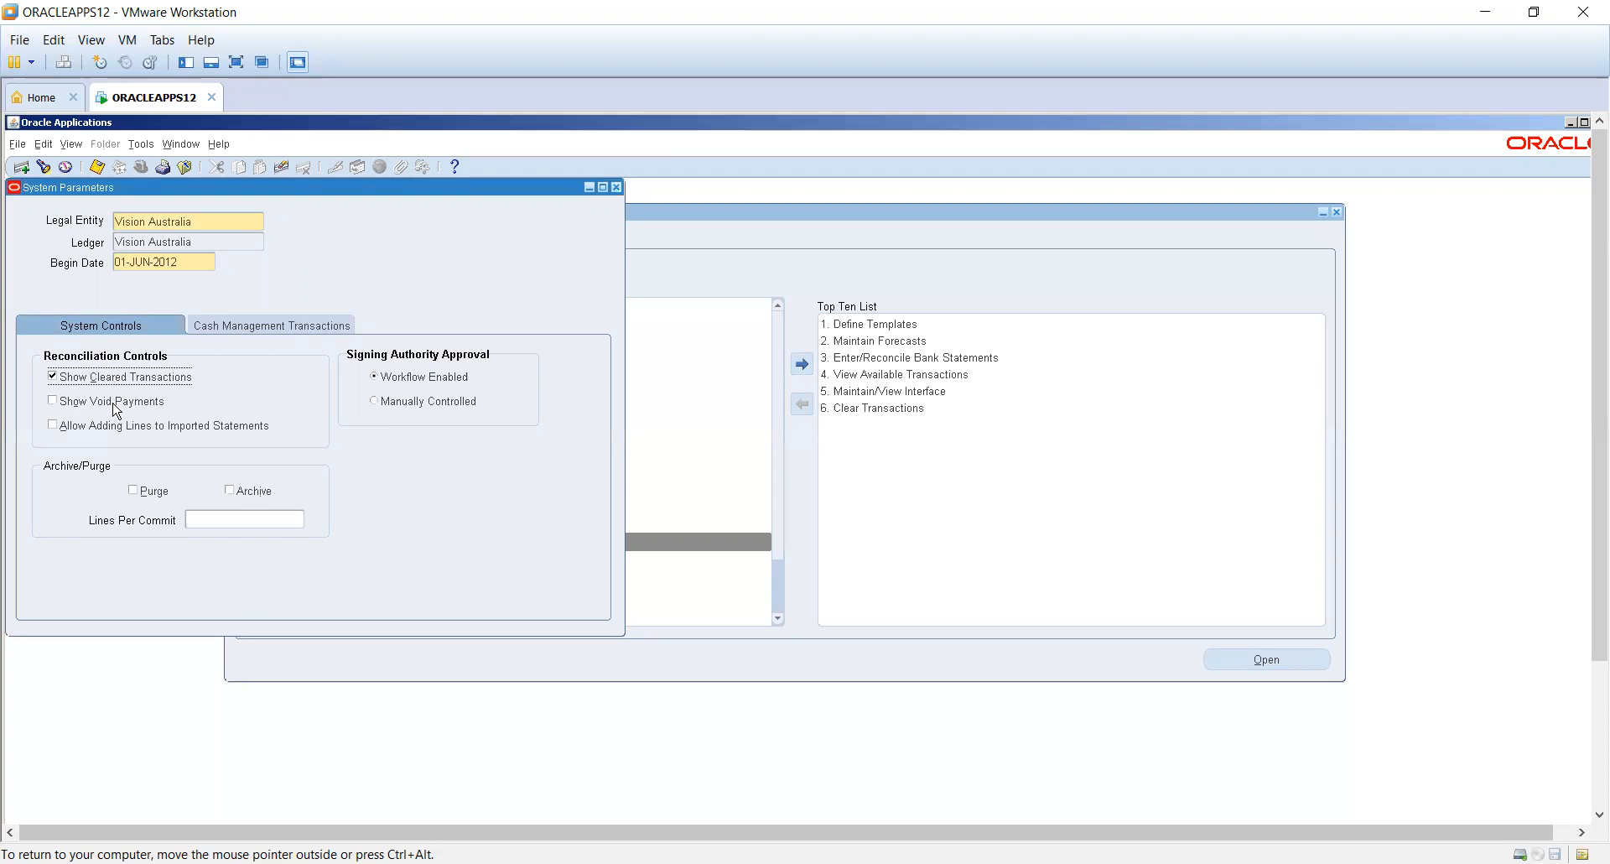
- Enable Show Cleared Transactions, Show Void Payments and Allow Adding Lines to Imported Statements, and set the exchange rate type to DALY
{"action": "left_click", "coordinate": [116, 409]}
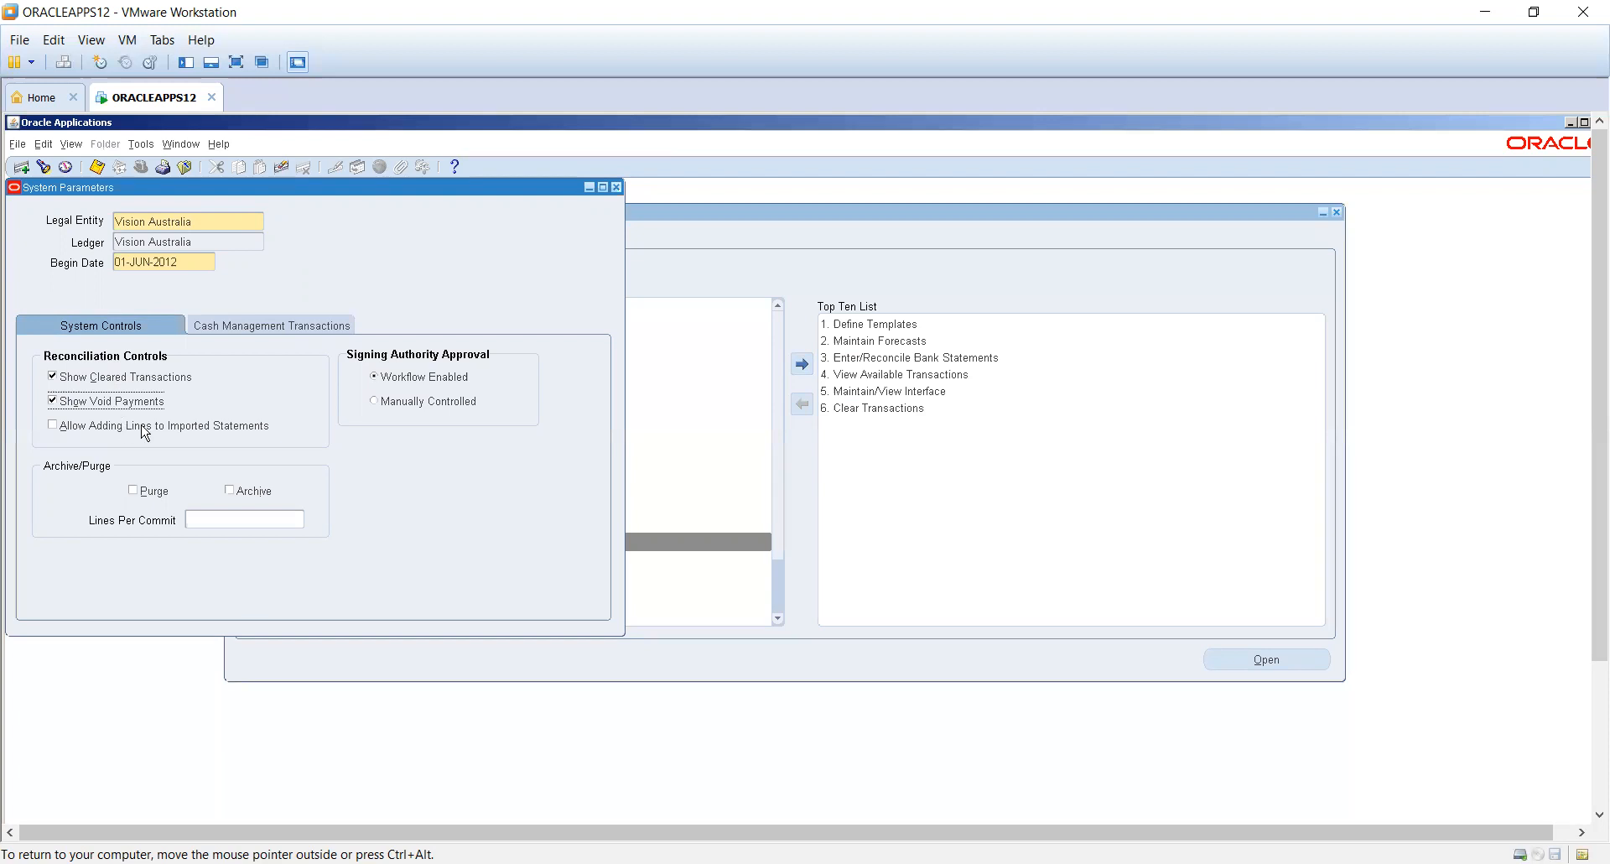
{"action": "left_click", "coordinate": [145, 426]}
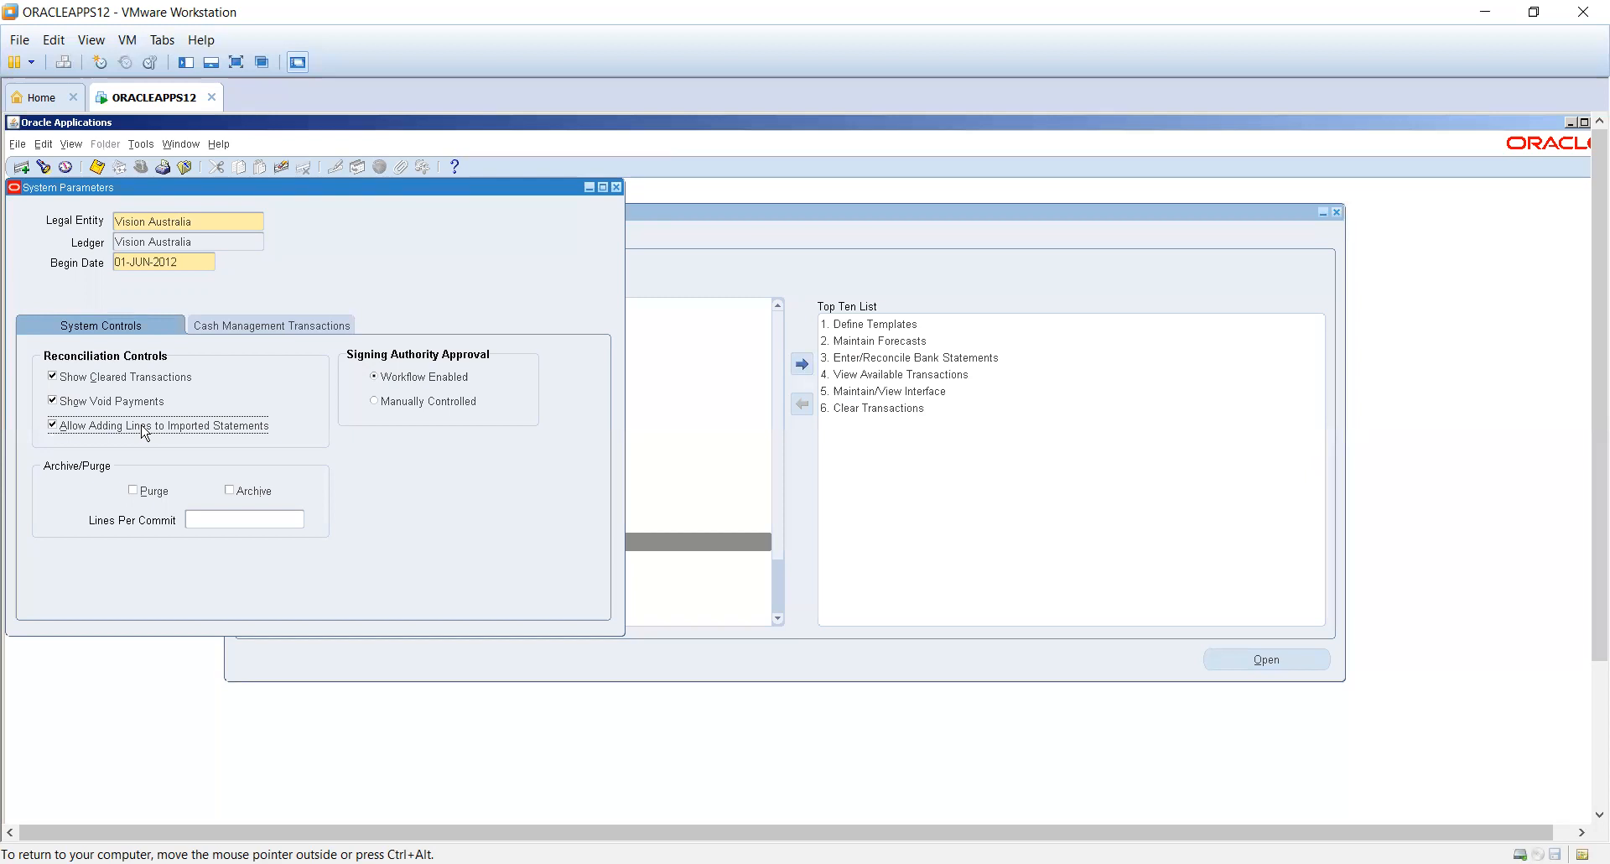
{"action": "left_click", "coordinate": [294, 331]}
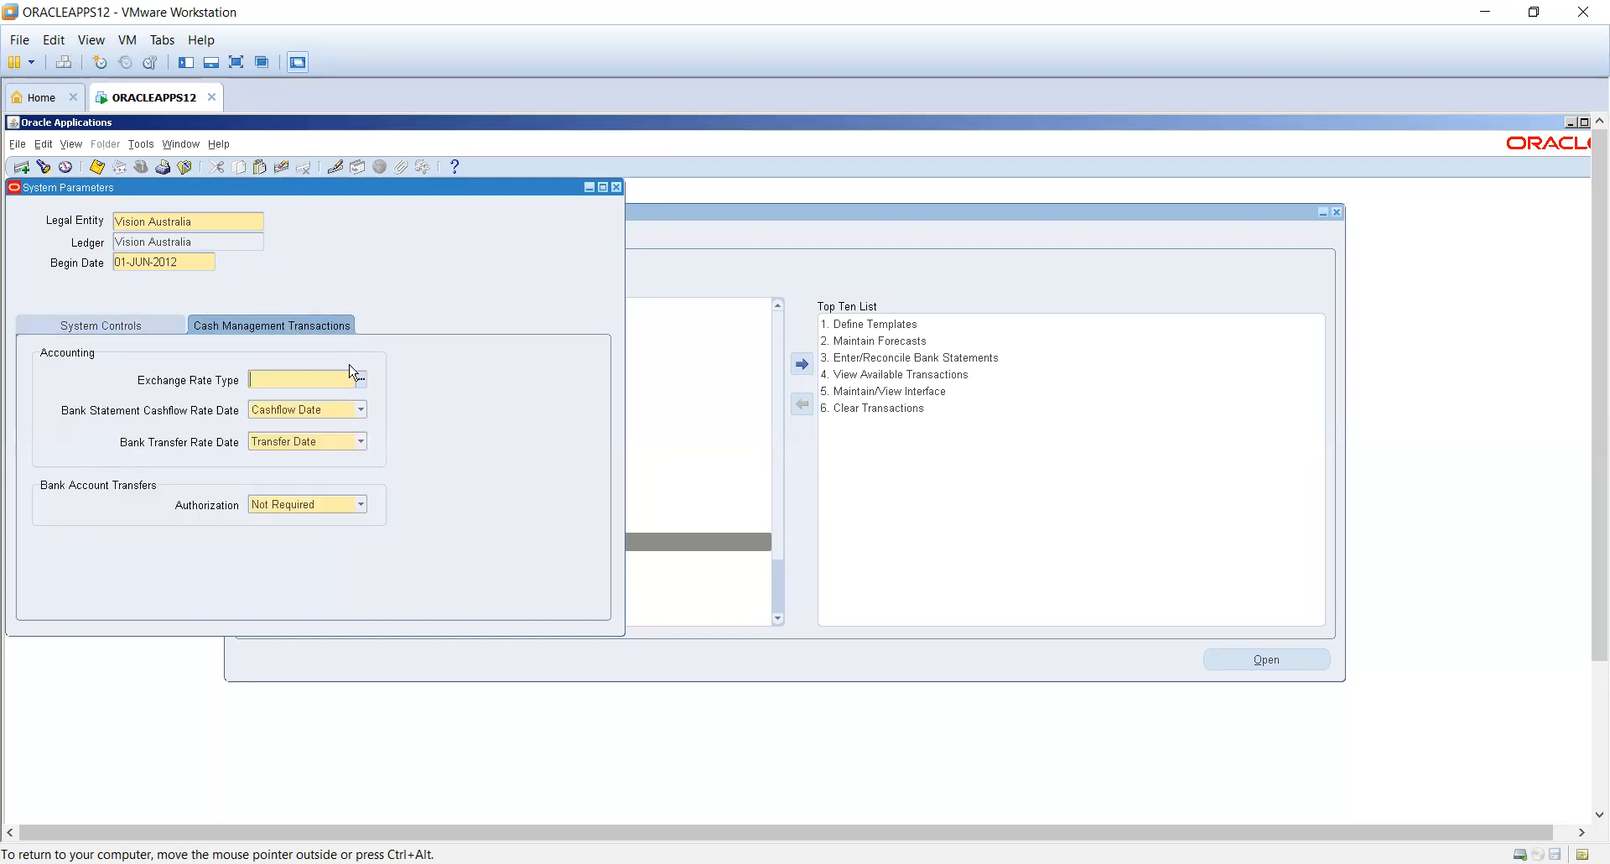
{"action": "type", "text": "user"}
{"action": "left_click", "coordinate": [360, 379]}
{"action": "double_click", "coordinate": [331, 555]}
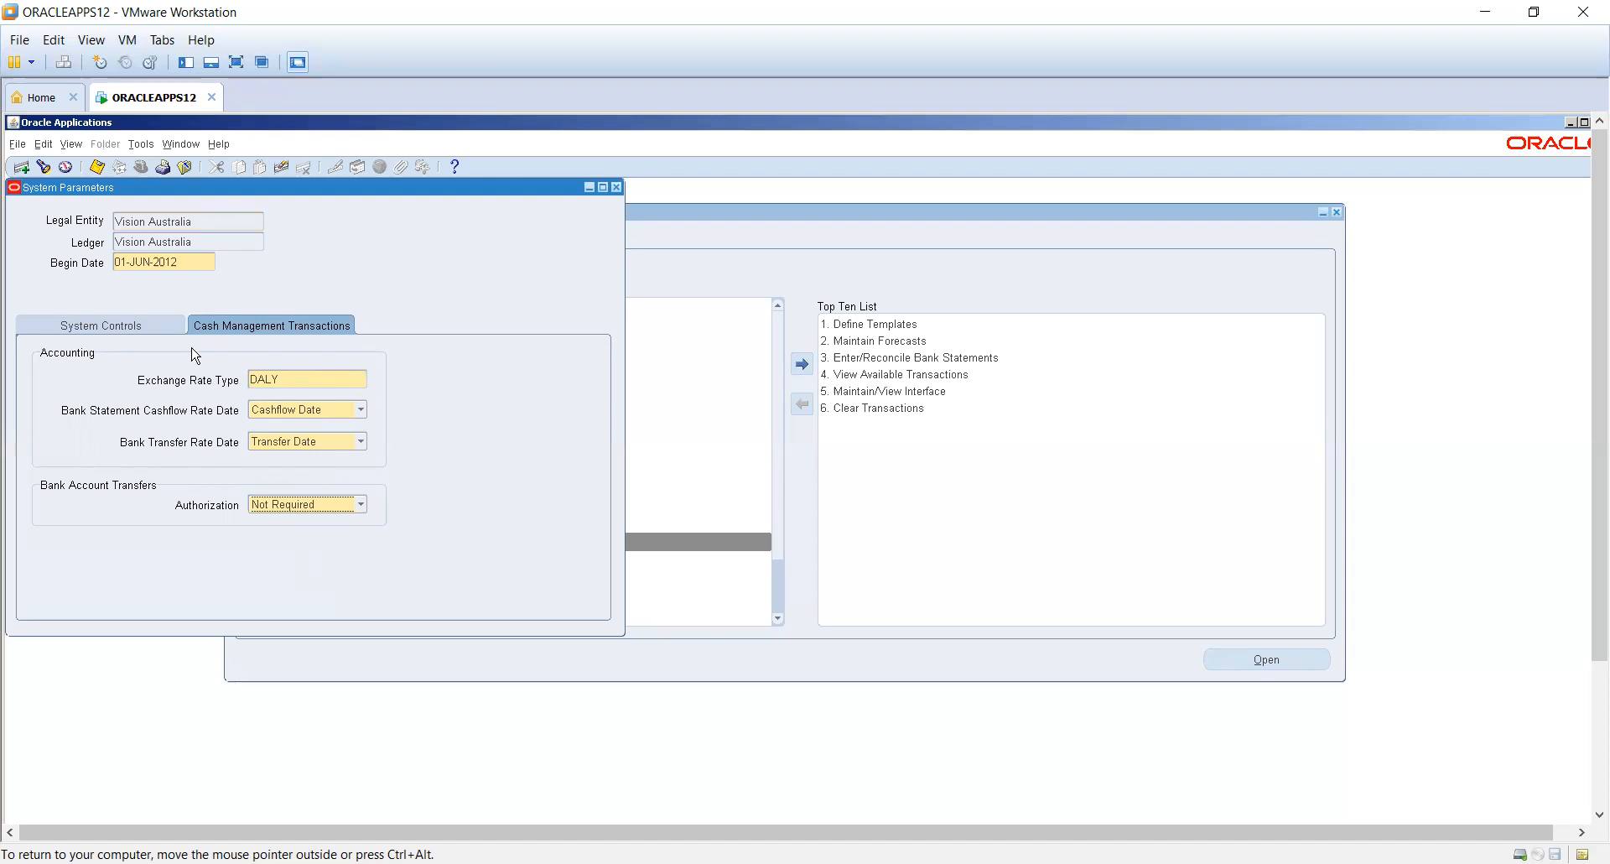
{"action": "left_click", "coordinate": [119, 323]}
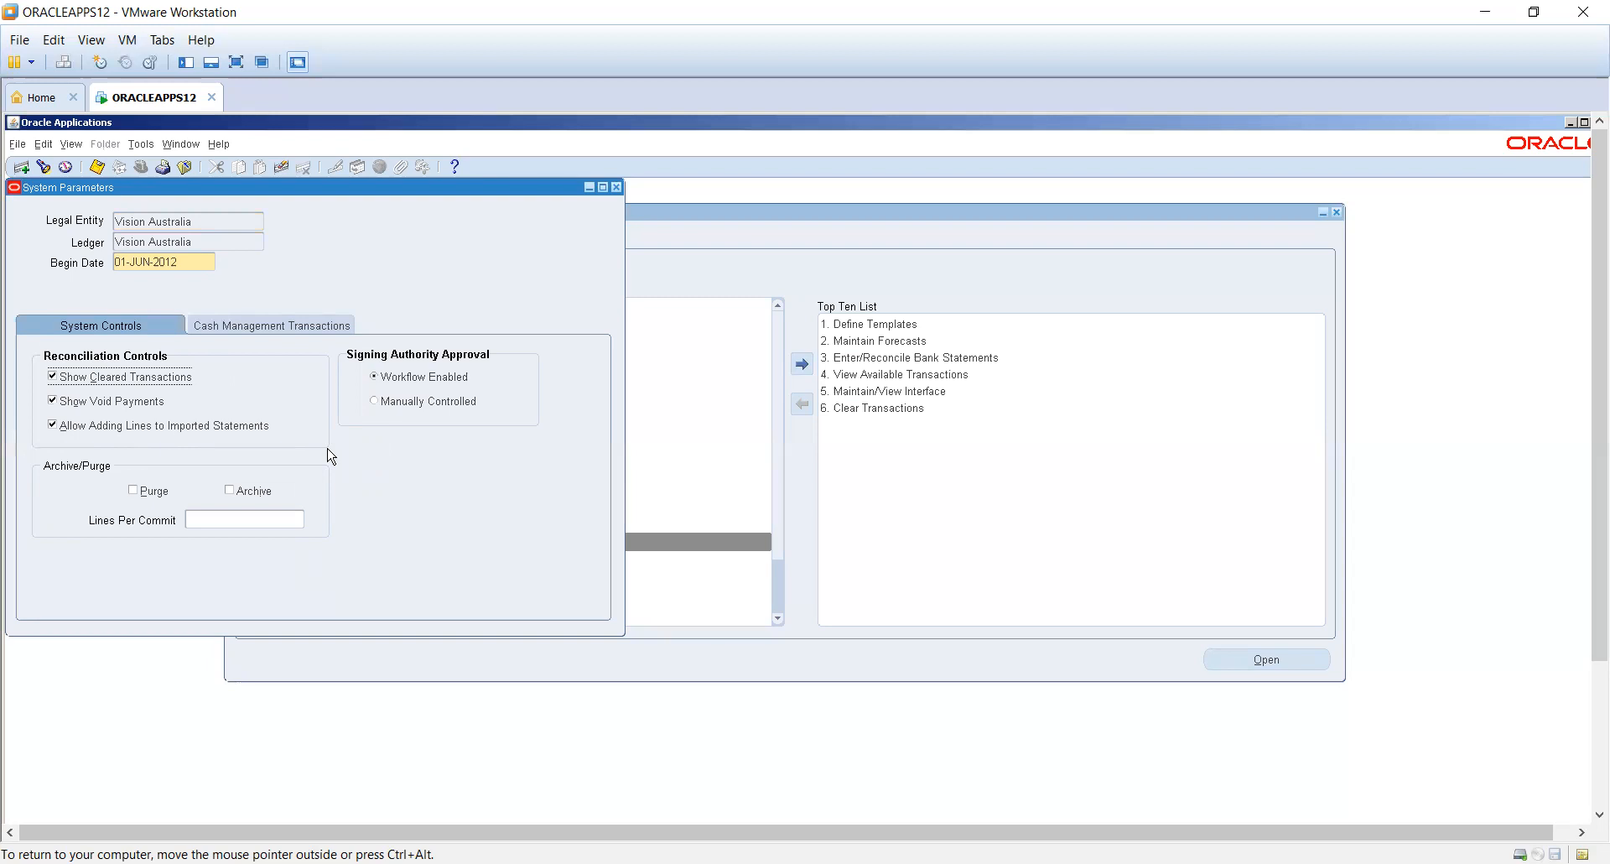
{"action": "left_click", "coordinate": [617, 188]}
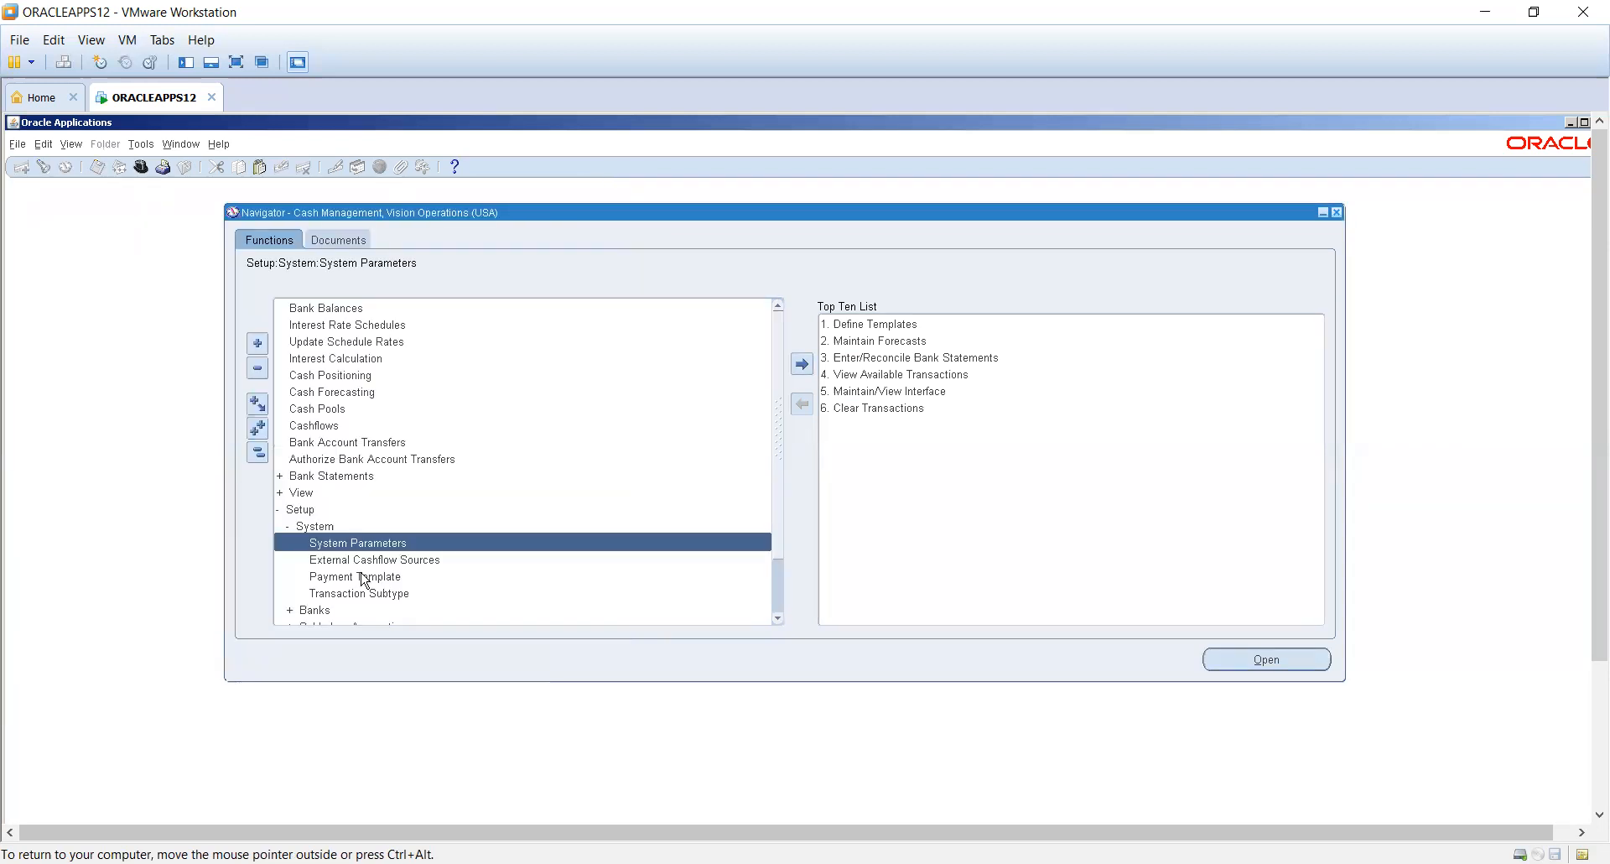
- Expand the Bank Statements functions and open the Bank Statement Interface form
{"action": "double_click", "coordinate": [328, 480]}
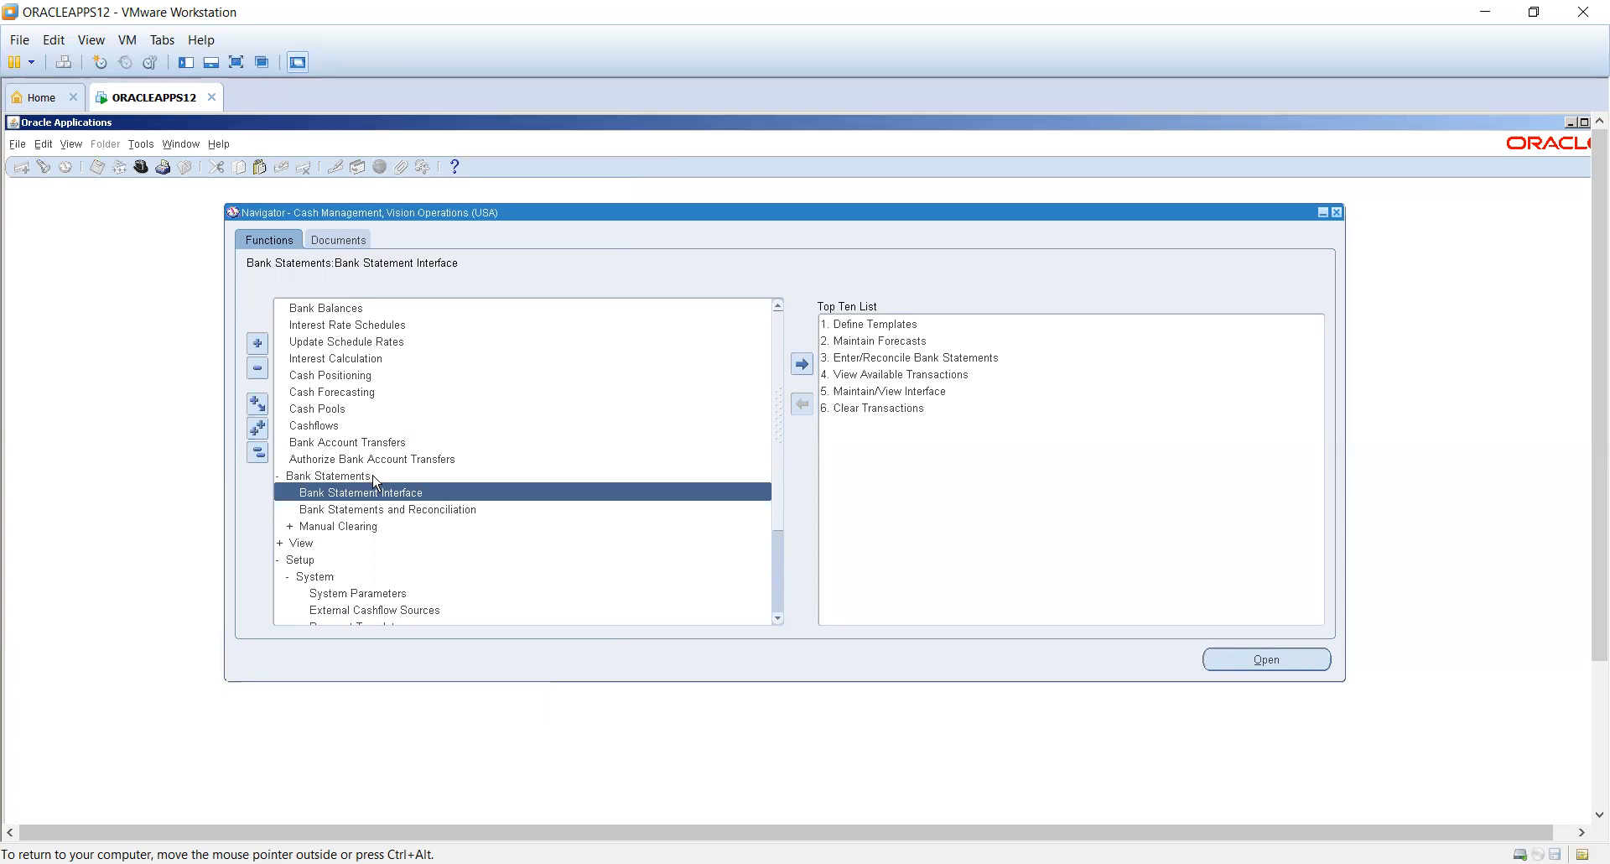
{"action": "double_click", "coordinate": [390, 497]}
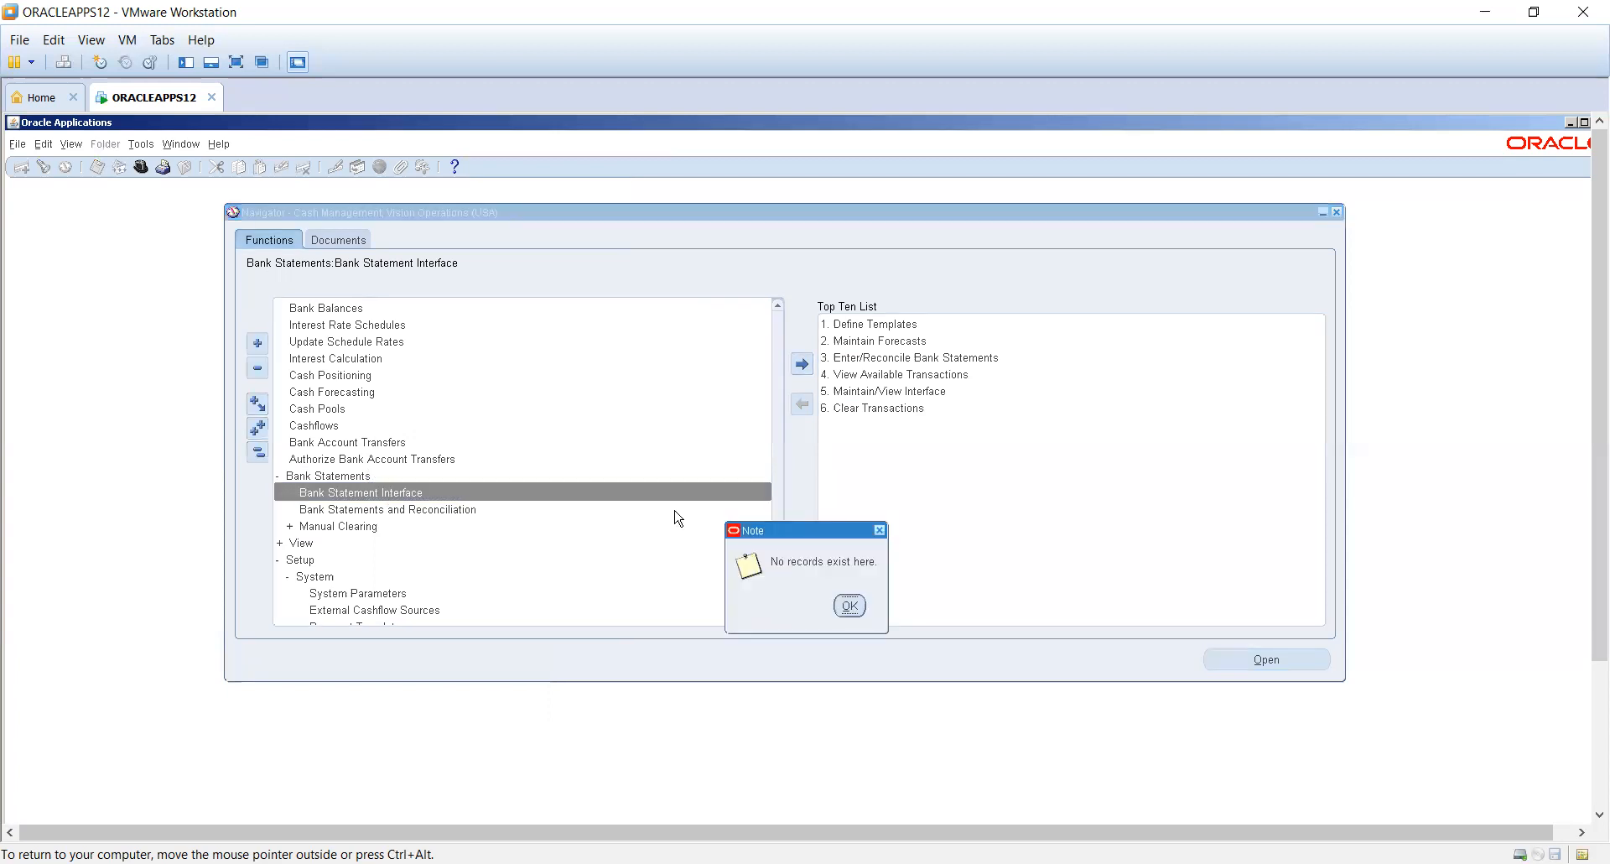
{"action": "left_click", "coordinate": [850, 605]}
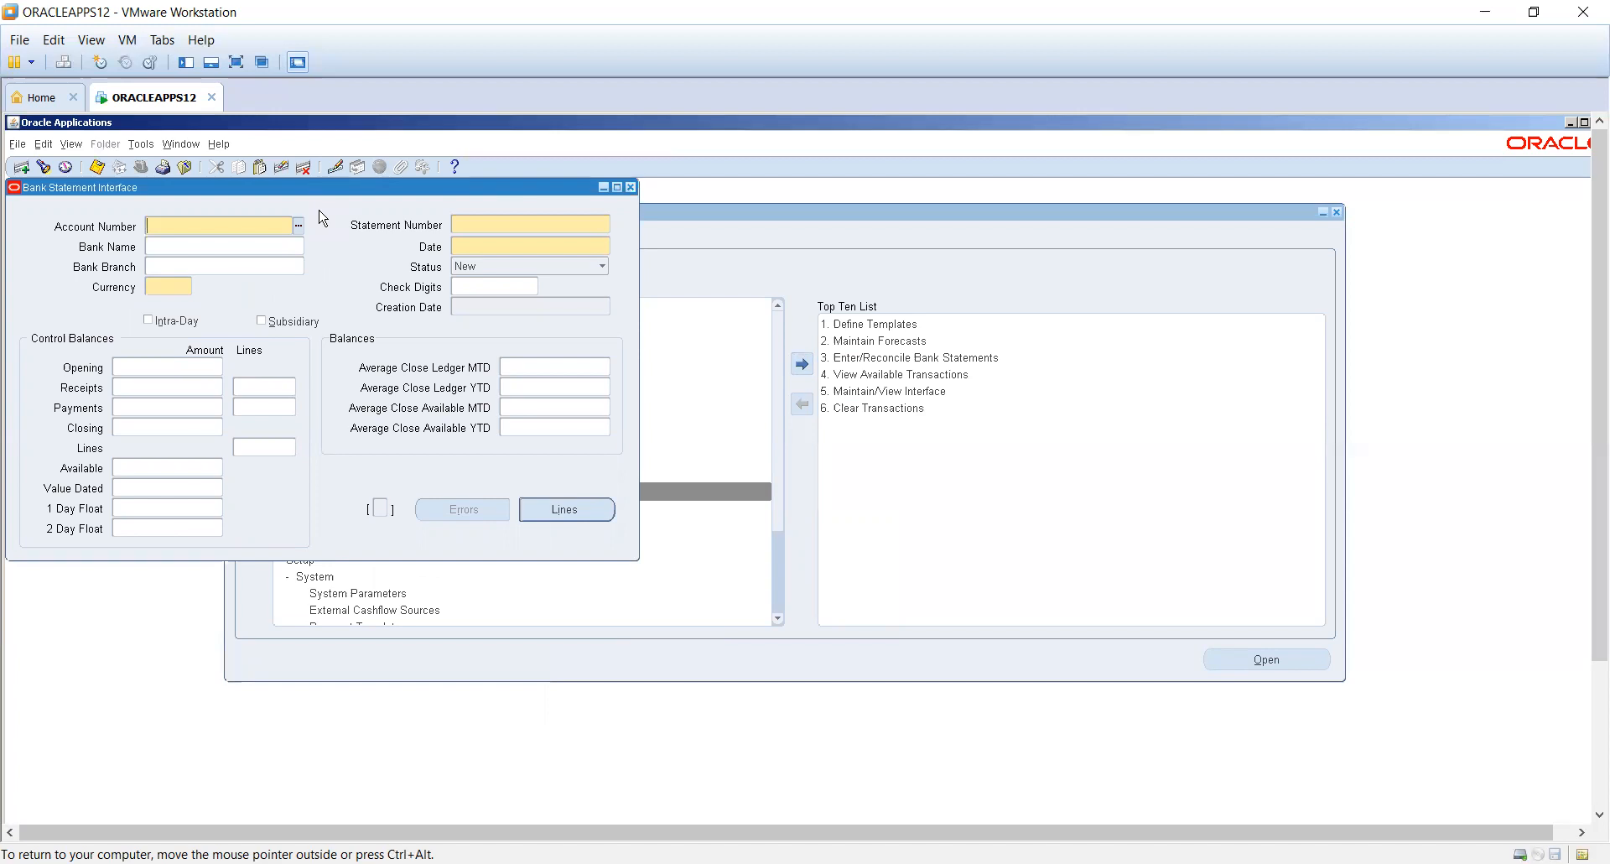
- Fill the interface form with the Bank of America EUR account, New York branch, and close the form without completing it
{"action": "left_click", "coordinate": [298, 226]}
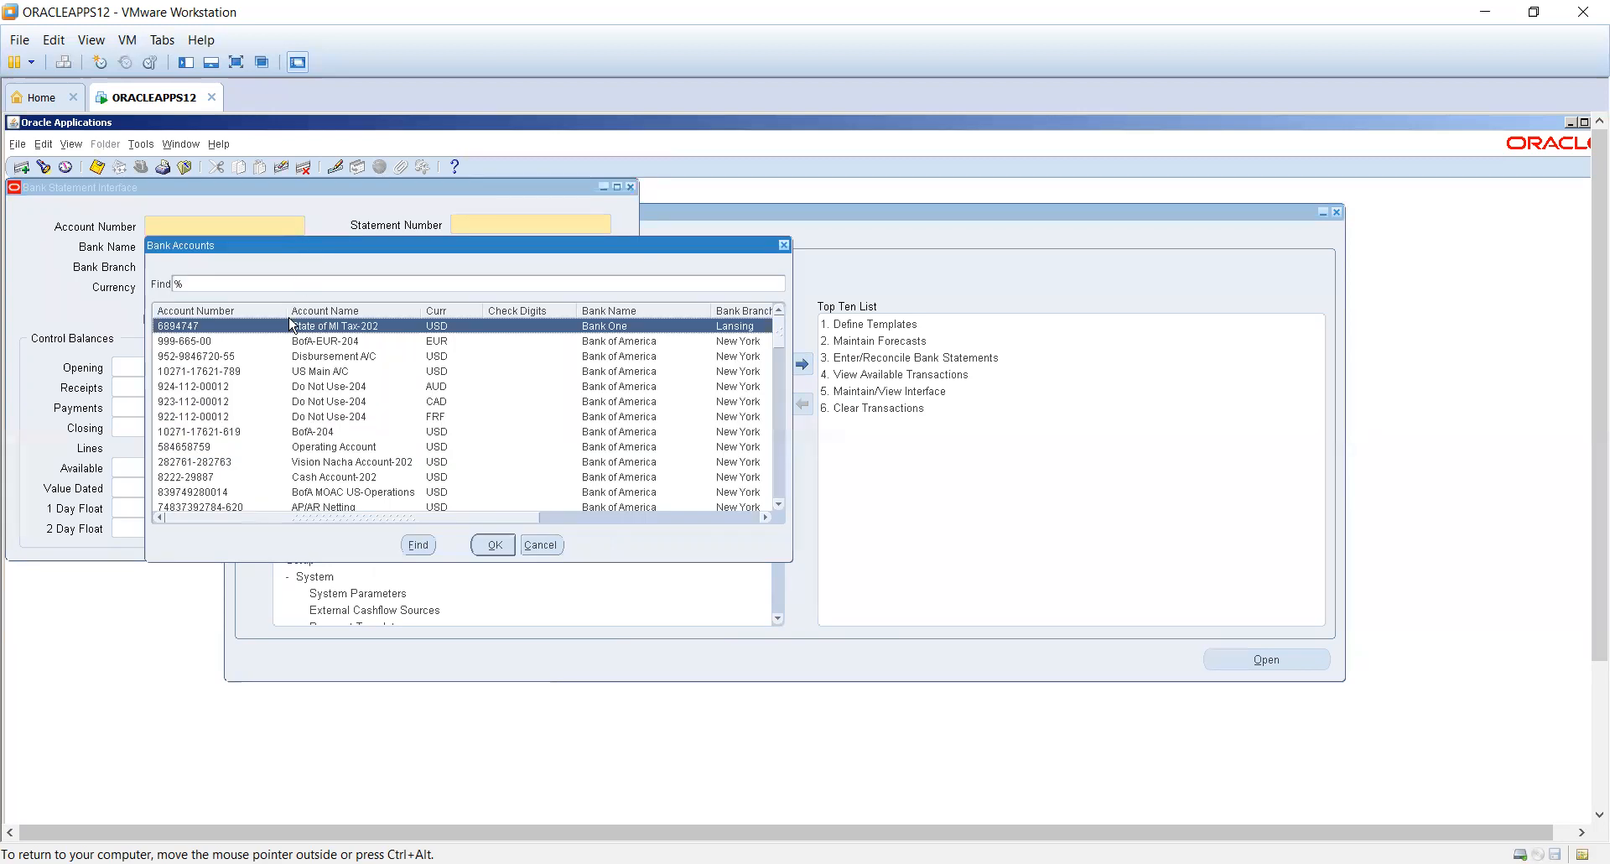
{"action": "left_click", "coordinate": [324, 345]}
{"action": "double_click", "coordinate": [323, 345]}
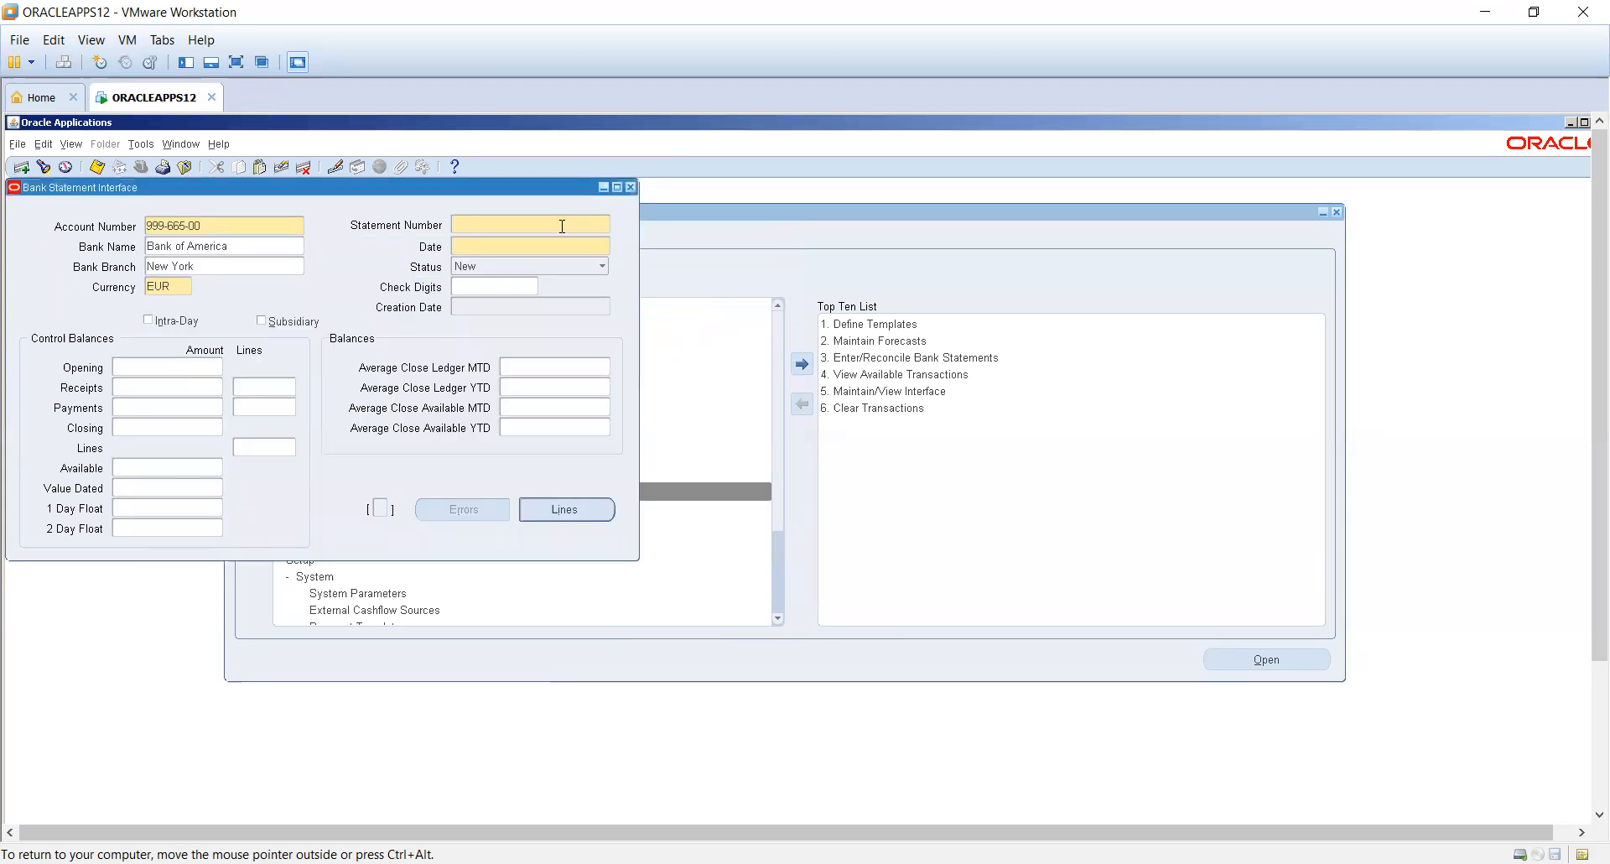
{"action": "left_click", "coordinate": [631, 187]}
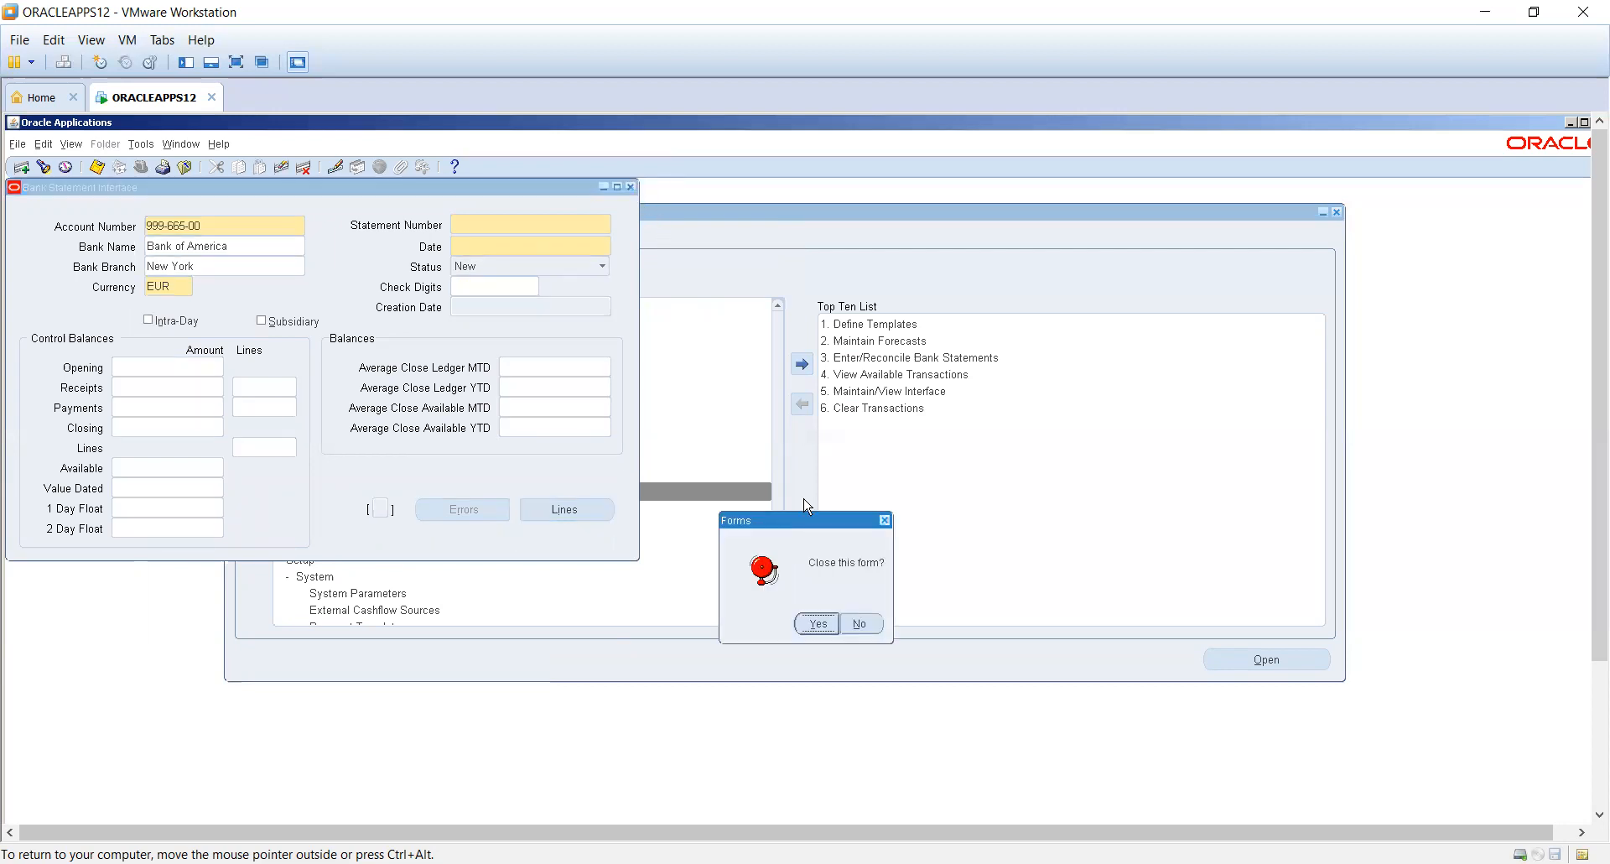
{"action": "left_click", "coordinate": [822, 622]}
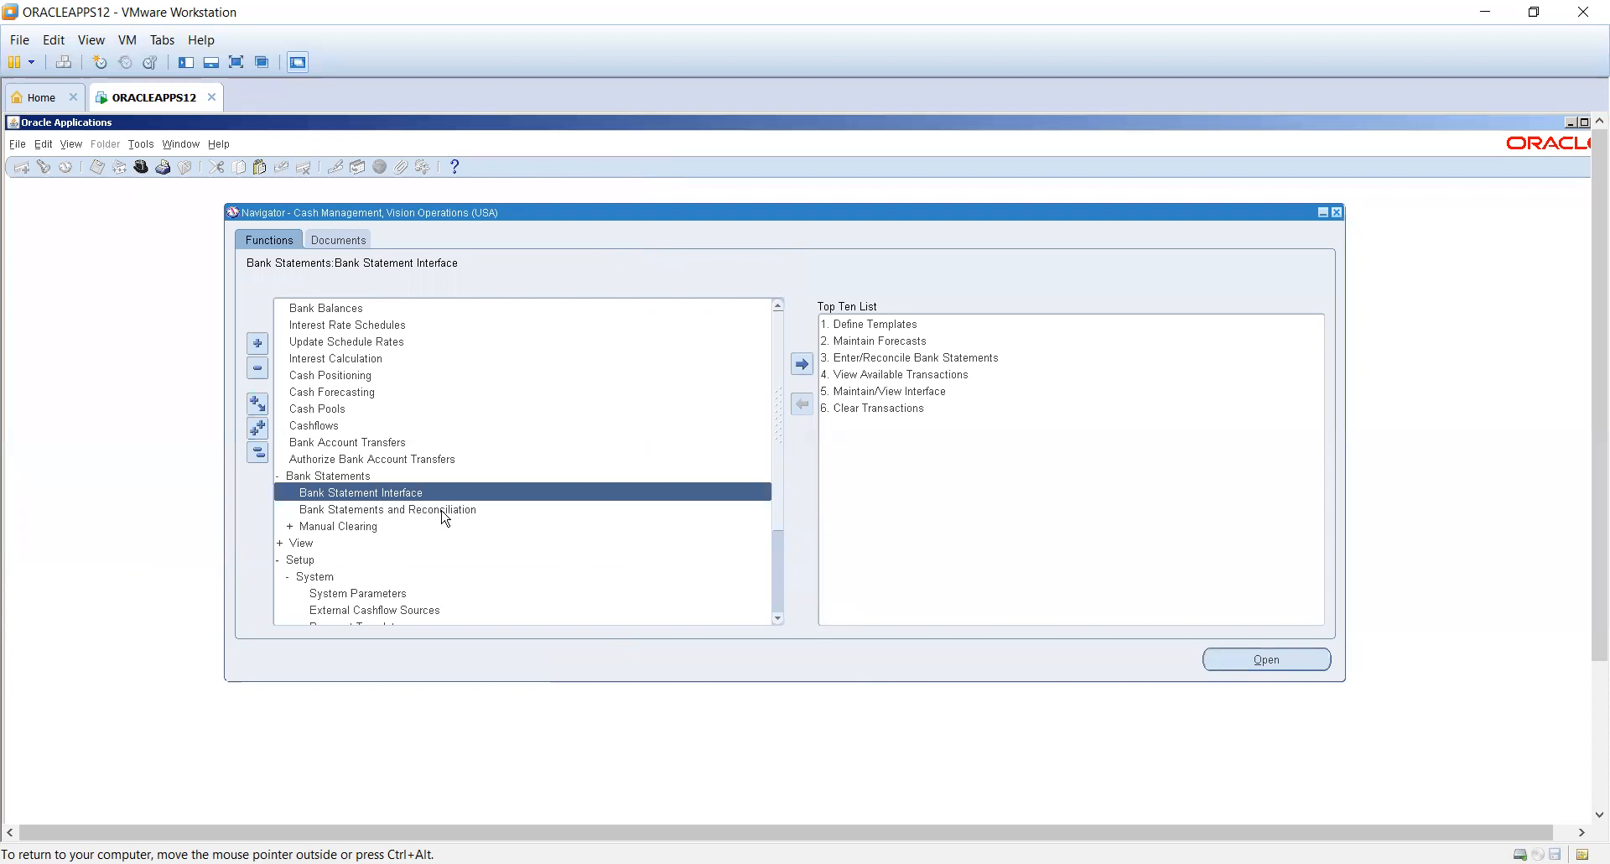
- Open Bank Statements and Reconciliation and examine the 12-DEC-2012 statement listed for account BofA-204
{"action": "left_click", "coordinate": [442, 511]}
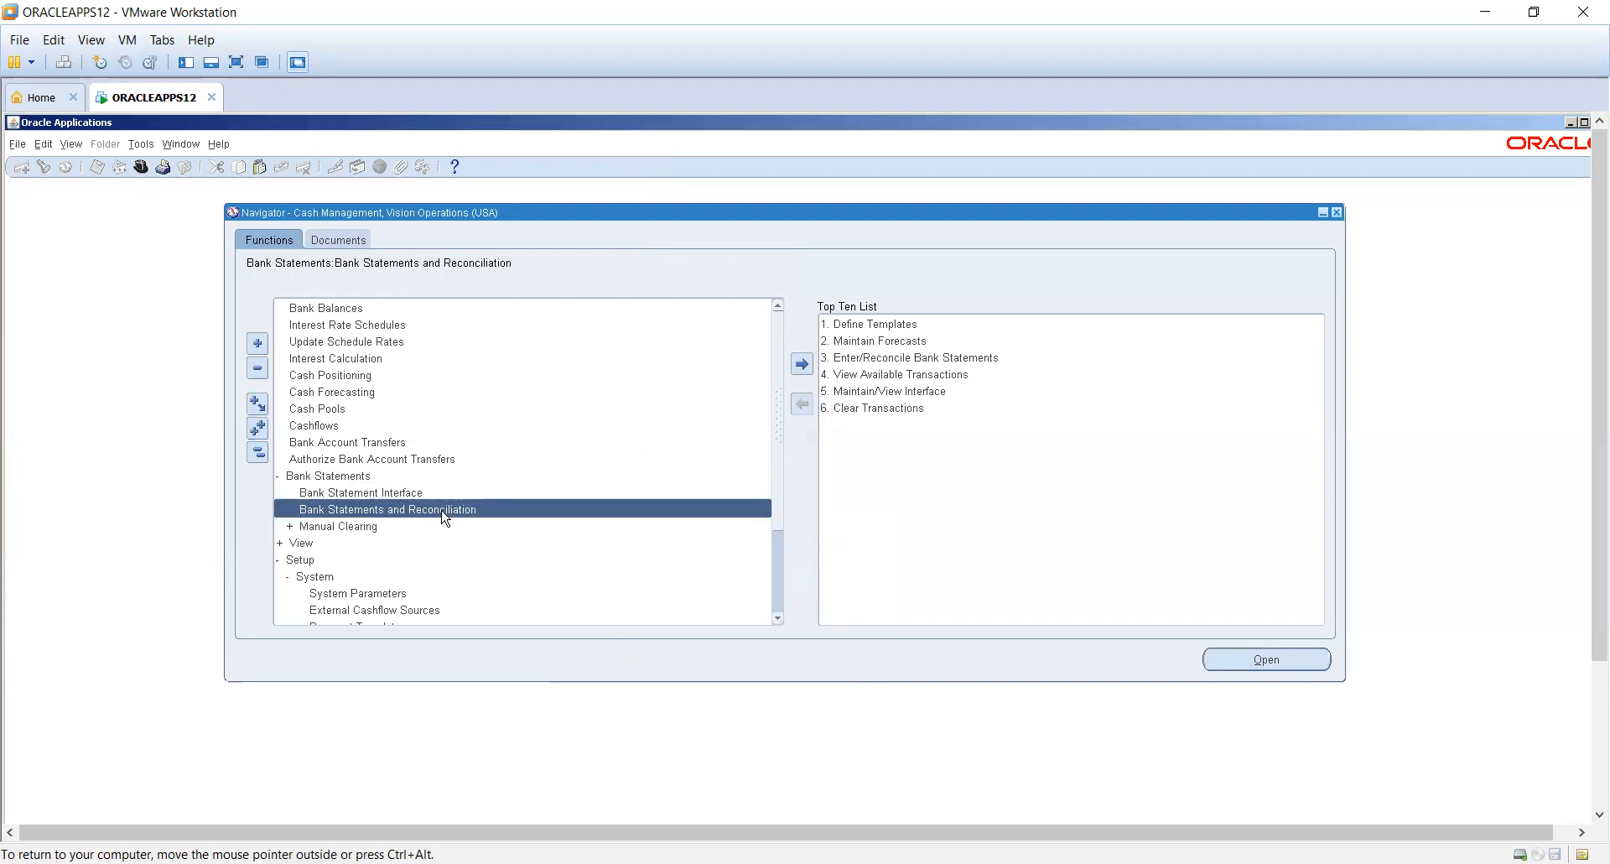
{"action": "double_click", "coordinate": [442, 511]}
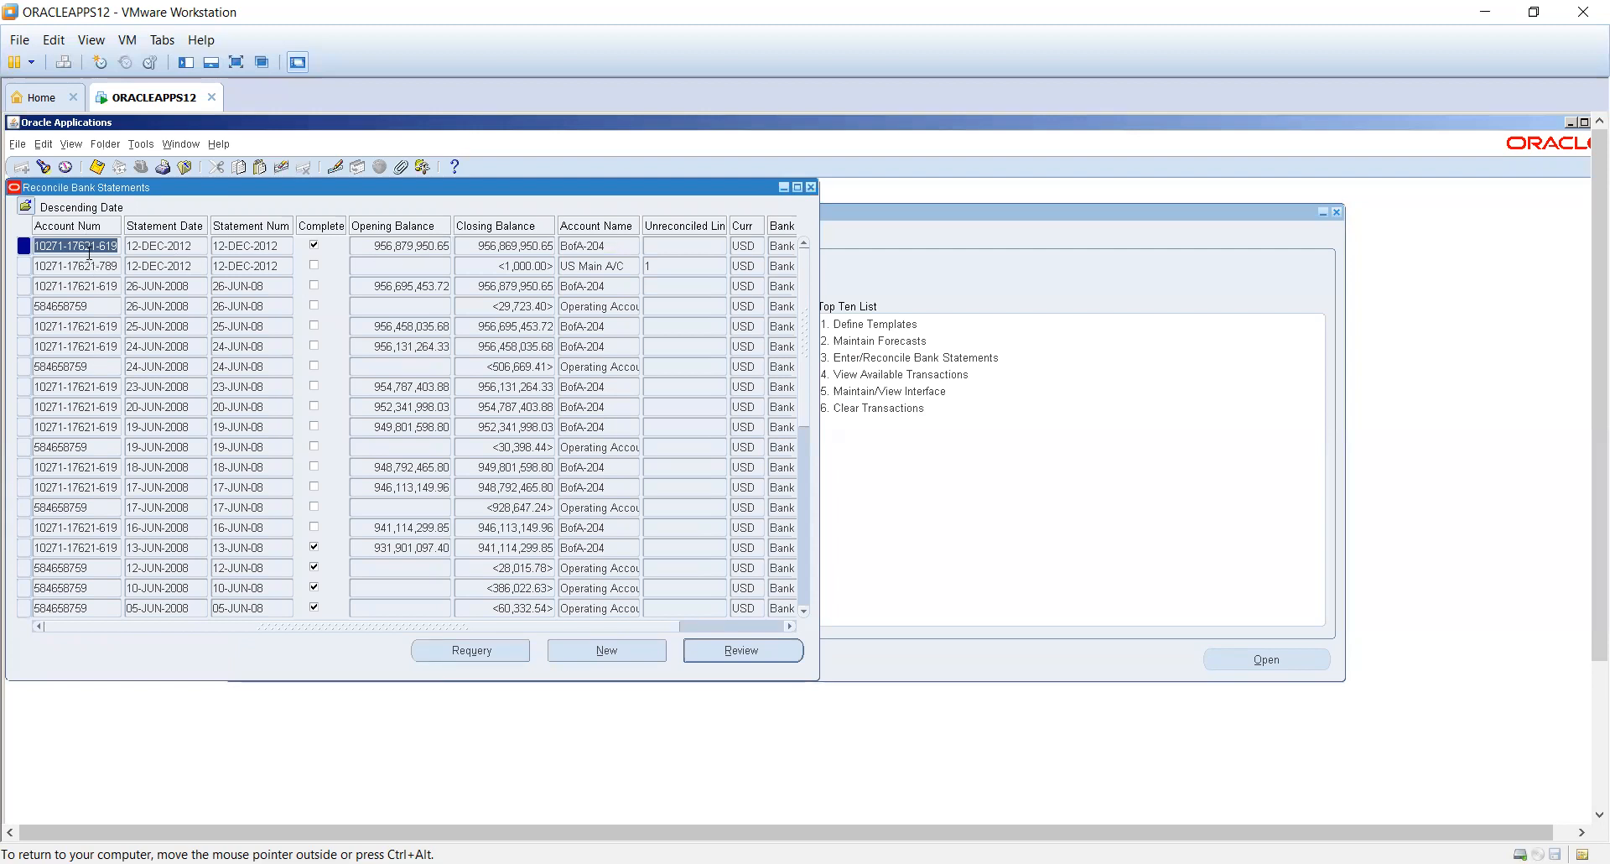
{"action": "left_click", "coordinate": [606, 247]}
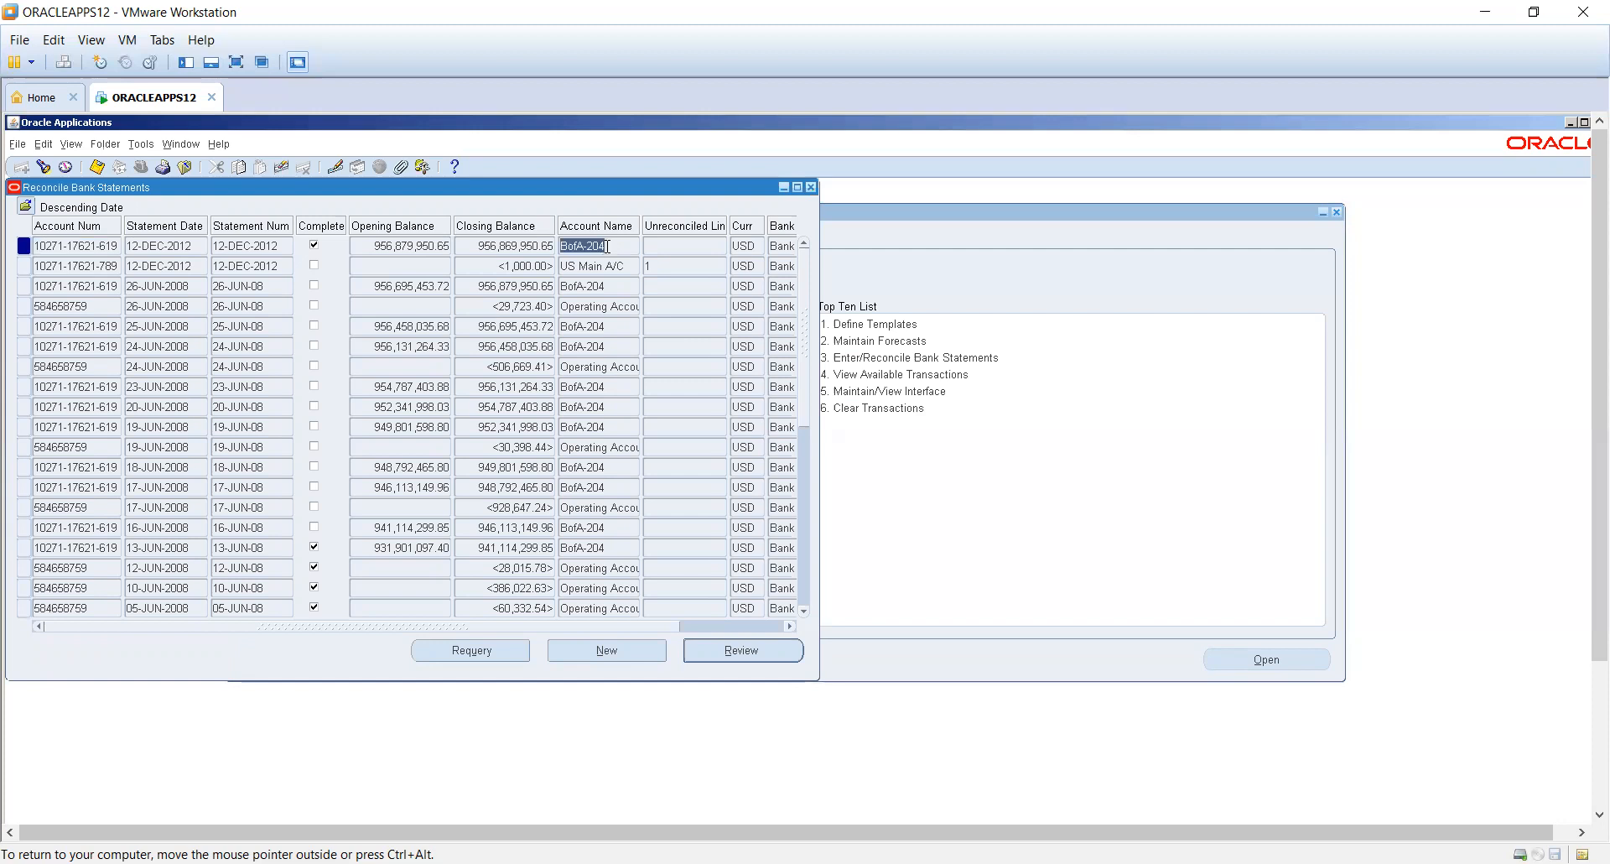
{"action": "left_click", "coordinate": [196, 245]}
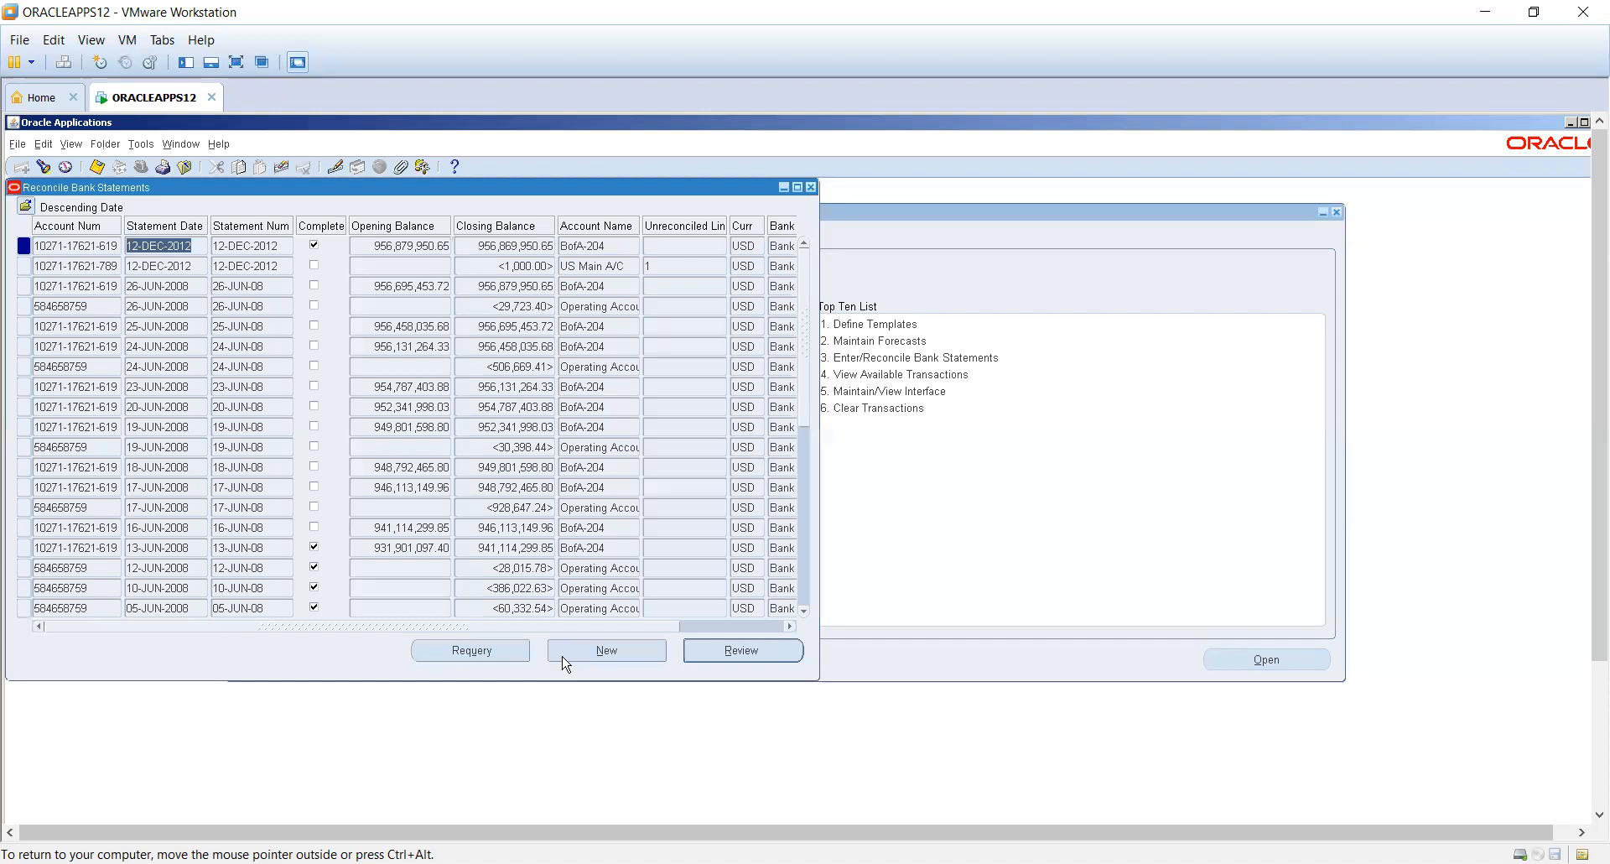
- Review the totals and lines of the BofA-204 statement dated 12-DEC-2012, and close its lines window
{"action": "left_click", "coordinate": [742, 652]}
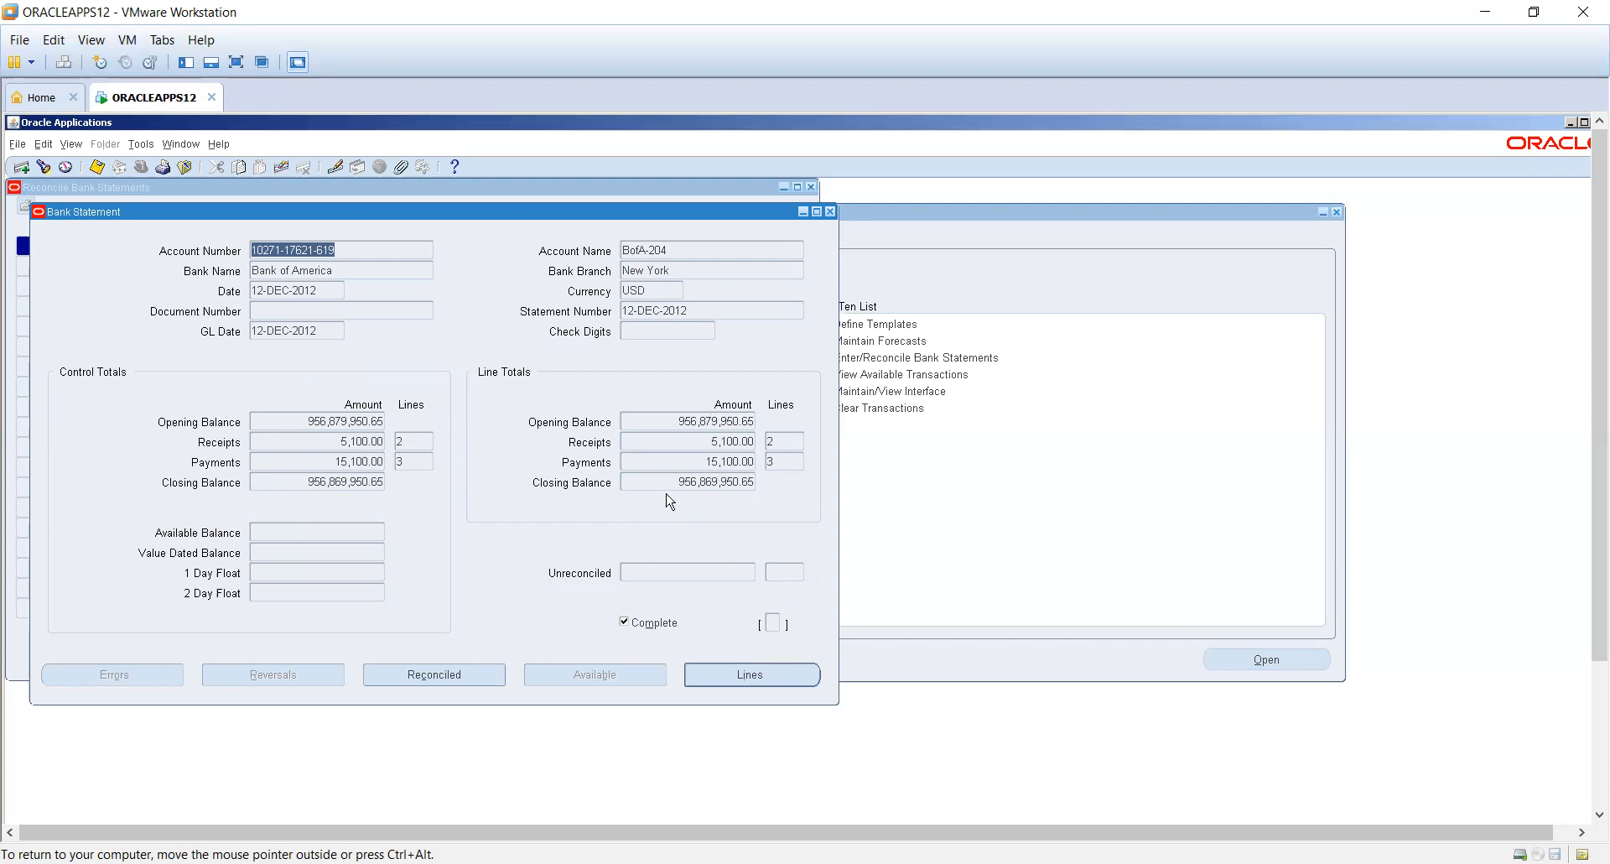
{"action": "left_click", "coordinate": [750, 675]}
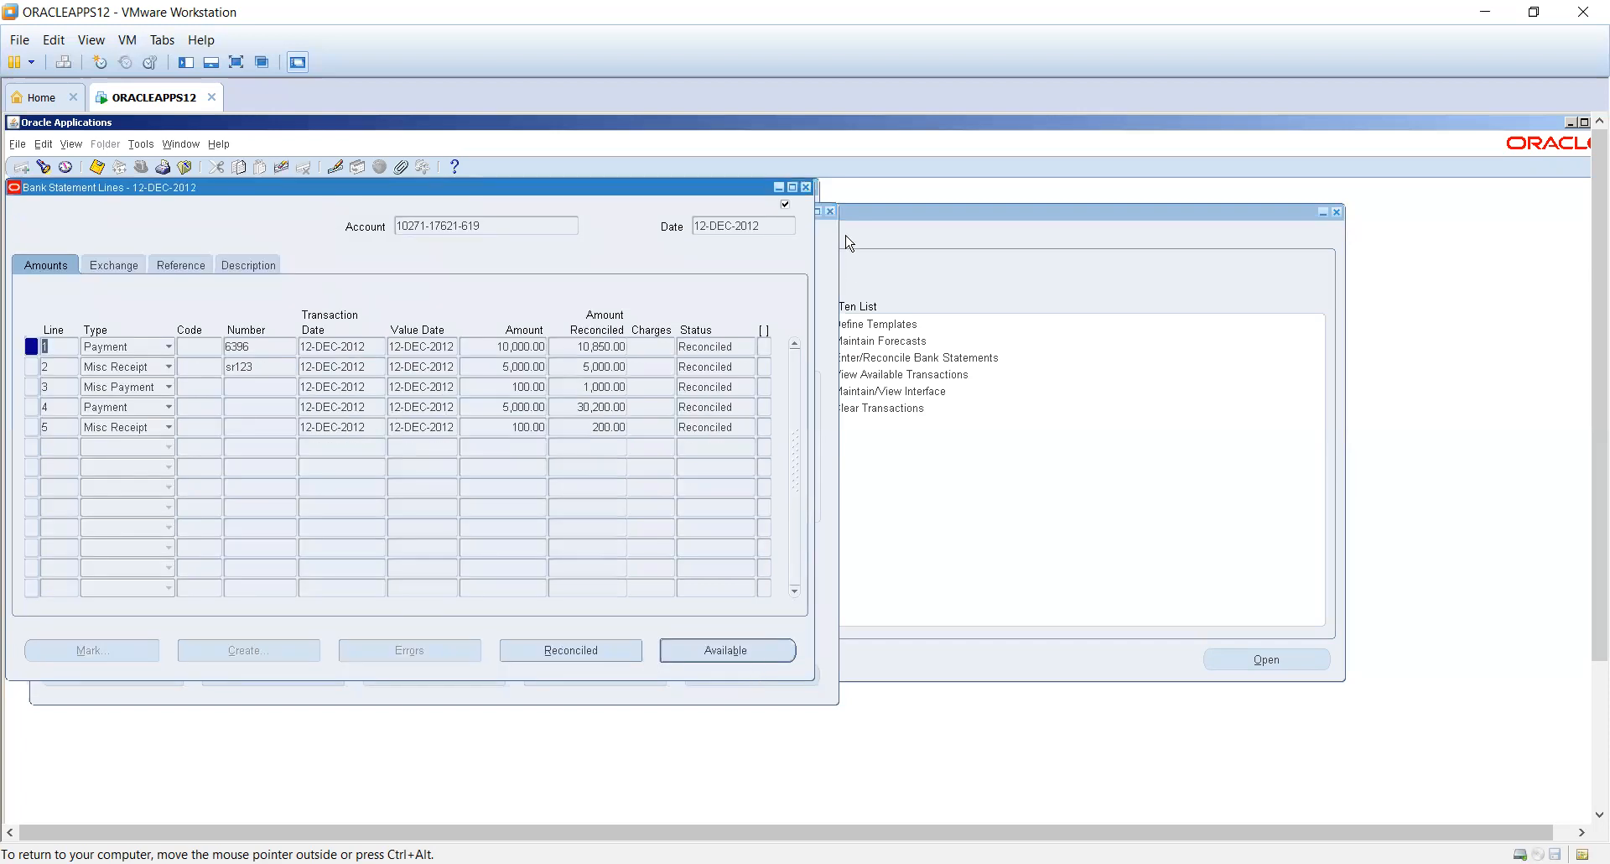
{"action": "left_click", "coordinate": [806, 187]}
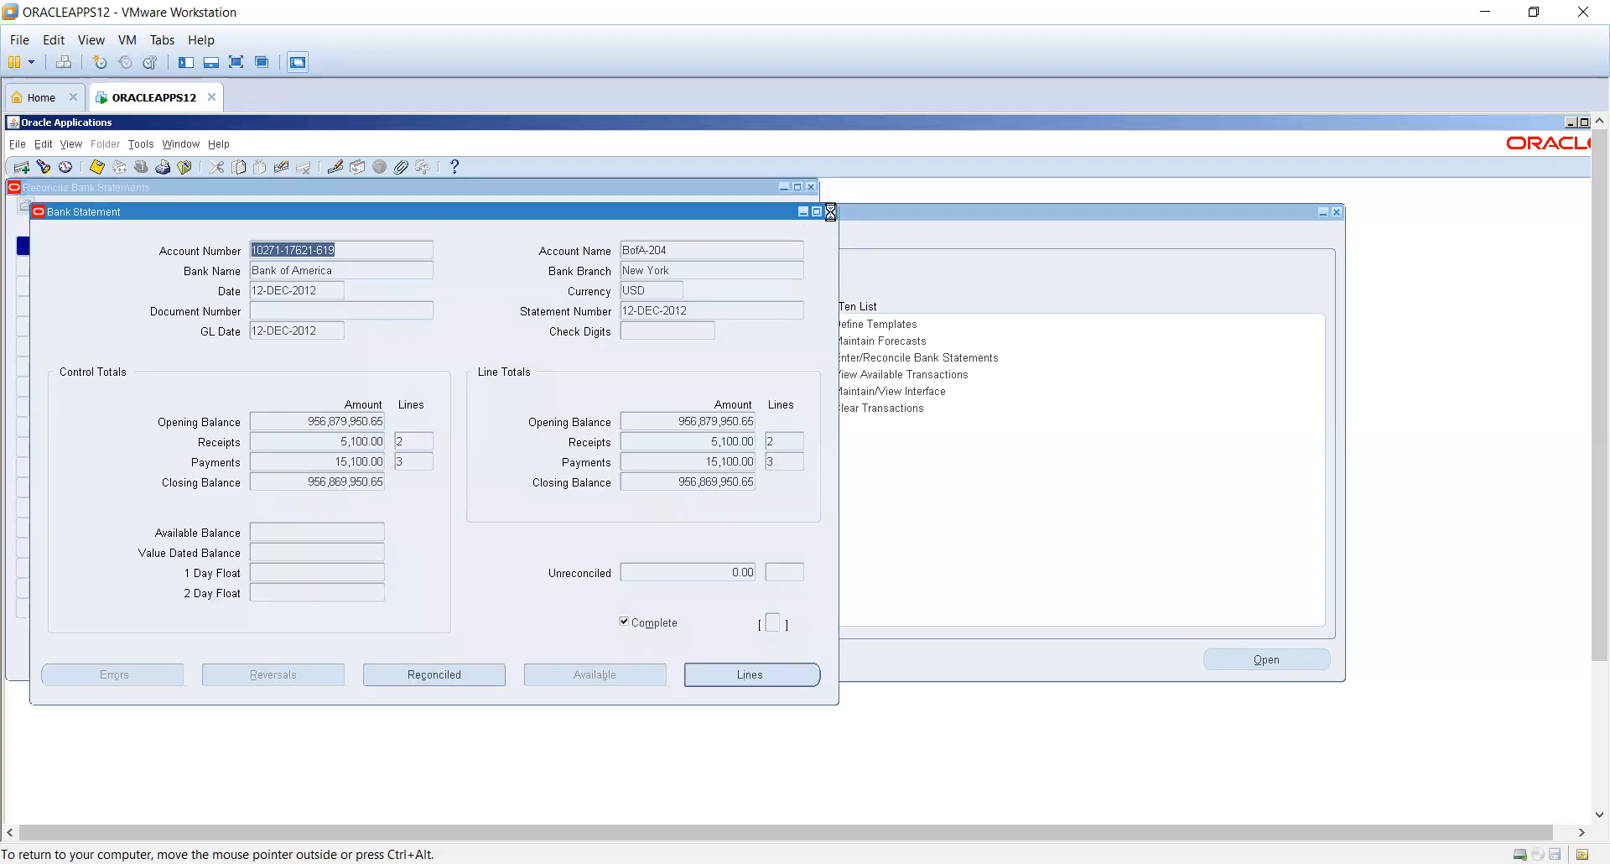
- Close the 12-DEC-2012 bank statement and maximize the Reconcile Bank Statements list
{"action": "left_click", "coordinate": [831, 211]}
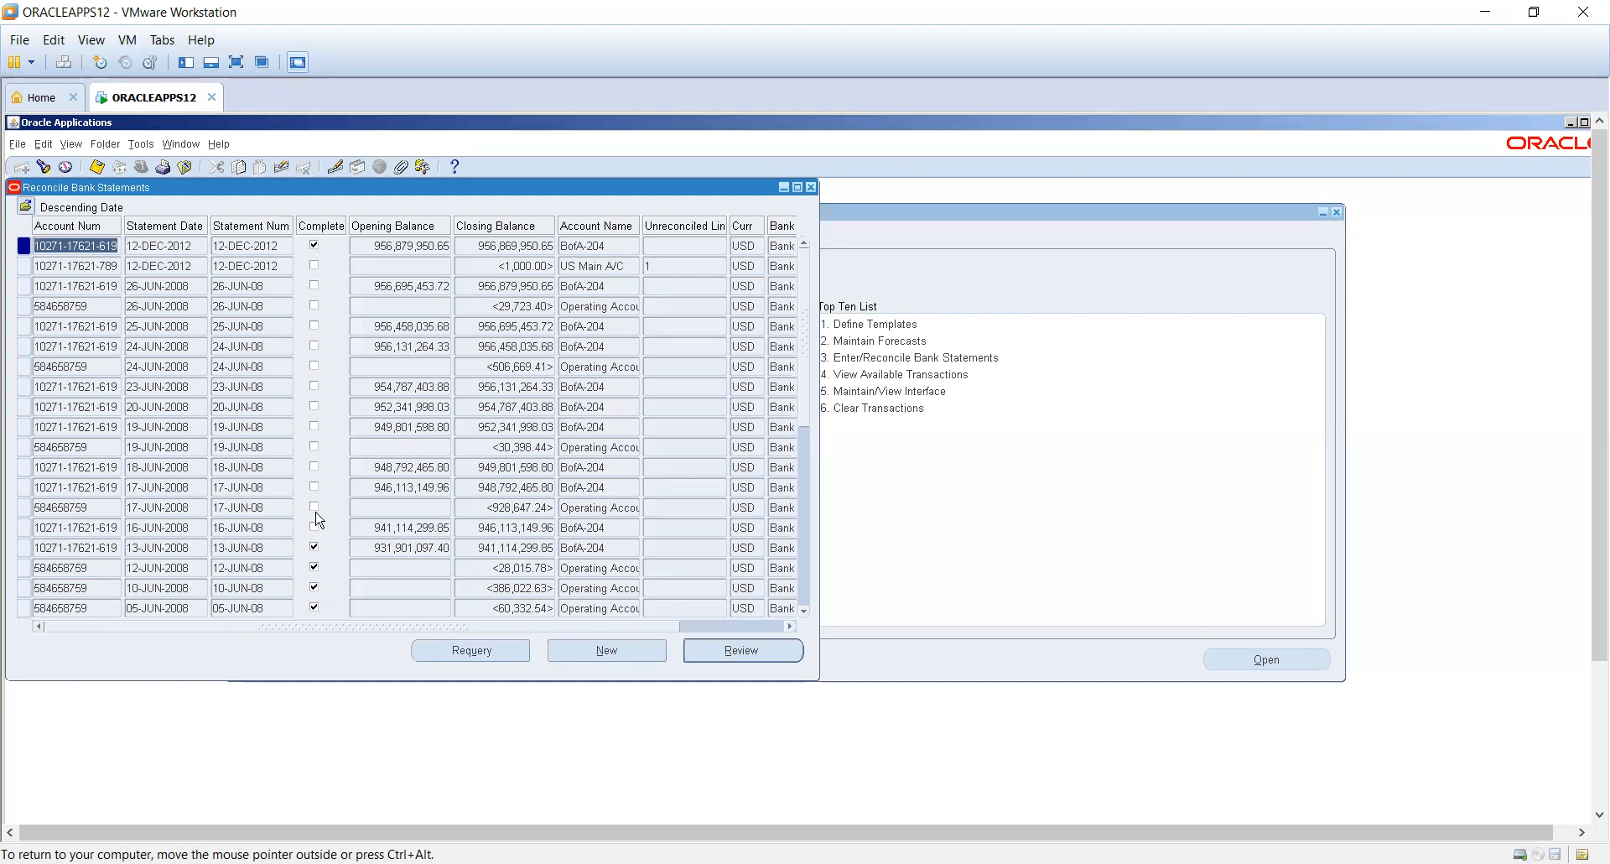
{"action": "left_click", "coordinate": [106, 267]}
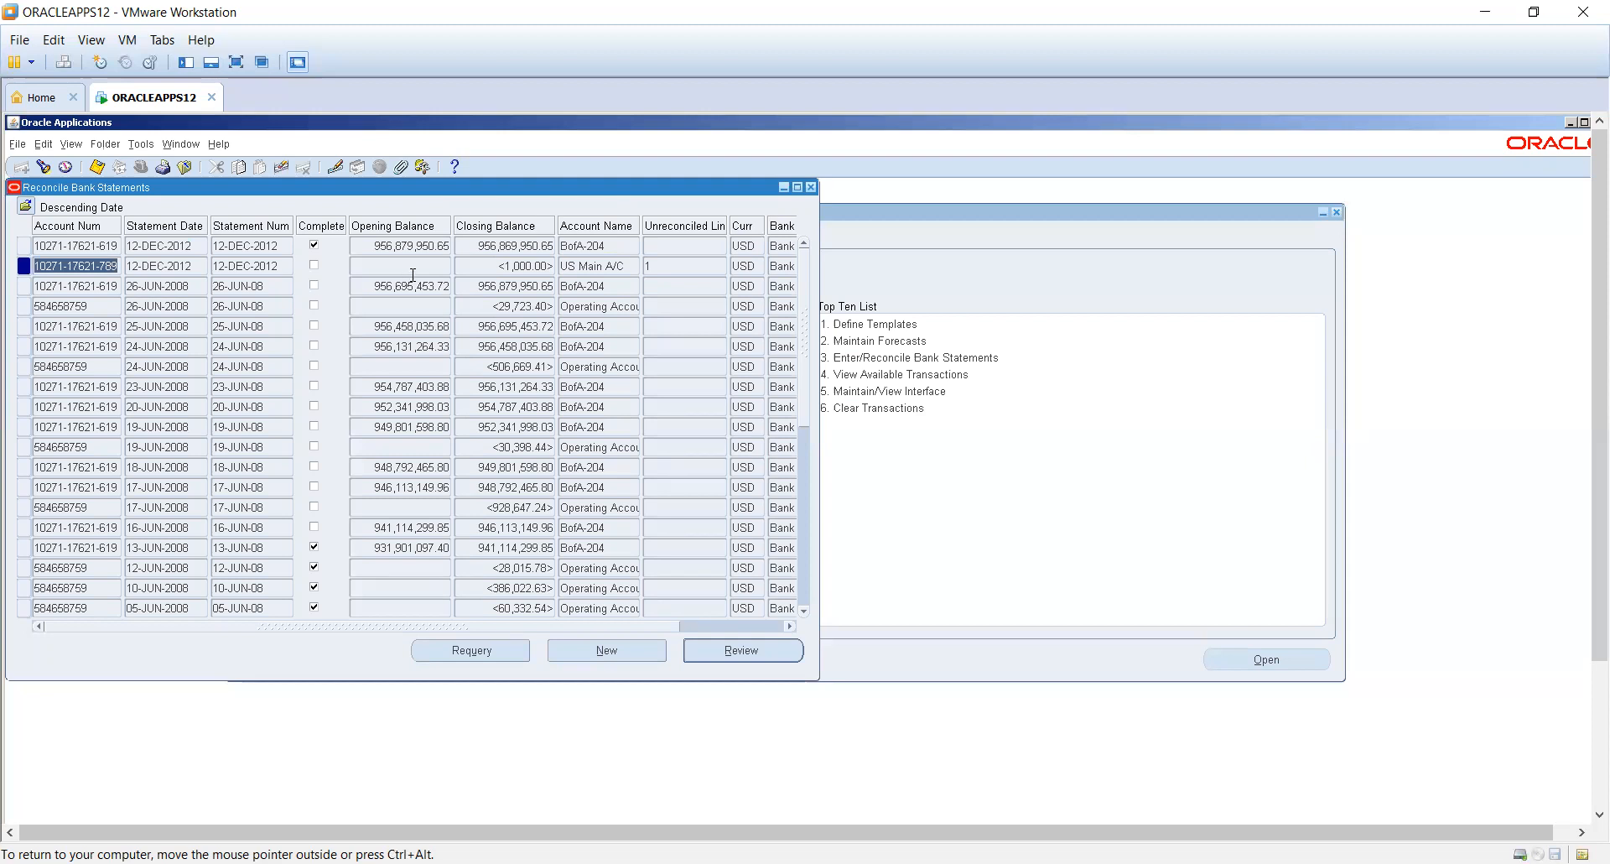
{"action": "left_click", "coordinate": [170, 285]}
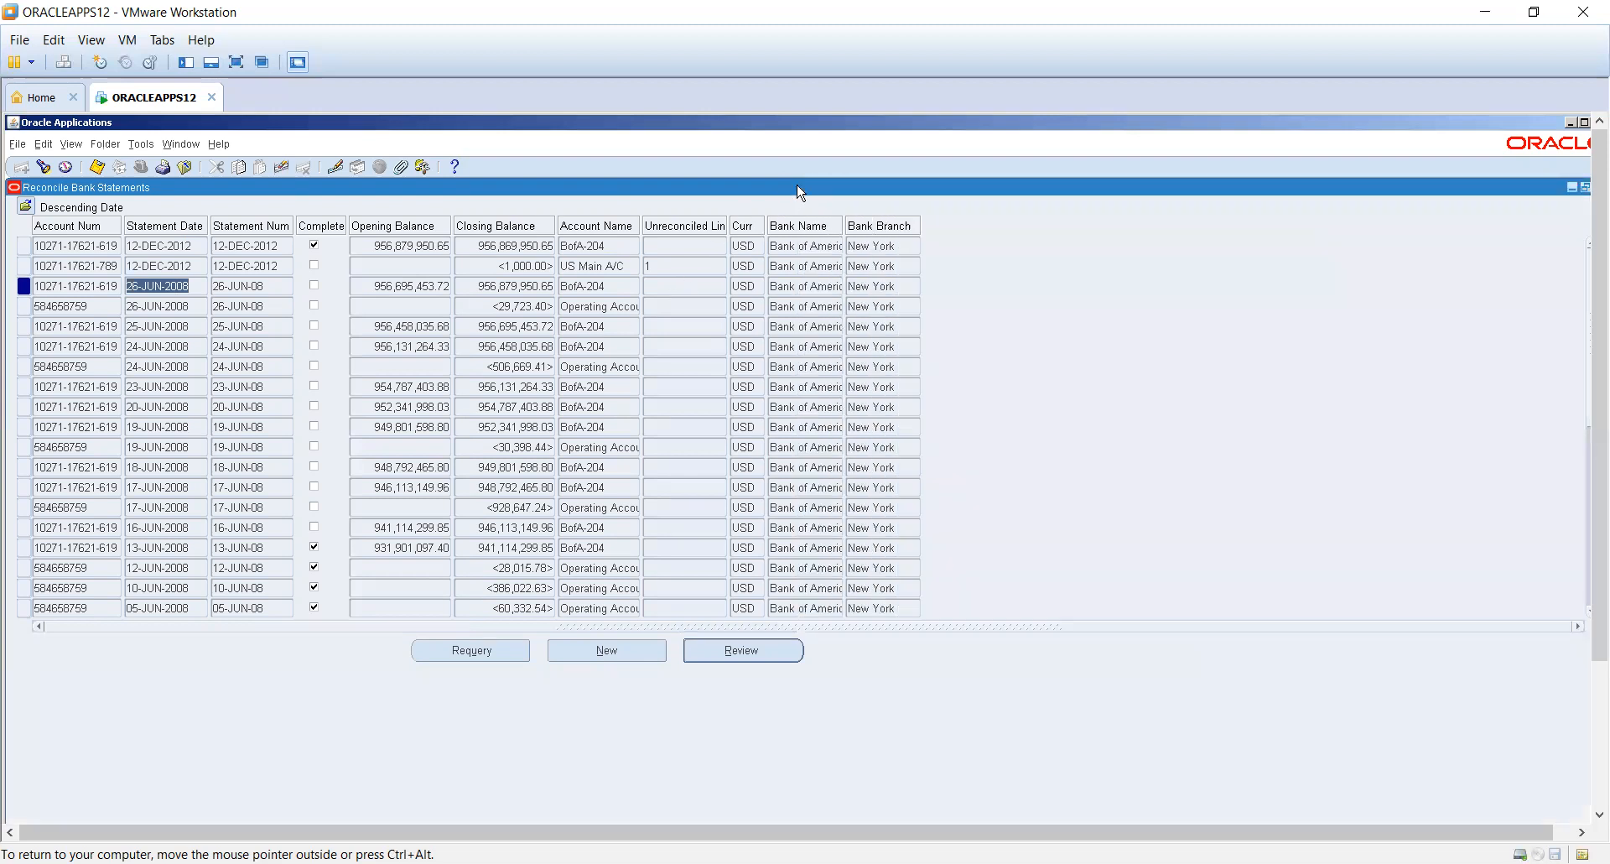
{"action": "left_click", "coordinate": [797, 188]}
- Show the Control Payment Lines and Receipt Lines fields as additional columns in the statement list
{"action": "left_click", "coordinate": [106, 148]}
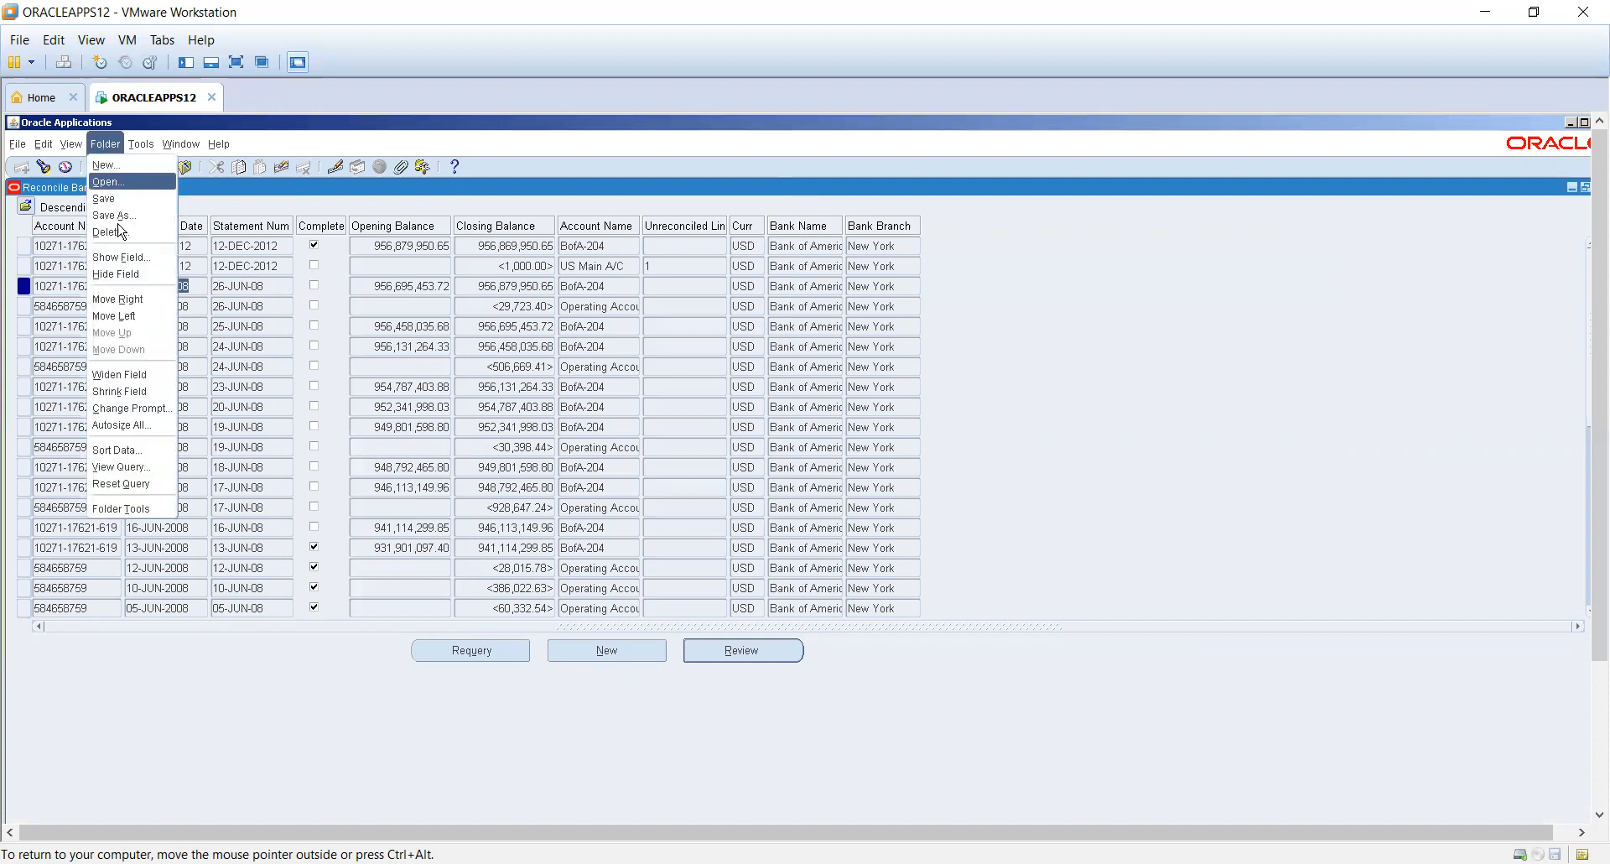
{"action": "left_click", "coordinate": [124, 256]}
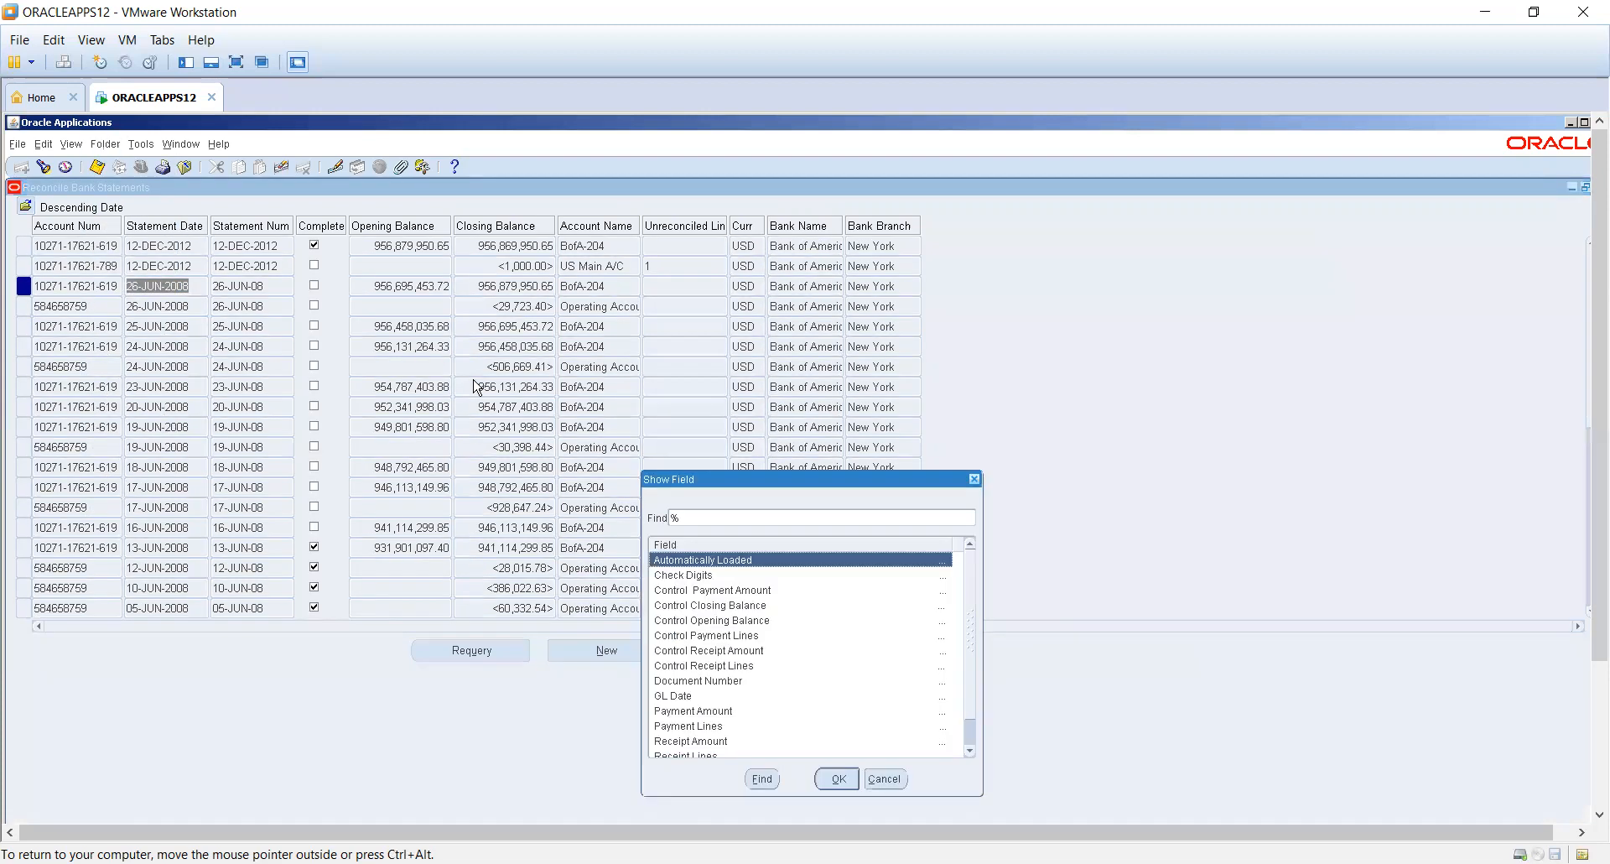
{"action": "double_click", "coordinate": [705, 635]}
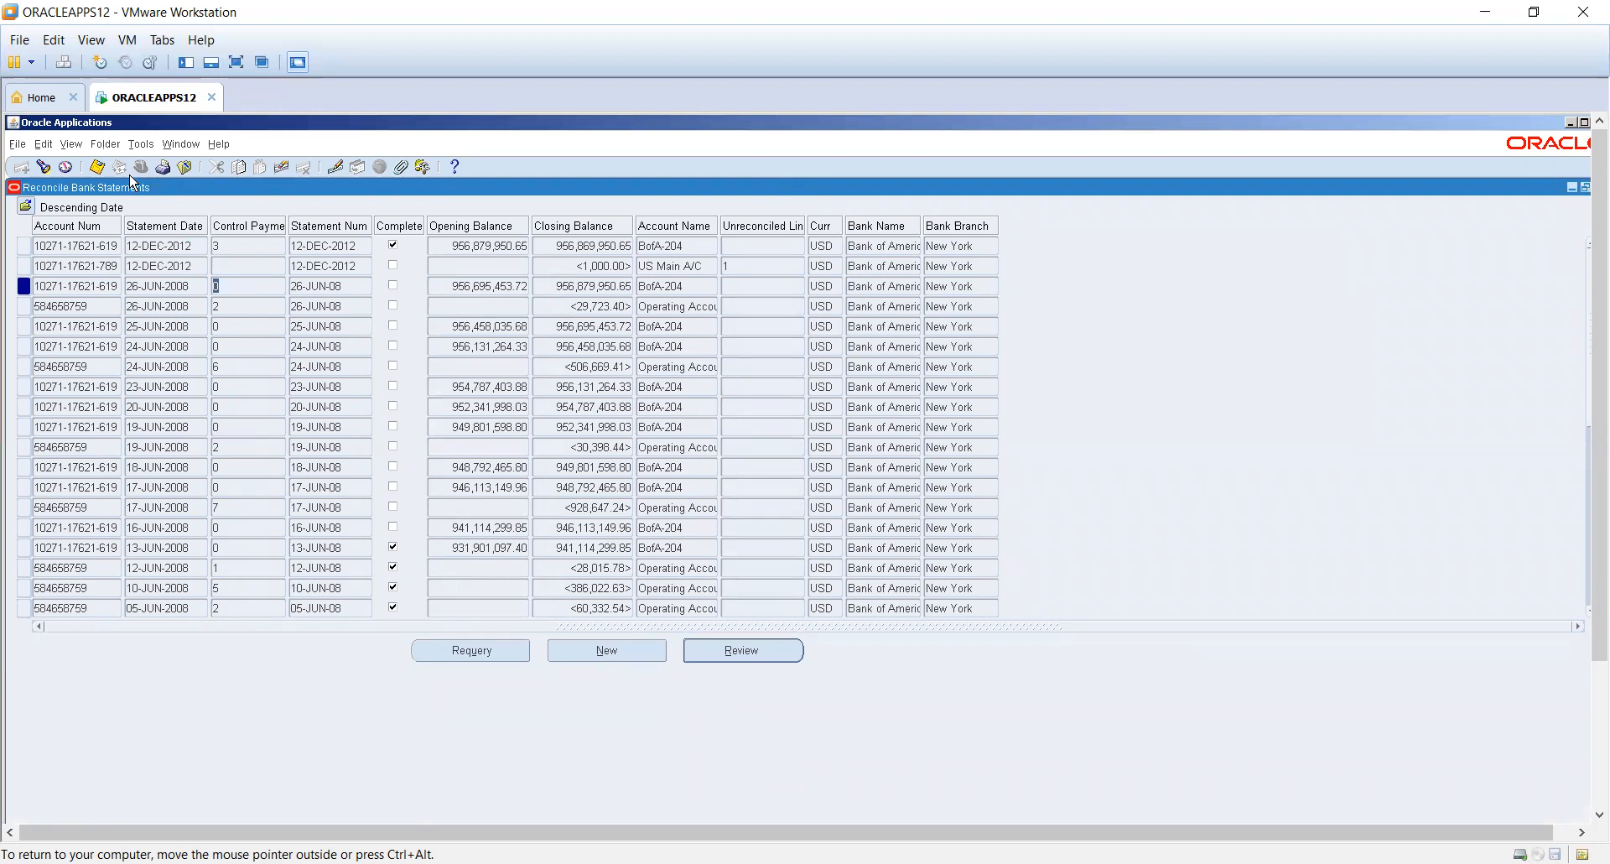
{"action": "left_click", "coordinate": [105, 144]}
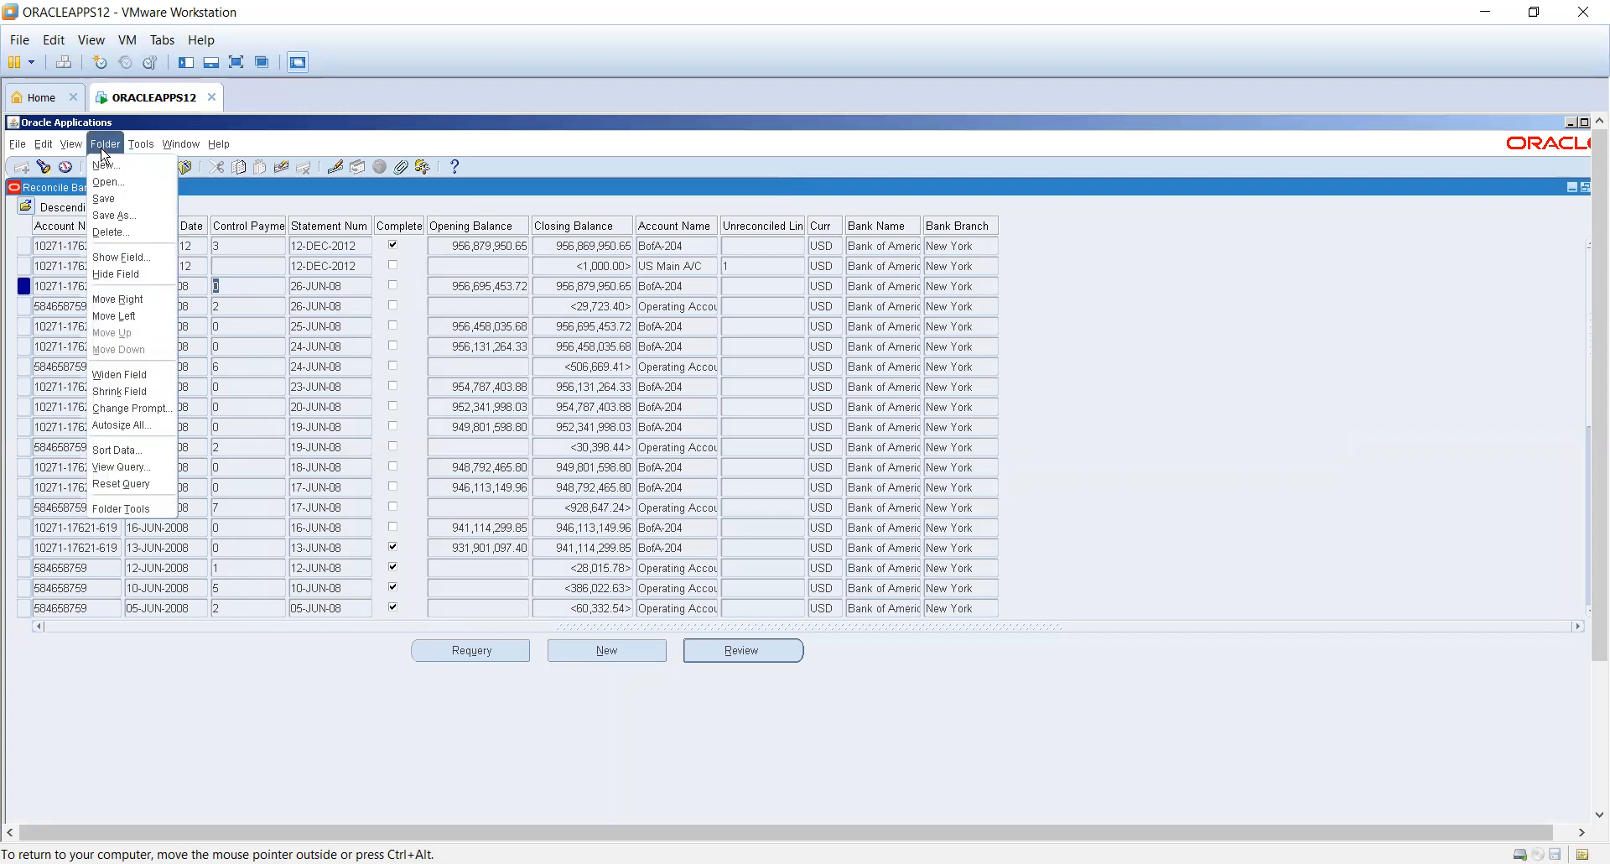
{"action": "left_click", "coordinate": [131, 260]}
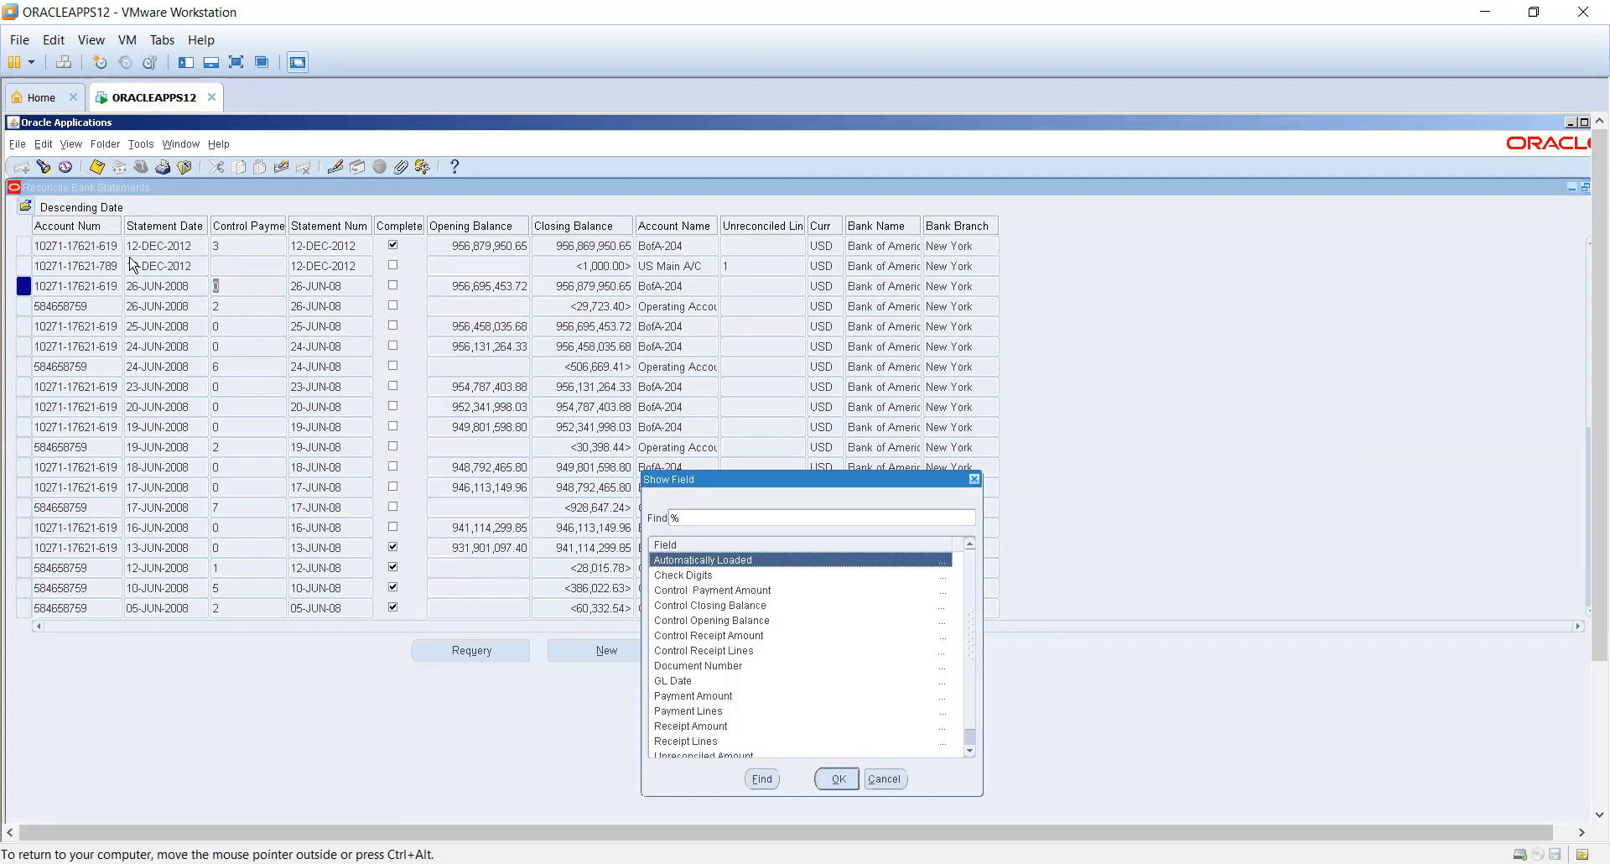
{"action": "type", "text": "receipt"}
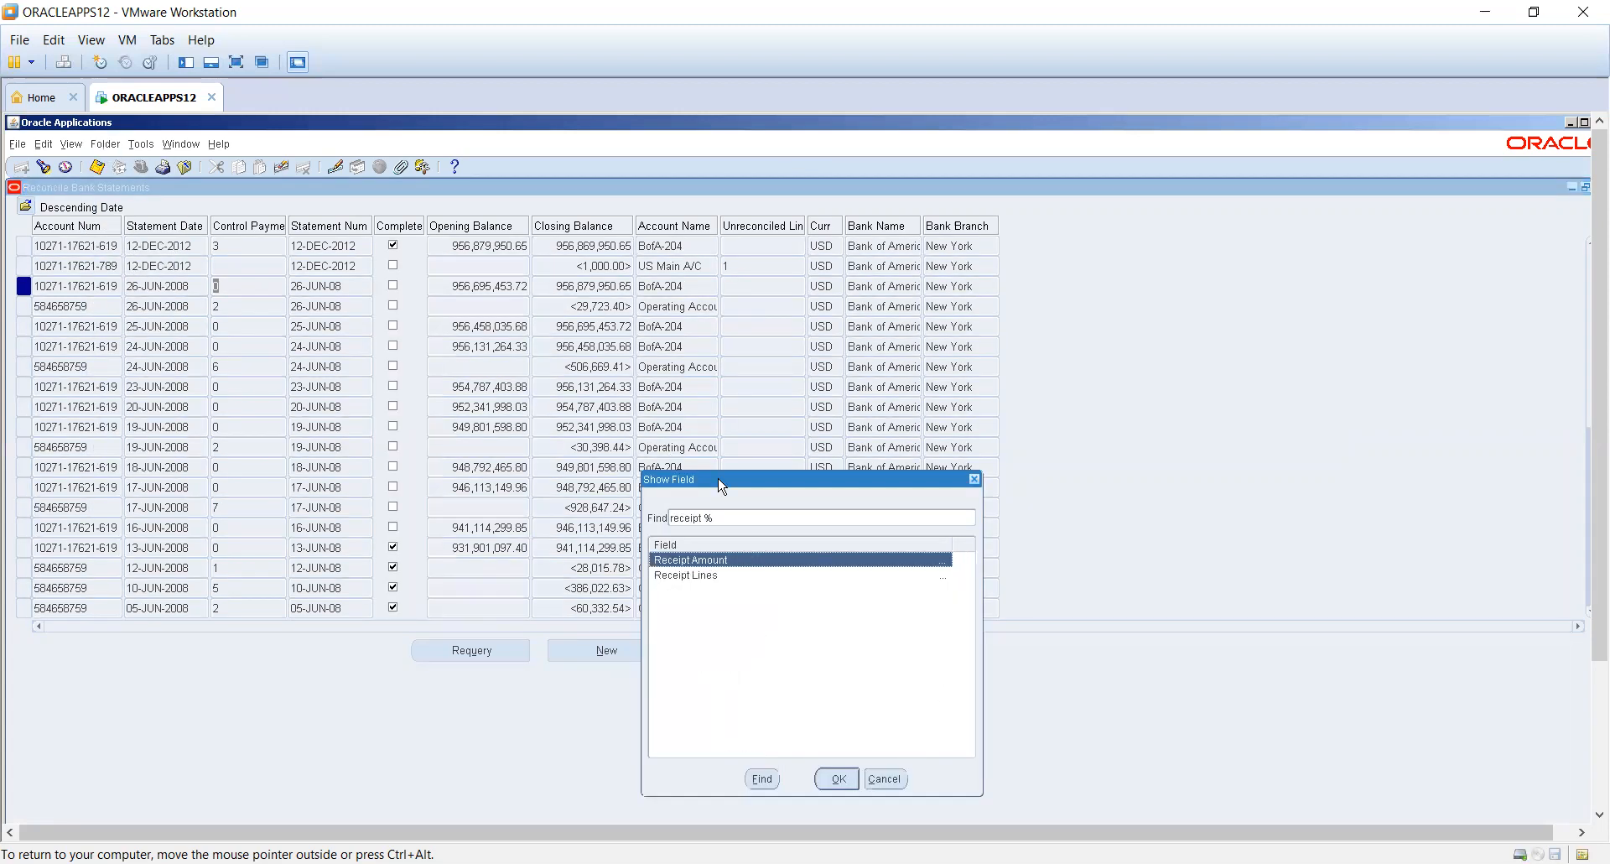
{"action": "double_click", "coordinate": [712, 576]}
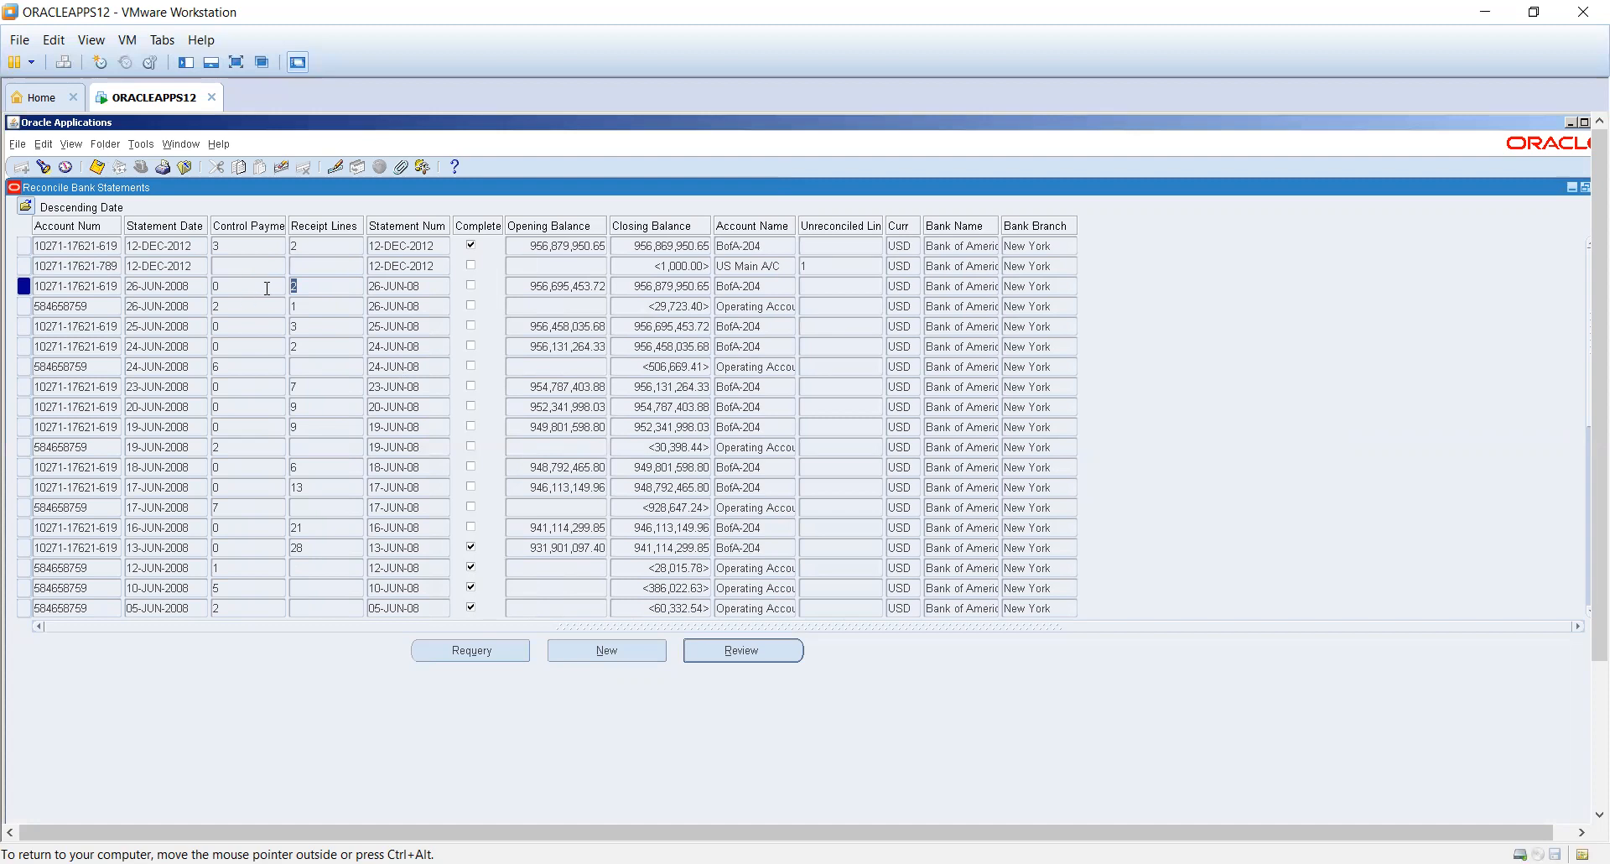
- Review the BofA-204 statement dated 19-JUN-2008 with the reconciliation status of its lines, and close the lines window
{"action": "left_click", "coordinate": [301, 426]}
{"action": "left_click", "coordinate": [763, 652]}
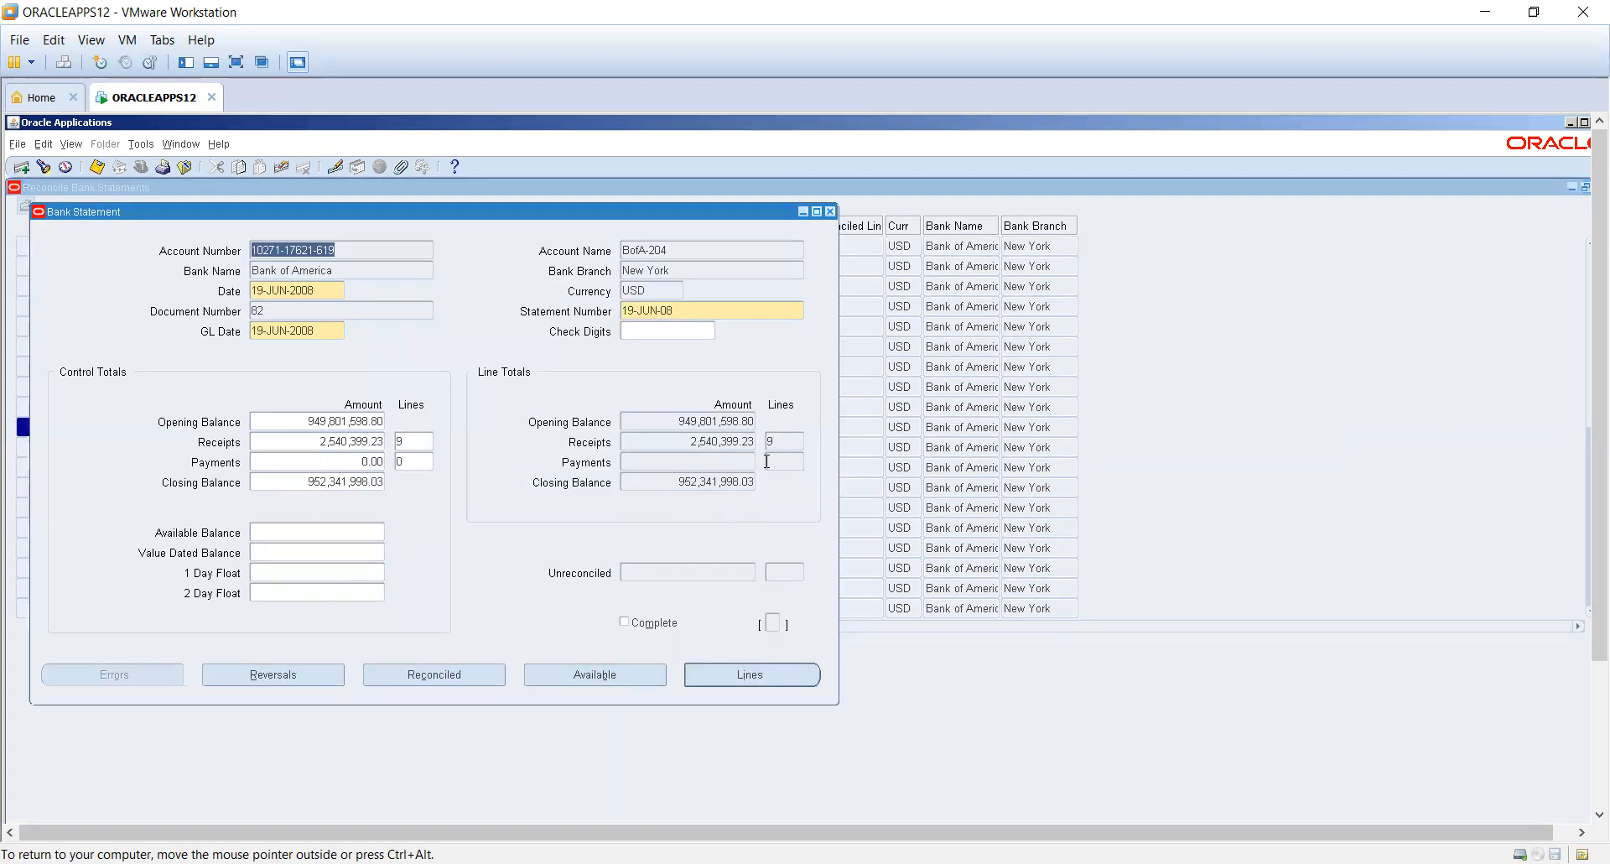
{"action": "left_click", "coordinate": [762, 673]}
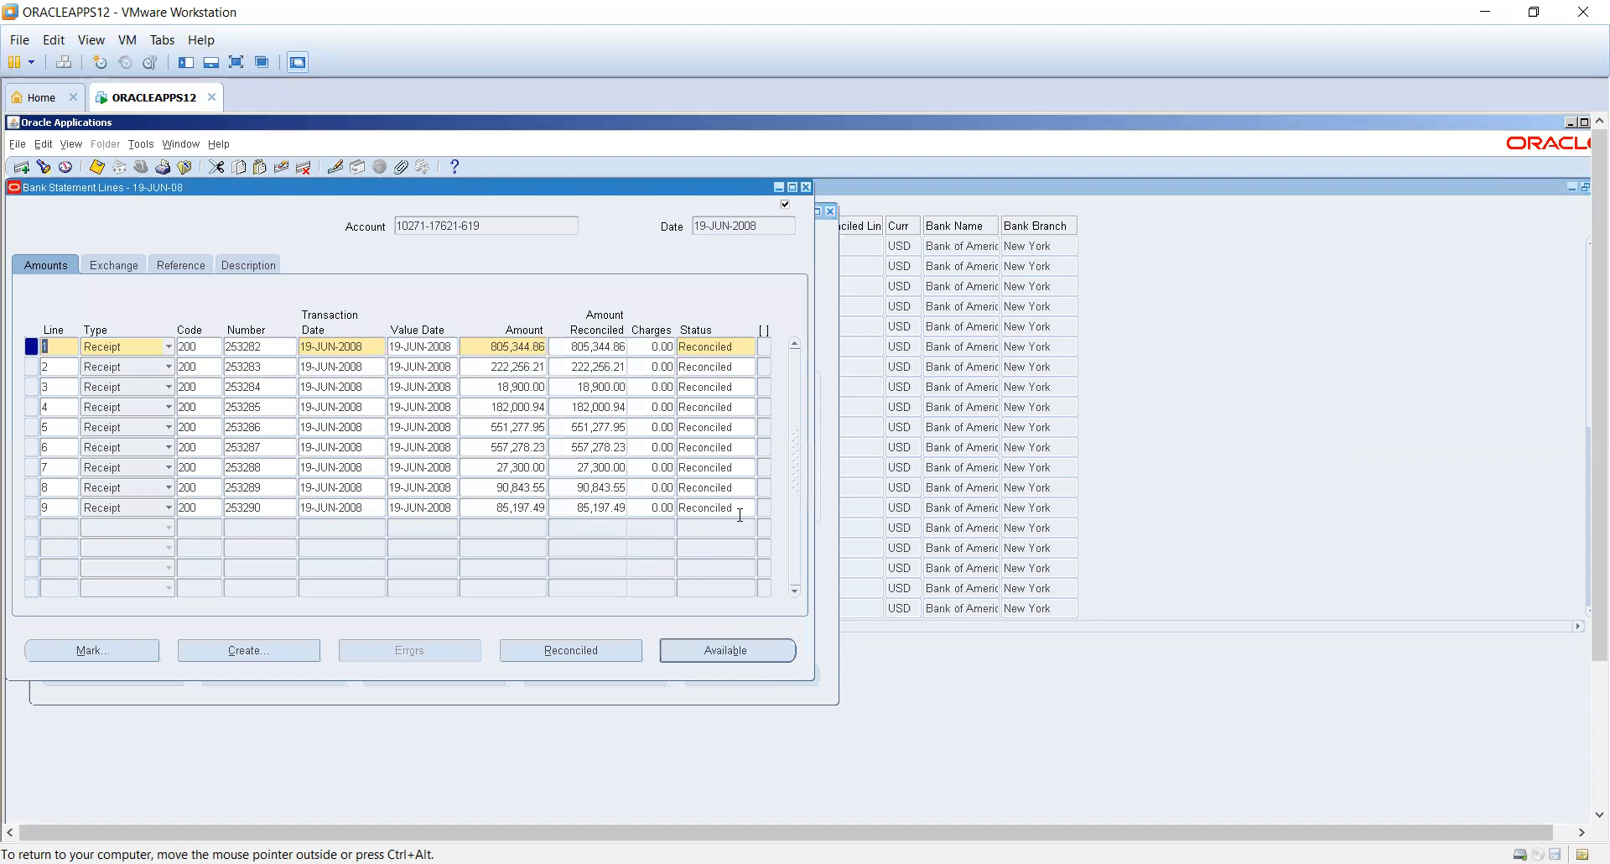
{"action": "left_click", "coordinate": [807, 188]}
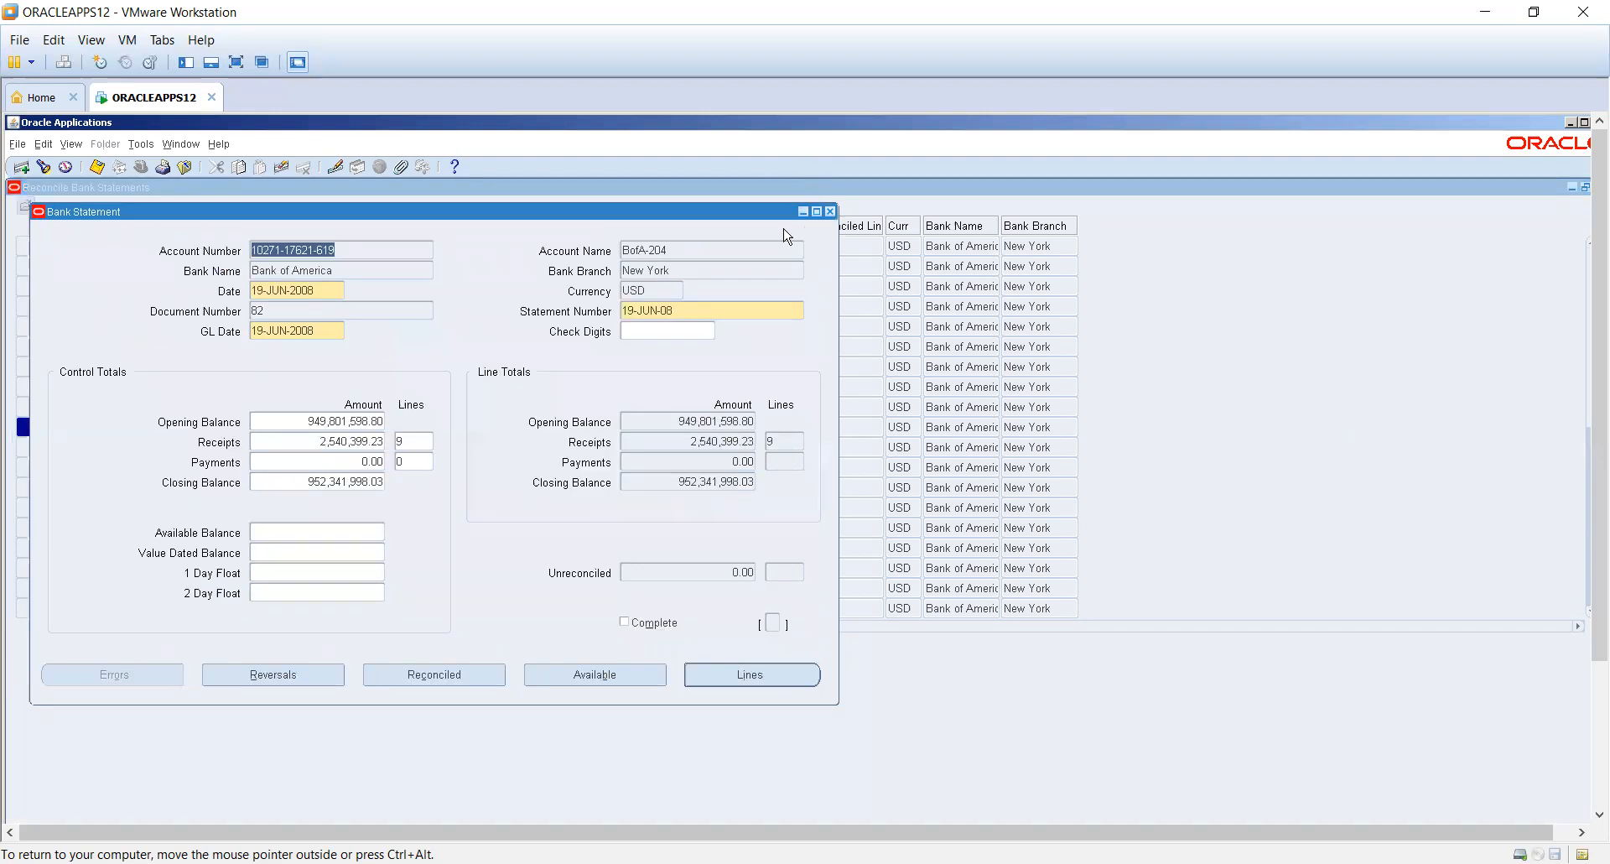
- Mark the 19-JUN-2008 statement as complete, close it and save the changes
{"action": "left_click", "coordinate": [623, 623]}
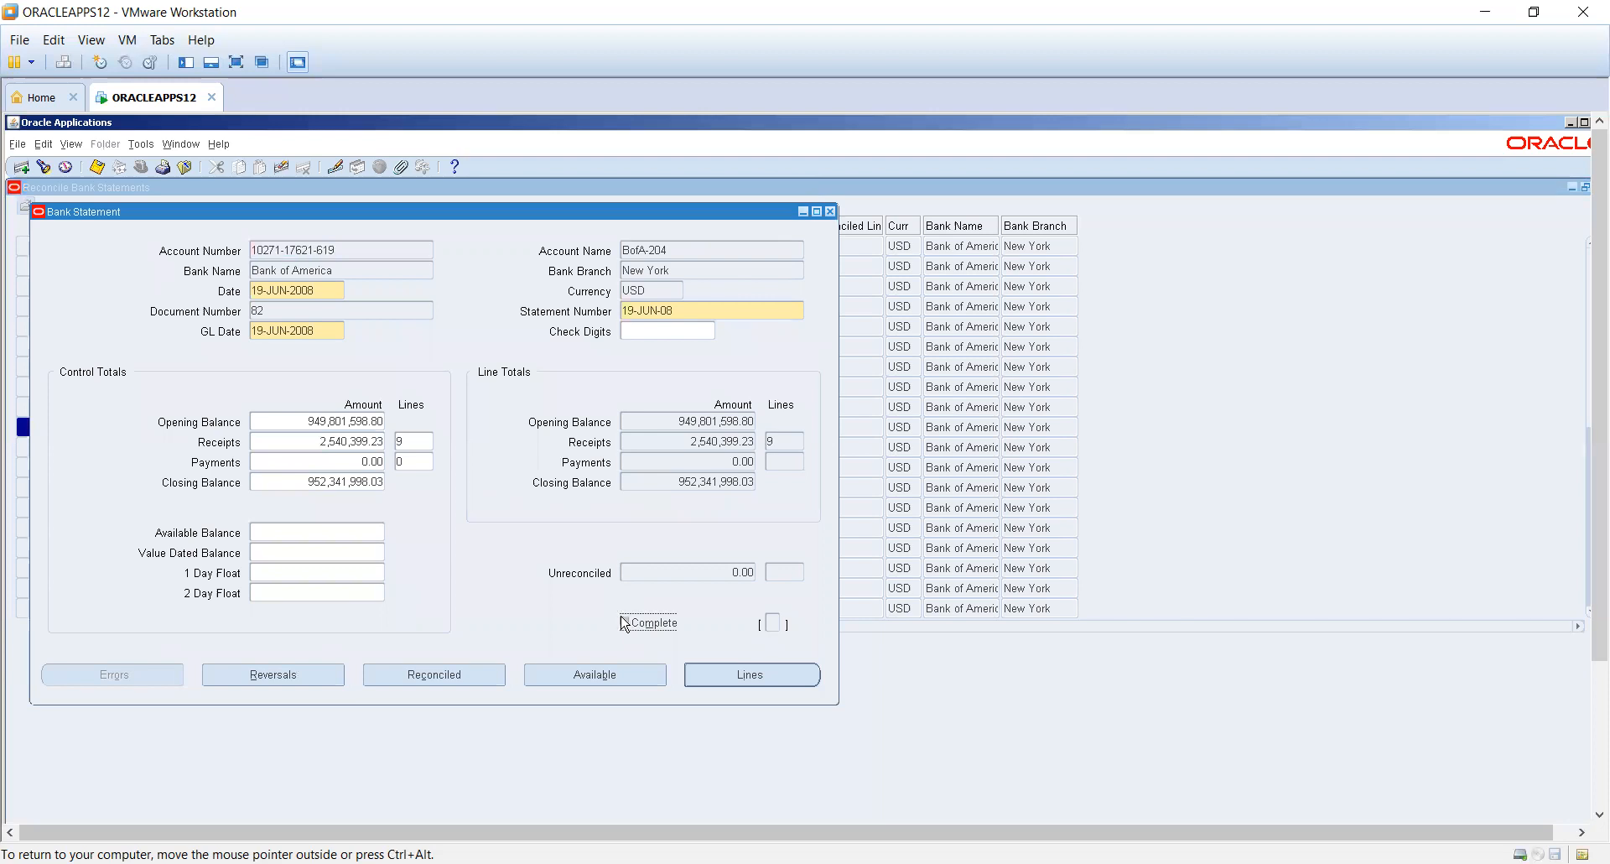
{"action": "left_click", "coordinate": [829, 212]}
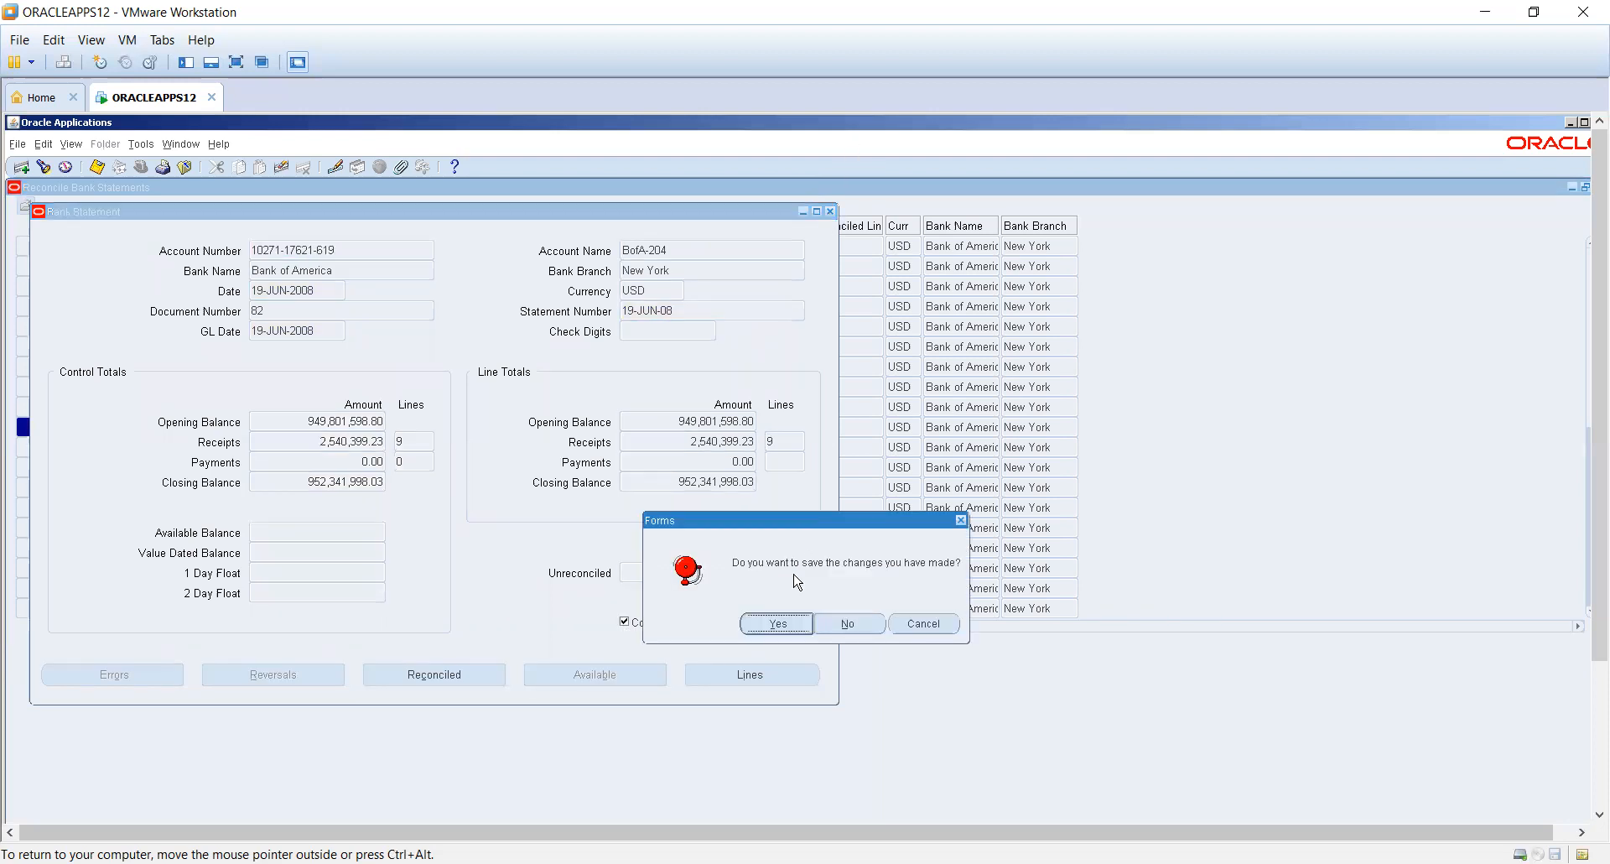
{"action": "left_click", "coordinate": [776, 623]}
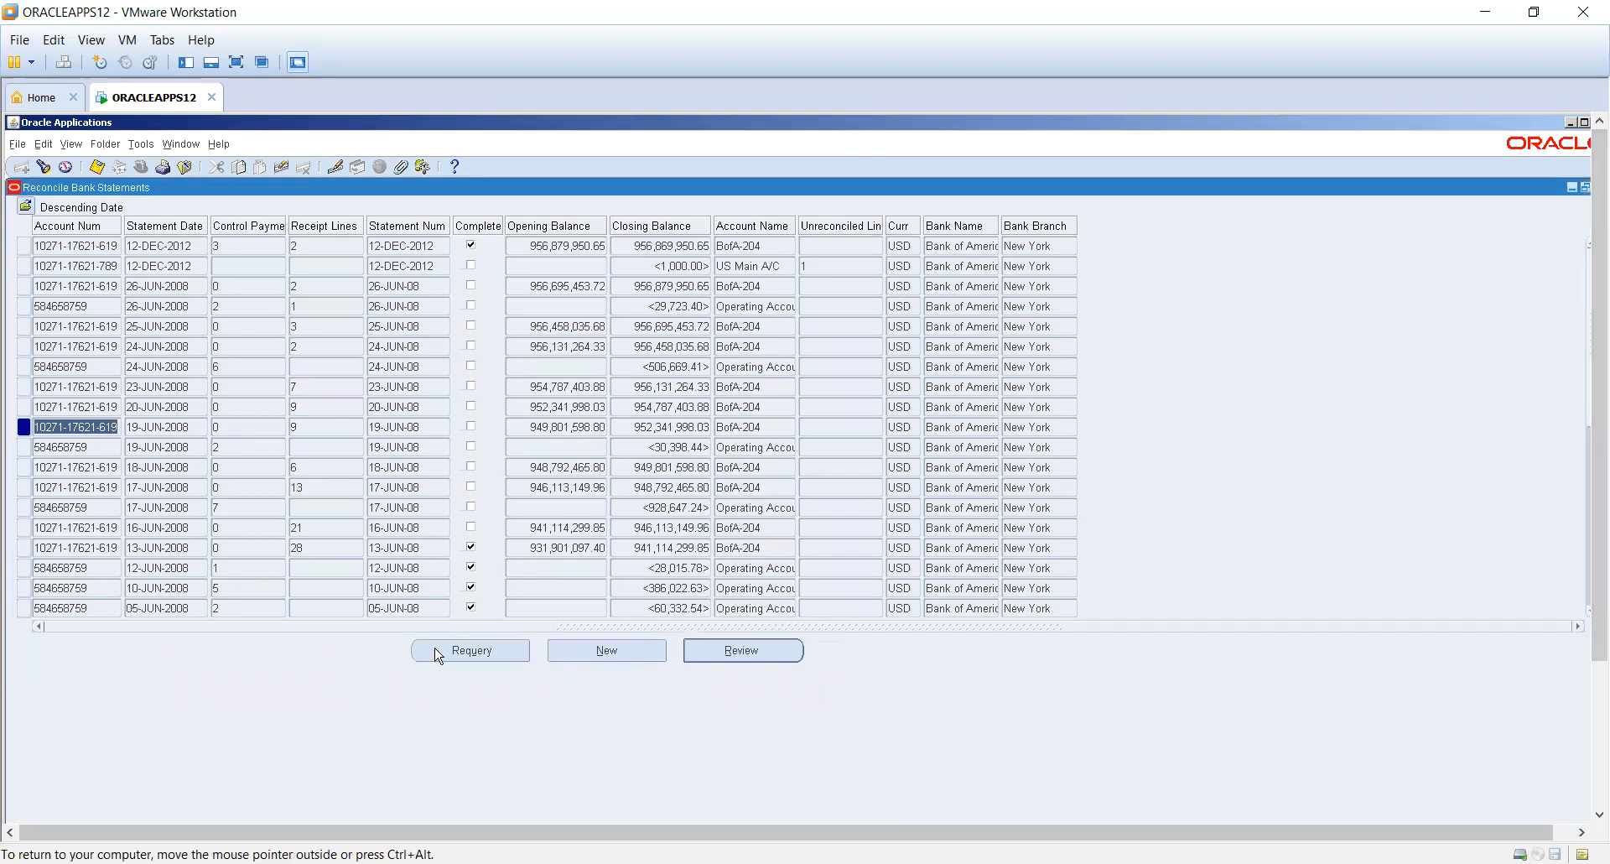
- Reopen the 19-JUN-2008 statement, clear its Complete status and select line 3 among its statement lines
{"action": "left_click", "coordinate": [716, 655]}
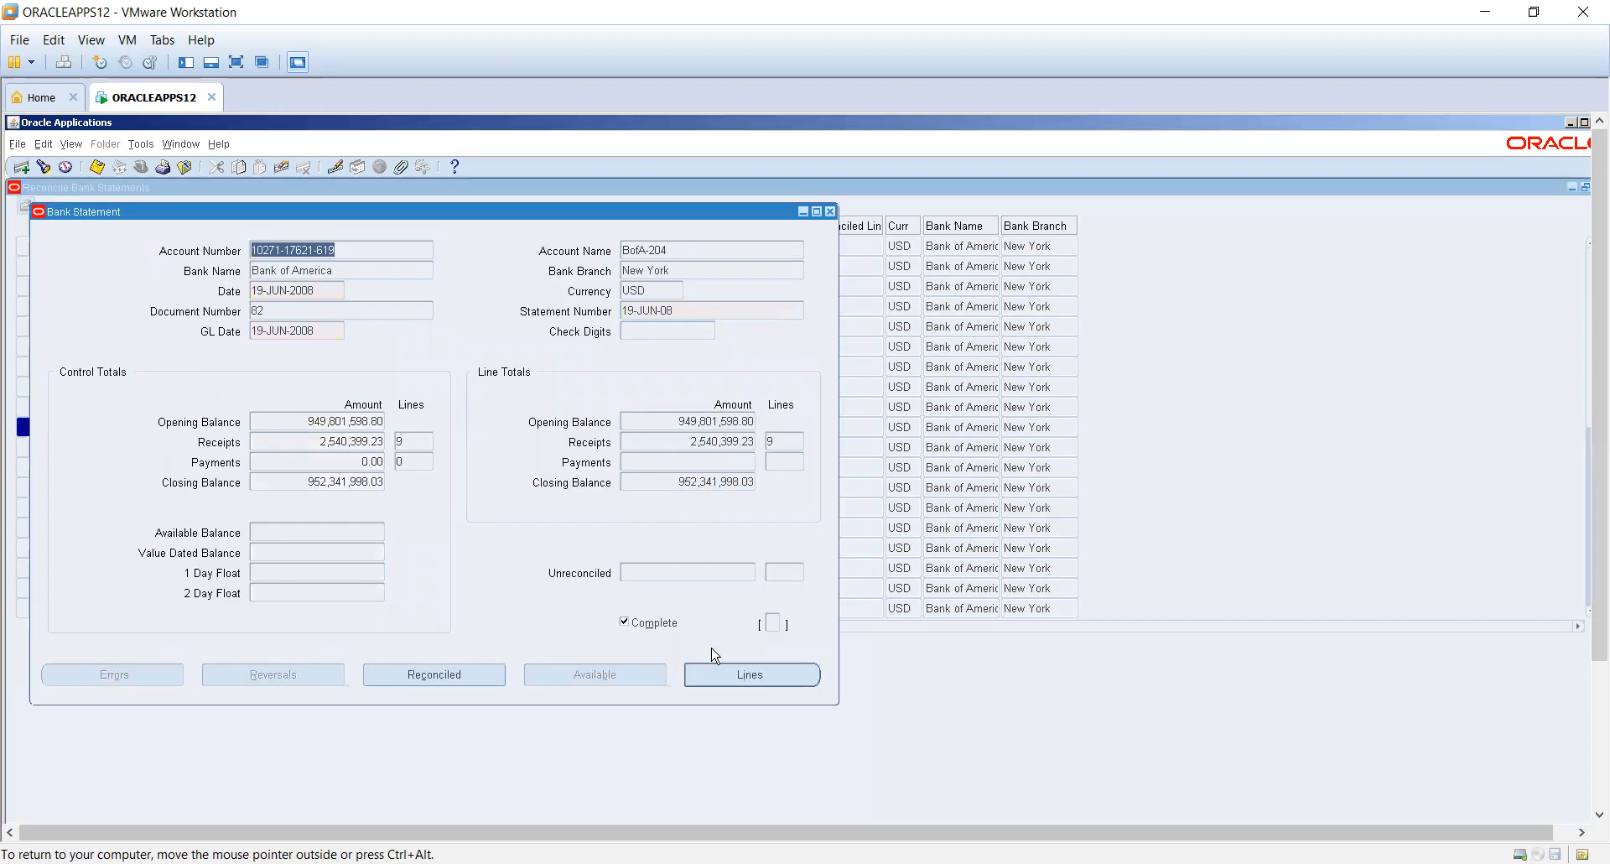
{"action": "left_click", "coordinate": [628, 625]}
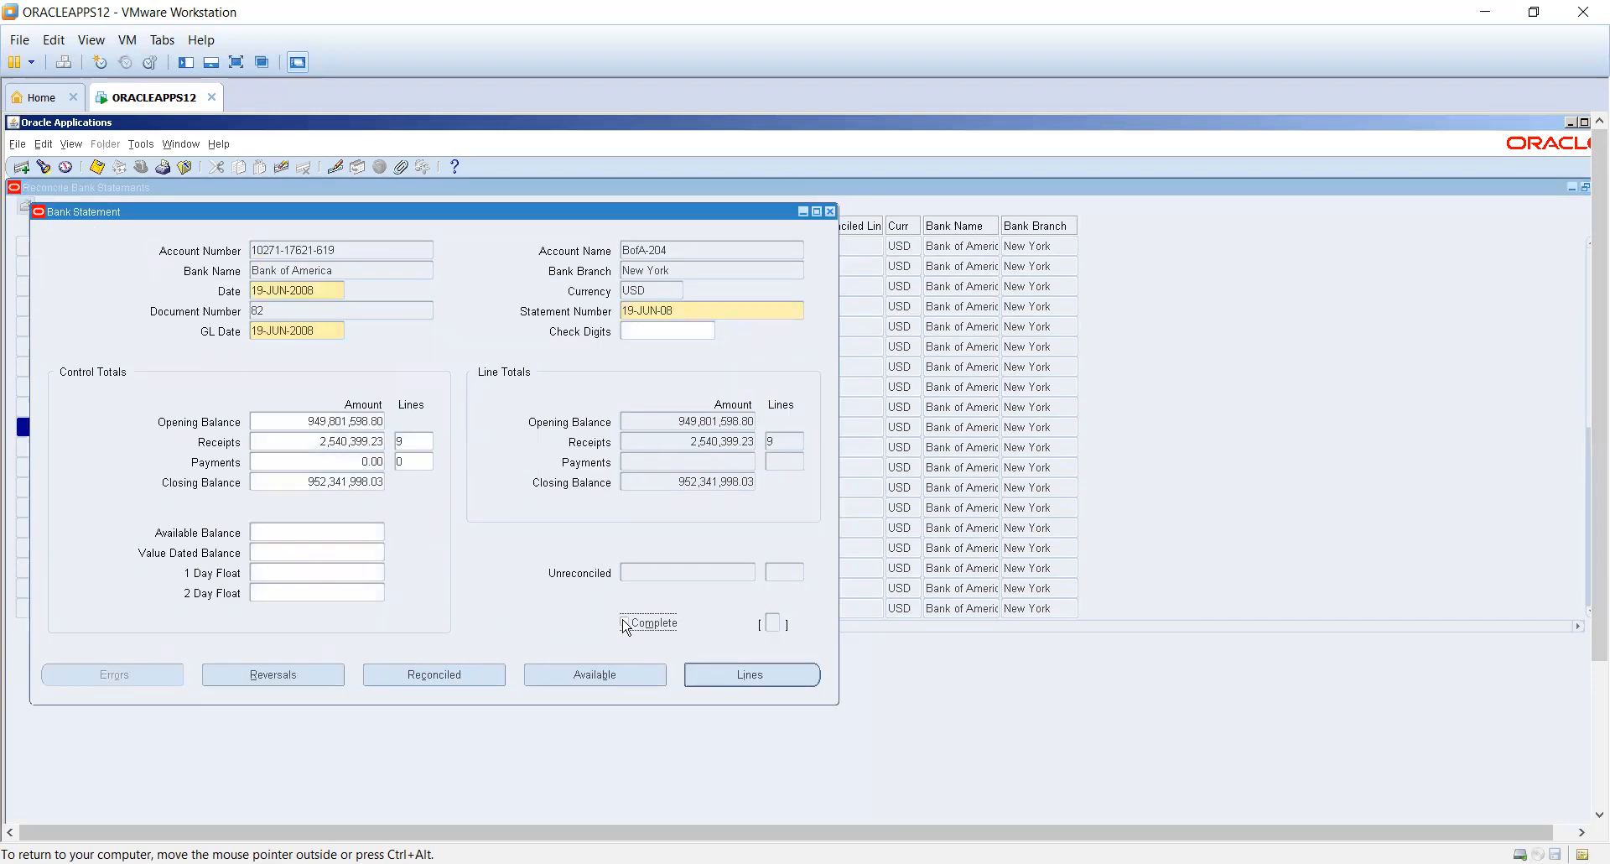
{"action": "left_click", "coordinate": [746, 677]}
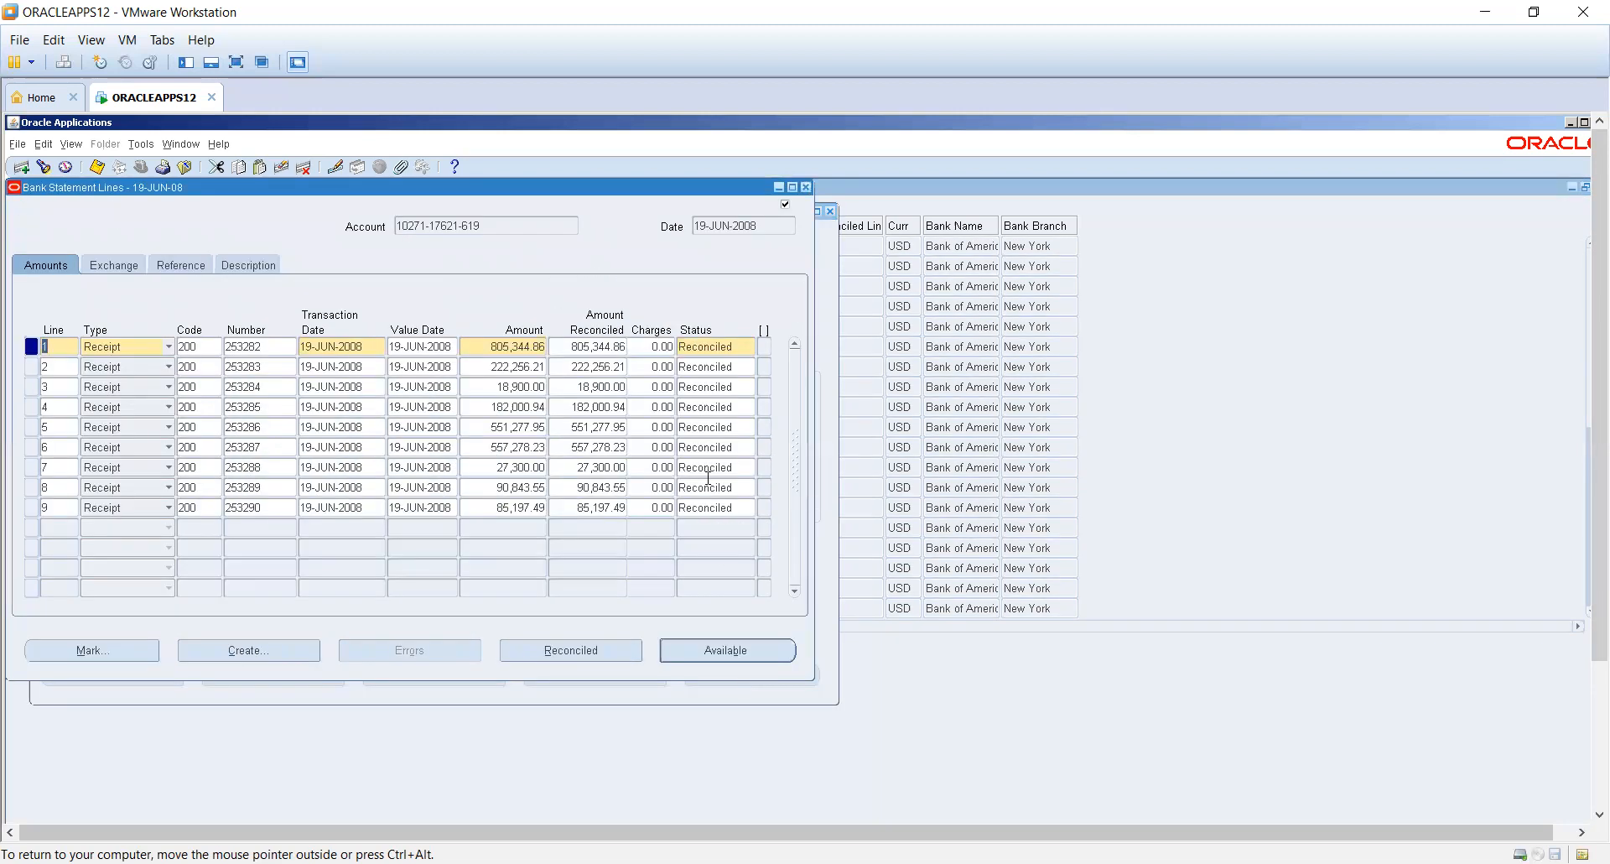
{"action": "double_click", "coordinate": [711, 387]}
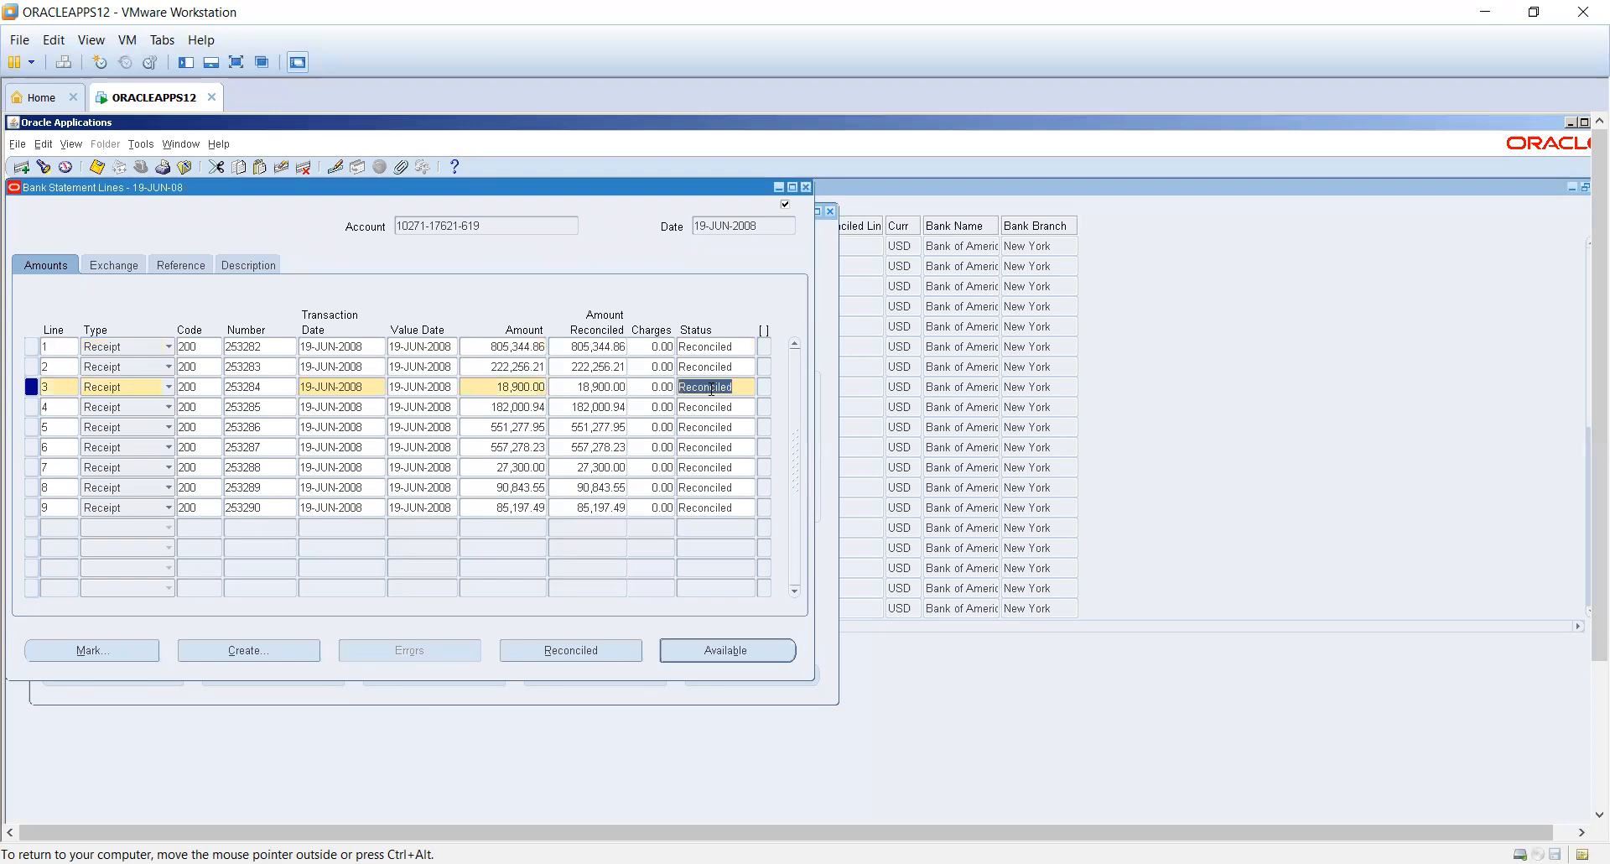
- Select the reconciled 18,900.00 receipt of statement line 3 and try to unreconcile it without a GL date
{"action": "left_click", "coordinate": [716, 651]}
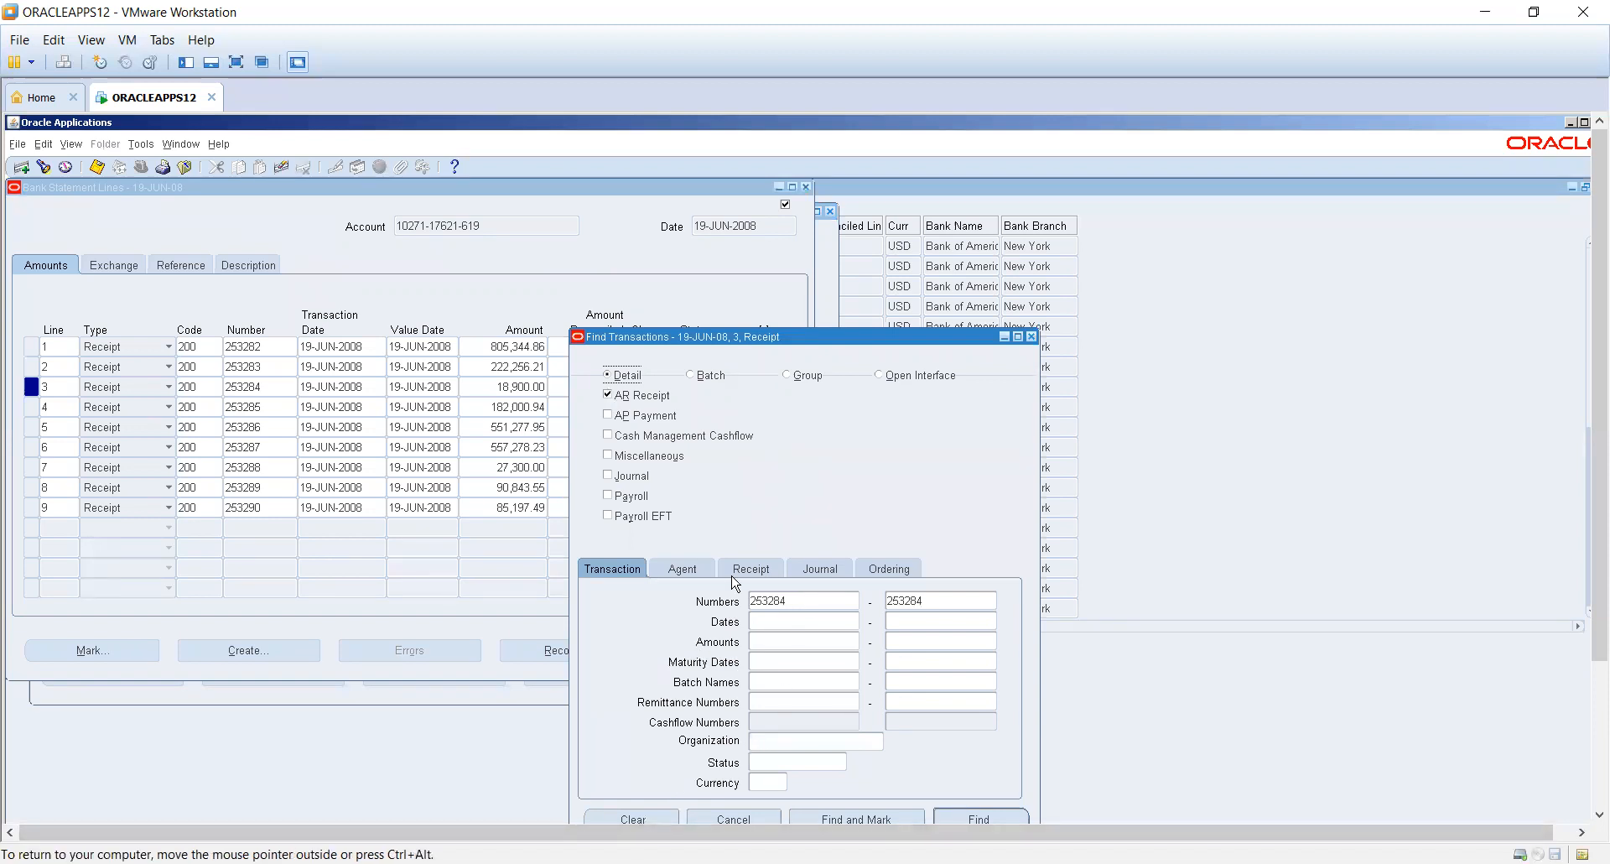
{"action": "left_click", "coordinate": [1033, 337]}
{"action": "left_click", "coordinate": [551, 651]}
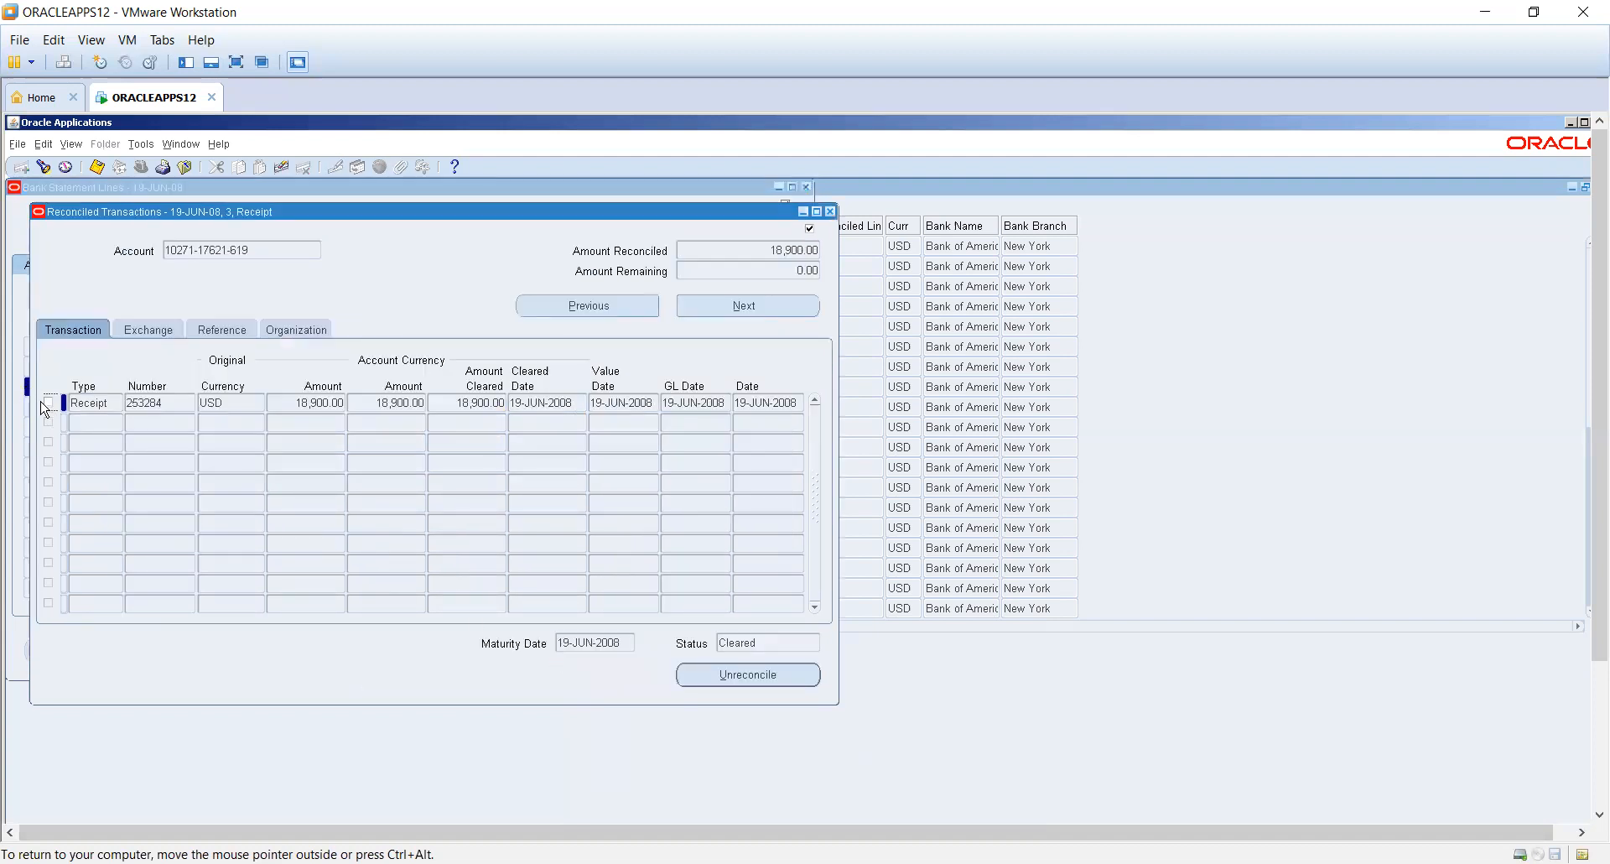
{"action": "left_click", "coordinate": [47, 404]}
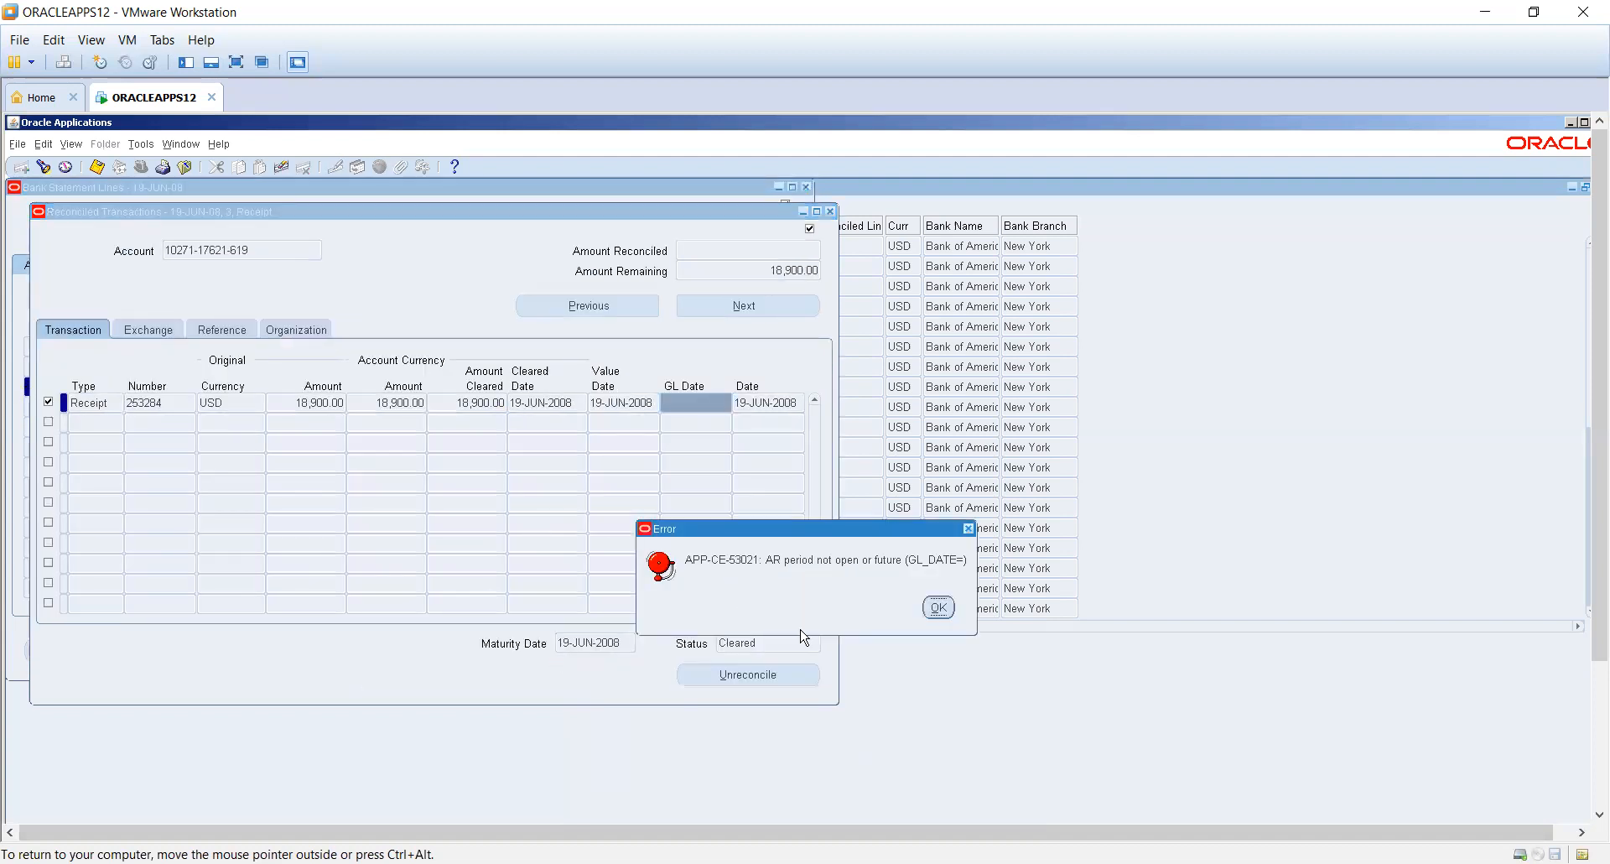
{"action": "left_click", "coordinate": [937, 608]}
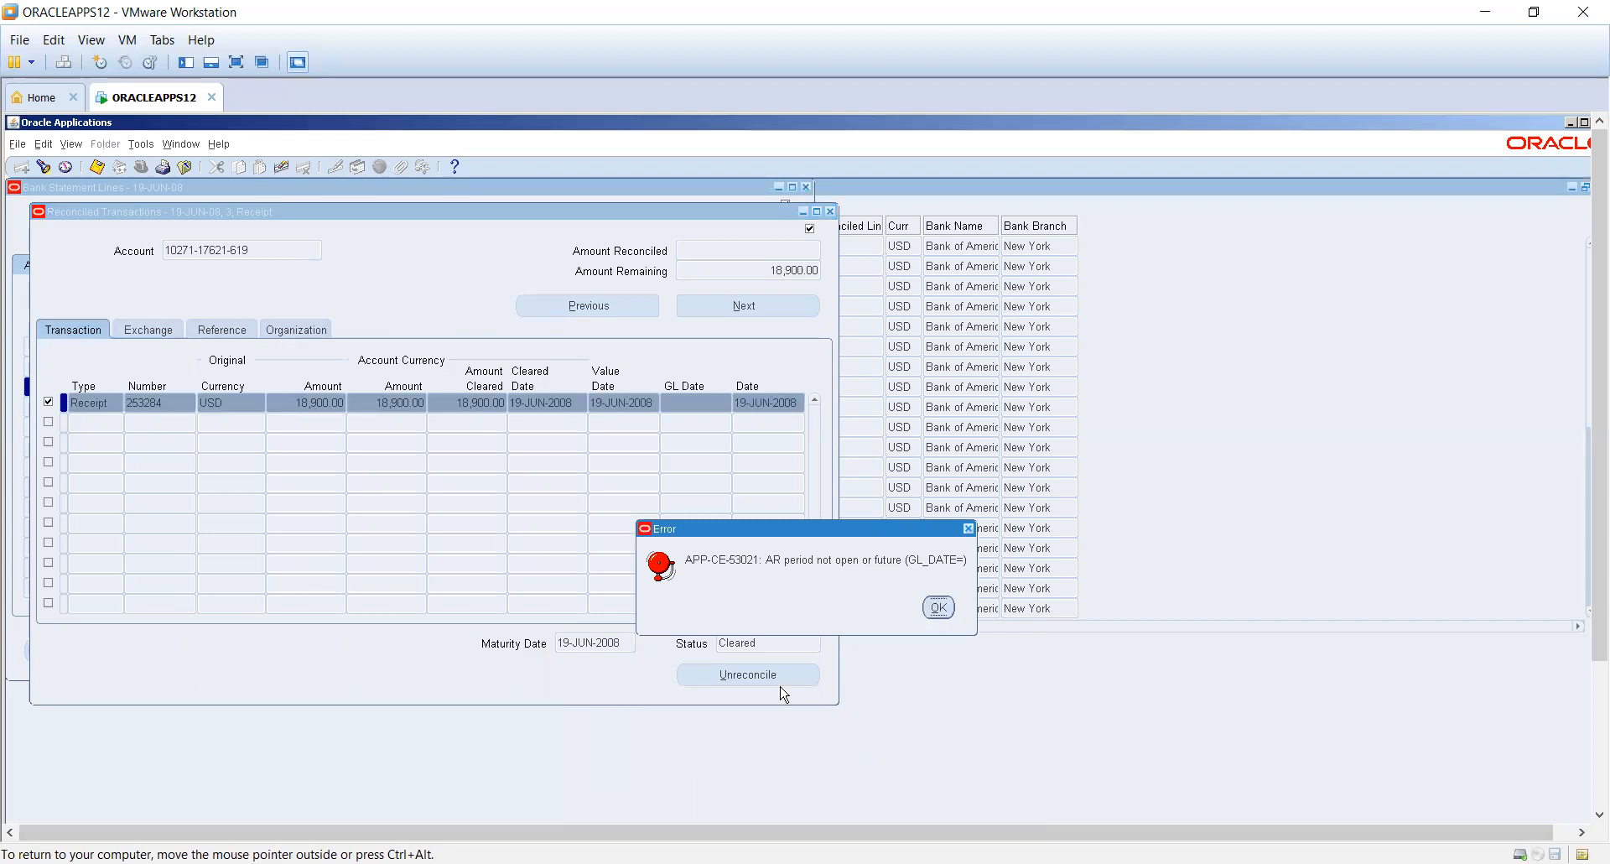
{"action": "left_click", "coordinate": [942, 610]}
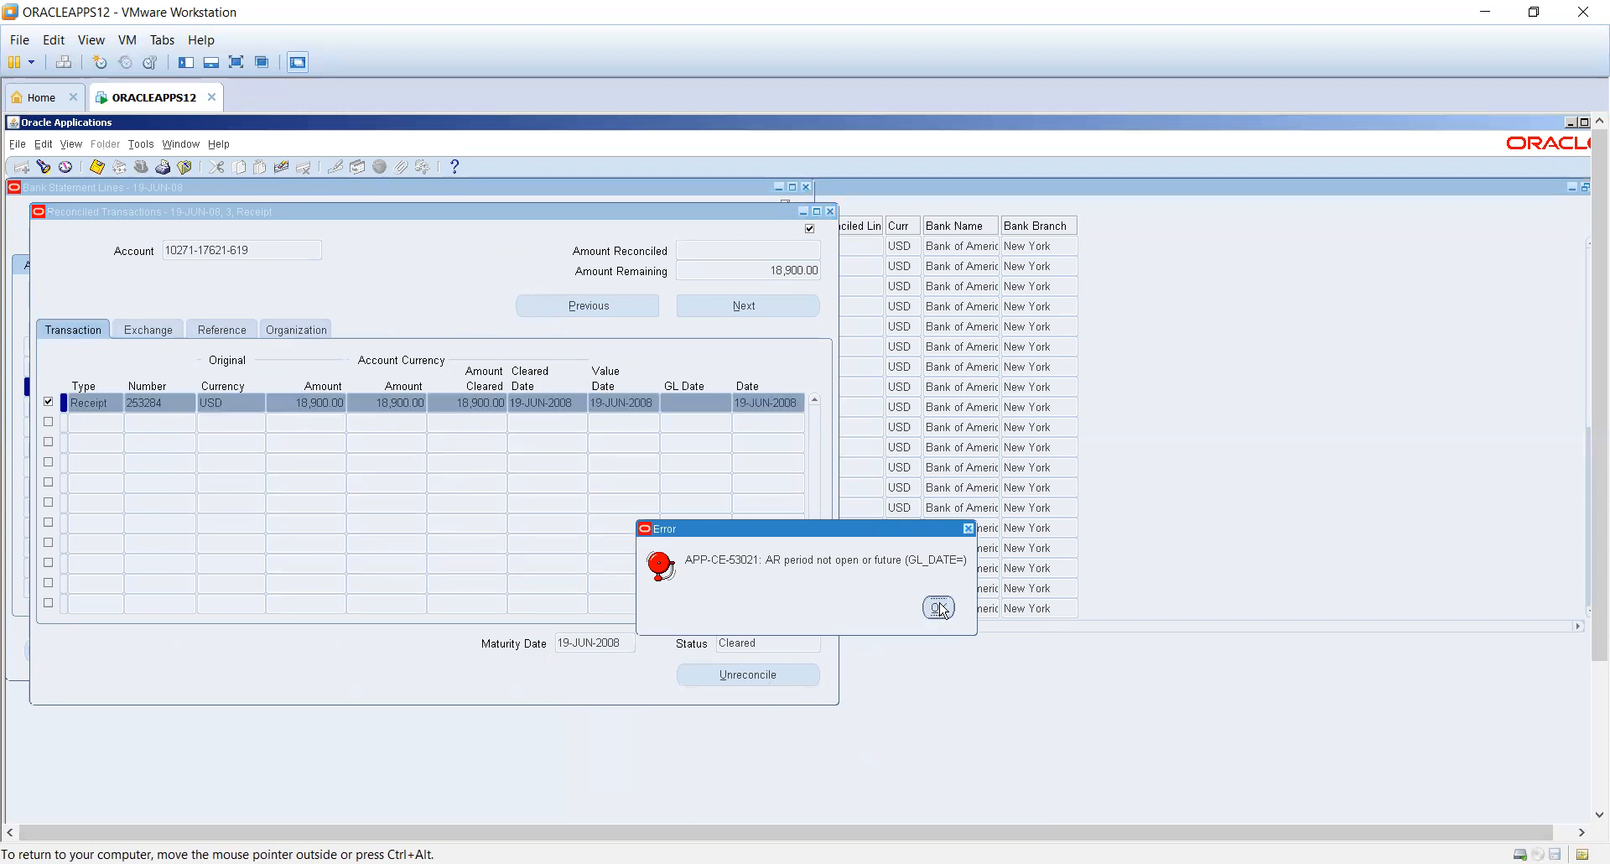
{"action": "left_click", "coordinate": [780, 682]}
{"action": "left_click", "coordinate": [940, 607]}
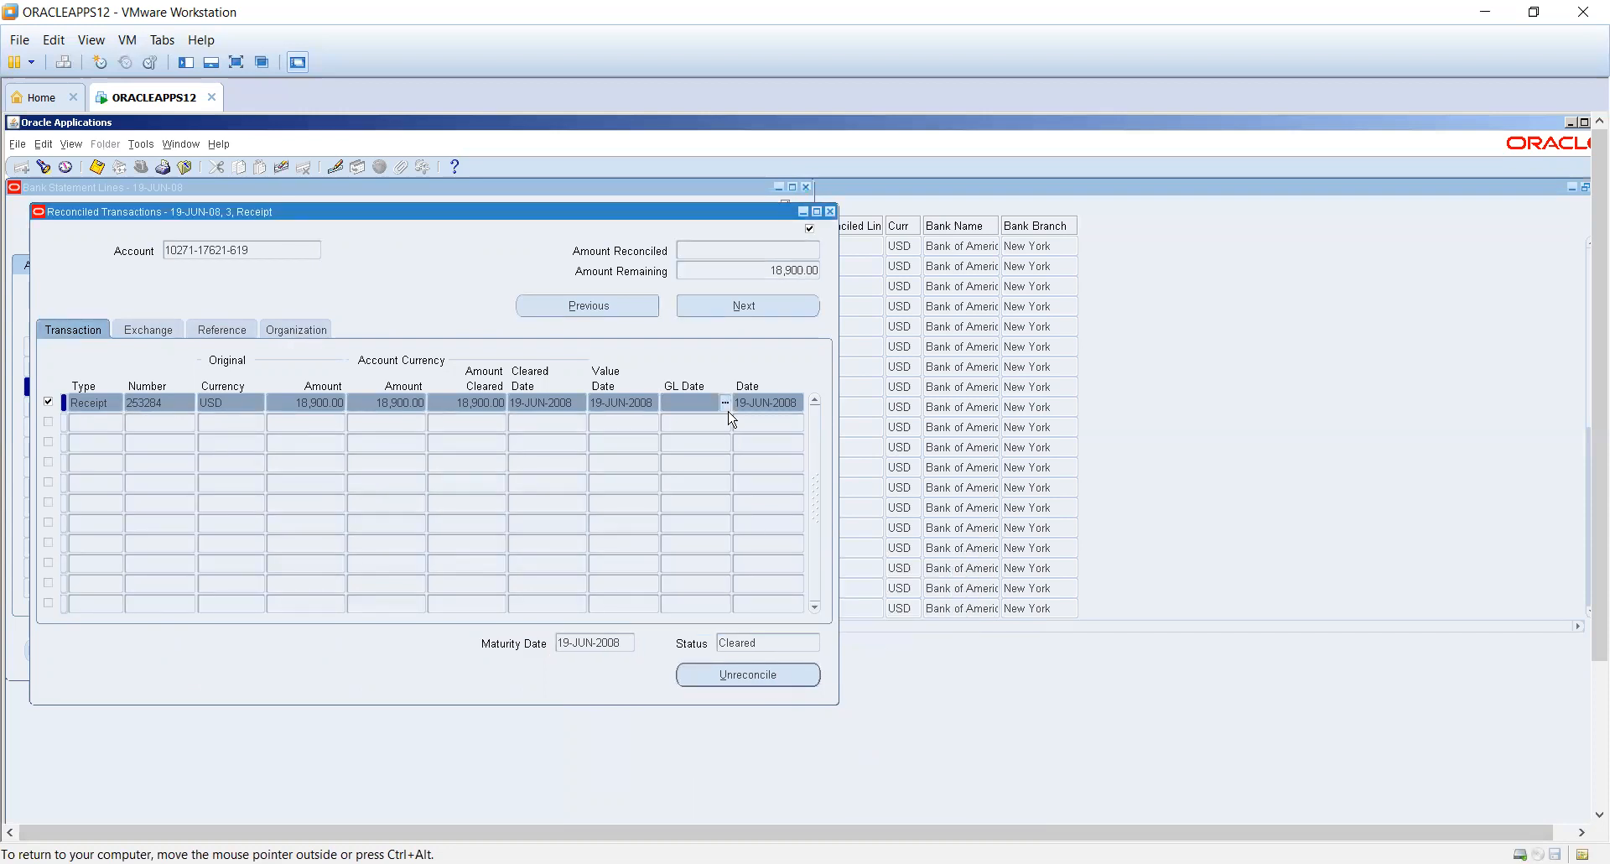
- Try to unreconcile the 18,900.00 receipt with the GL date 21-JUN-2022
{"action": "type", "text": "21-JUN-2022"}
{"action": "key", "text": "Tab"}
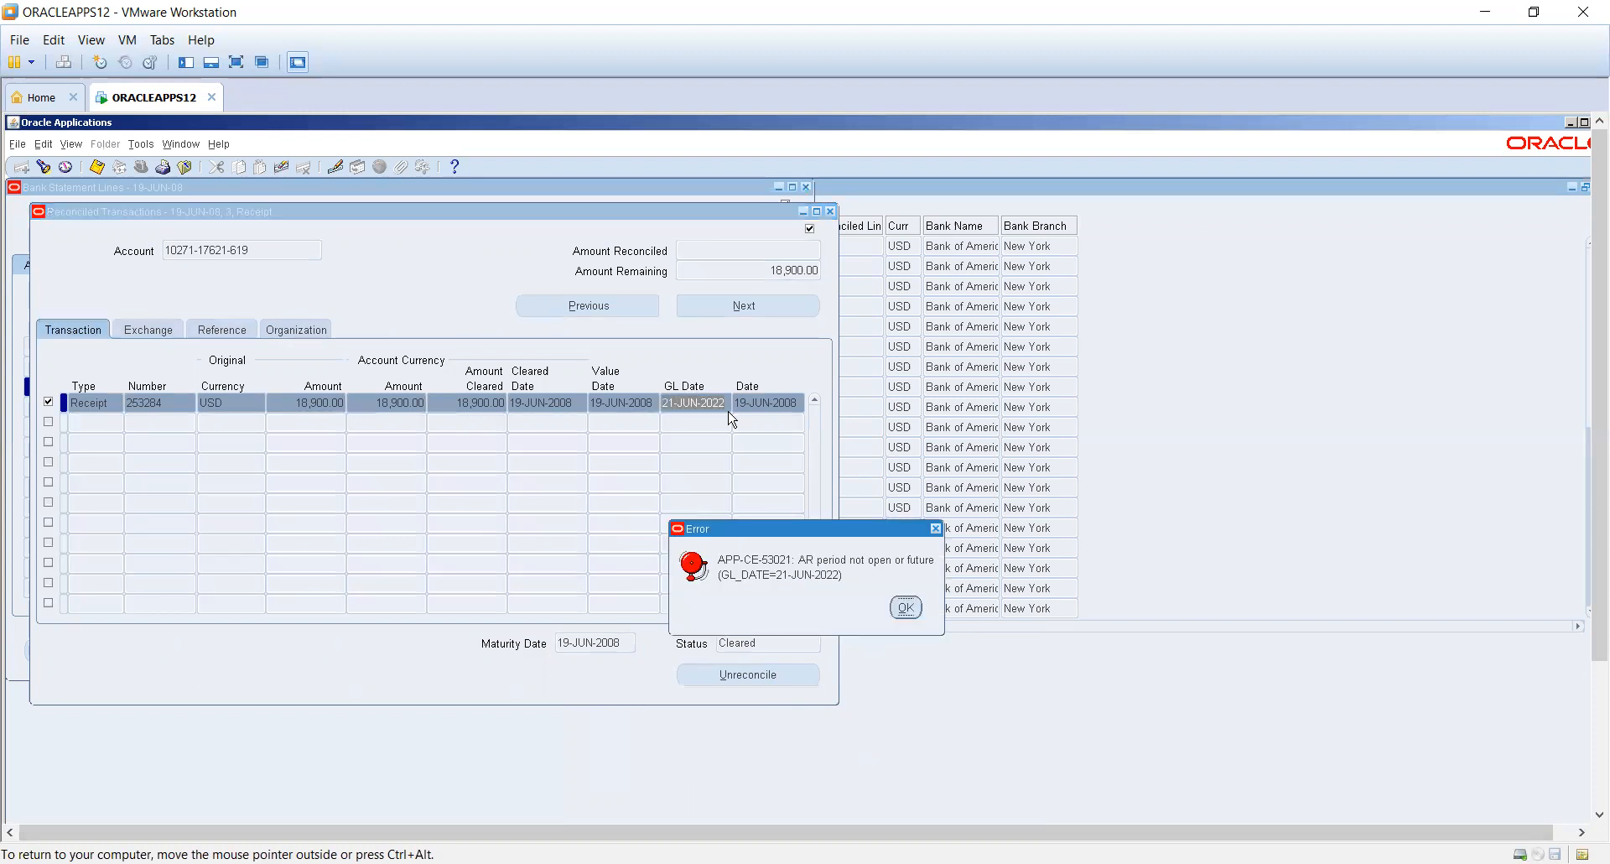
{"action": "left_click", "coordinate": [908, 610]}
{"action": "left_click", "coordinate": [737, 681]}
{"action": "left_click", "coordinate": [906, 605]}
- Set the receipt's GL date to 21JUN2012 and unreconcile it from statement line 3
{"action": "type", "text": "21JUN"}
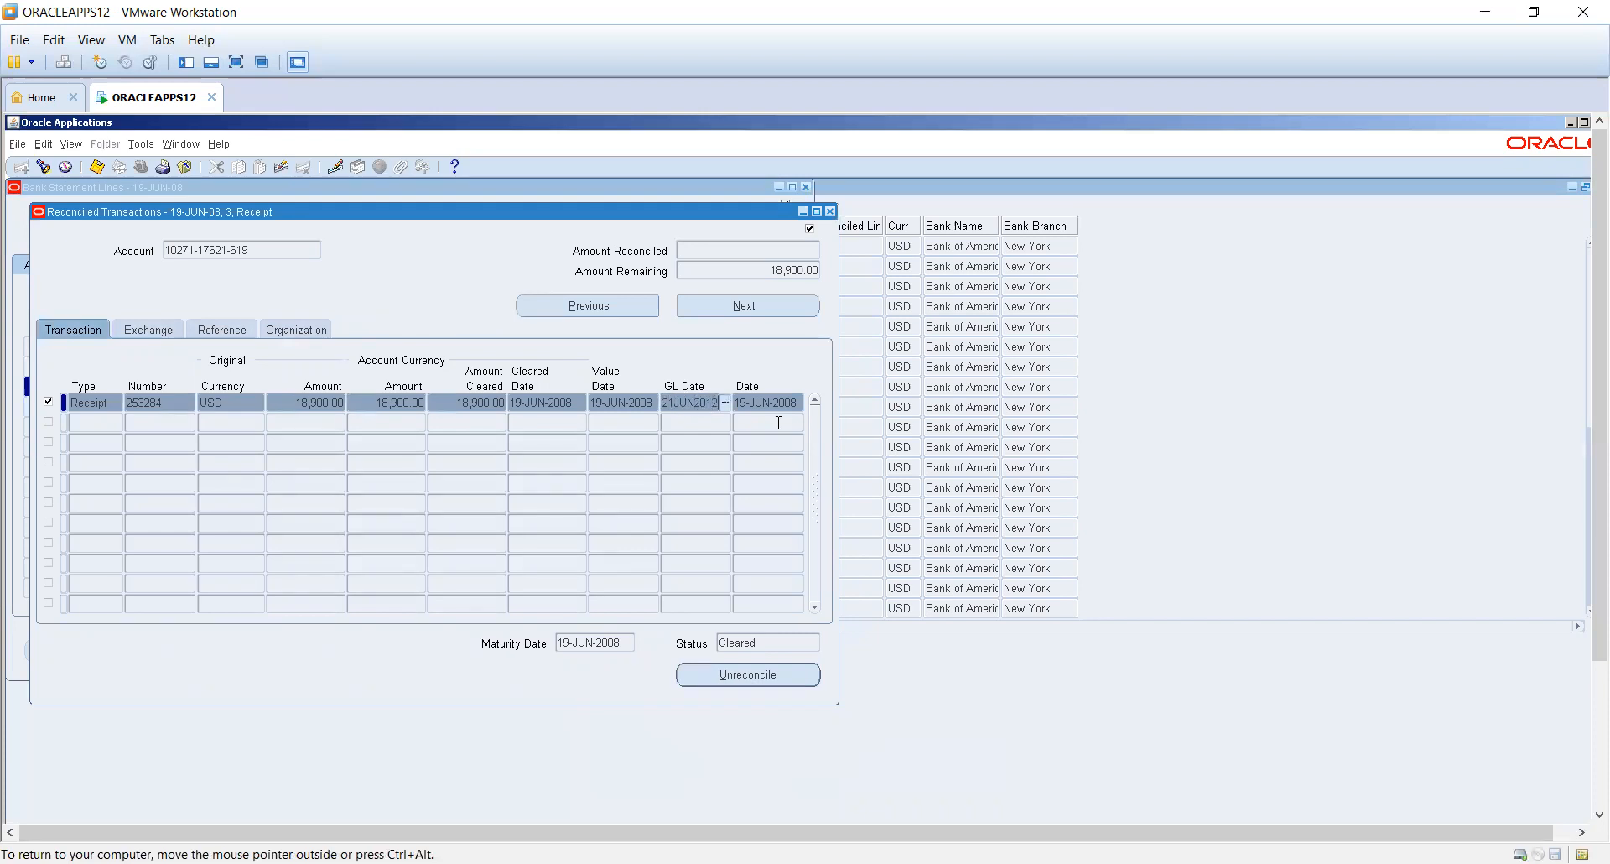
{"action": "left_click", "coordinate": [740, 673]}
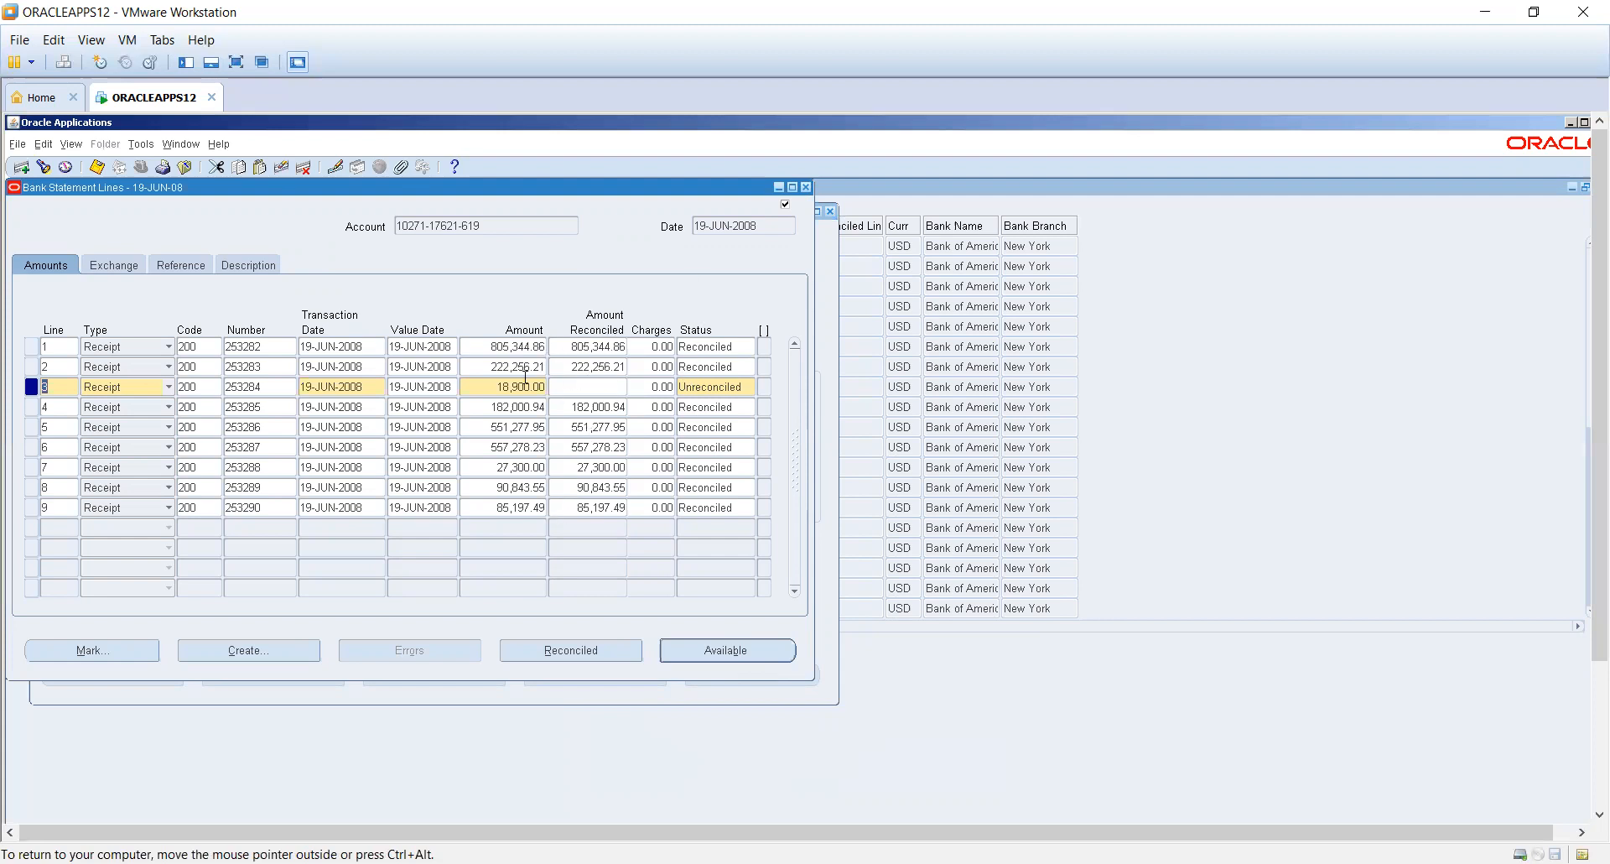
- Find the available AR receipt for statement line 3 and reconcile it with the line
{"action": "left_click", "coordinate": [523, 384]}
{"action": "double_click", "coordinate": [262, 391]}
{"action": "left_click", "coordinate": [737, 652]}
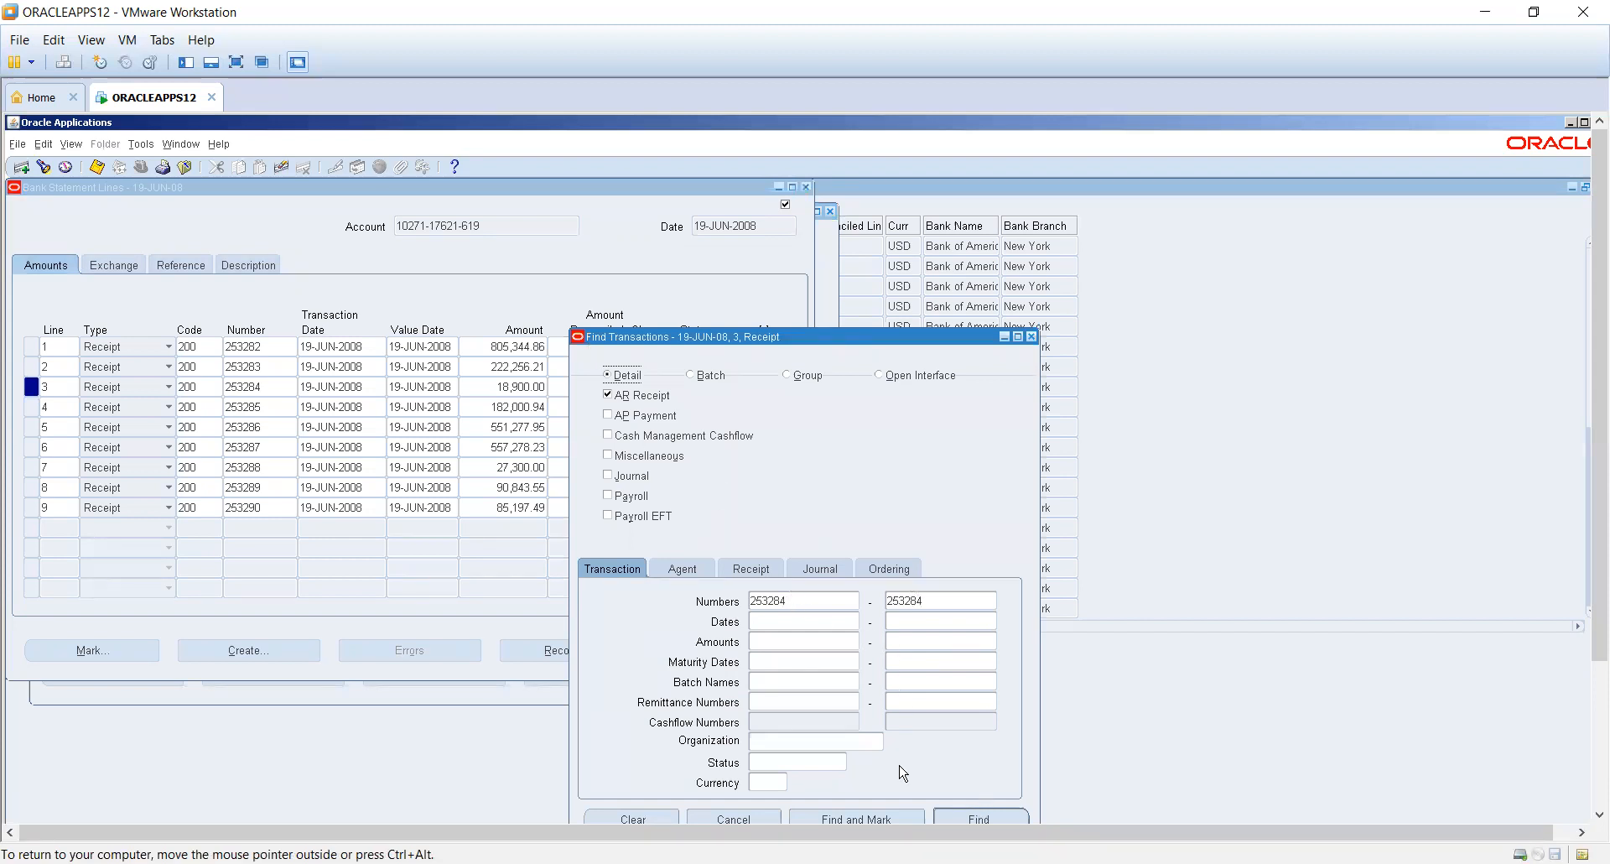
{"action": "left_click", "coordinate": [958, 815]}
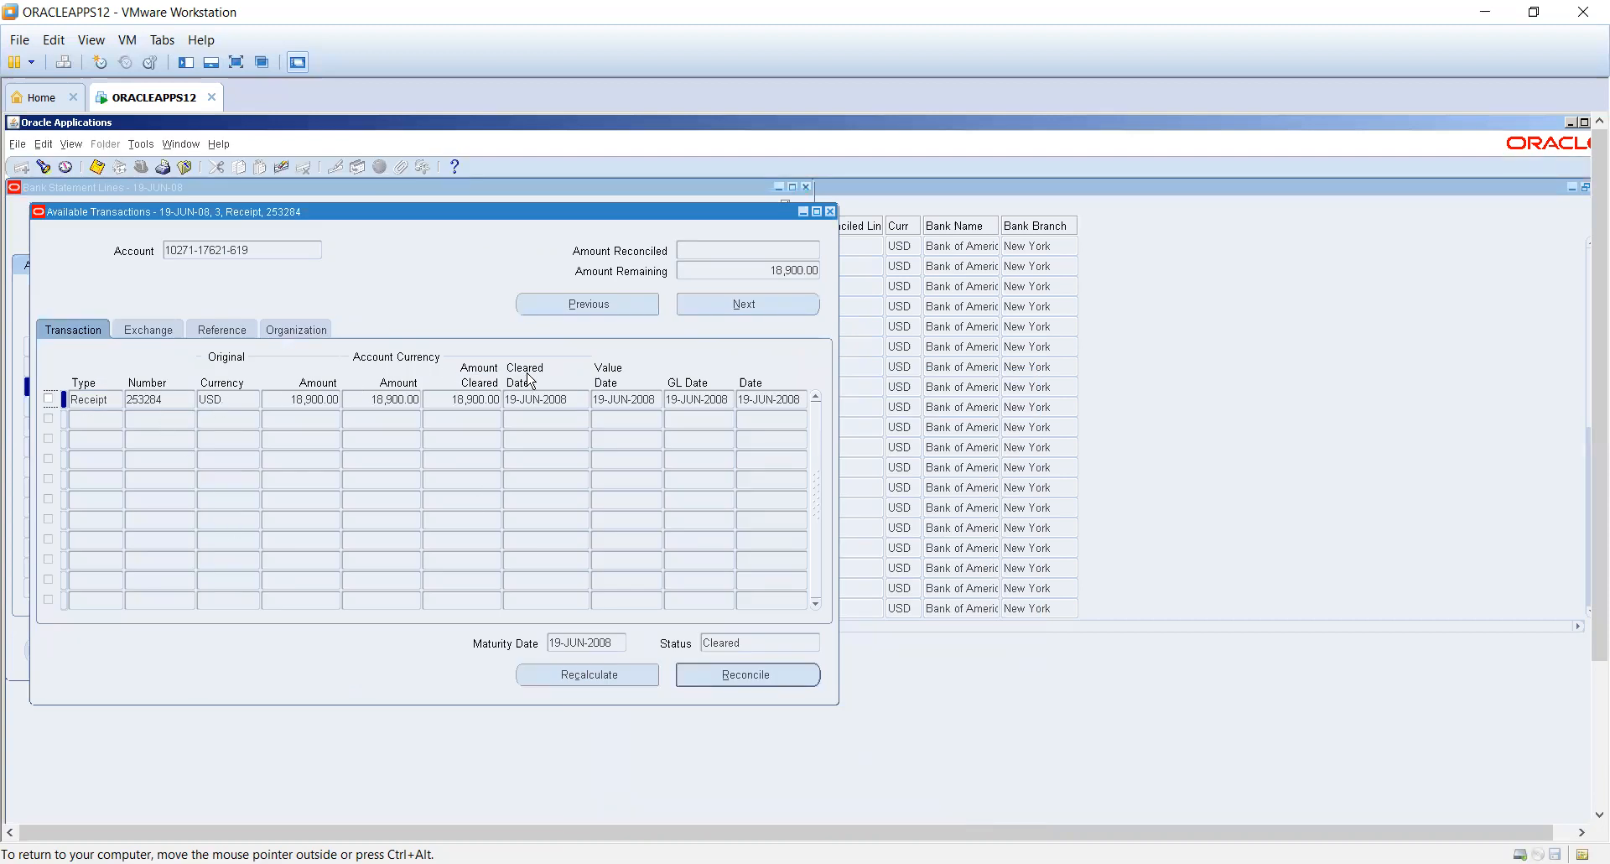
{"action": "left_click", "coordinate": [48, 402]}
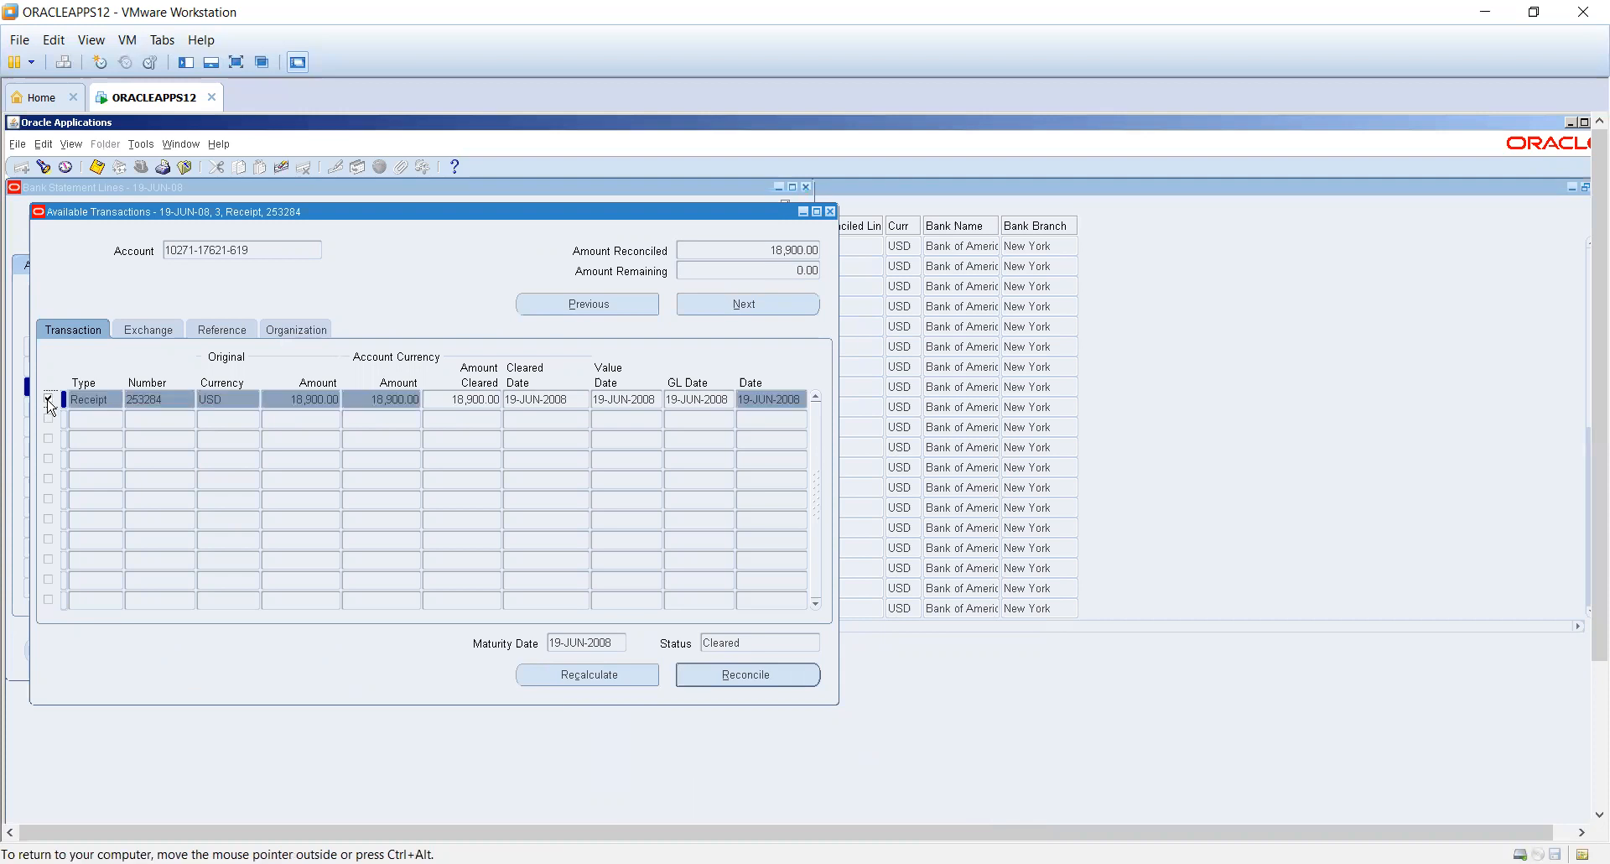
{"action": "left_click", "coordinate": [732, 669]}
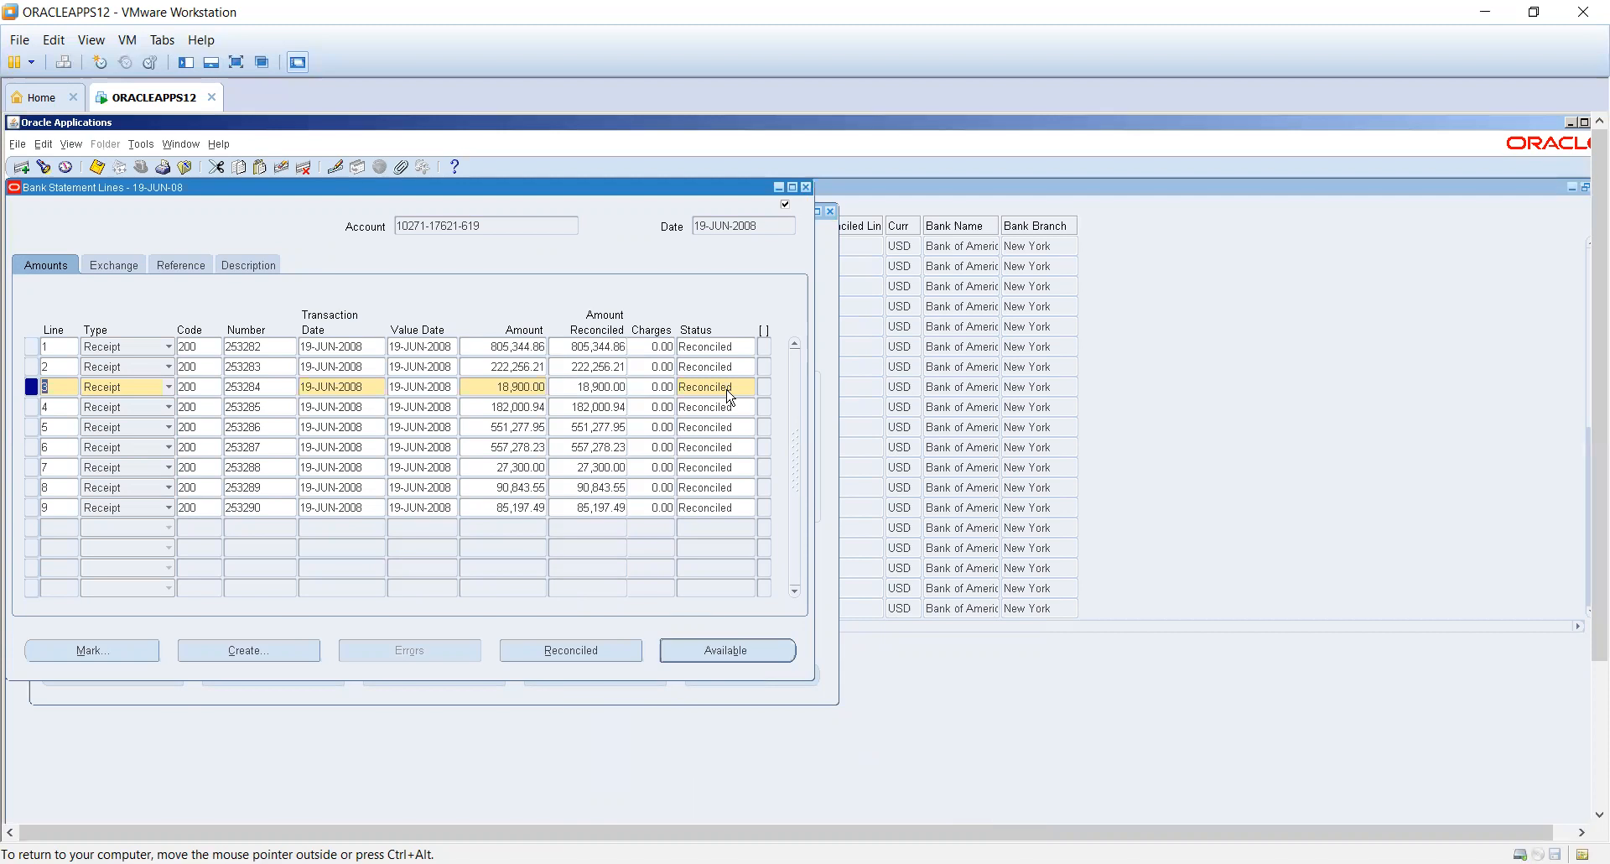
- Mark the 19-JUN-08 bank statement as complete and save the change
{"action": "left_click", "coordinate": [808, 187]}
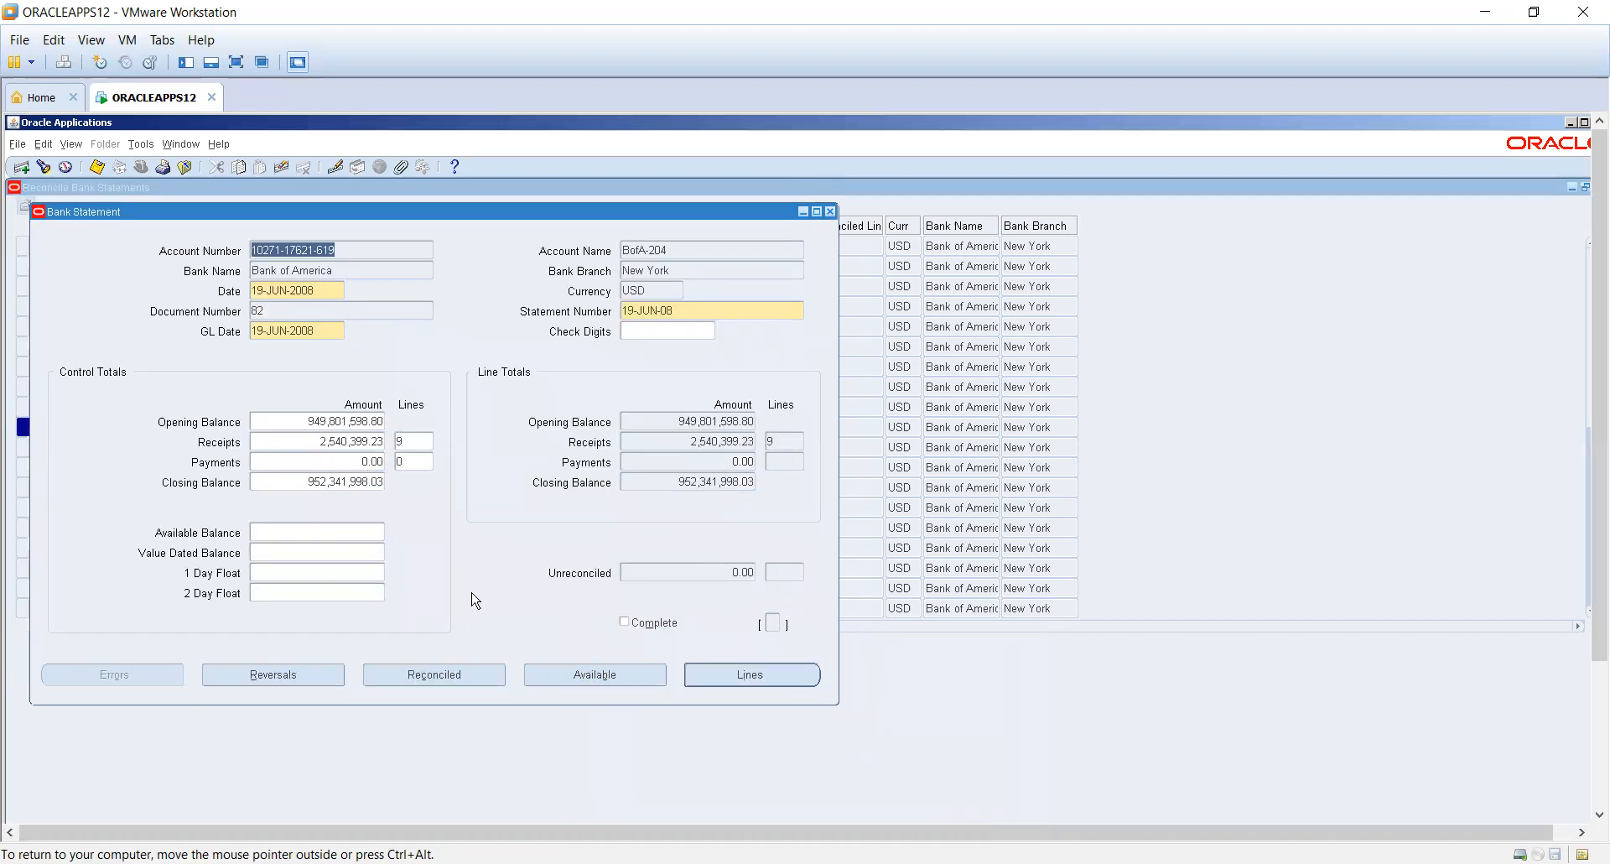
{"action": "left_click", "coordinate": [629, 628]}
{"action": "left_click", "coordinate": [830, 212]}
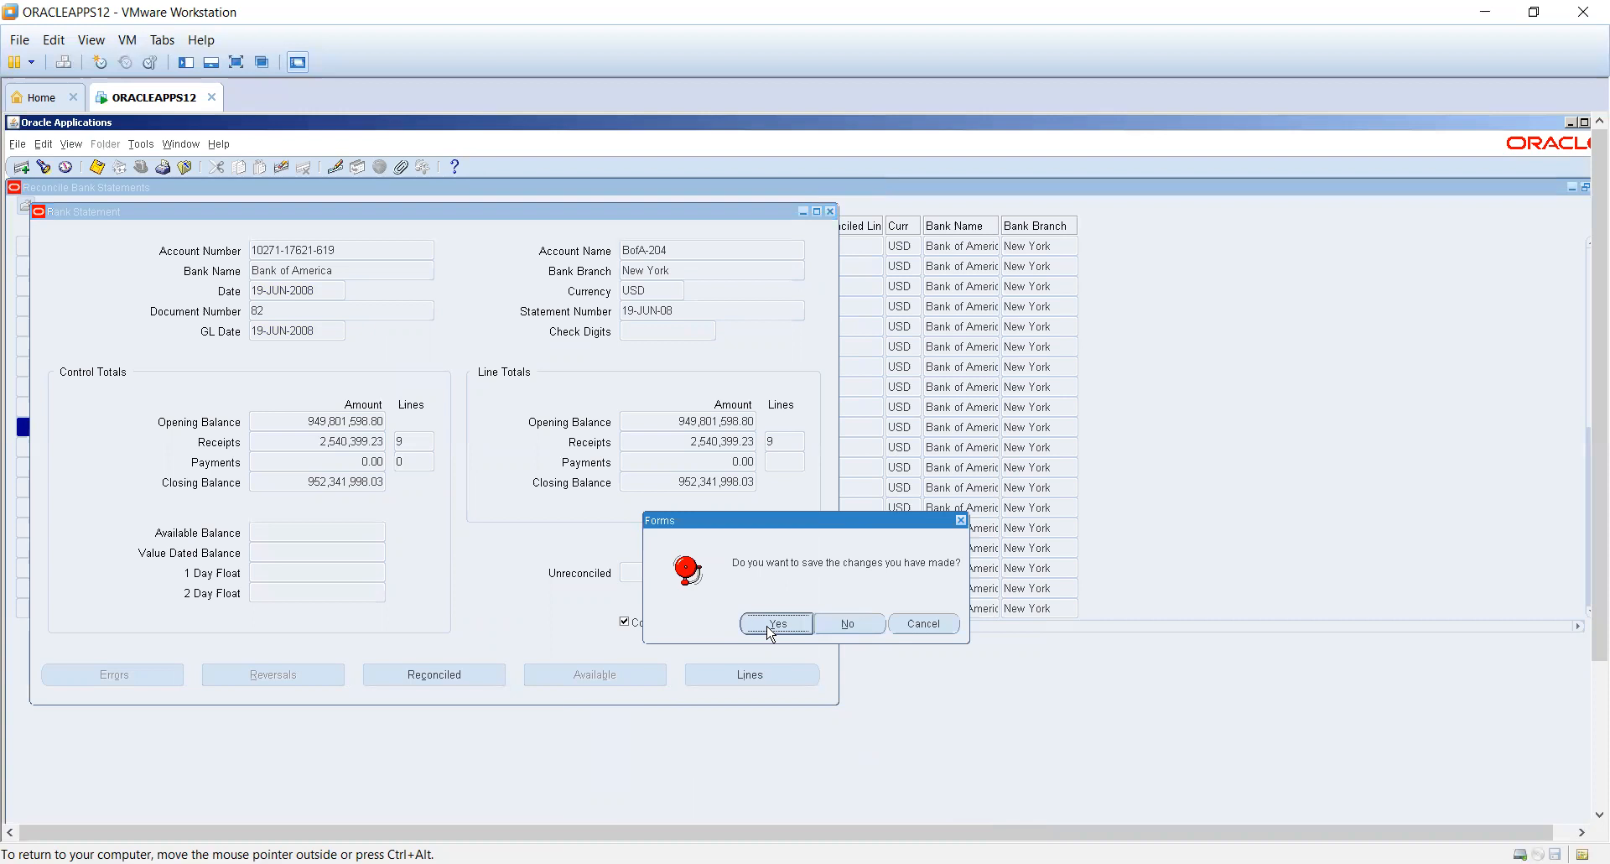
{"action": "left_click", "coordinate": [770, 626]}
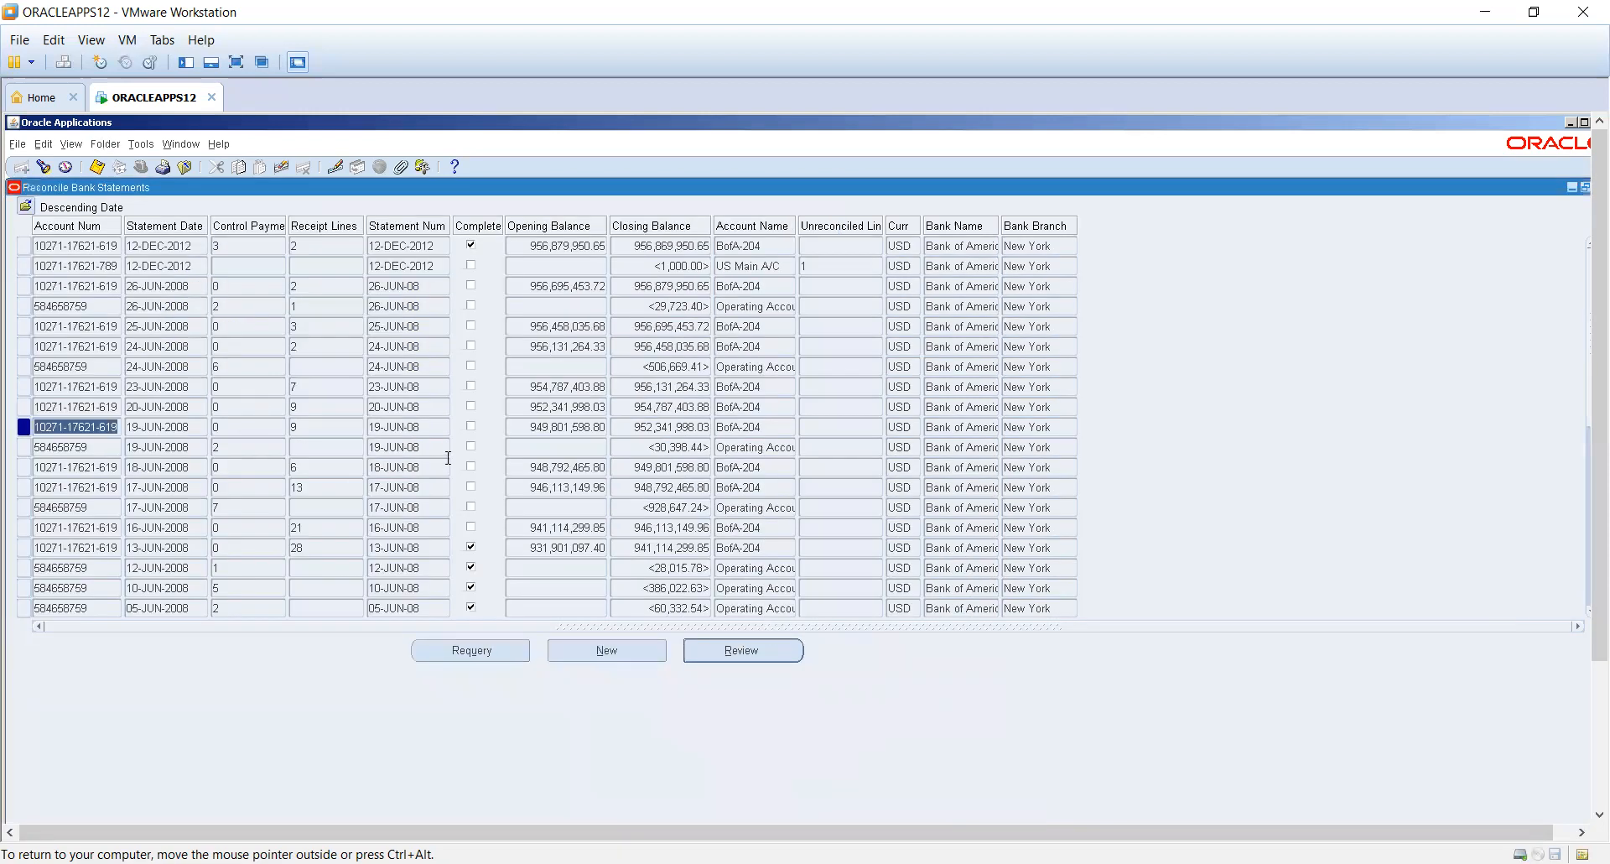
- Search for the bank statements of the SGD account APAC Disburse A/C-204
{"action": "left_click", "coordinate": [44, 168]}
{"action": "left_click", "coordinate": [852, 525]}
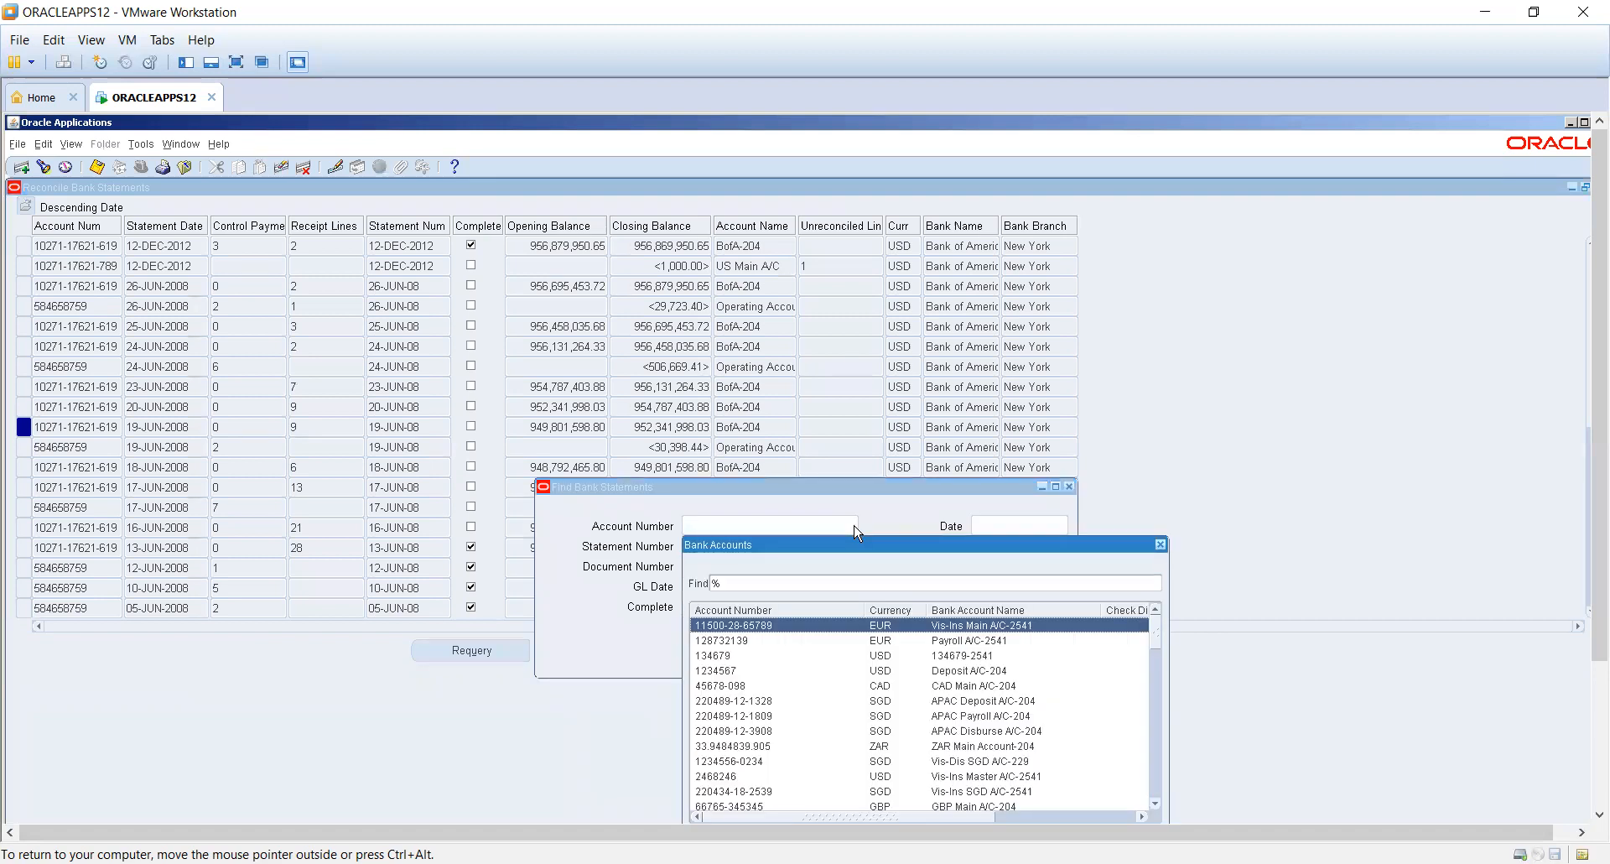
{"action": "double_click", "coordinate": [964, 738]}
{"action": "left_click", "coordinate": [996, 650]}
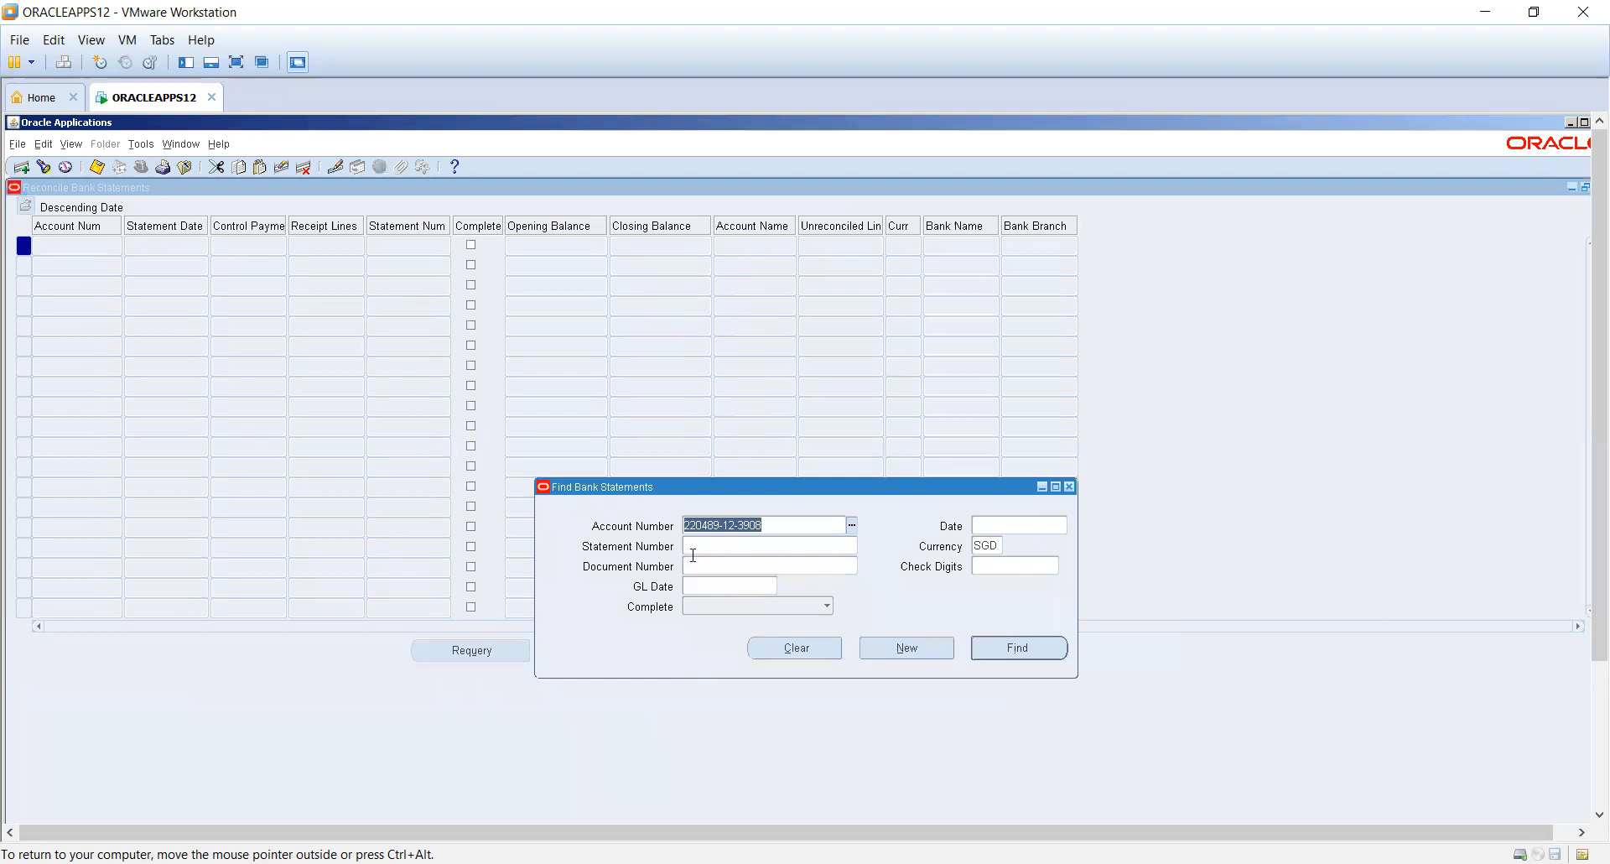
- Try to erase the account number from the bank statement search criteria, and close the search
{"action": "key", "text": "Tab"}
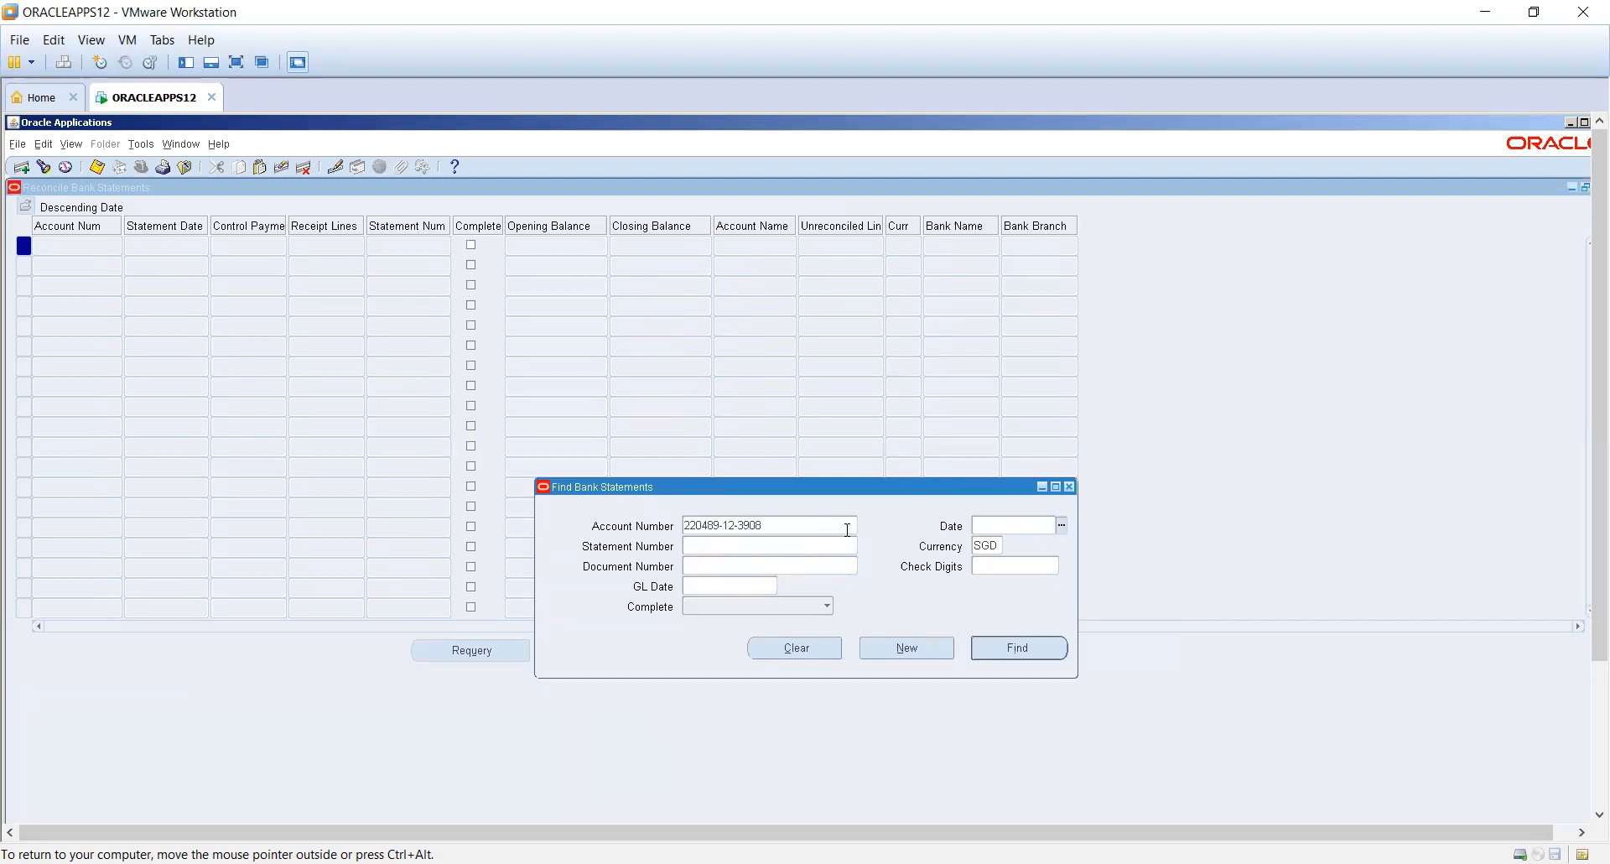
{"action": "left_click", "coordinate": [842, 527]}
{"action": "key", "text": "Tab"}
{"action": "left_click", "coordinate": [832, 531]}
{"action": "key", "text": "Delete"}
{"action": "left_click", "coordinate": [847, 531]}
{"action": "double_click", "coordinate": [997, 549]}
{"action": "key", "text": "BackSpace"}
{"action": "double_click", "coordinate": [814, 525]}
{"action": "key", "text": "BackSpace"}
{"action": "key", "text": "Tab"}
{"action": "key", "text": "shift+Tab"}
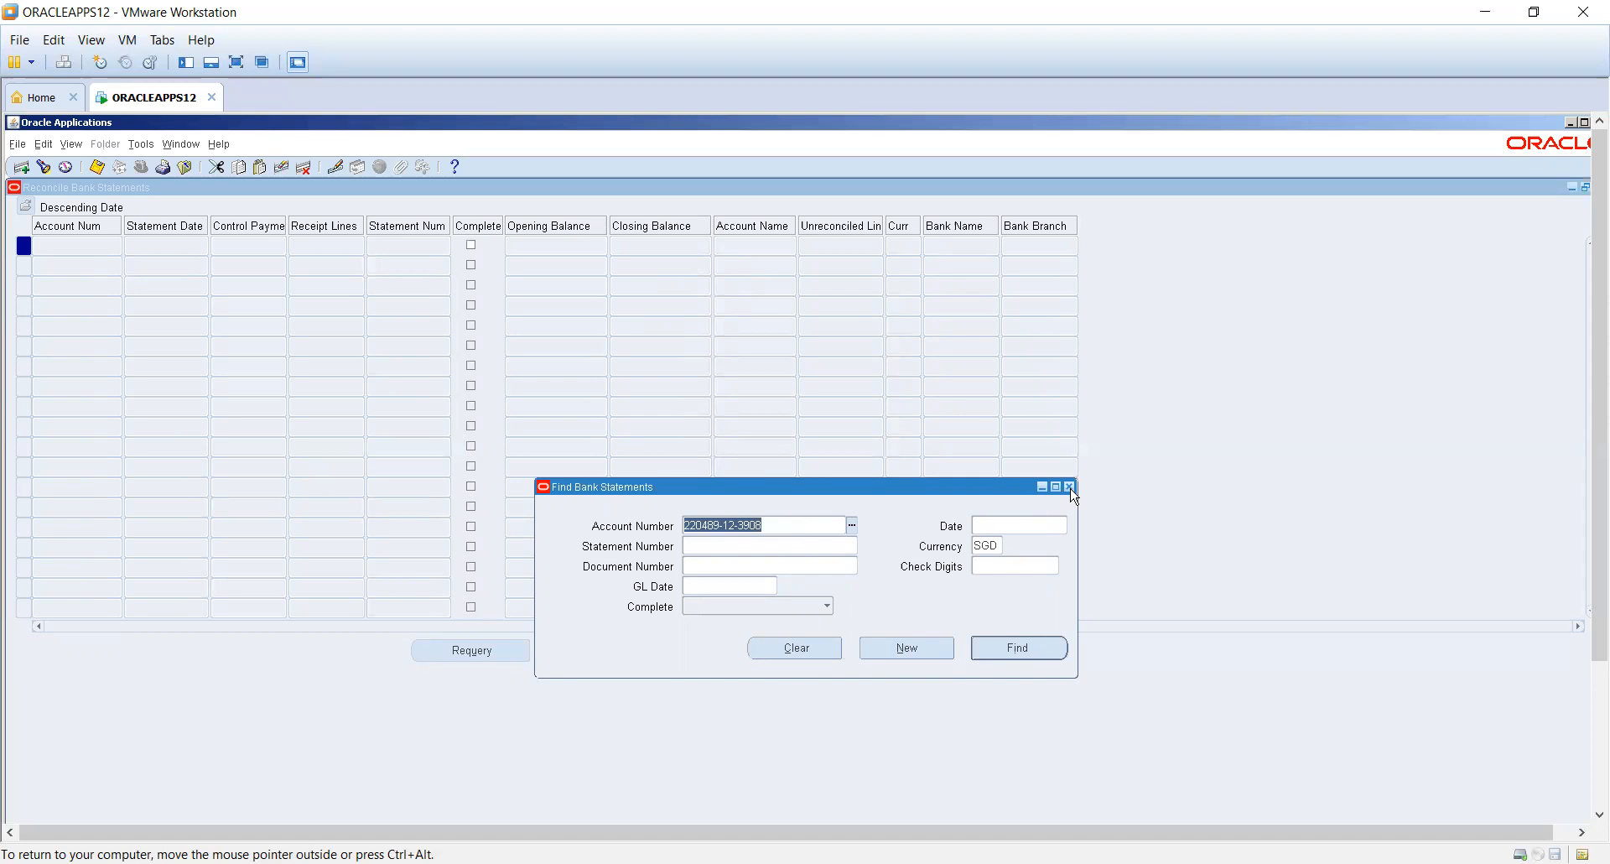
{"action": "left_click", "coordinate": [1071, 488]}
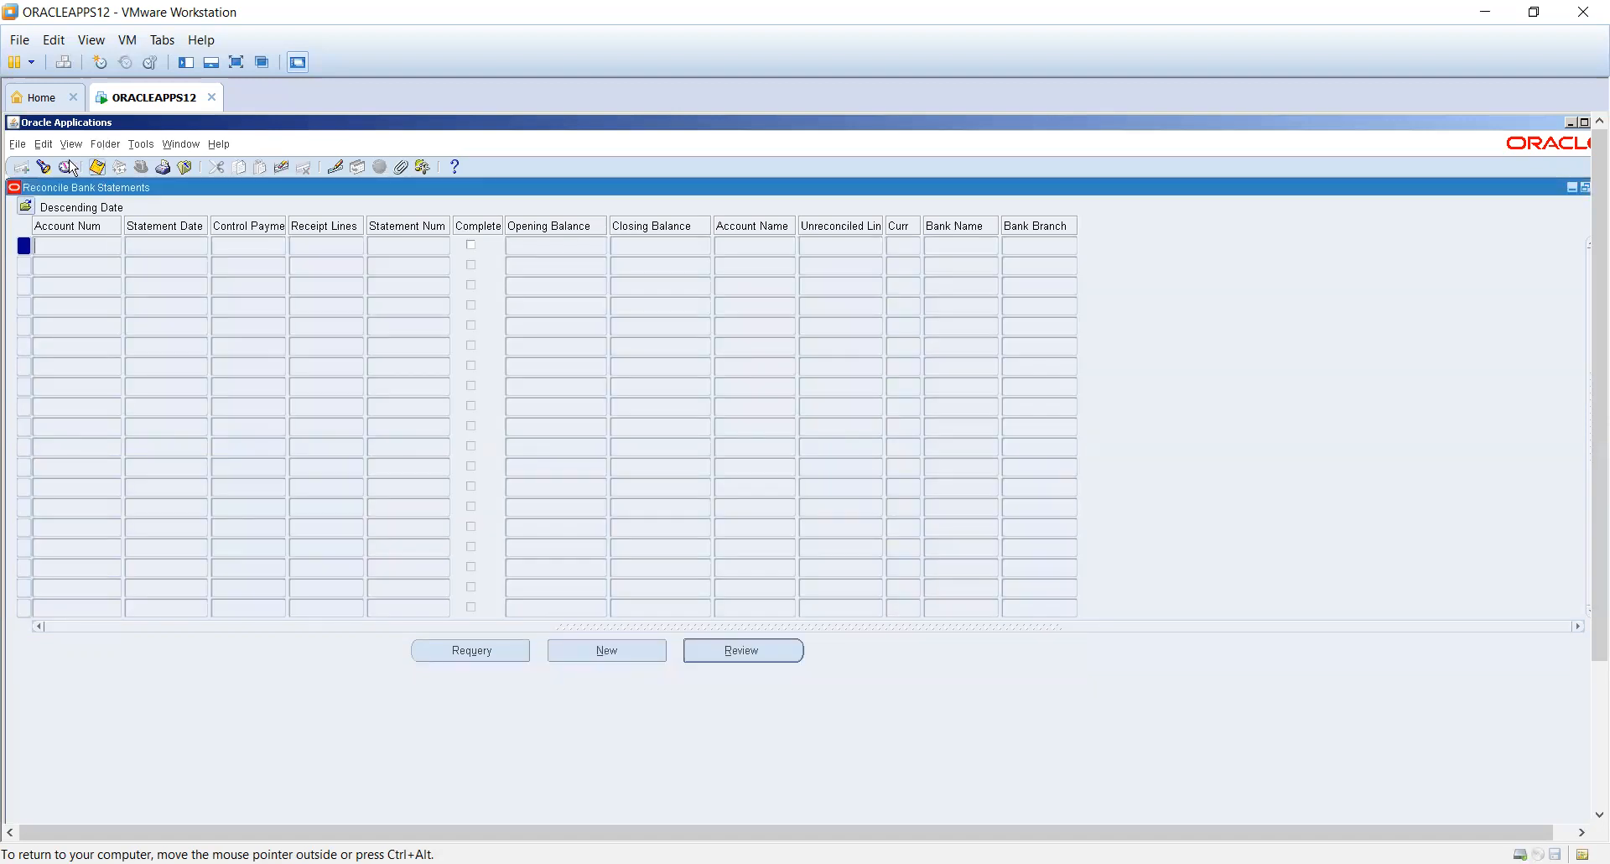
- Clear the bank statement search criteria and search for the statements of the Barclay's FRF-204 account
{"action": "left_click", "coordinate": [46, 170]}
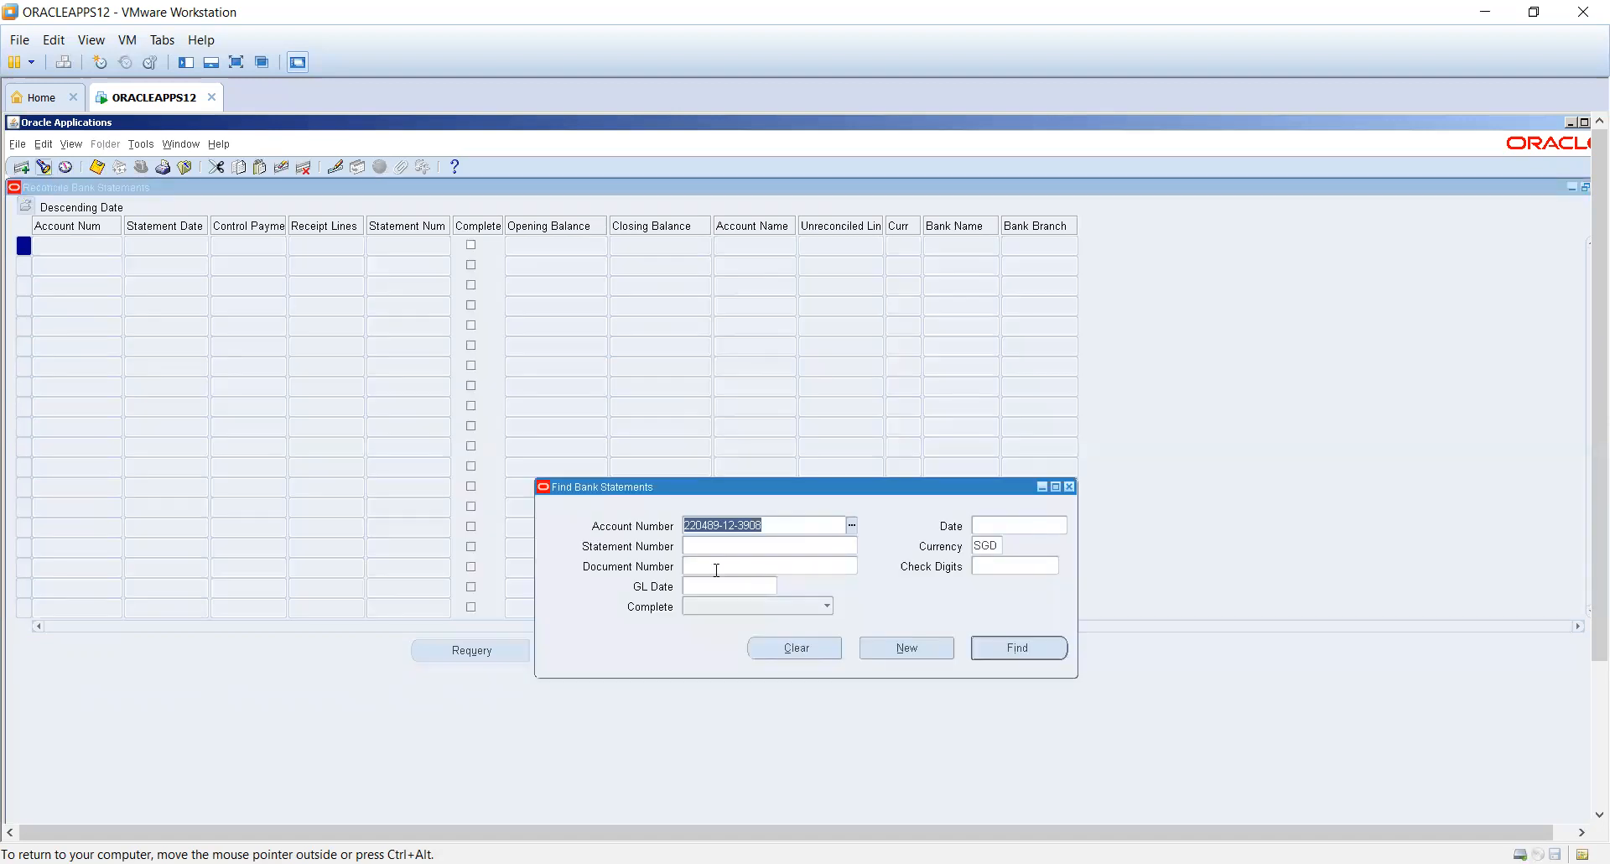
{"action": "left_click", "coordinate": [831, 655]}
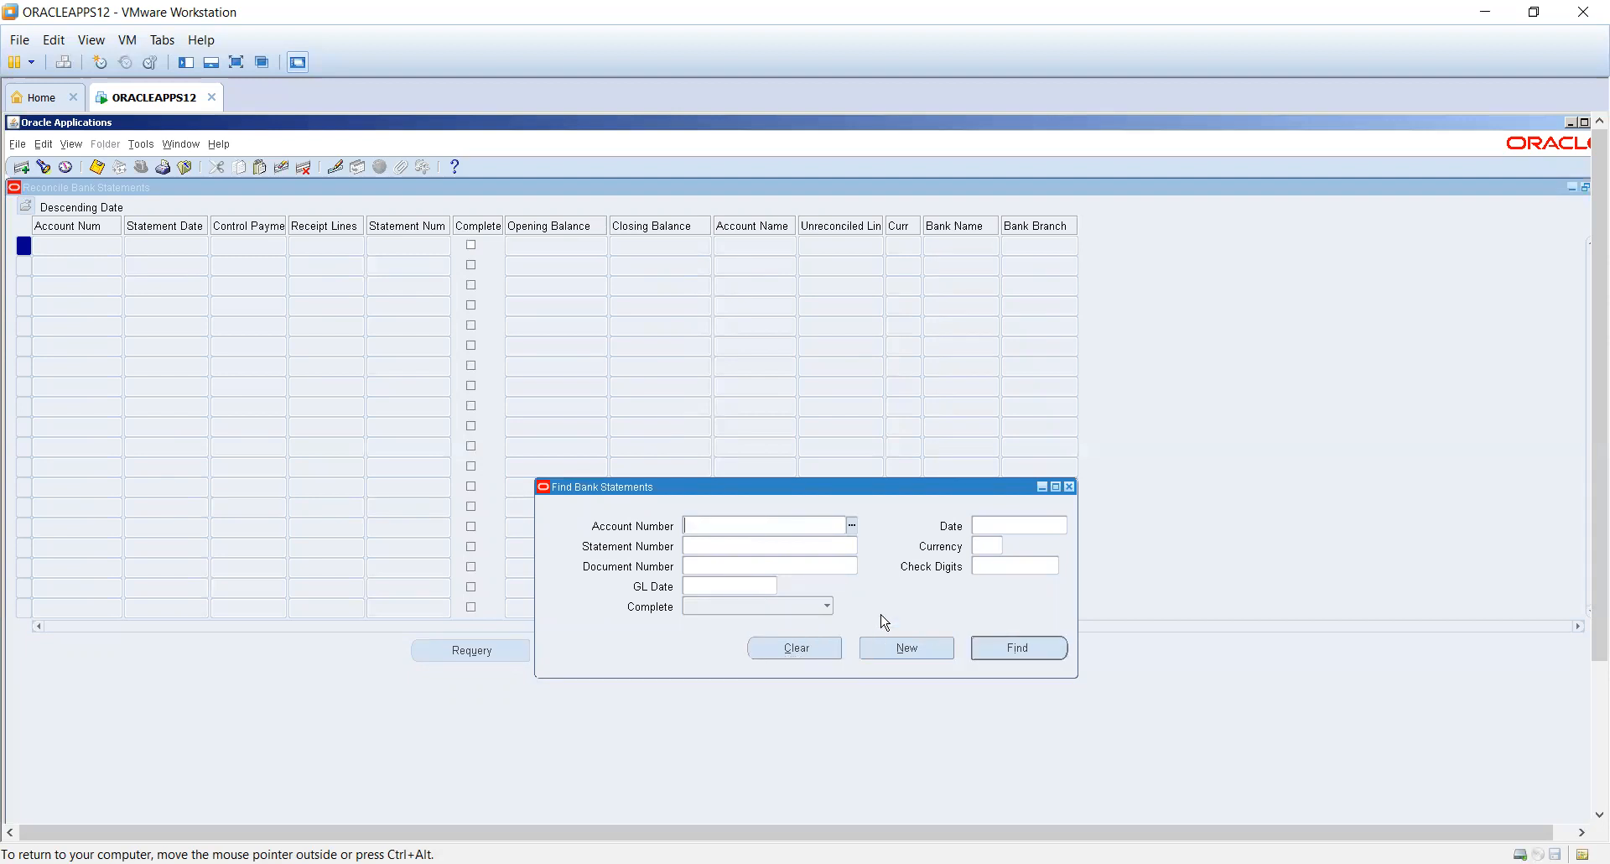
{"action": "left_click", "coordinate": [852, 526]}
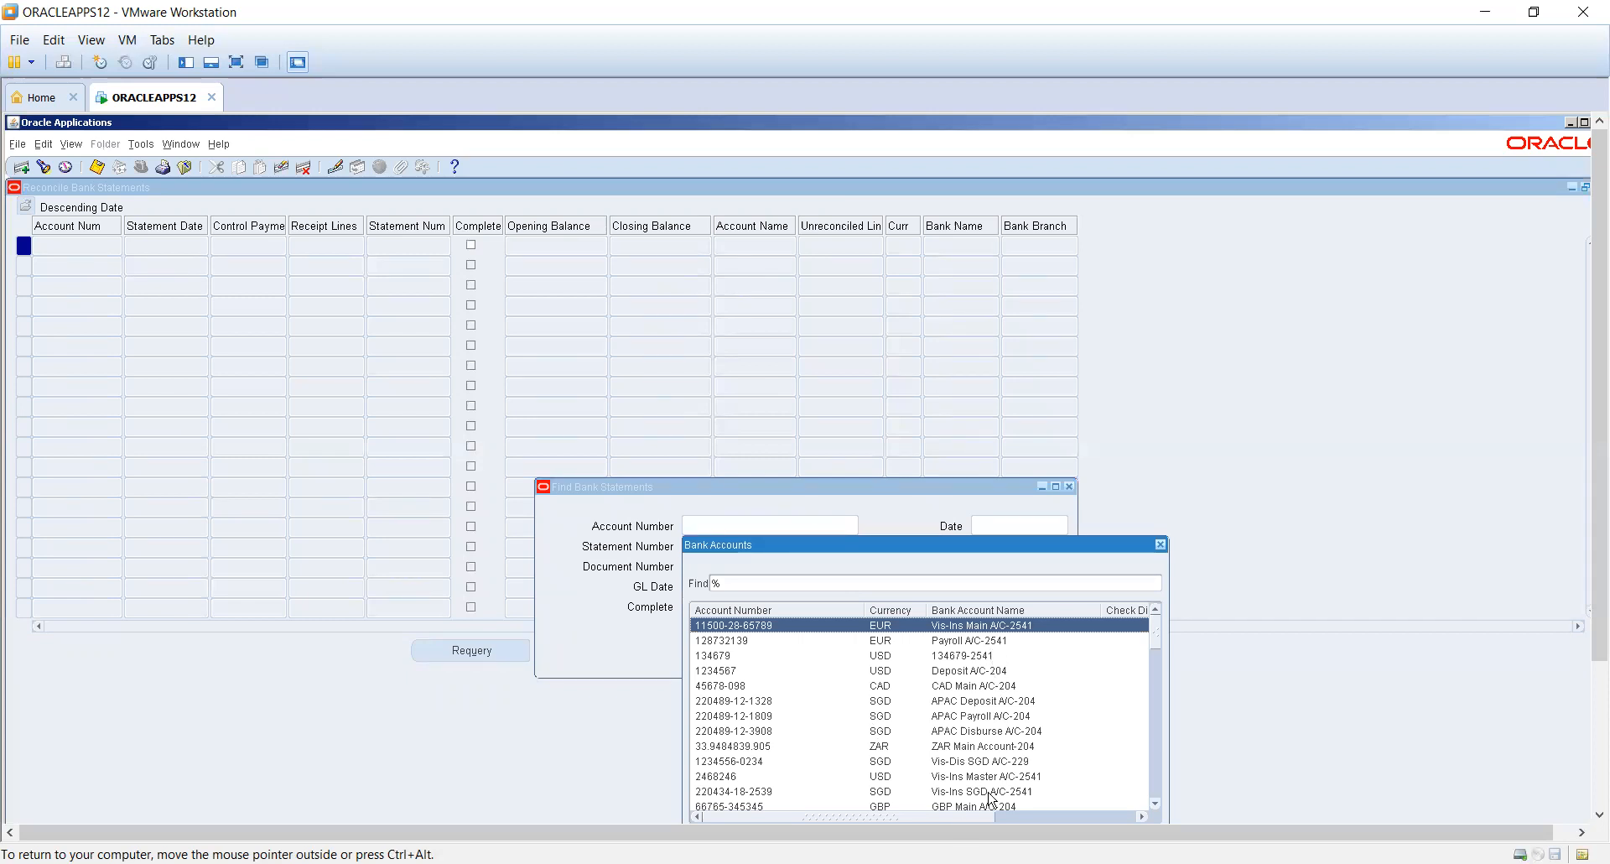
{"action": "left_click", "coordinate": [1158, 750]}
{"action": "left_click", "coordinate": [1161, 755]}
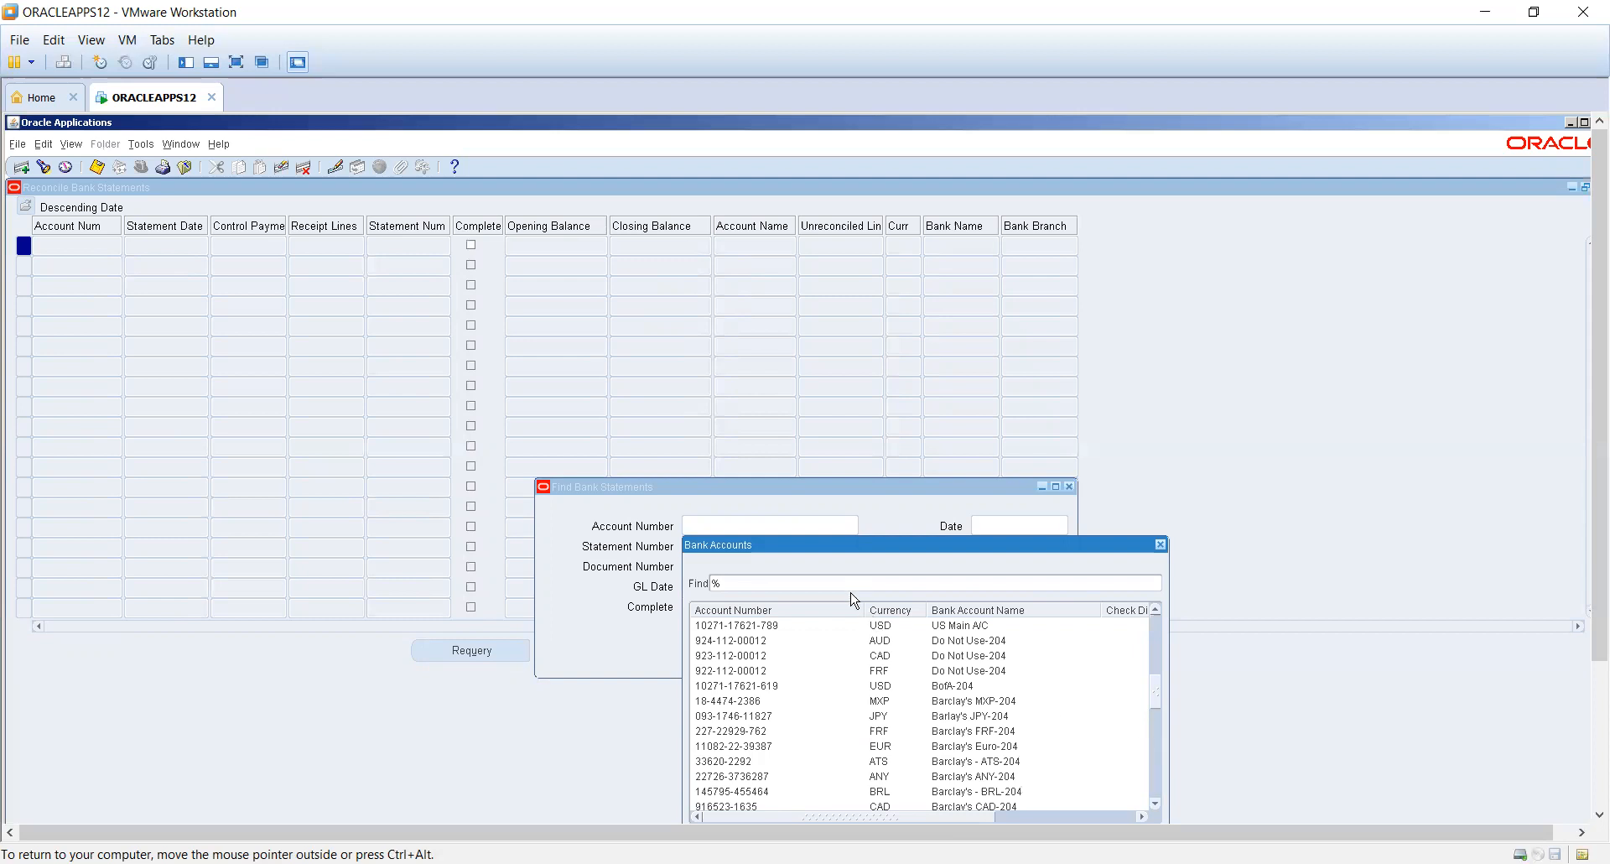
{"action": "double_click", "coordinate": [977, 731]}
{"action": "left_click", "coordinate": [981, 648]}
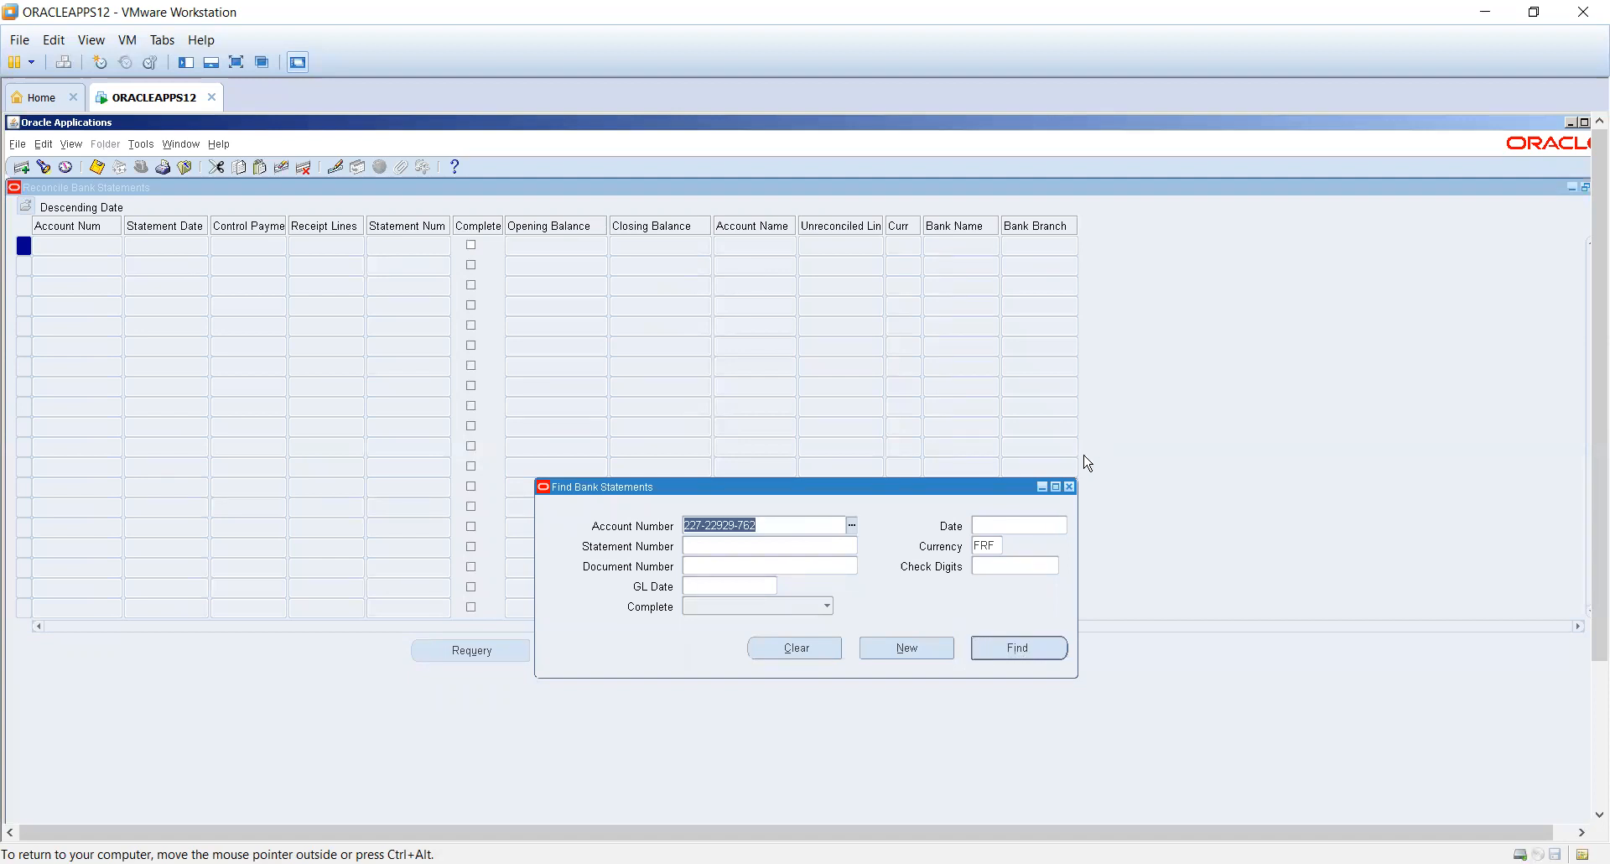
- Close the search and the empty statement list, and reopen Bank Statements and Reconciliation
{"action": "left_click", "coordinate": [819, 648]}
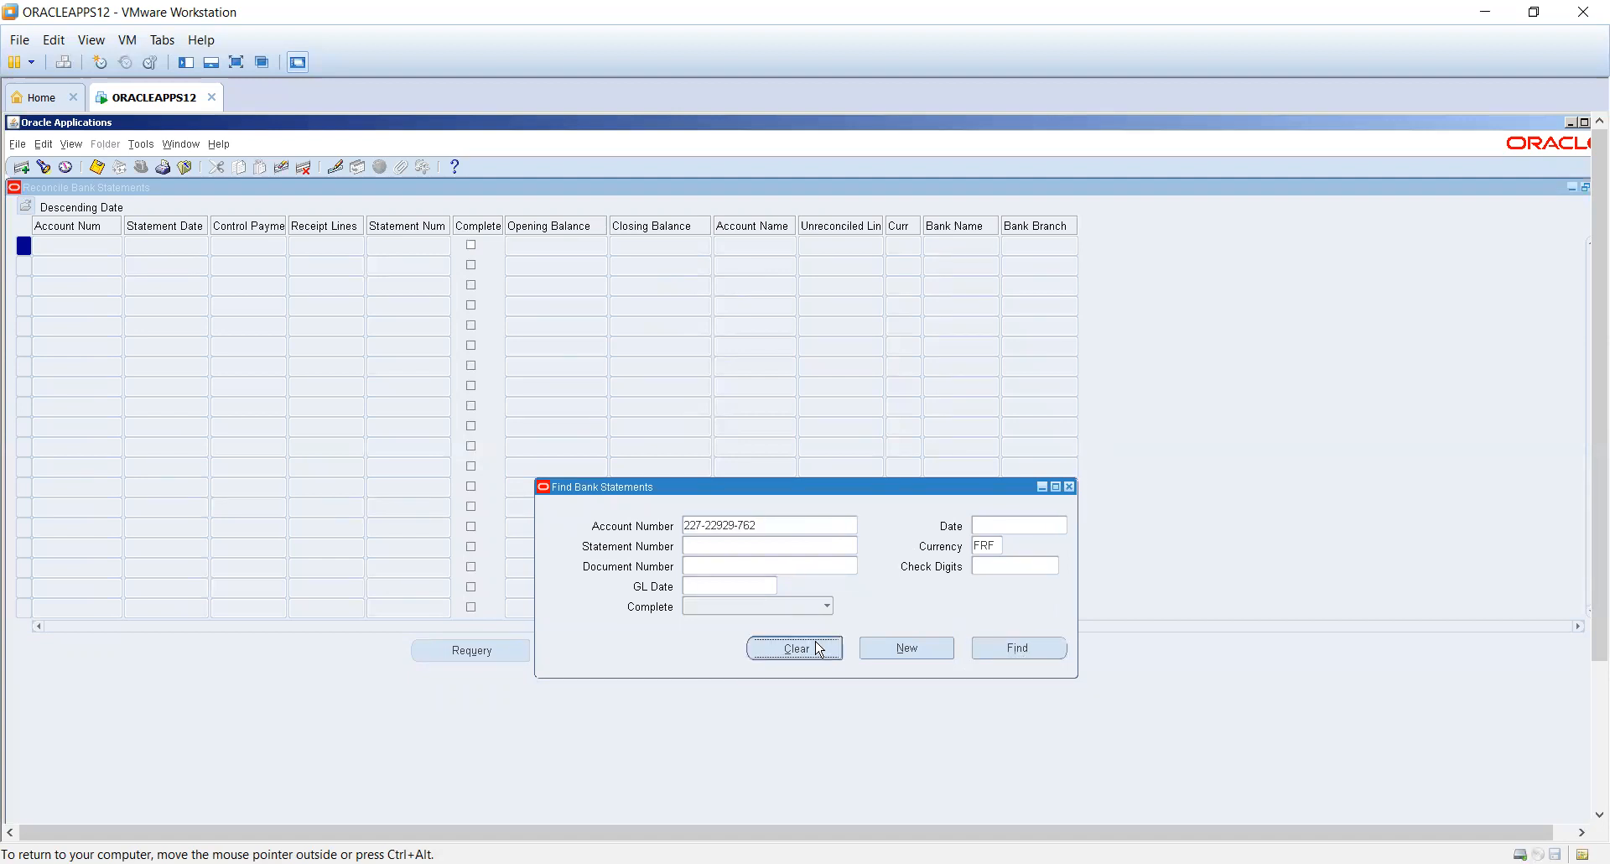
{"action": "left_click", "coordinate": [1070, 488]}
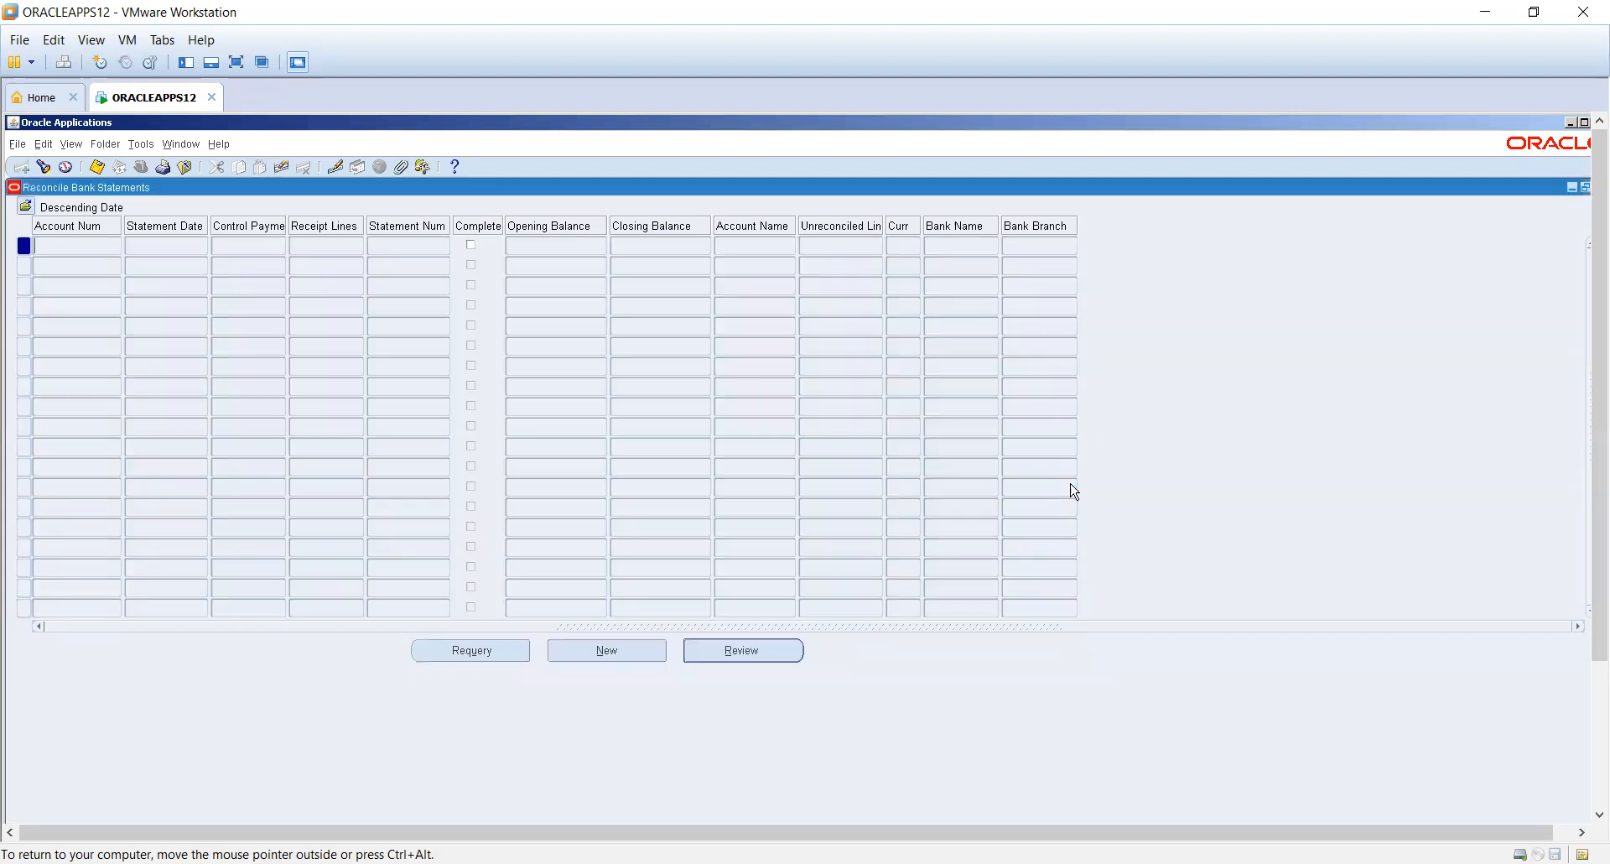
{"action": "left_click", "coordinate": [717, 650]}
{"action": "left_click", "coordinate": [1586, 187]}
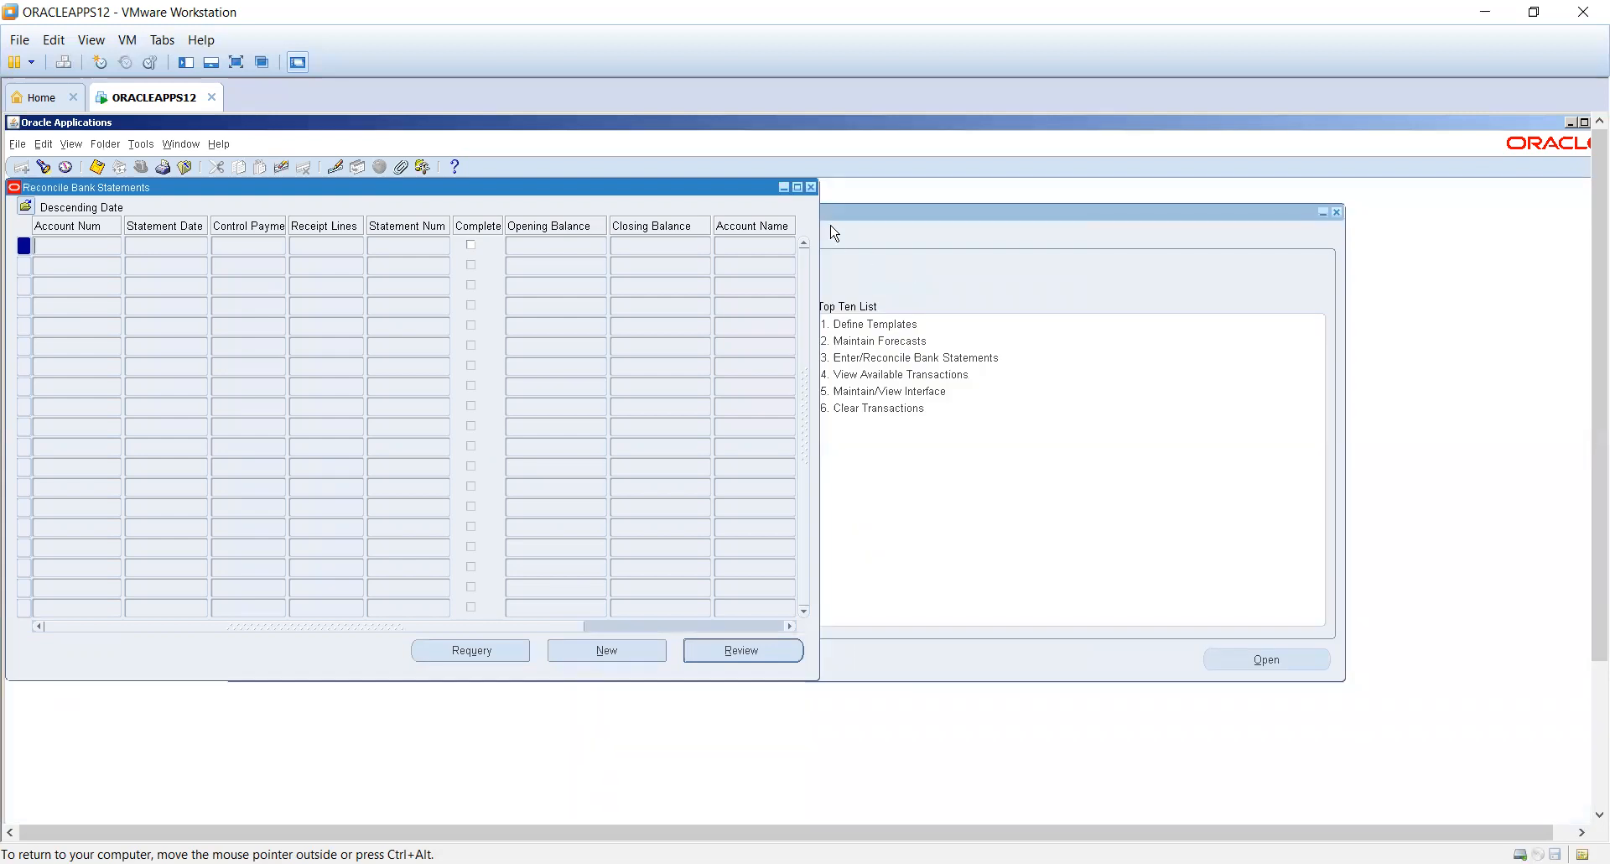
{"action": "left_click", "coordinate": [811, 187]}
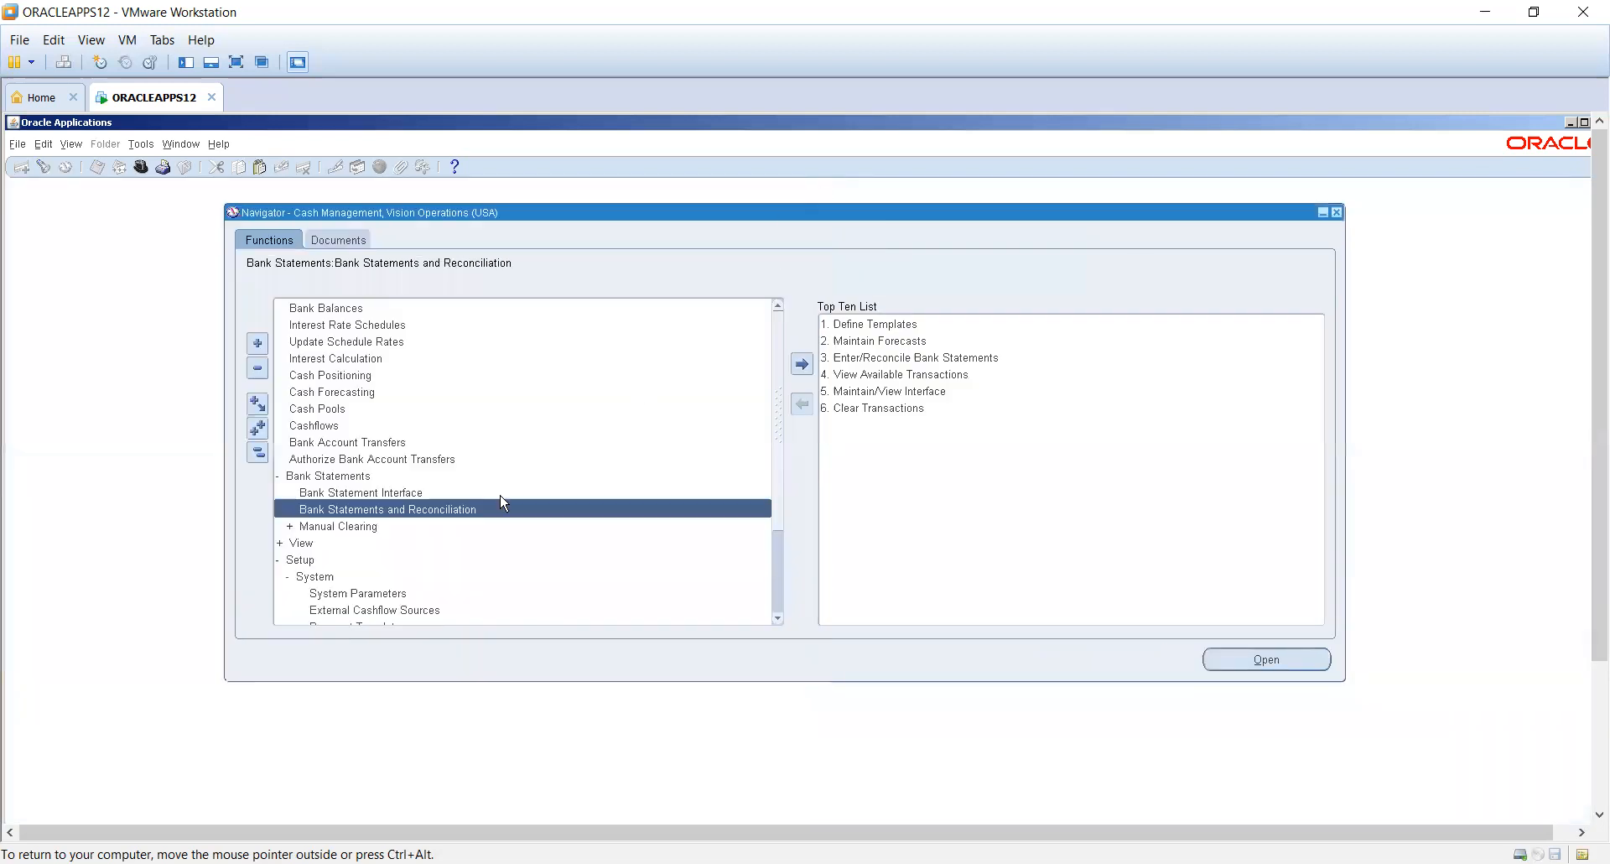
{"action": "double_click", "coordinate": [473, 510]}
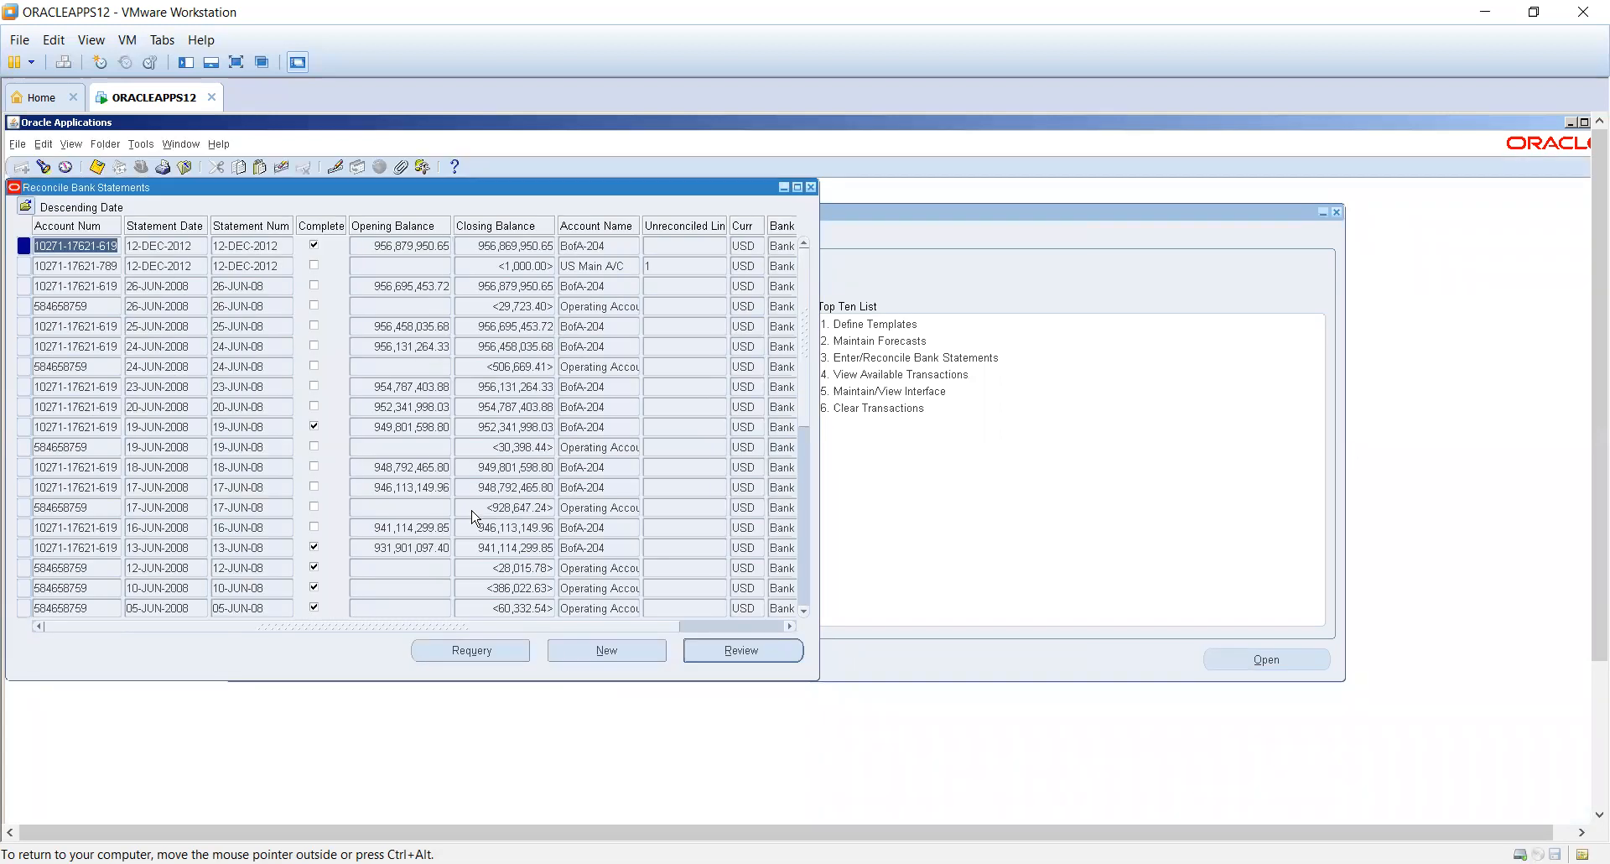
- Browse the older bank statements and widen the Reconcile Bank Statements window to include the Bank Name and Bank Branch columns
{"action": "left_click", "coordinate": [802, 585]}
{"action": "left_click", "coordinate": [802, 587]}
{"action": "left_click", "coordinate": [802, 589]}
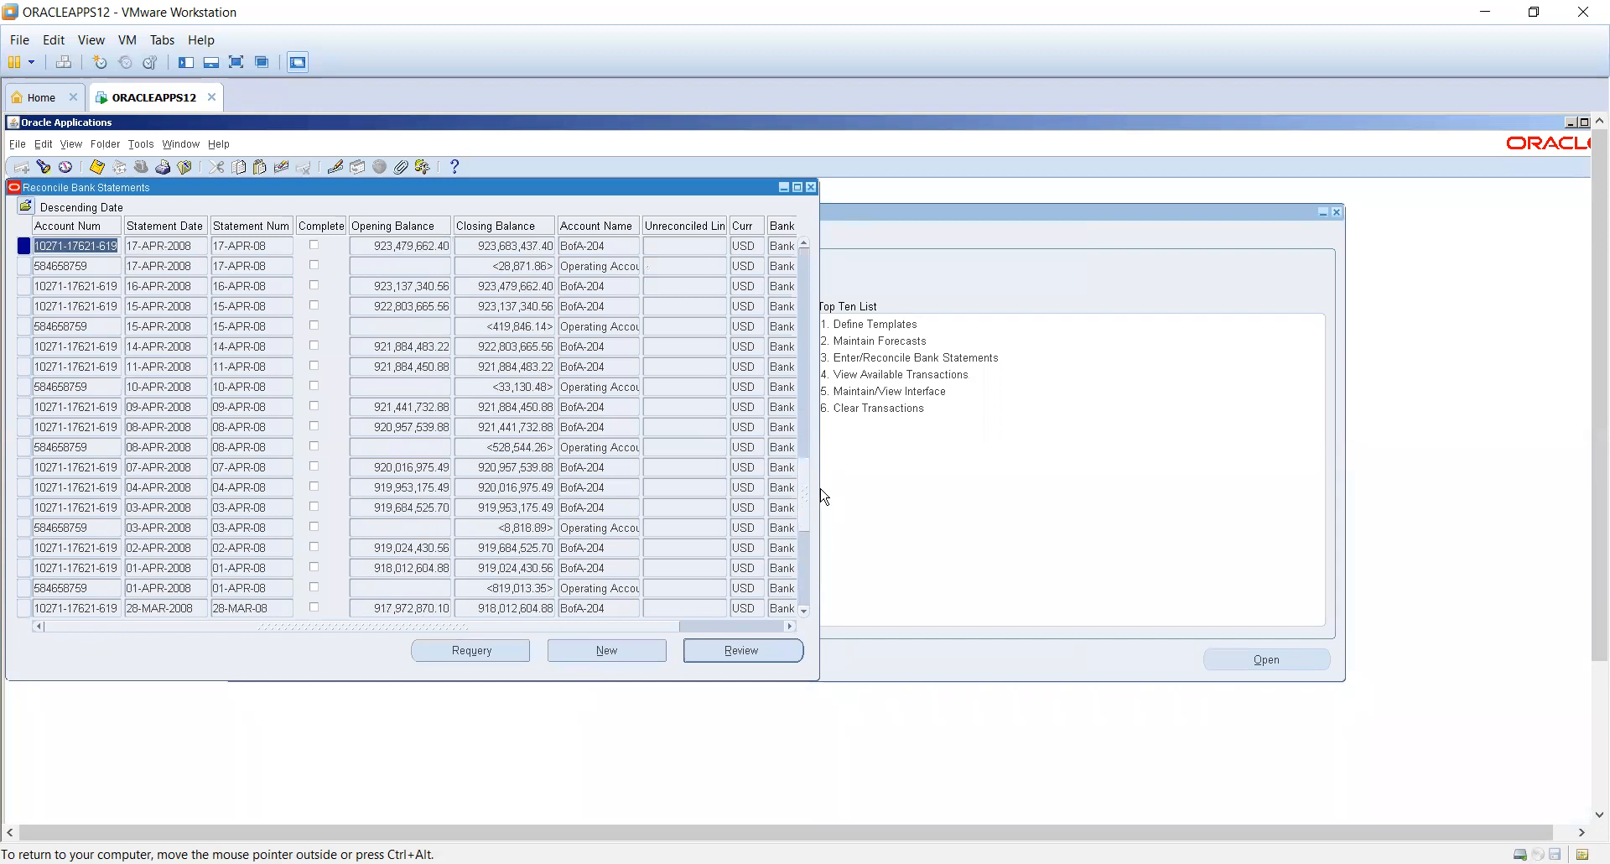
{"action": "left_click_drag", "start_coordinate": [820, 488], "coordinate": [1186, 466]}
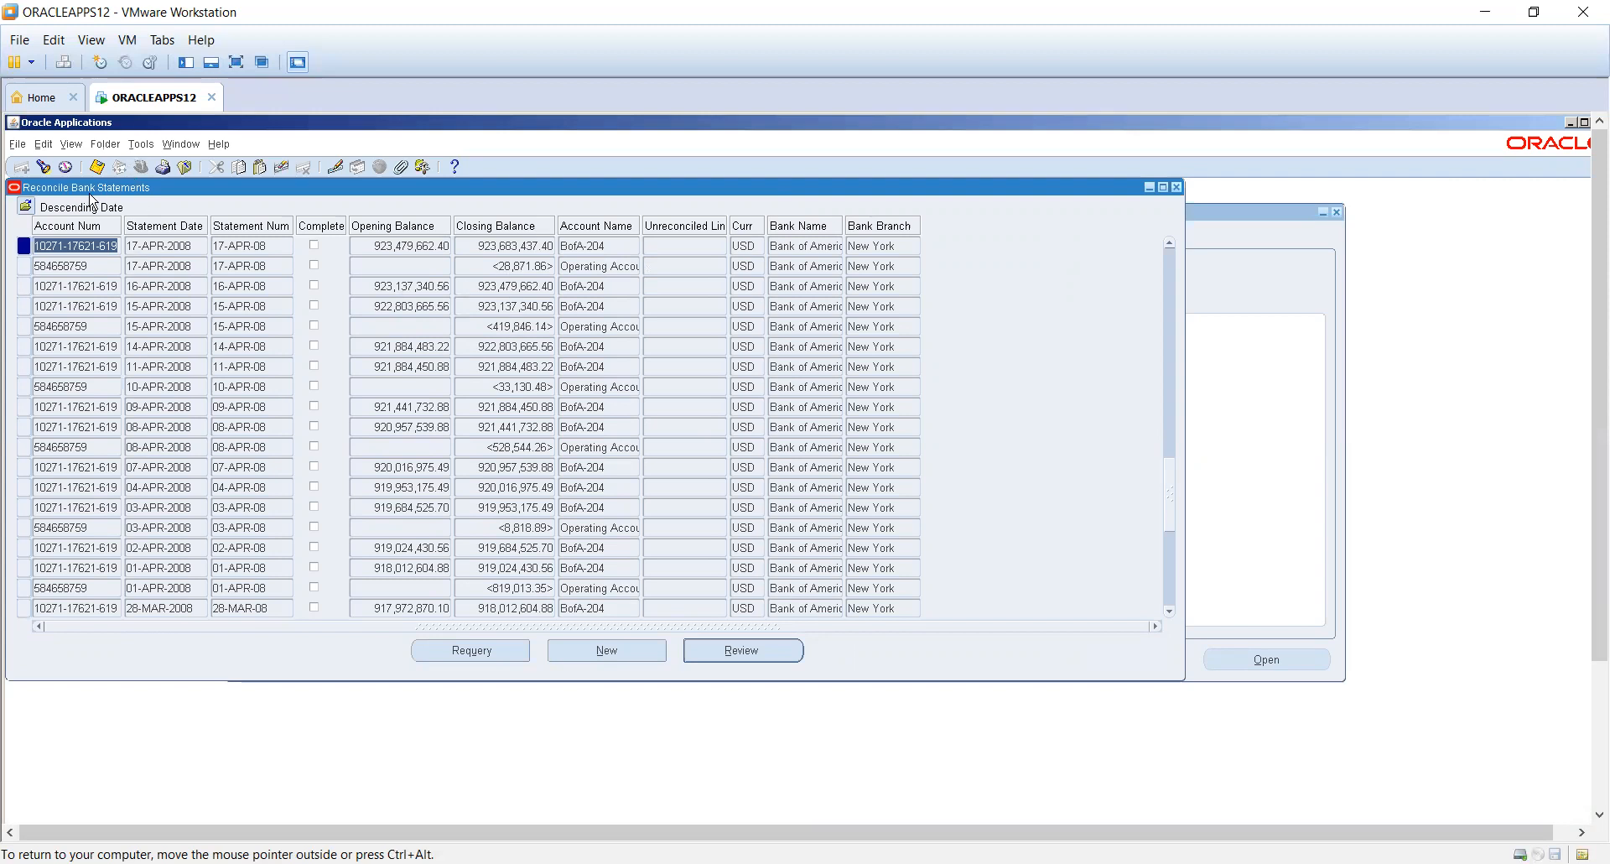
- Add the Receipt Lines field to the bank statement list, filtering the available fields with %lines
{"action": "left_click", "coordinate": [107, 146]}
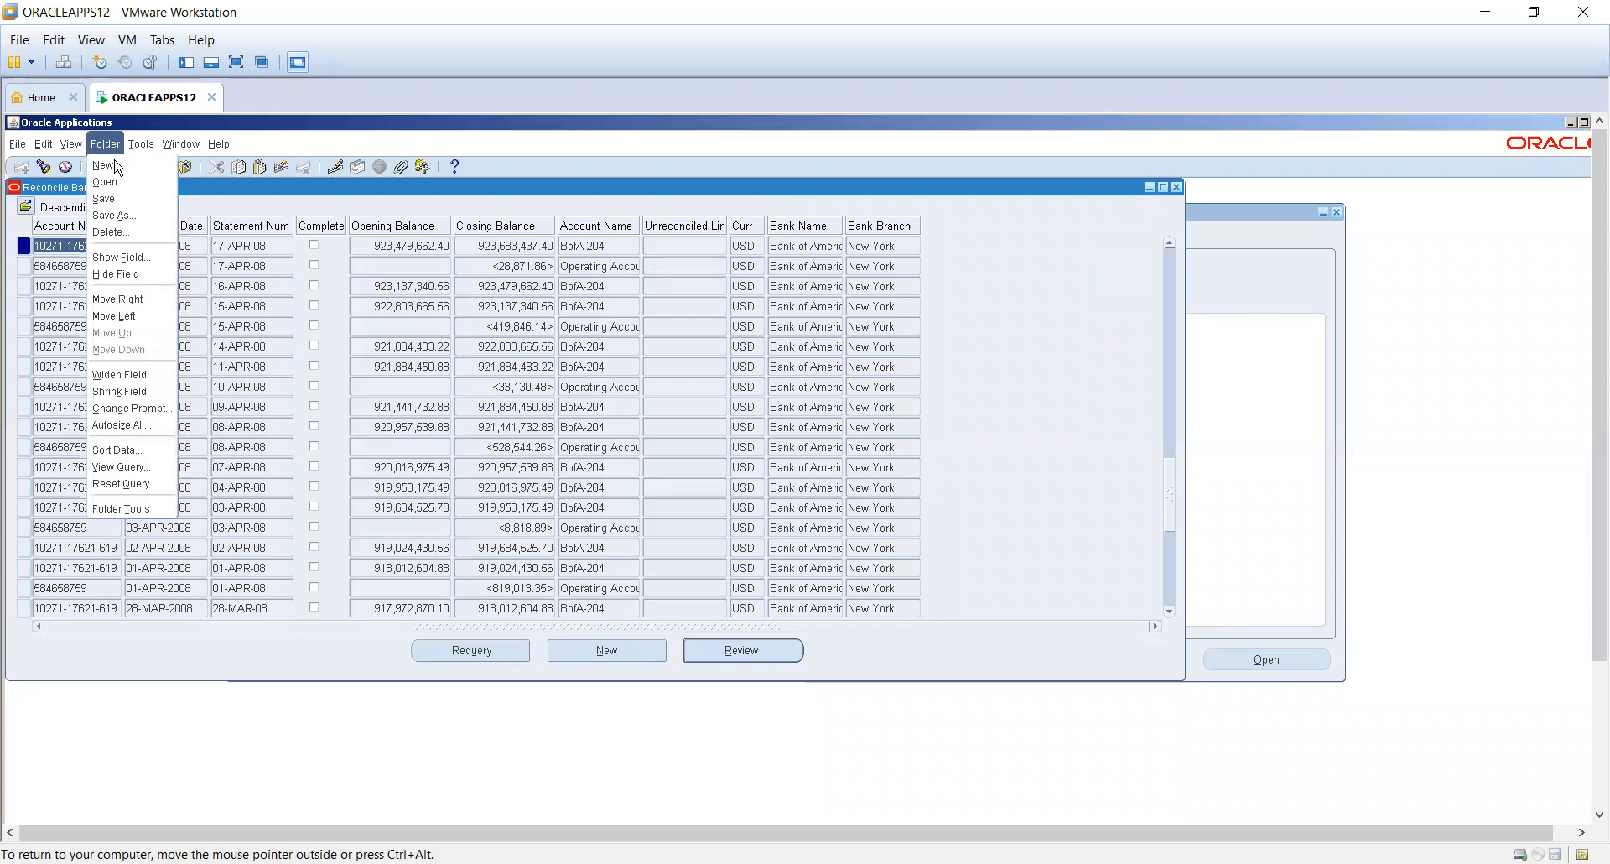
{"action": "left_click", "coordinate": [286, 206]}
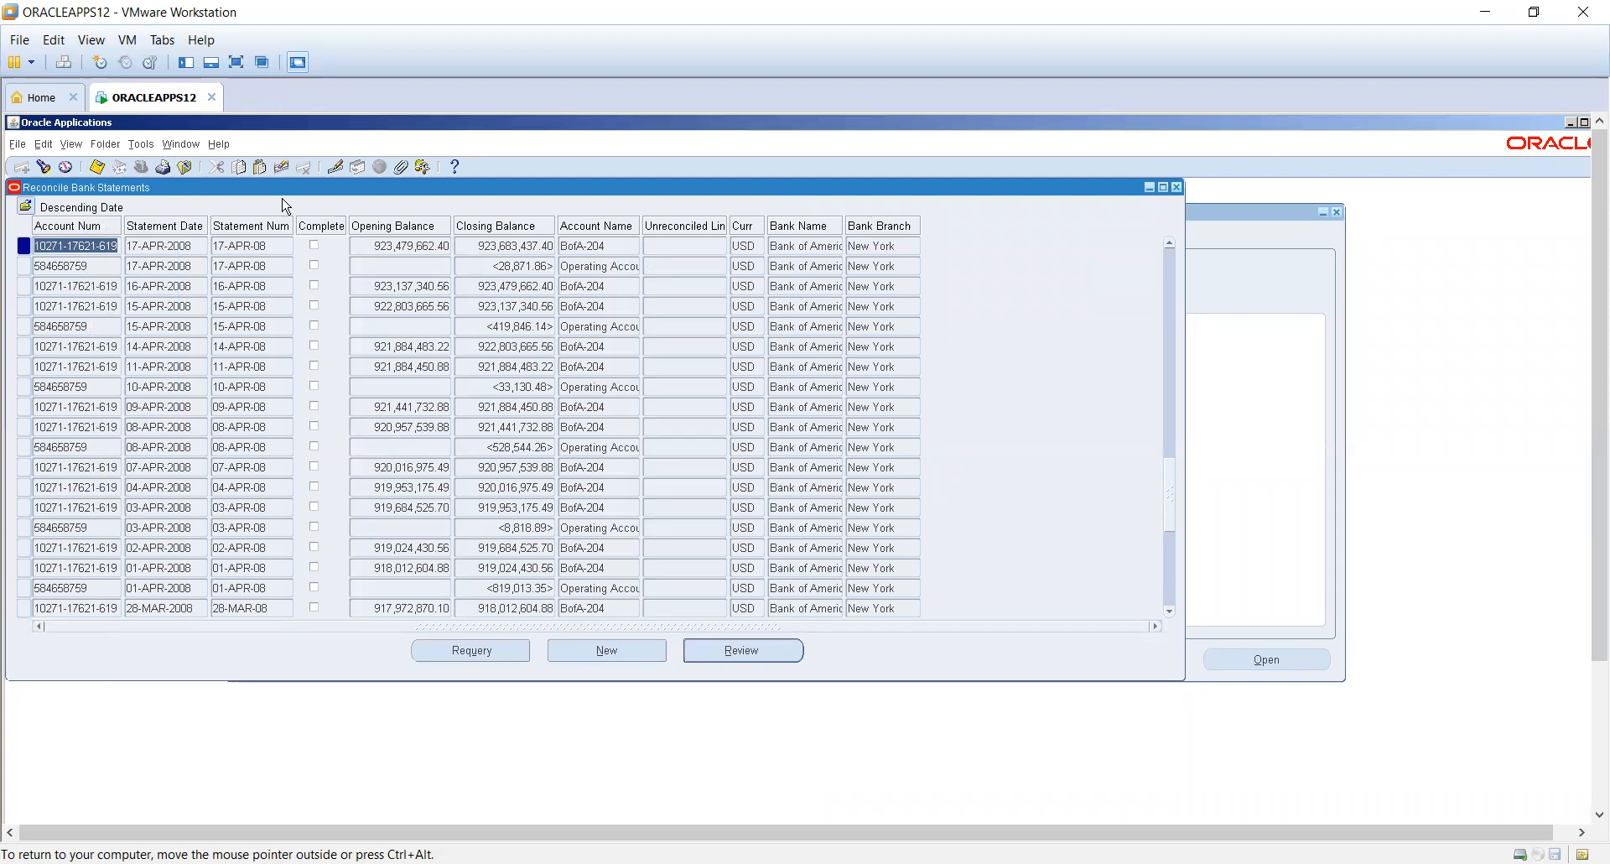
{"action": "left_click", "coordinate": [106, 146]}
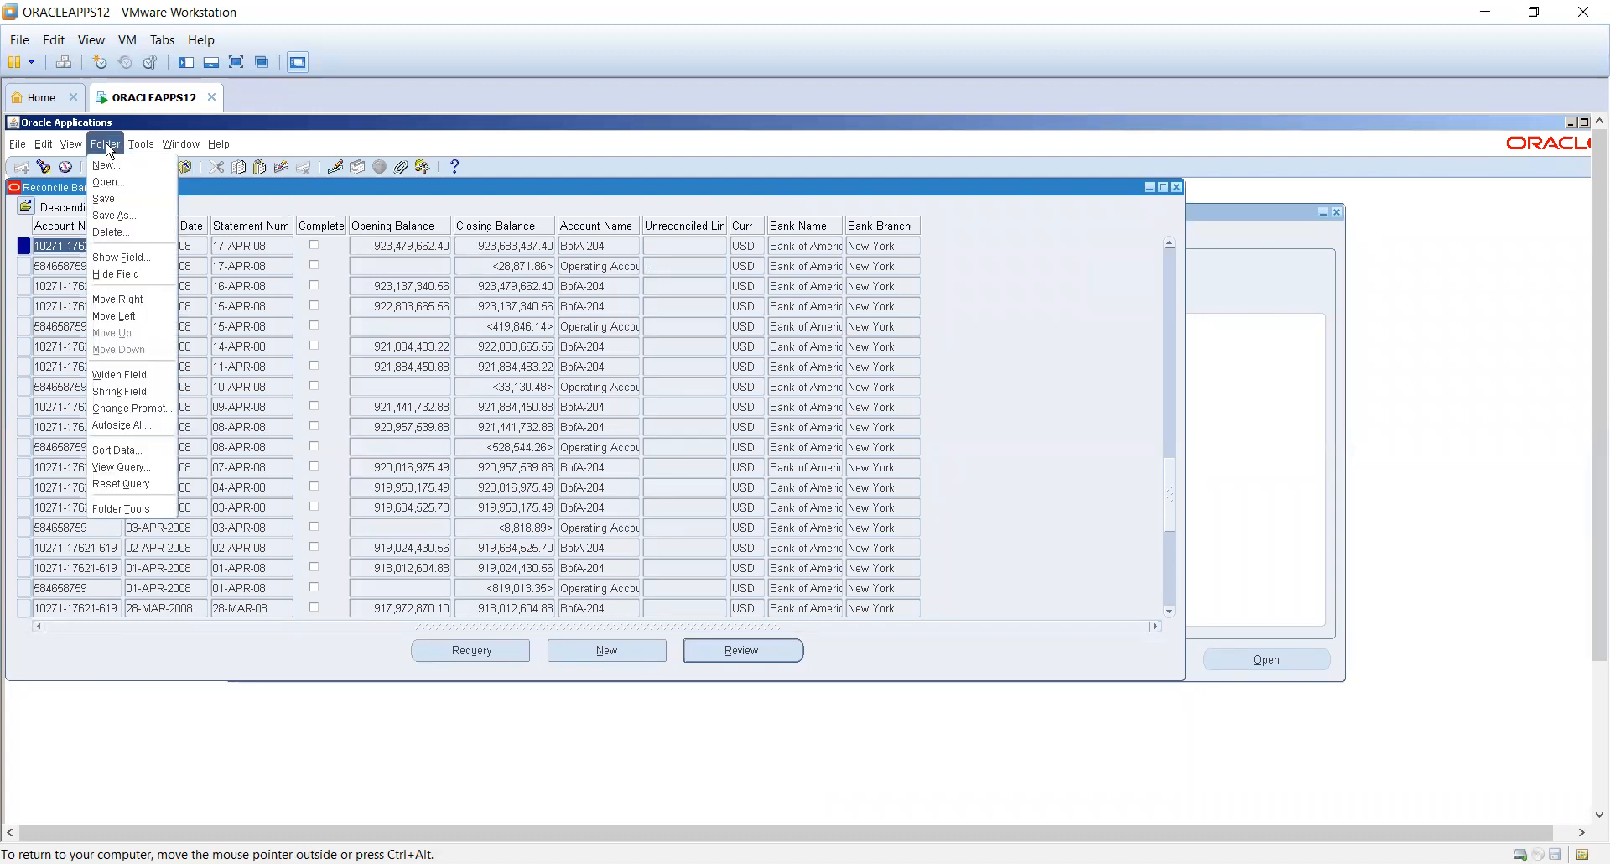
{"action": "left_click", "coordinate": [140, 261]}
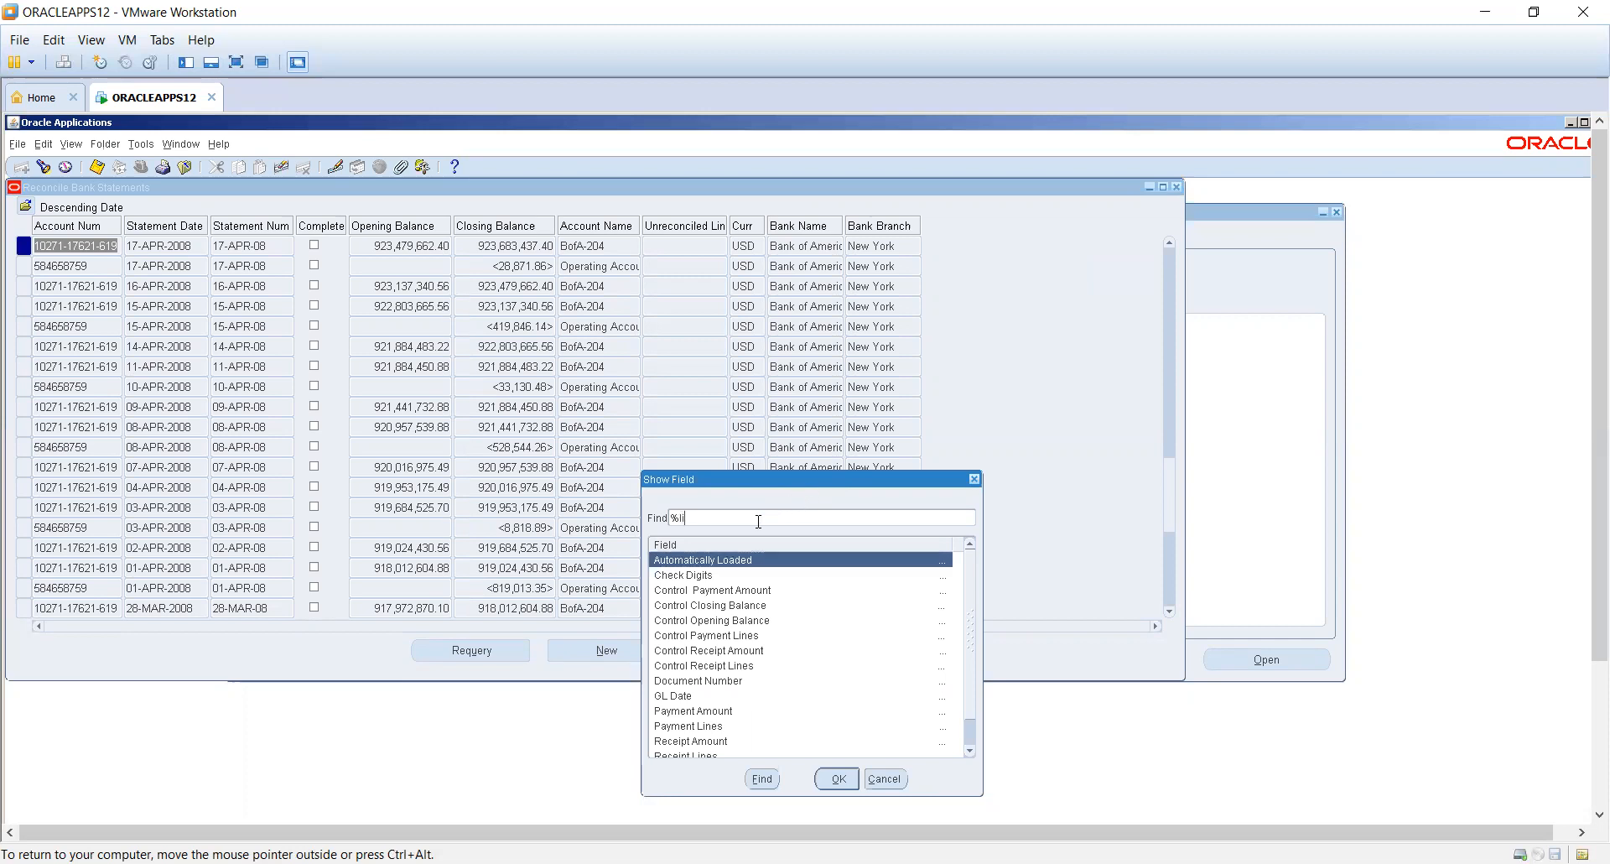
{"action": "type", "text": "s"}
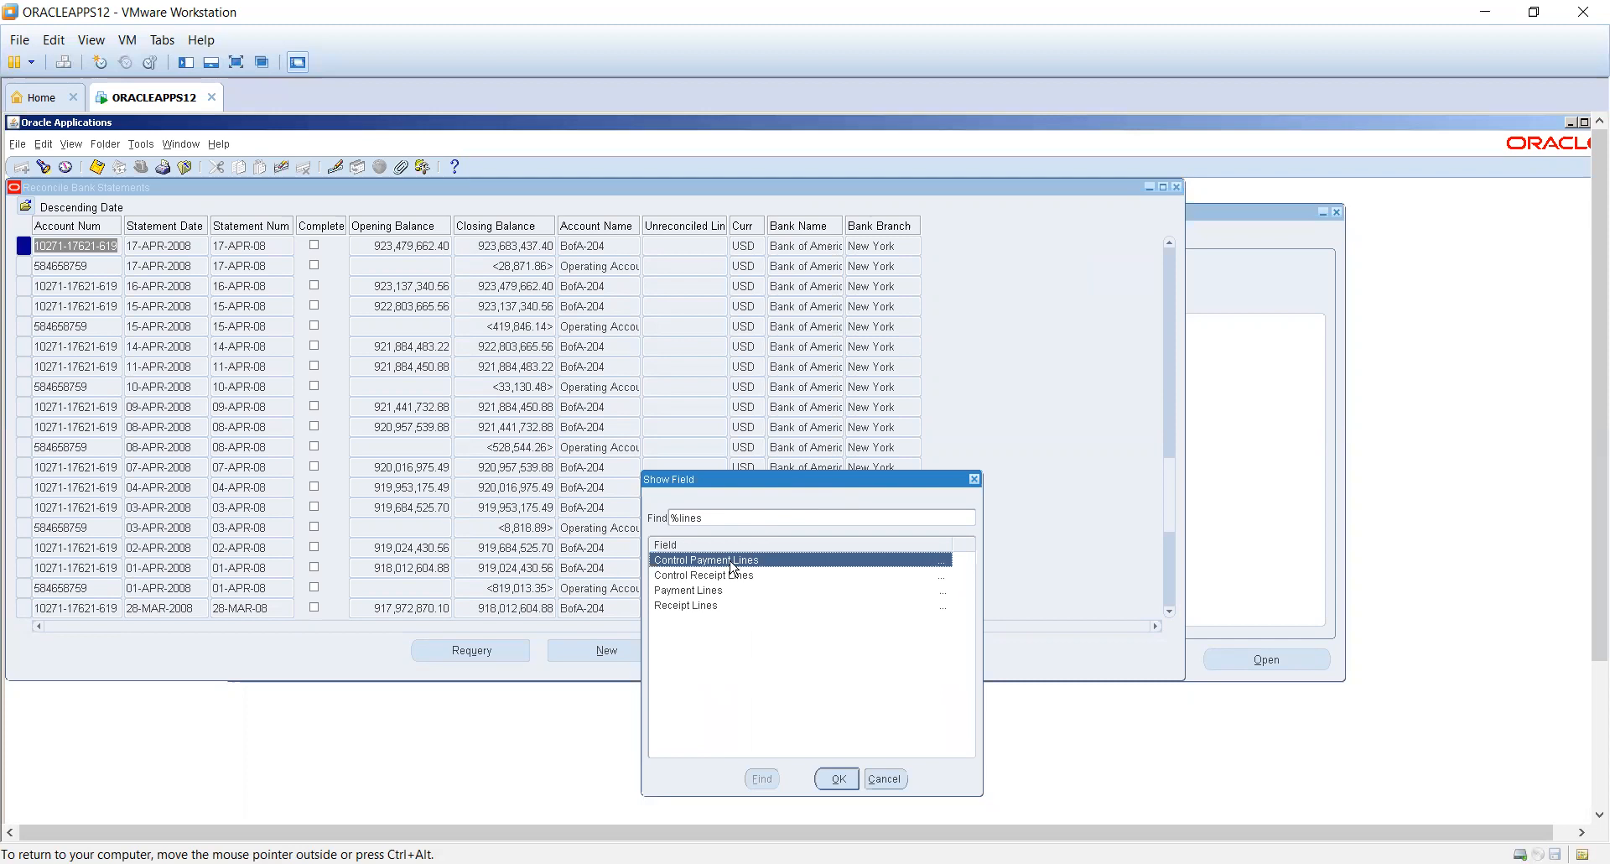
{"action": "double_click", "coordinate": [702, 606]}
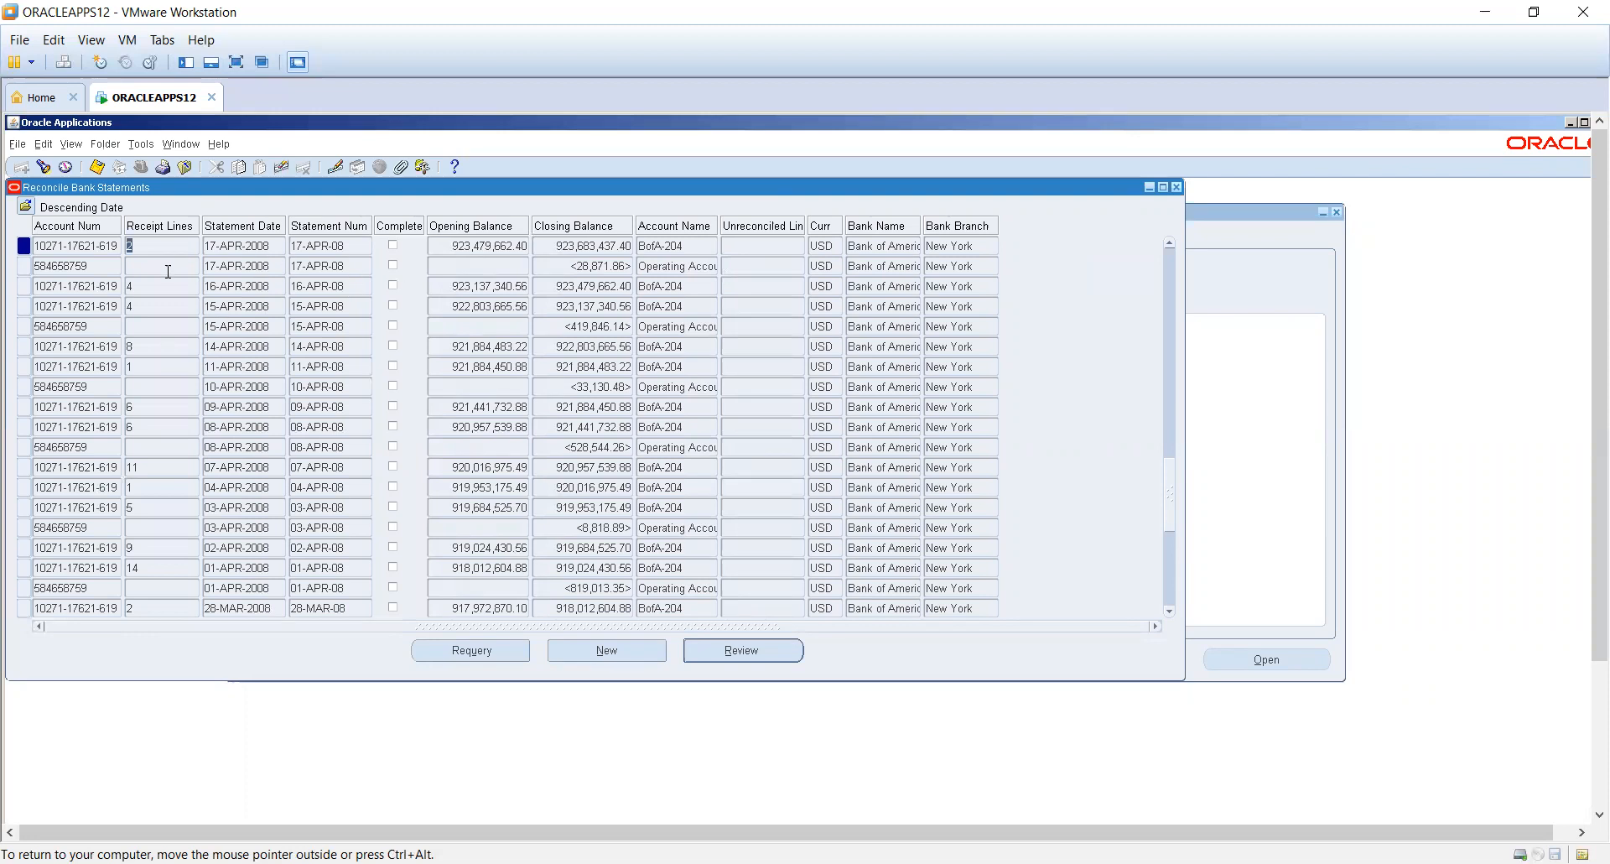
- Save the current bank statement list layout as a new folder named "BA folder"
{"action": "left_click", "coordinate": [24, 205]}
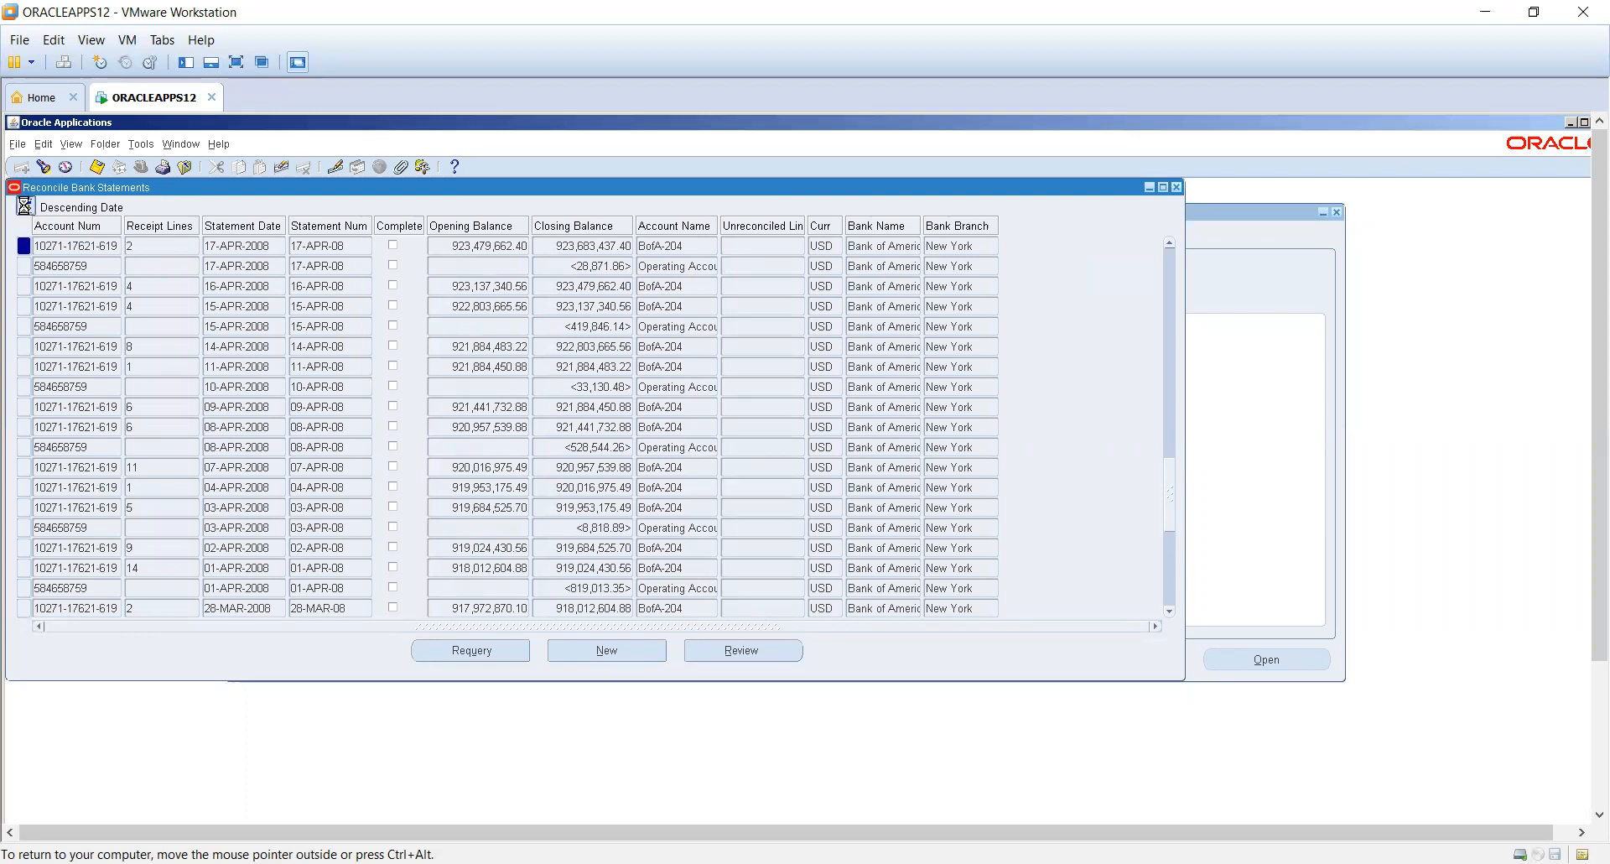
{"action": "left_click", "coordinate": [894, 780]}
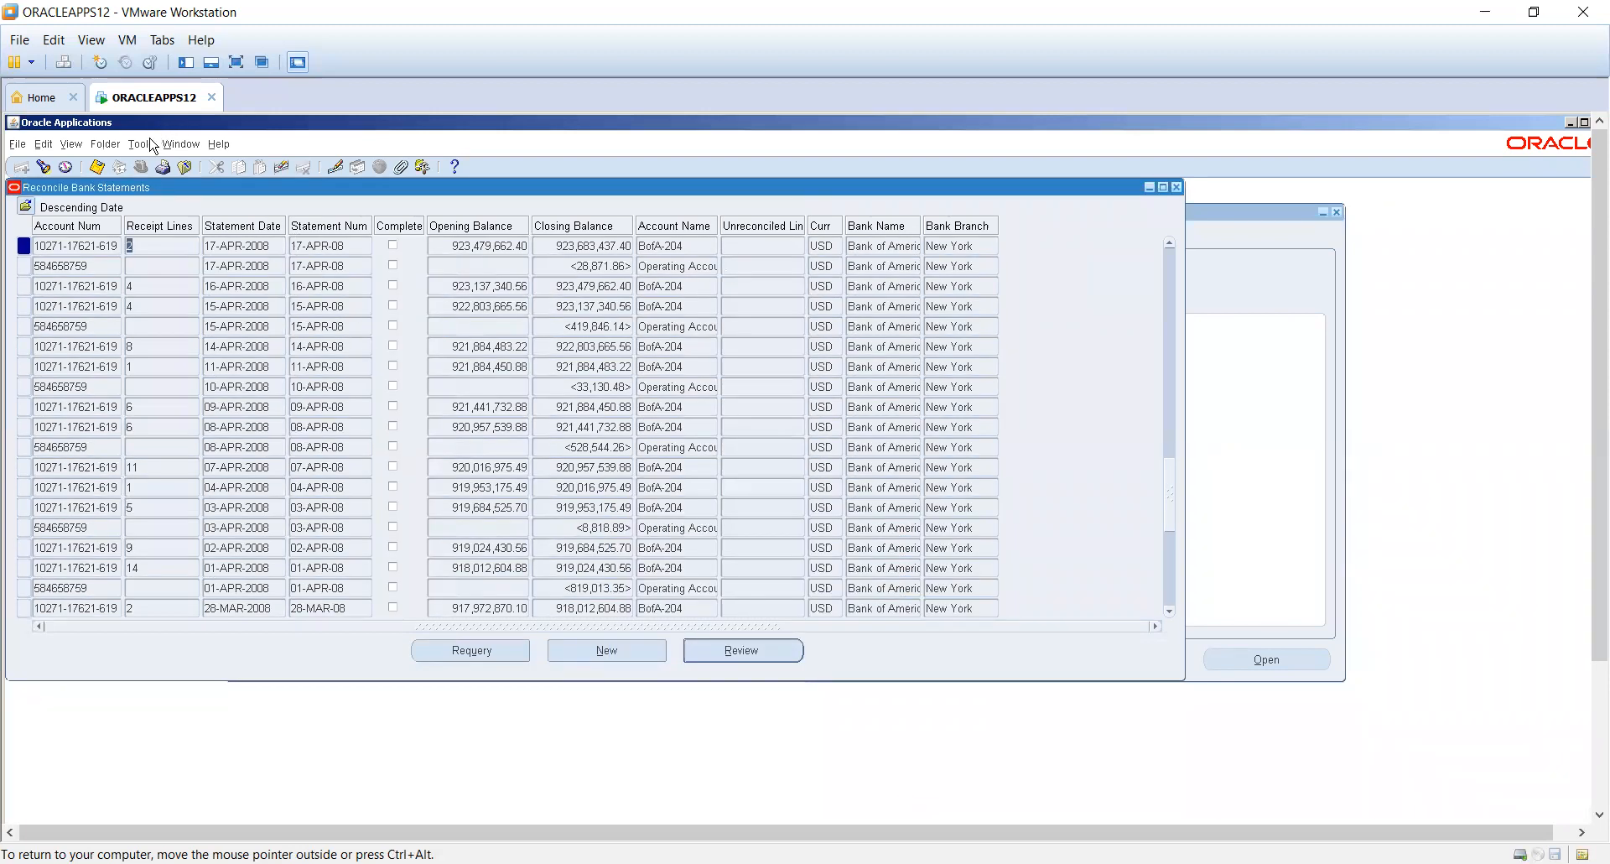
{"action": "left_click", "coordinate": [113, 146]}
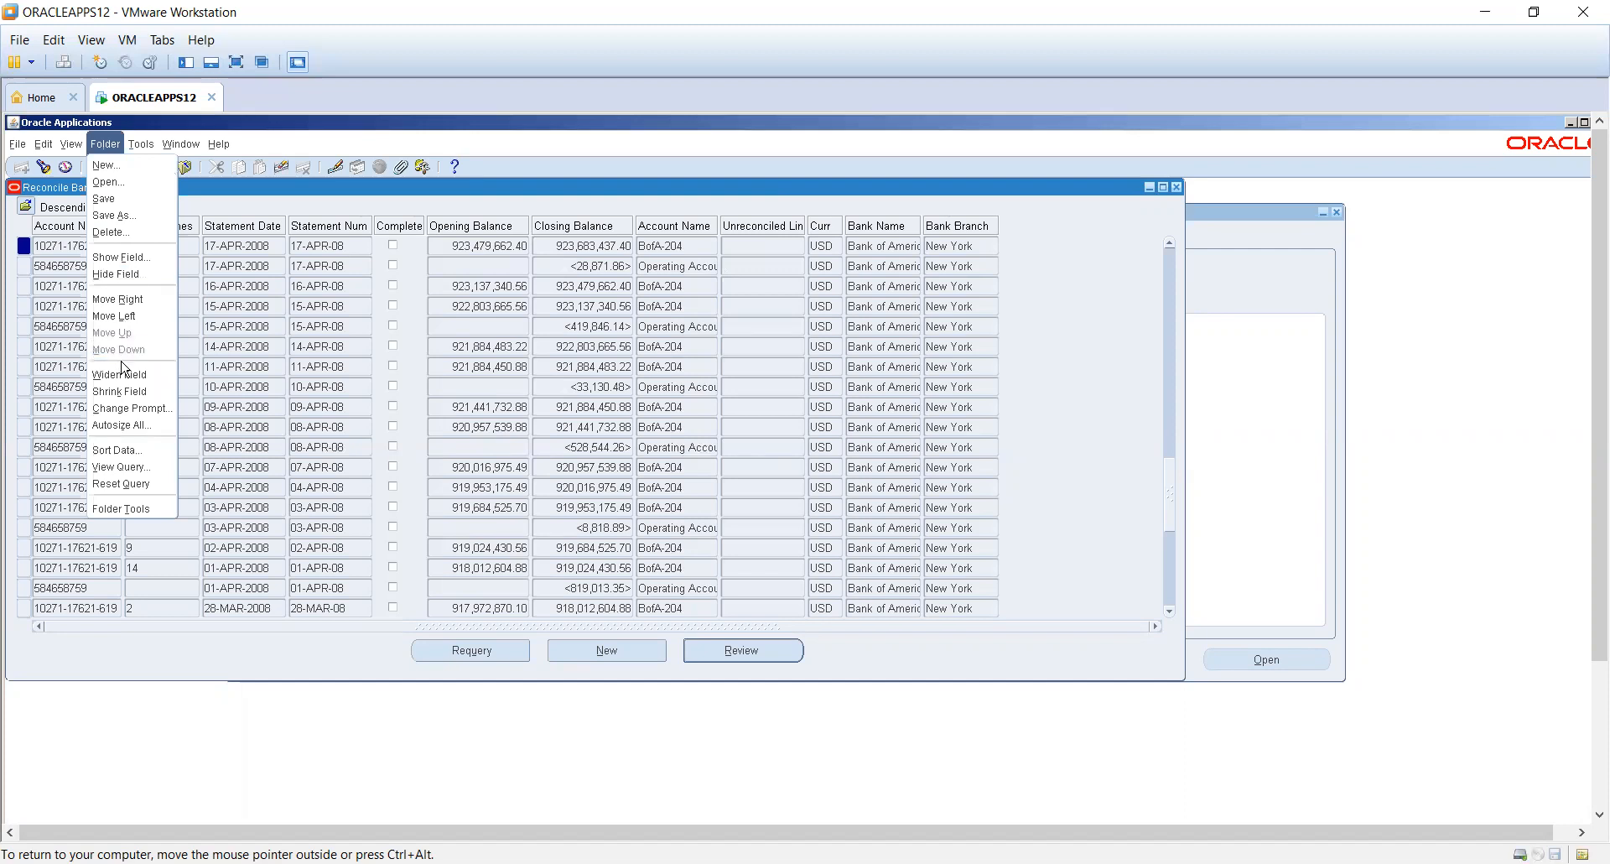
{"action": "left_click", "coordinate": [119, 164]}
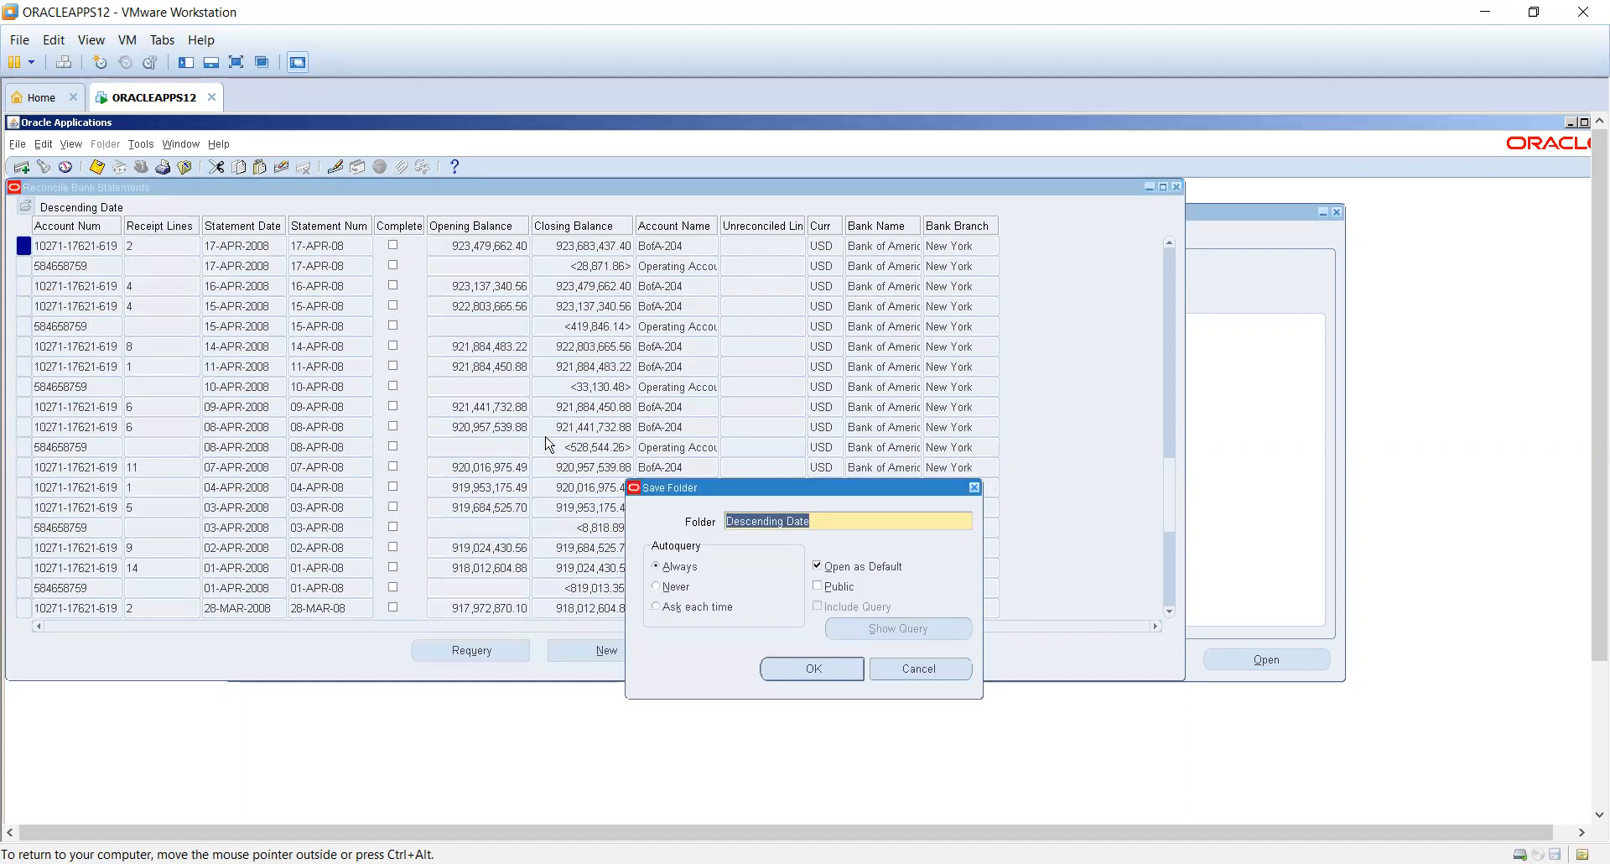
{"action": "type", "text": "B"}
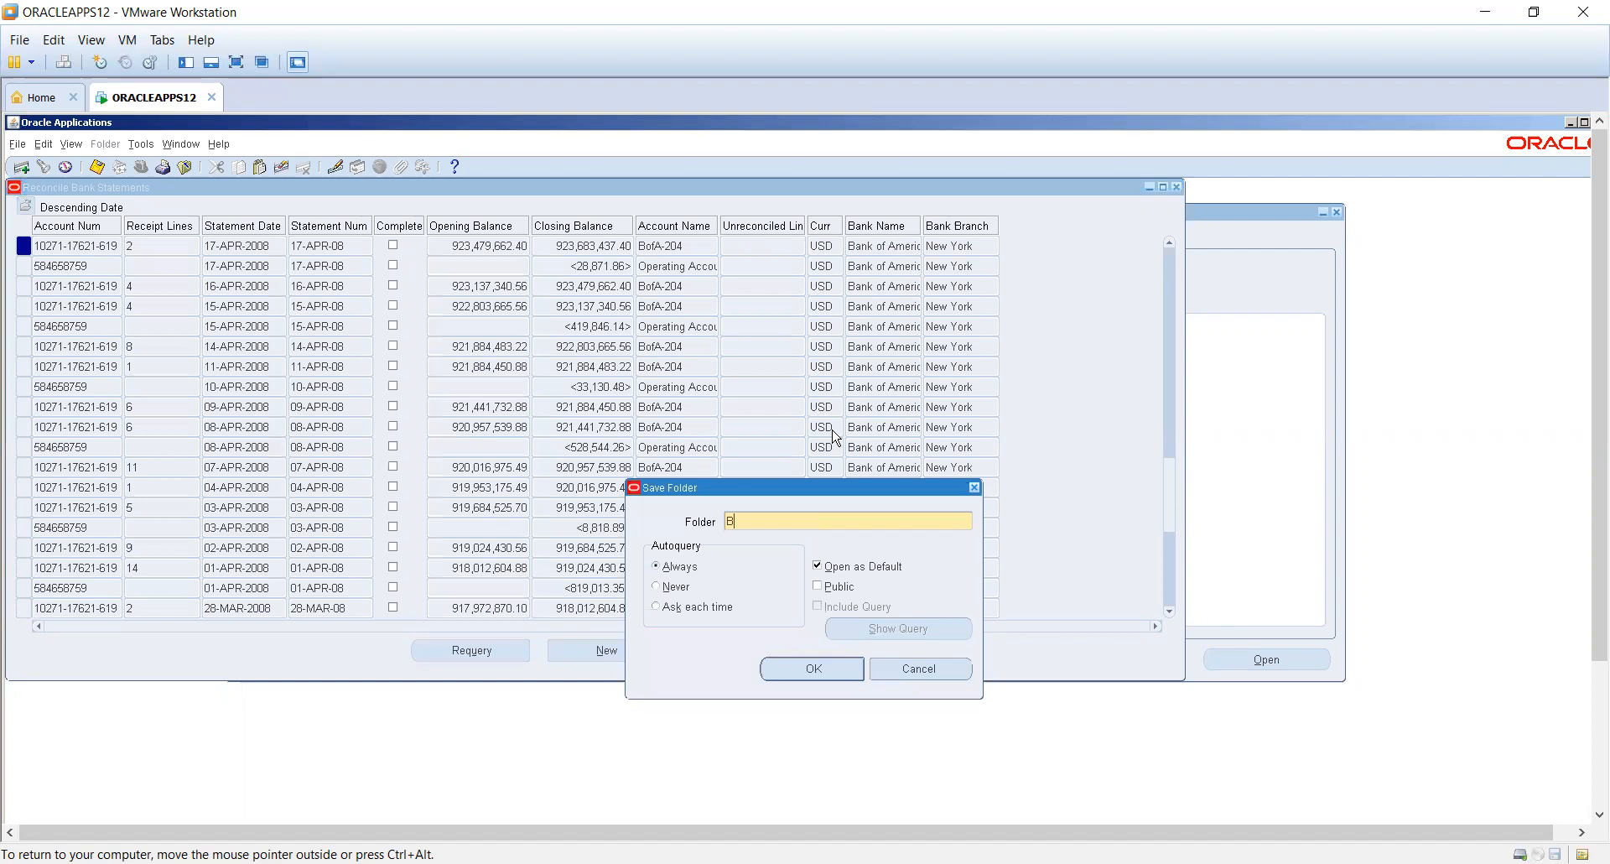
{"action": "type", "text": "A folder"}
{"action": "left_click", "coordinate": [810, 669]}
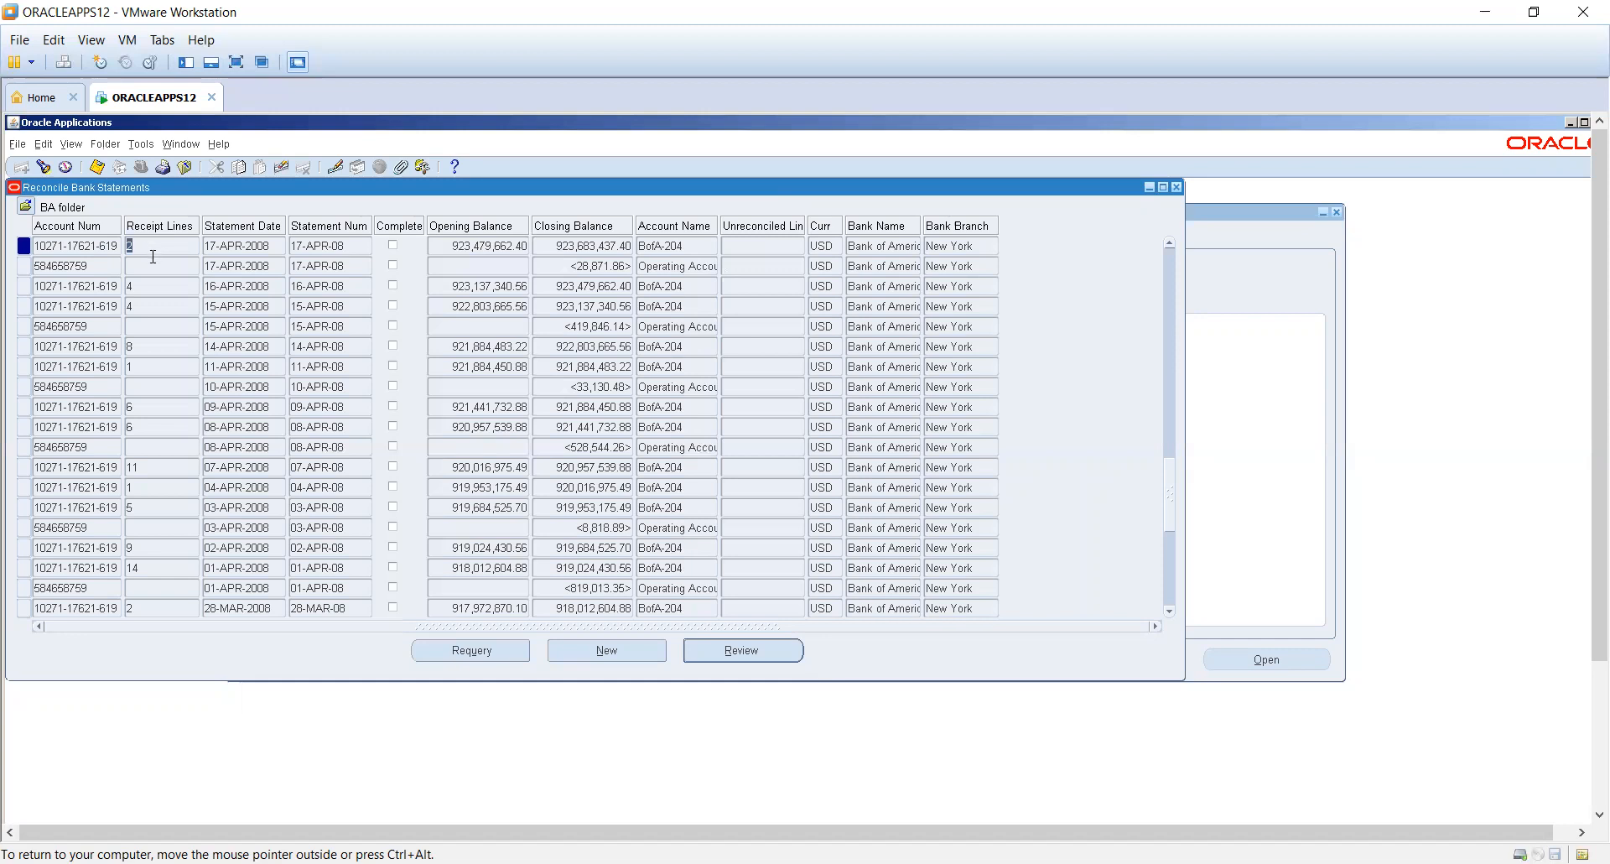
- Reopen Bank Statements and Reconciliation and switch the statement list to the 2002 Statements folder
{"action": "left_click", "coordinate": [1177, 187]}
{"action": "double_click", "coordinate": [483, 509]}
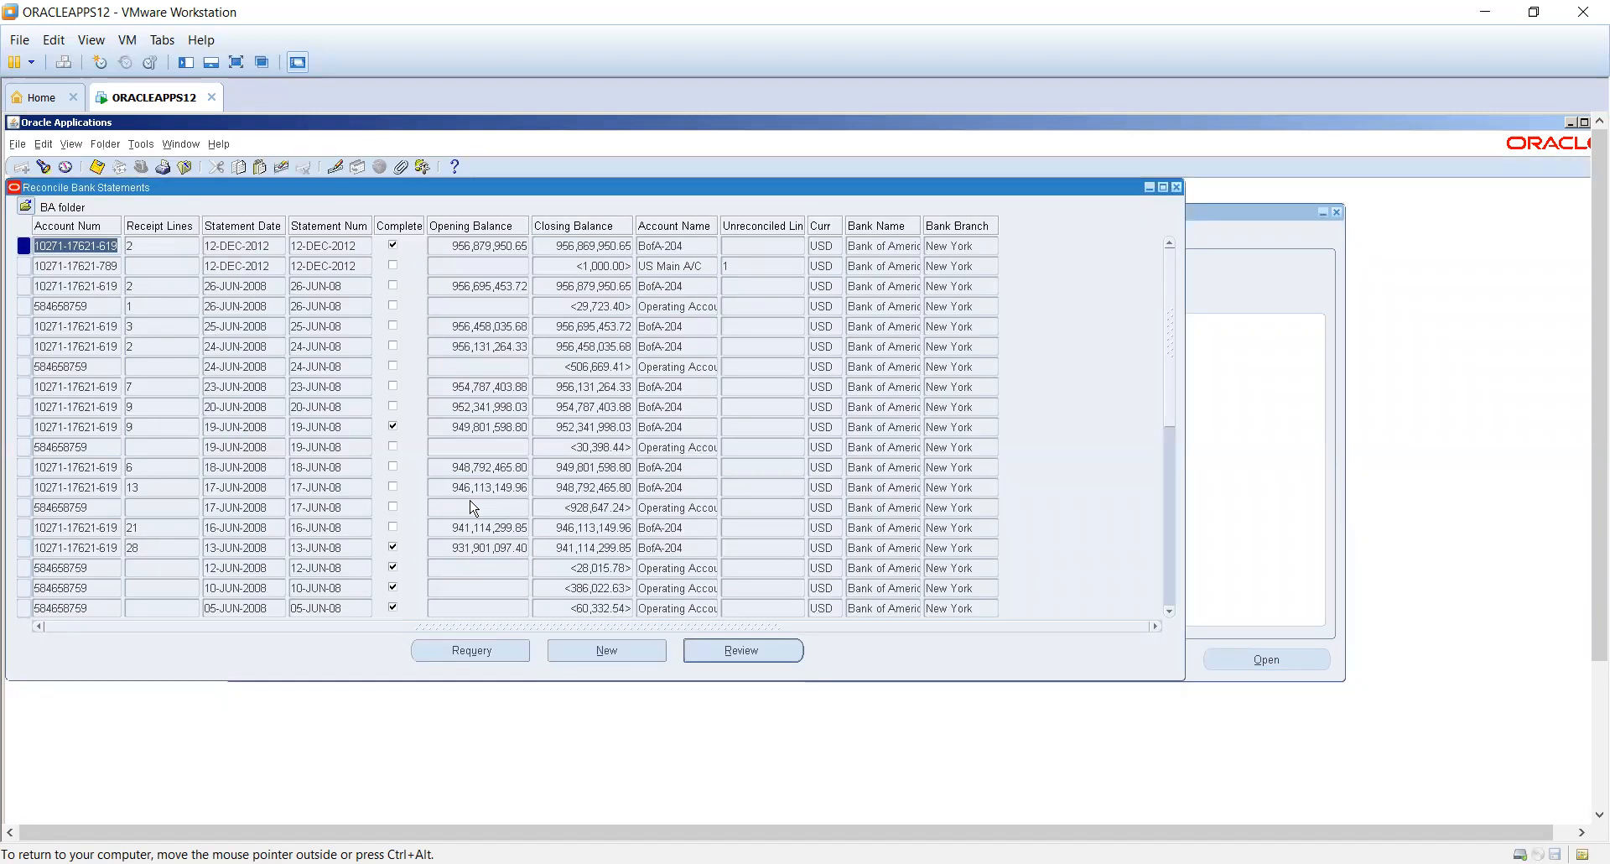
{"action": "left_click", "coordinate": [26, 207]}
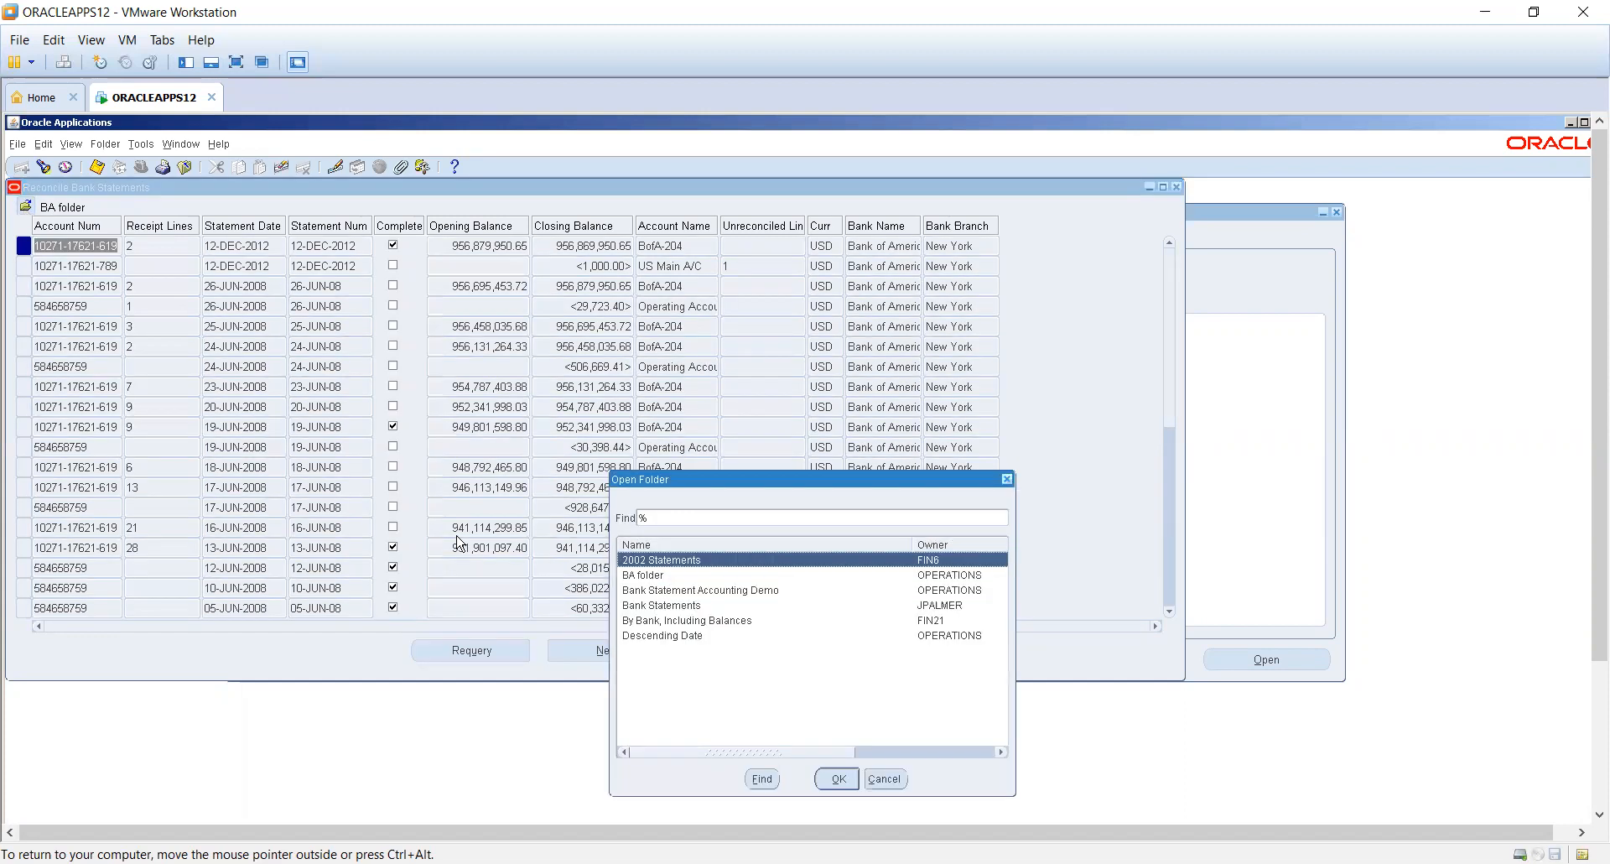
{"action": "double_click", "coordinate": [669, 559]}
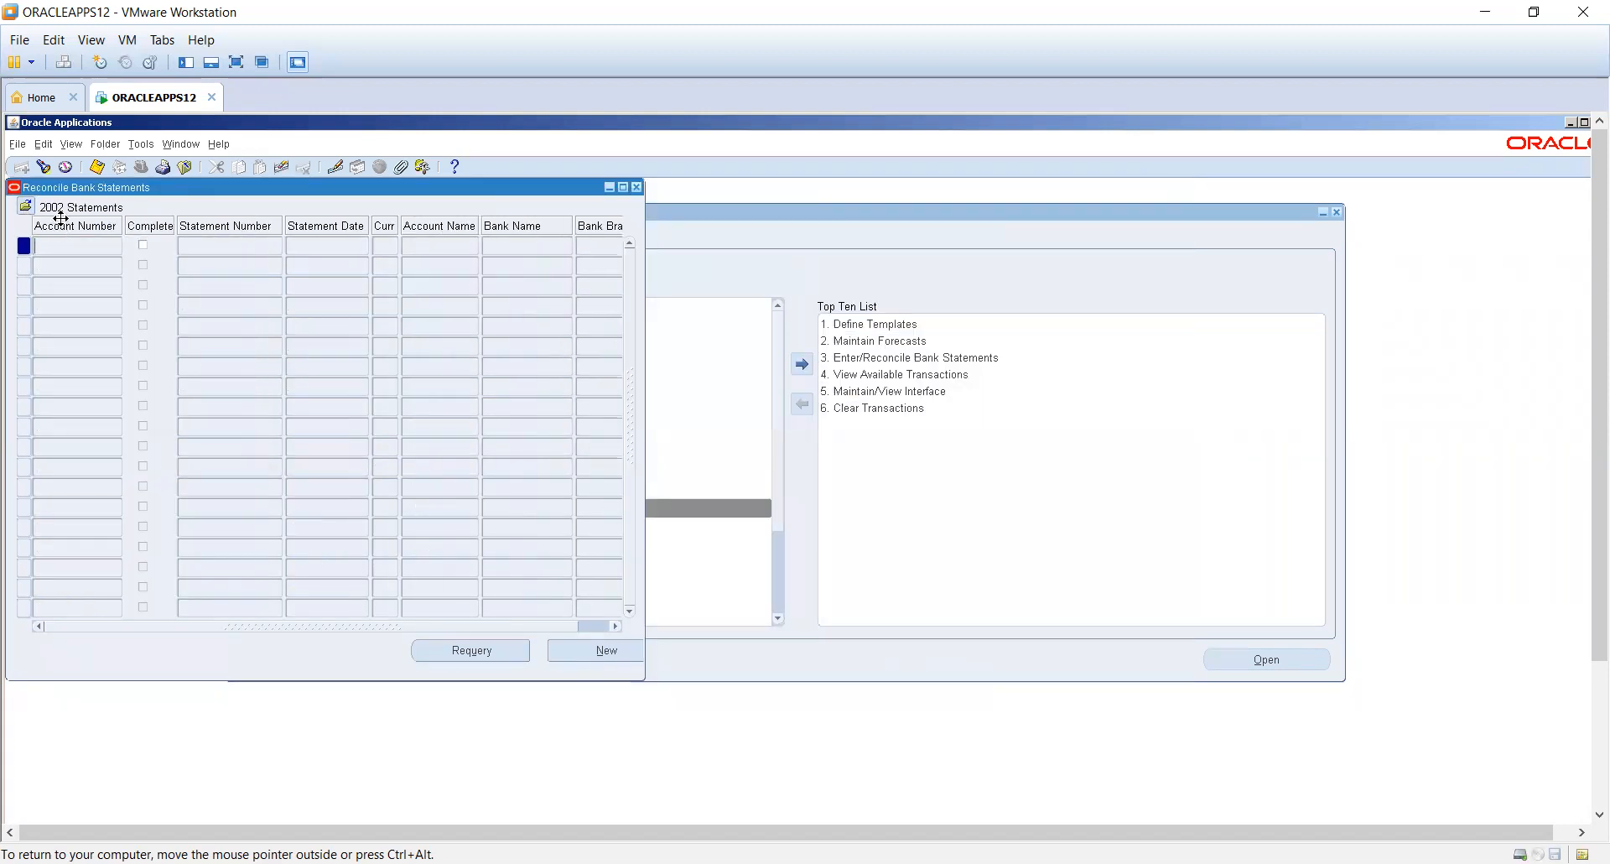
- Load the BA folder in the statement list and open the statement lines of the 23-JUN-2008 statement
{"action": "left_click", "coordinate": [28, 207]}
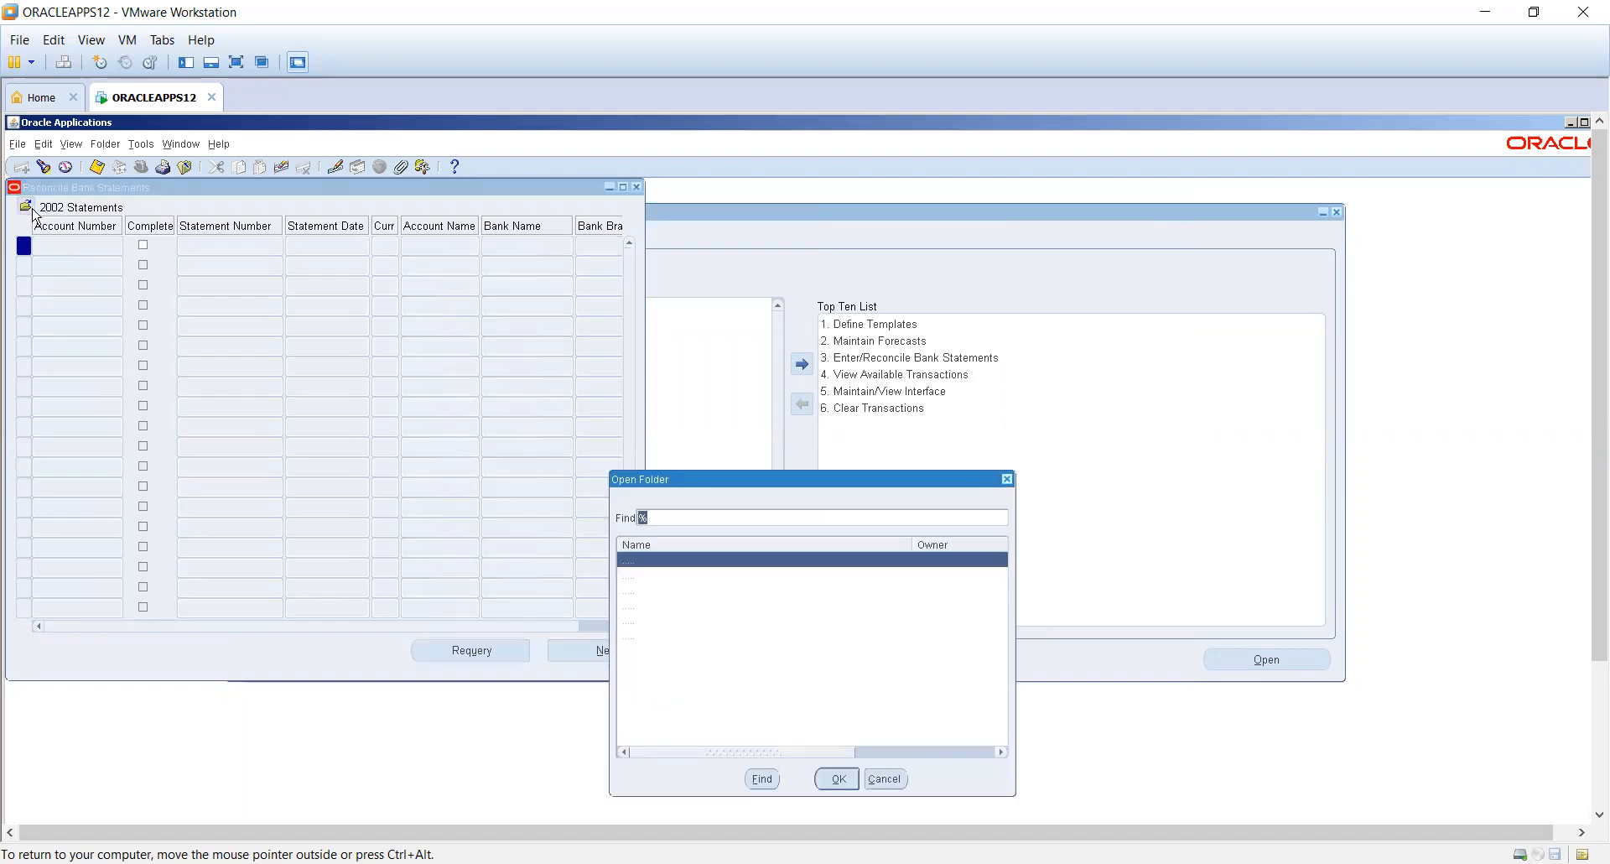
{"action": "double_click", "coordinate": [769, 576]}
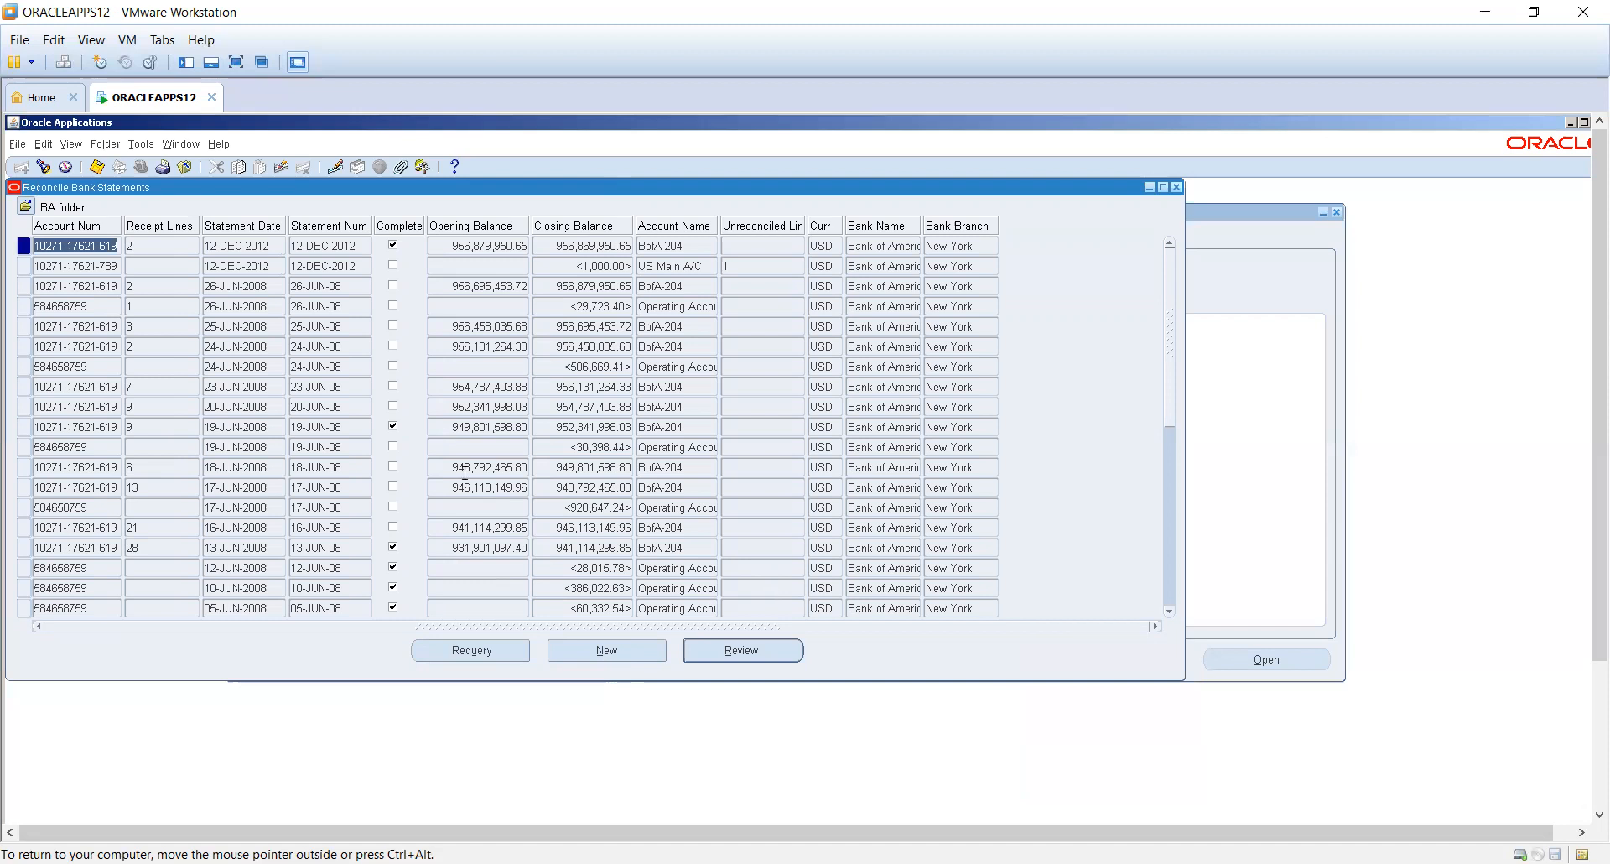
{"action": "left_click", "coordinate": [461, 386]}
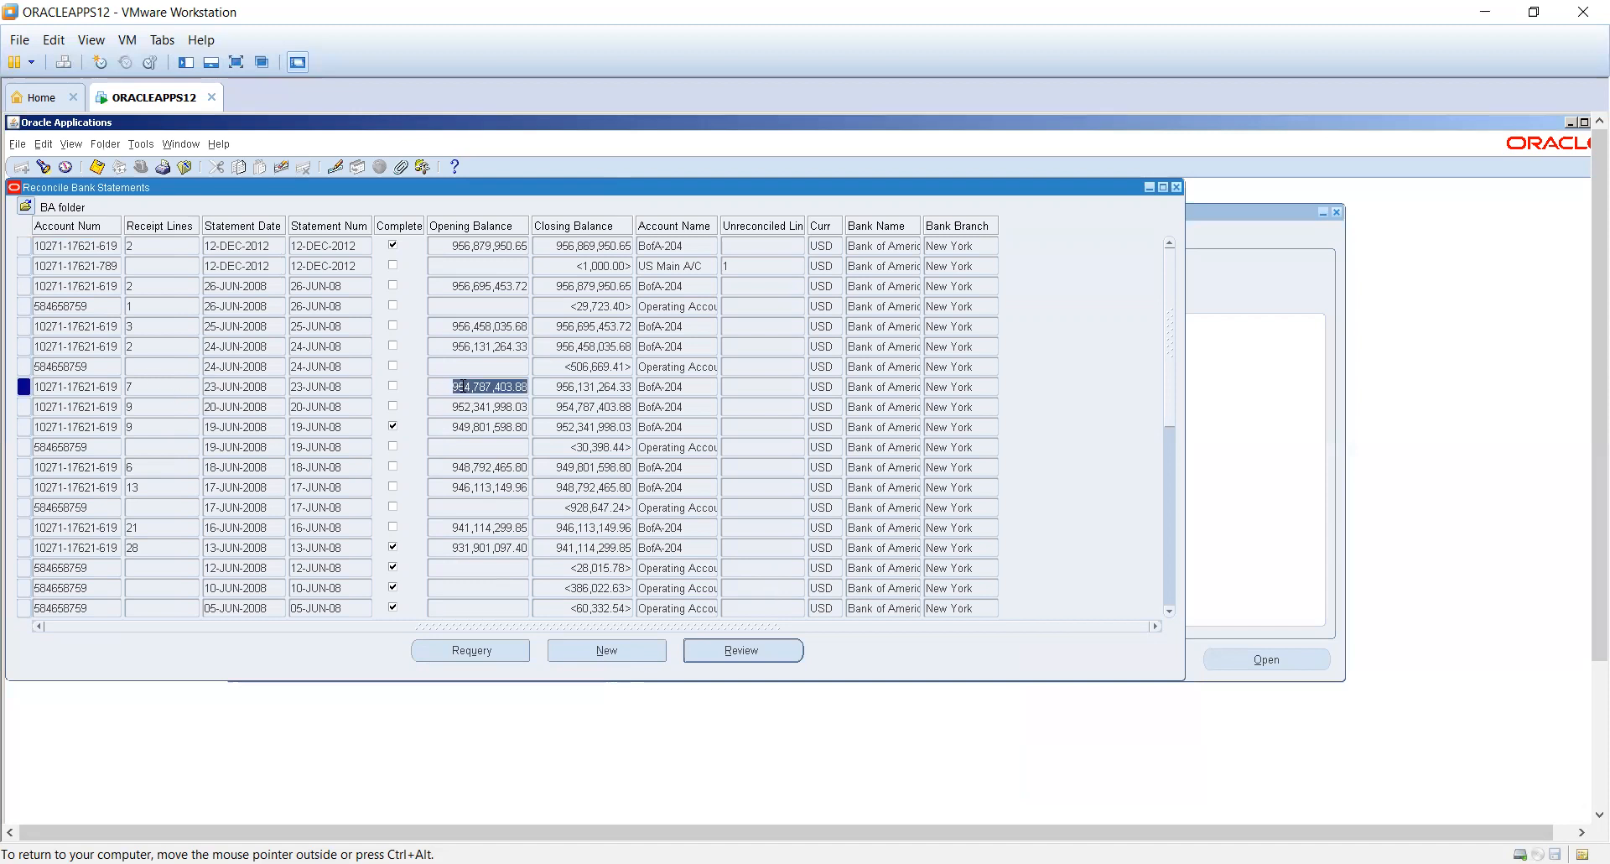
{"action": "left_click", "coordinate": [763, 658]}
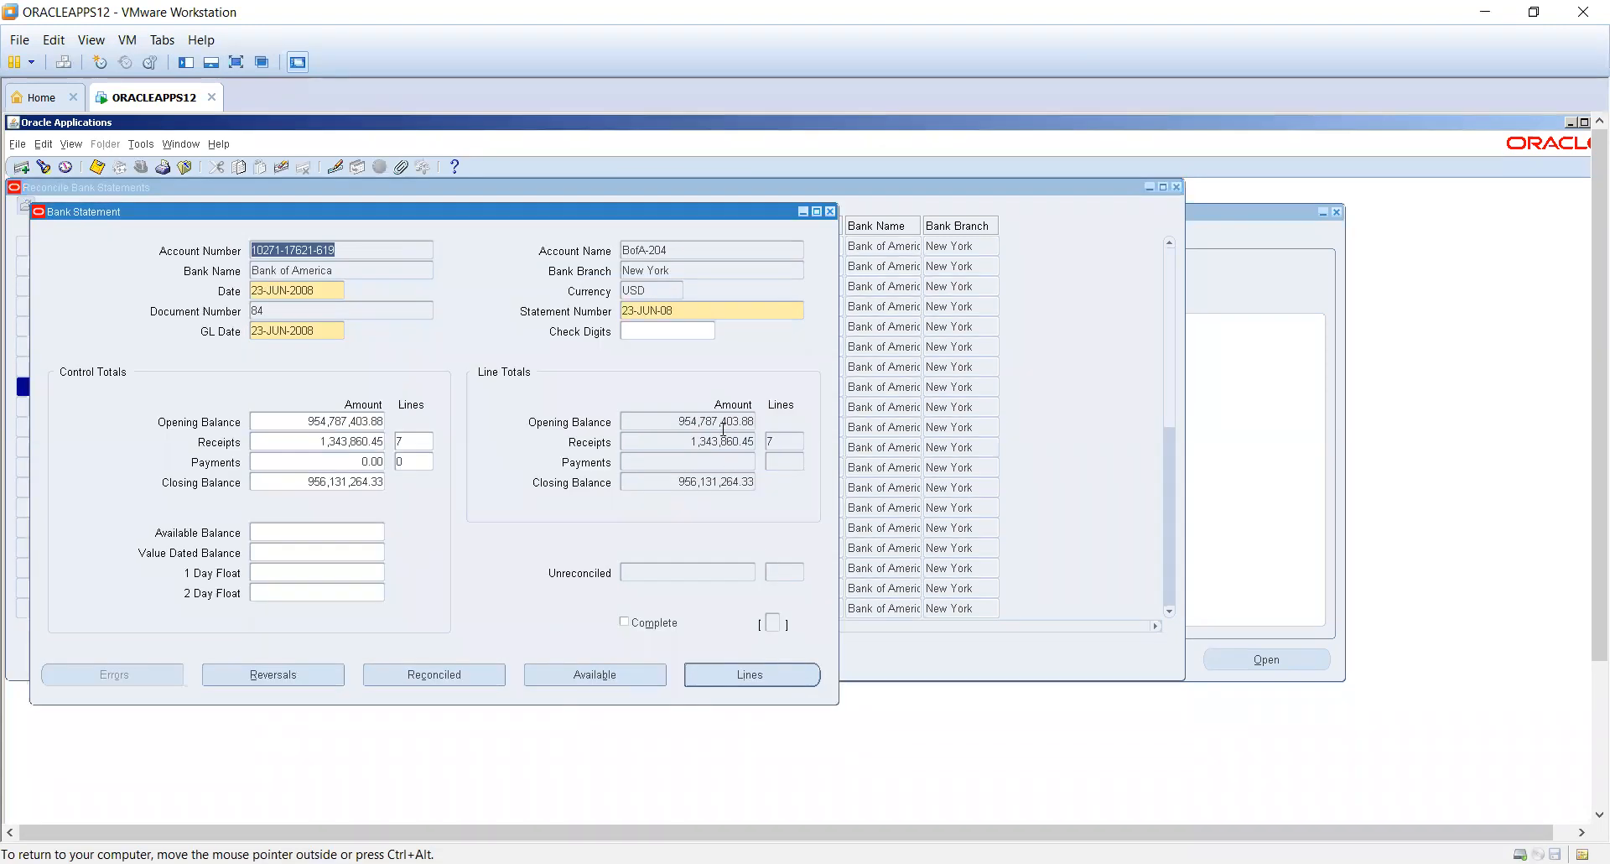
{"action": "left_click", "coordinate": [749, 676]}
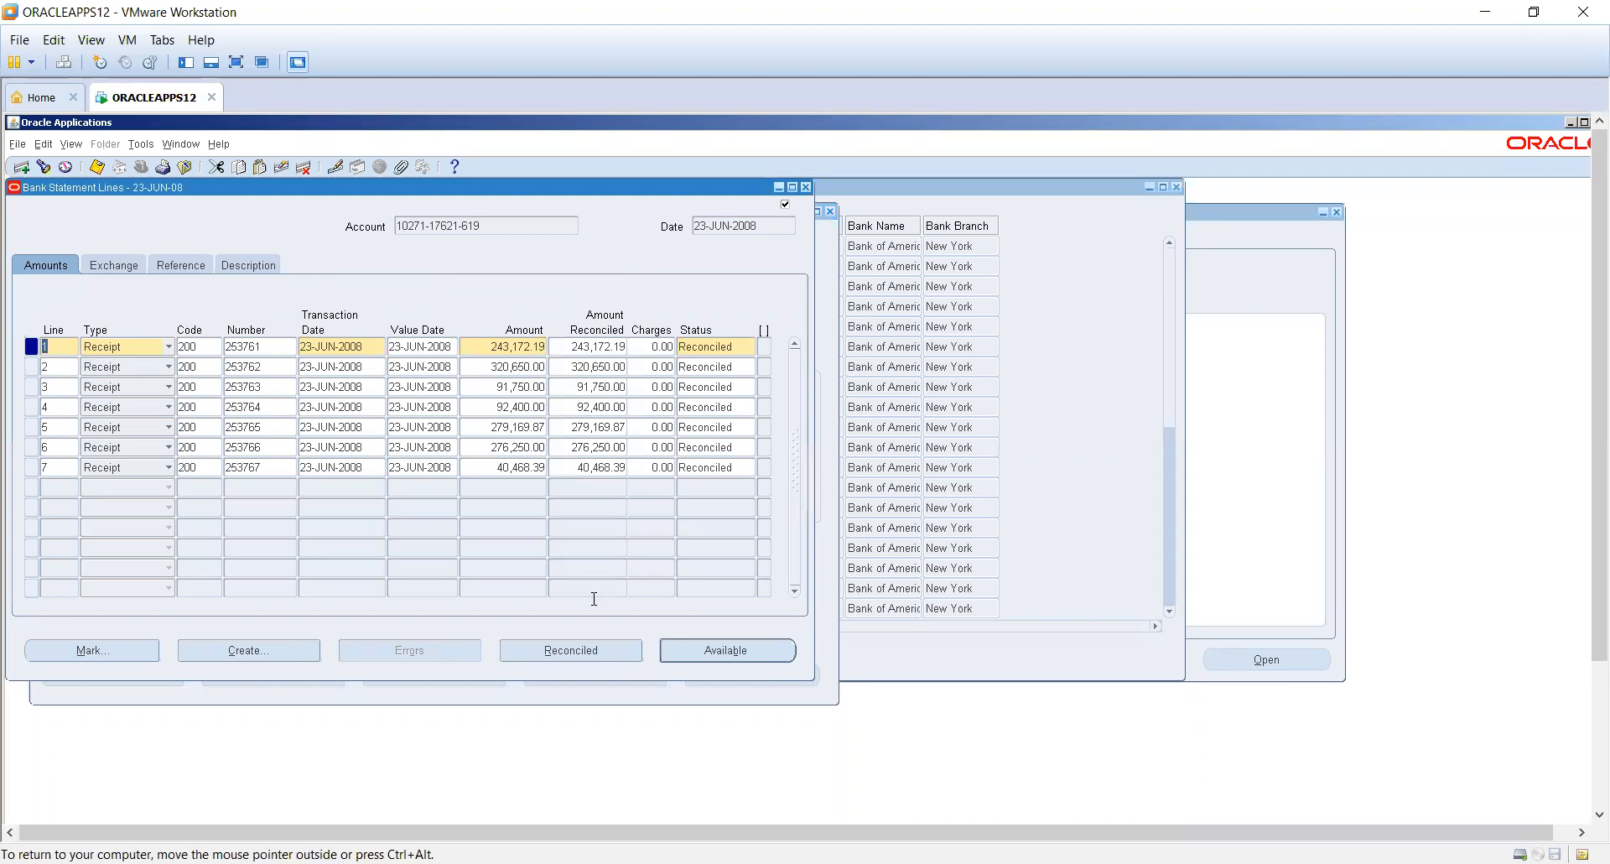
- Unreconcile the receipt on line 7 of the 23-JUN-08 statement, entering a GL date in an open period, and return to the lines
{"action": "left_click", "coordinate": [706, 465]}
{"action": "left_click", "coordinate": [598, 653]}
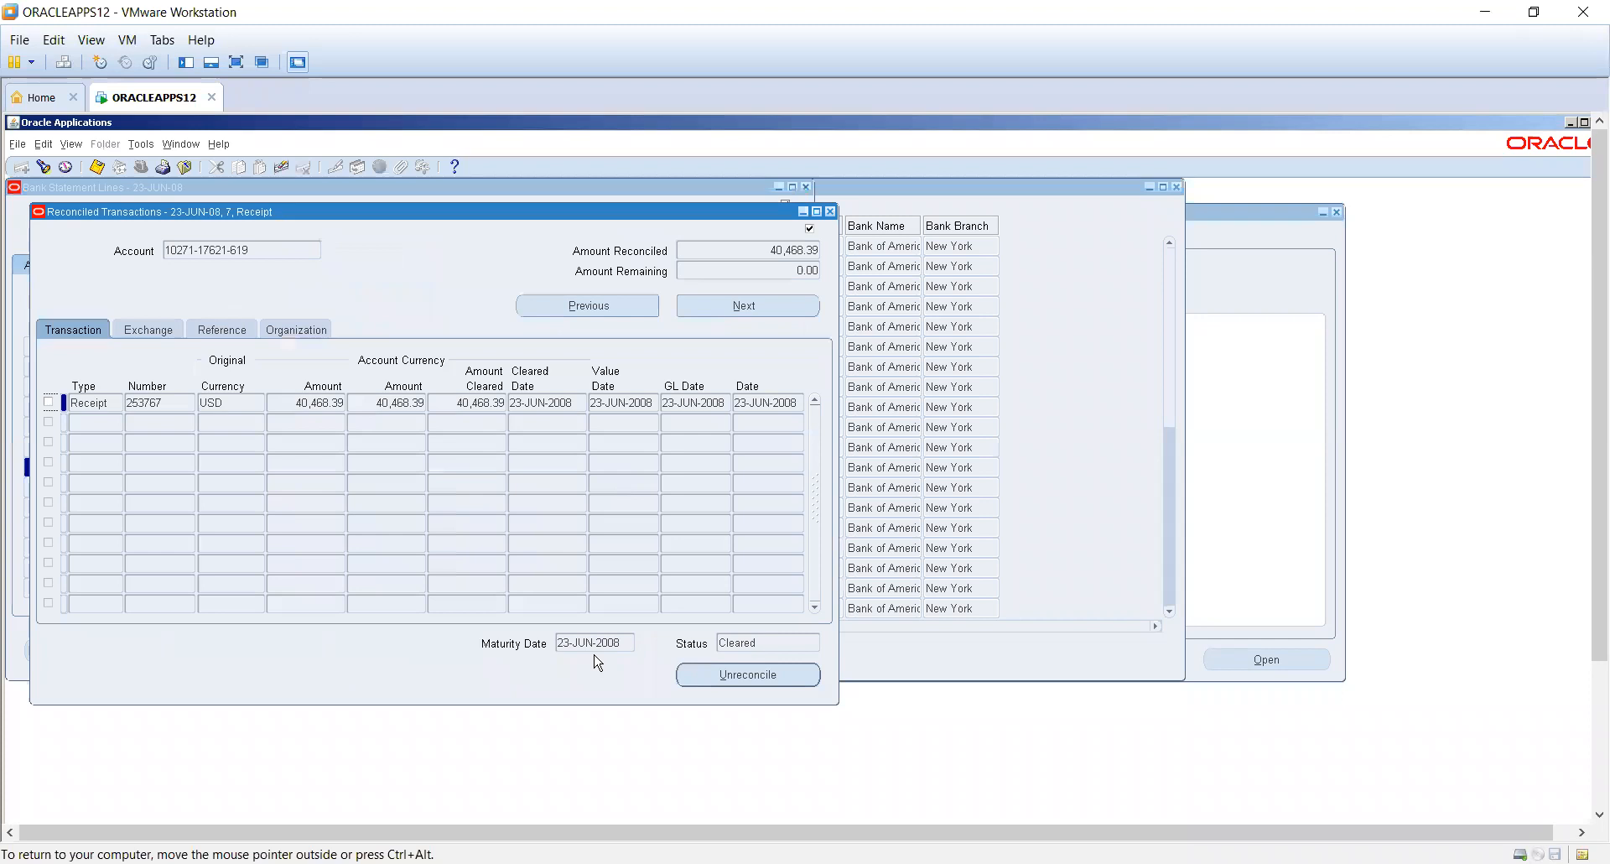
{"action": "left_click", "coordinate": [48, 401]}
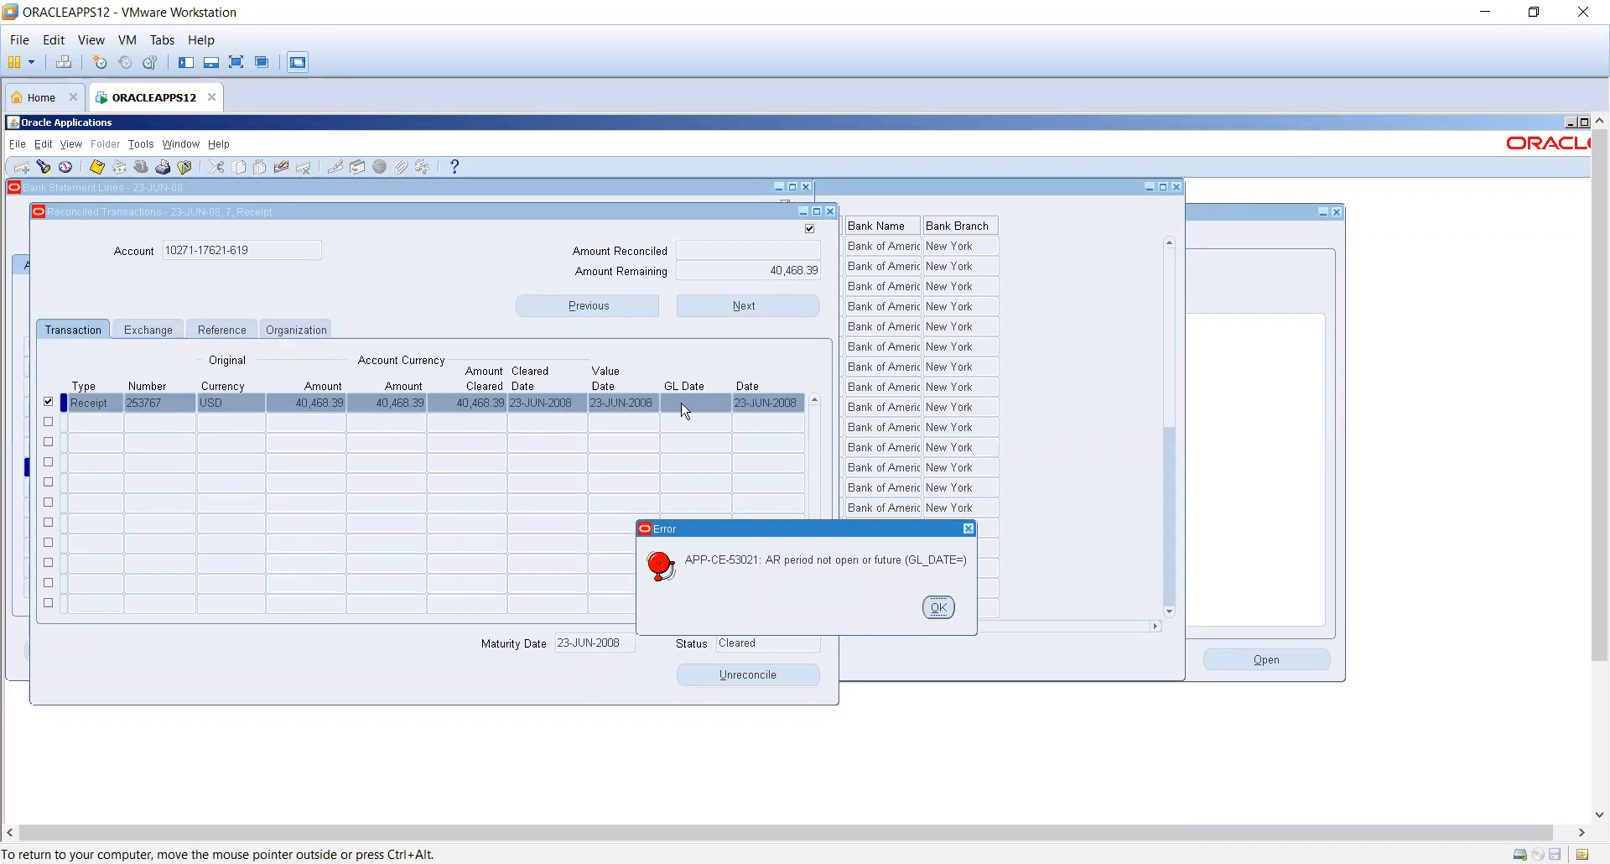
{"action": "left_click", "coordinate": [939, 608]}
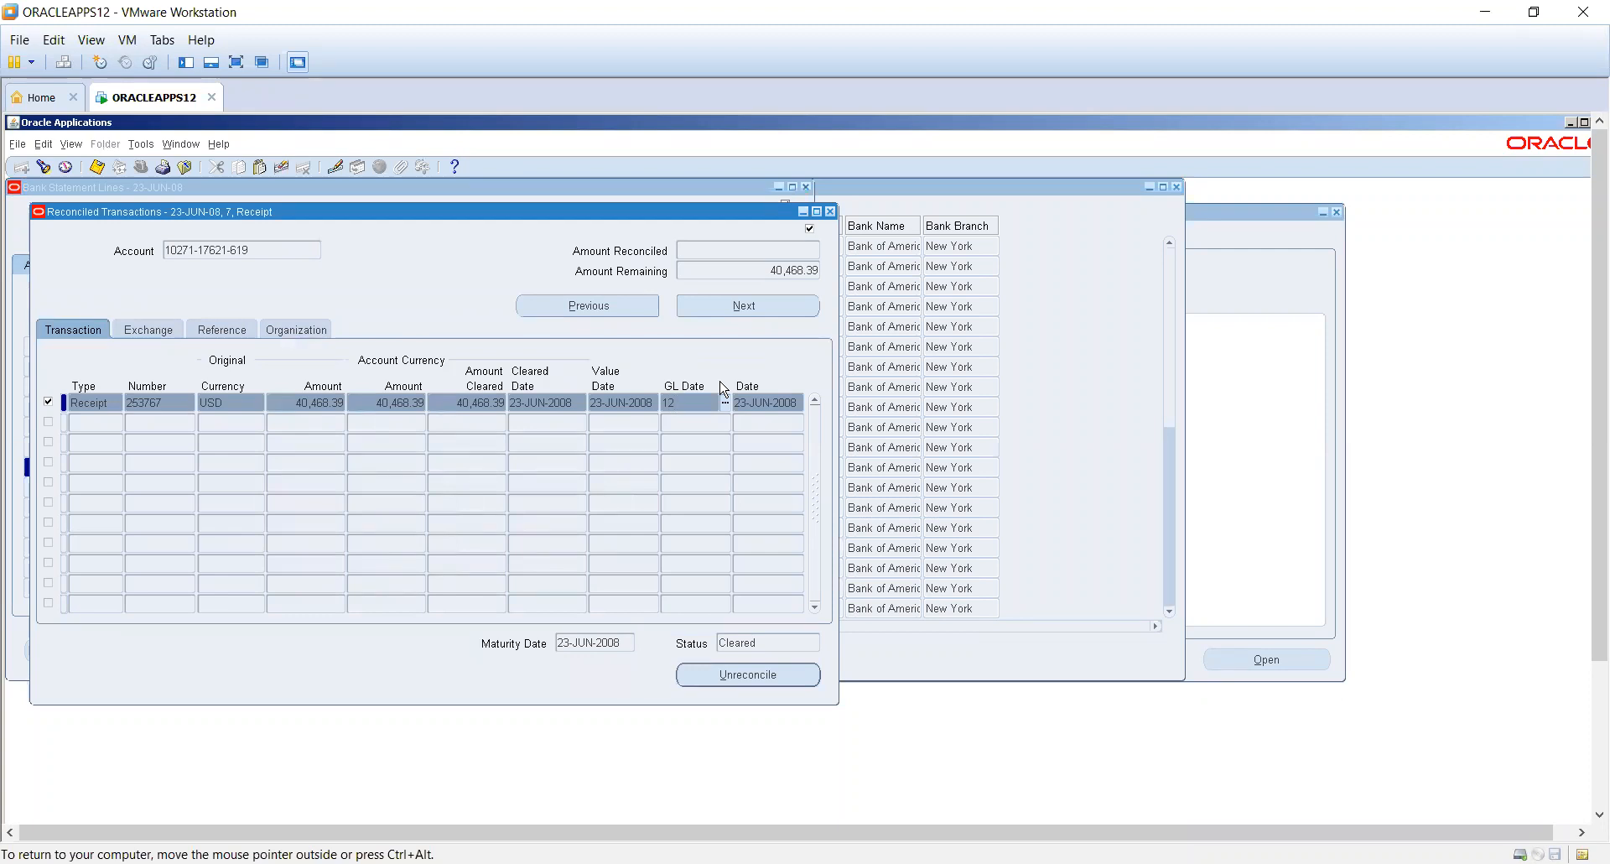
{"action": "key", "text": "Tab"}
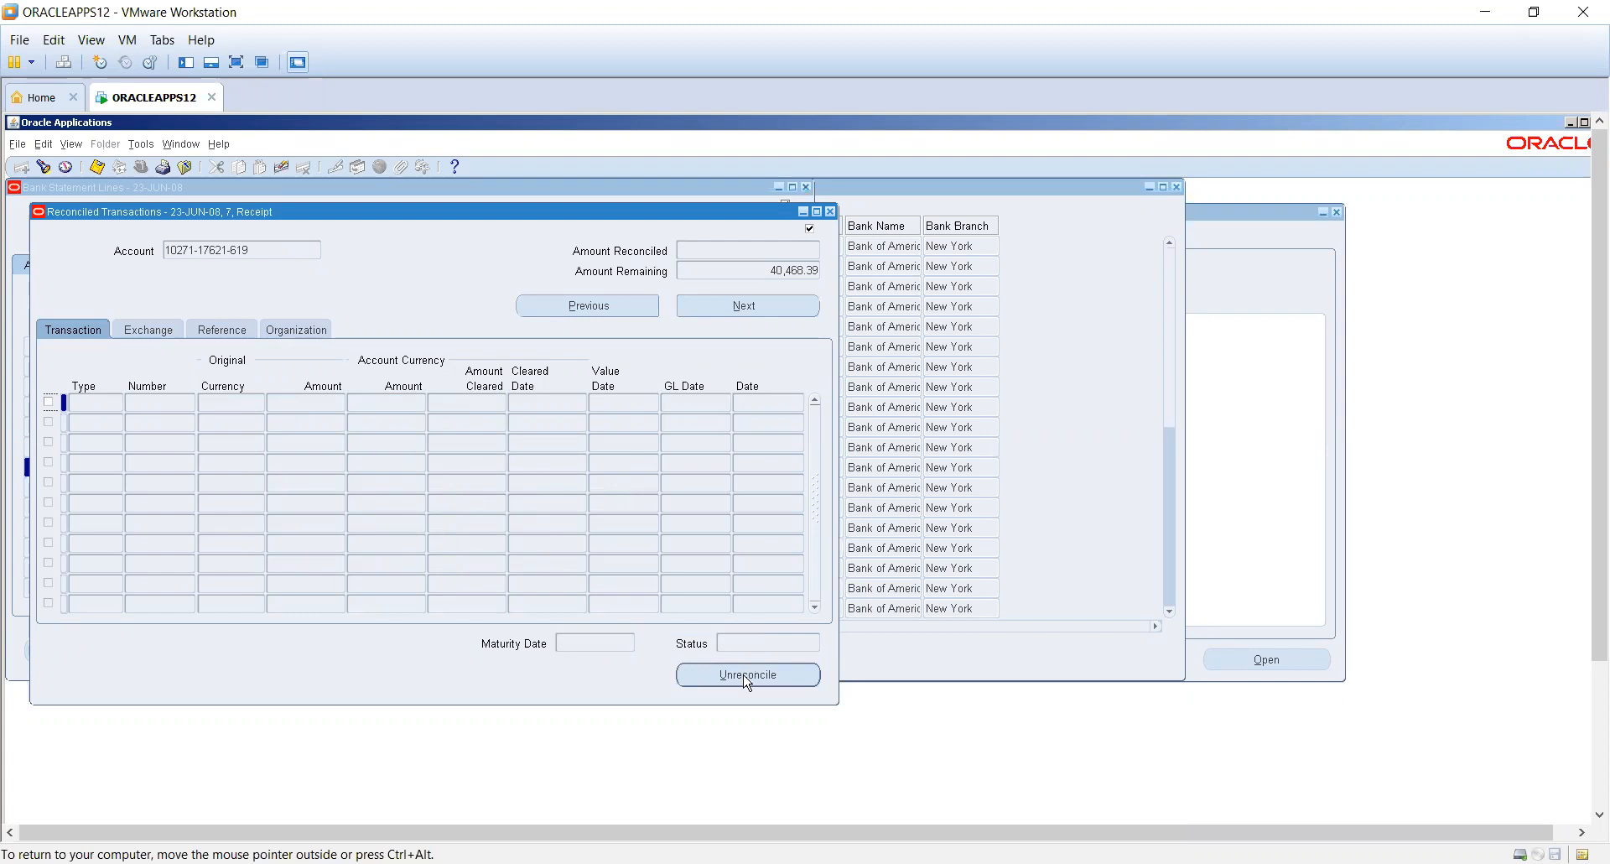
{"action": "left_click", "coordinate": [747, 680]}
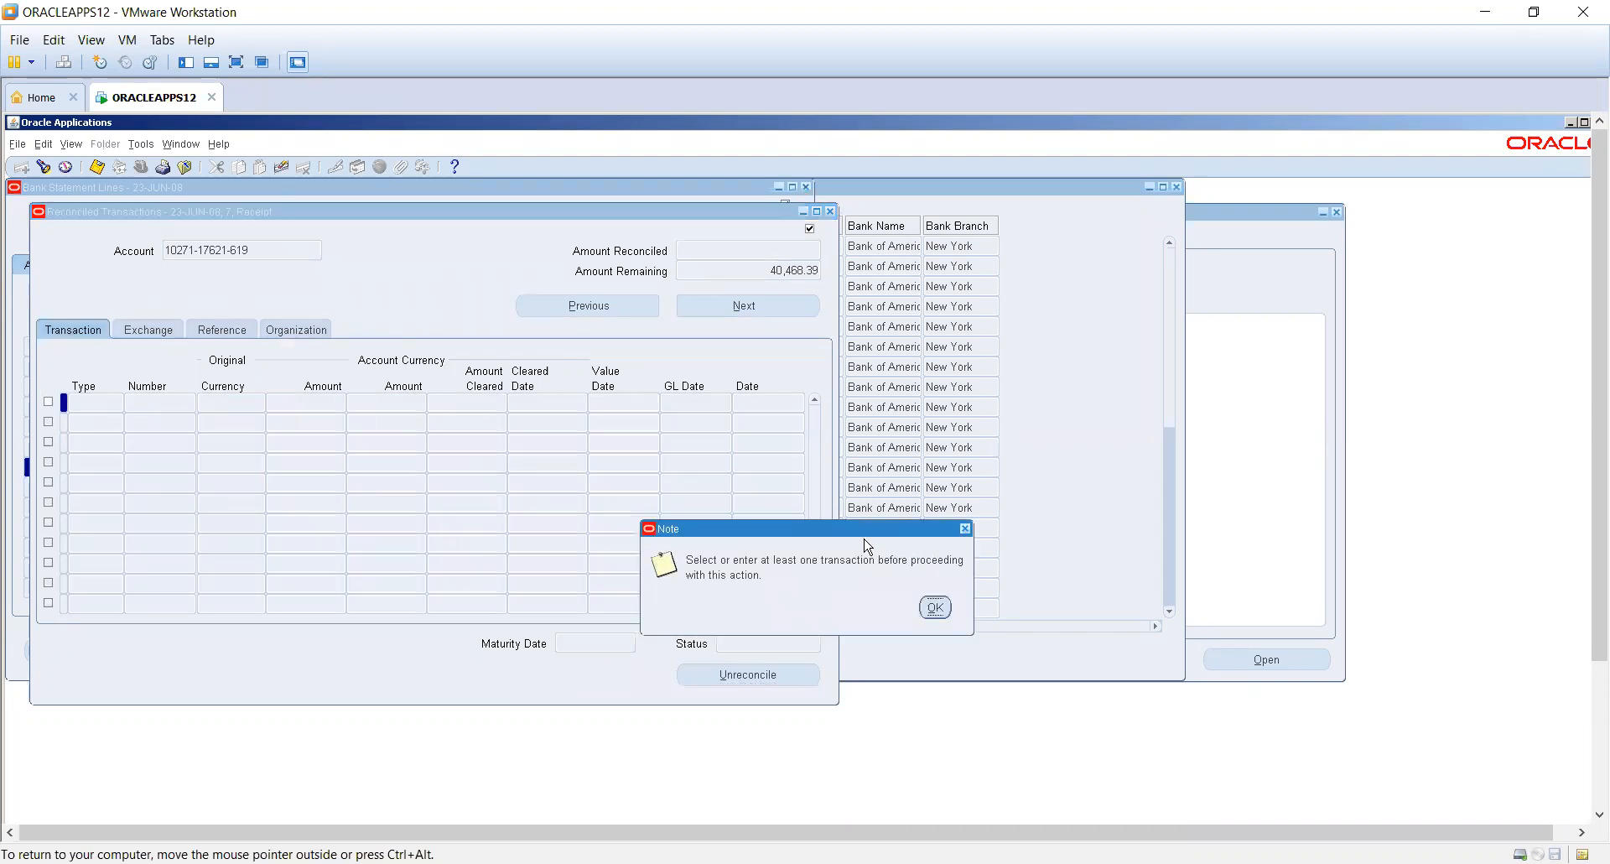
{"action": "left_click", "coordinate": [935, 607]}
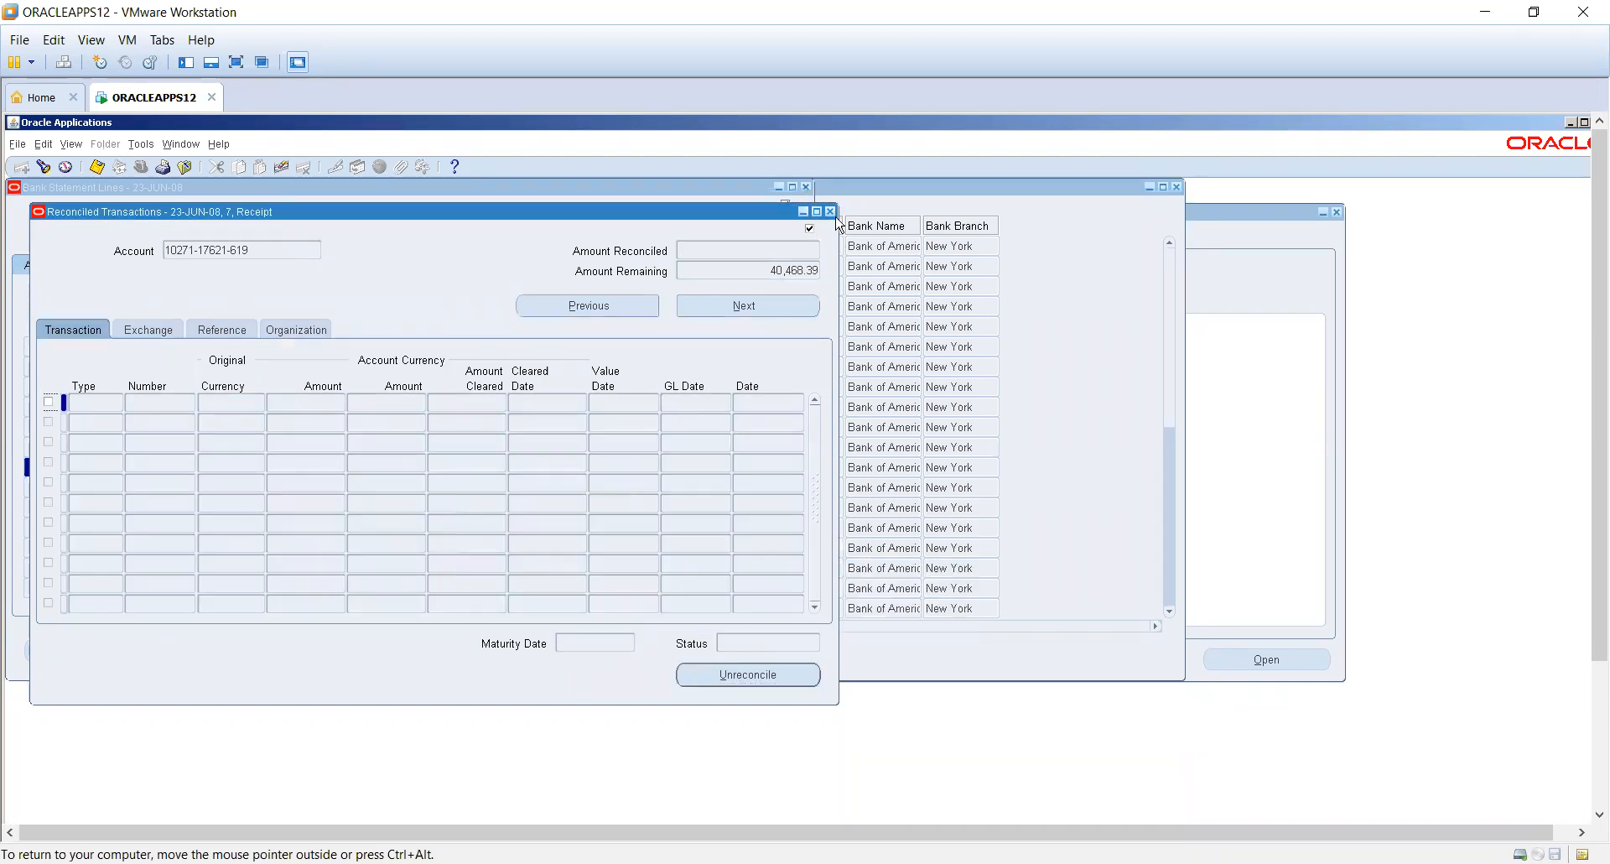
{"action": "left_click", "coordinate": [830, 212]}
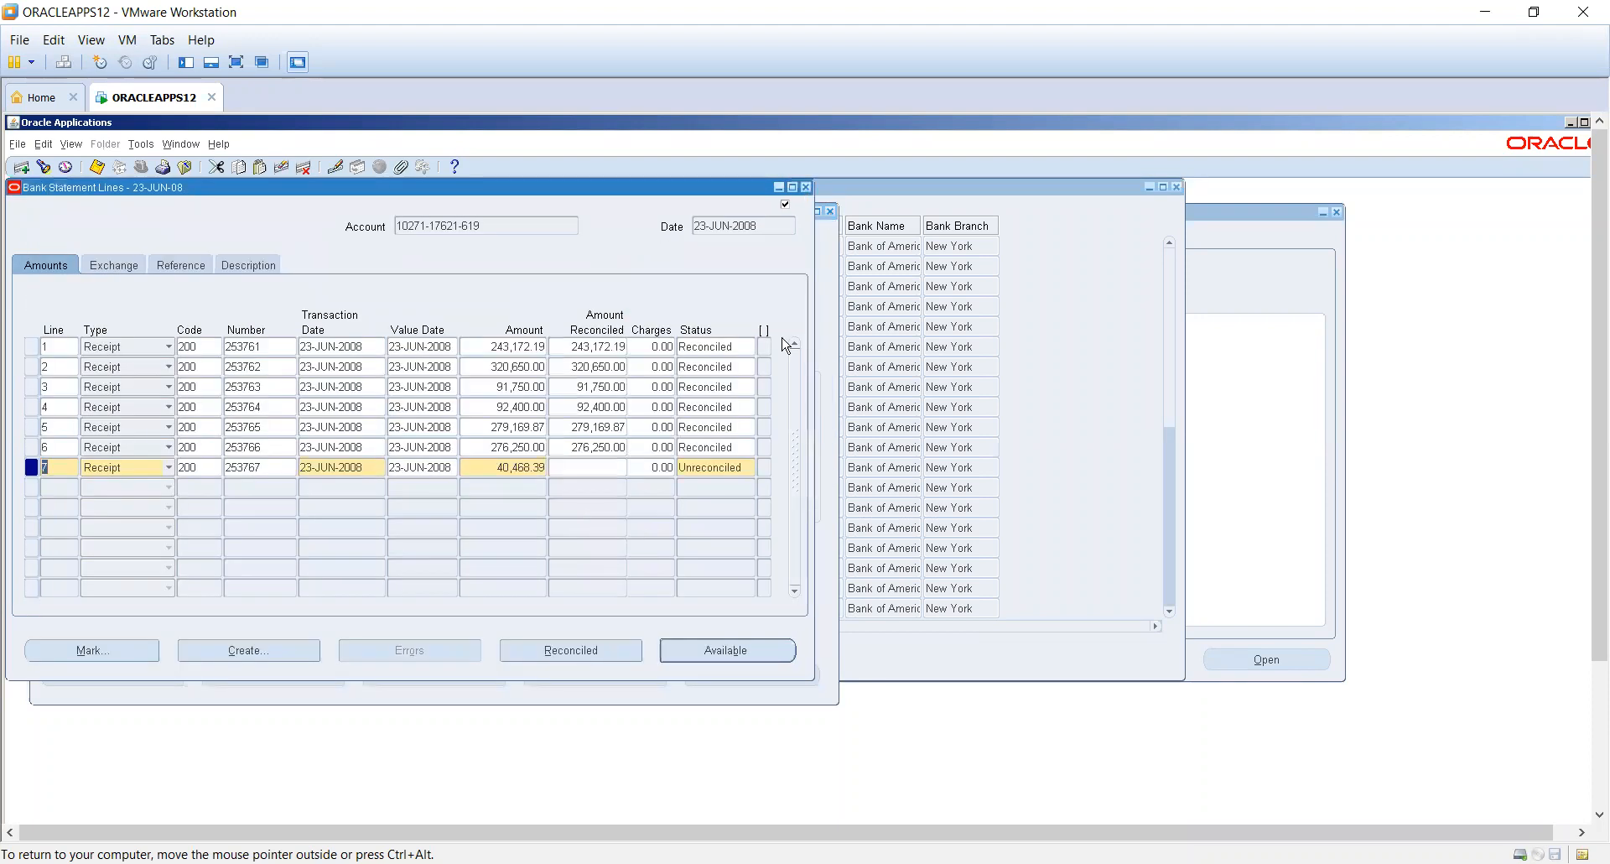
- Unreconcile the receipt on line 6 of the 23-JUN-08 statement, supplying a new GL date, and return to the lines
{"action": "left_click", "coordinate": [723, 445]}
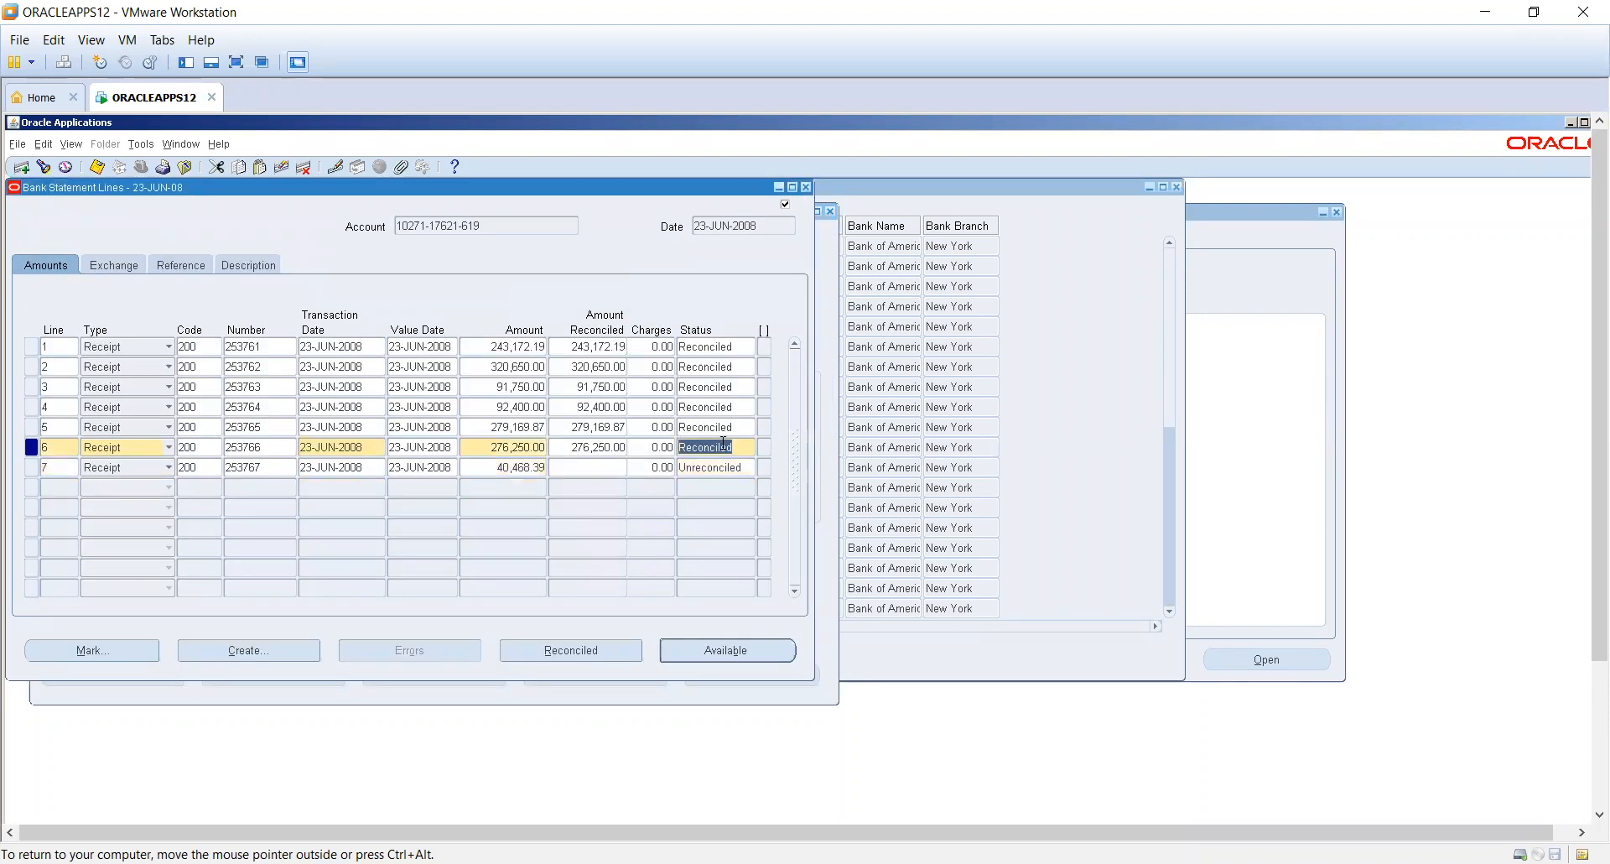
{"action": "left_click", "coordinate": [730, 653]}
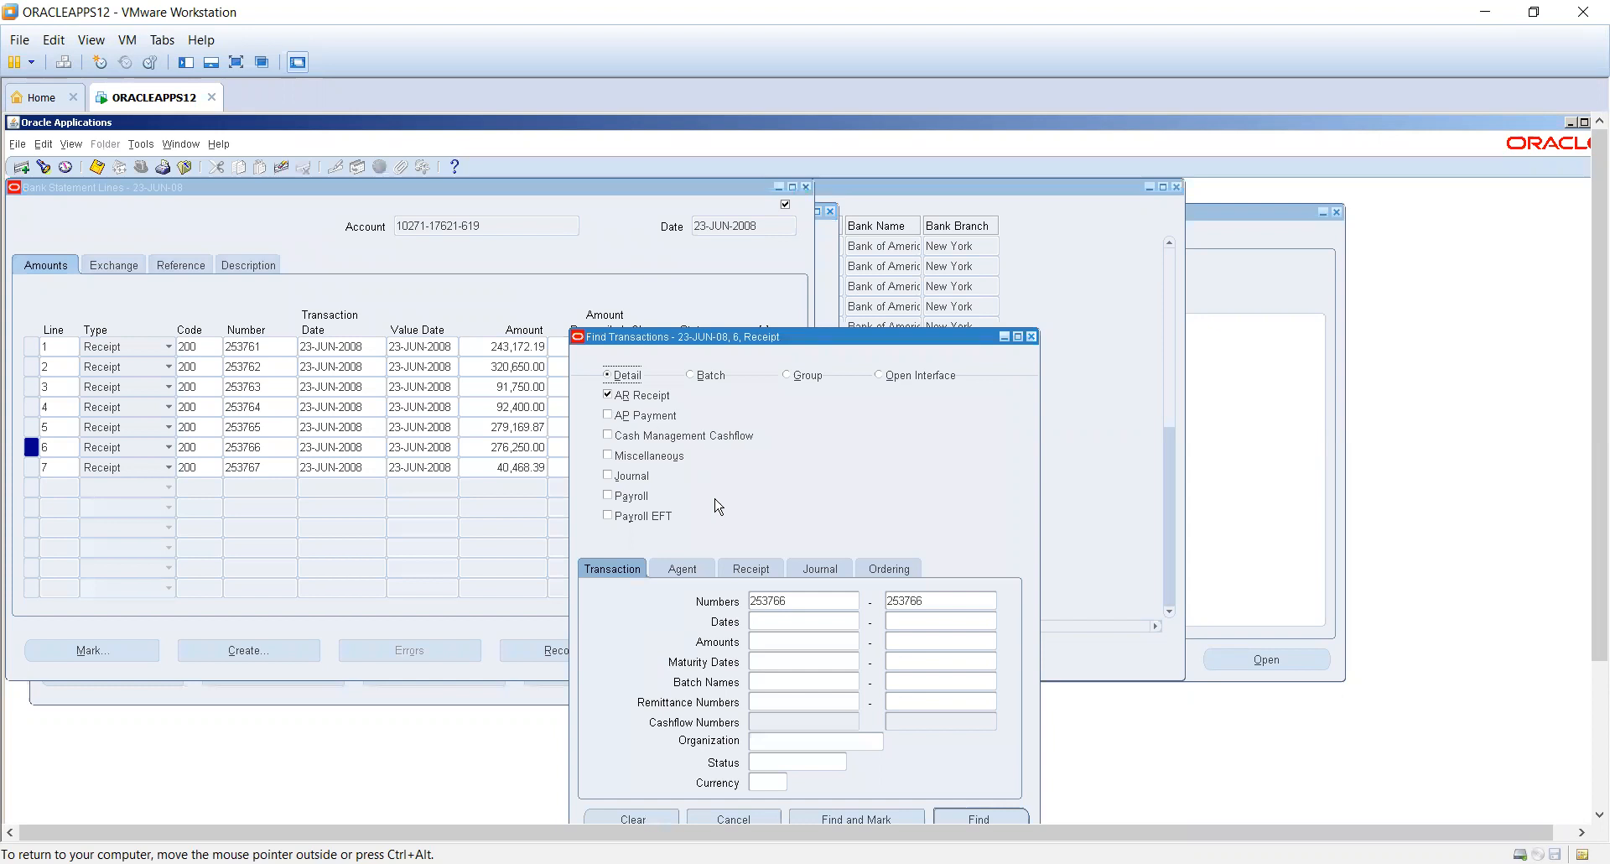
{"action": "left_click", "coordinate": [1031, 338]}
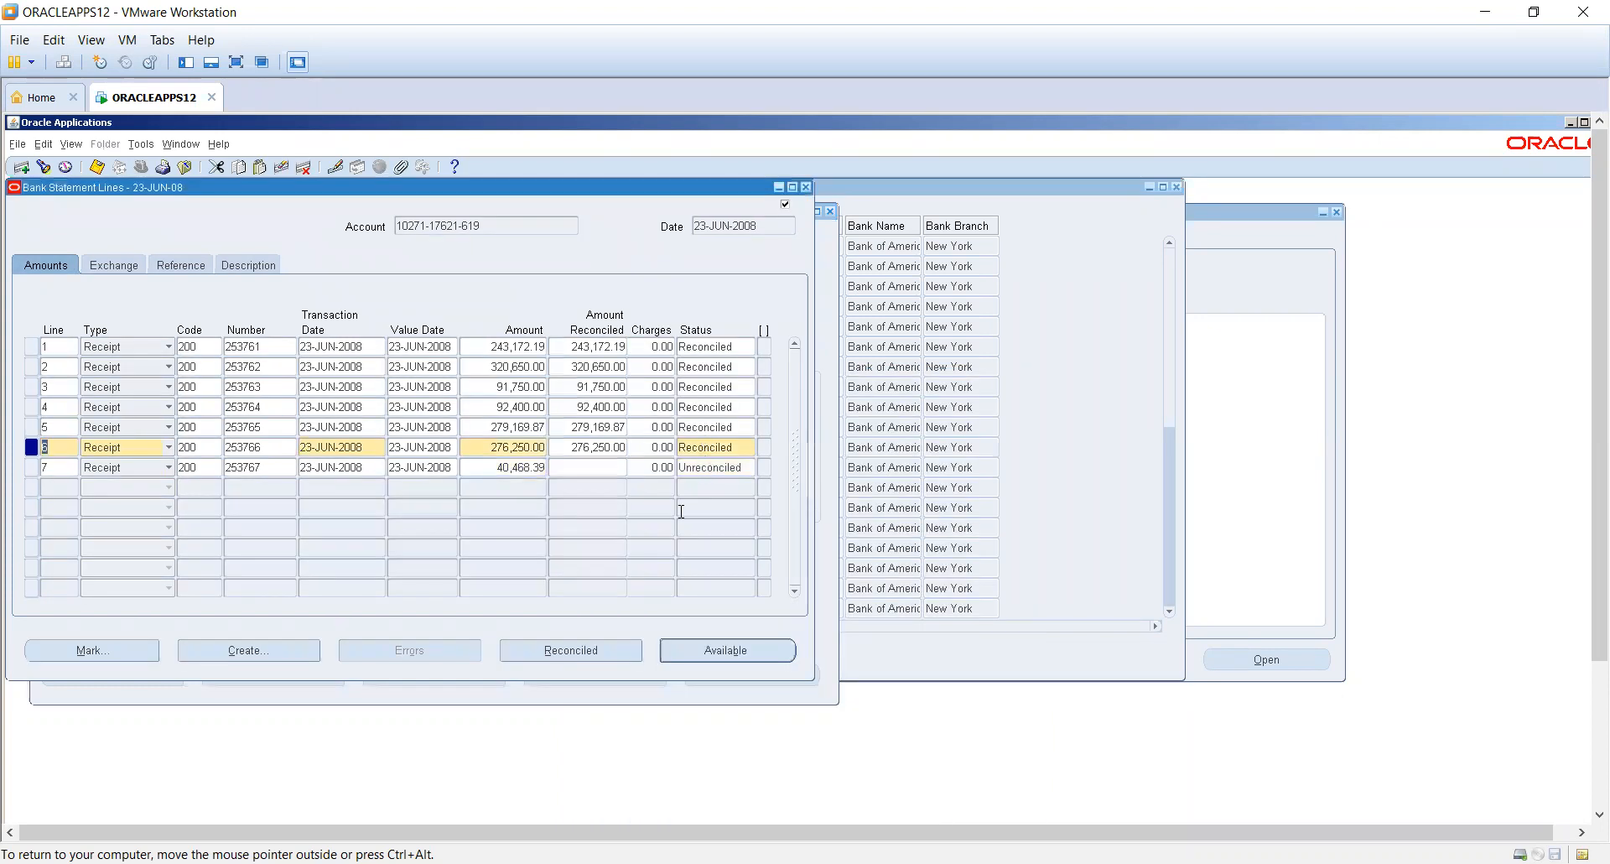
{"action": "left_click", "coordinate": [607, 654]}
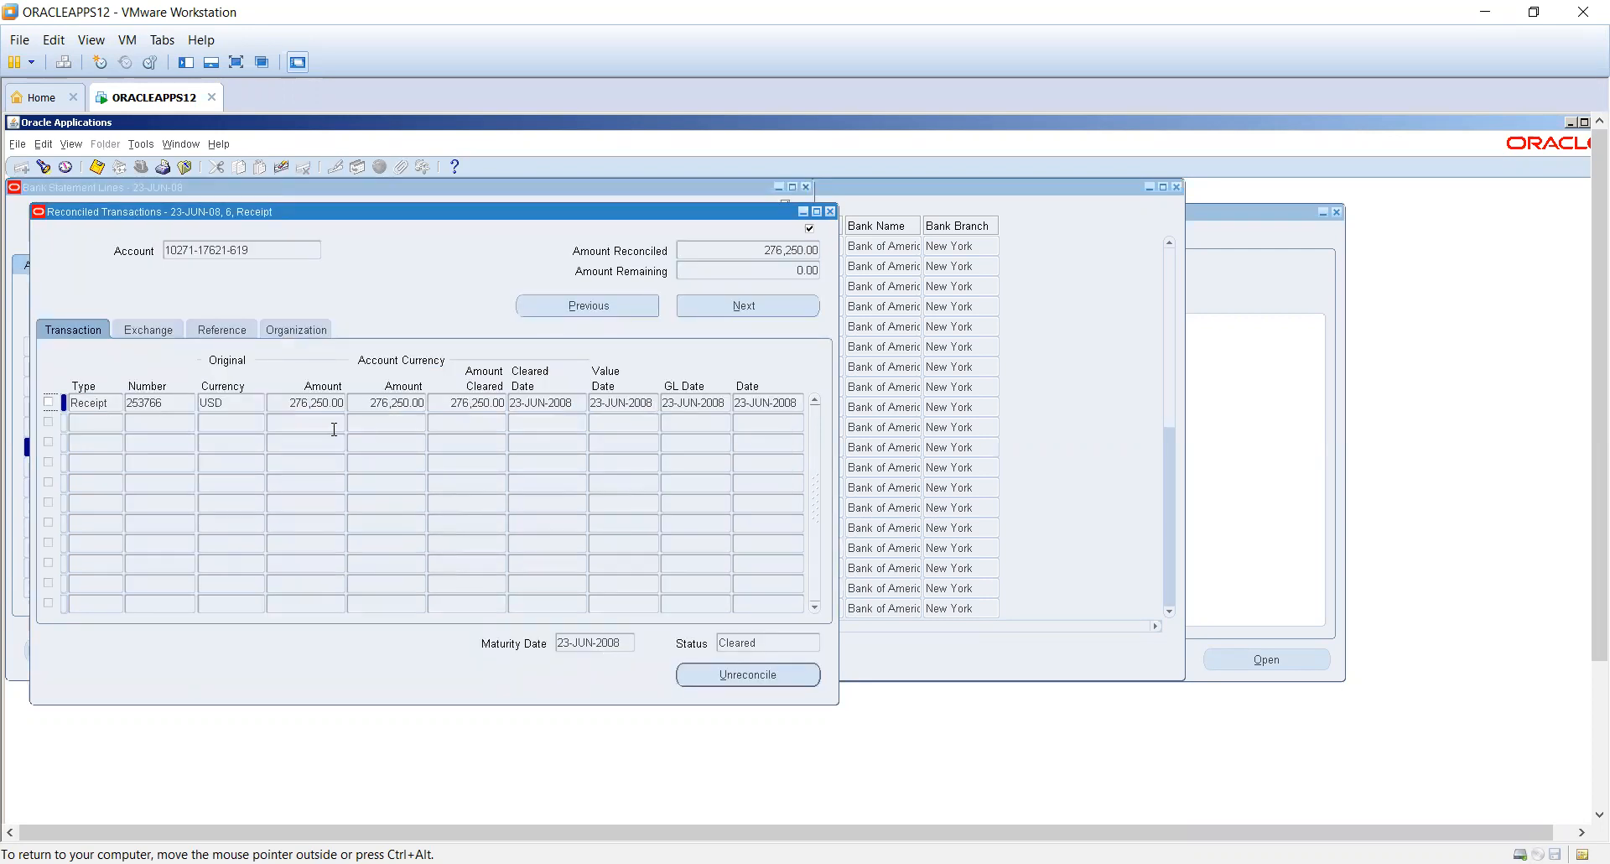
{"action": "left_click", "coordinate": [48, 402]}
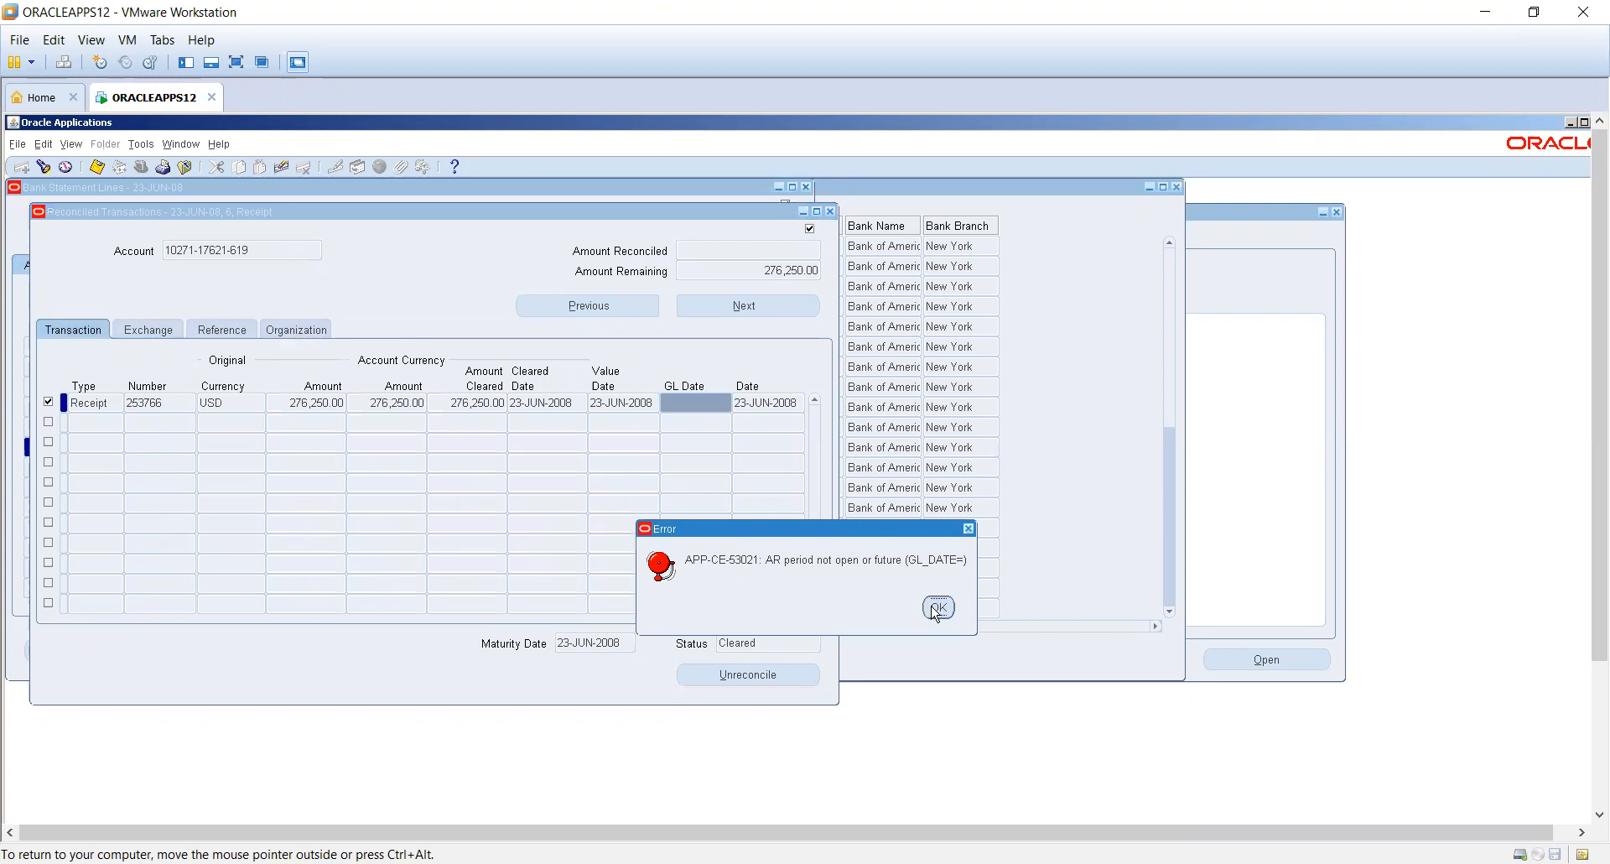
{"action": "left_click", "coordinate": [937, 608]}
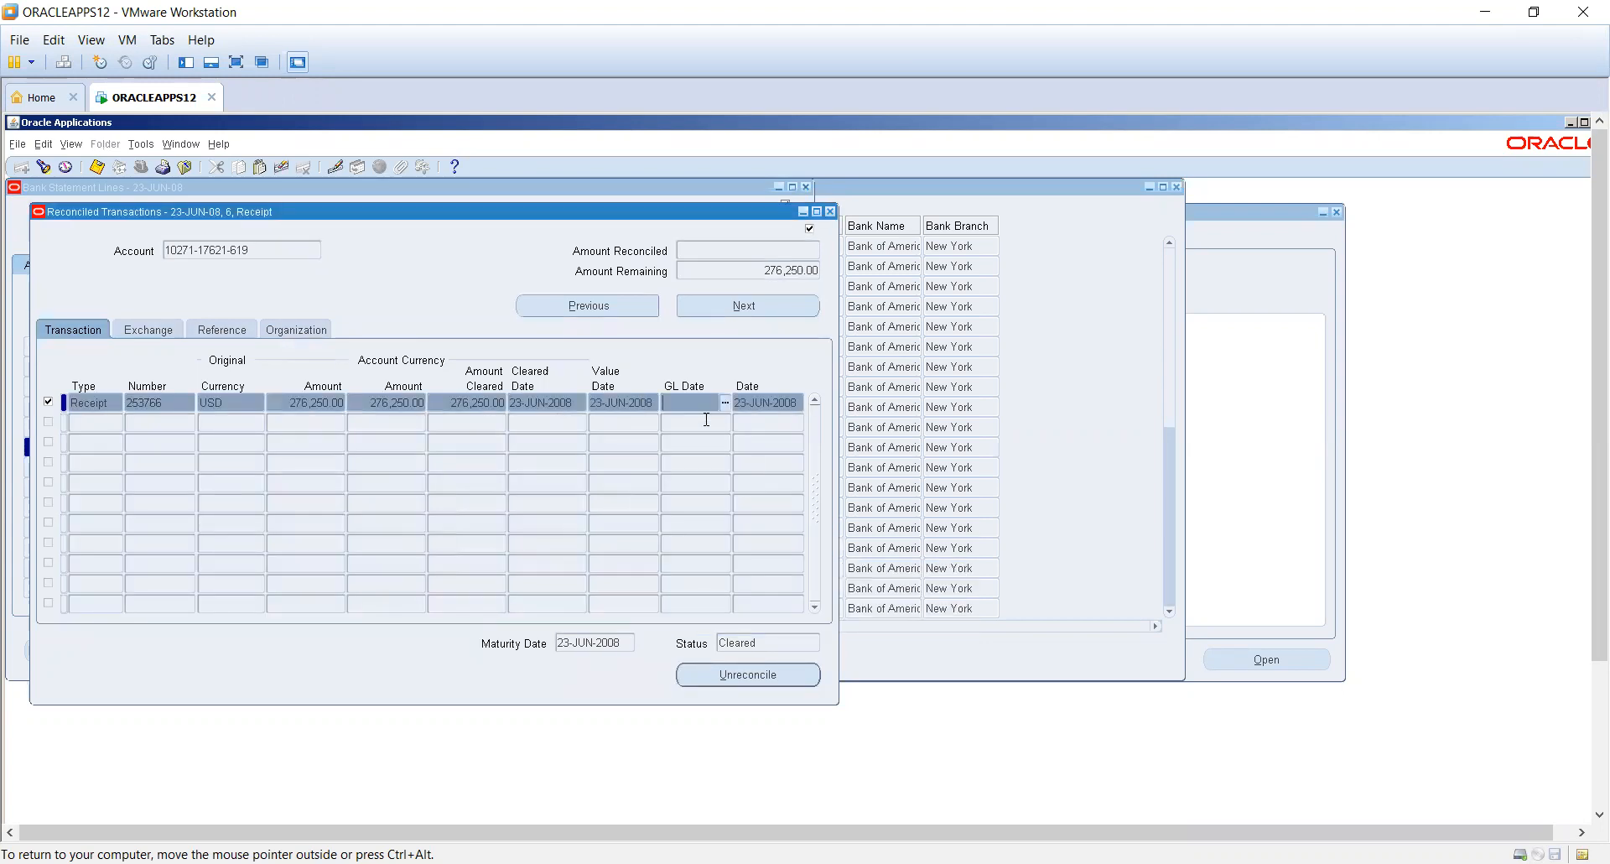
{"action": "key", "text": "Tab"}
{"action": "key", "text": "ctrl+s"}
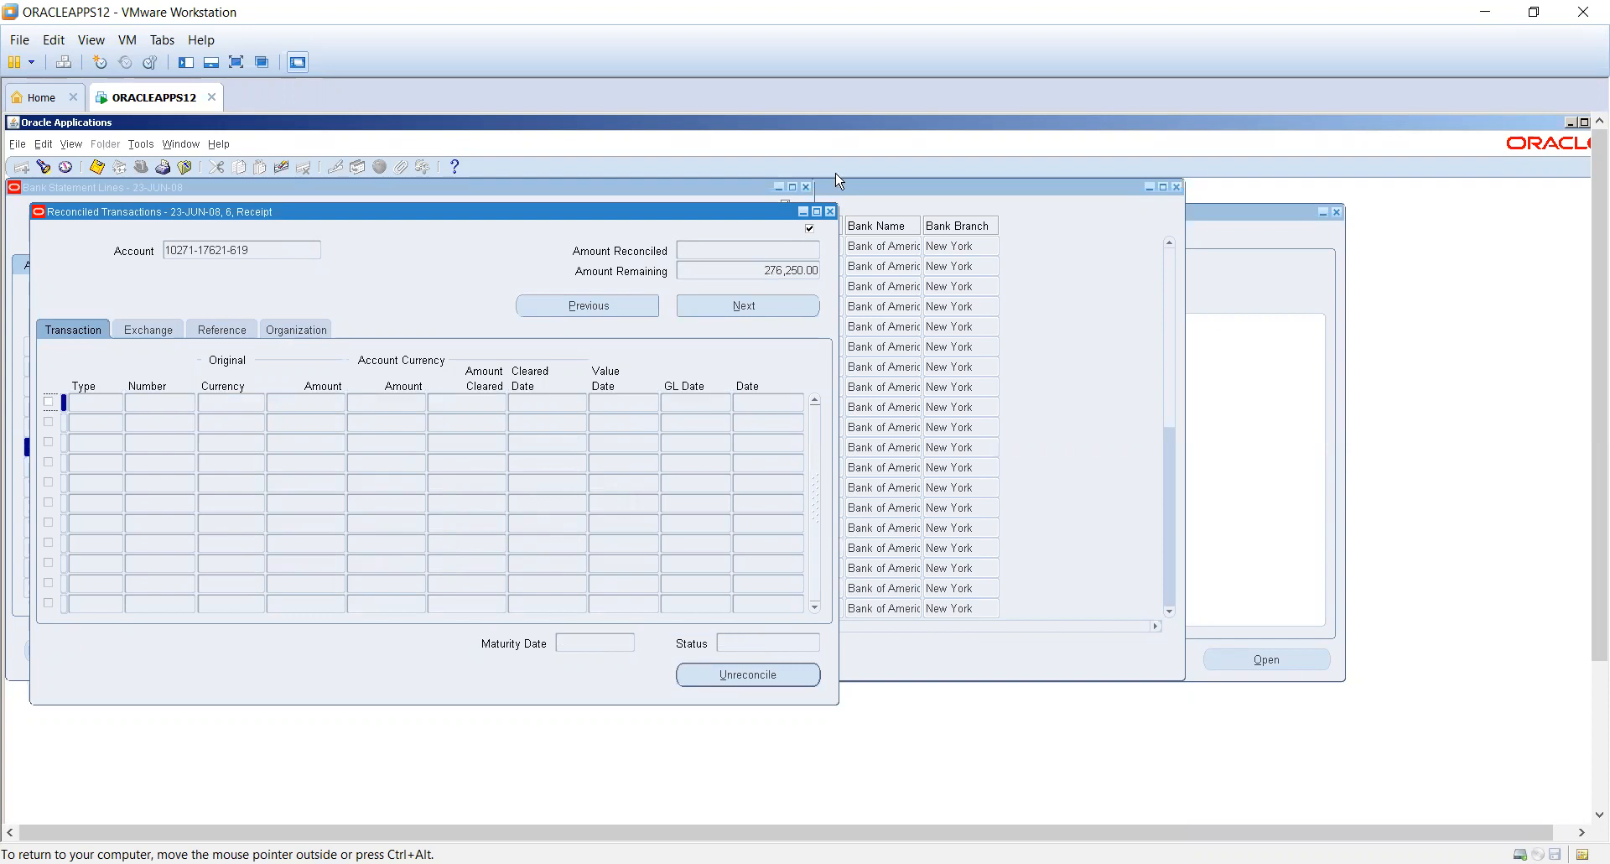
{"action": "left_click", "coordinate": [831, 212]}
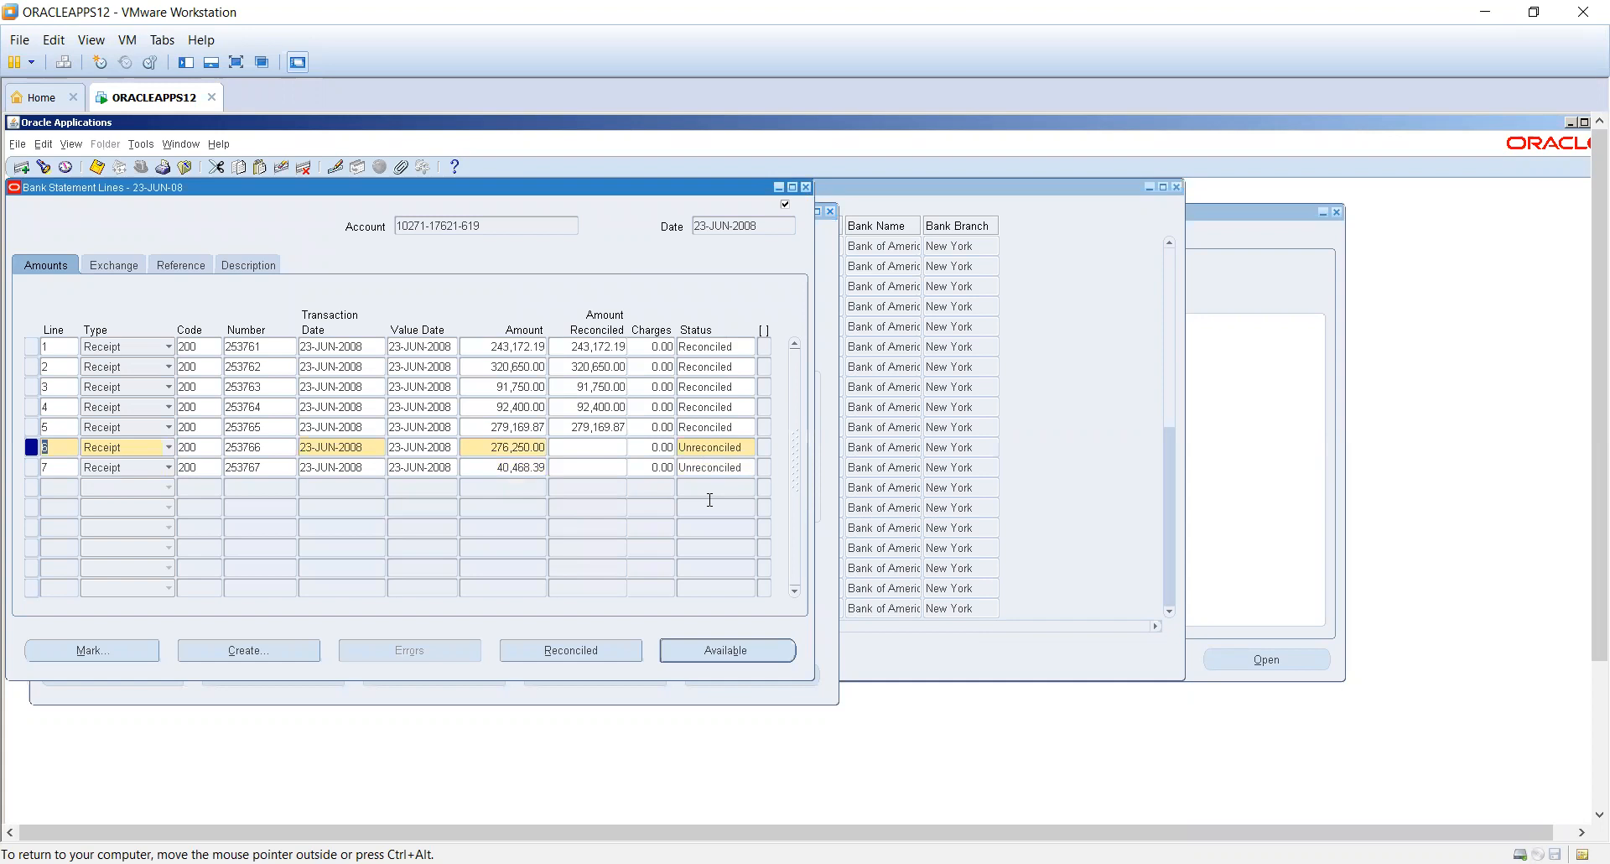
- Close the 23-JUN-08 statement's lines and header to return to the bank statement list
{"action": "left_click", "coordinate": [695, 442]}
{"action": "left_click", "coordinate": [807, 187]}
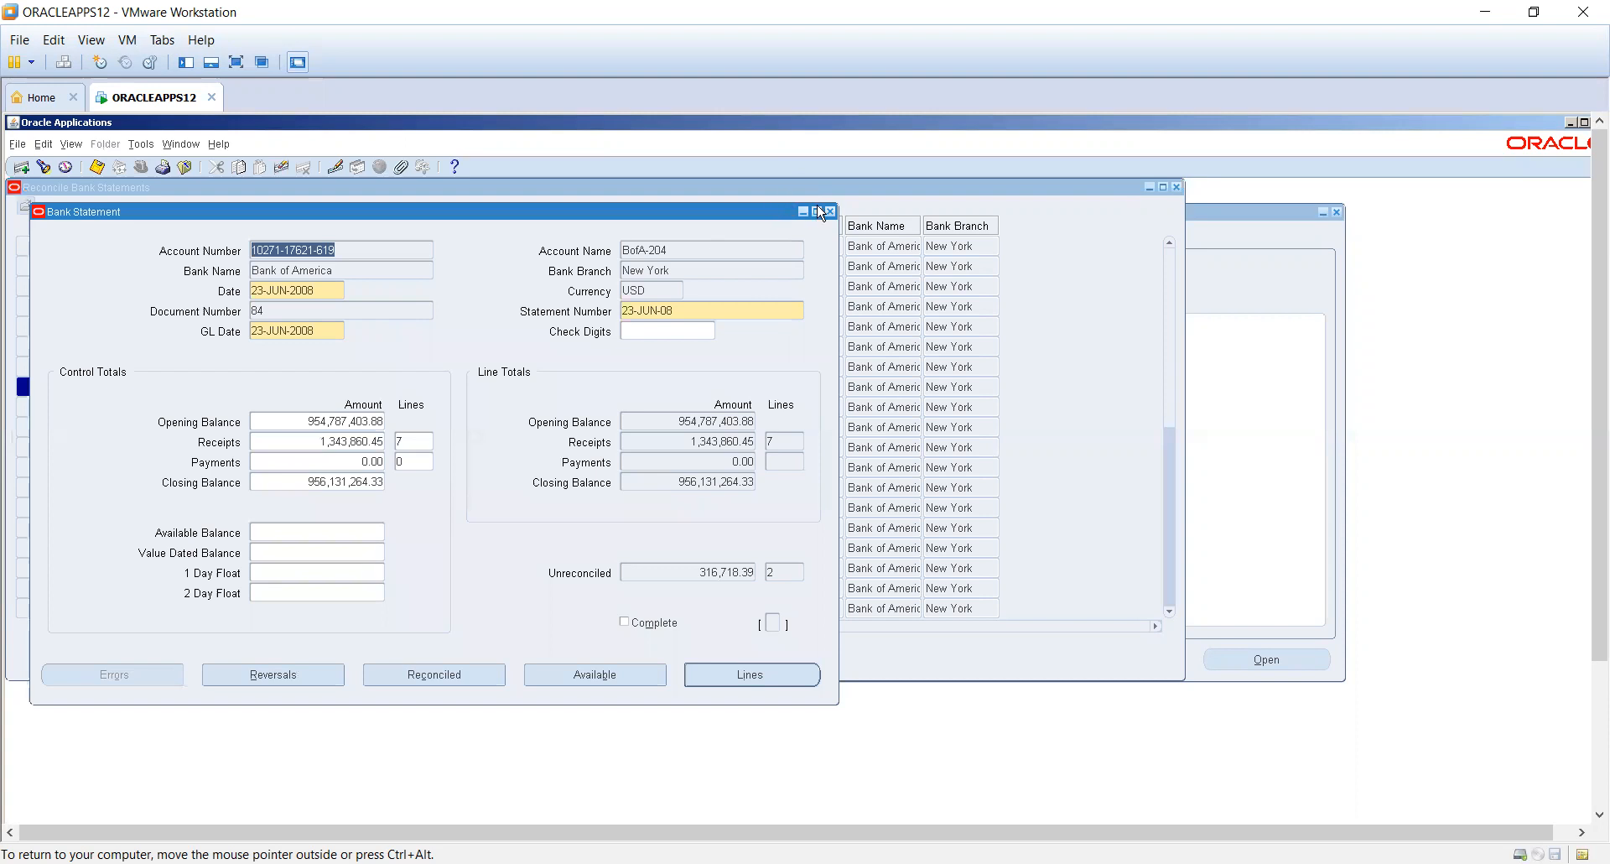
{"action": "left_click", "coordinate": [829, 212]}
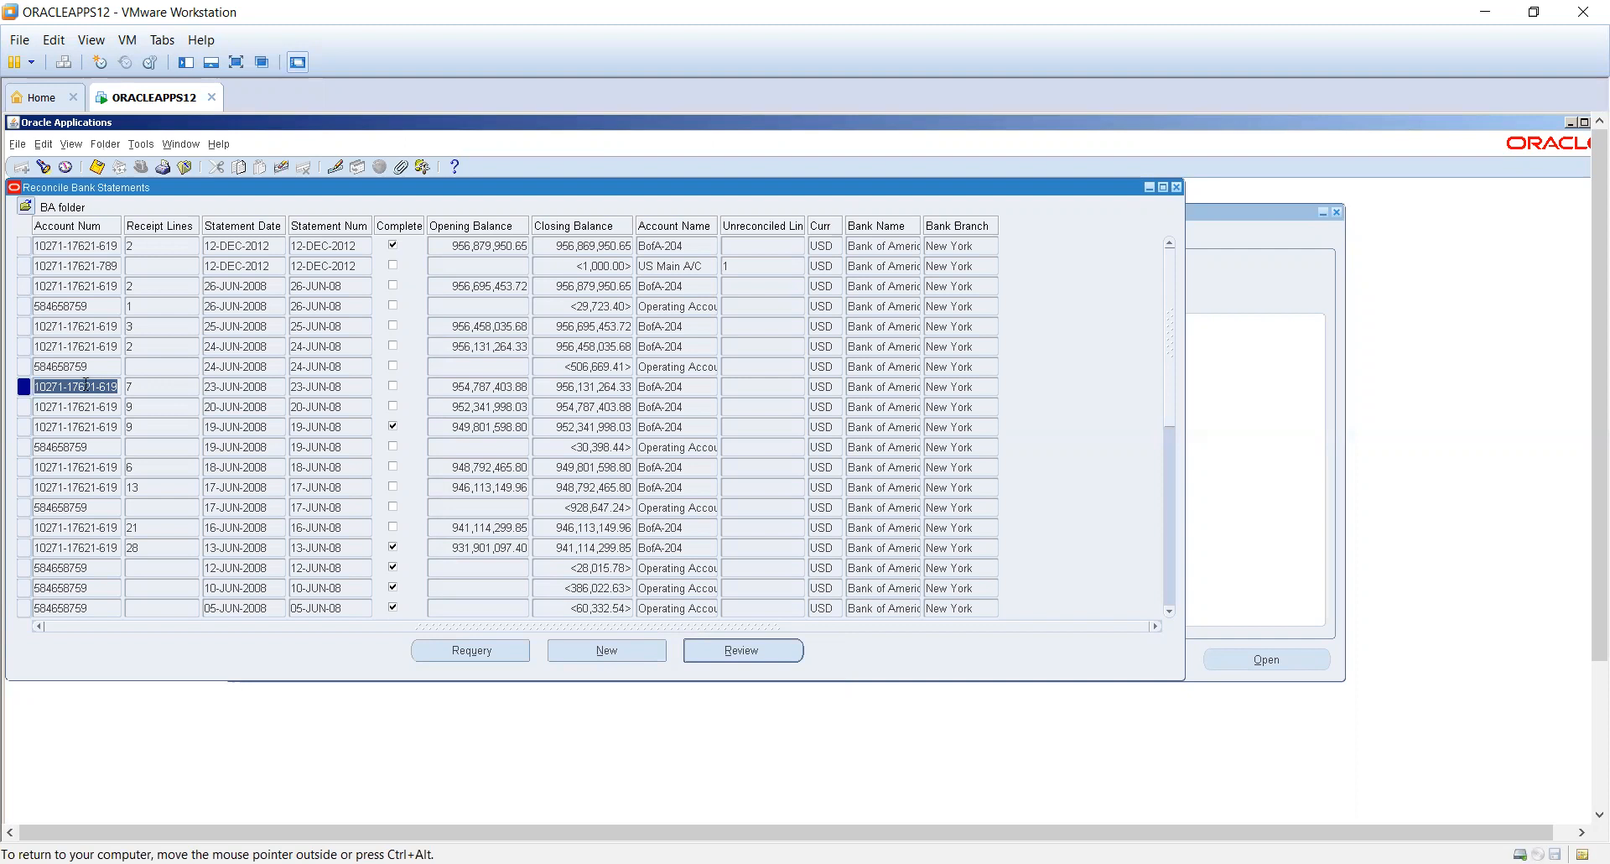
- Submit Automatic Reconciliation for the 23-JUN-08 statement with the Reconcile Only option and the Vision Operations operating unit
{"action": "left_click", "coordinate": [148, 149]}
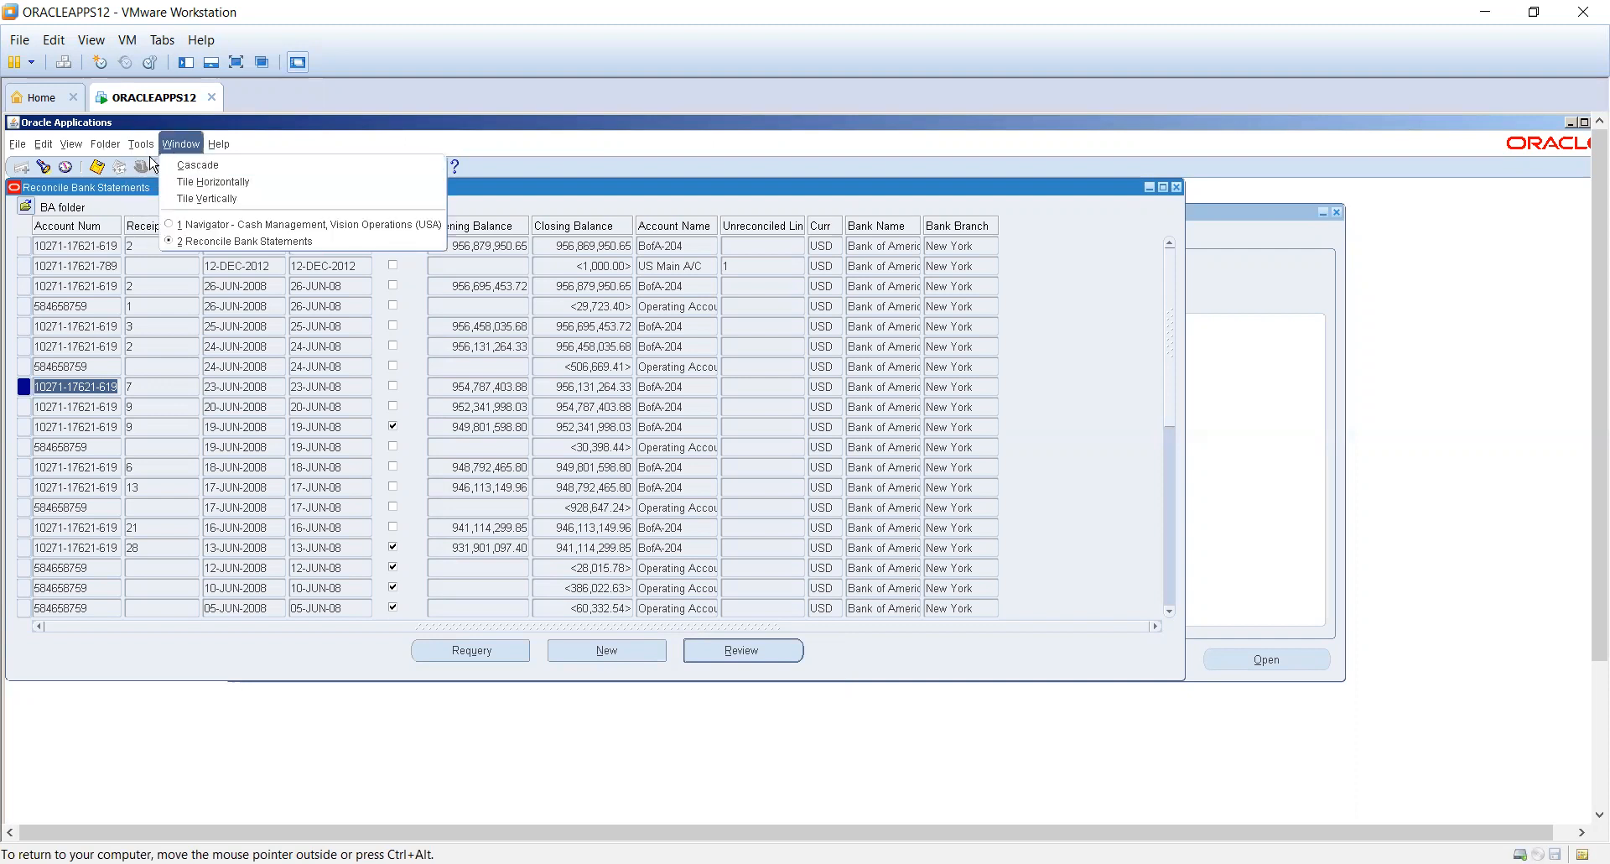
{"action": "left_click", "coordinate": [146, 152]}
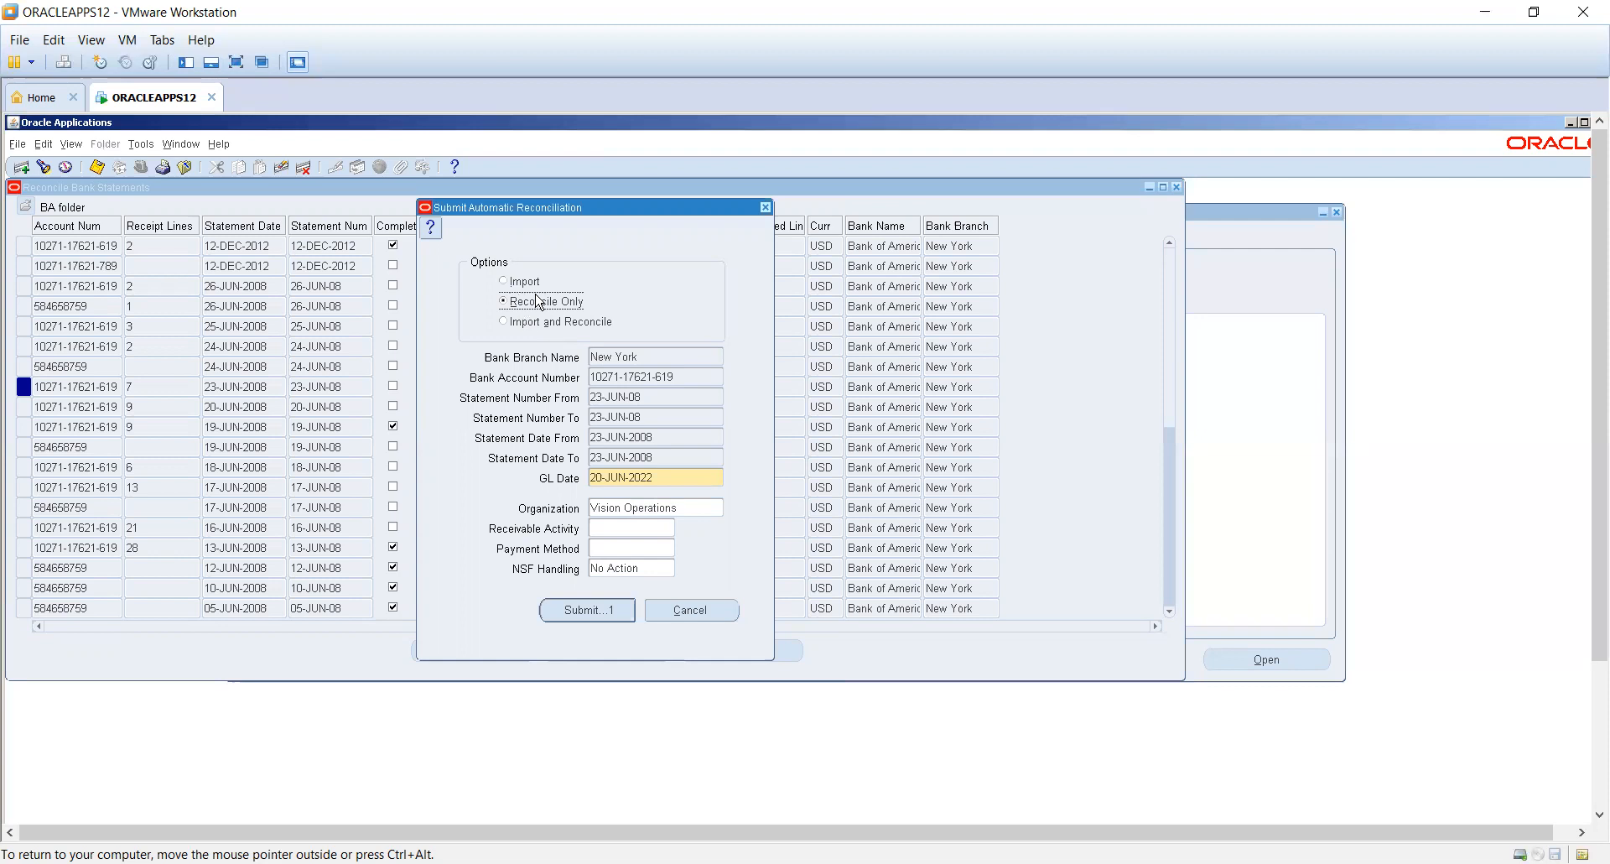
{"action": "left_click", "coordinate": [598, 609]}
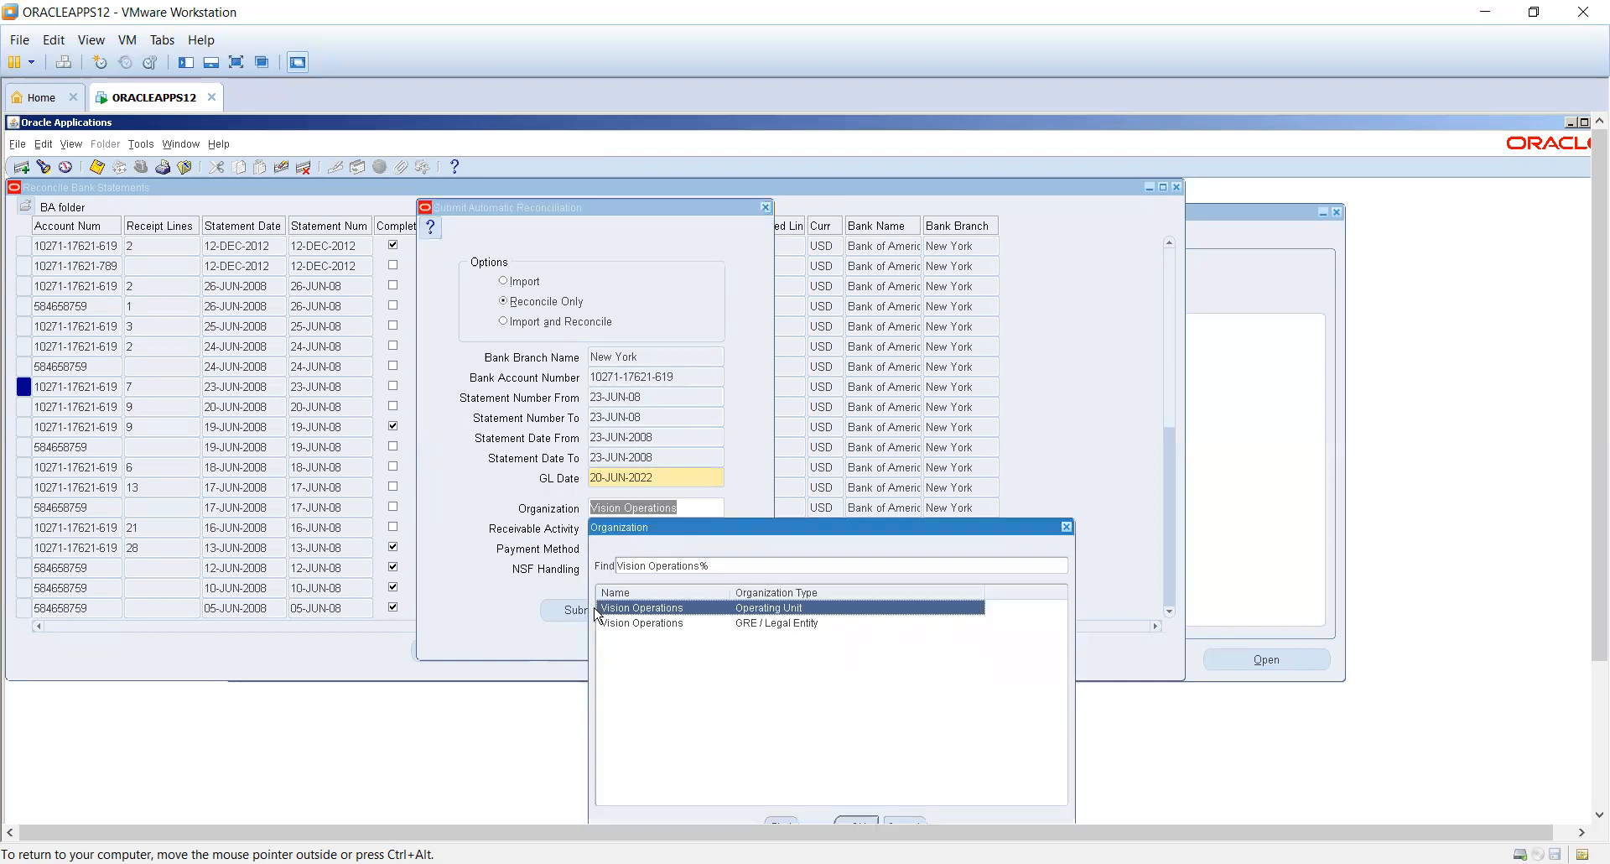
{"action": "double_click", "coordinate": [748, 607]}
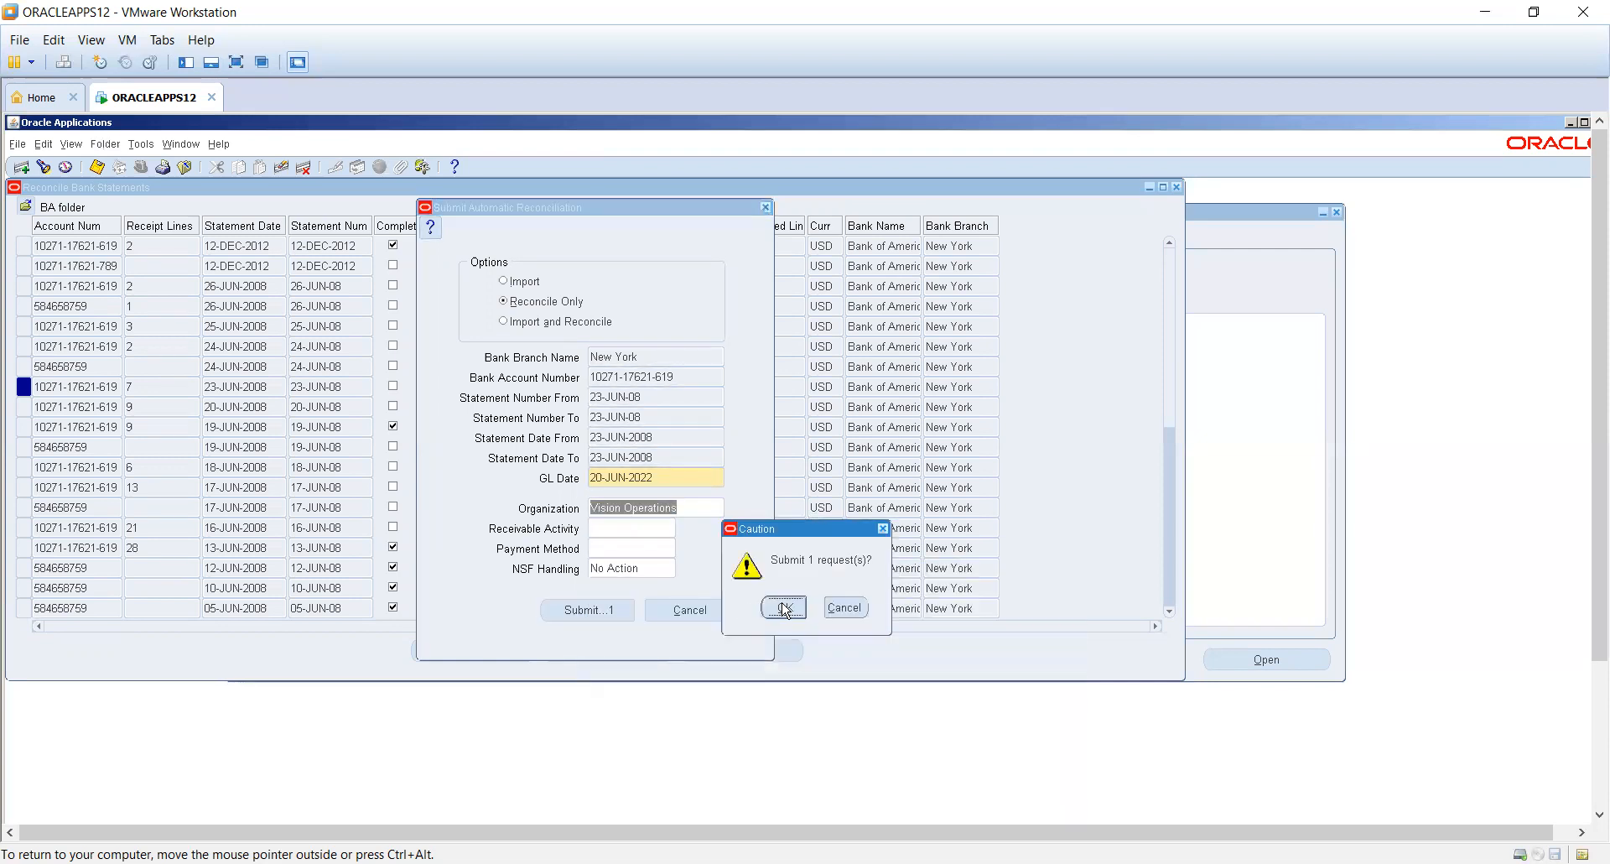
{"action": "left_click", "coordinate": [784, 605]}
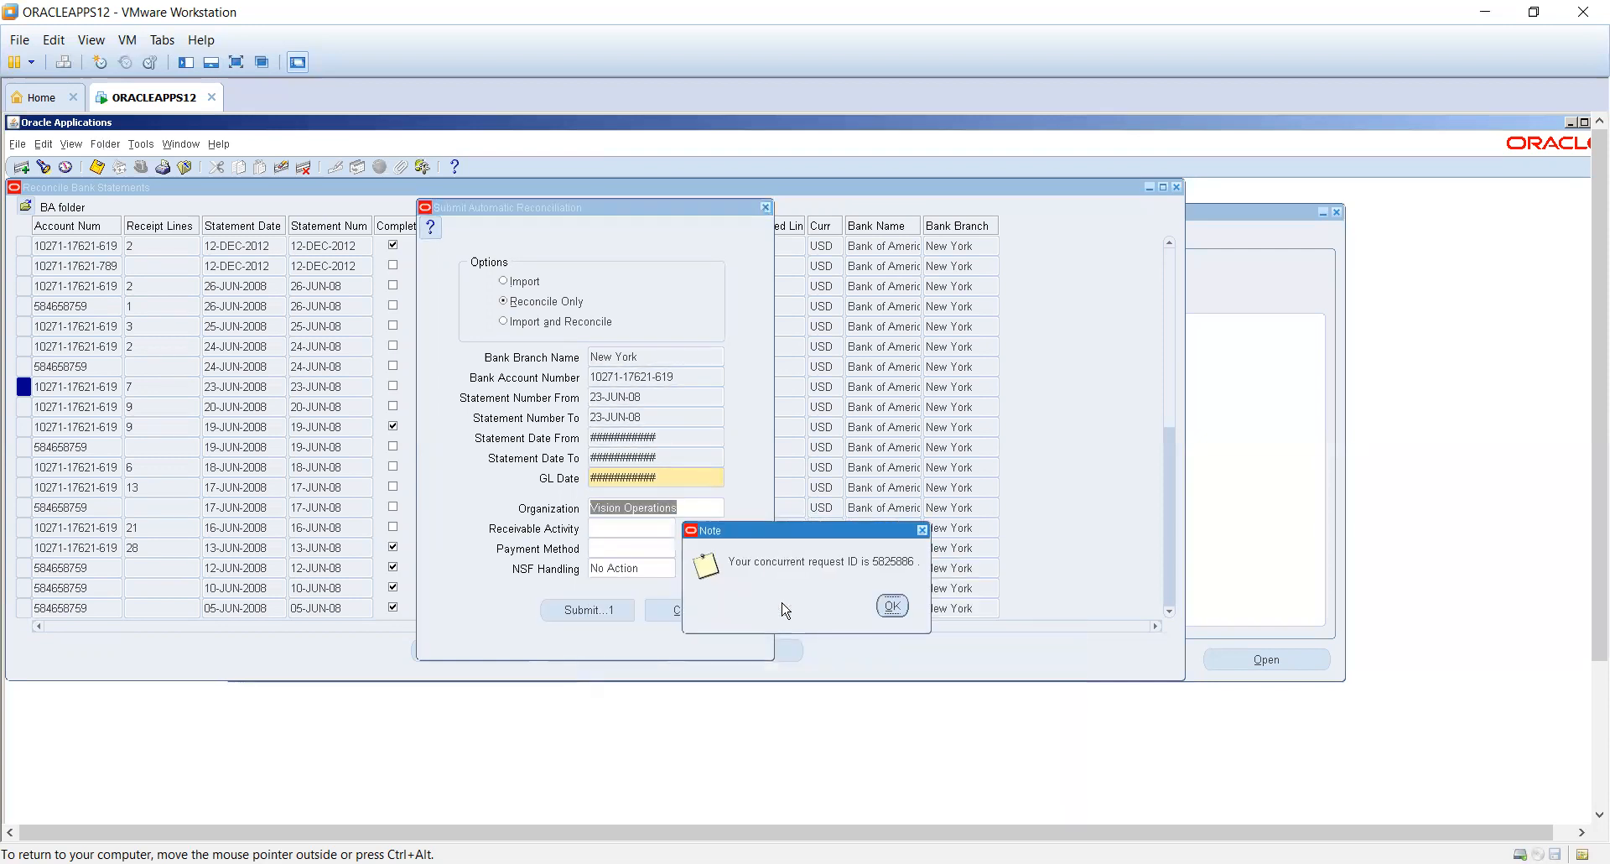
{"action": "left_click", "coordinate": [893, 605]}
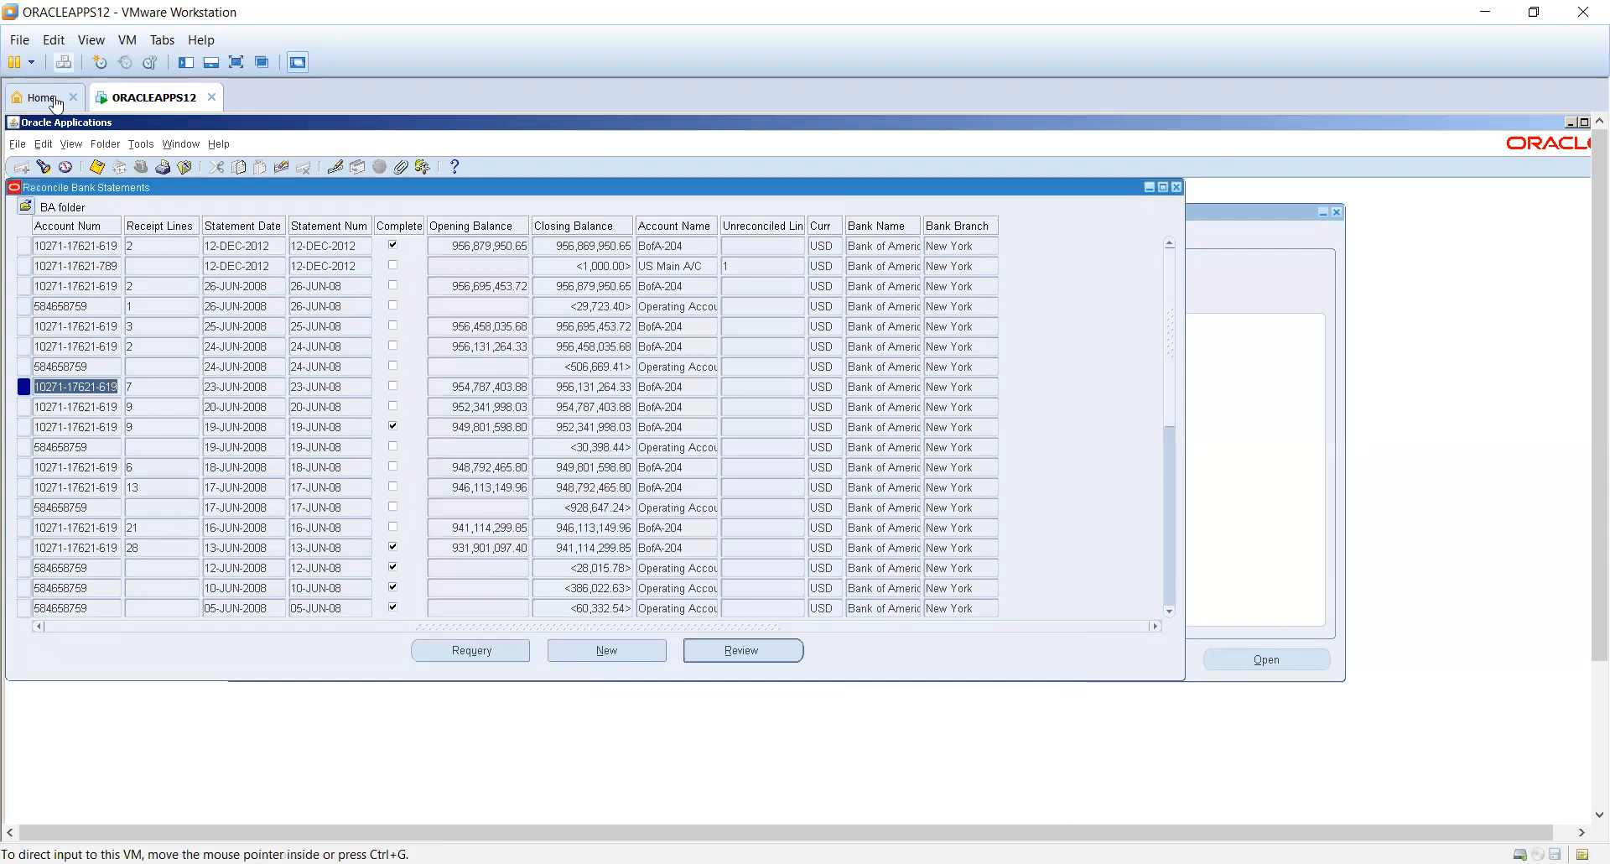
- List the concurrent requests and refresh them to check the AutoReconciliation request's progress
{"action": "left_click", "coordinate": [72, 143]}
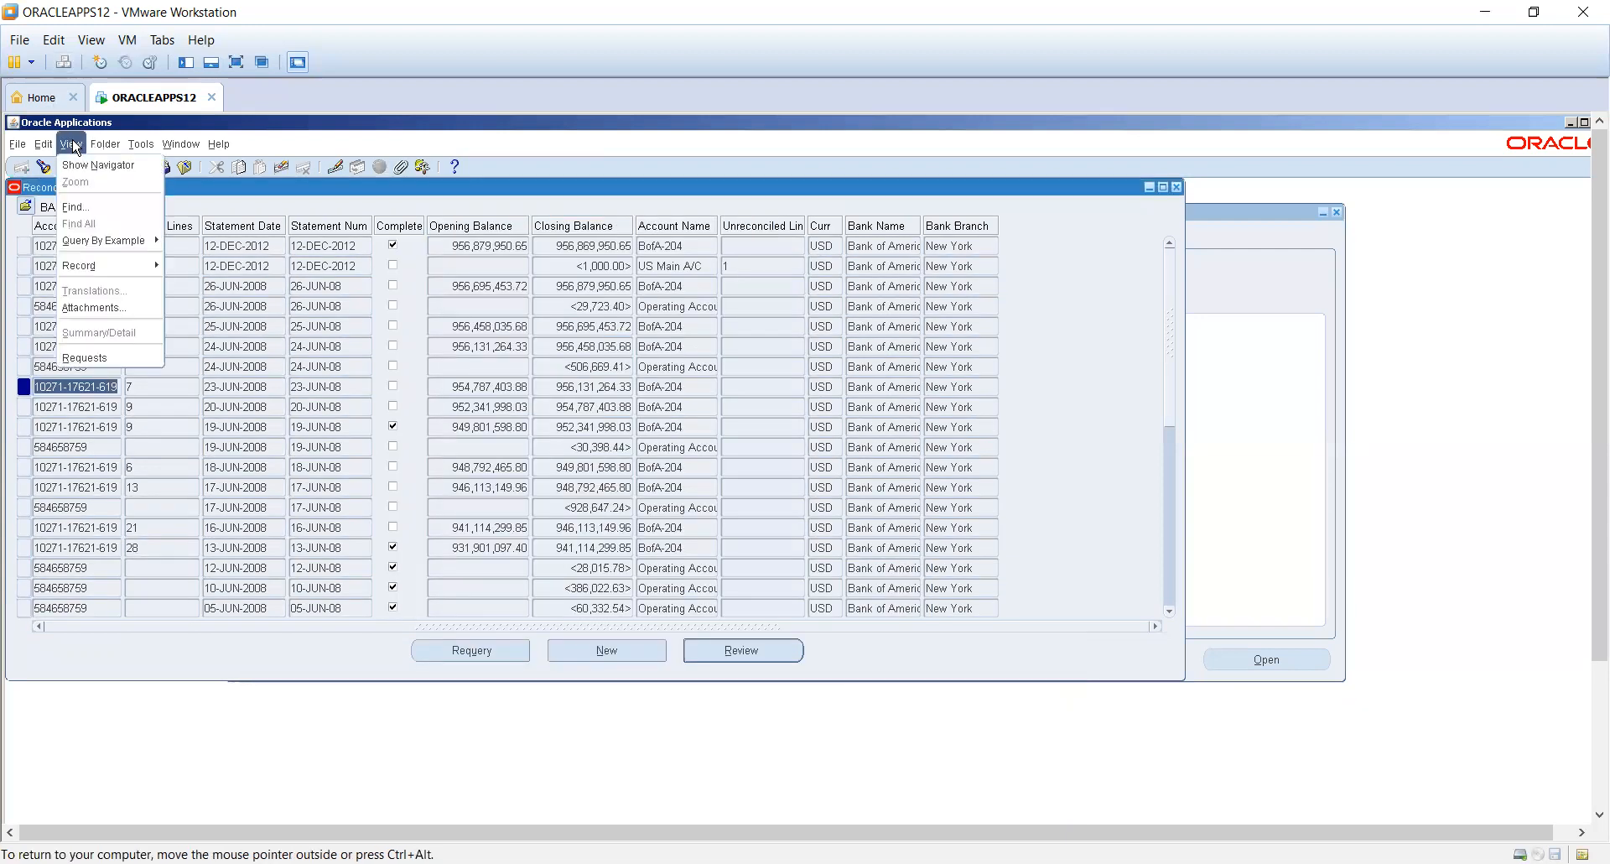
{"action": "left_click", "coordinate": [96, 358]}
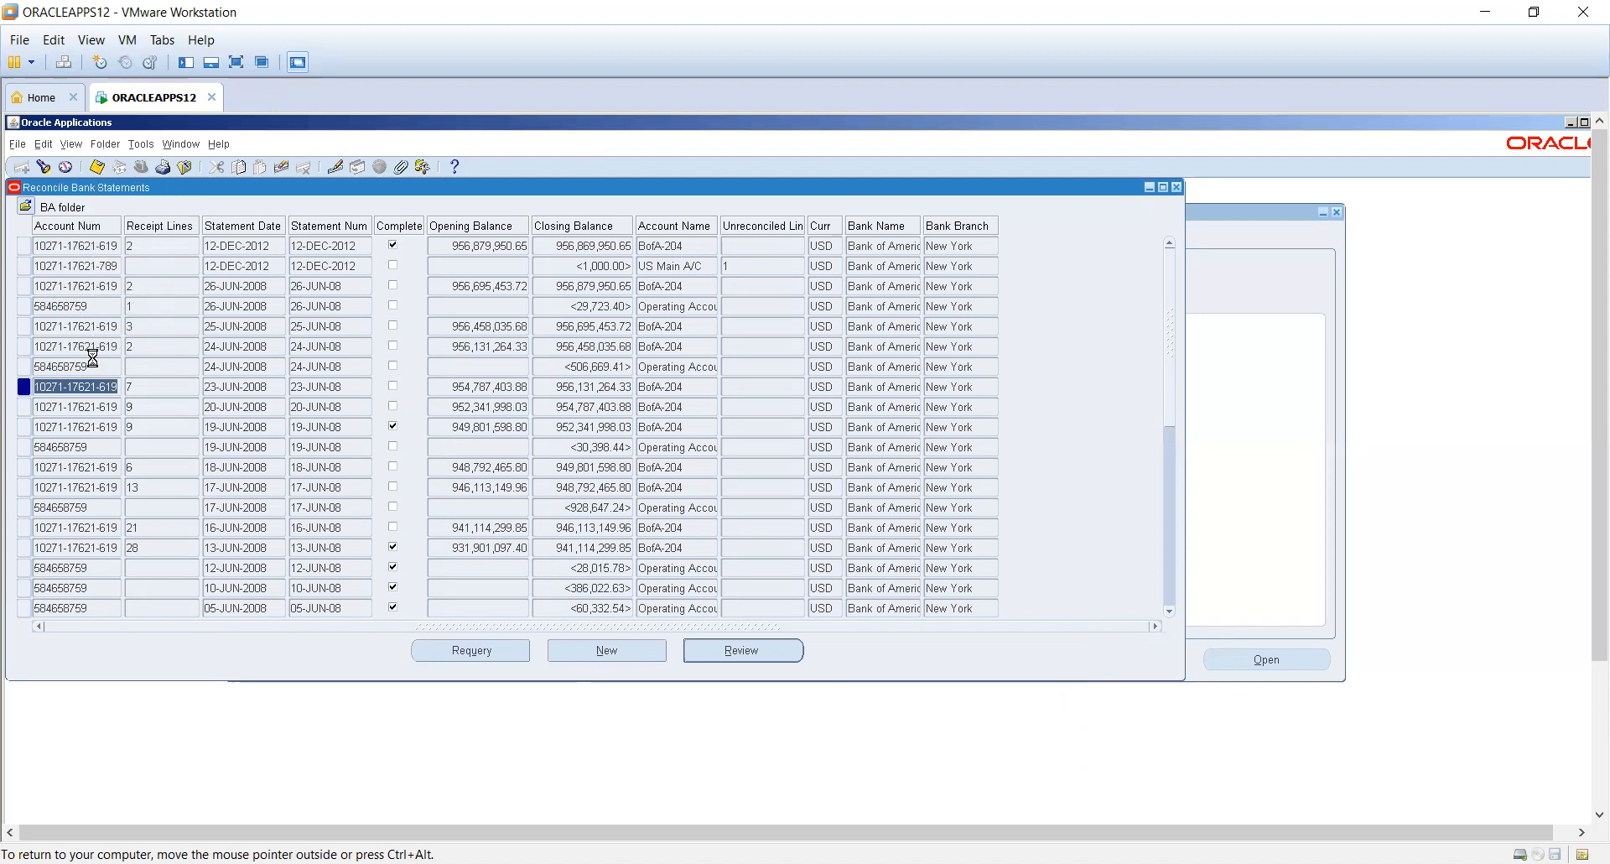
{"action": "left_click", "coordinate": [502, 557]}
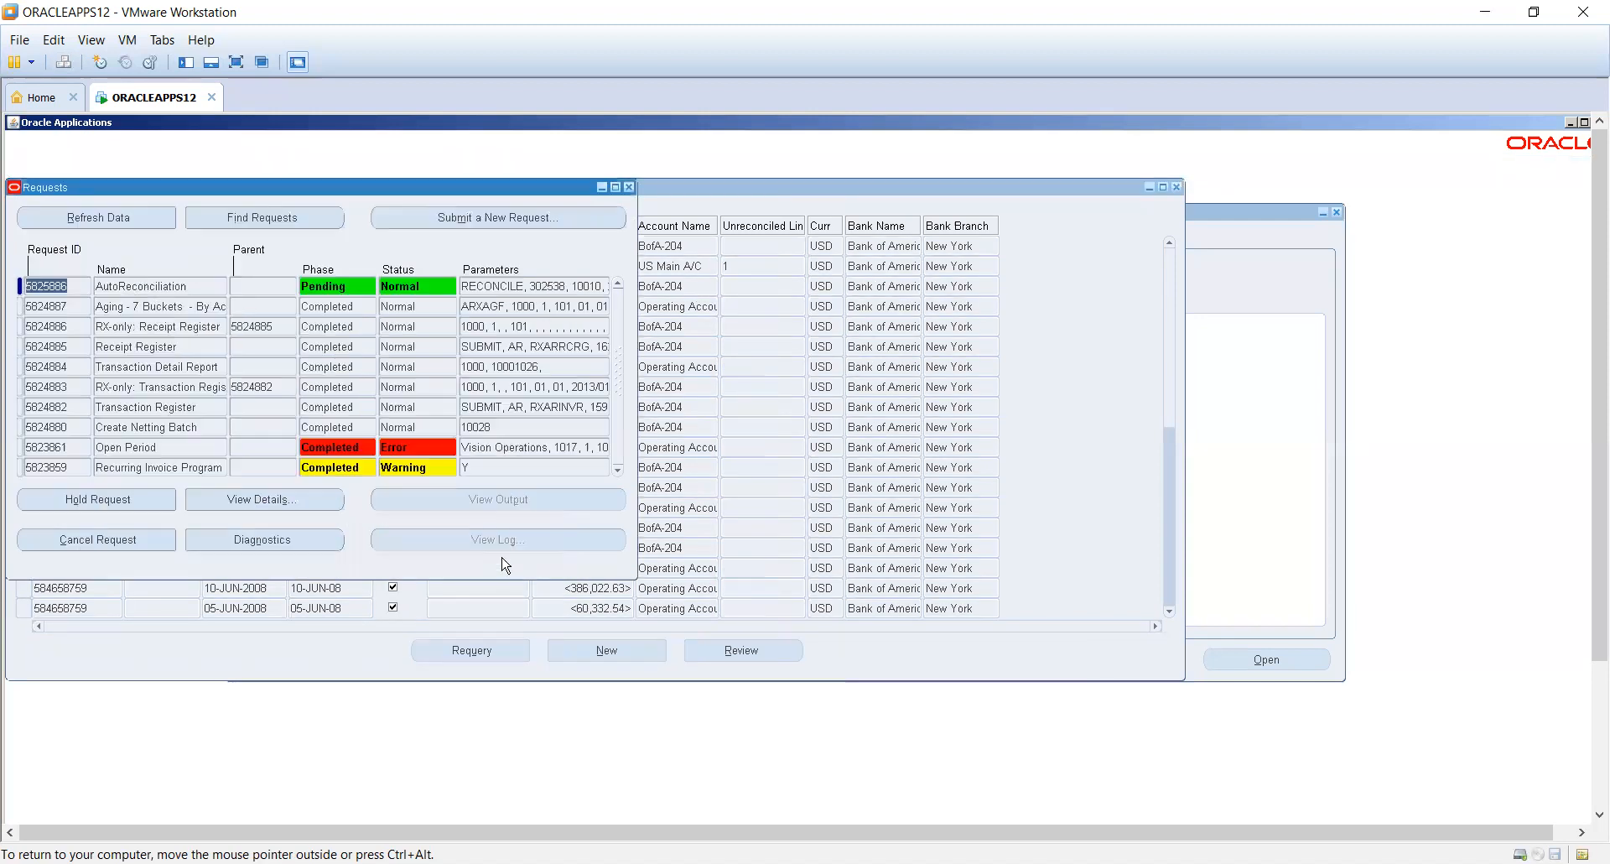
{"action": "left_click", "coordinate": [99, 215]}
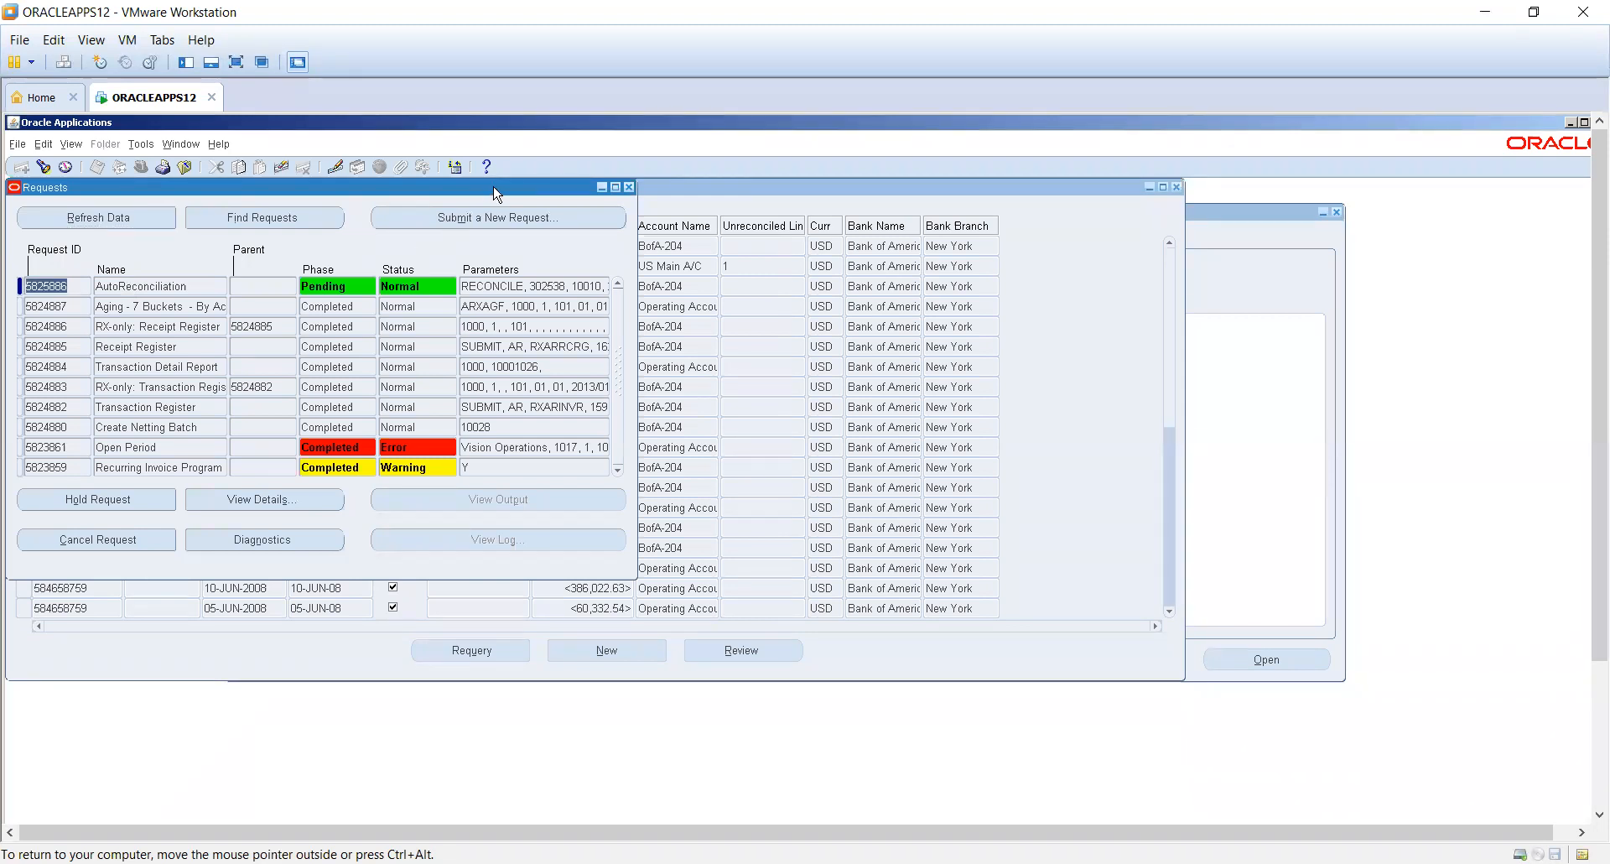
- Start a new single request and choose the AutoReconciliation program for it
{"action": "left_click", "coordinate": [484, 211]}
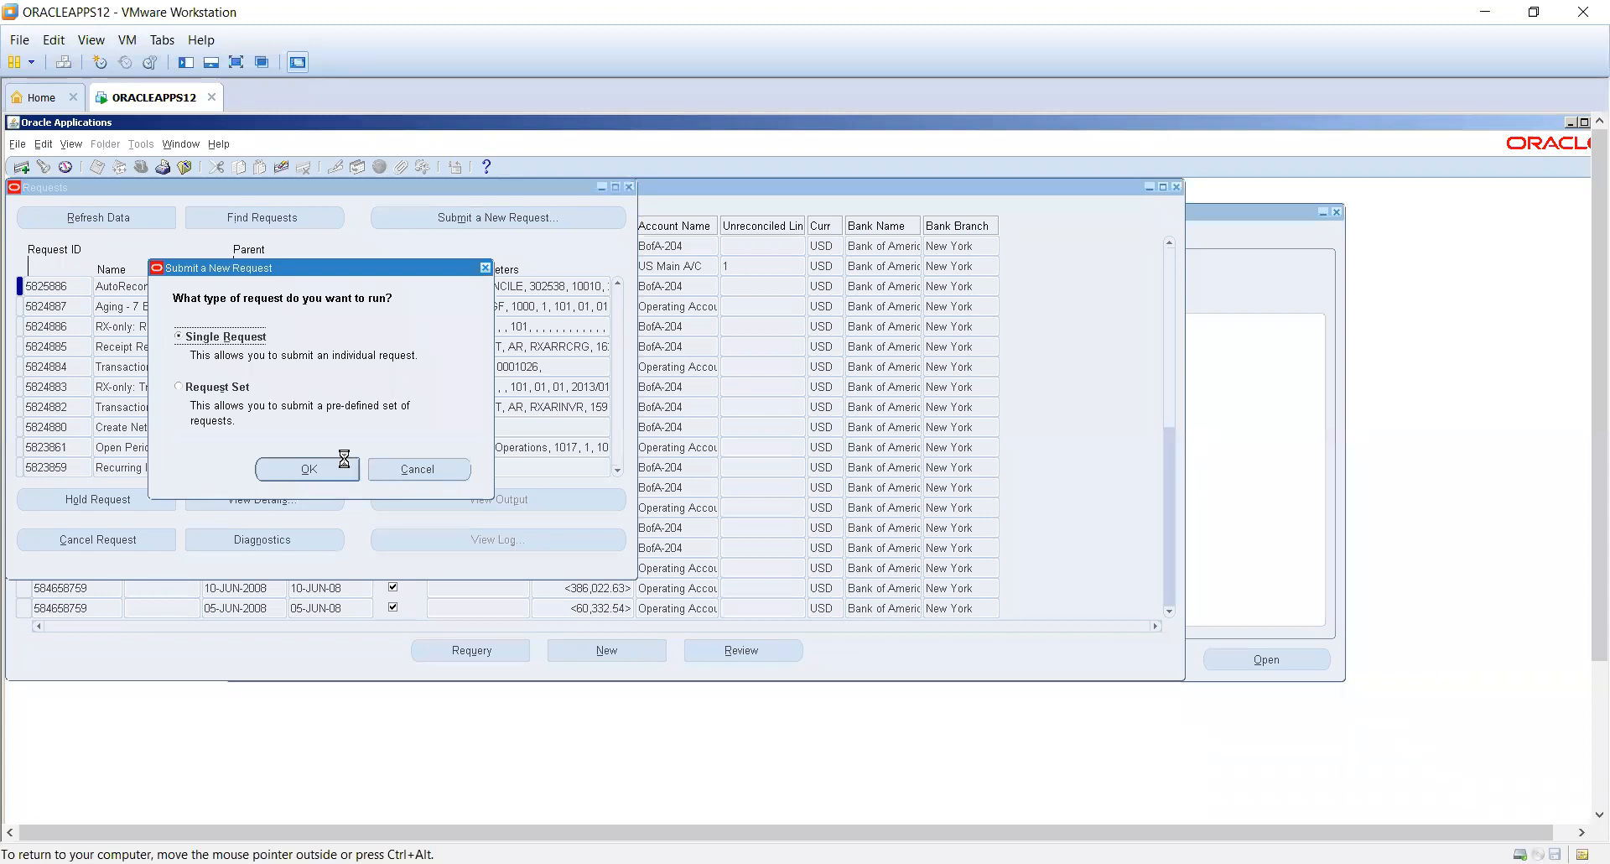
{"action": "left_click", "coordinate": [344, 462]}
{"action": "type", "text": "auto"}
{"action": "key", "text": "Tab"}
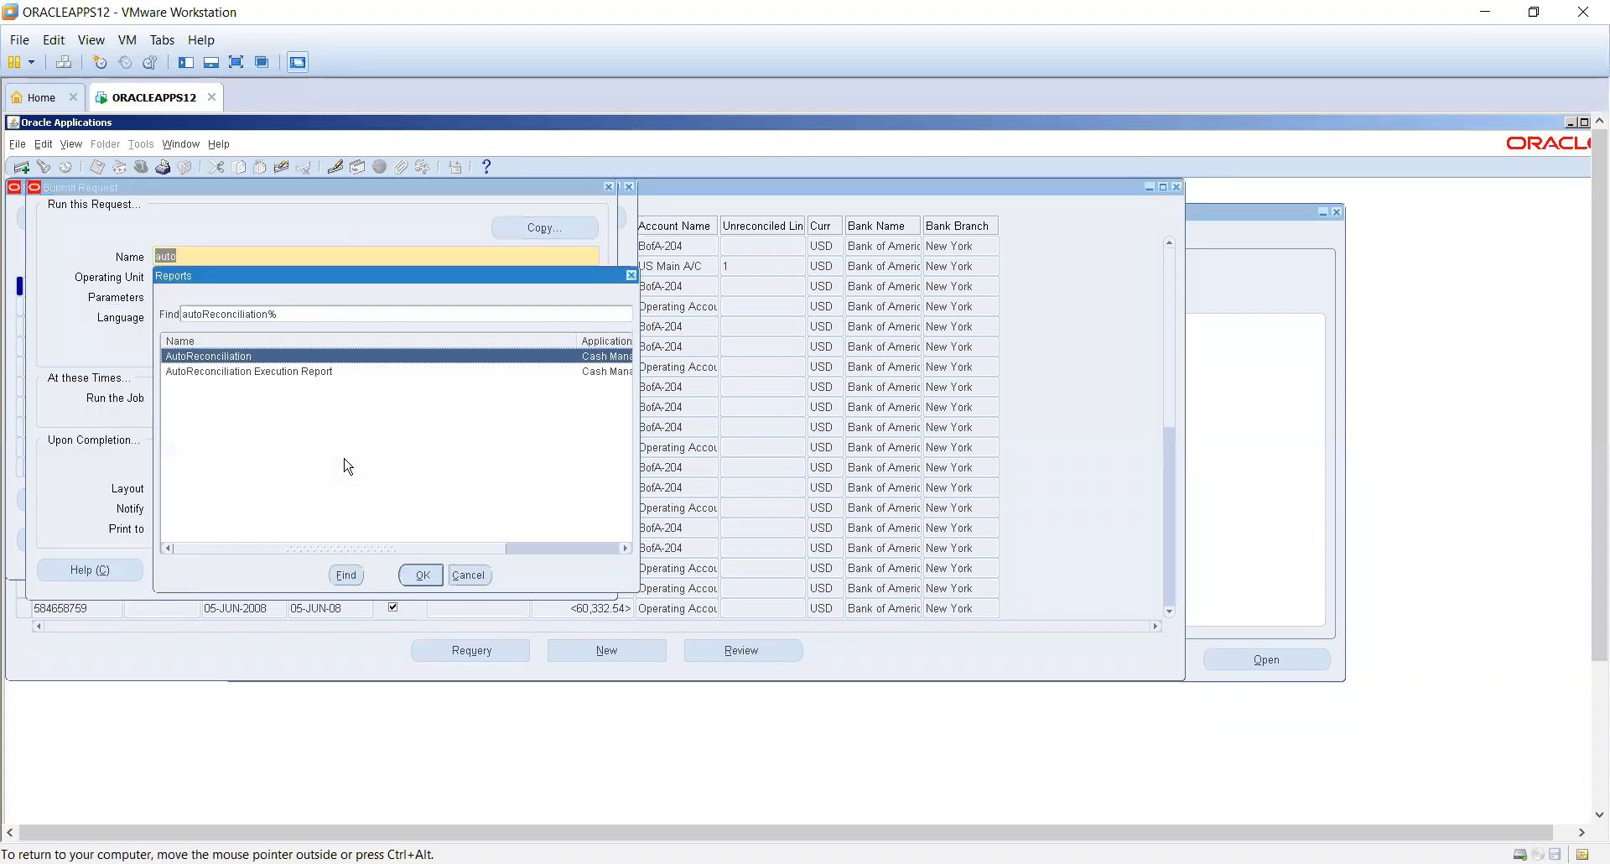
{"action": "double_click", "coordinate": [277, 359]}
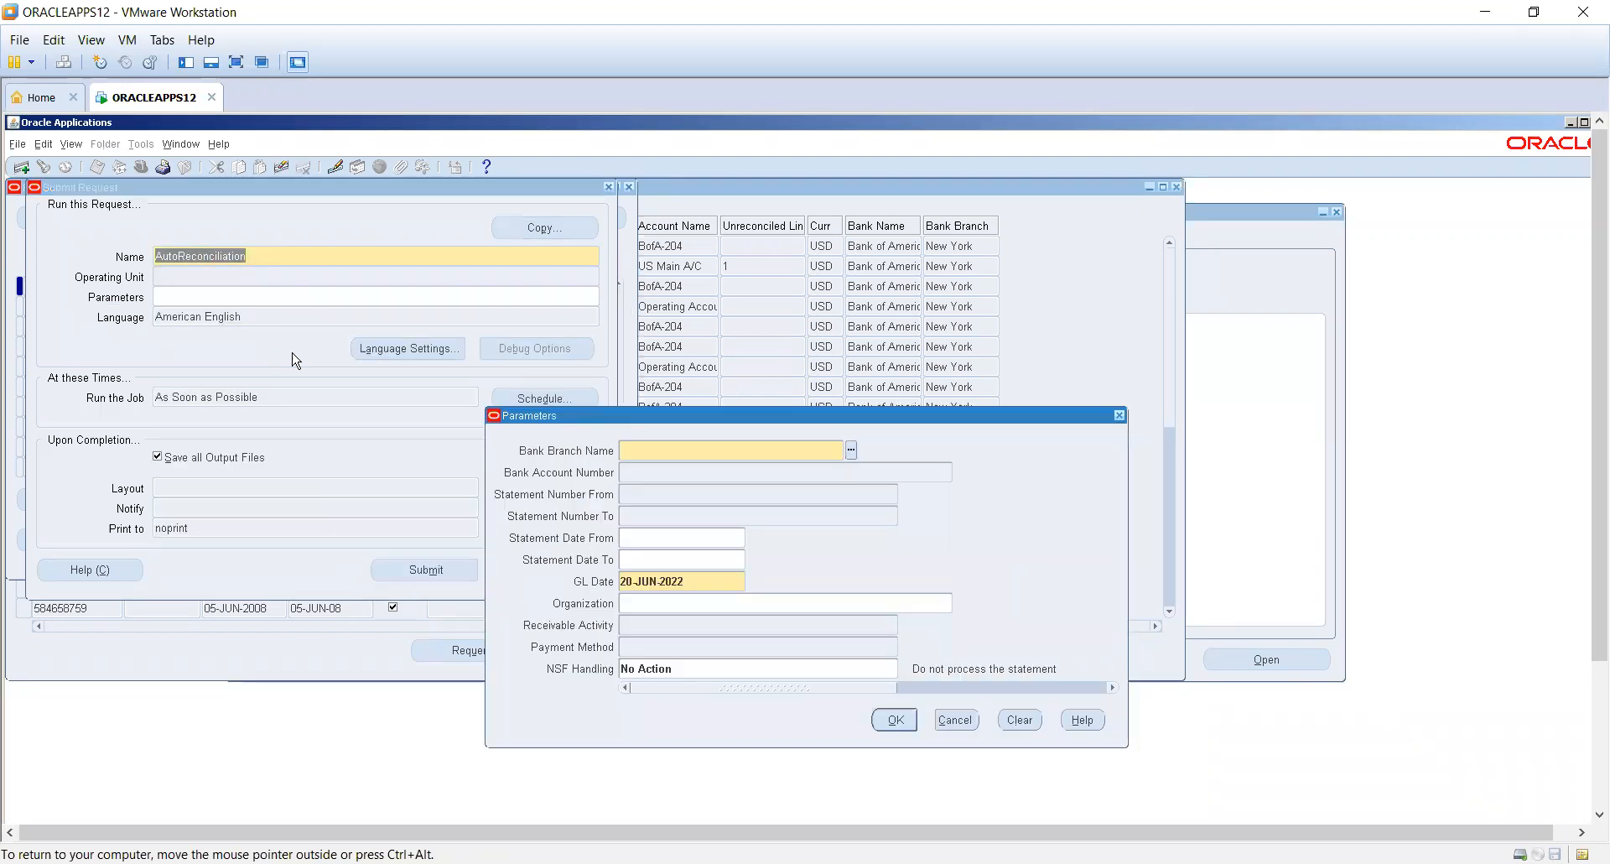
- Submit the AutoReconciliation request for the Bank of America branch with GL date 31-DEC-2013, declining another request
{"action": "key", "text": "ctrl+l"}
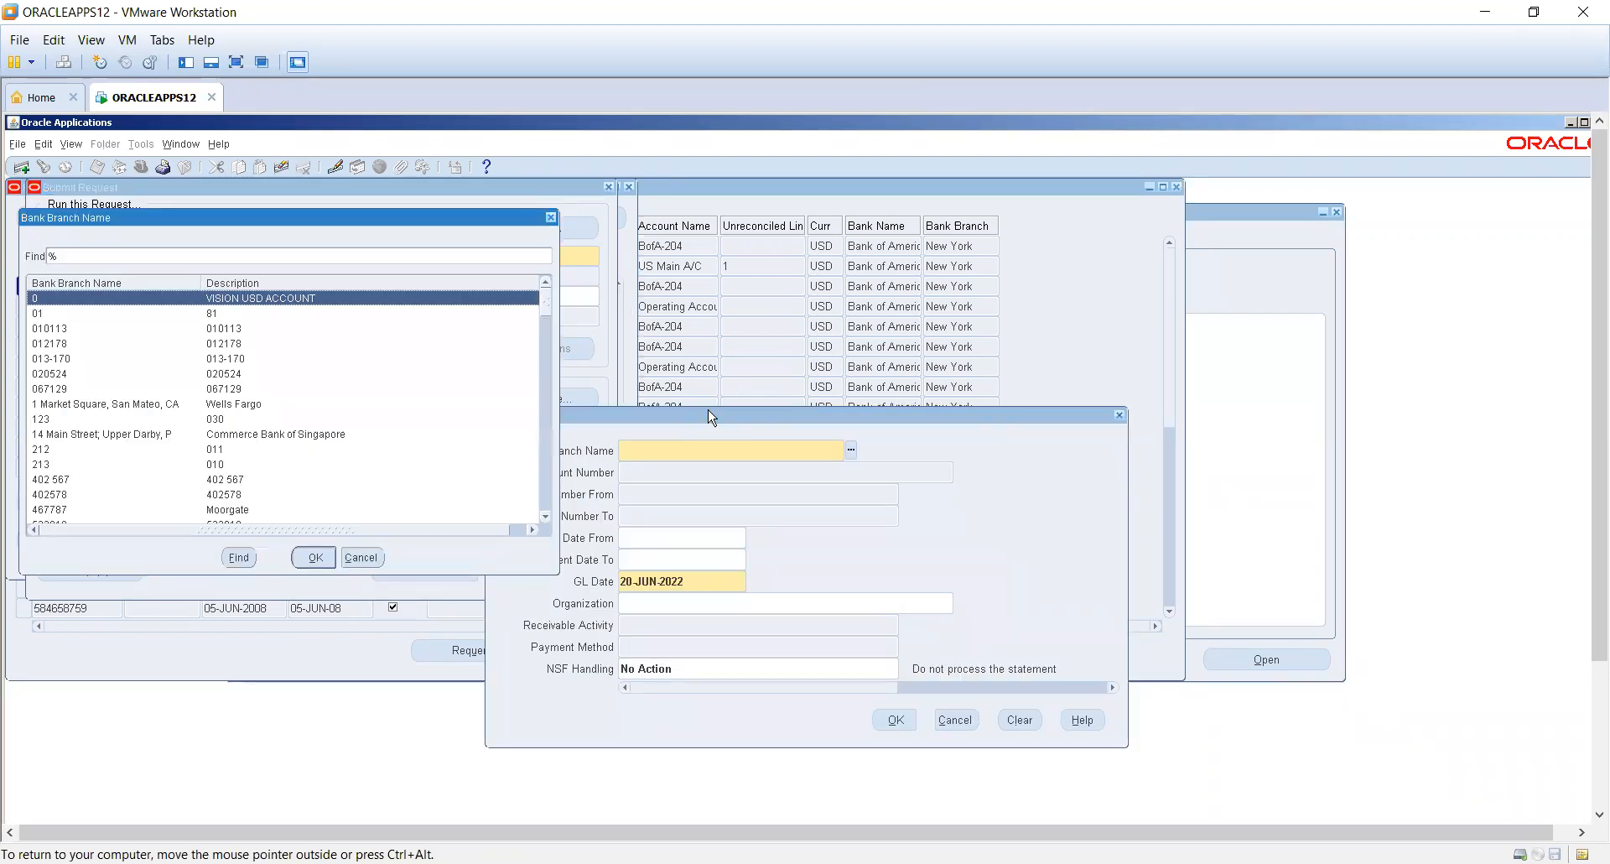
{"action": "type", "text": "b"}
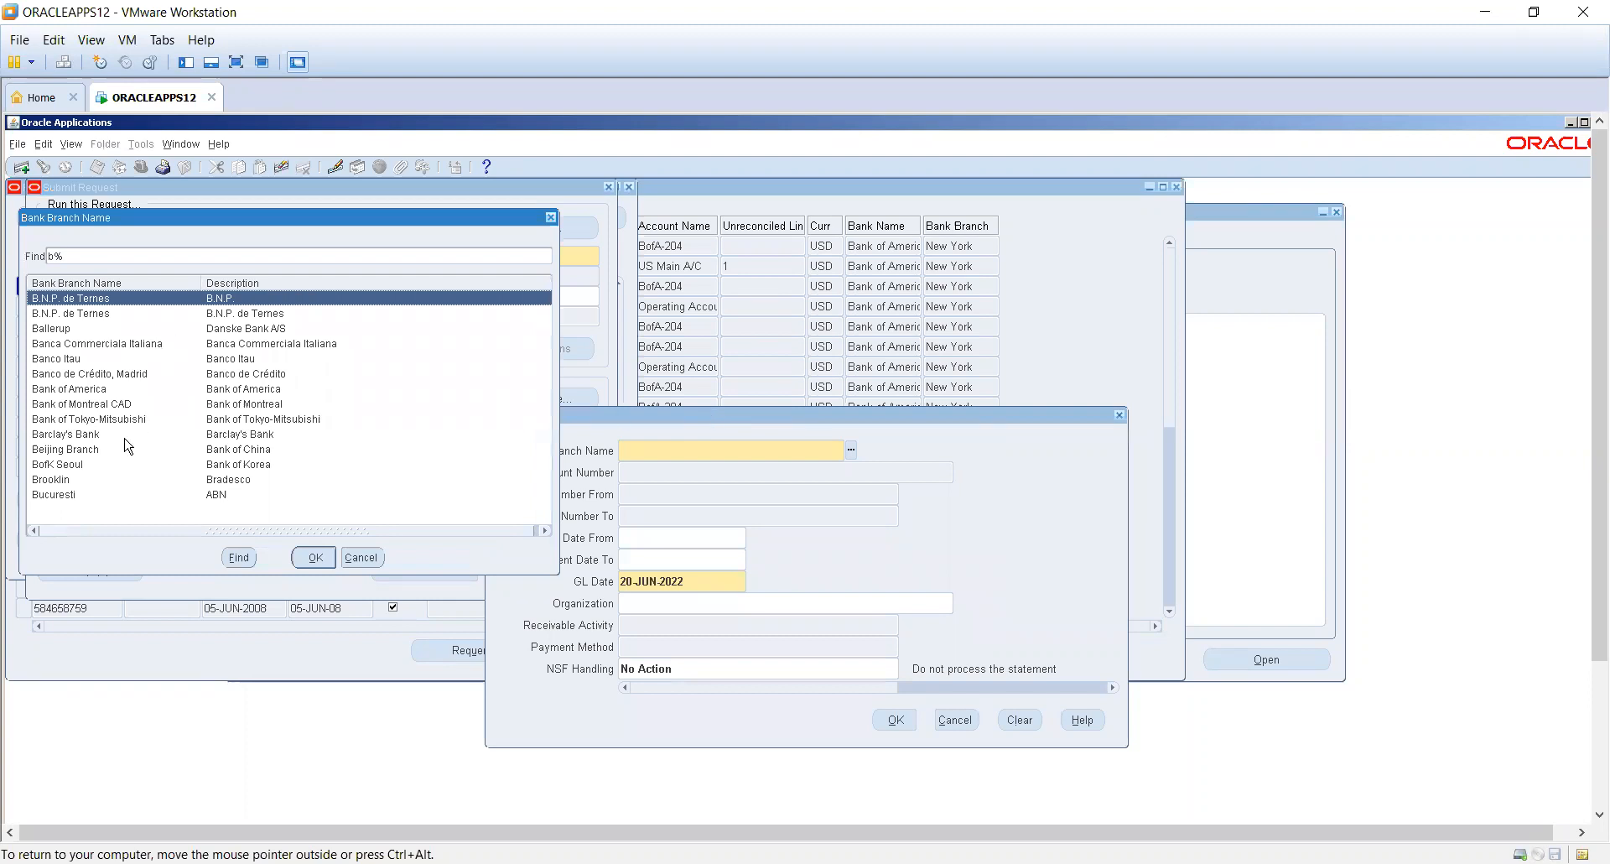
{"action": "double_click", "coordinate": [114, 390]}
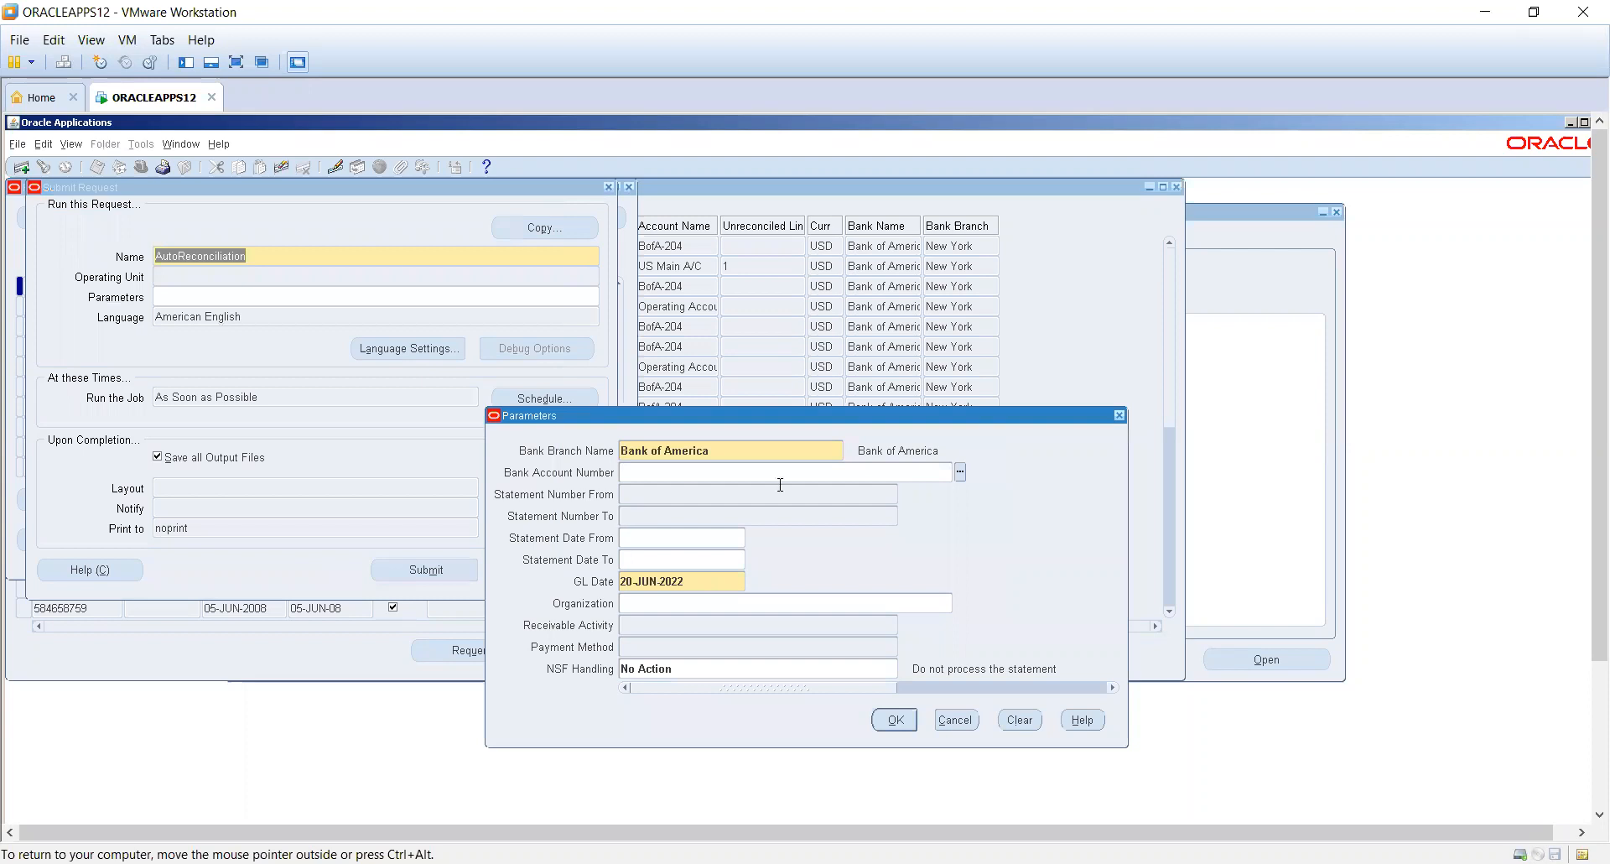
{"action": "left_click", "coordinate": [698, 579]}
{"action": "type", "text": "31dec2013"}
{"action": "key", "text": "Tab"}
{"action": "left_click", "coordinate": [911, 722]}
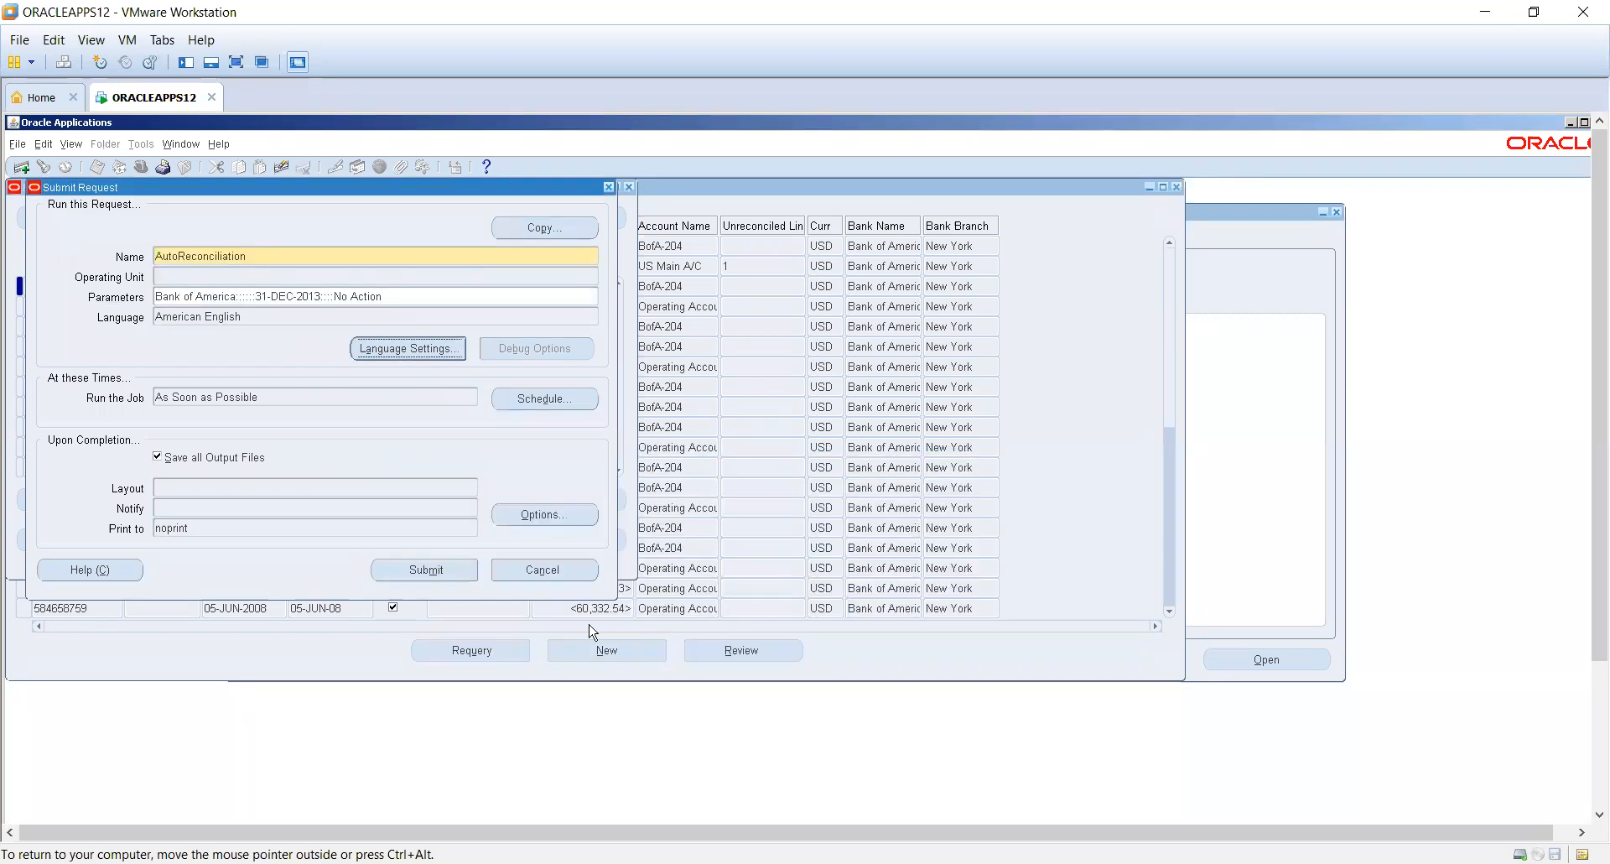
{"action": "left_click", "coordinate": [411, 577]}
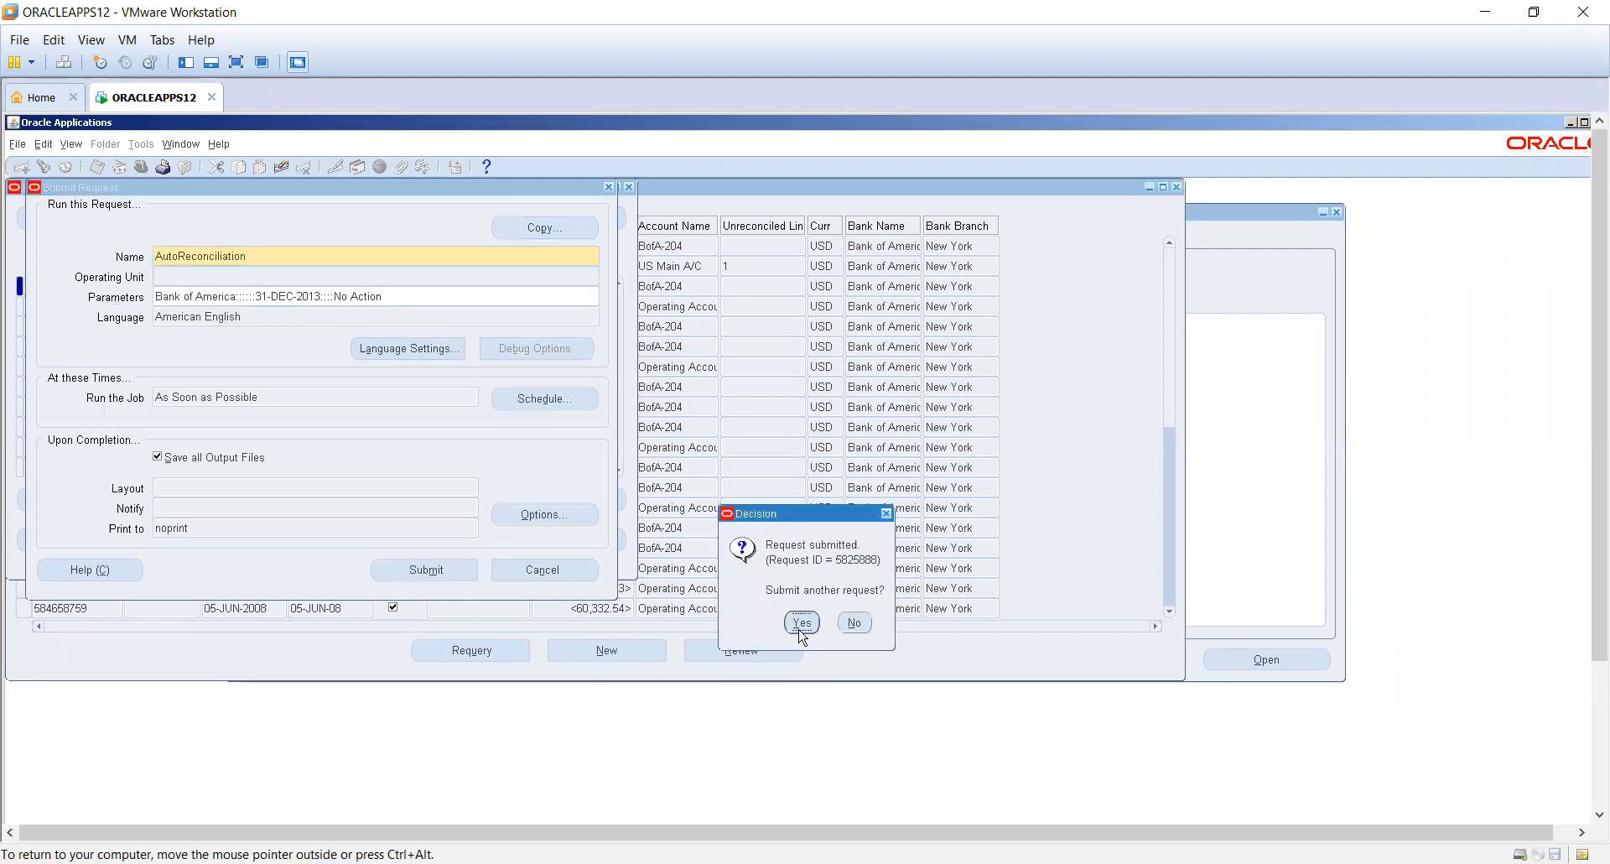
{"action": "left_click", "coordinate": [852, 623]}
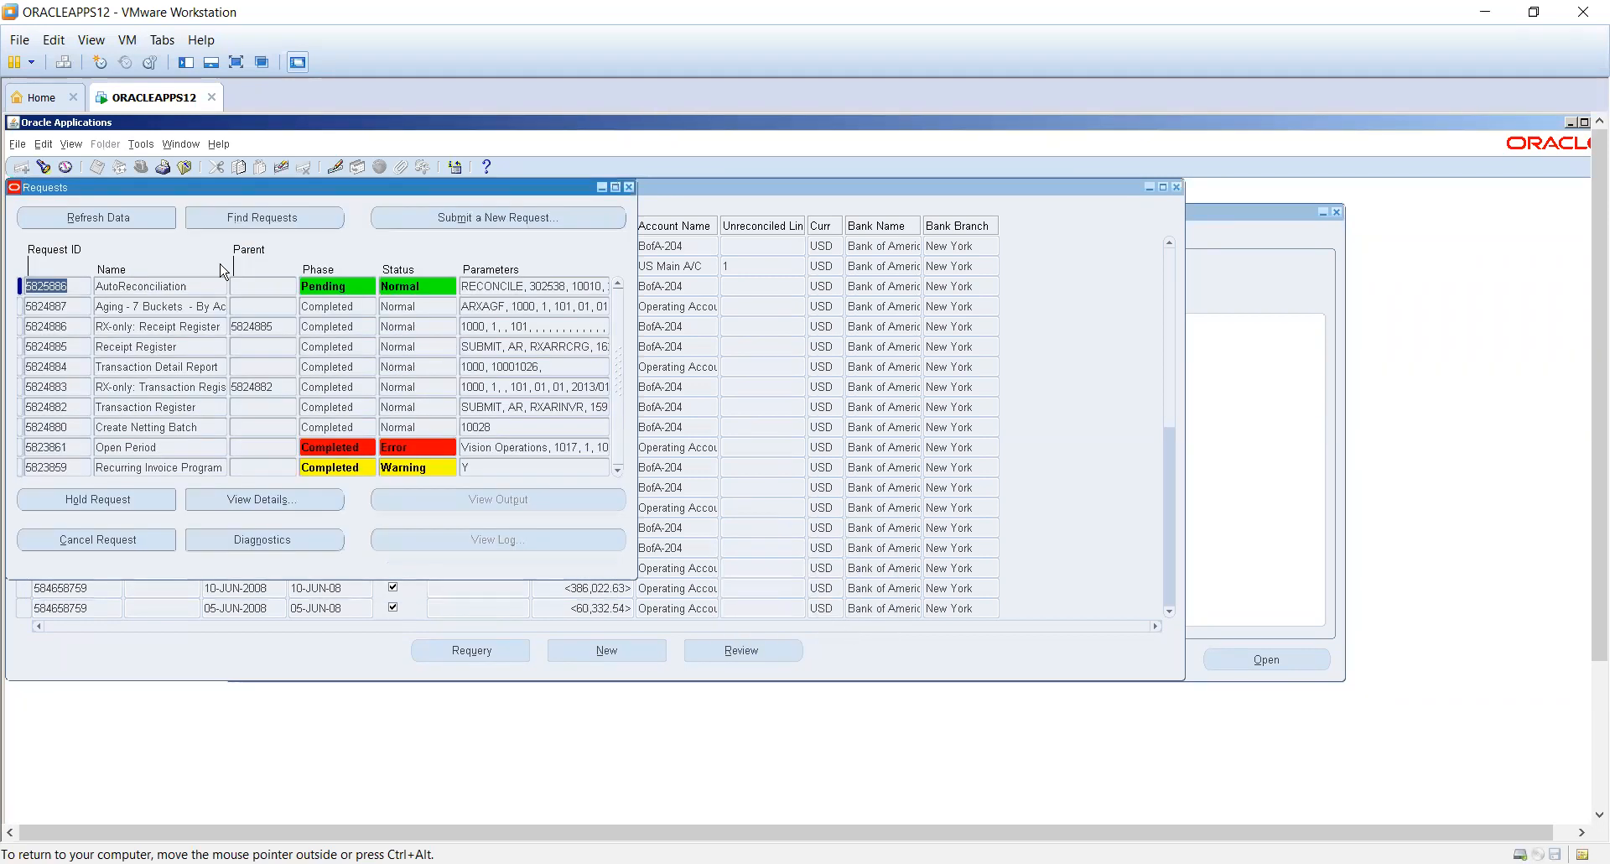
- Refresh the concurrent requests, try to view the completed AutoReconciliation request's output, check its parameters, and close the requests list
{"action": "left_click", "coordinate": [98, 220]}
{"action": "left_click", "coordinate": [98, 220]}
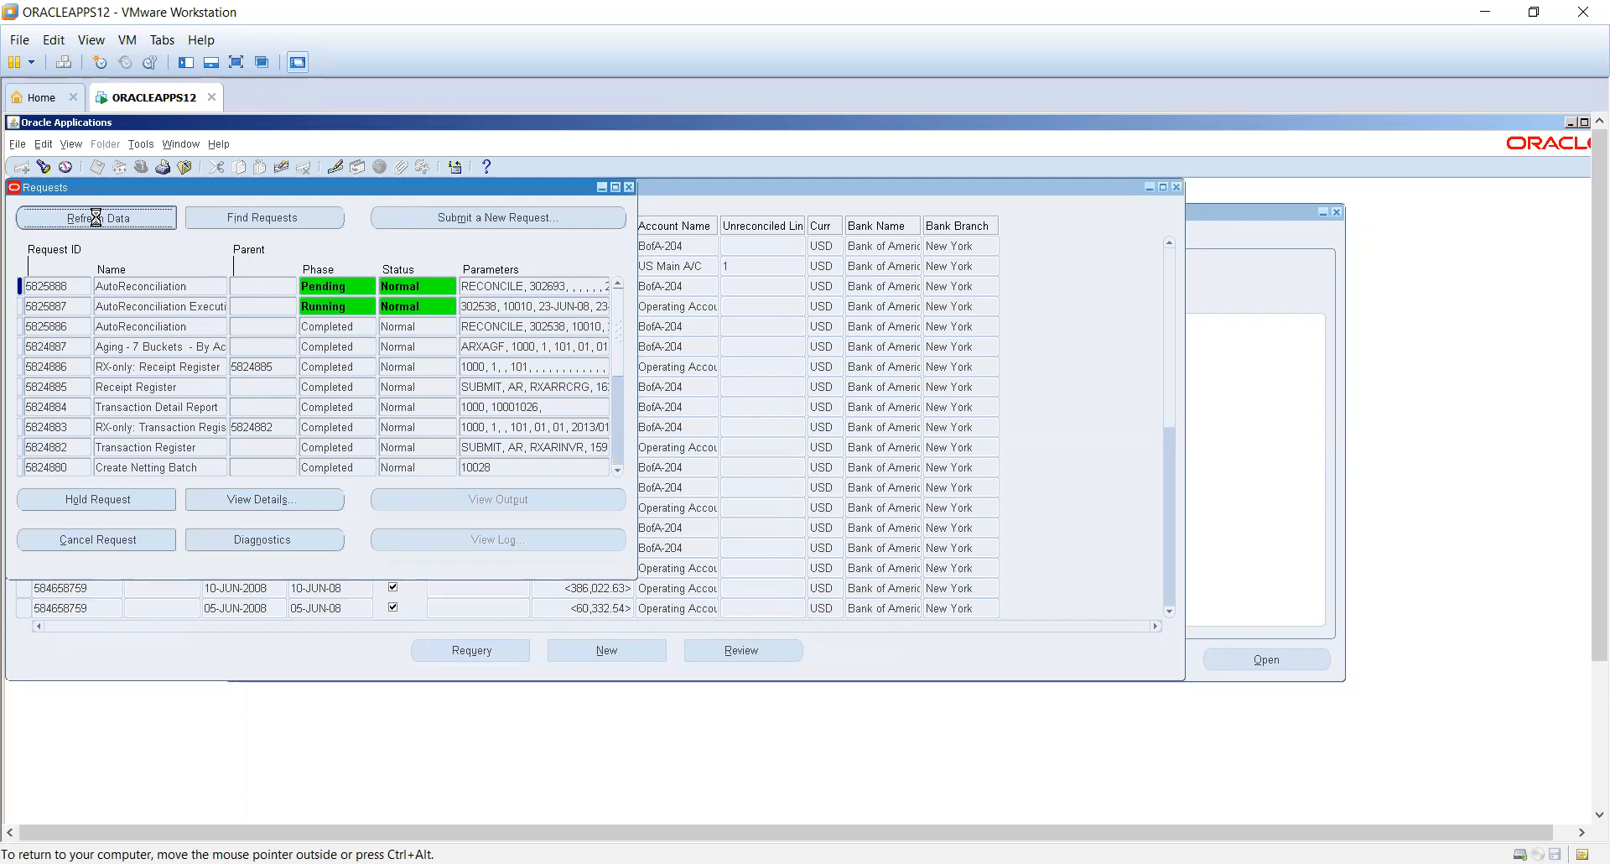
{"action": "left_click", "coordinate": [97, 220]}
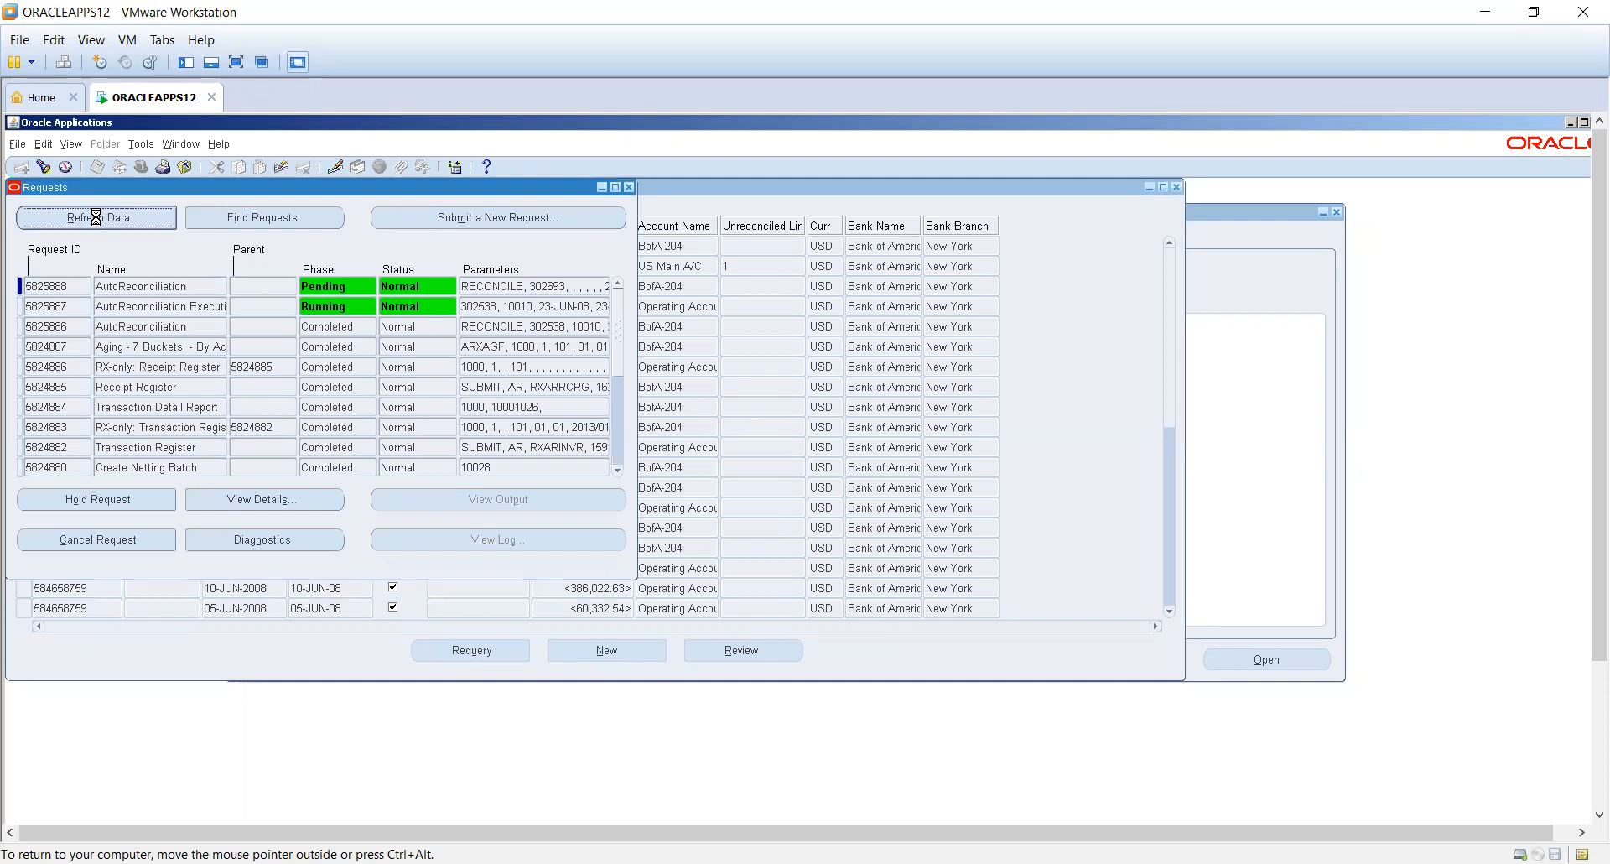
{"action": "left_click", "coordinate": [187, 328]}
{"action": "left_click", "coordinate": [468, 499]}
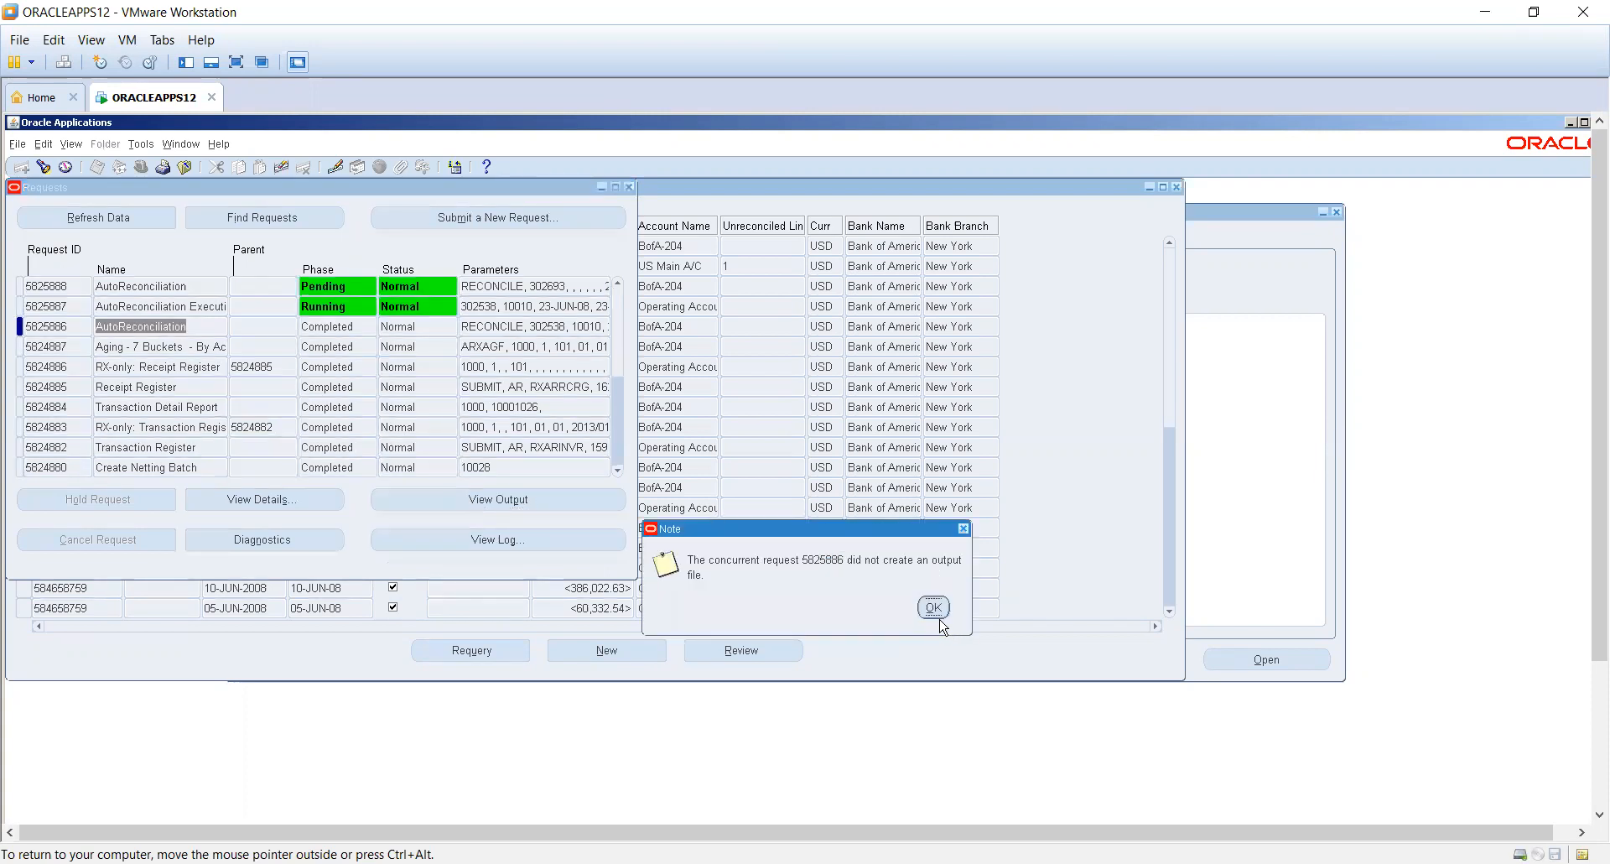
{"action": "left_click", "coordinate": [933, 608]}
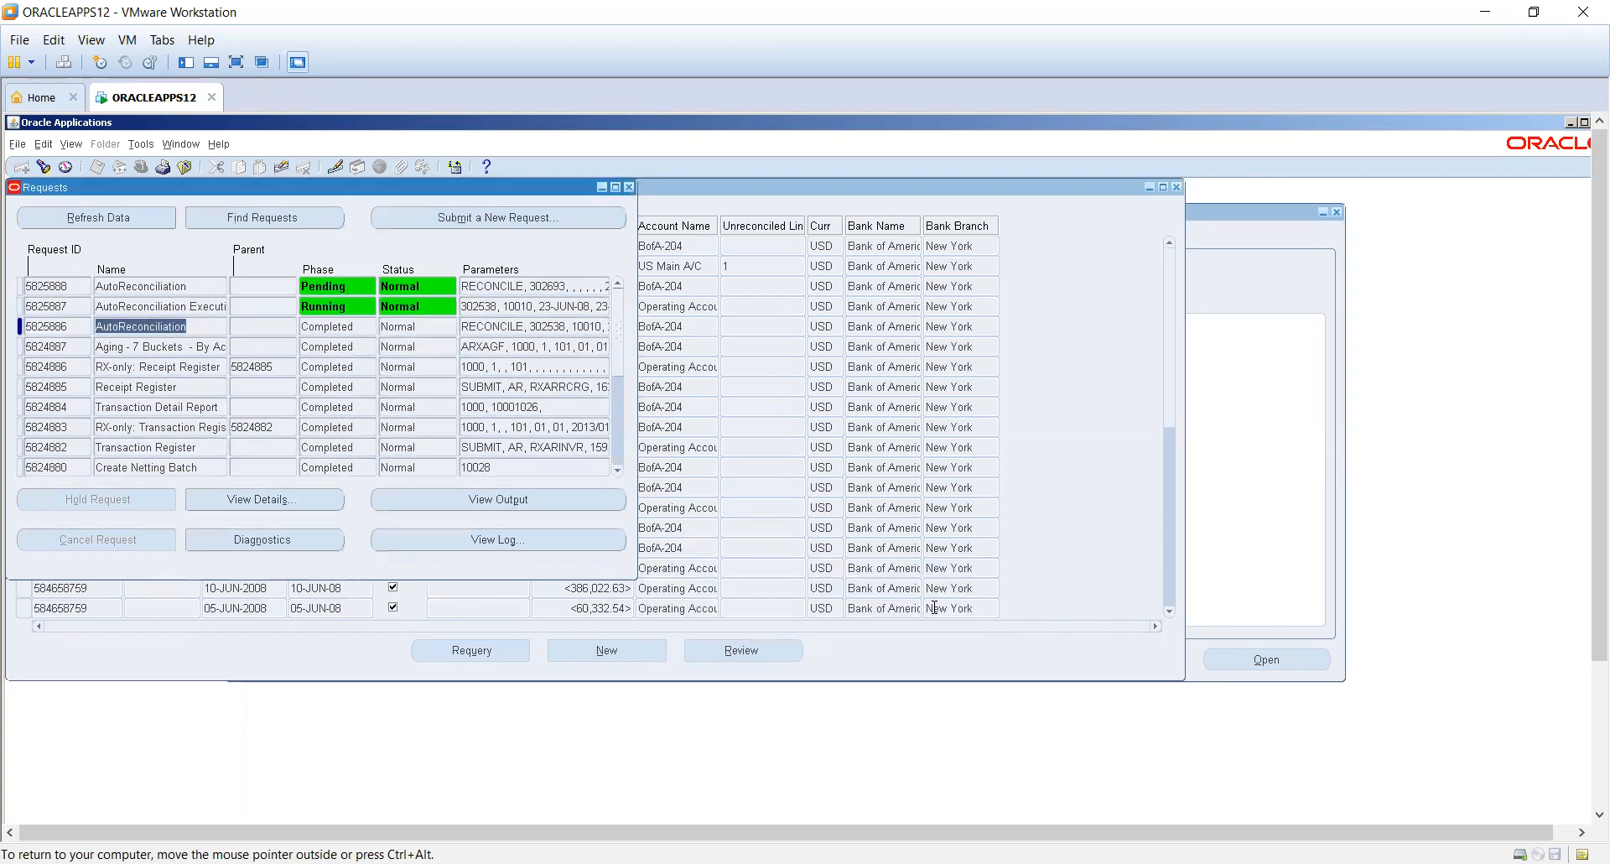
{"action": "left_click", "coordinate": [509, 327]}
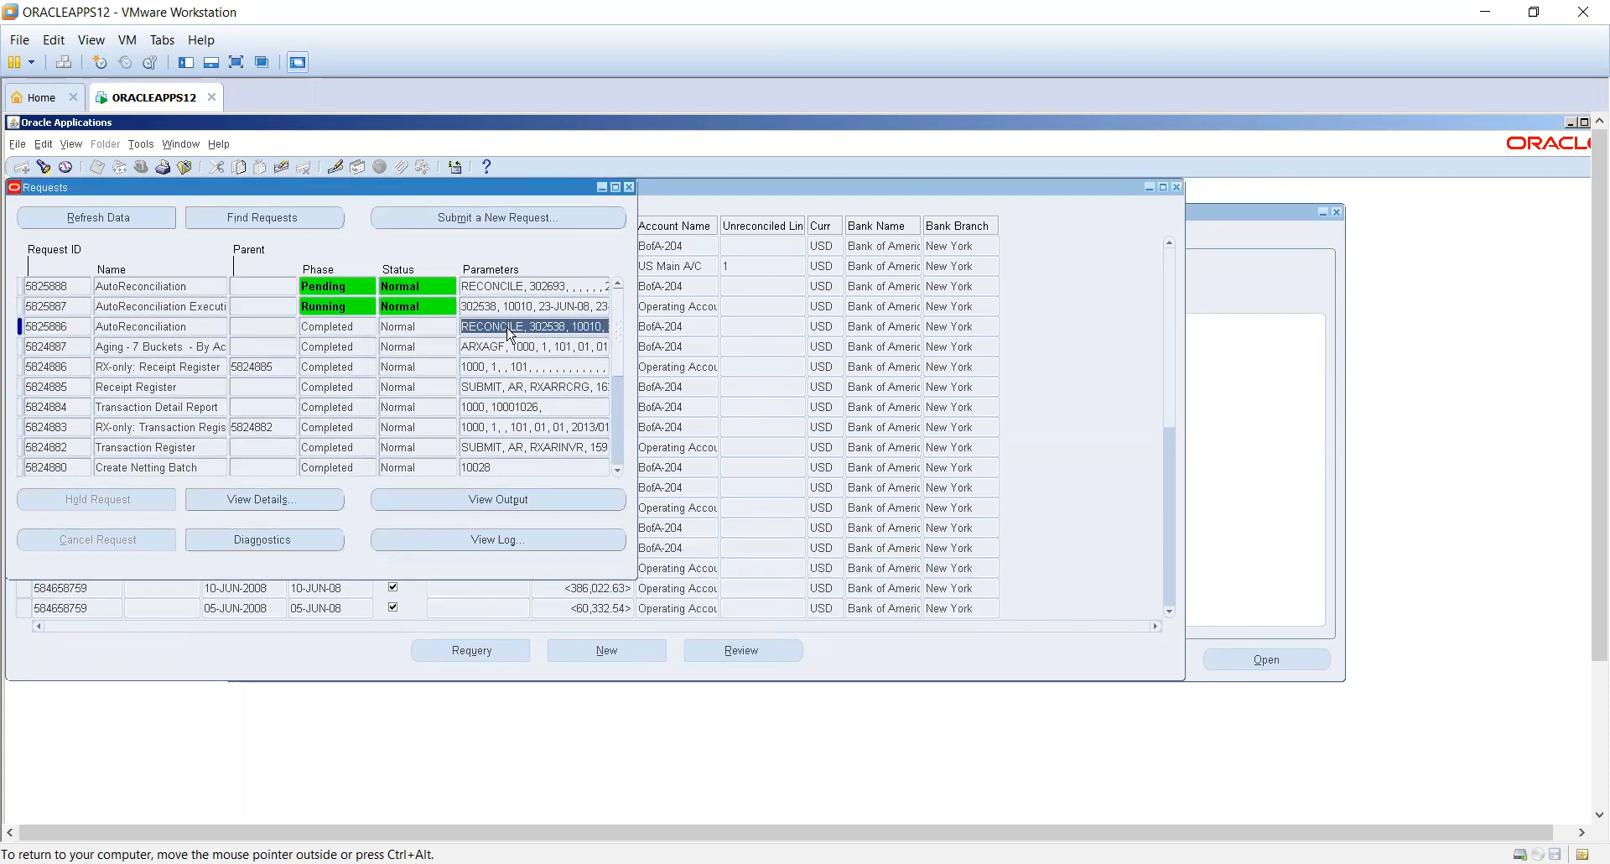
{"action": "left_click", "coordinate": [629, 187]}
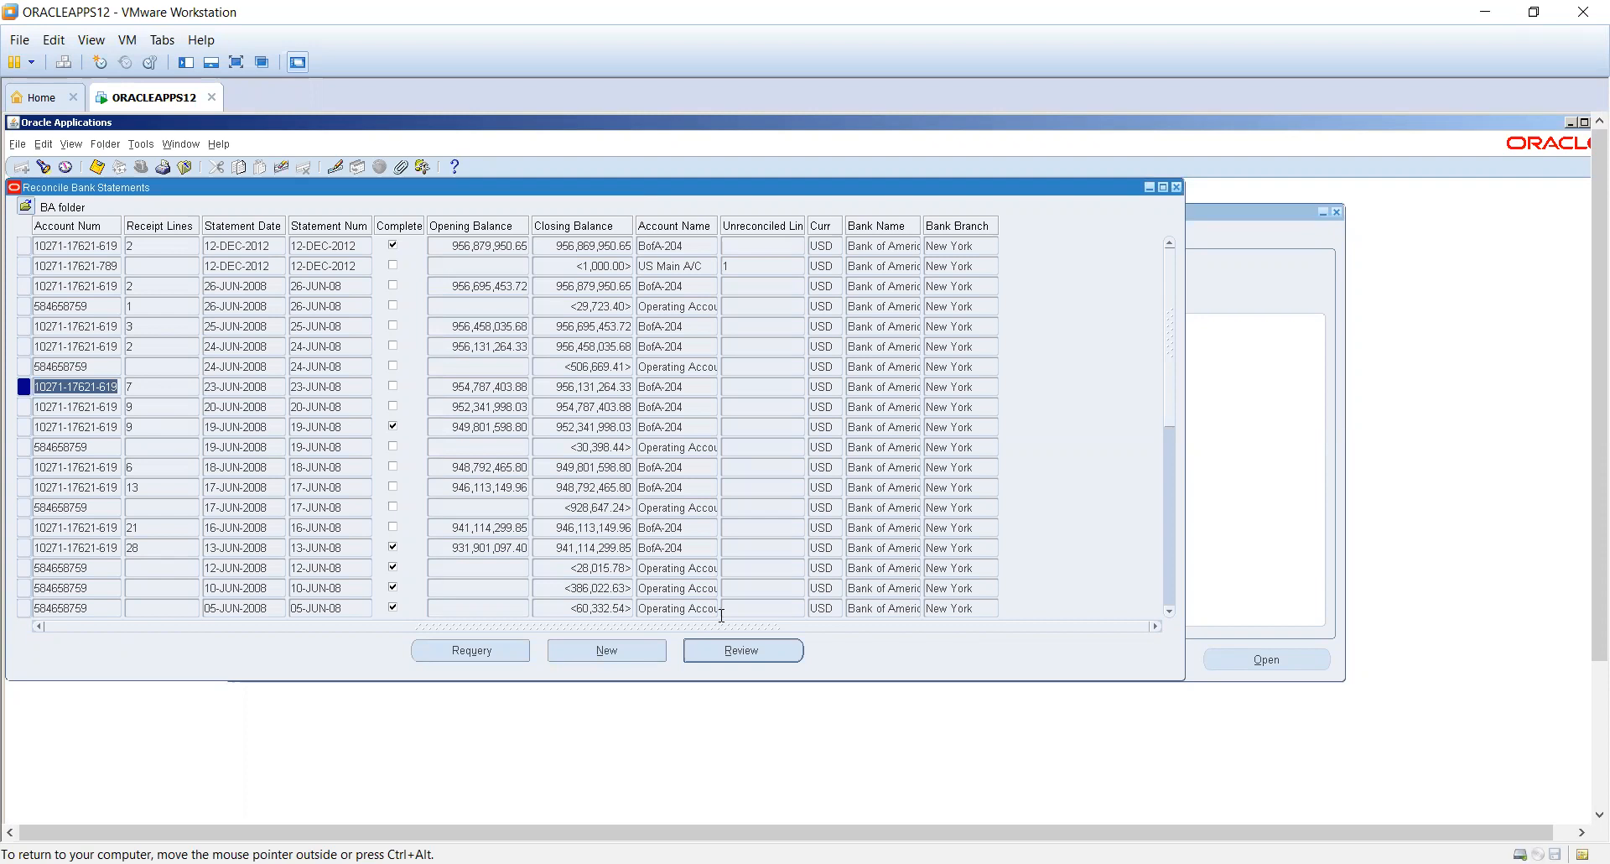
- Requery the bank statement list and open the lines of the 23-JUN-08 statement
{"action": "left_click", "coordinate": [506, 656]}
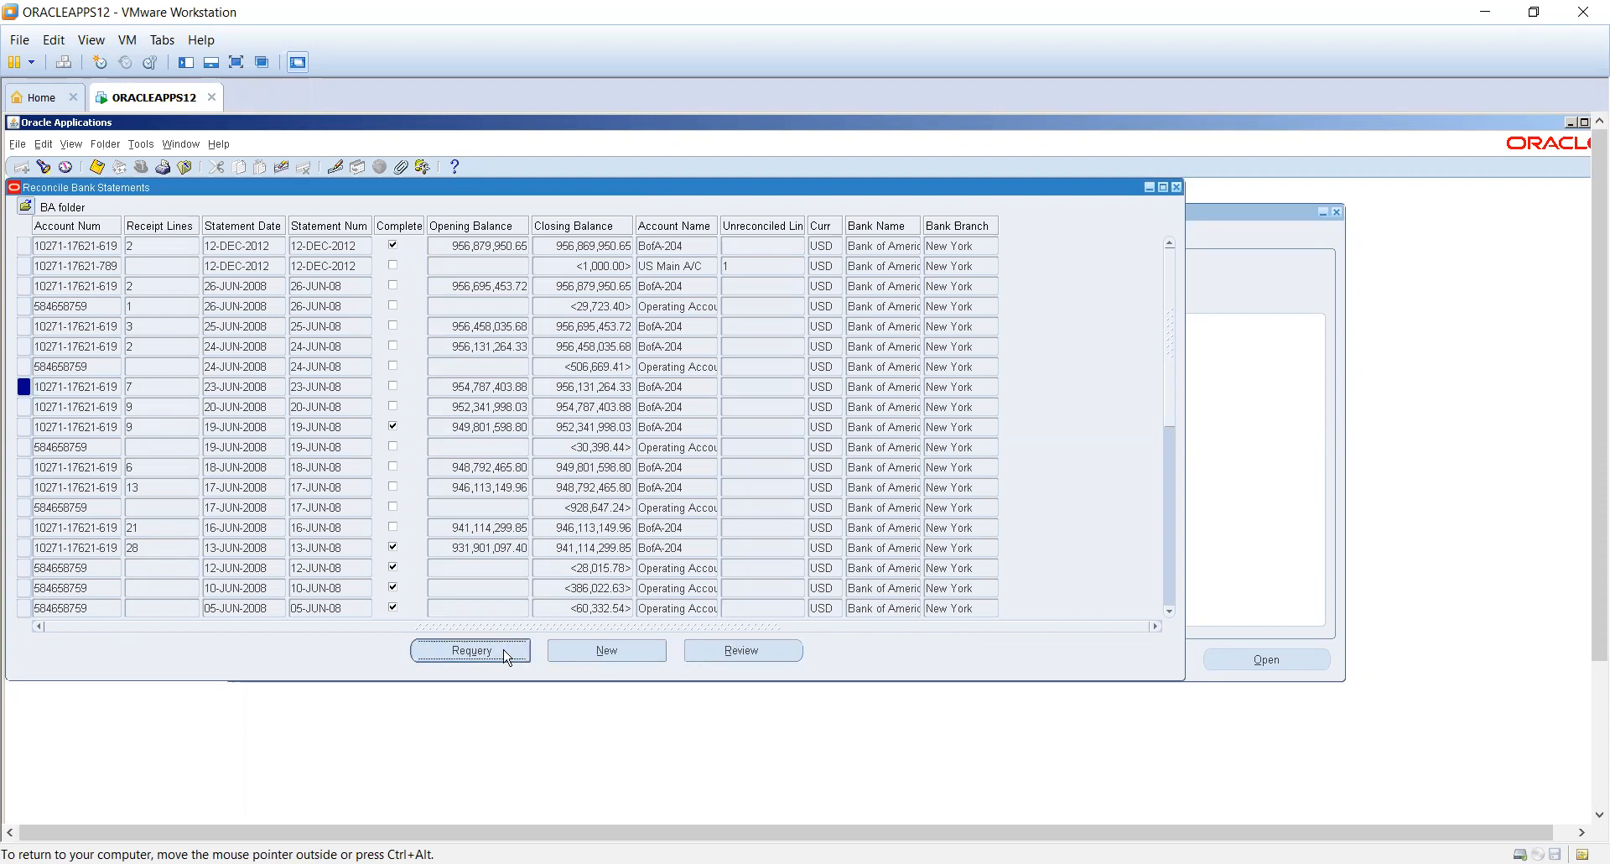
{"action": "left_click", "coordinate": [97, 388]}
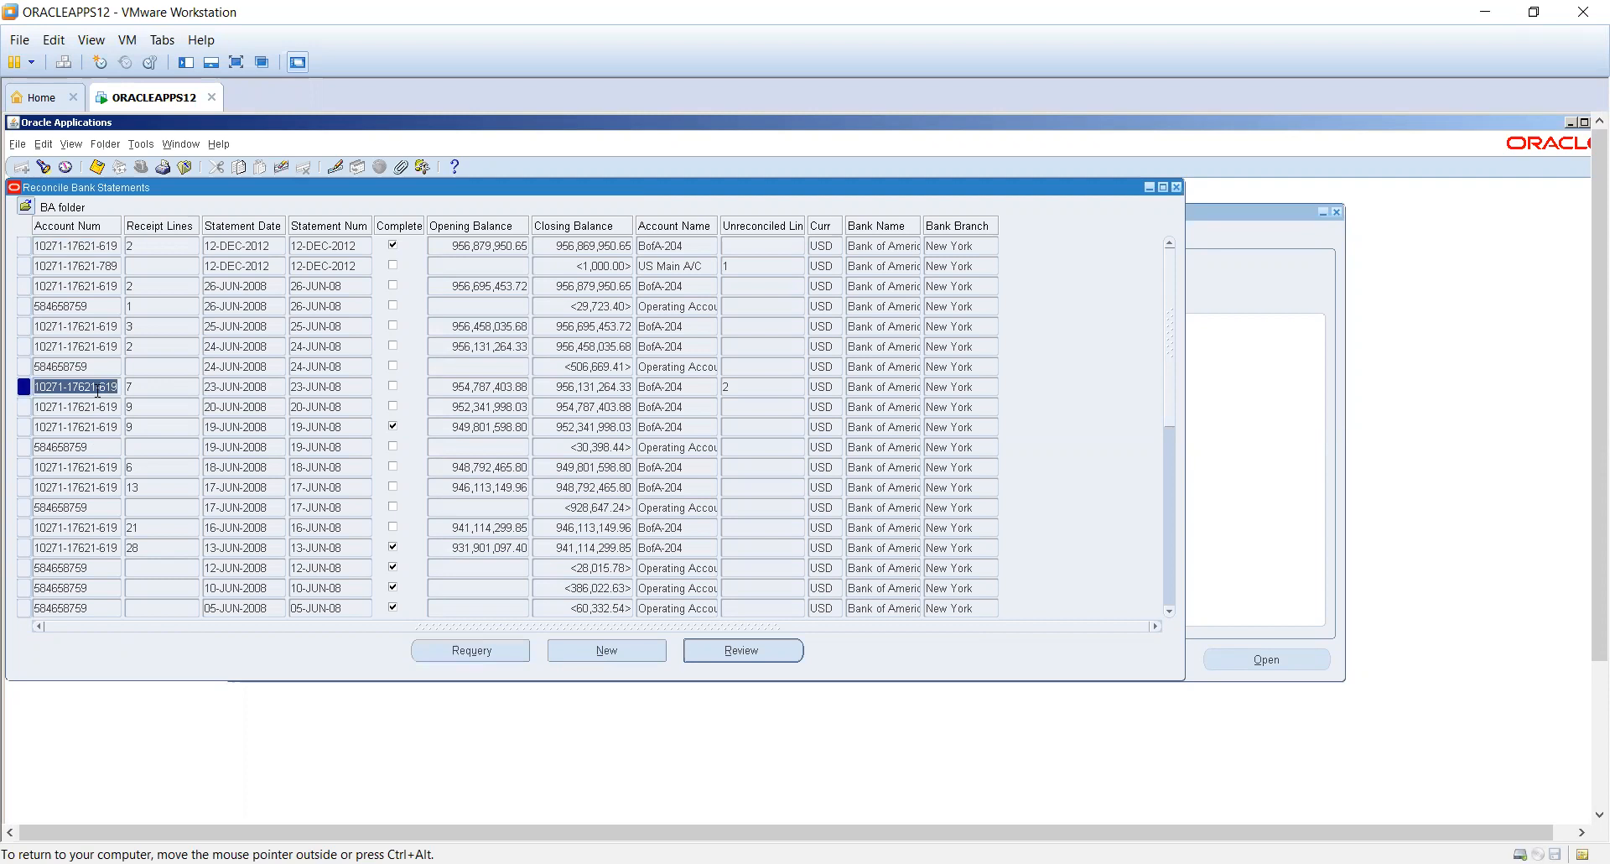
{"action": "left_click", "coordinate": [735, 661]}
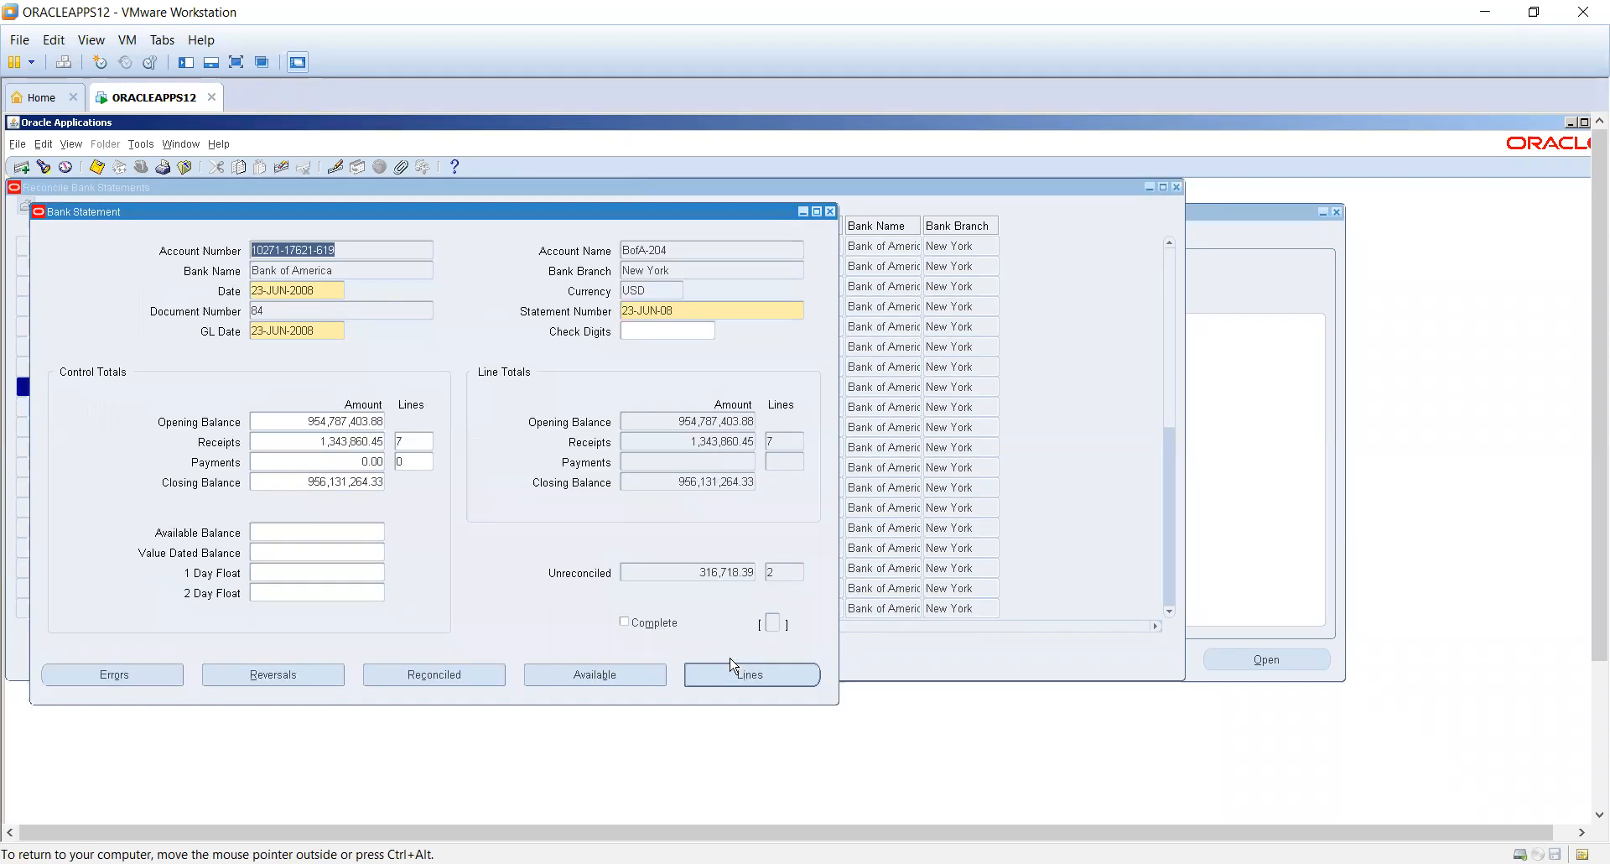
{"action": "left_click", "coordinate": [749, 674]}
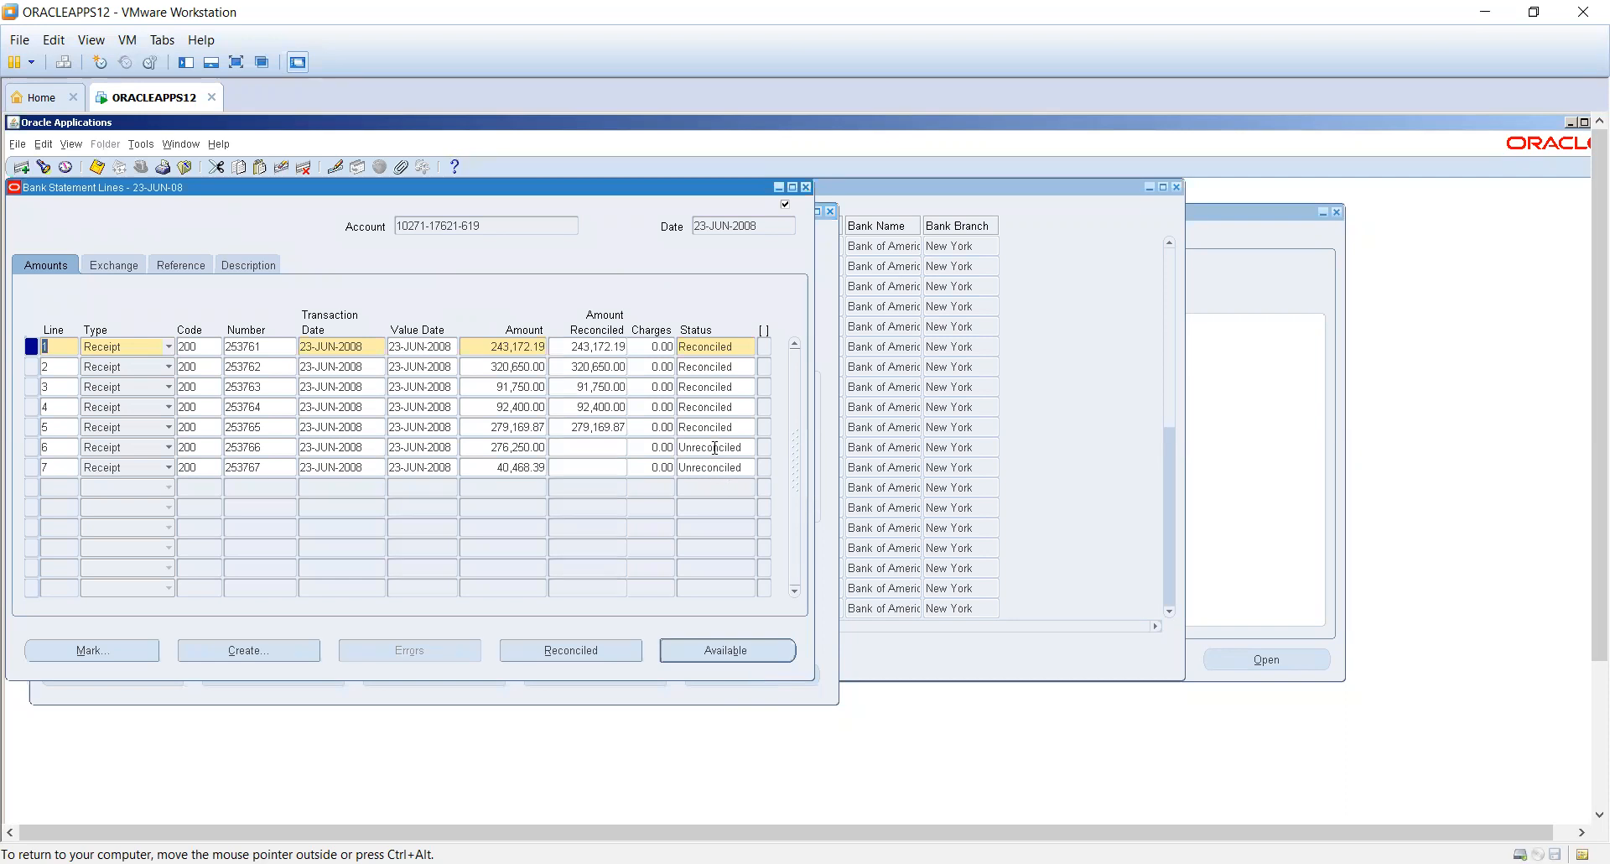
- Reconcile line 6 of the 23-JUN-08 statement with its available AR receipt
{"action": "left_click", "coordinate": [715, 448]}
{"action": "left_click", "coordinate": [739, 652]}
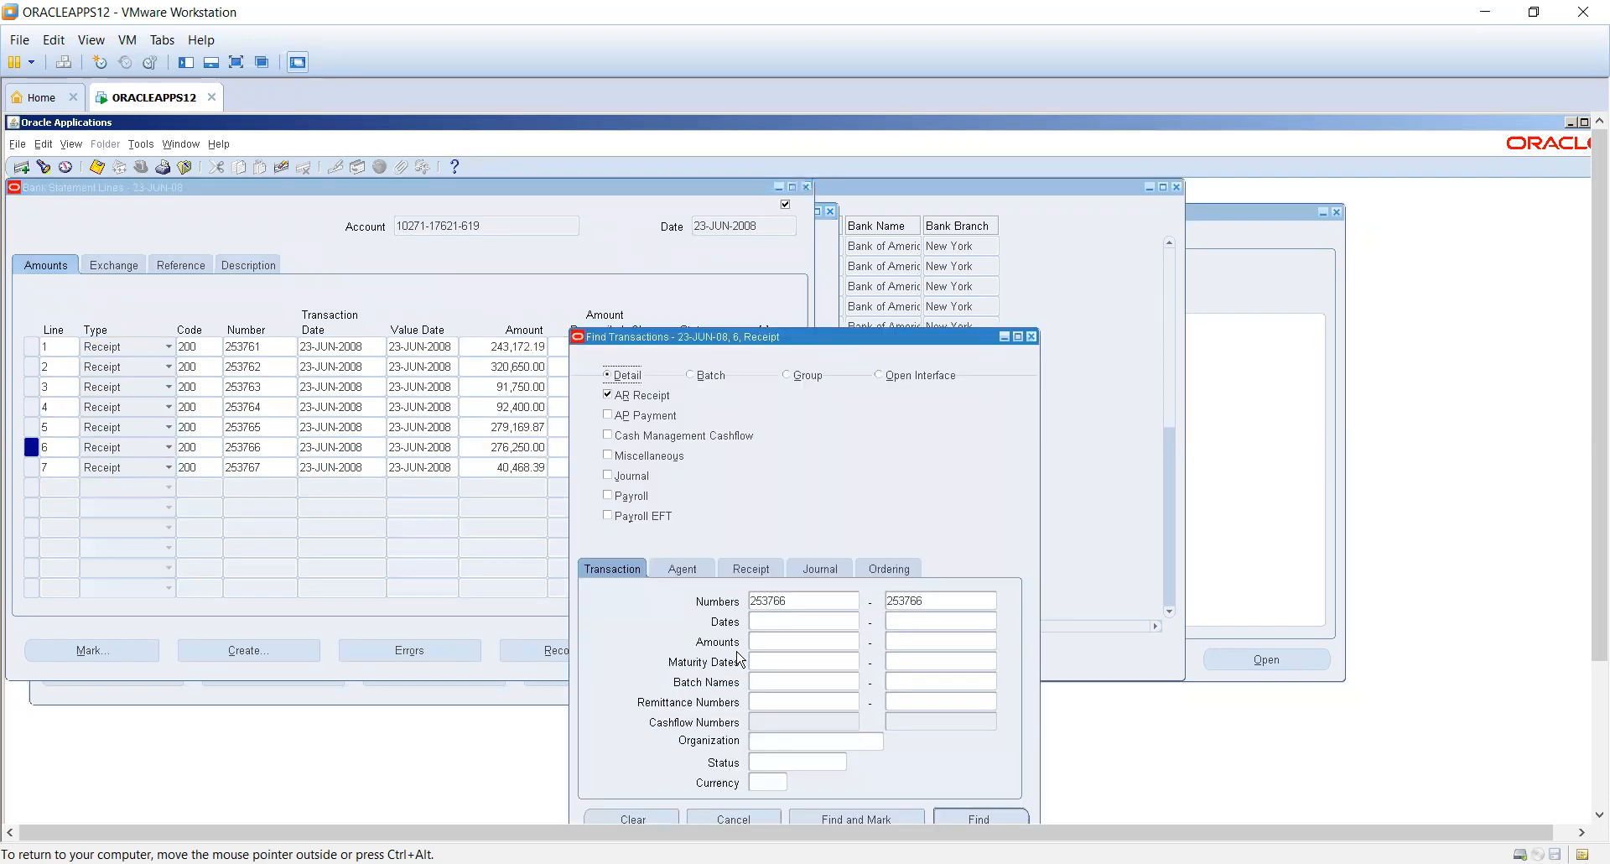
{"action": "left_click", "coordinate": [983, 818]}
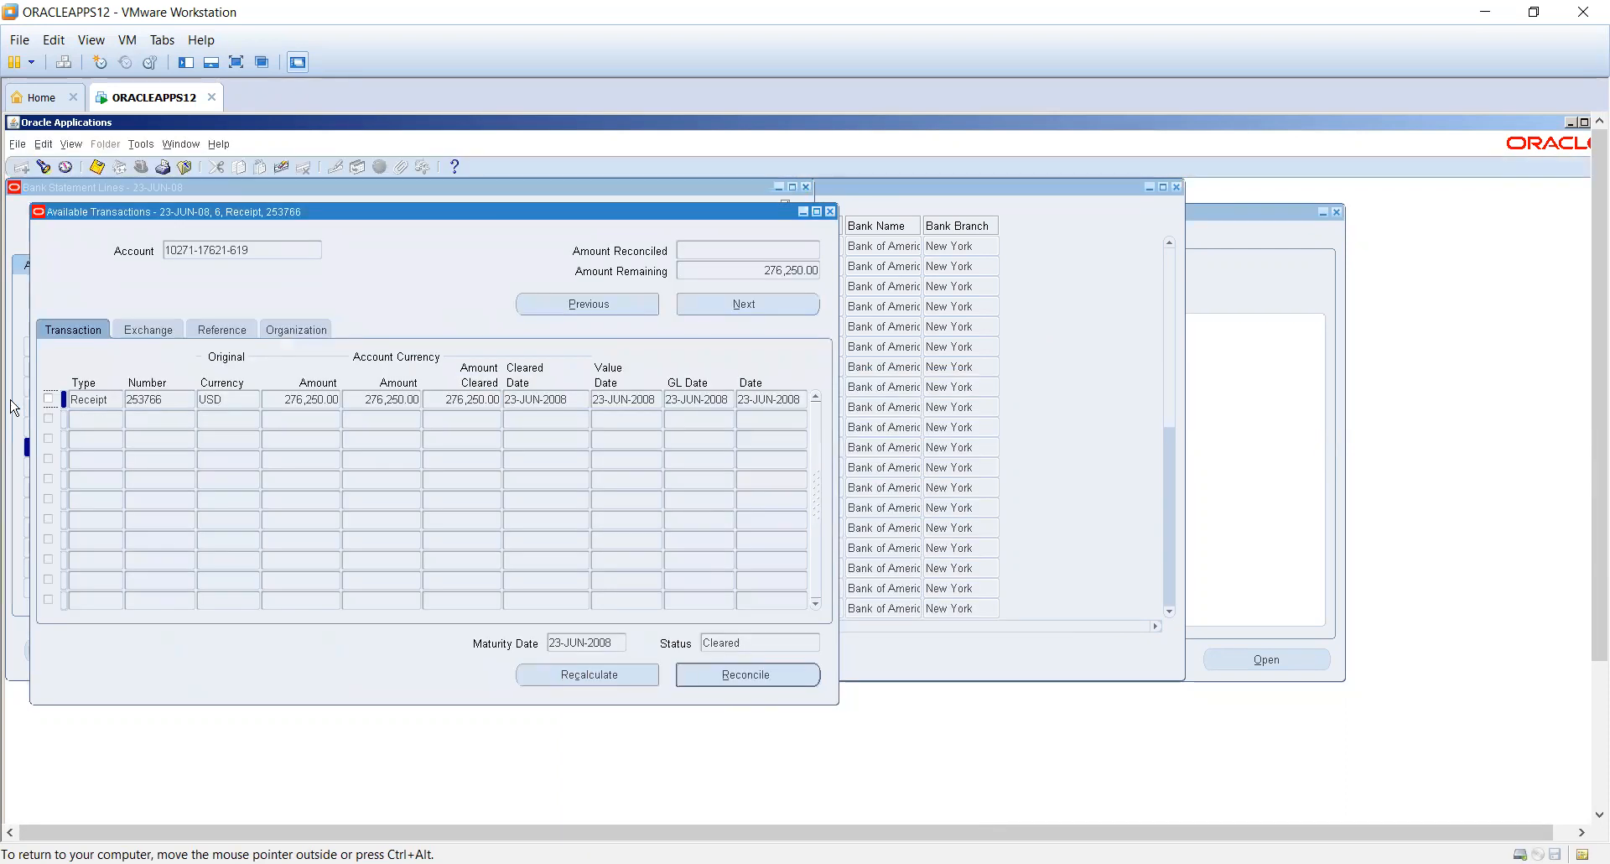
{"action": "left_click", "coordinate": [48, 401]}
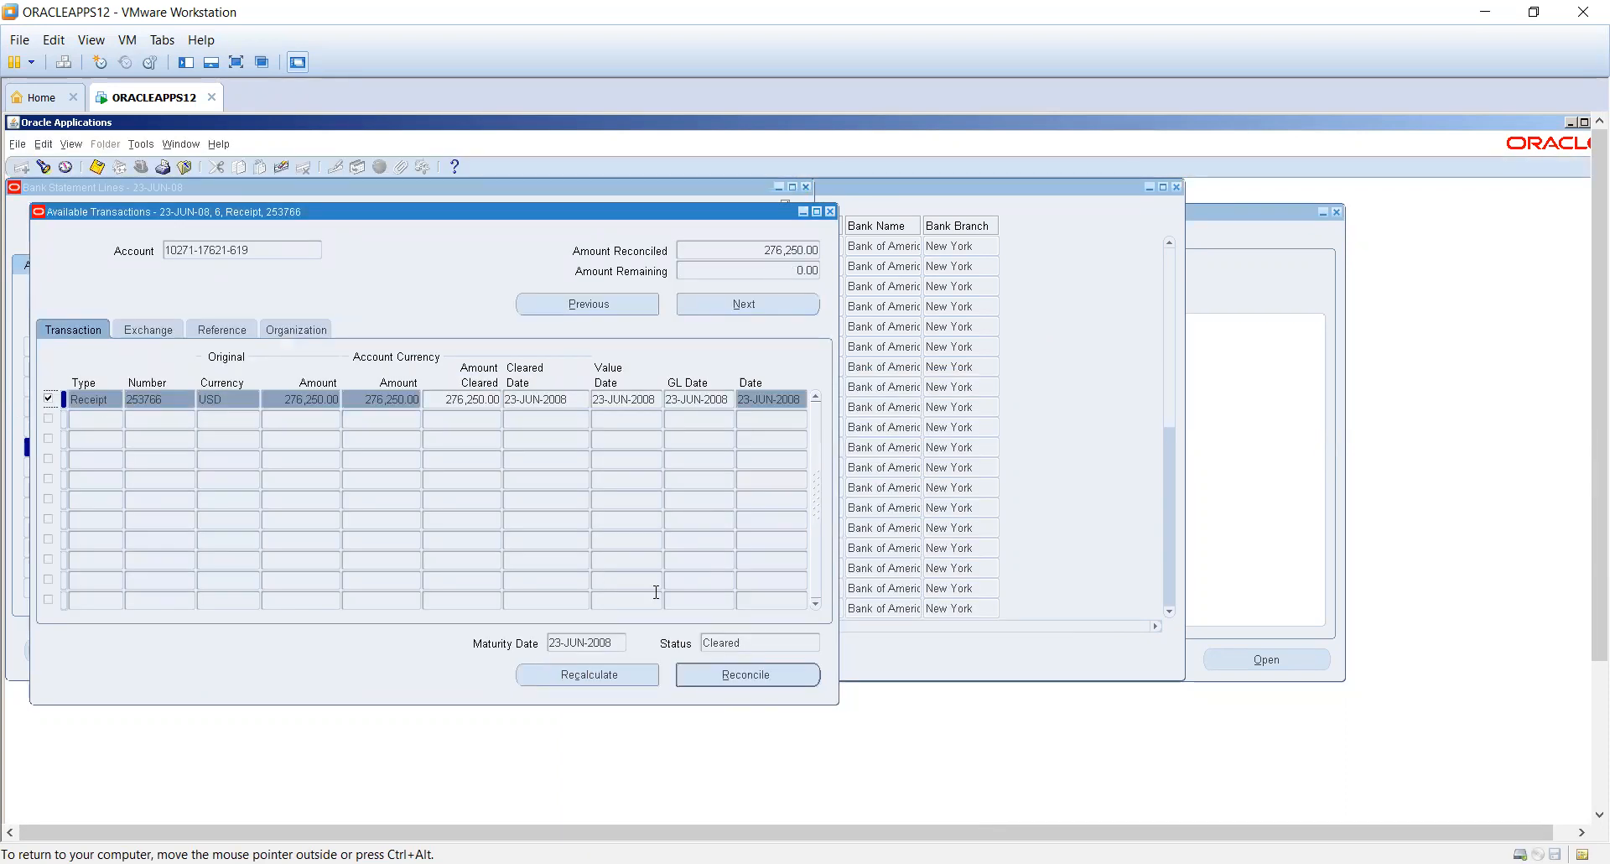
{"action": "left_click", "coordinate": [747, 677]}
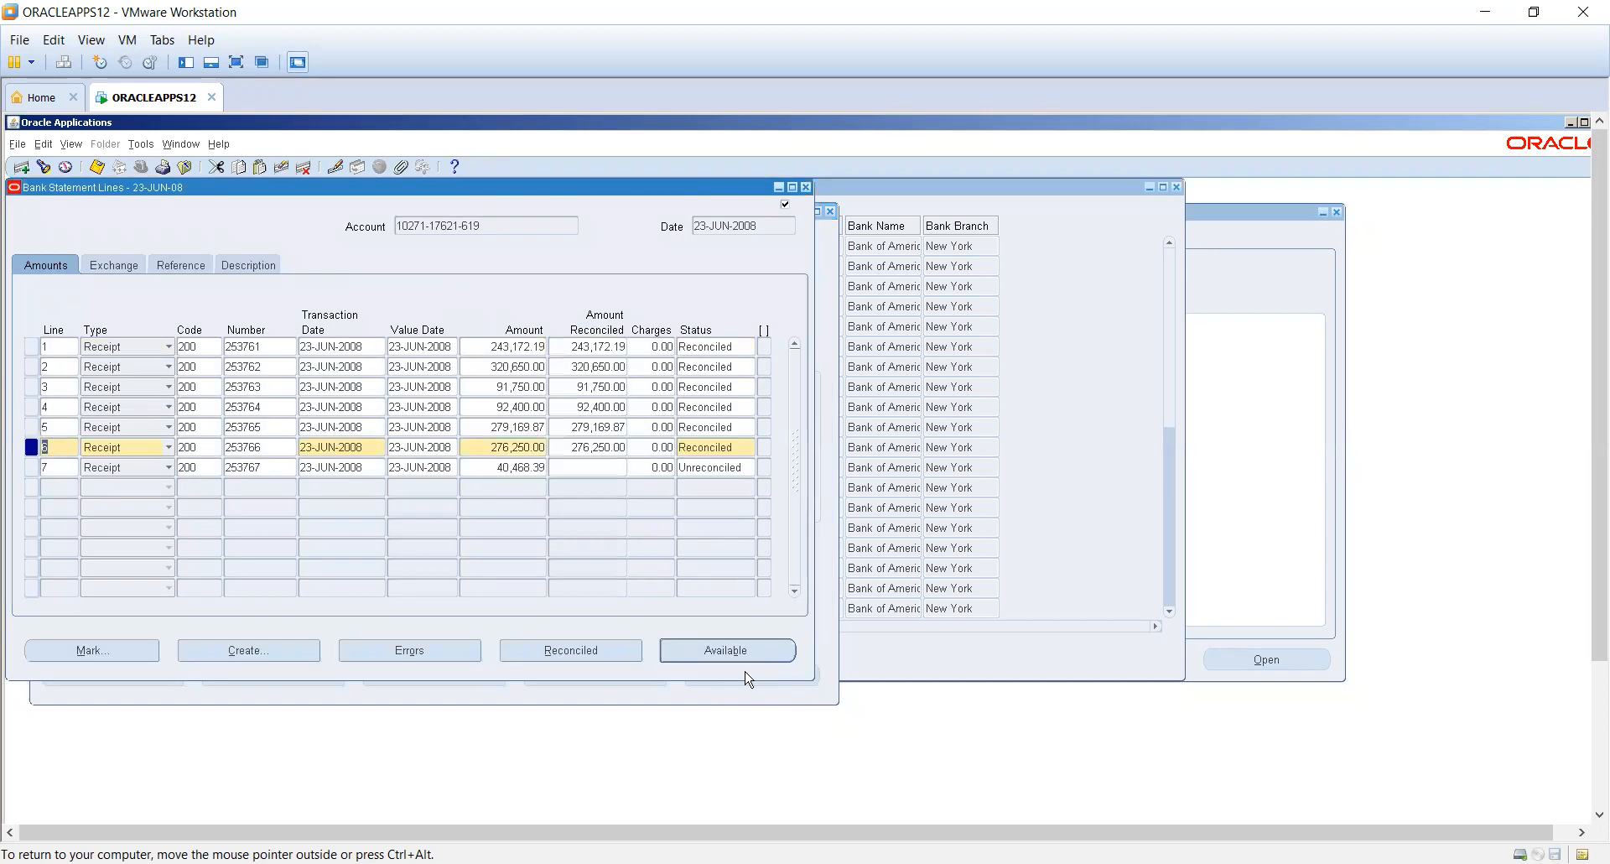
- Close the 23-JUN-08 statement and the bank statement list to return to the Navigator
{"action": "left_click", "coordinate": [806, 187]}
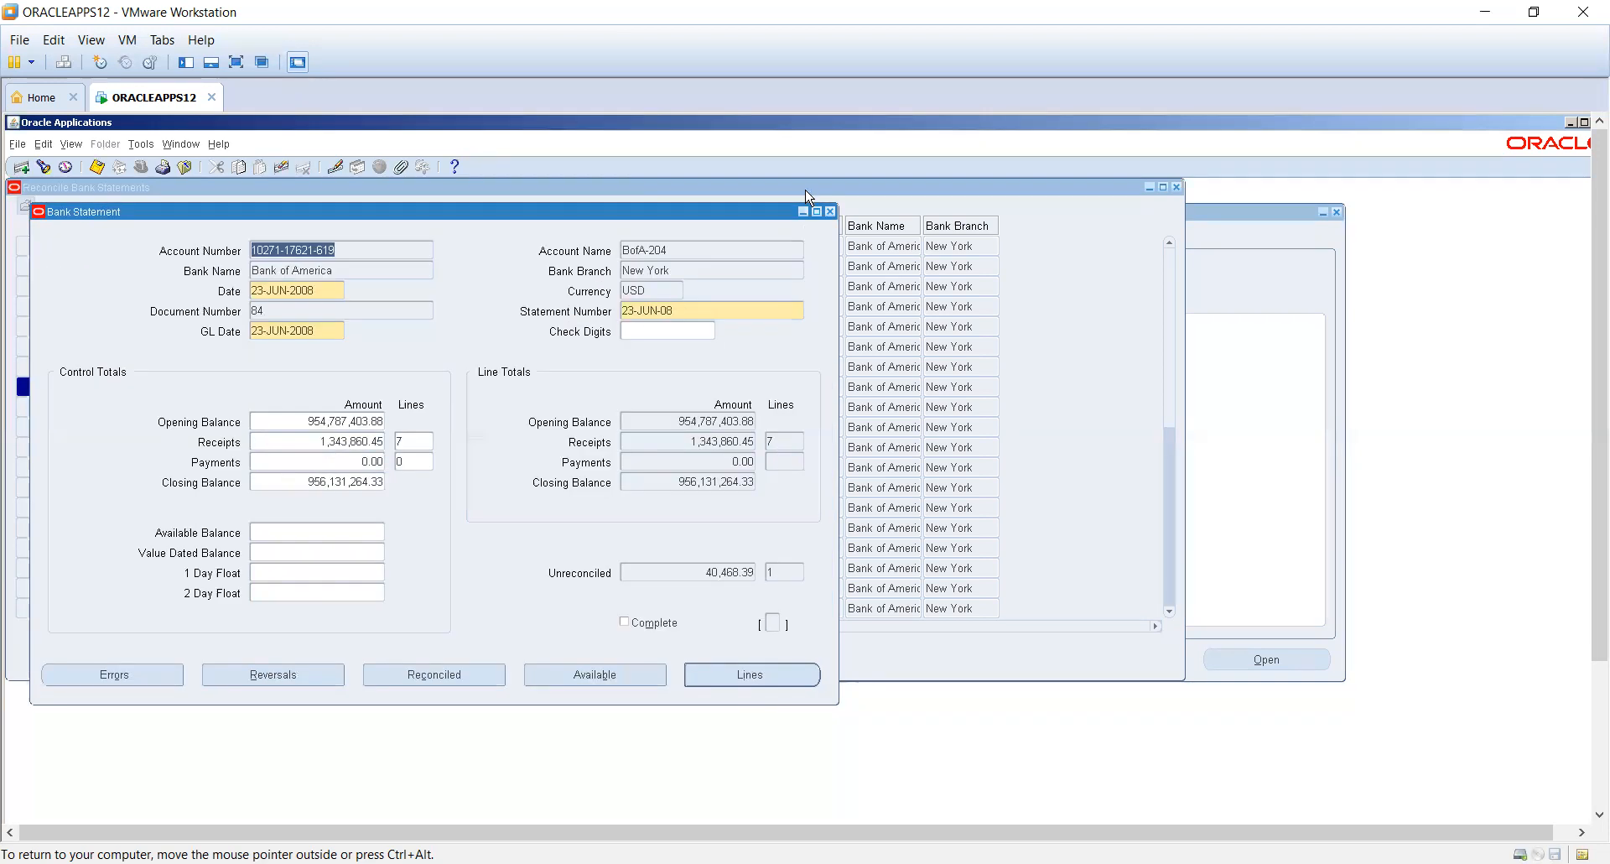
{"action": "left_click", "coordinate": [830, 213]}
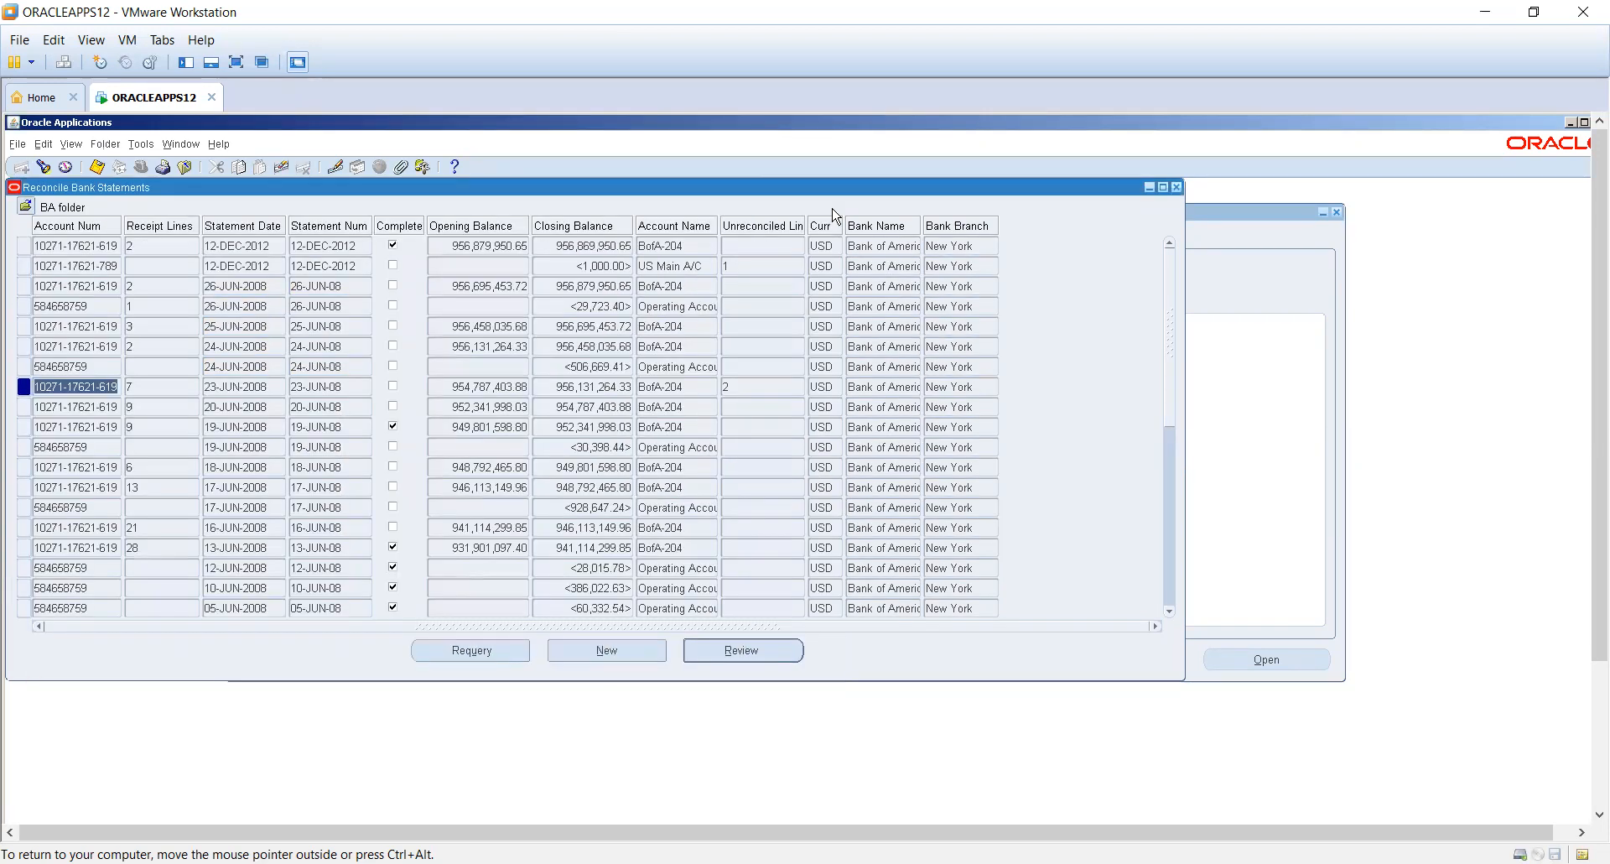
{"action": "left_click", "coordinate": [1177, 188]}
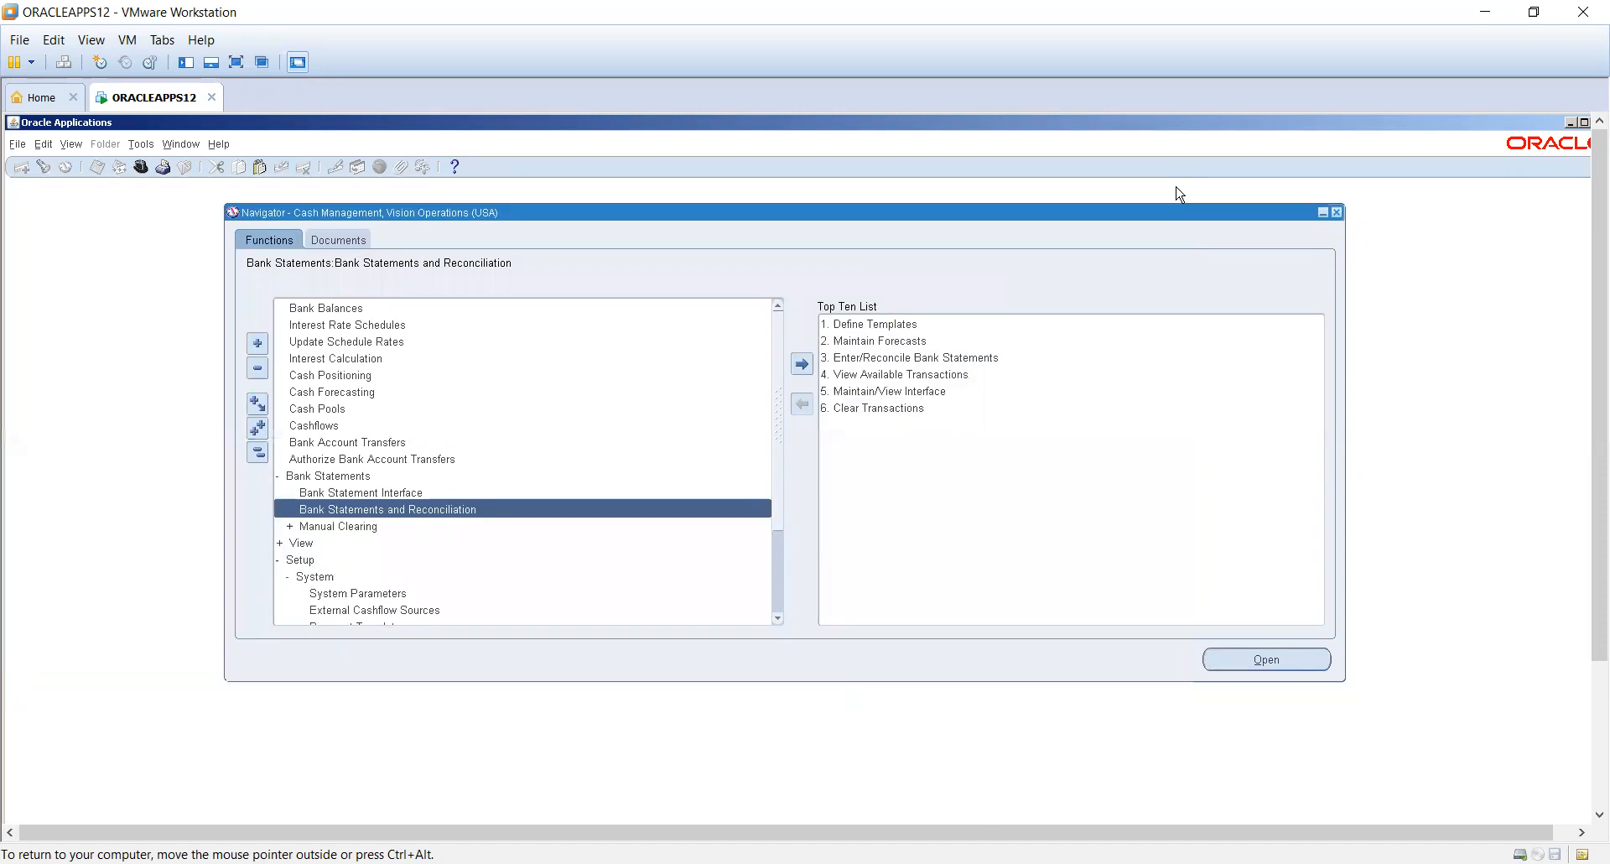
- Open the Clear Transactions function under Manual Clearing and try to find transactions without specifying a bank account
{"action": "double_click", "coordinate": [354, 528]}
{"action": "double_click", "coordinate": [387, 543]}
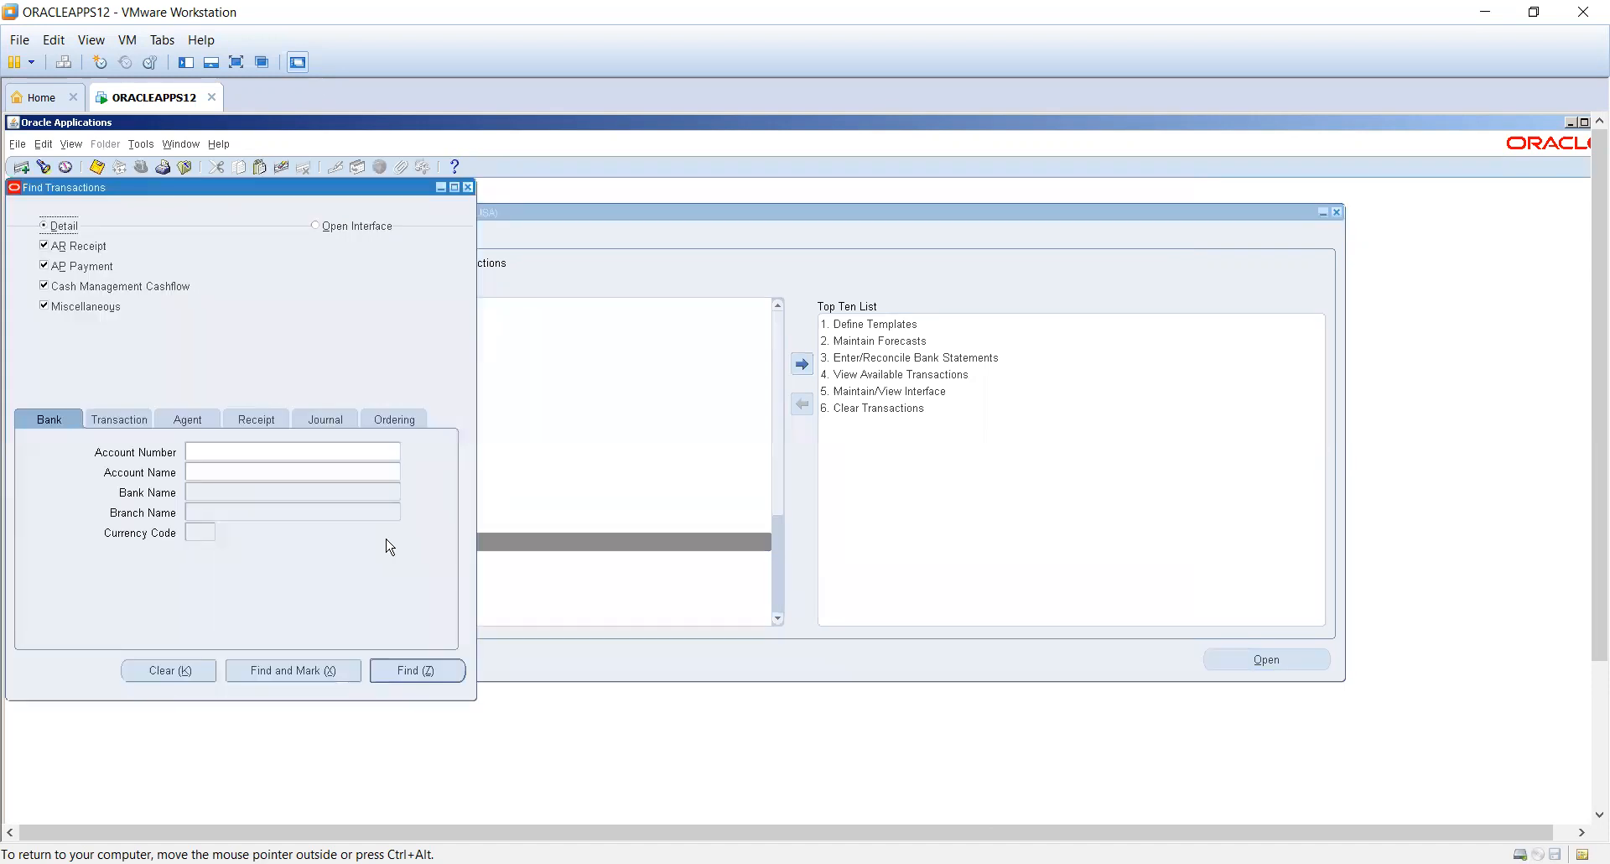
{"action": "left_click", "coordinate": [392, 671]}
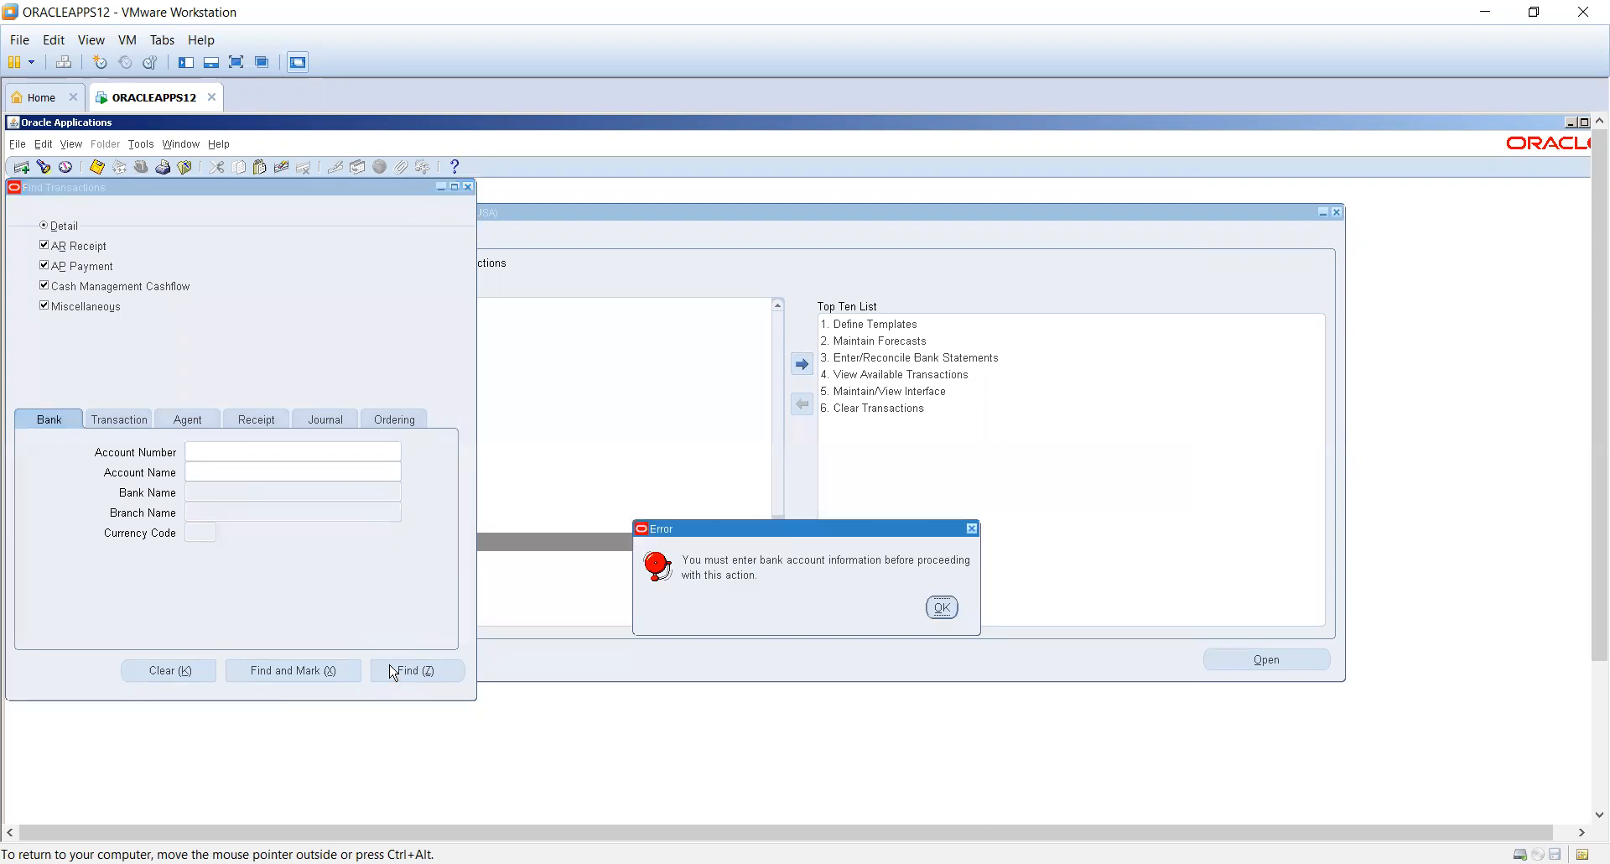
{"action": "left_click", "coordinate": [942, 607]}
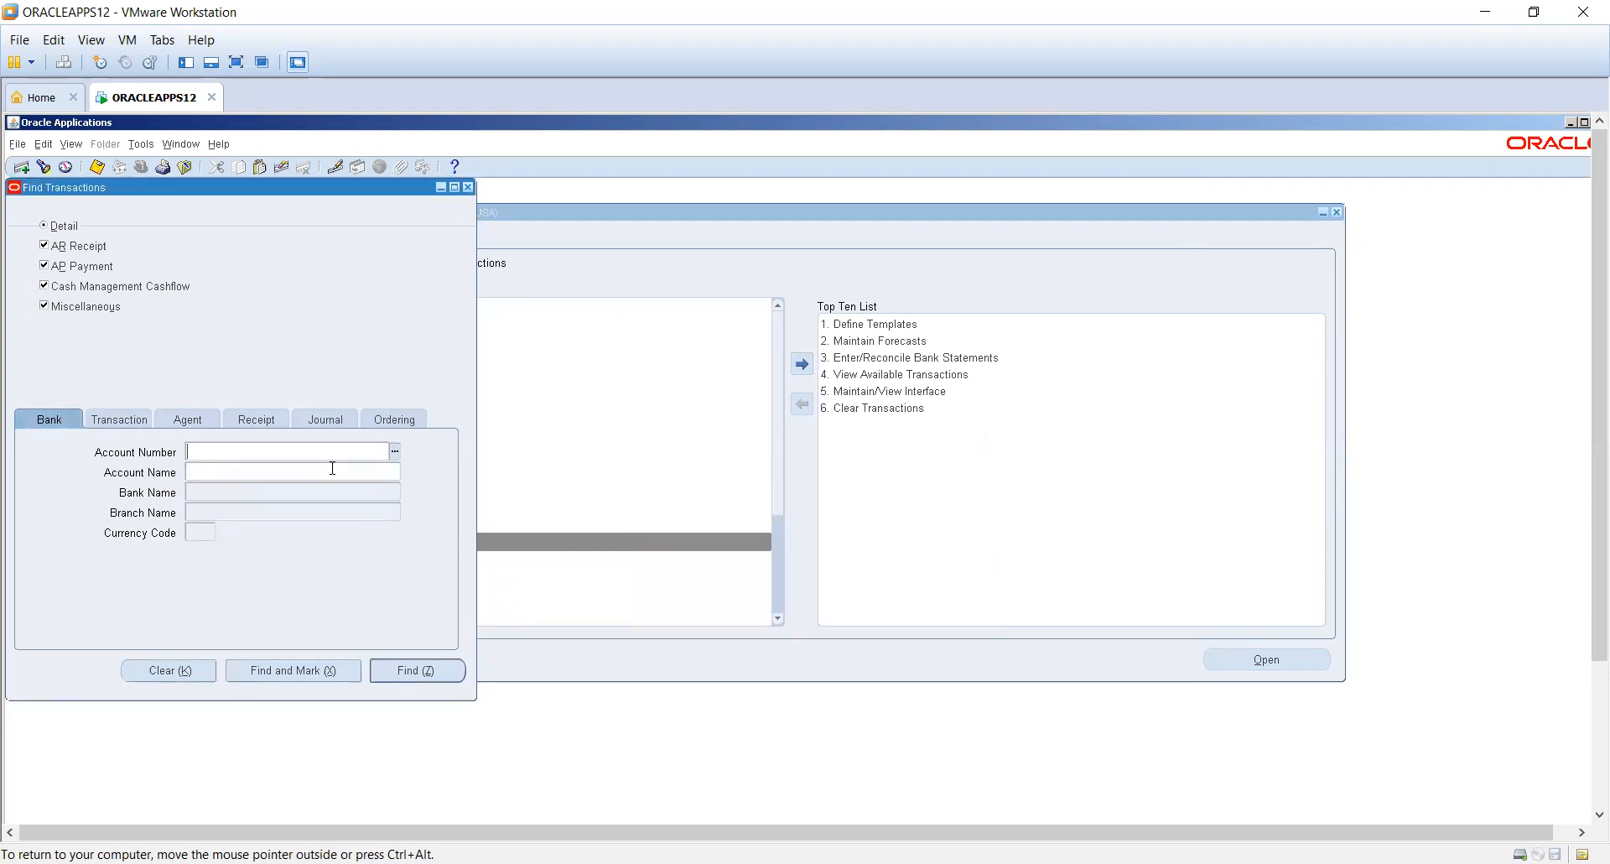
- Find the transactions available for clearing in the BofA-EUR-204 bank account, and close the results
{"action": "left_click", "coordinate": [394, 451]}
{"action": "left_click", "coordinate": [325, 567]}
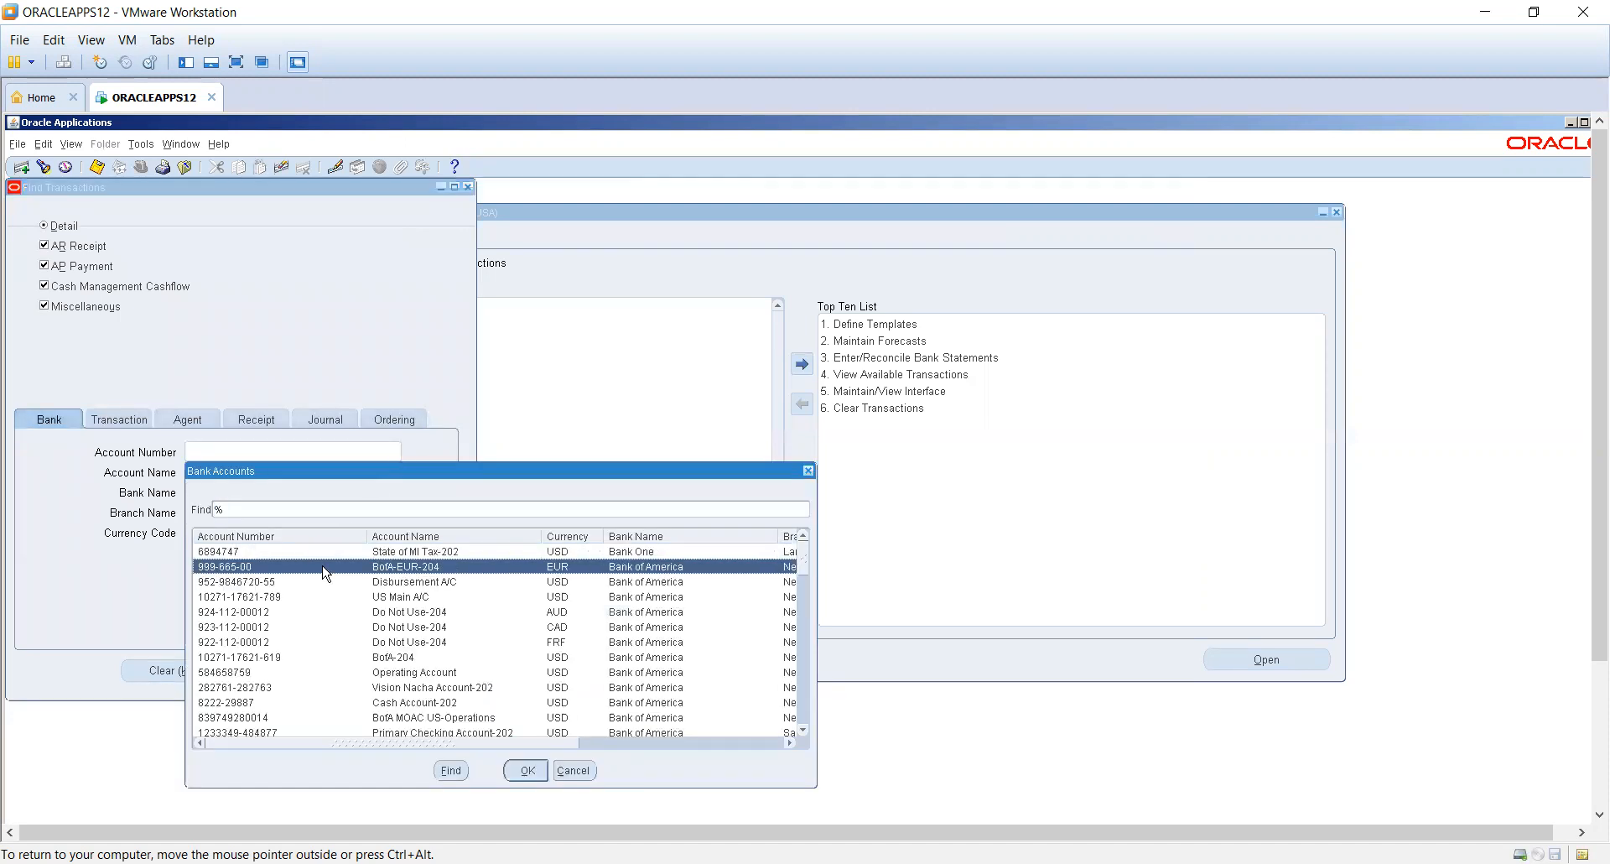
{"action": "double_click", "coordinate": [325, 570]}
{"action": "left_click", "coordinate": [402, 671]}
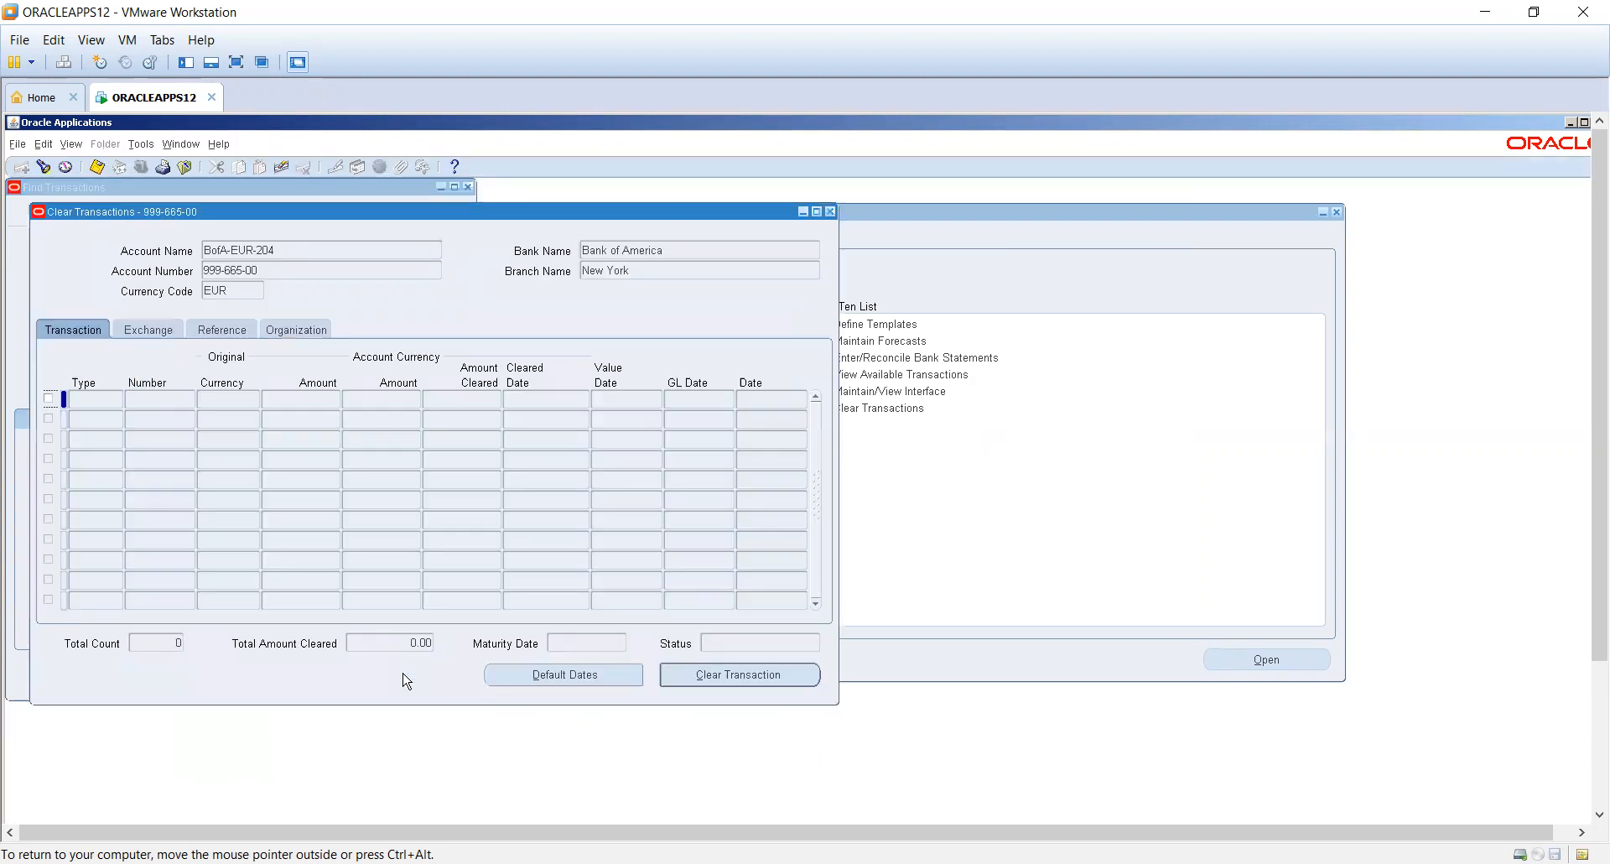
{"action": "left_click", "coordinate": [831, 211]}
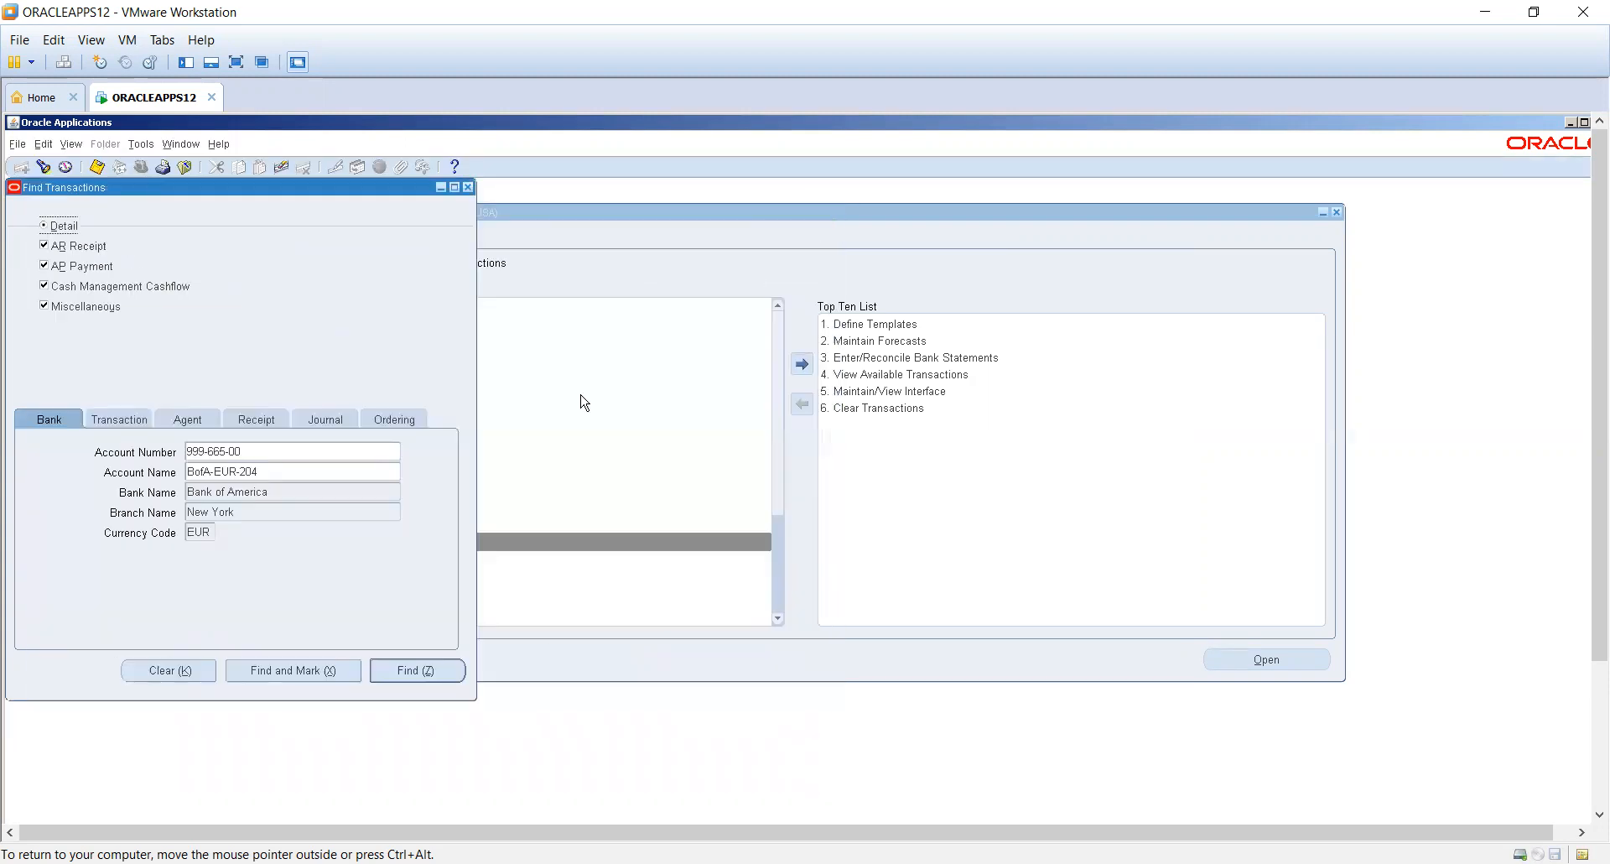
- Change the search to the BofA-204 account and find its transactions available for clearing
{"action": "left_click", "coordinate": [311, 470]}
{"action": "key", "text": "BackSpace"}
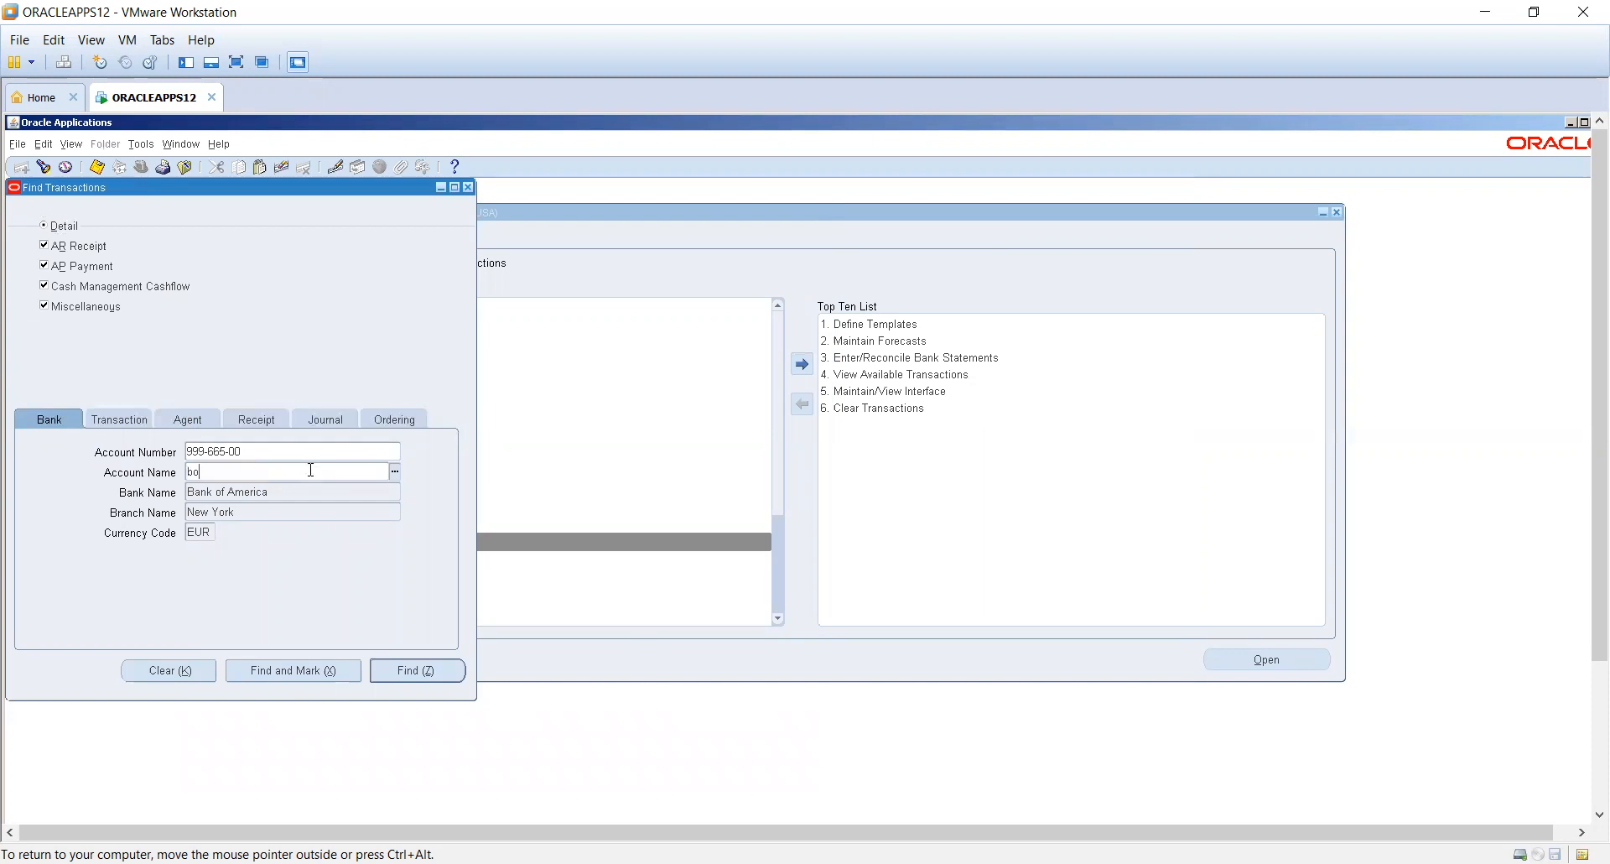
{"action": "type", "text": "bofa"}
{"action": "key", "text": "Tab"}
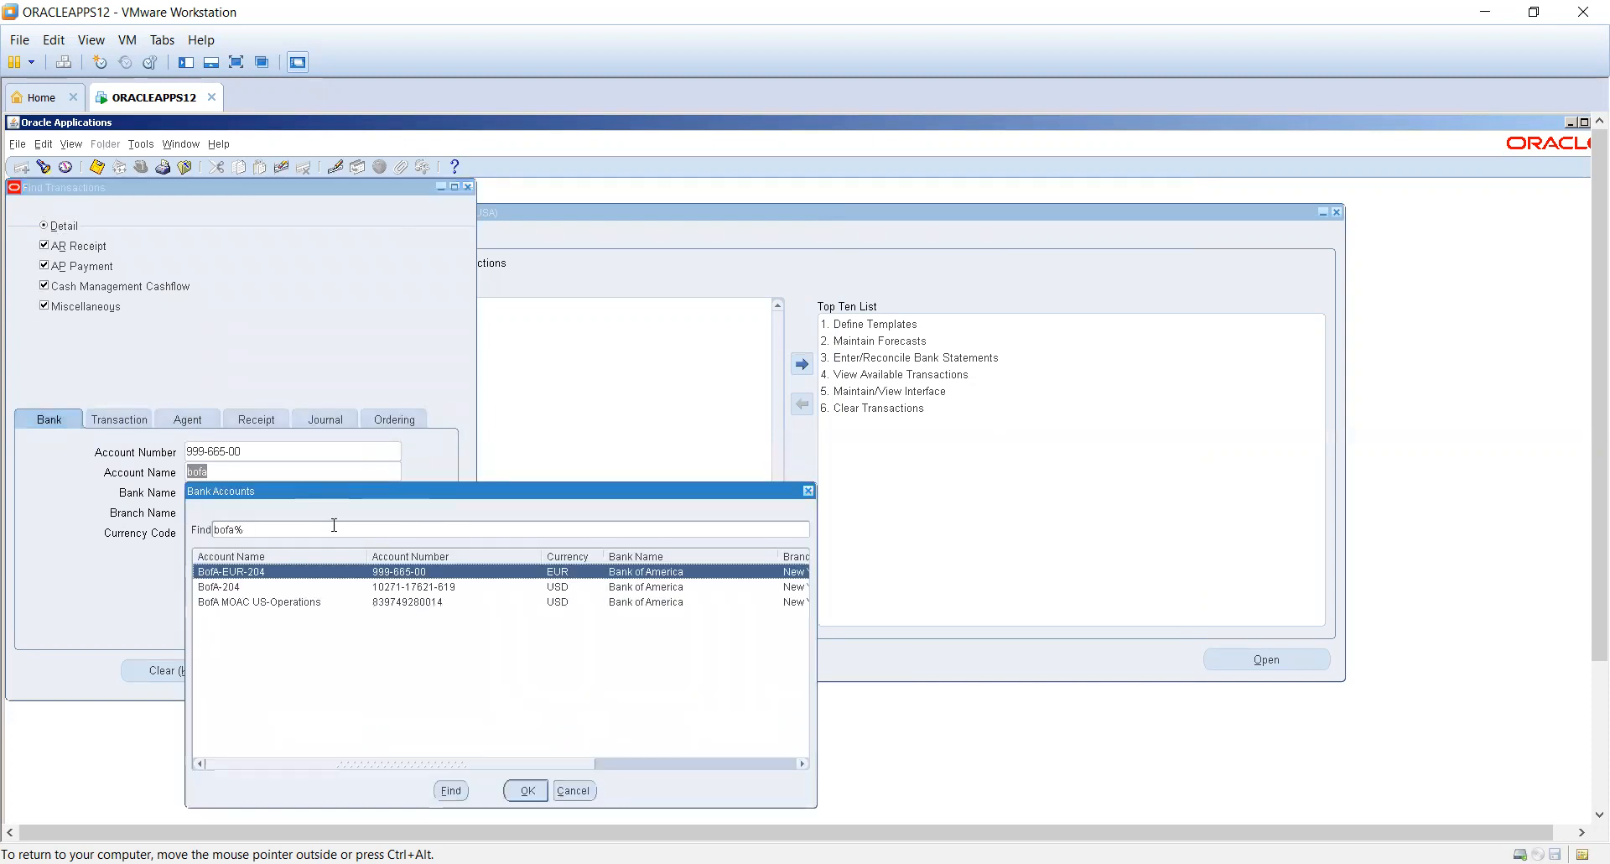
{"action": "double_click", "coordinate": [359, 575]}
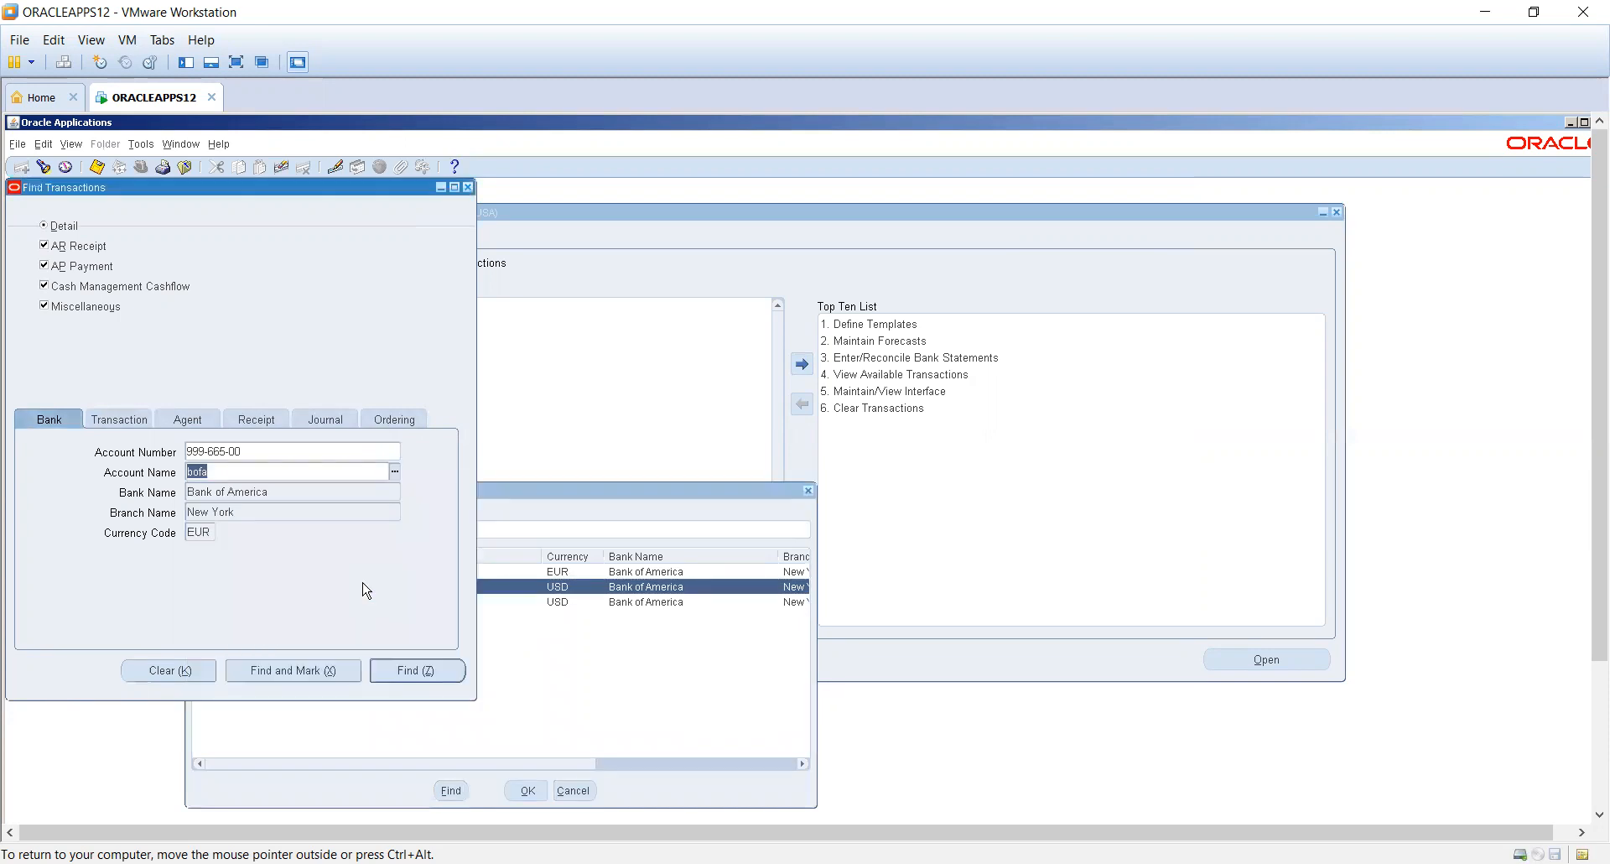
{"action": "left_click", "coordinate": [387, 669]}
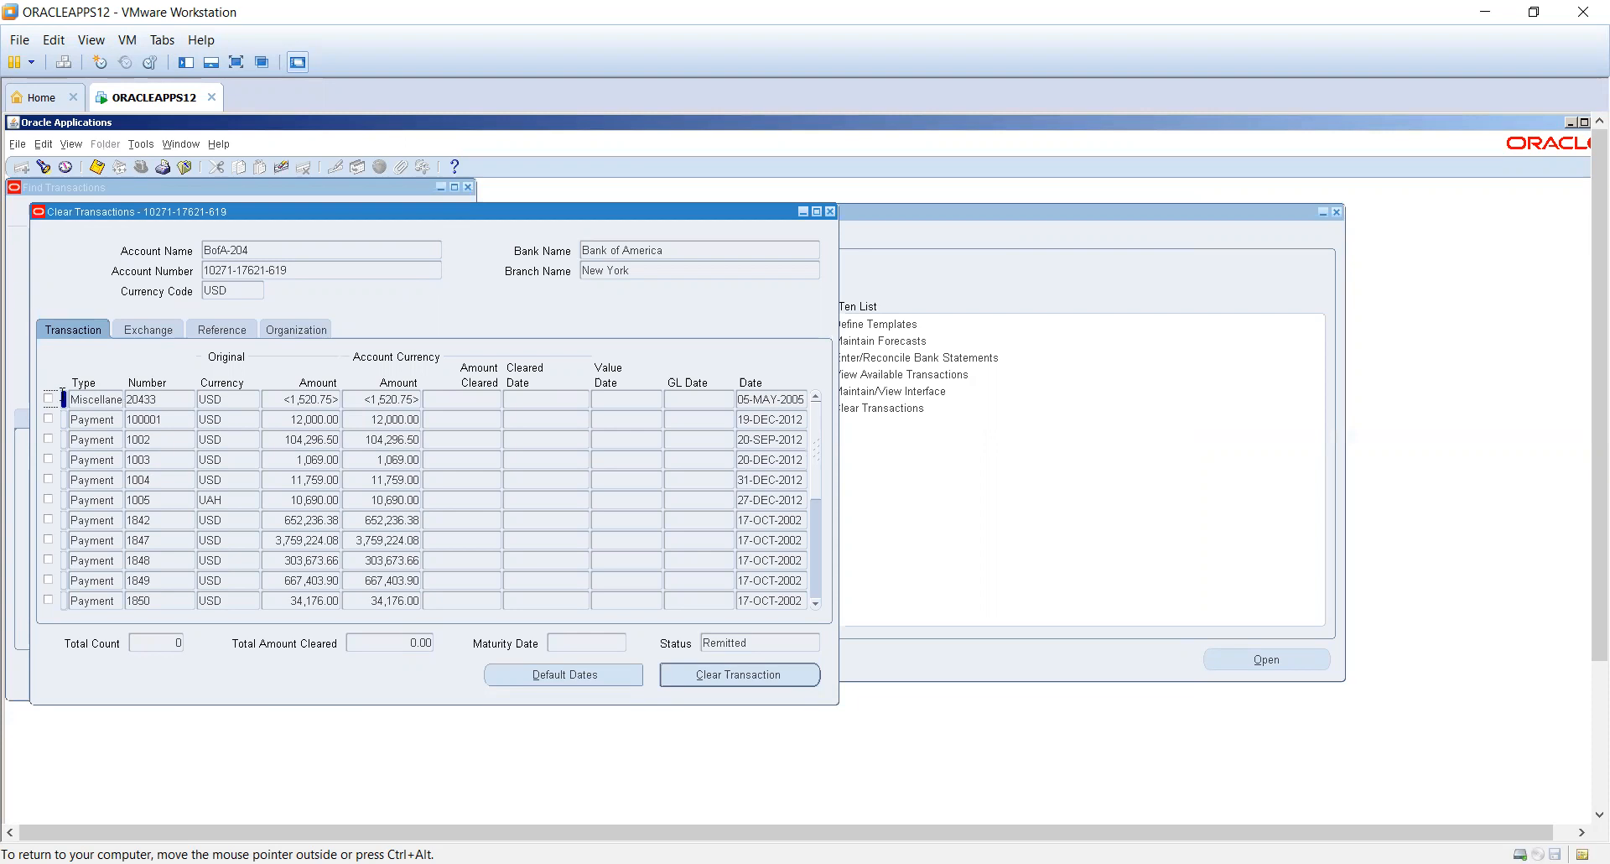
- Select the miscellaneous transaction dated 05-MAY-2005 and try to clear it without a GL date
{"action": "left_click", "coordinate": [48, 399]}
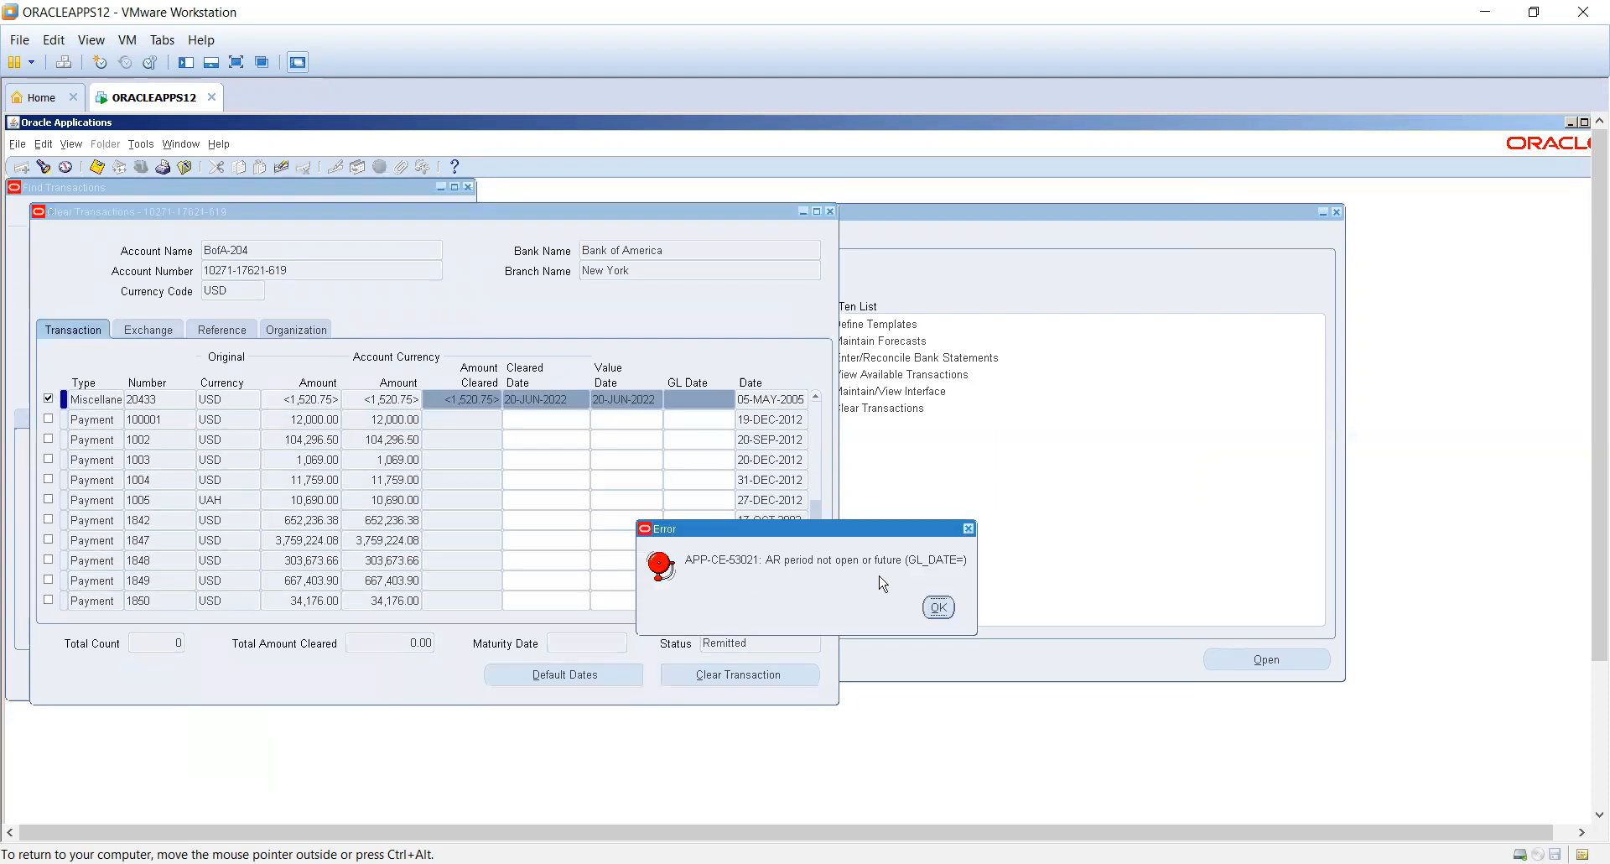
{"action": "left_click", "coordinate": [945, 610]}
{"action": "left_click", "coordinate": [723, 677]}
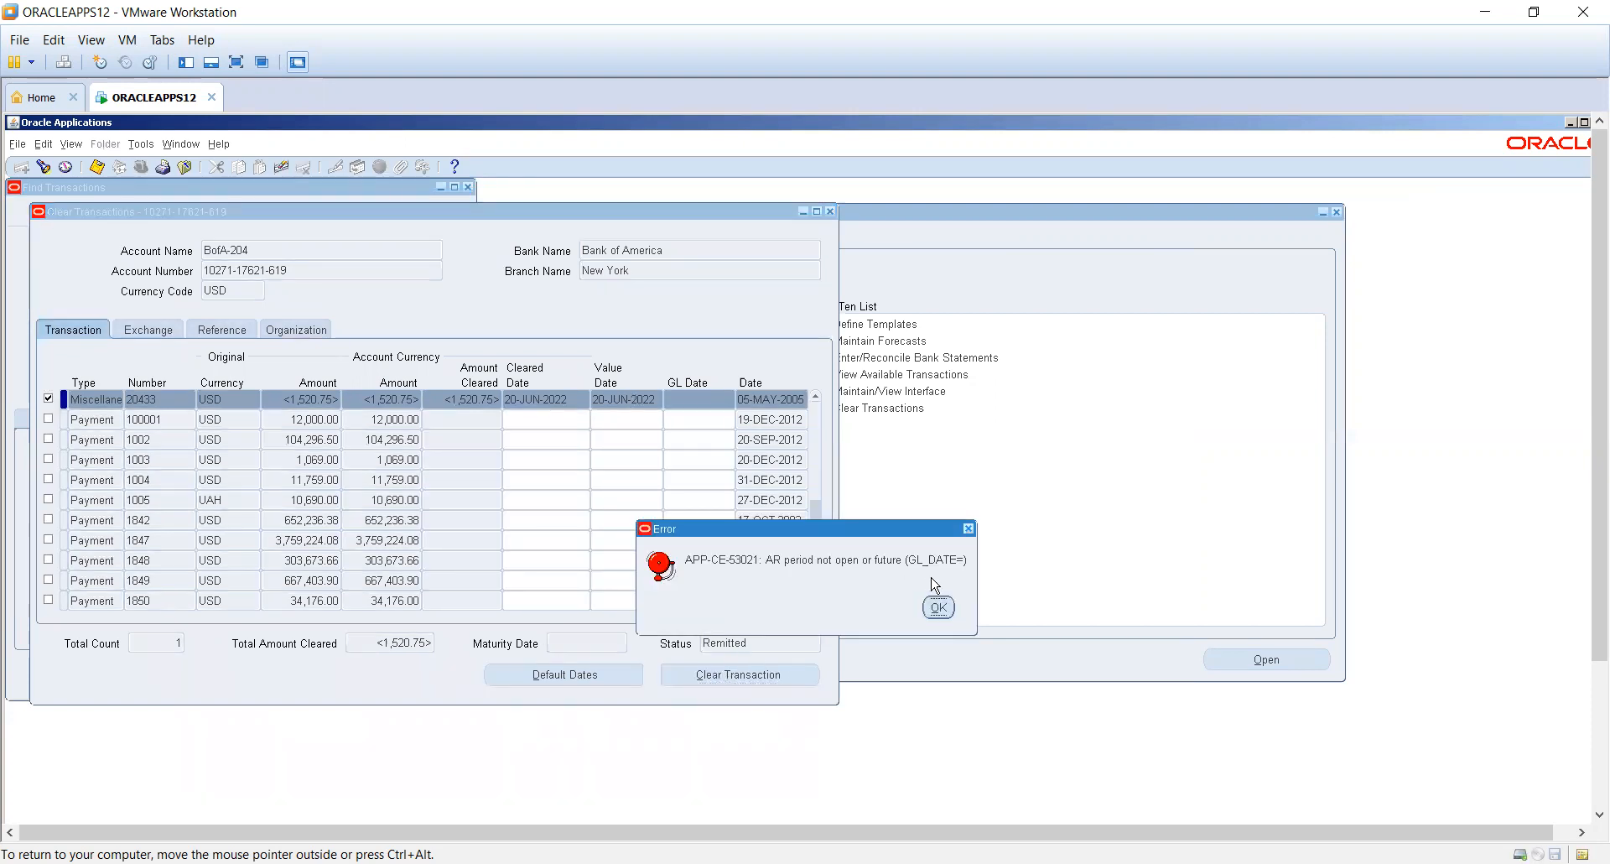
{"action": "left_click", "coordinate": [938, 608]}
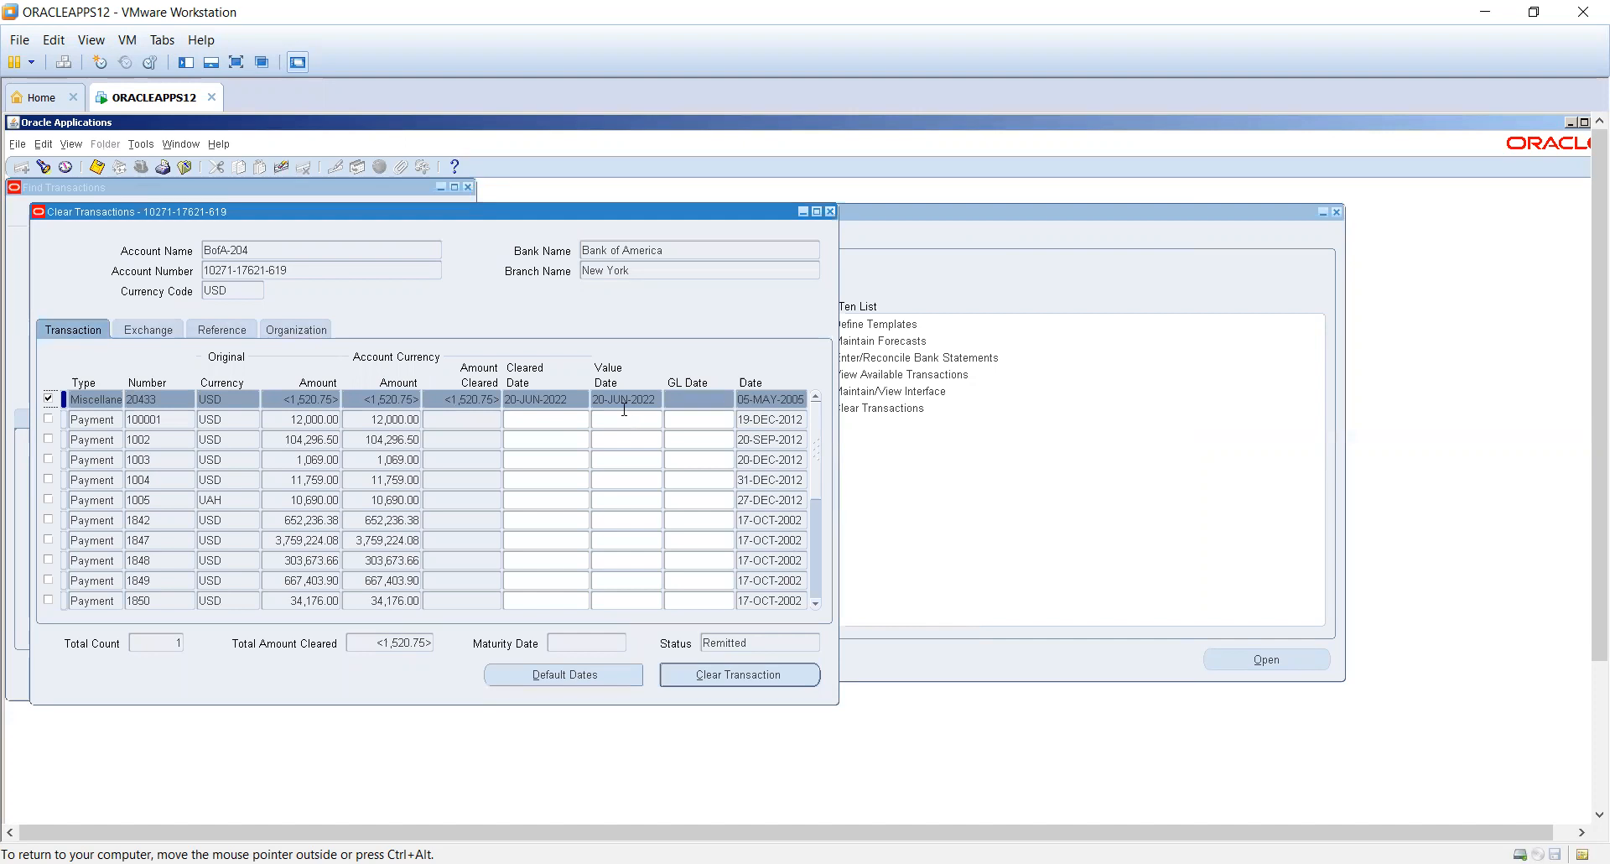
- Set the GL date of the selected miscellaneous transaction to 12-JUN-2012
{"action": "left_click", "coordinate": [694, 399]}
{"action": "type", "text": "12-JUN-2012"}
{"action": "key", "text": "Tab"}
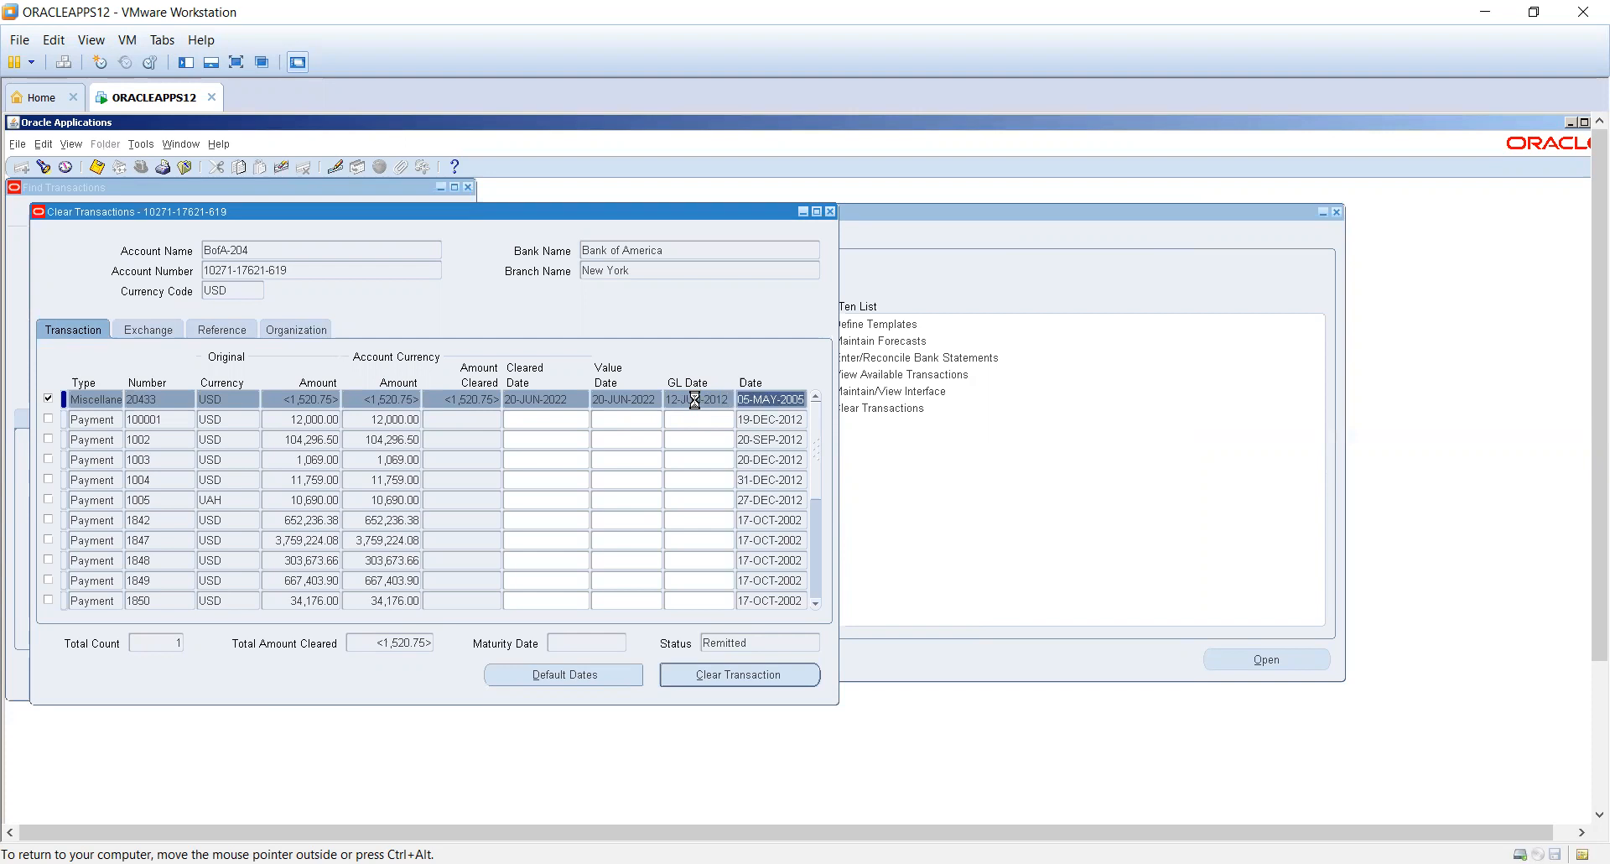
{"action": "scroll", "coordinate": [694, 399], "scroll_direction": "down", "scroll_amount": 1}
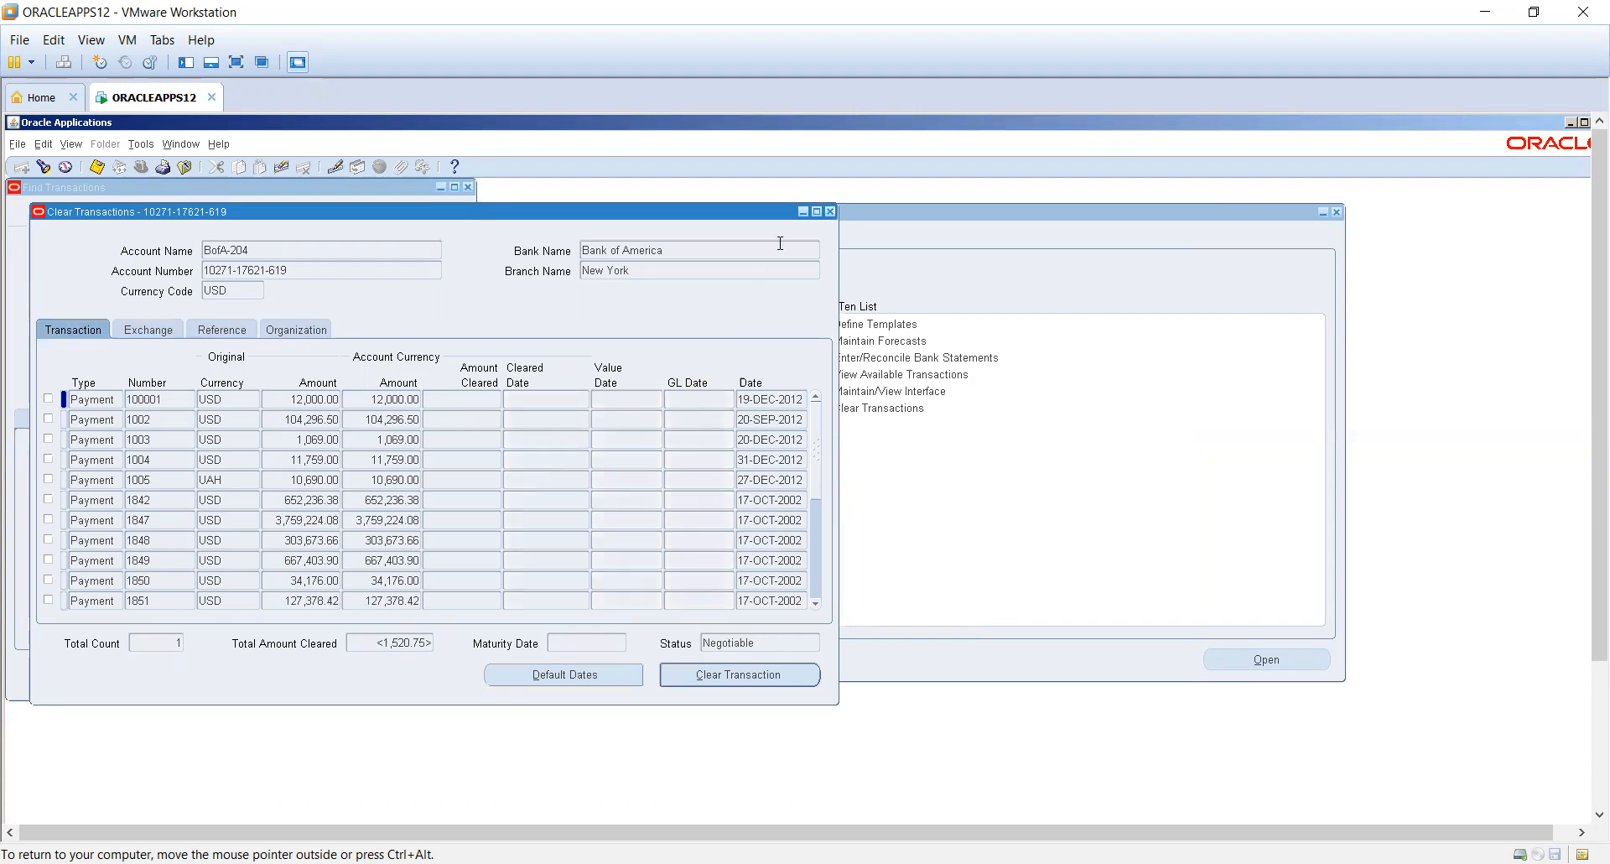
- Close the clearing results and the transaction search, and open Bank Statements and Reconciliation
{"action": "left_click", "coordinate": [831, 211]}
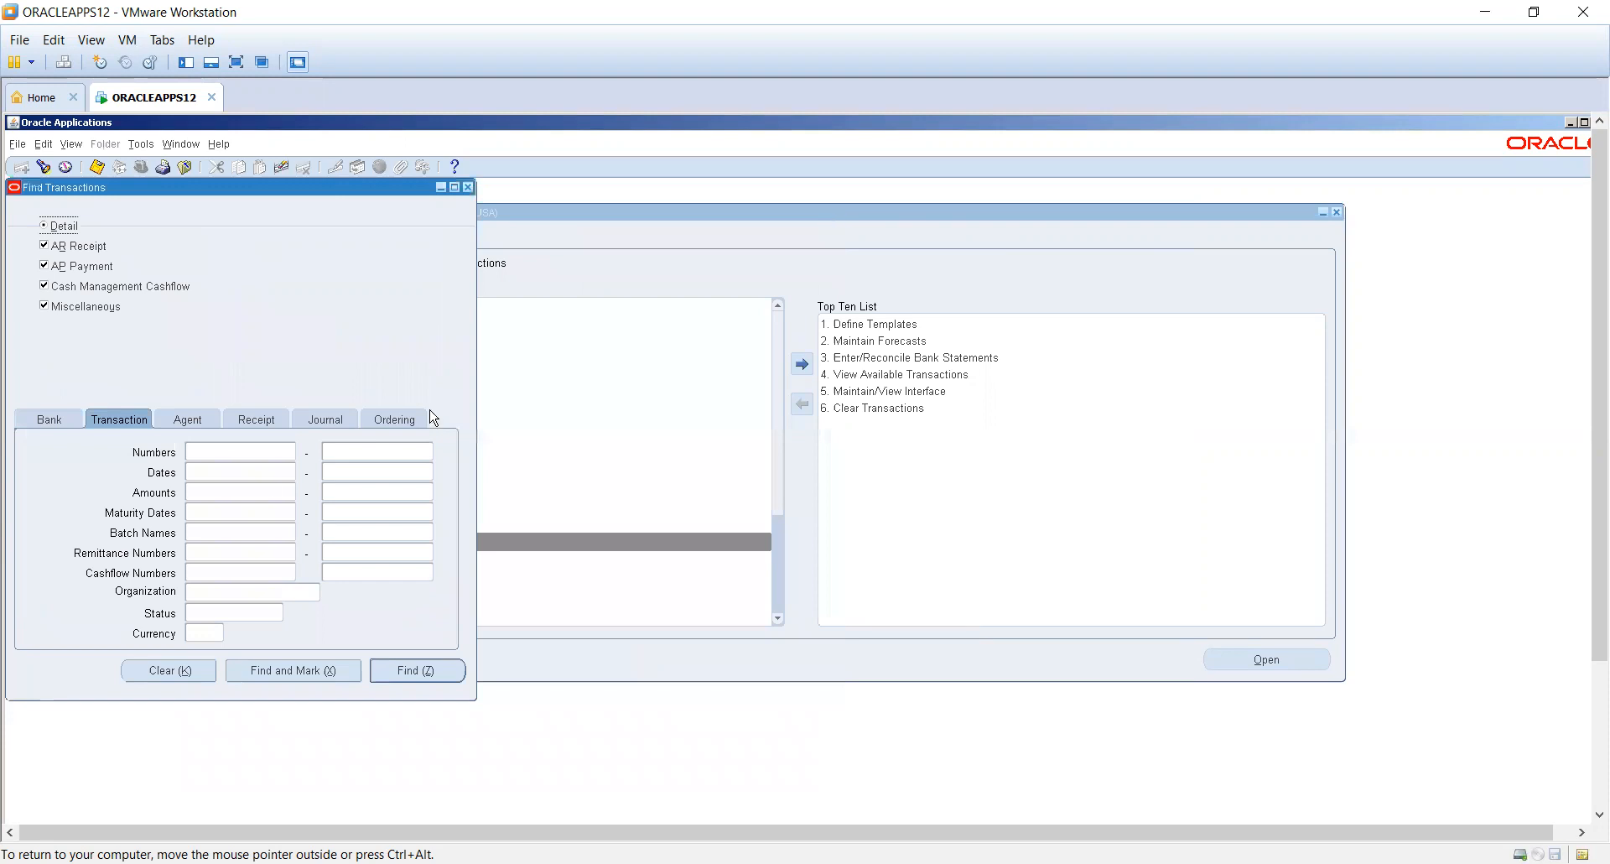
{"action": "left_click", "coordinate": [468, 187]}
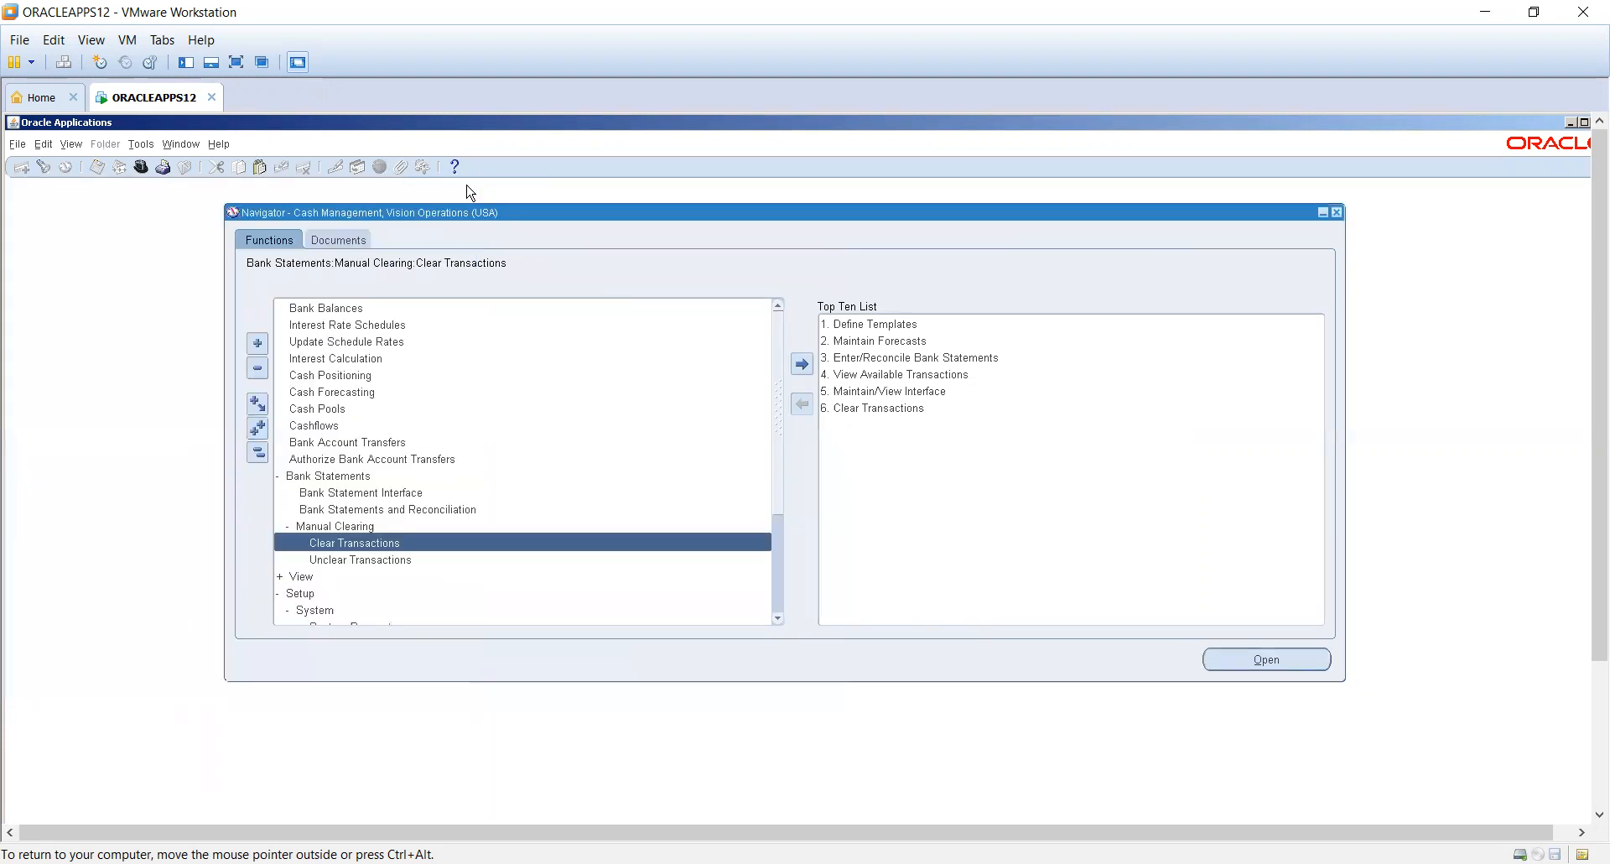
{"action": "double_click", "coordinate": [372, 510]}
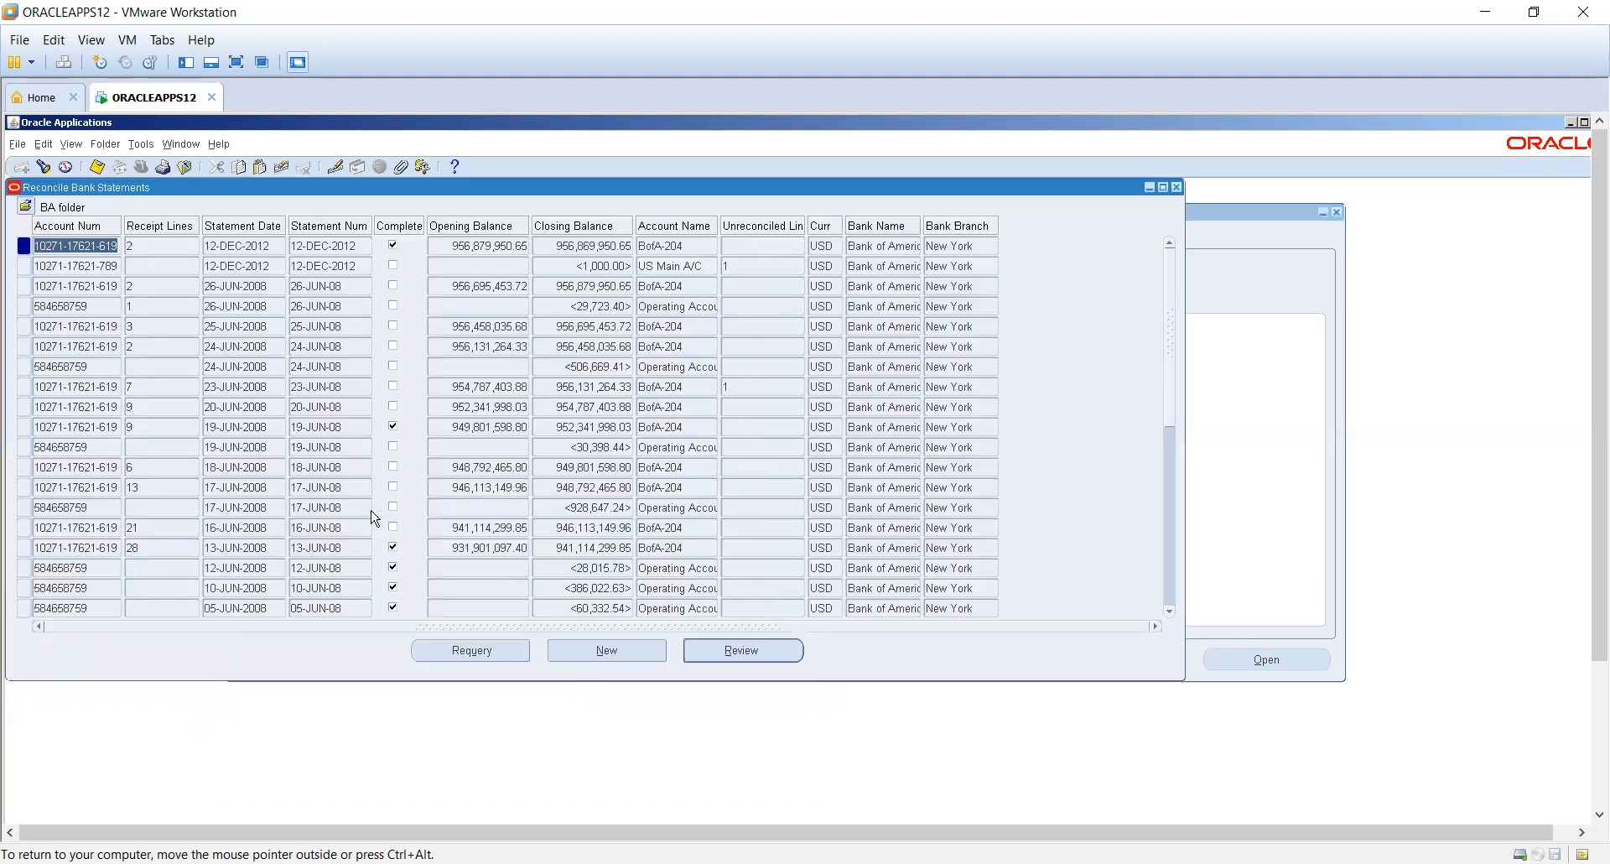
- Review the 12-DEC-2012 statement of BofA-204, unmark it as complete and open its lines
{"action": "left_click", "coordinate": [749, 649]}
{"action": "left_click", "coordinate": [752, 674]}
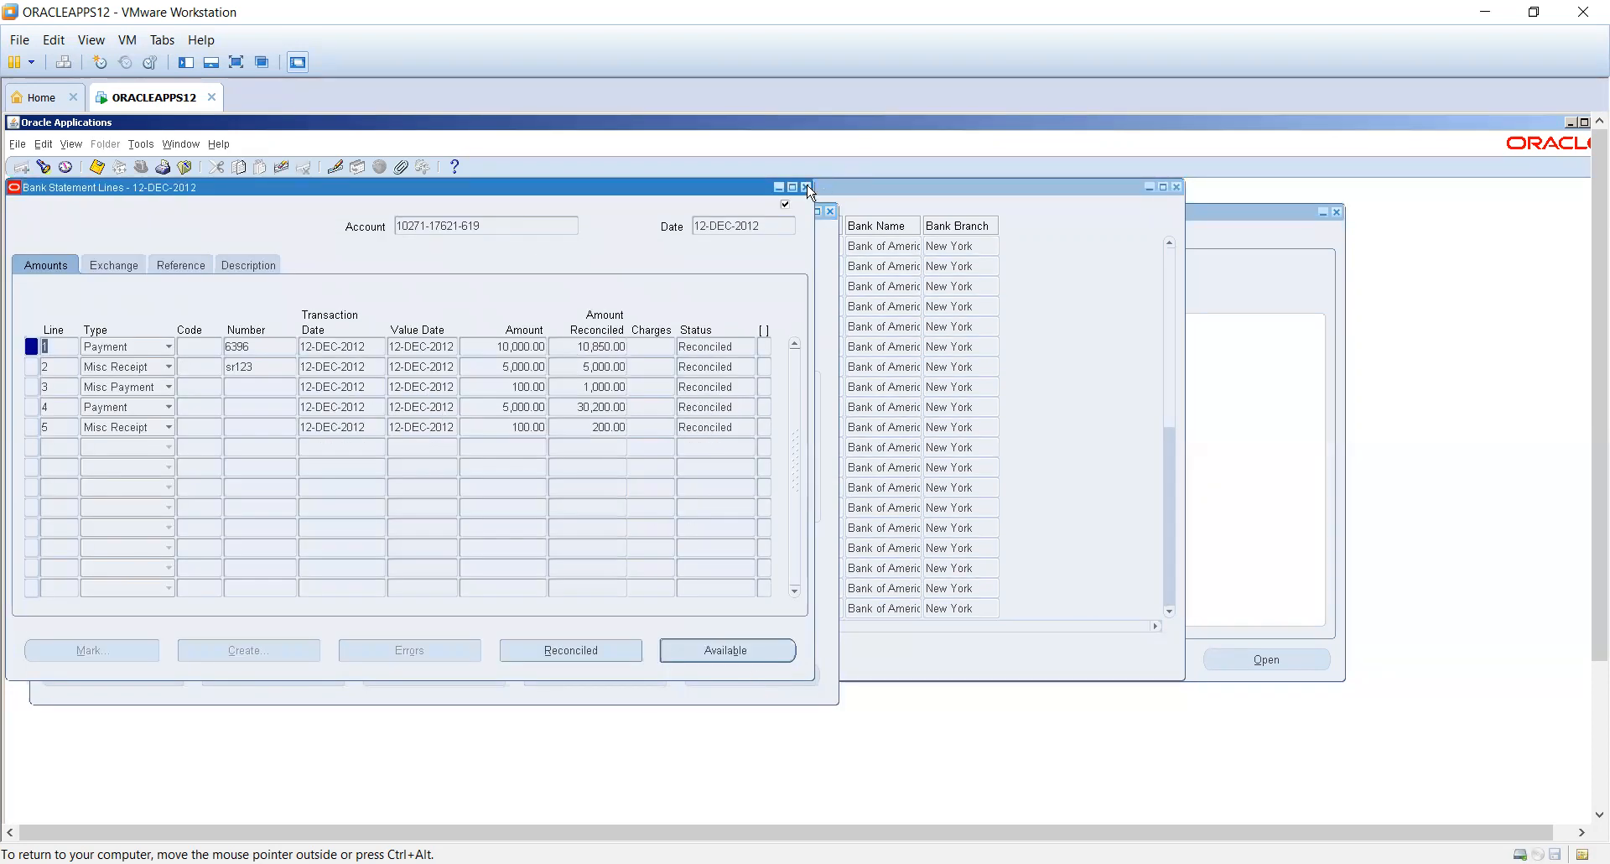
{"action": "left_click", "coordinate": [807, 187]}
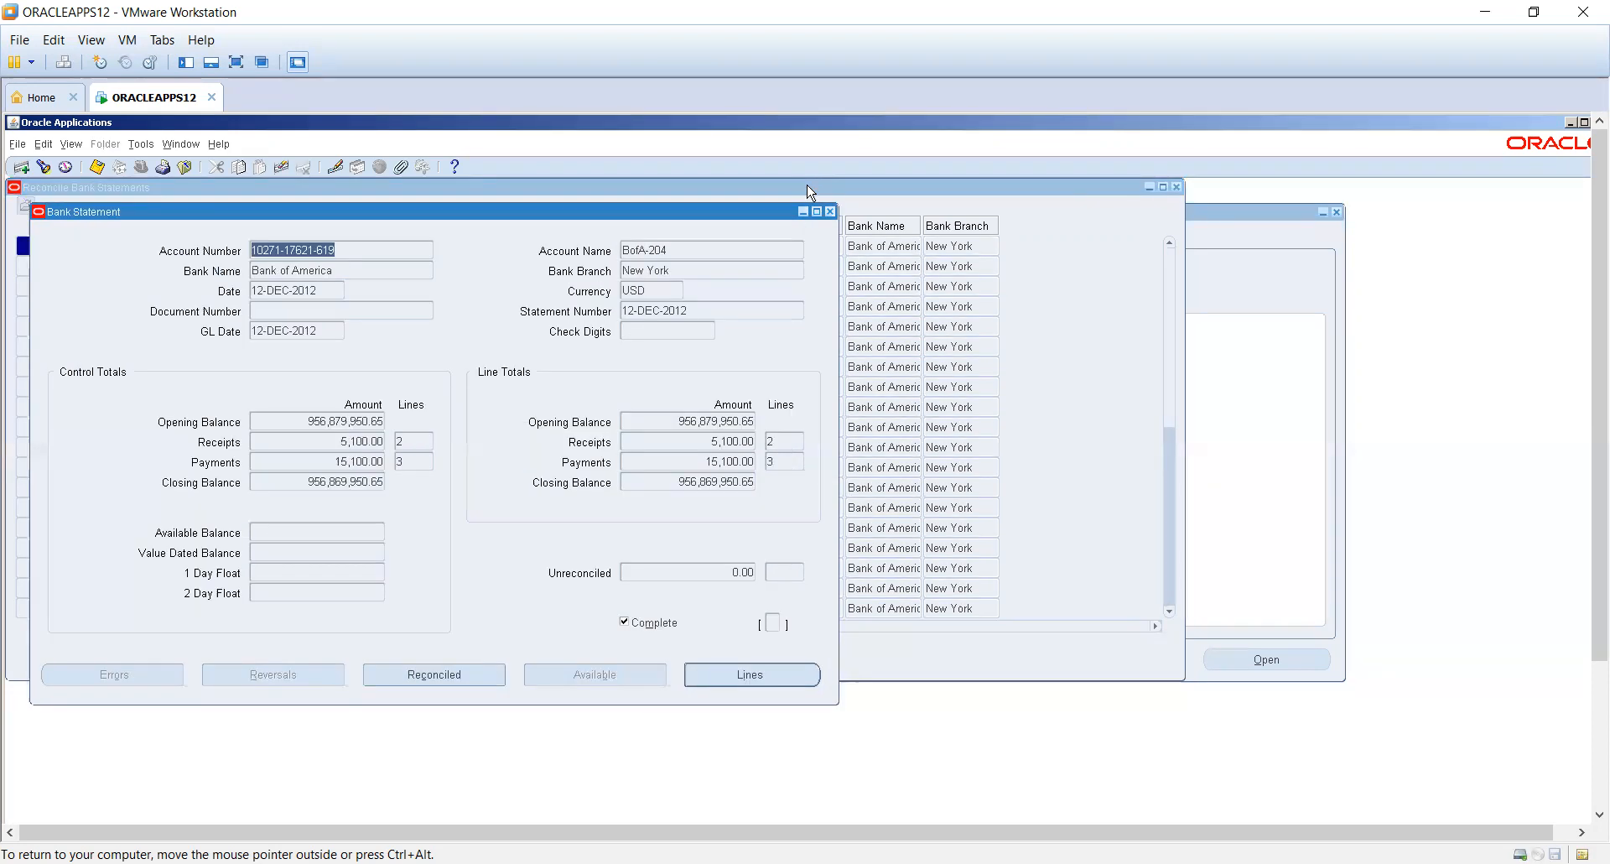
{"action": "left_click", "coordinate": [629, 623]}
{"action": "left_click", "coordinate": [721, 674]}
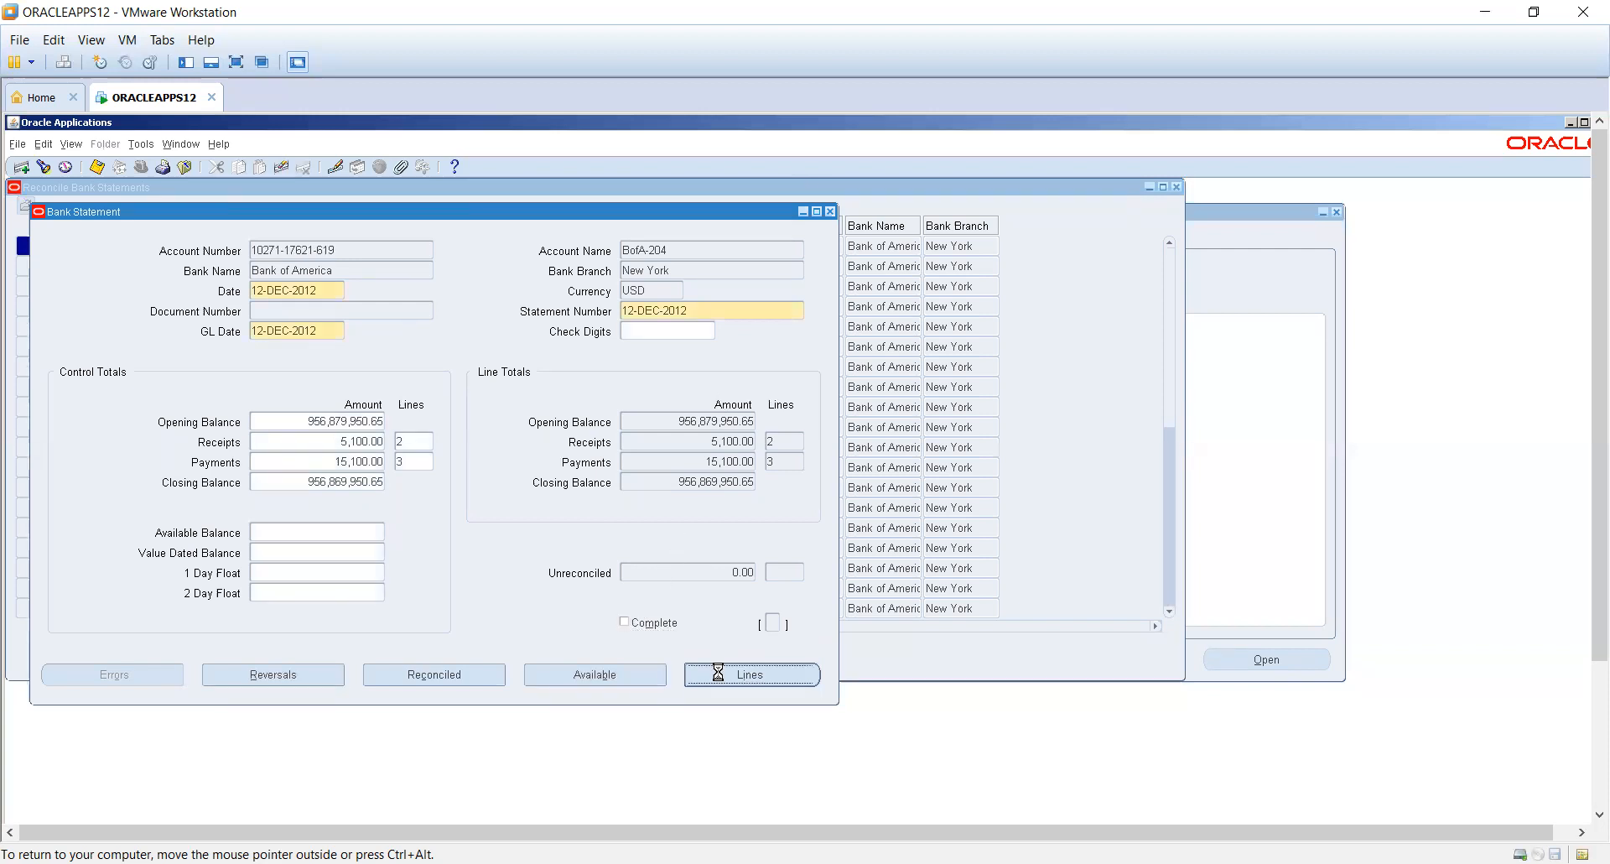
- Add statement line 6 as a Misc Payment of 100.00 and save it despite the control total mismatches
{"action": "left_click", "coordinate": [69, 447]}
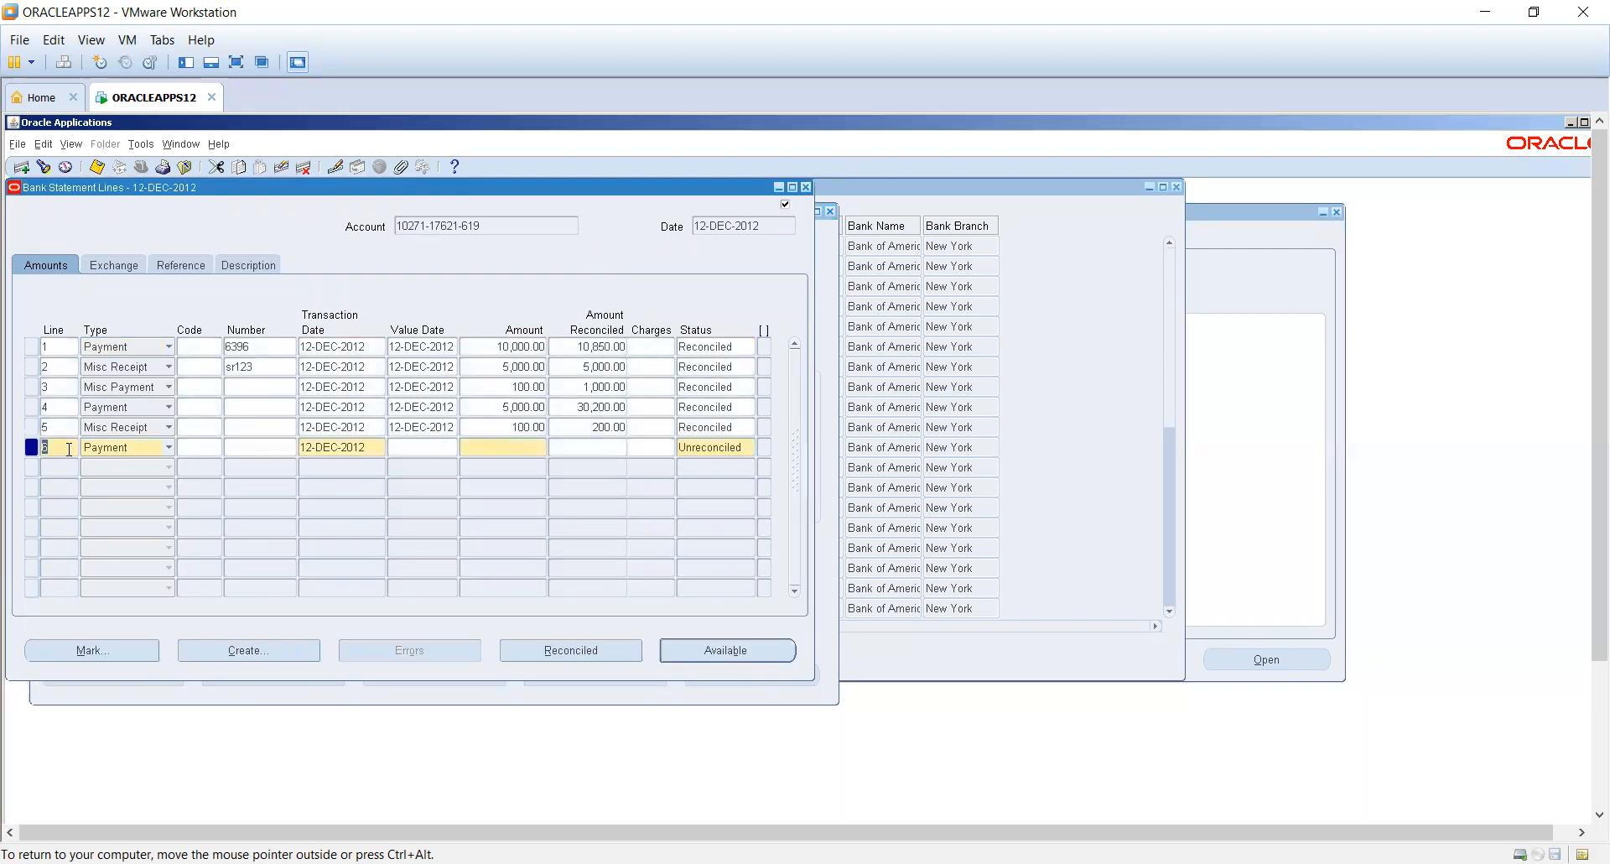
{"action": "key", "text": "Tab"}
{"action": "left_click", "coordinate": [109, 454]}
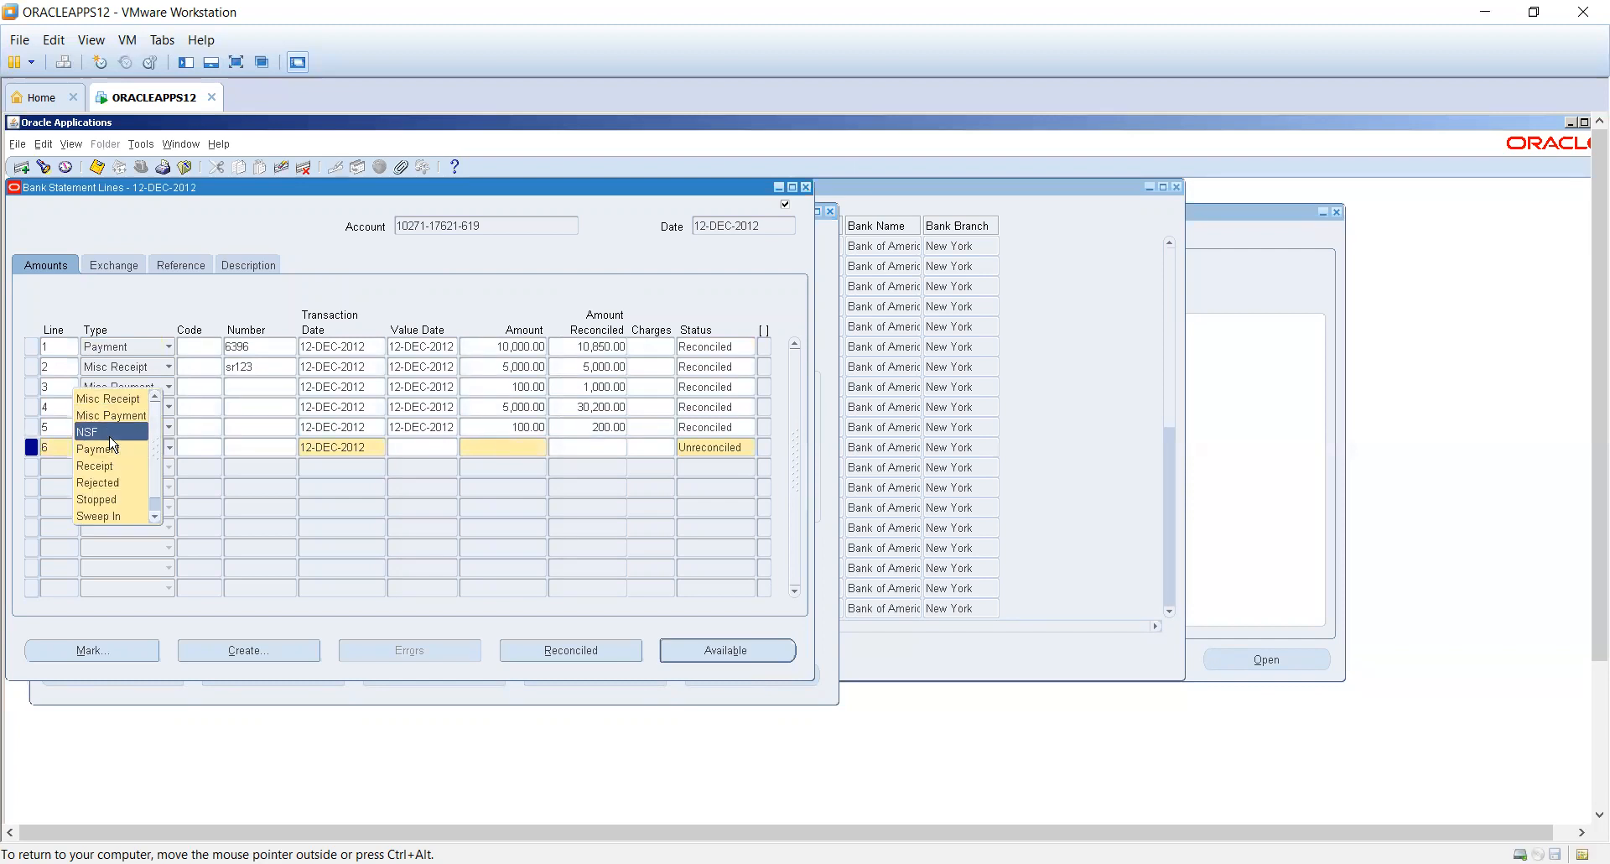
{"action": "left_click", "coordinate": [111, 416]}
{"action": "key", "text": "Tab"}
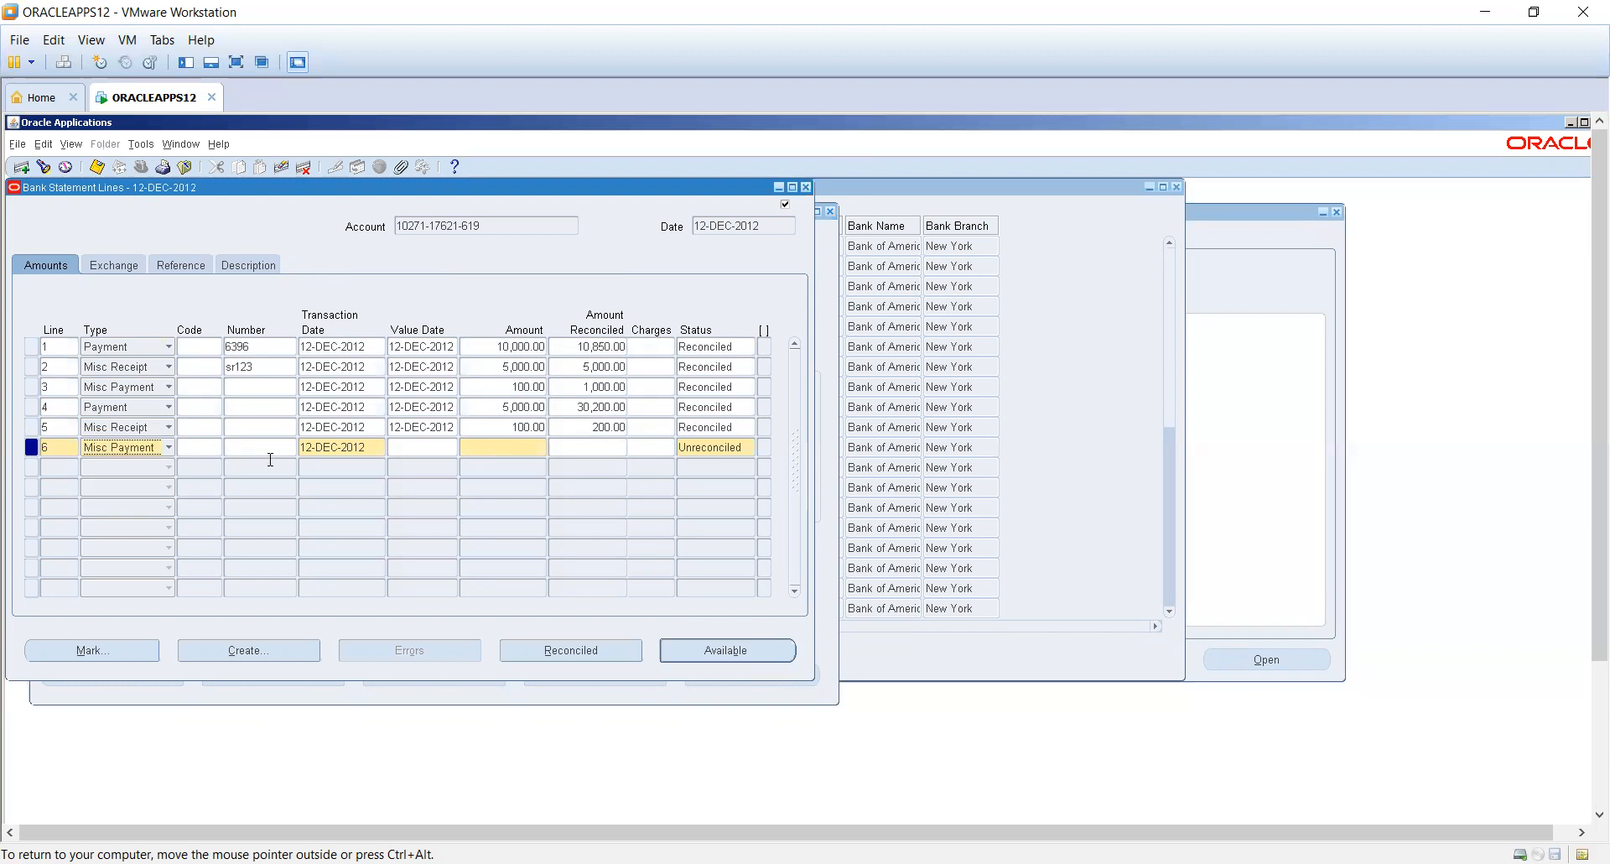
{"action": "key", "text": "Tab"}
{"action": "key", "text": "Tab"}
{"action": "key", "text": "Tab"}
{"action": "key", "text": "Tab"}
{"action": "key", "text": "ctrl+s"}
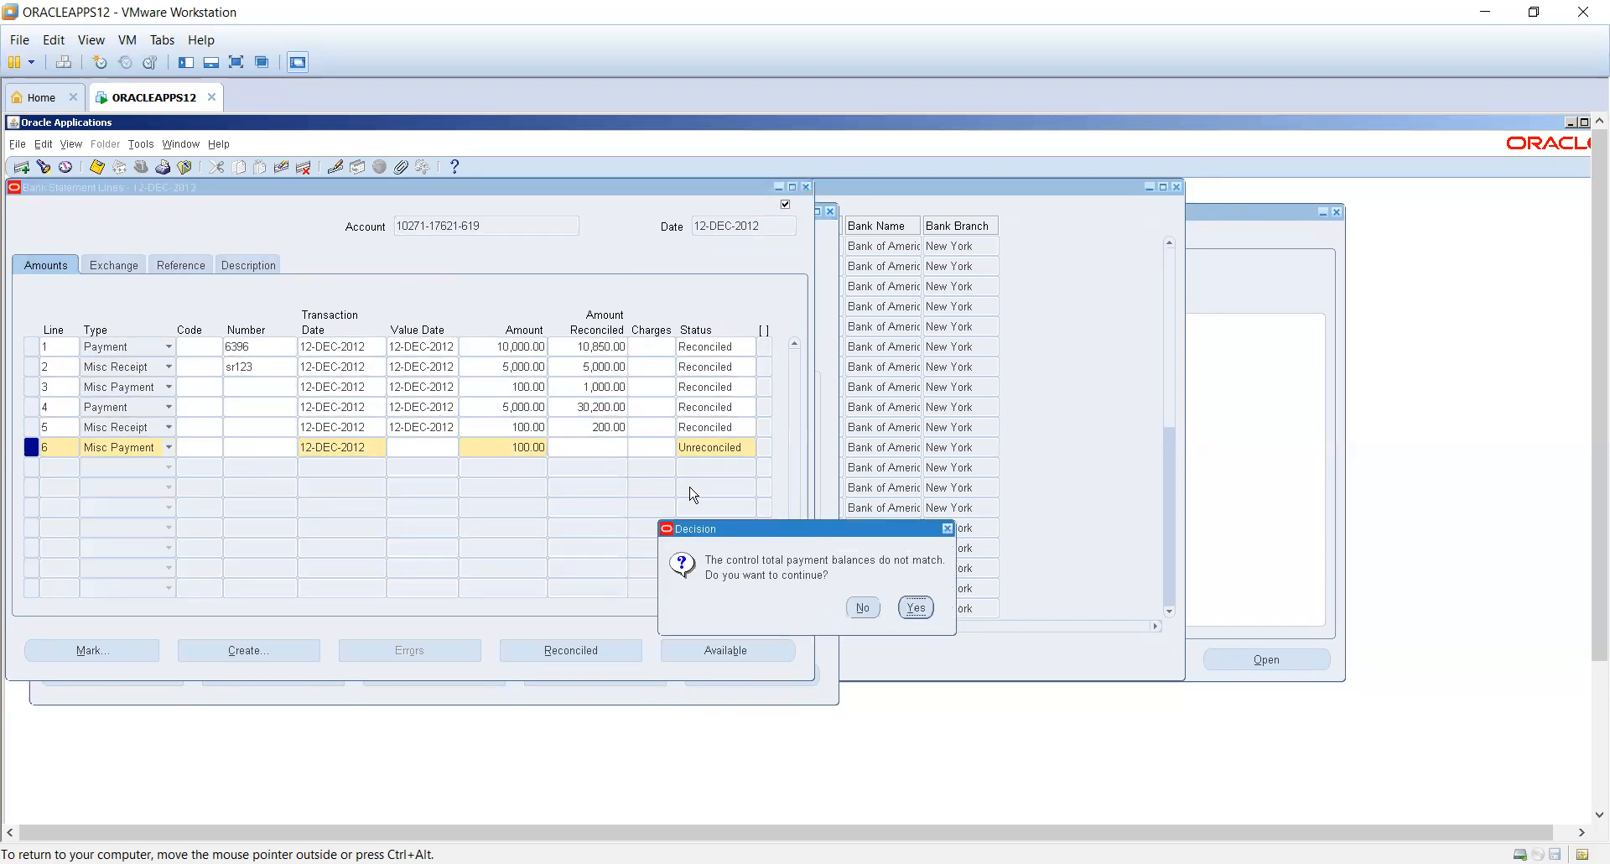
{"action": "left_click", "coordinate": [922, 606]}
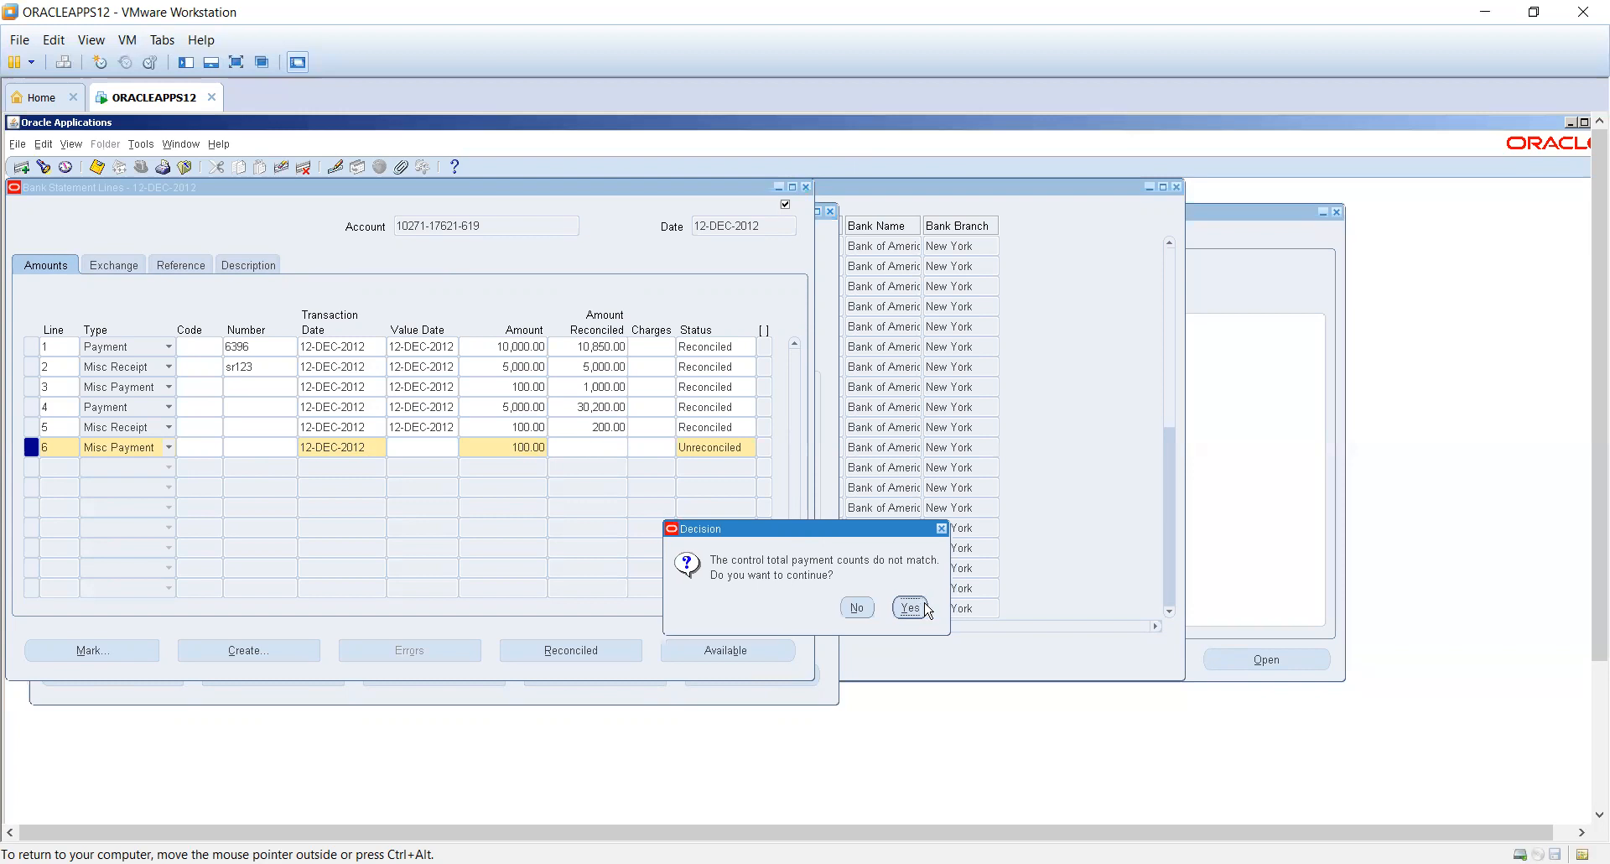
{"action": "left_click", "coordinate": [923, 604]}
{"action": "left_click", "coordinate": [912, 609]}
{"action": "double_click", "coordinate": [530, 447]}
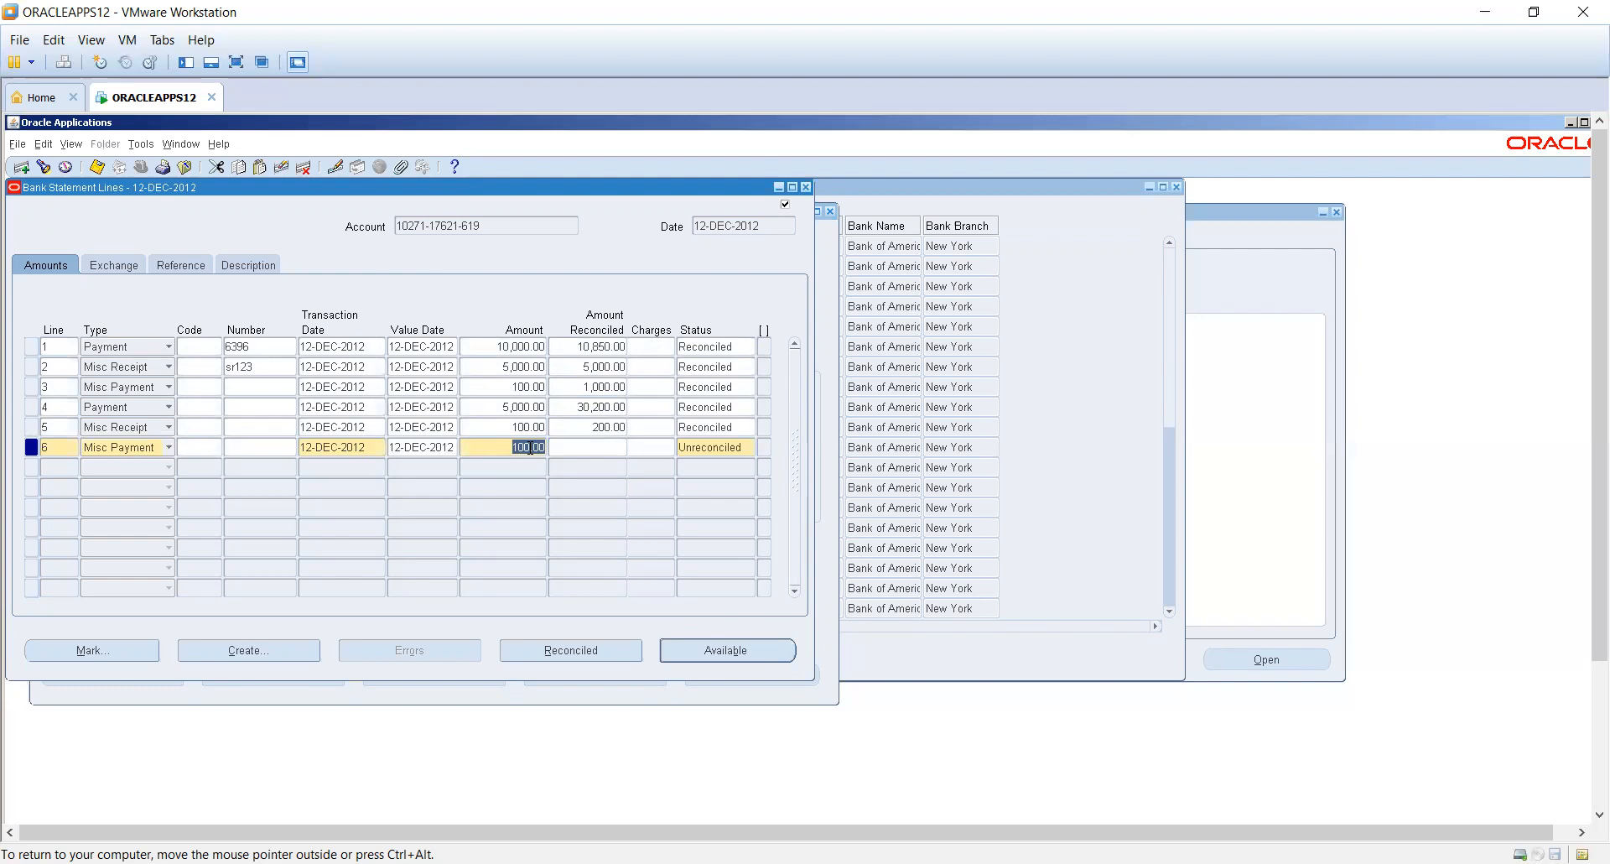
- Add statement line 7 as a Misc Receipt of 120.00 and save it despite the control total mismatches
{"action": "left_click", "coordinate": [60, 463]}
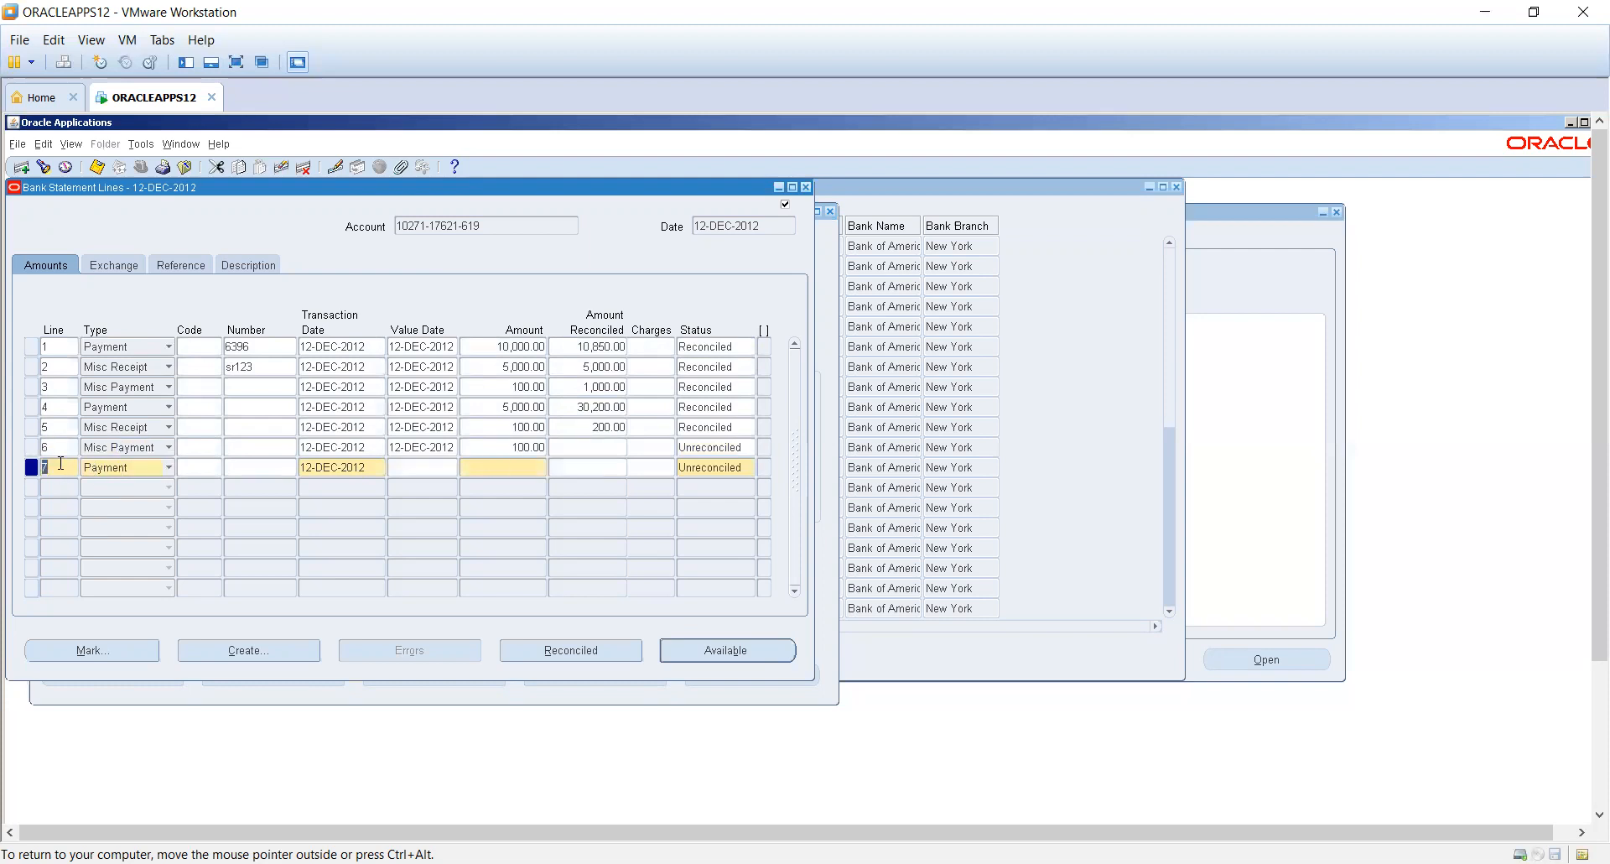
{"action": "key", "text": "Tab"}
{"action": "key", "text": "Down"}
{"action": "key", "text": "Down"}
{"action": "key", "text": "Up"}
{"action": "key", "text": "Tab"}
{"action": "key", "text": "Tab"}
{"action": "key", "text": "Tab"}
{"action": "key", "text": "Tab"}
{"action": "key", "text": "Tab"}
{"action": "type", "text": "120"}
{"action": "key", "text": "Tab"}
{"action": "key", "text": "ctrl+s"}
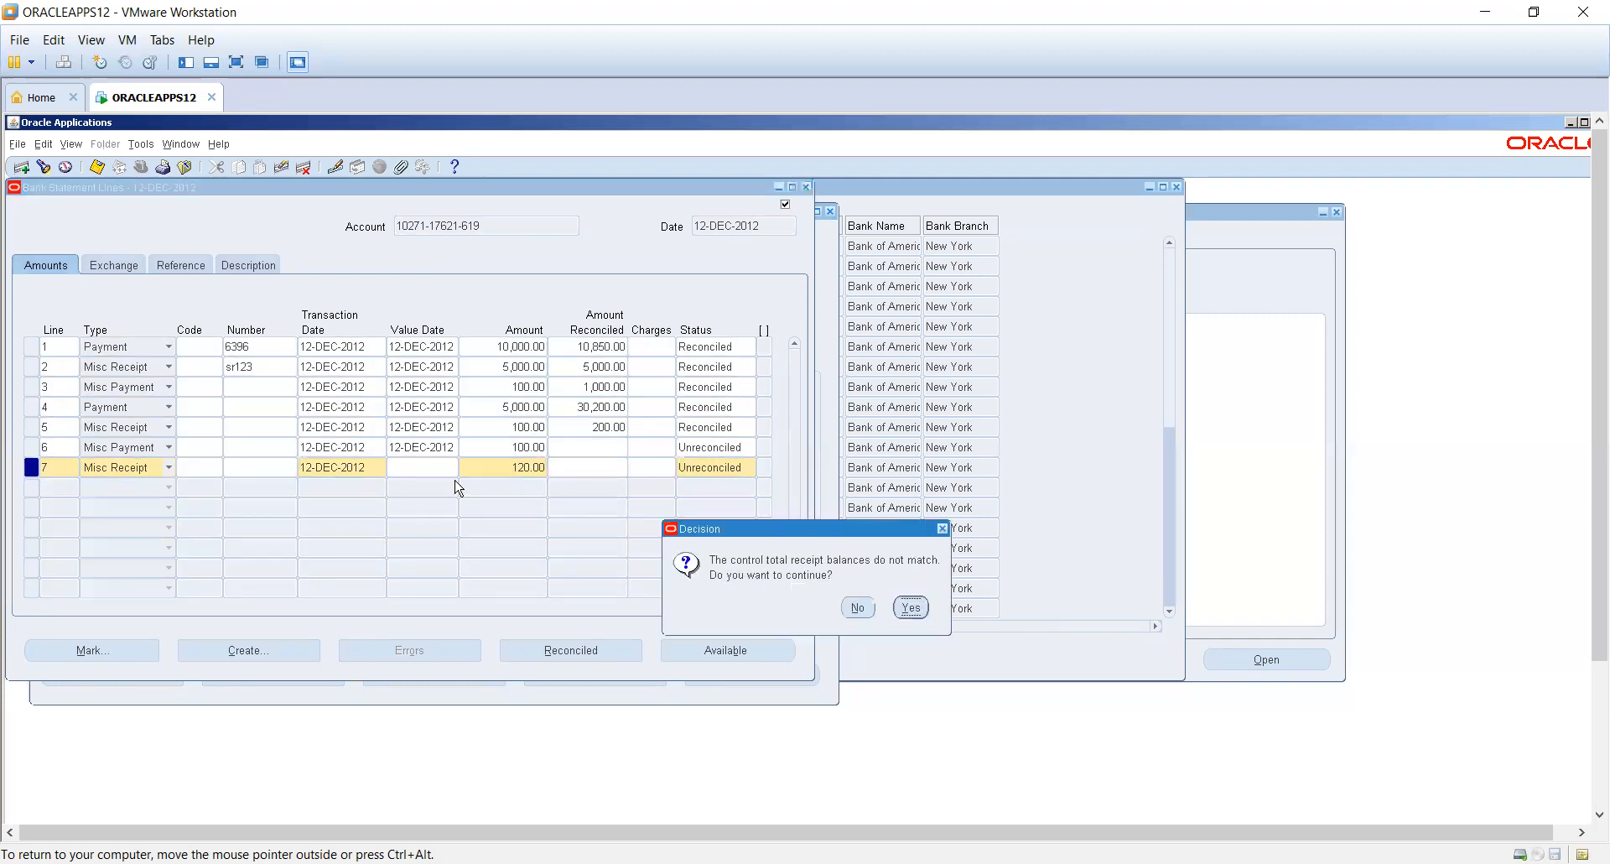
{"action": "left_click", "coordinate": [910, 607]}
{"action": "left_click", "coordinate": [911, 608]}
{"action": "left_click", "coordinate": [910, 607]}
- Start creating a miscellaneous receipt from line 7 with the activity Interest Income and the default receipt number and date
{"action": "left_click", "coordinate": [278, 651]}
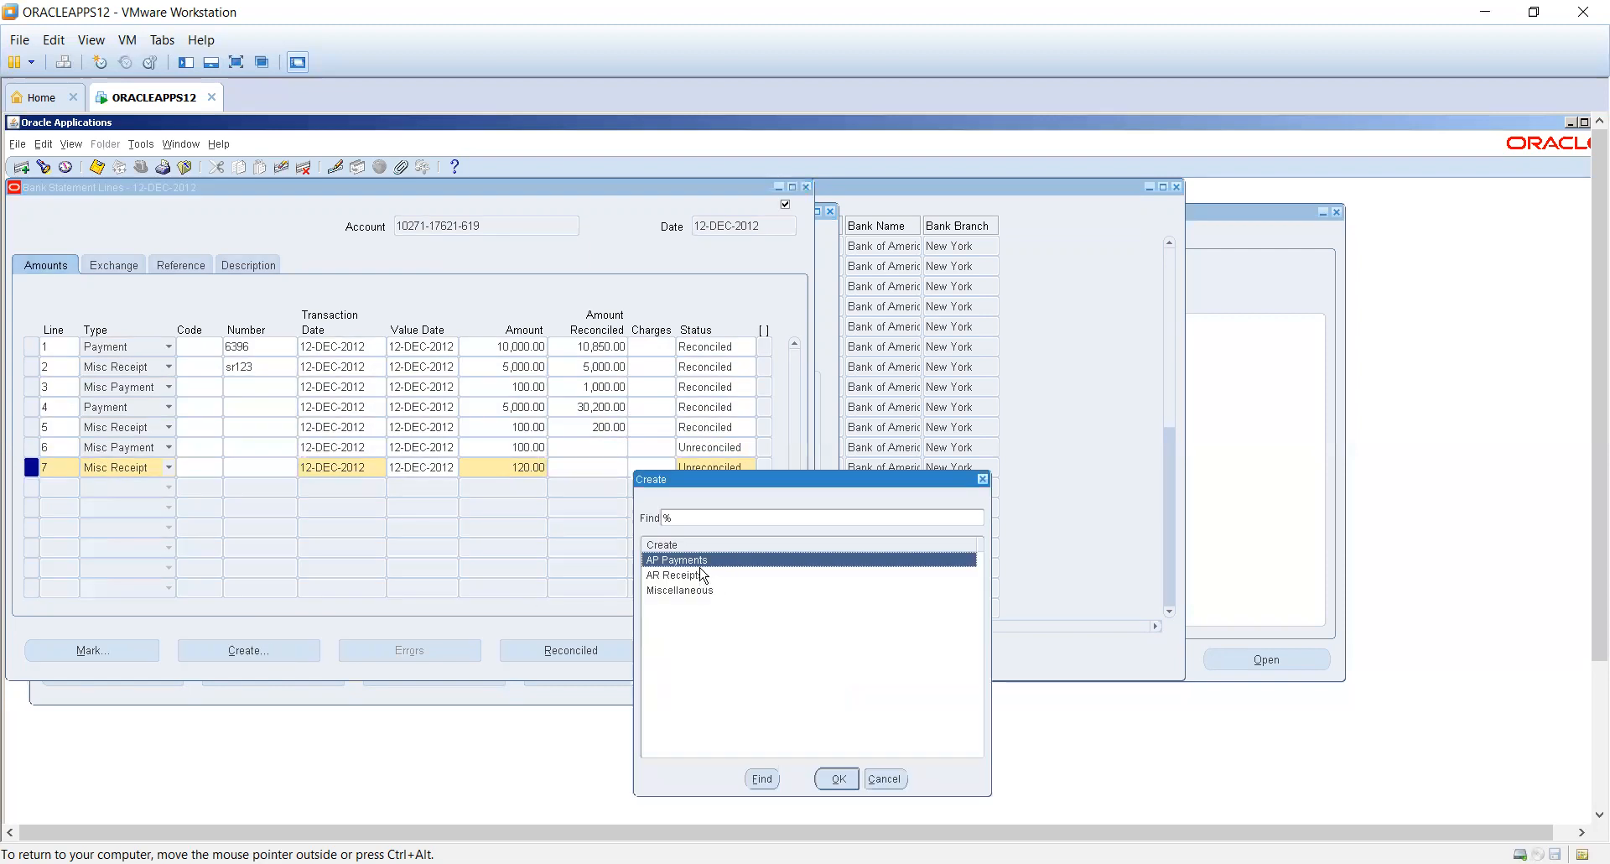
{"action": "left_click", "coordinate": [703, 575]}
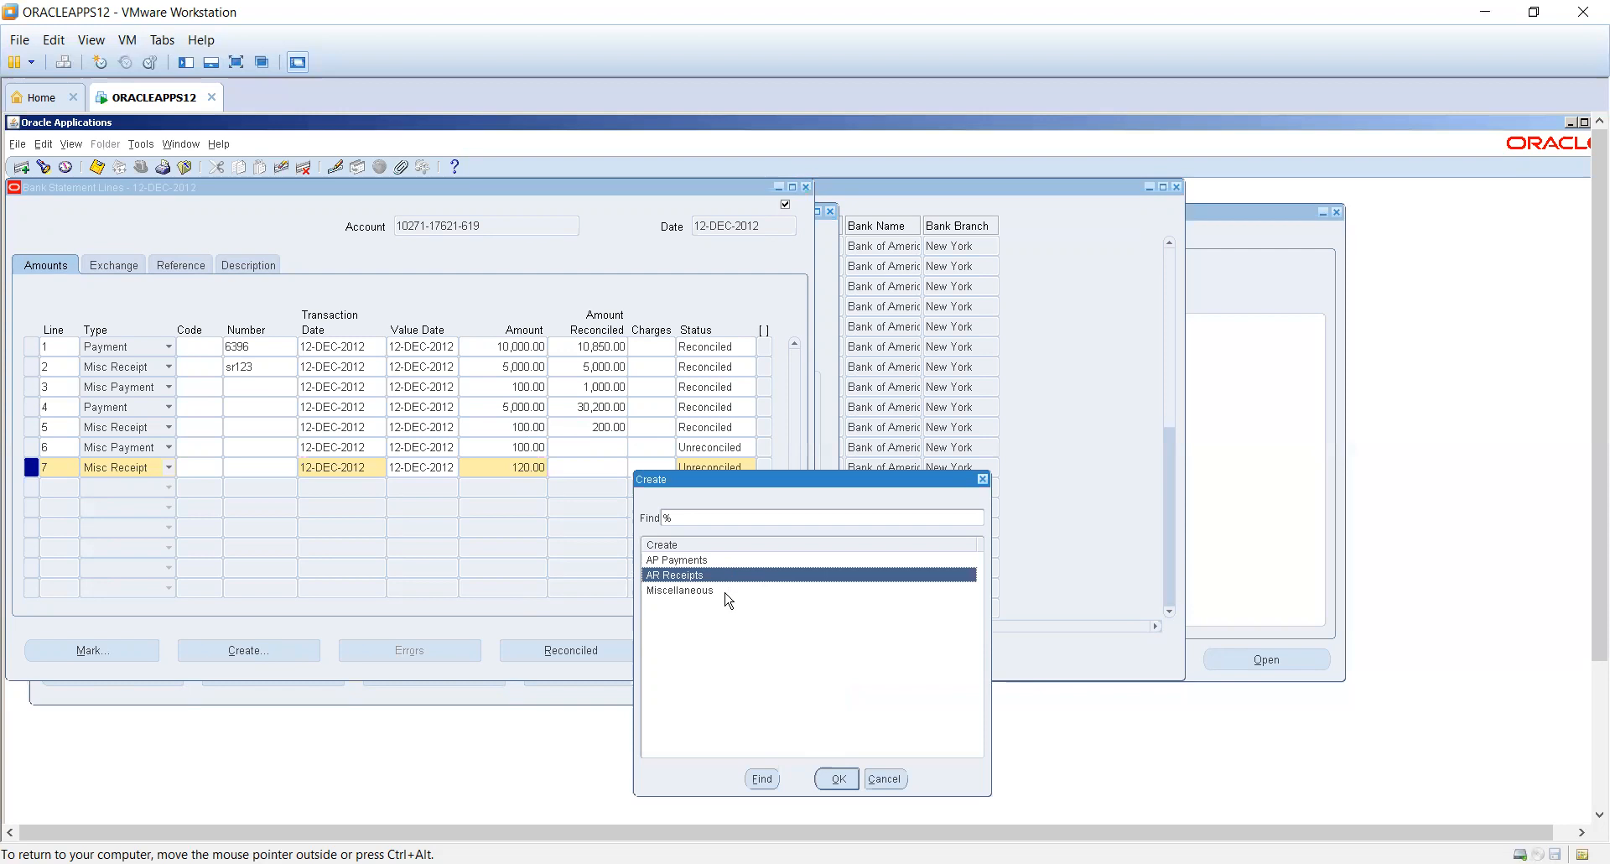
{"action": "left_click", "coordinate": [726, 592]}
{"action": "left_click", "coordinate": [839, 778]}
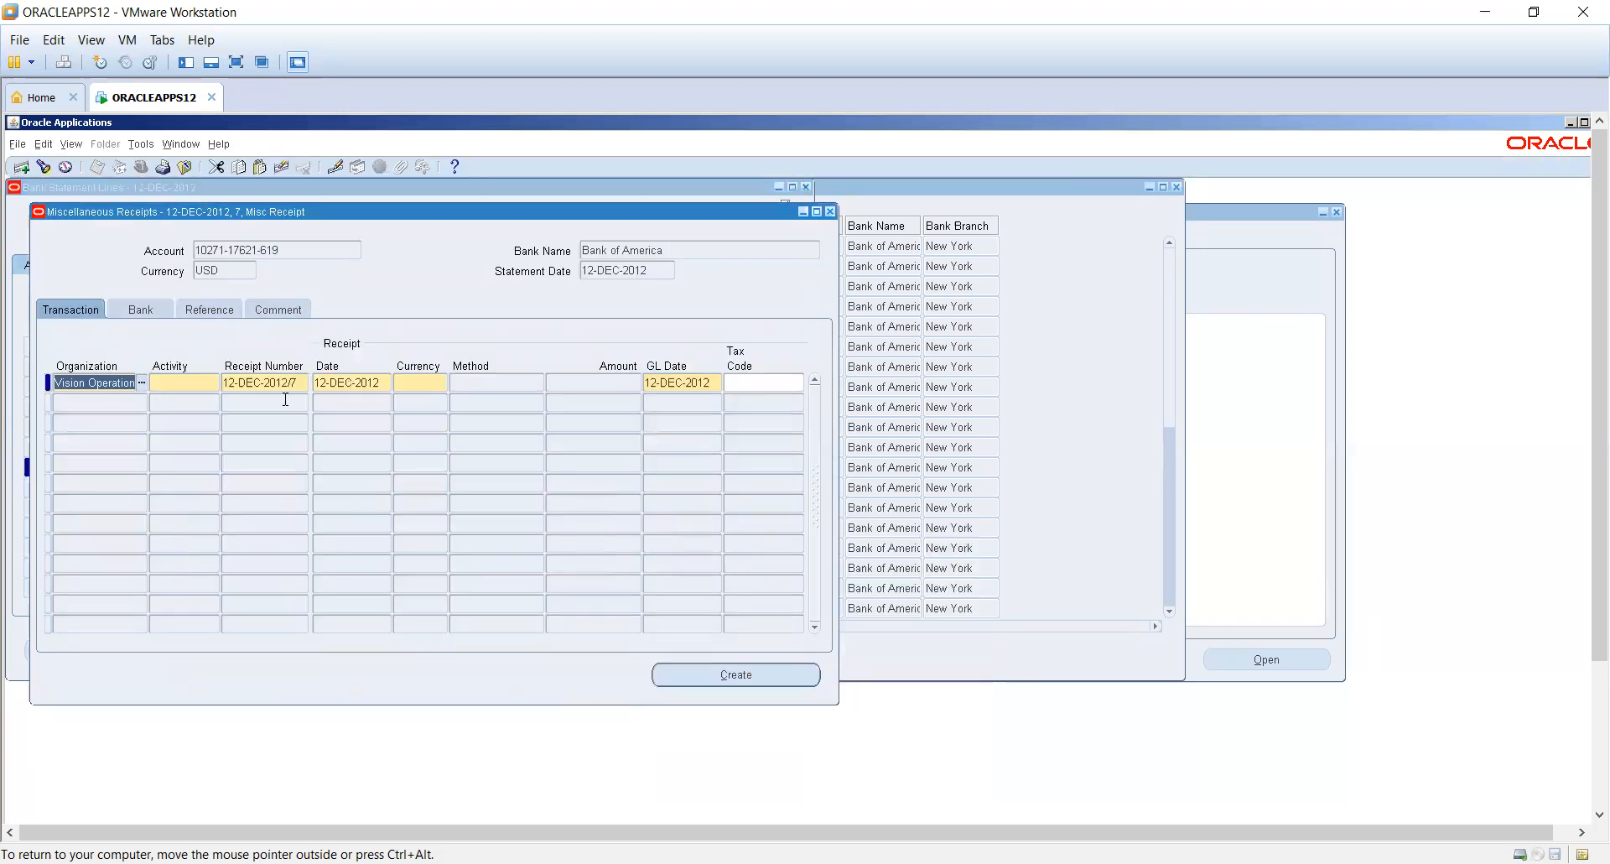
{"action": "key", "text": "Tab"}
{"action": "key", "text": "ctrl+l"}
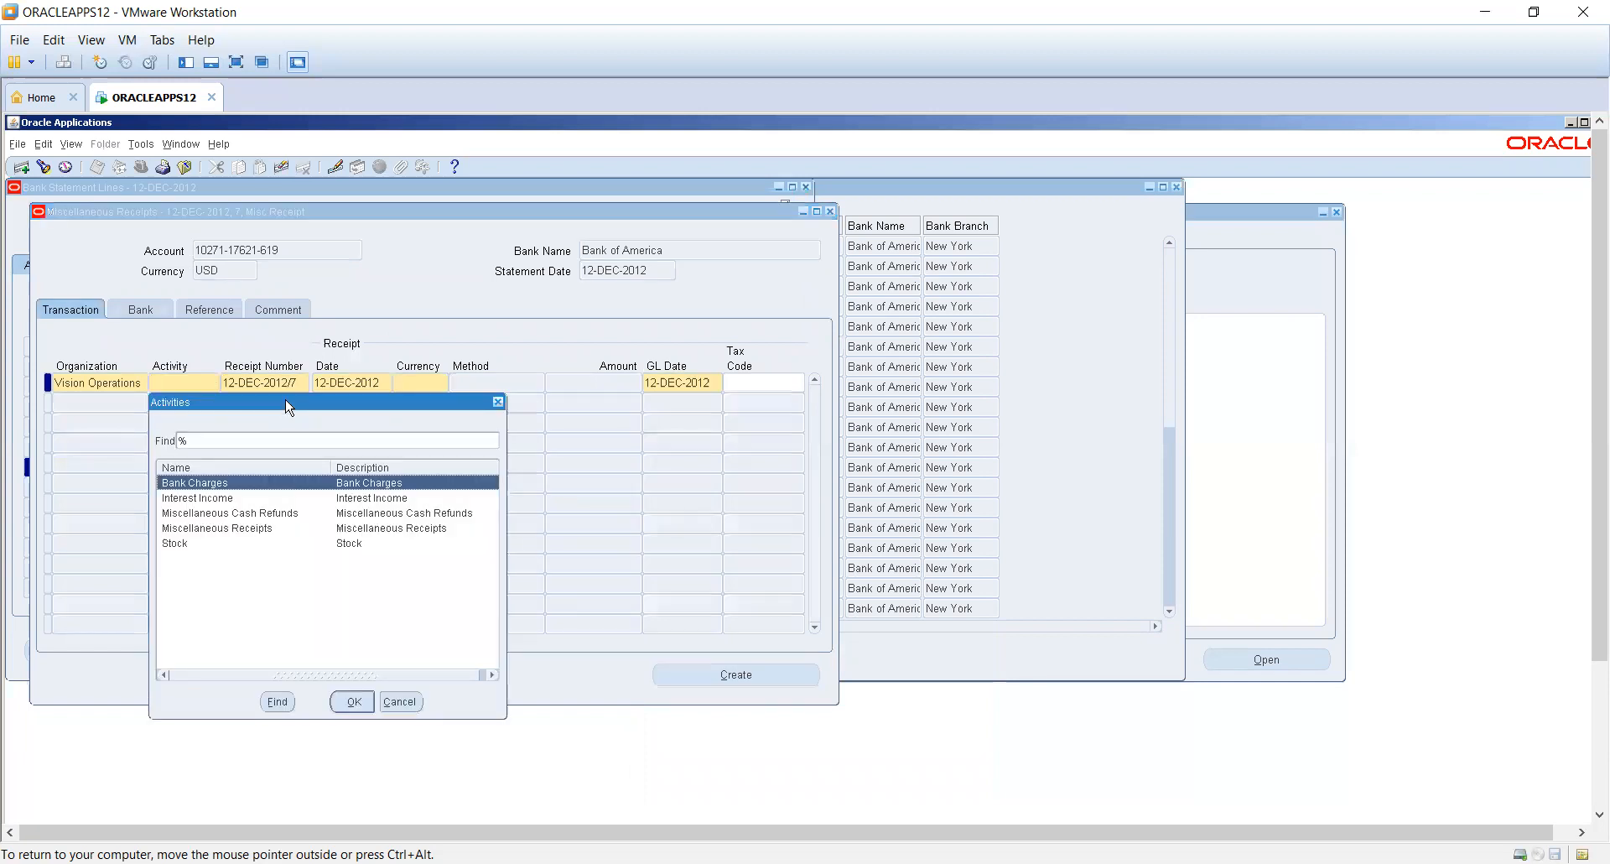
{"action": "double_click", "coordinate": [250, 498]}
{"action": "key", "text": "ctrl+c"}
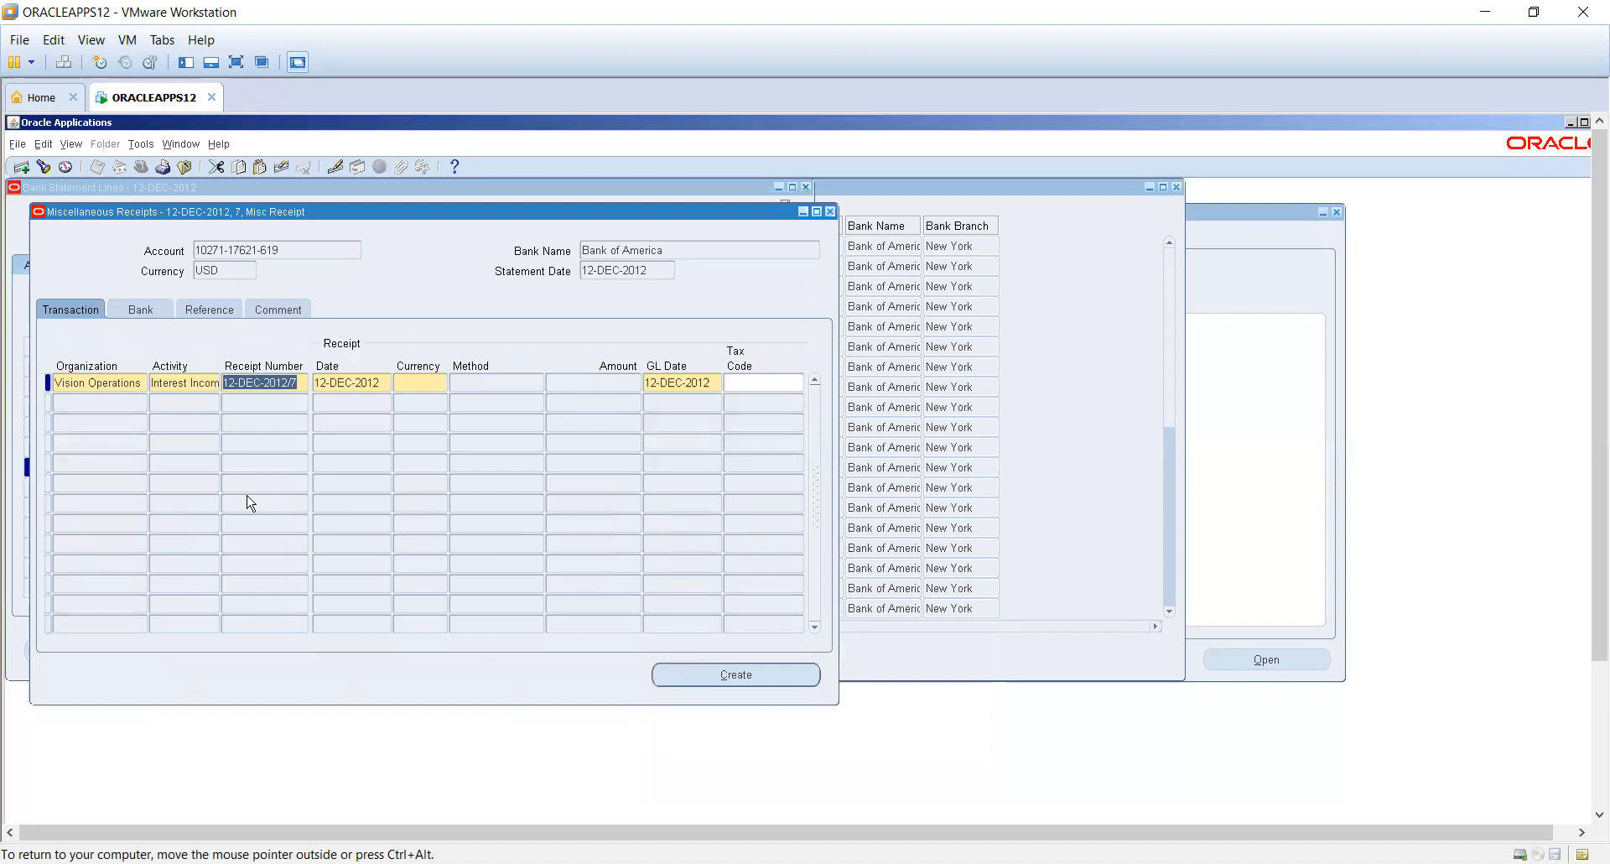
{"action": "key", "text": "Tab"}
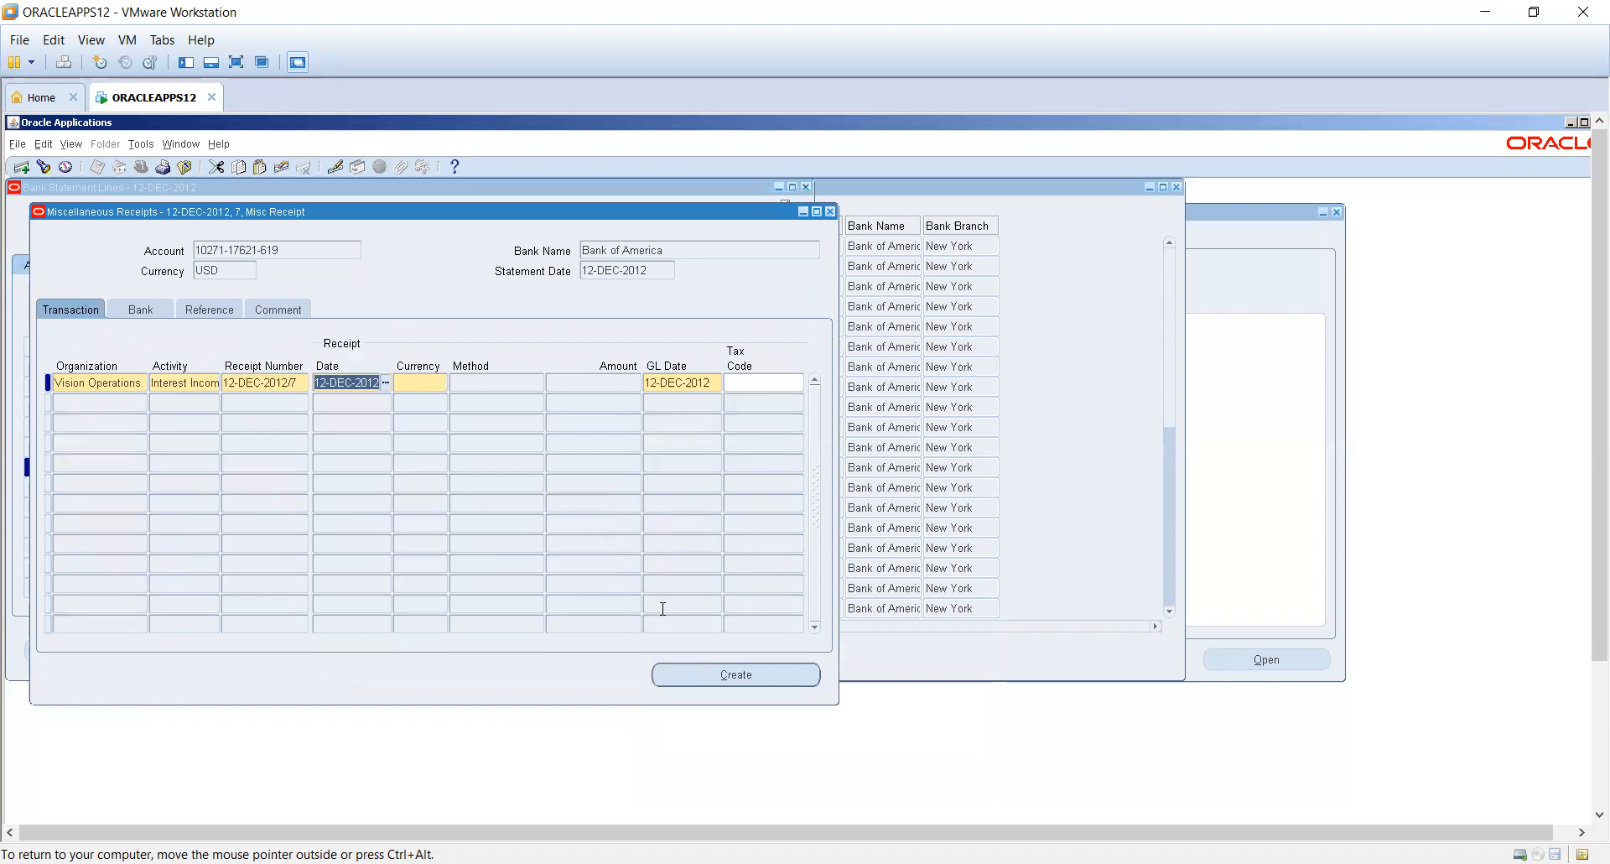
{"action": "key", "text": "Tab"}
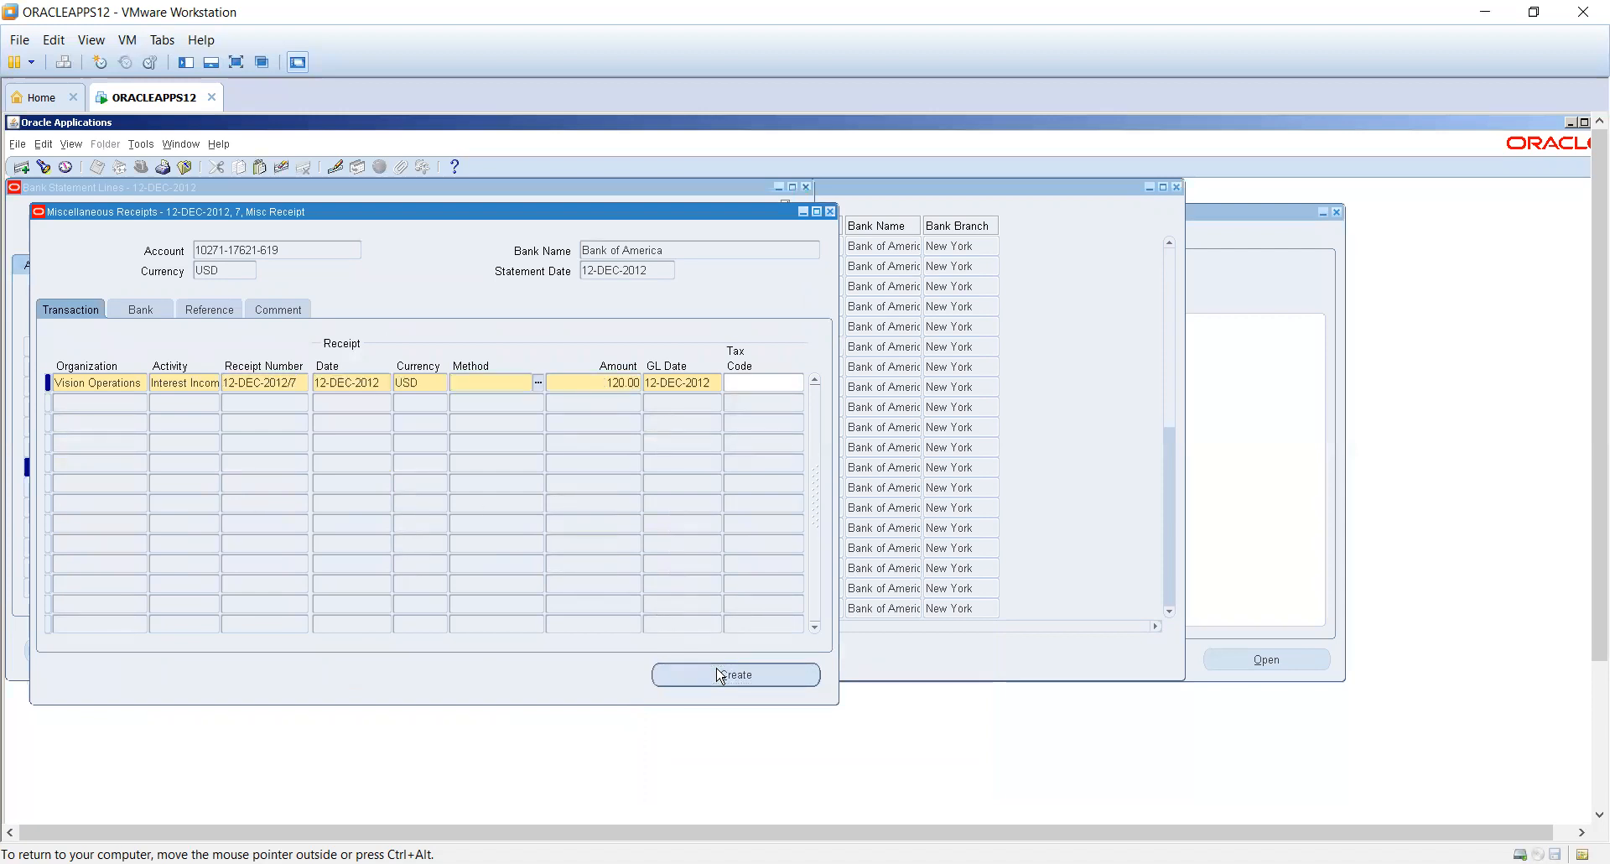
- Set the receipt's payment method to Cash, create it reconciled to the current statement line, and close the form
{"action": "left_click", "coordinate": [540, 383]}
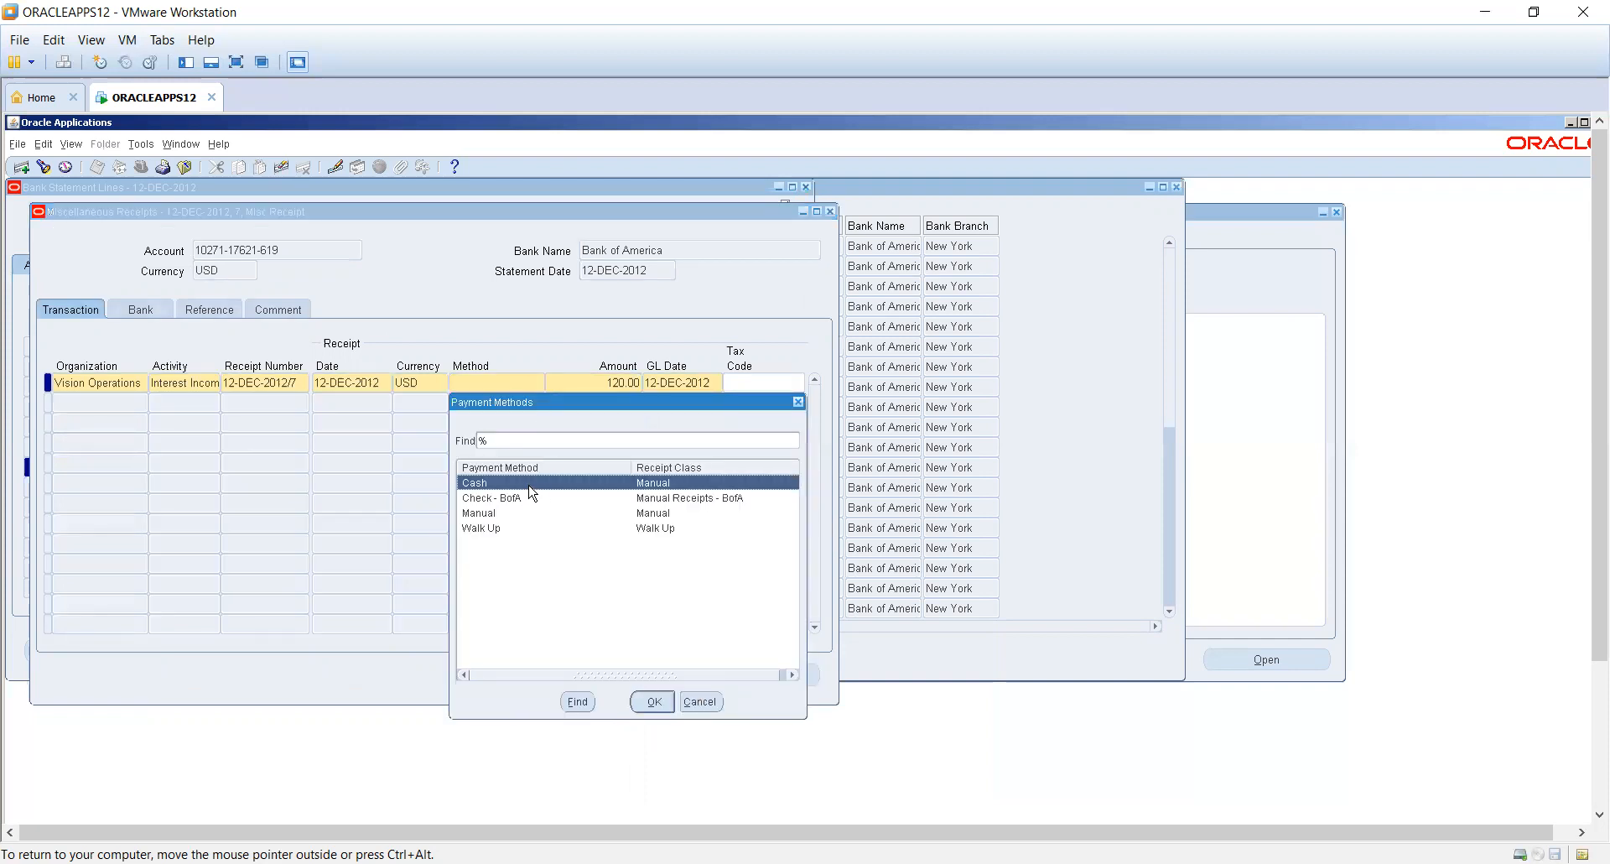
{"action": "double_click", "coordinate": [531, 484]}
{"action": "left_click", "coordinate": [714, 677]}
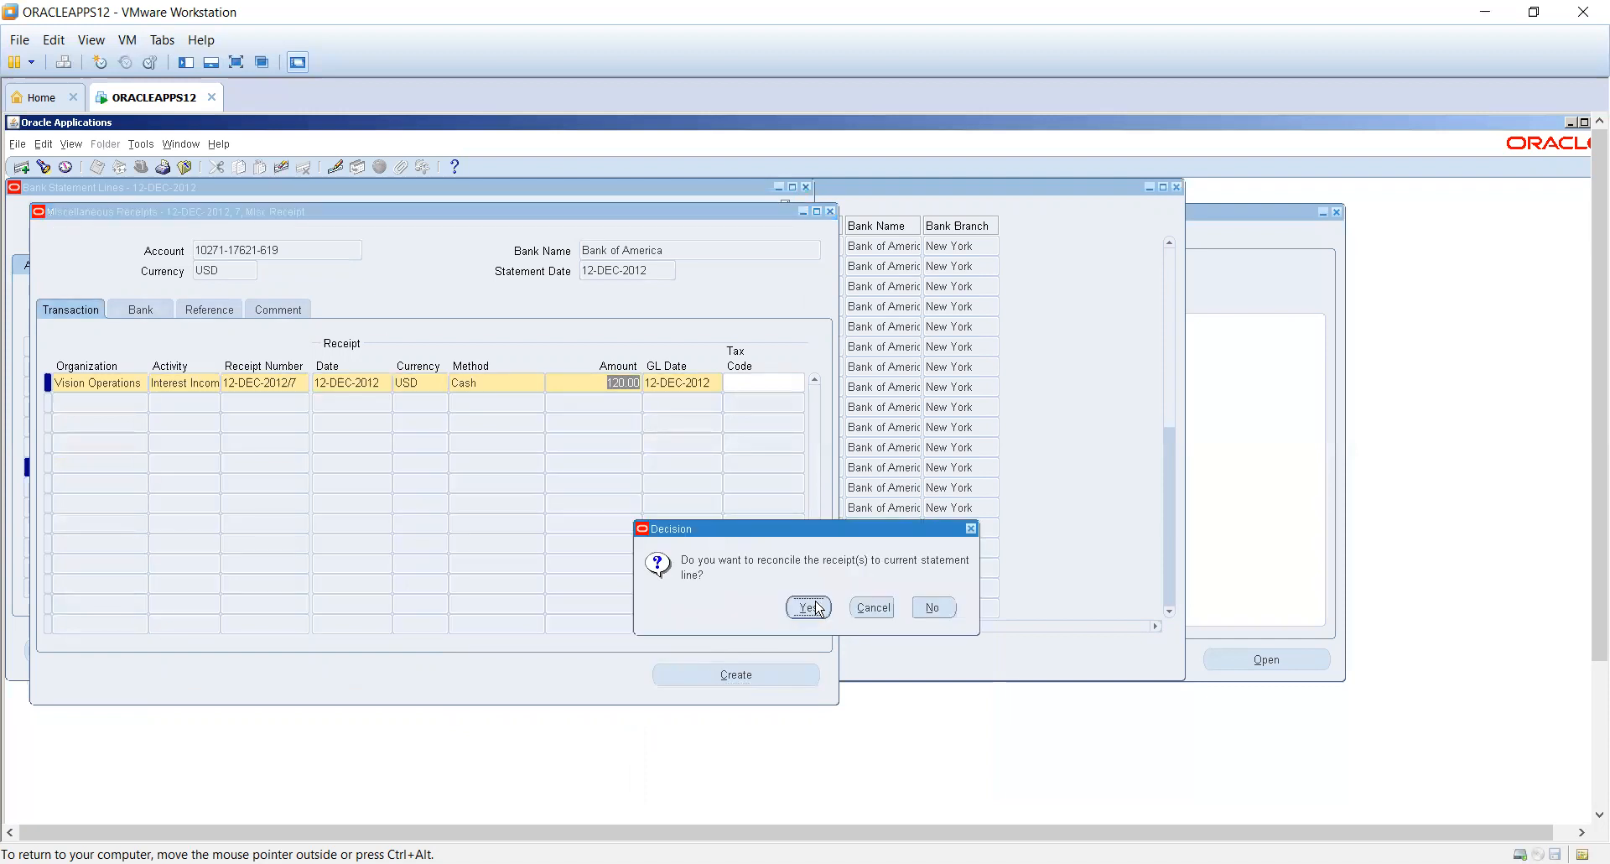
{"action": "left_click", "coordinate": [810, 609]}
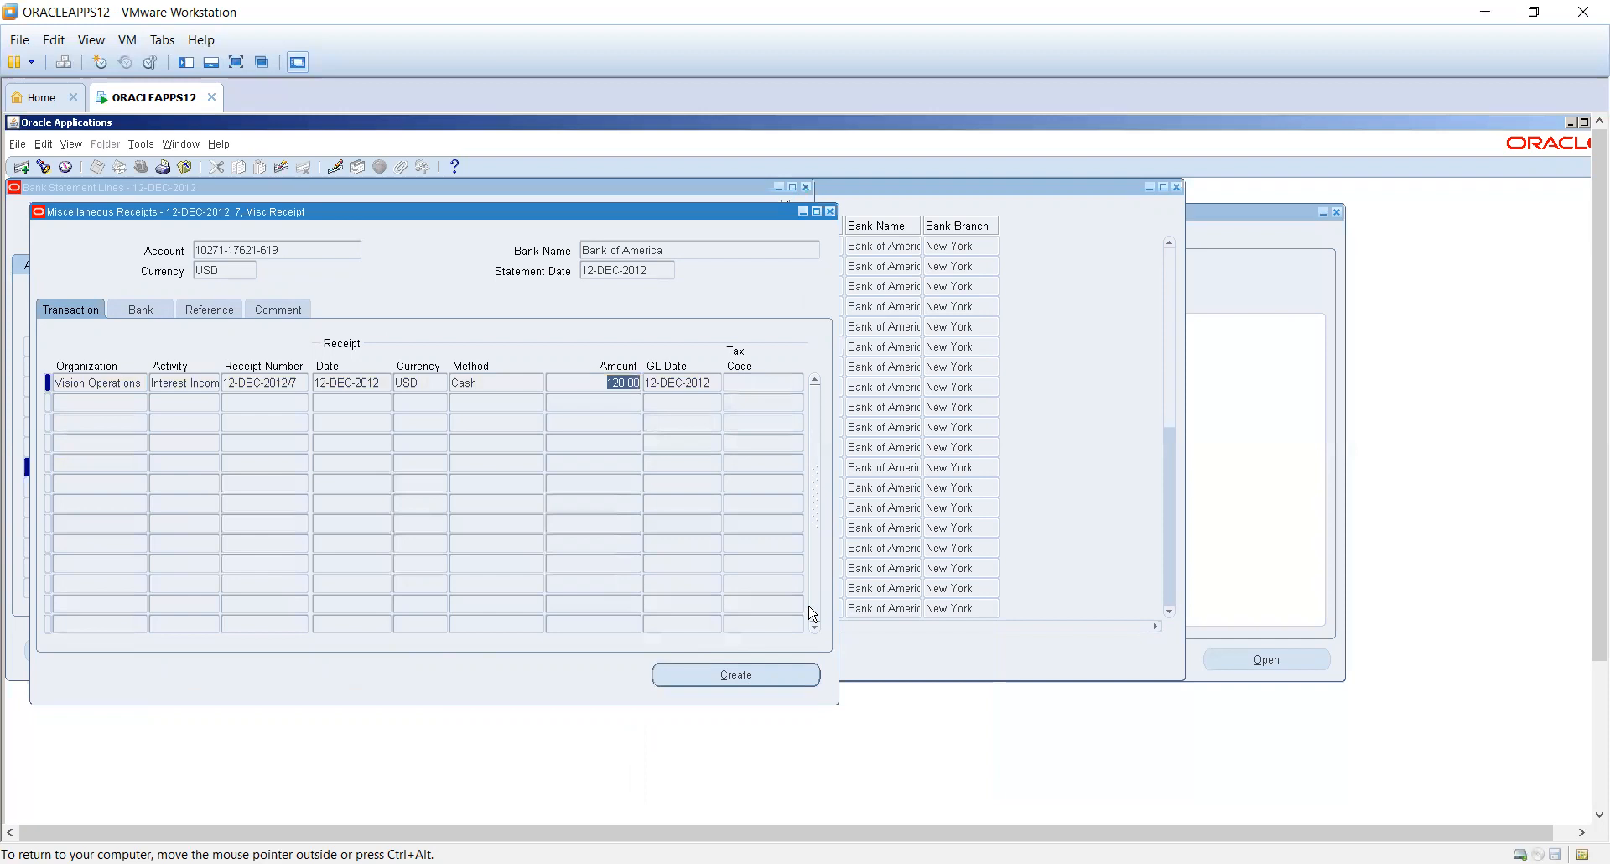
{"action": "left_click", "coordinate": [830, 212]}
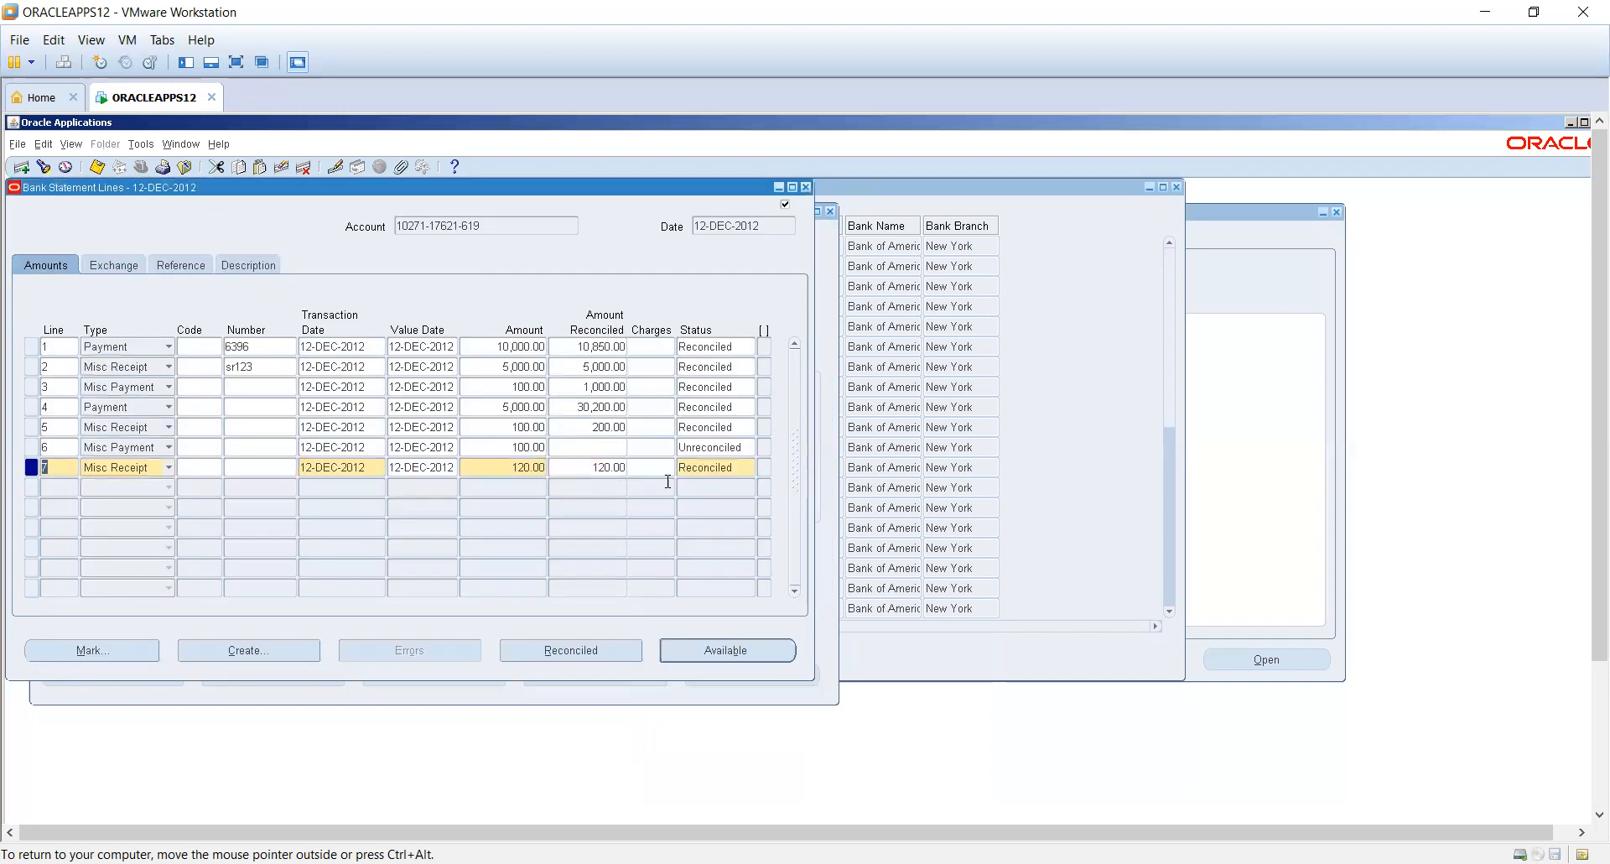
- Examine the reconciled transaction behind statement line 7
{"action": "double_click", "coordinate": [518, 469]}
{"action": "left_click", "coordinate": [602, 650]}
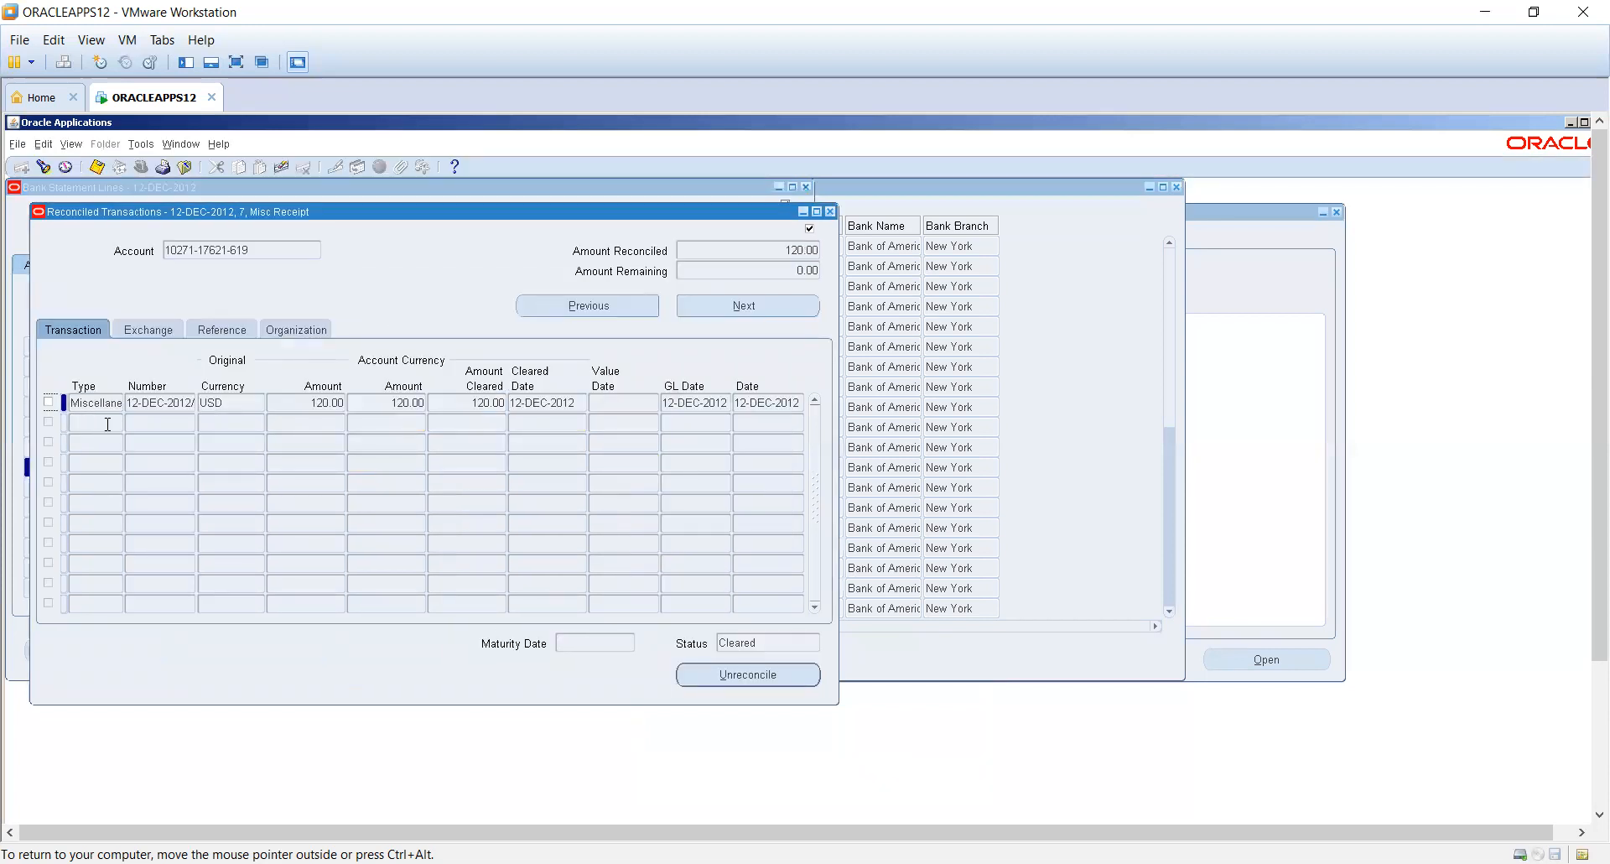
{"action": "left_click", "coordinate": [110, 403]}
{"action": "left_click", "coordinate": [166, 401]}
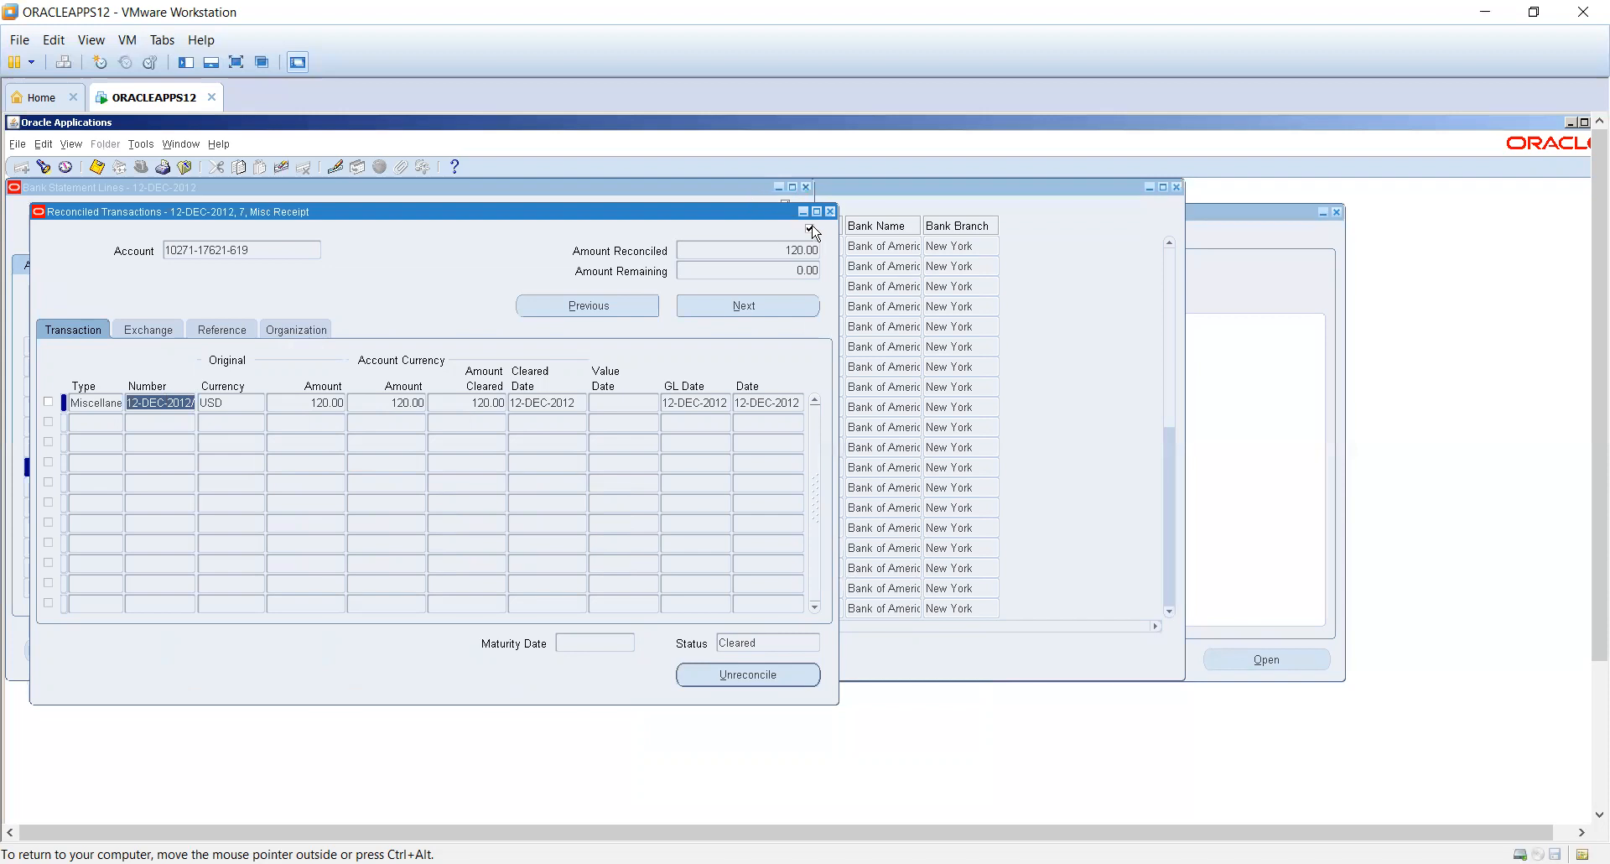
- Close the reconciled transactions, statement lines and statement to return to the bank statement list
{"action": "left_click", "coordinate": [835, 214]}
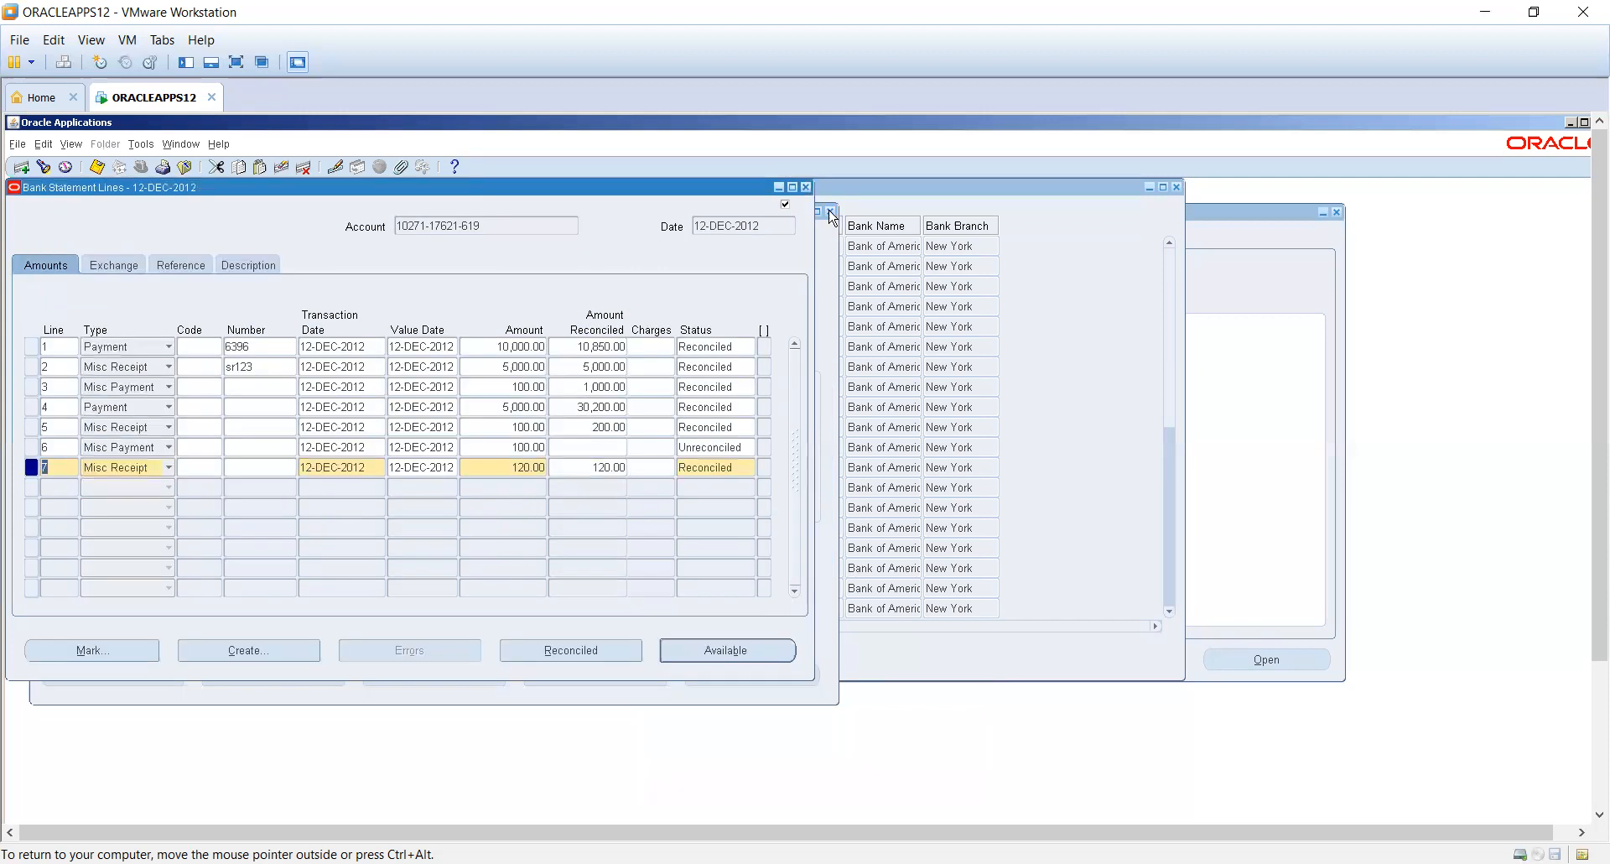
{"action": "left_click", "coordinate": [807, 188]}
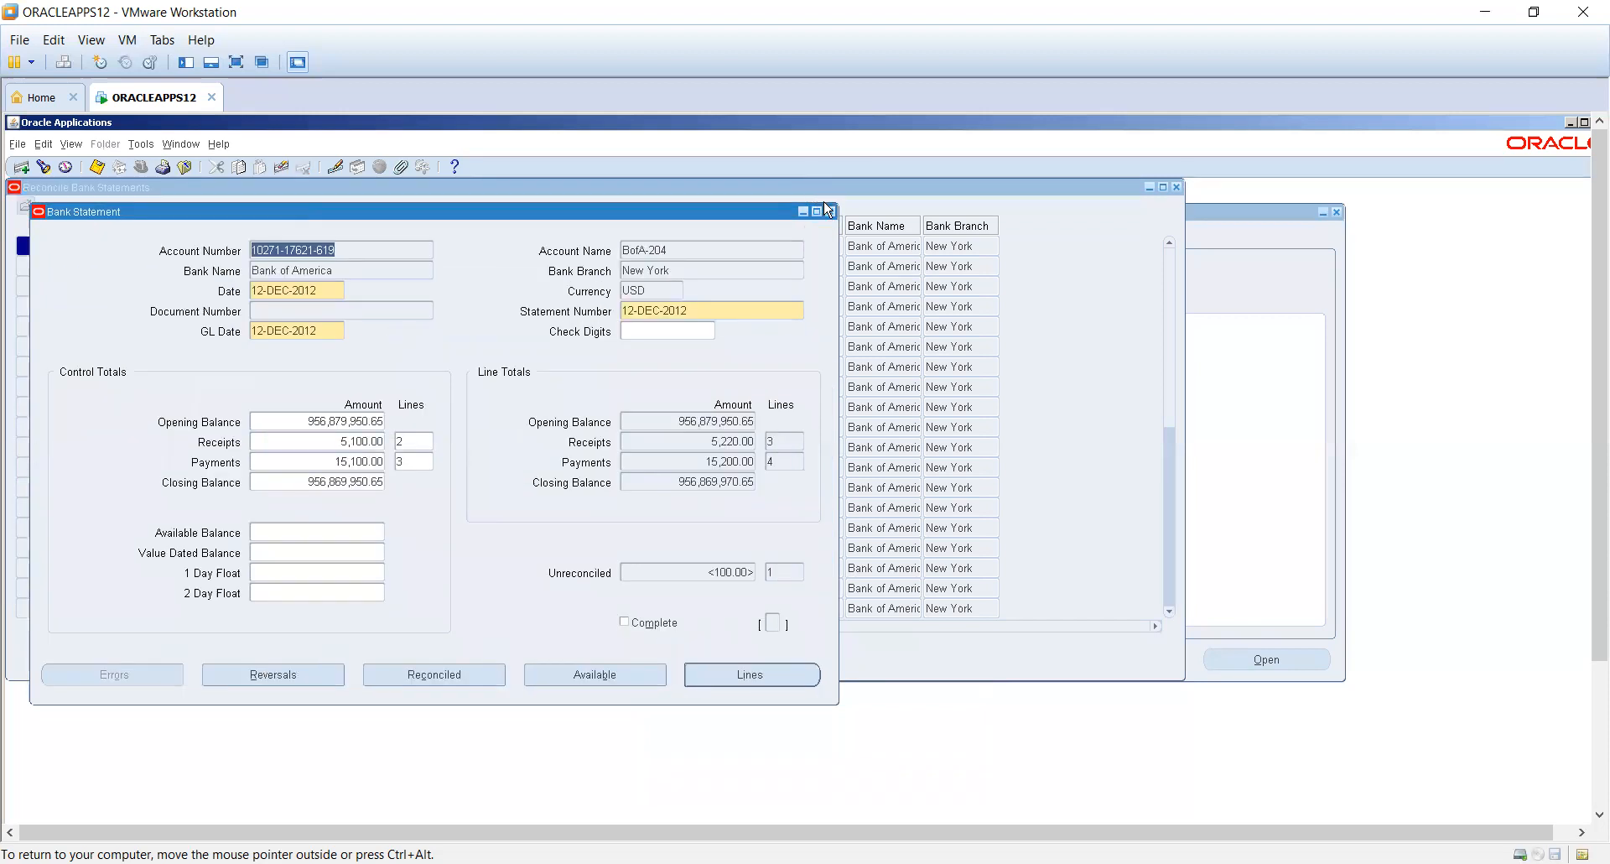
{"action": "left_click", "coordinate": [830, 213]}
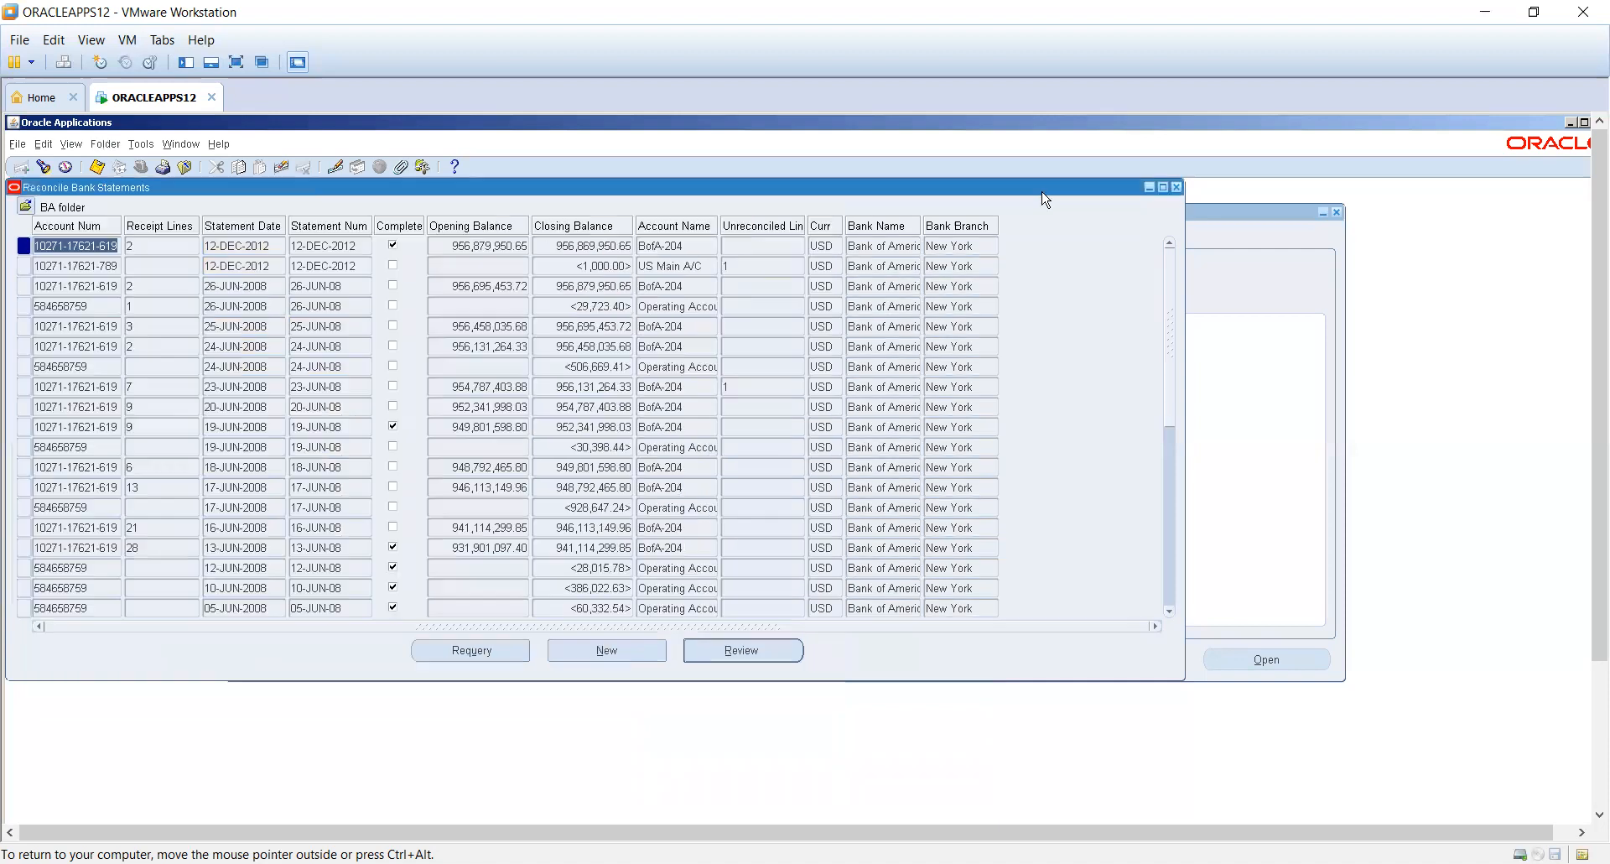
- Close the bank statement list, switch to the Receivables, Vision Operations (USA) responsibility, and open the Receipts form
{"action": "left_click", "coordinate": [1177, 188]}
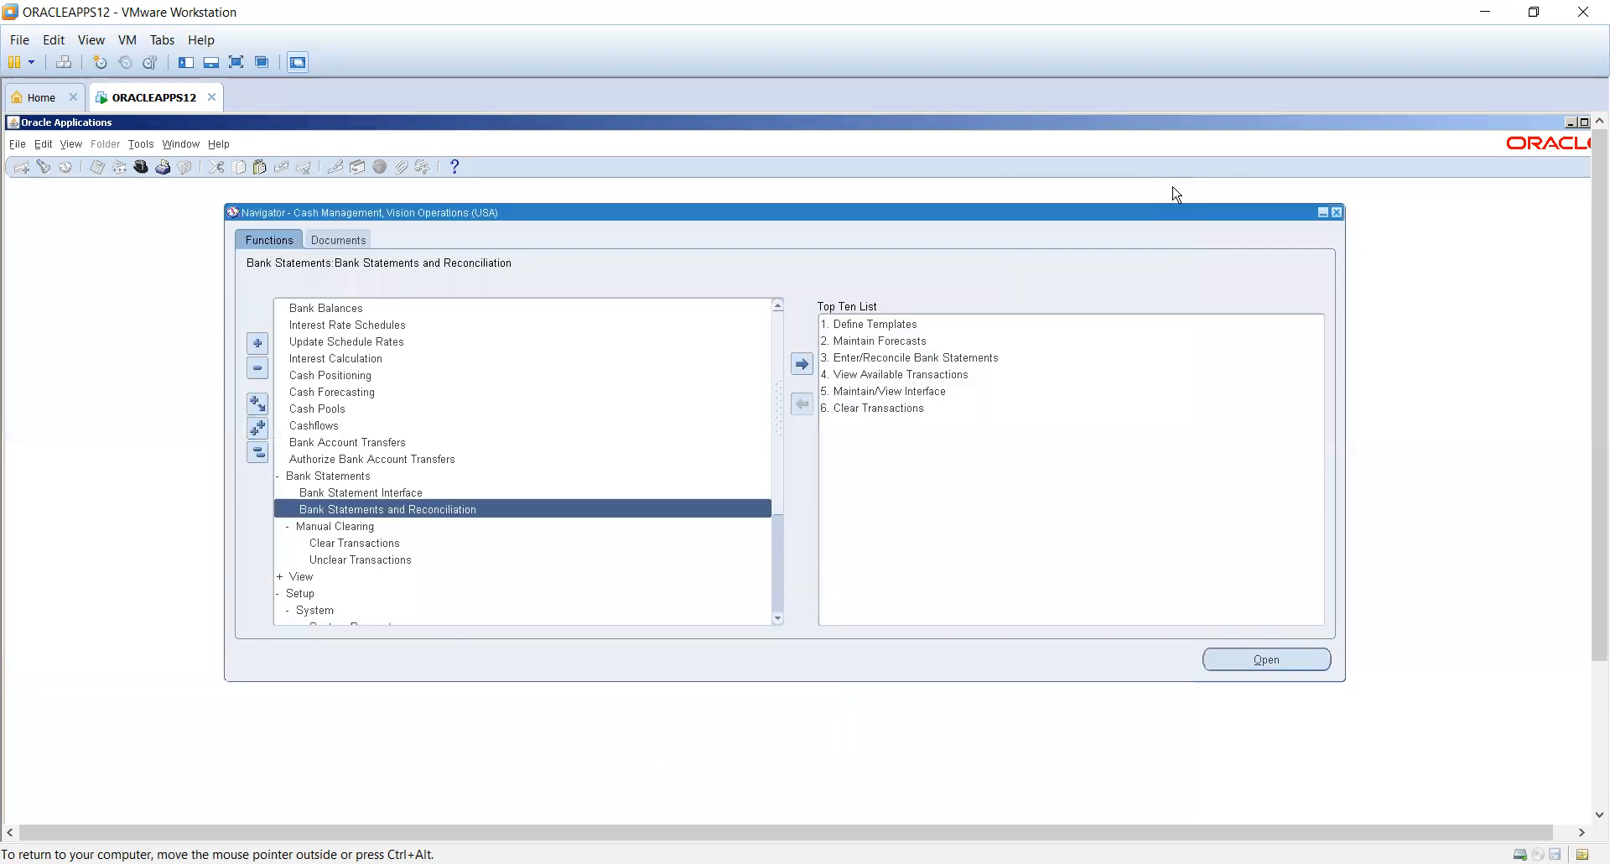
{"action": "left_click", "coordinate": [141, 167]}
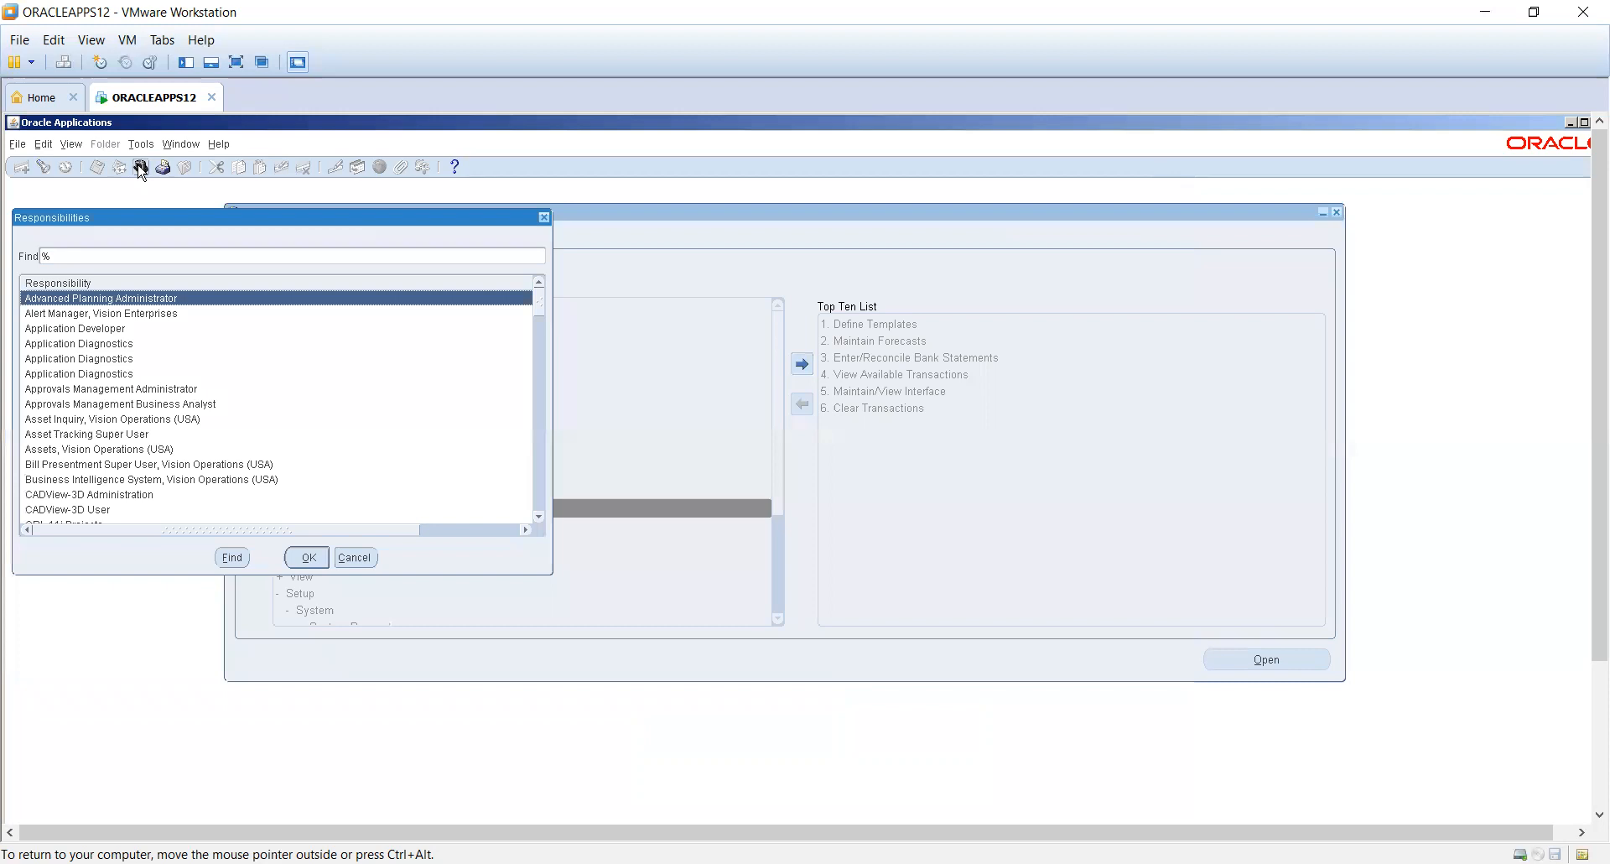
{"action": "type", "text": "re"}
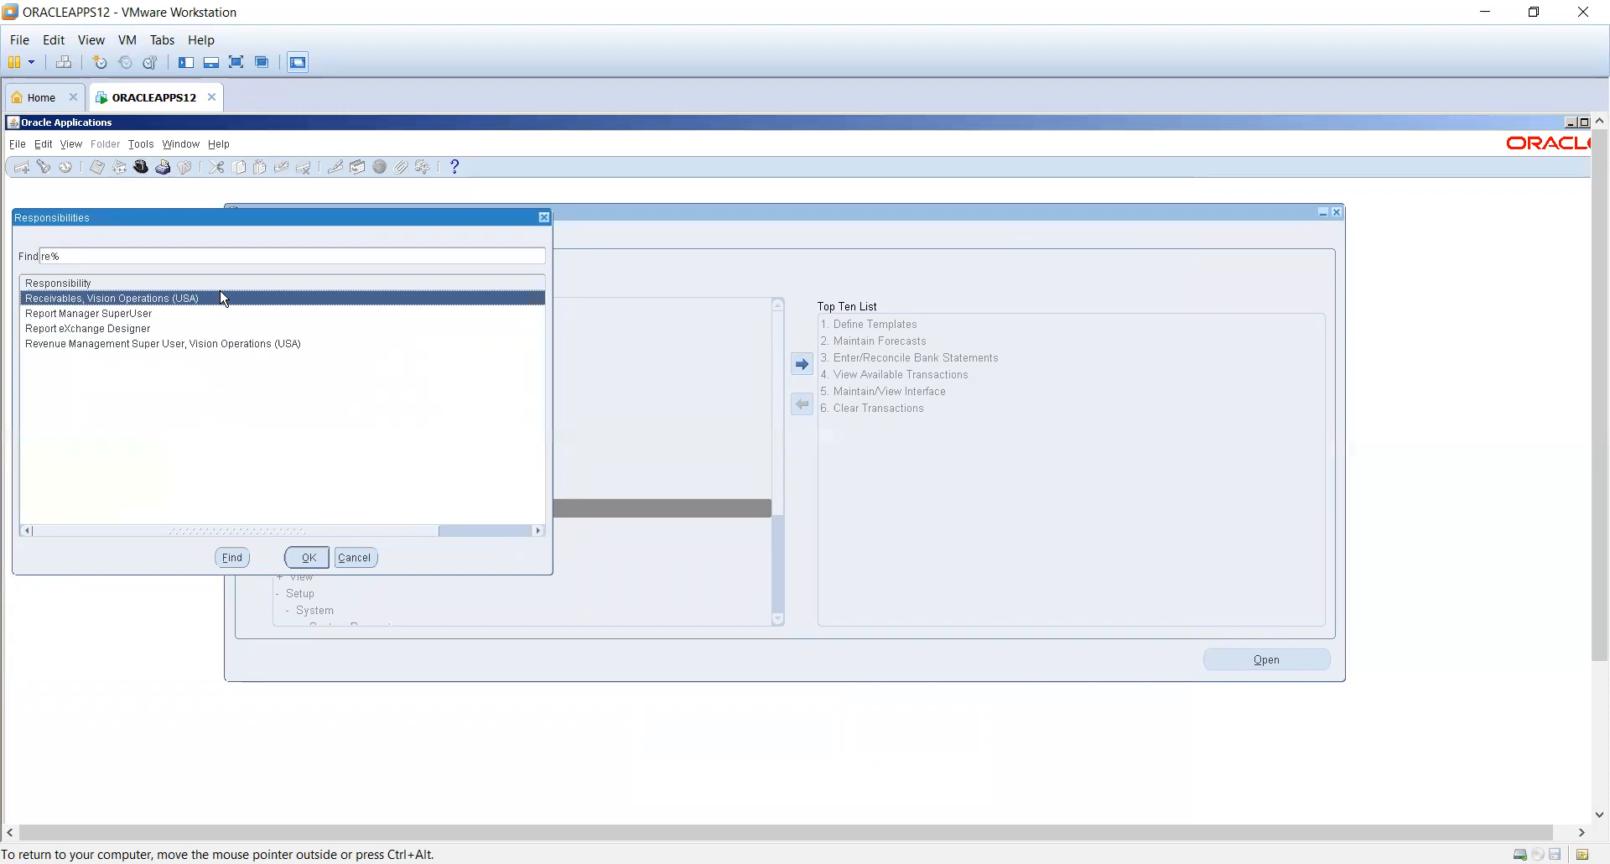
{"action": "double_click", "coordinate": [192, 300]}
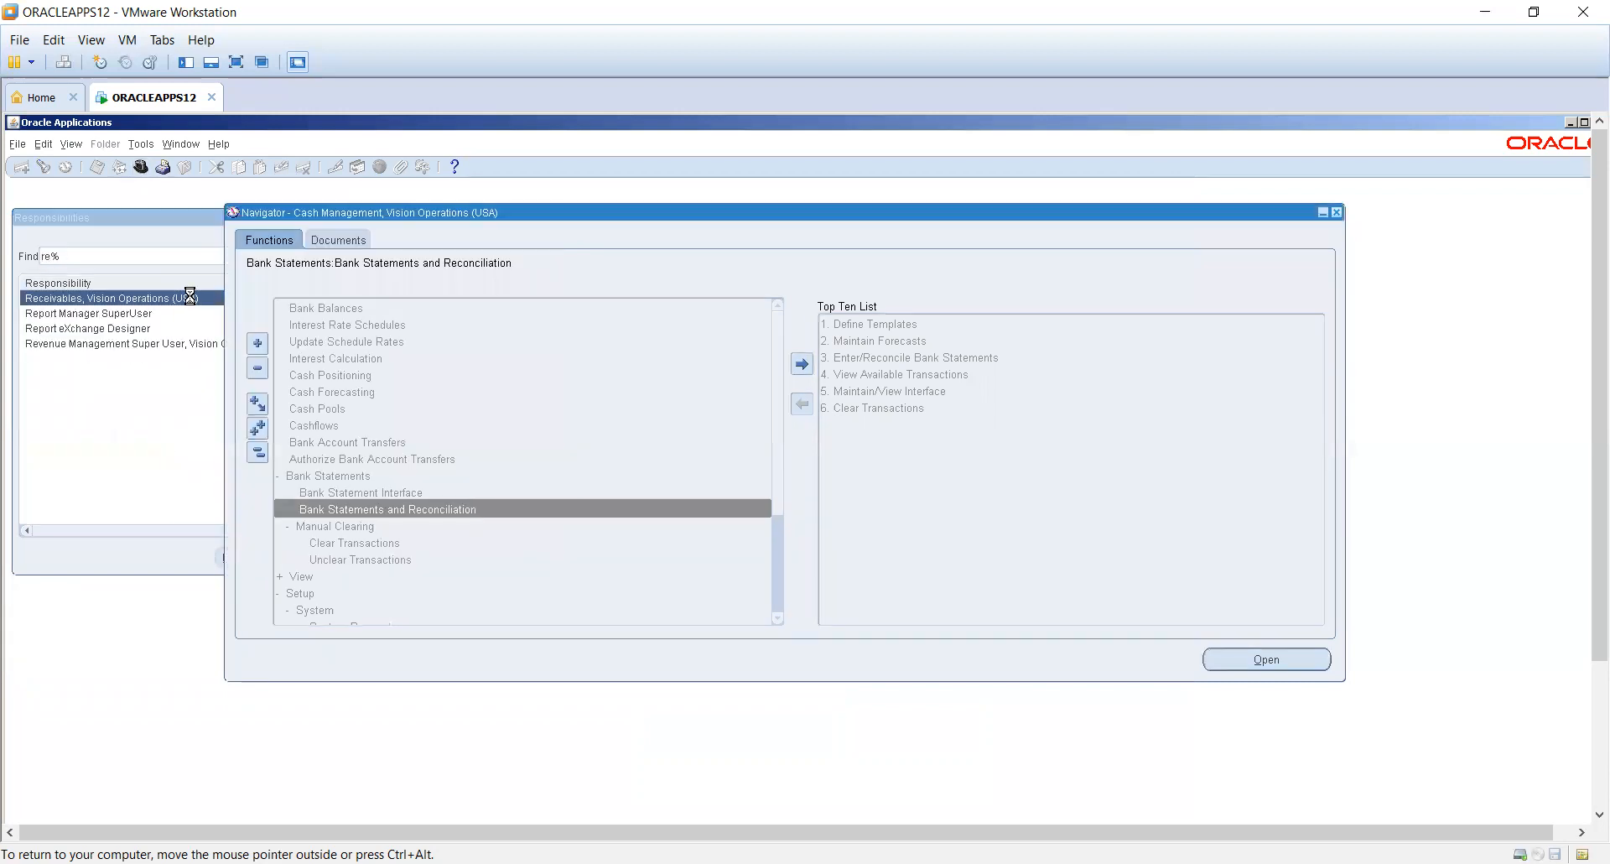
{"action": "double_click", "coordinate": [334, 327]}
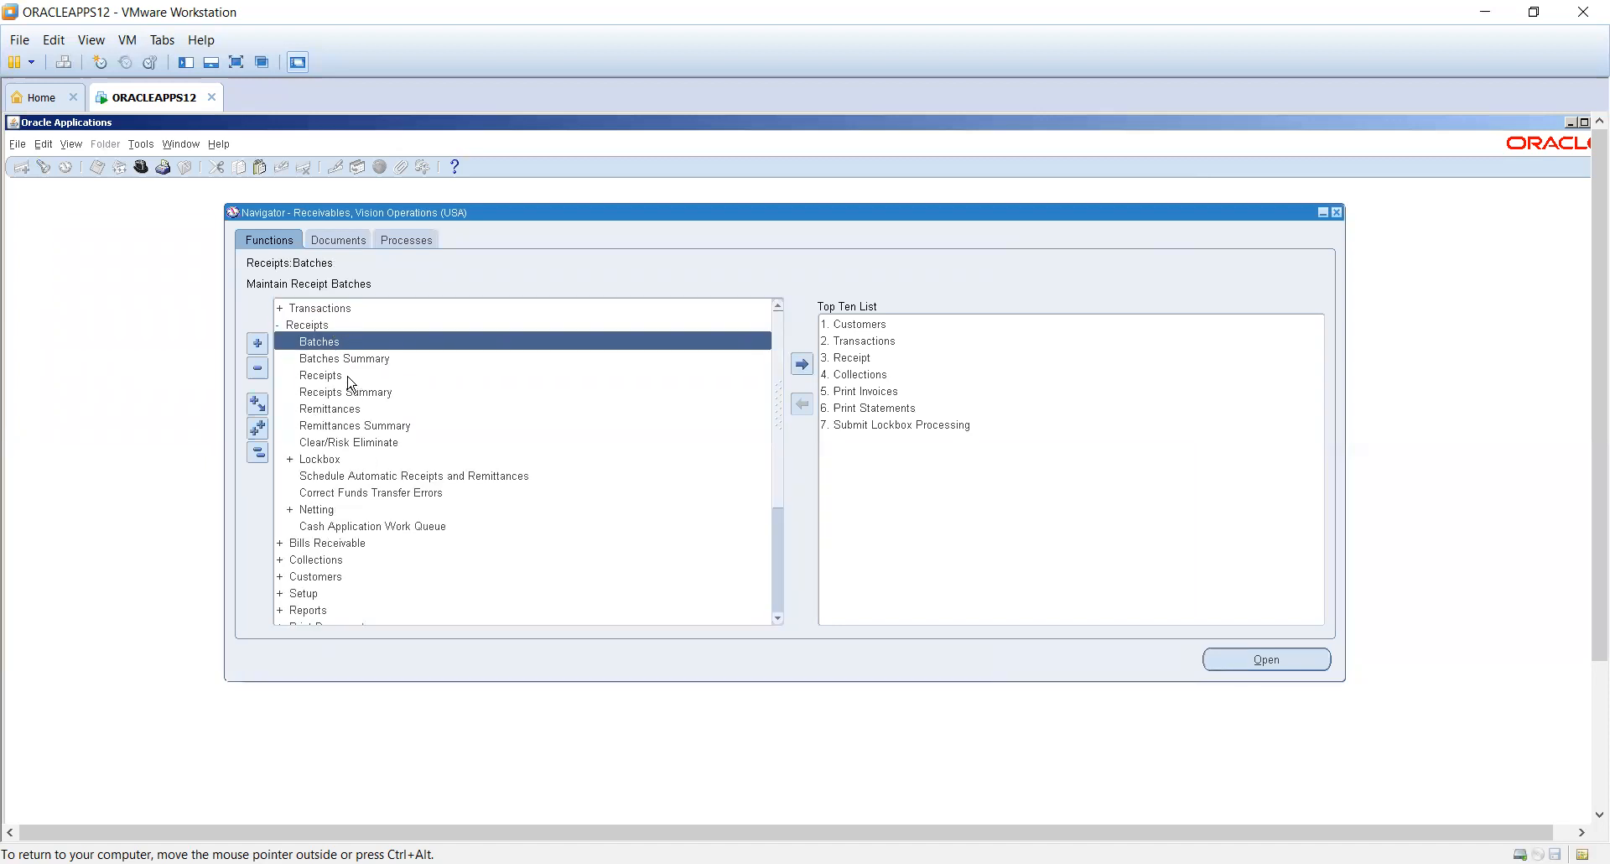
{"action": "double_click", "coordinate": [347, 376]}
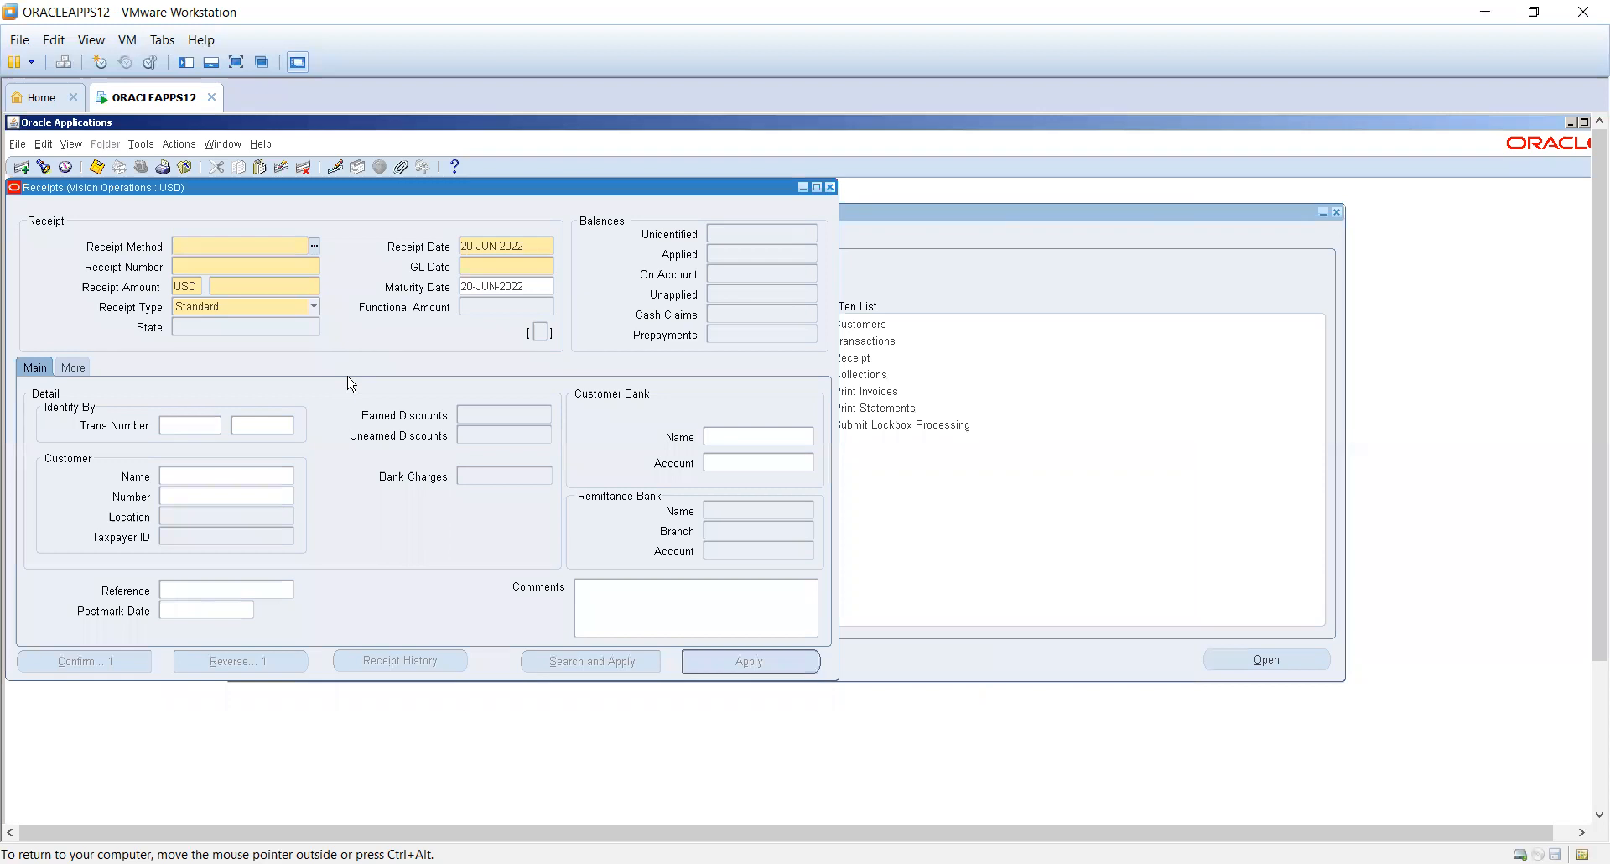
- Find the miscellaneous receipt with receipt number 12-DEC-2012/7
{"action": "left_click", "coordinate": [43, 167]}
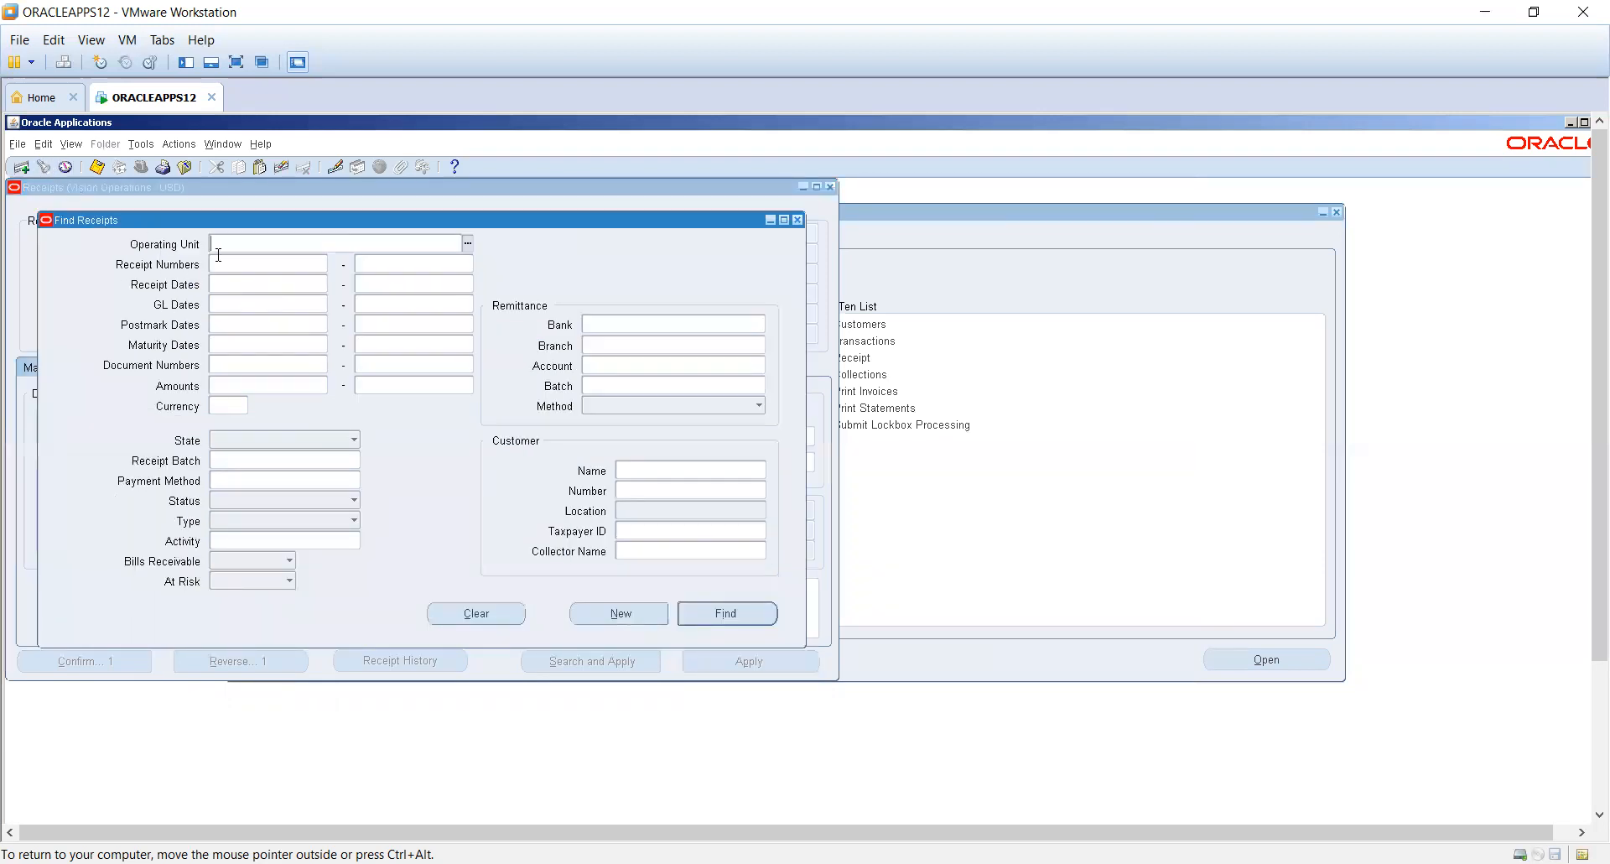
{"action": "left_click", "coordinate": [237, 267]}
{"action": "key", "text": "ctrl+v"}
{"action": "key", "text": "Tab"}
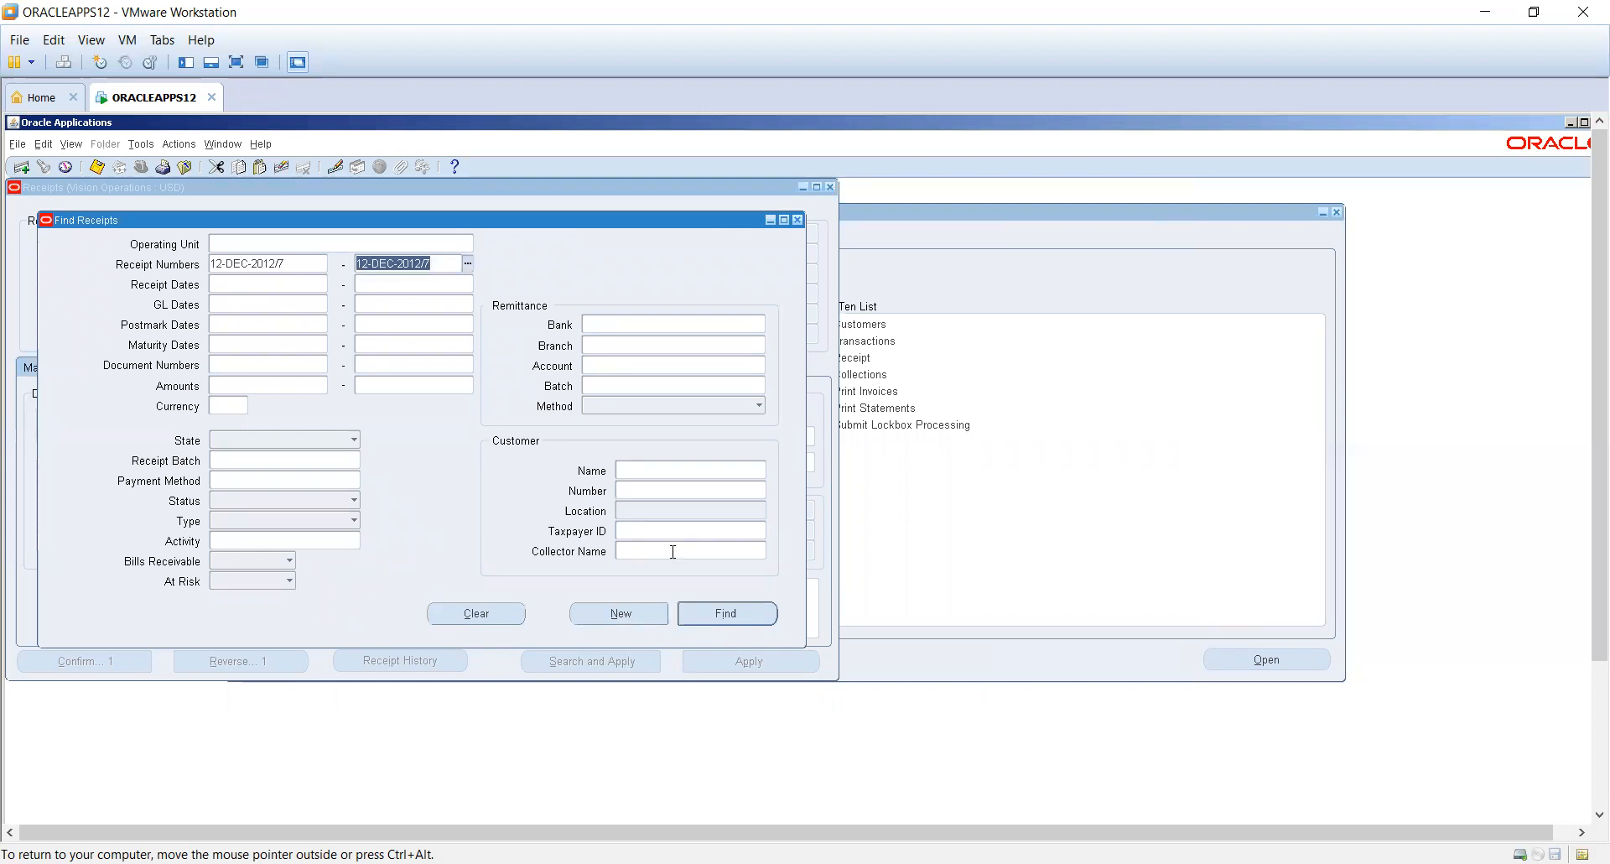
{"action": "left_click", "coordinate": [719, 613]}
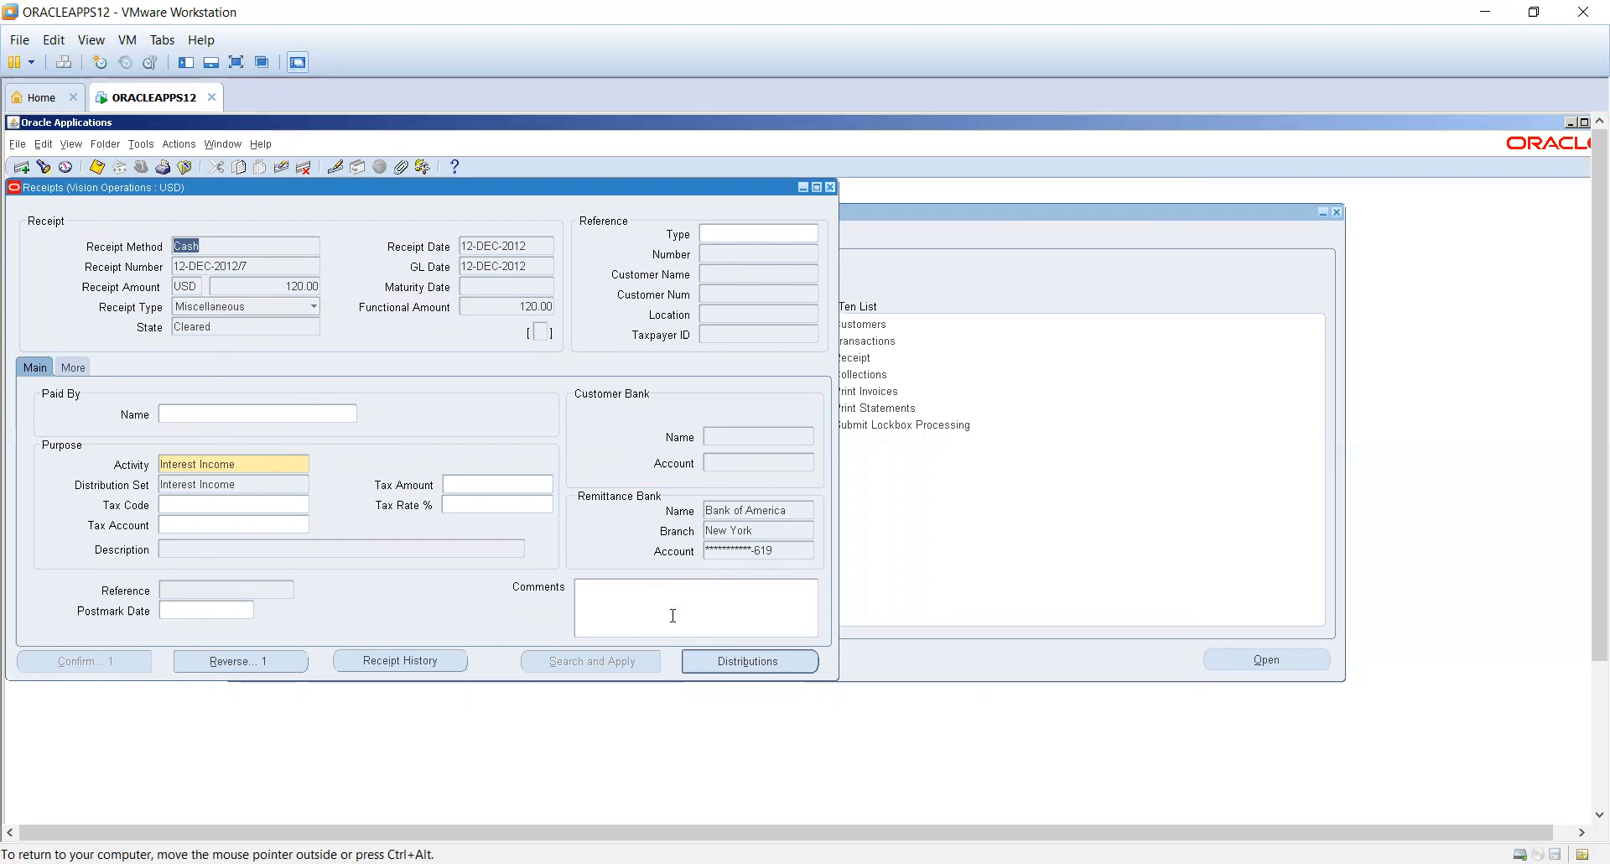
- Examine the GL account distributions of the Interest Income receipt, then close the distributions and the receipt
{"action": "left_click", "coordinate": [708, 659]}
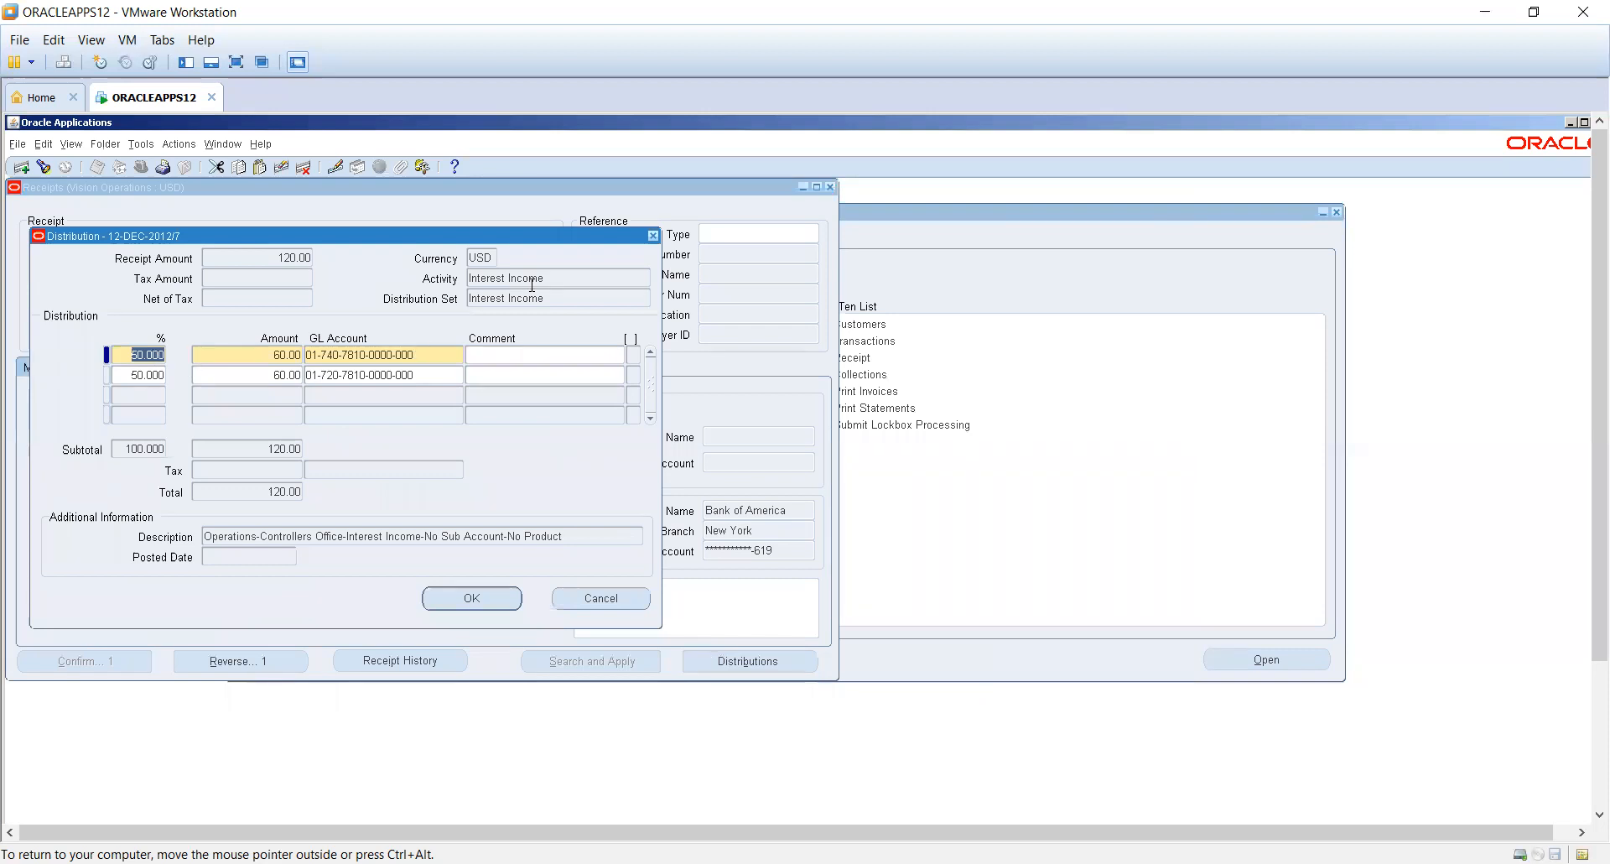
{"action": "left_click", "coordinate": [653, 237]}
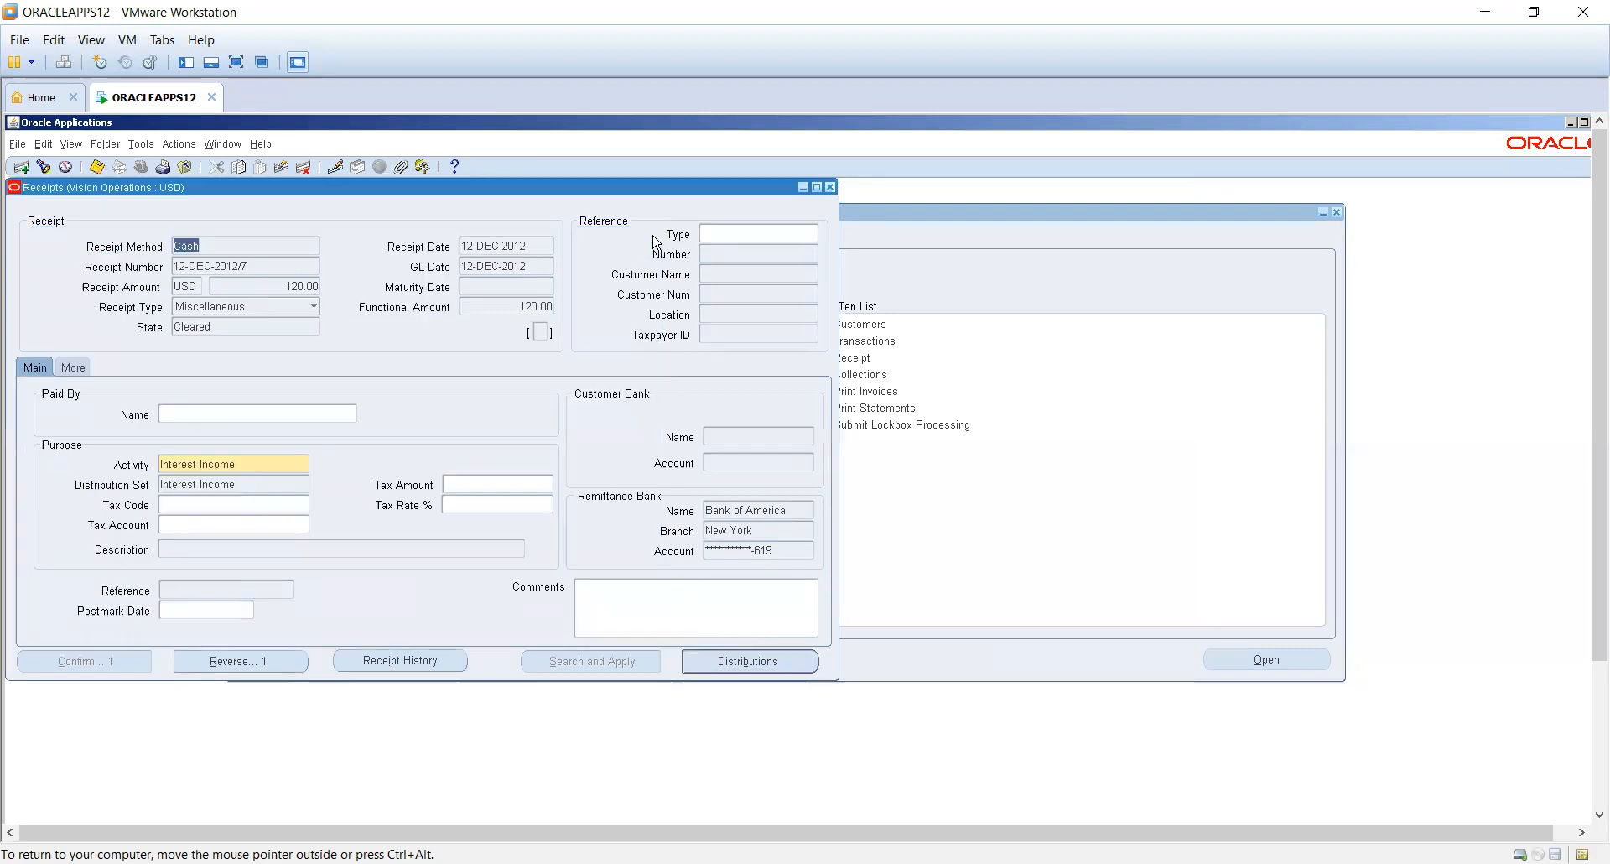
{"action": "left_click", "coordinate": [831, 187]}
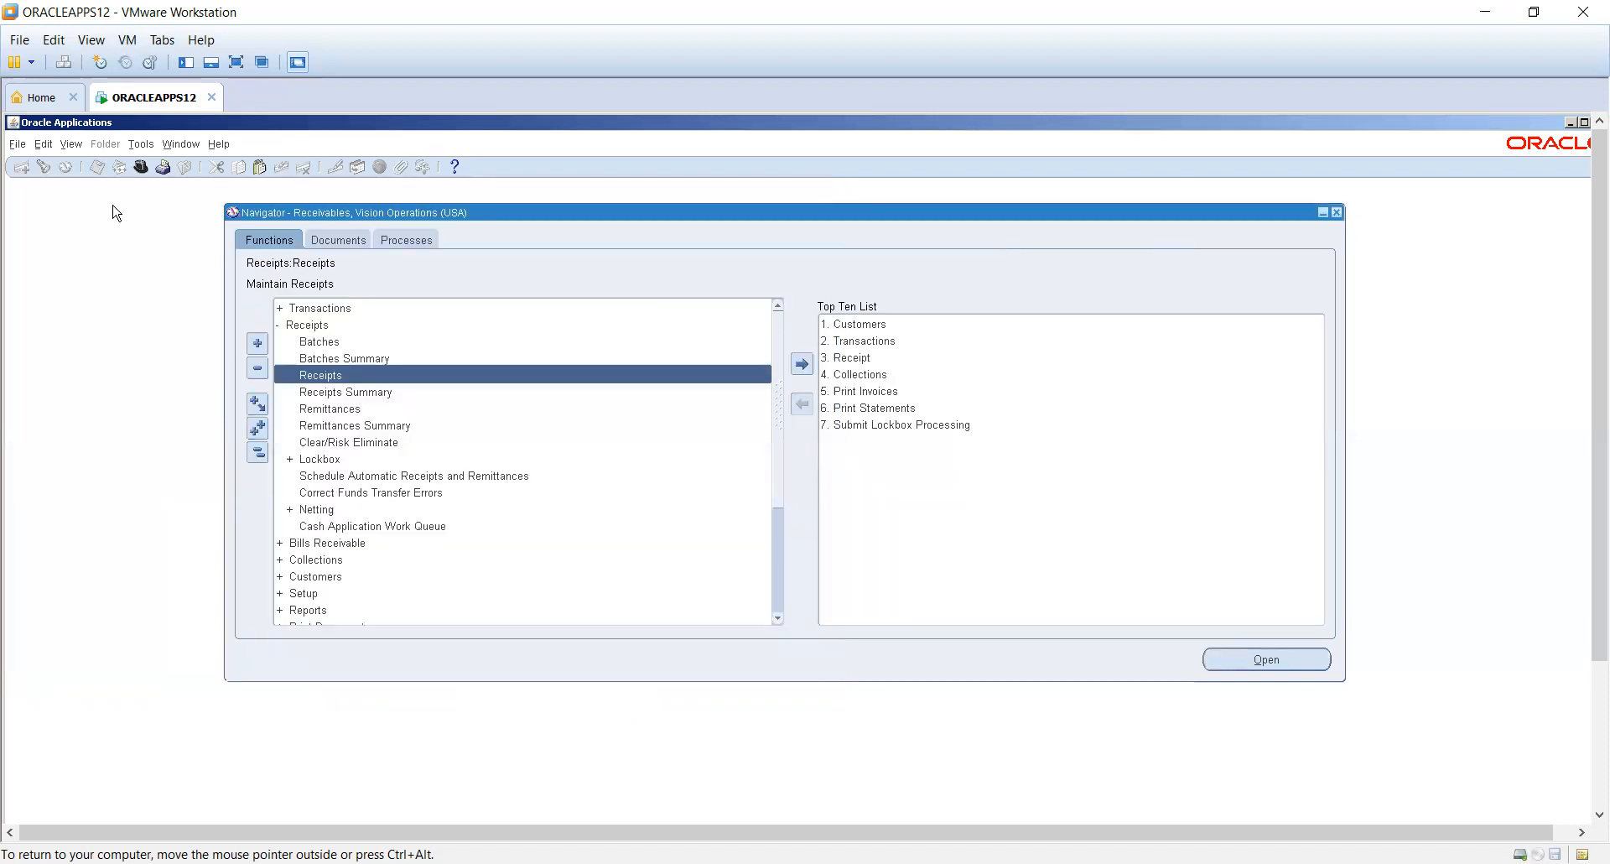
- Switch to the Cash Management, Vision Operations (USA) responsibility and open Cash Forecasting
{"action": "left_click", "coordinate": [141, 166]}
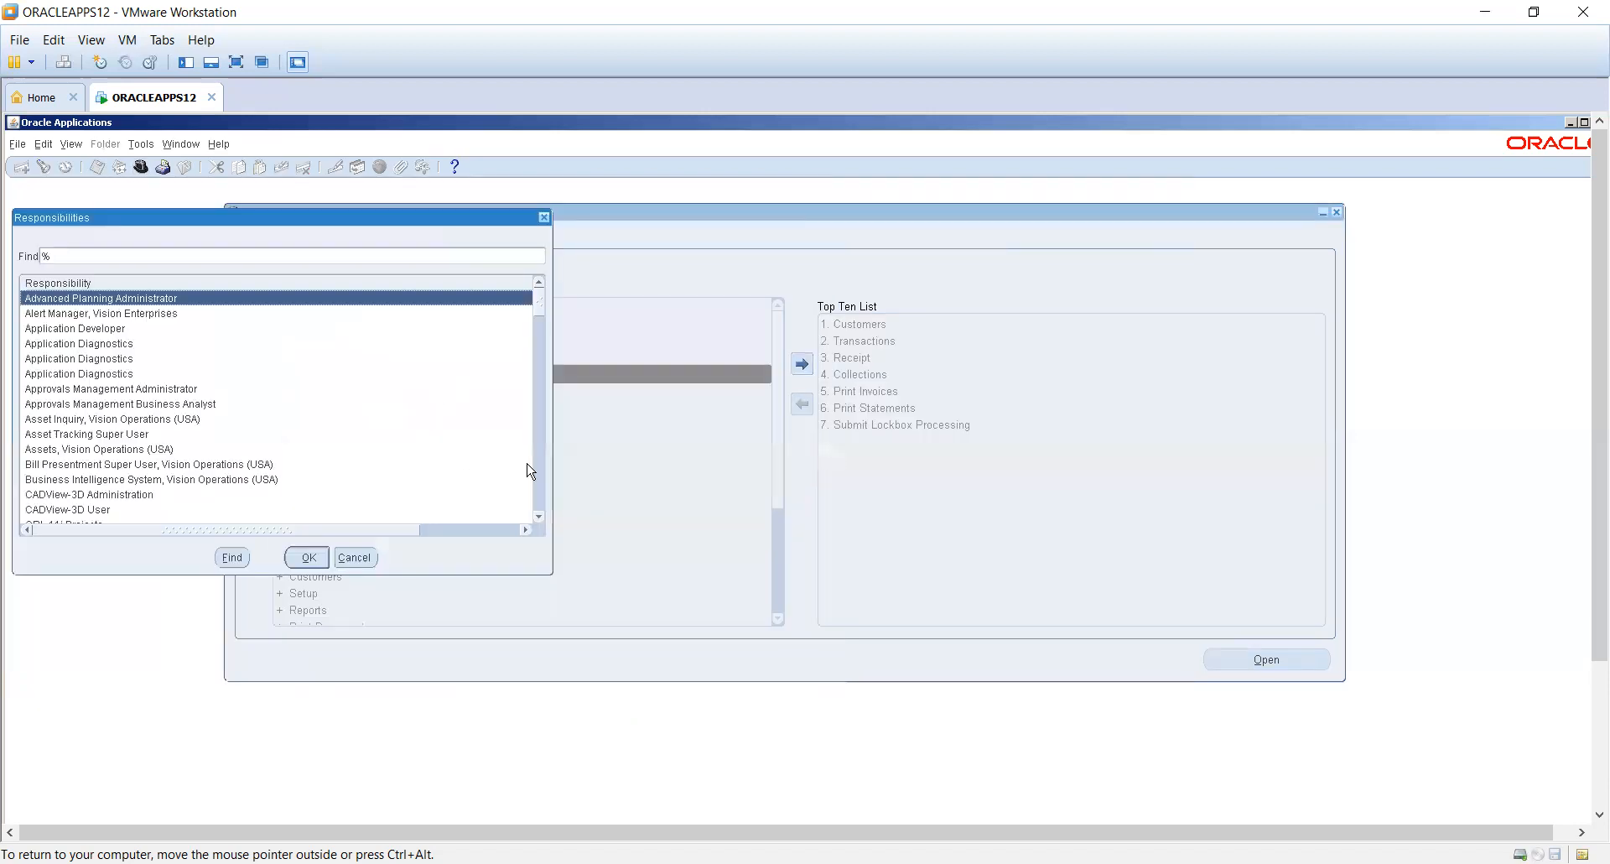
{"action": "type", "text": "ca"}
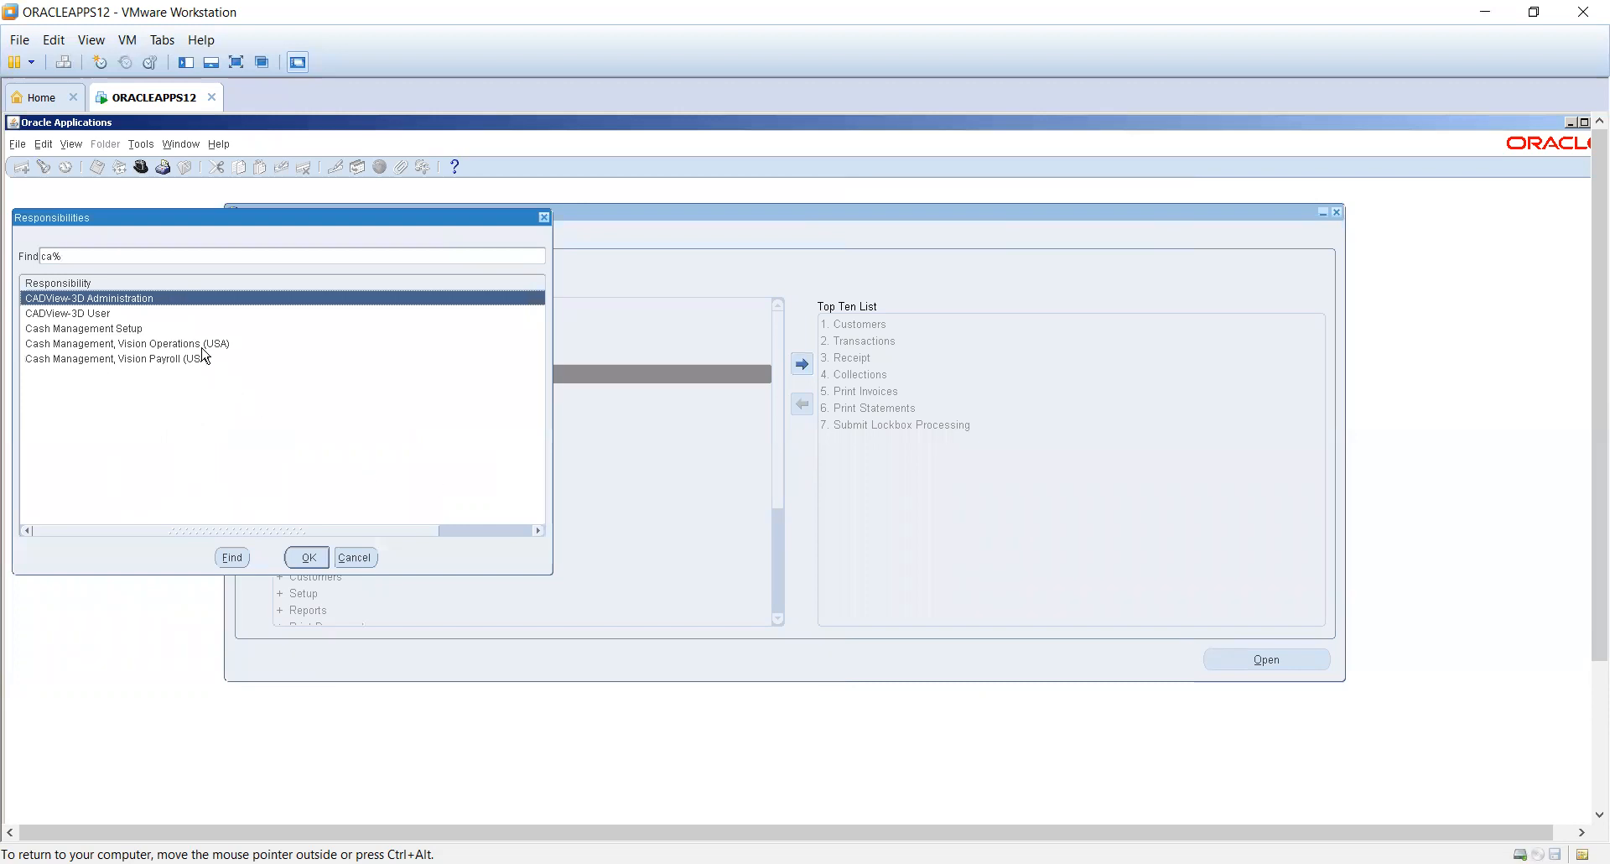
{"action": "double_click", "coordinate": [203, 344]}
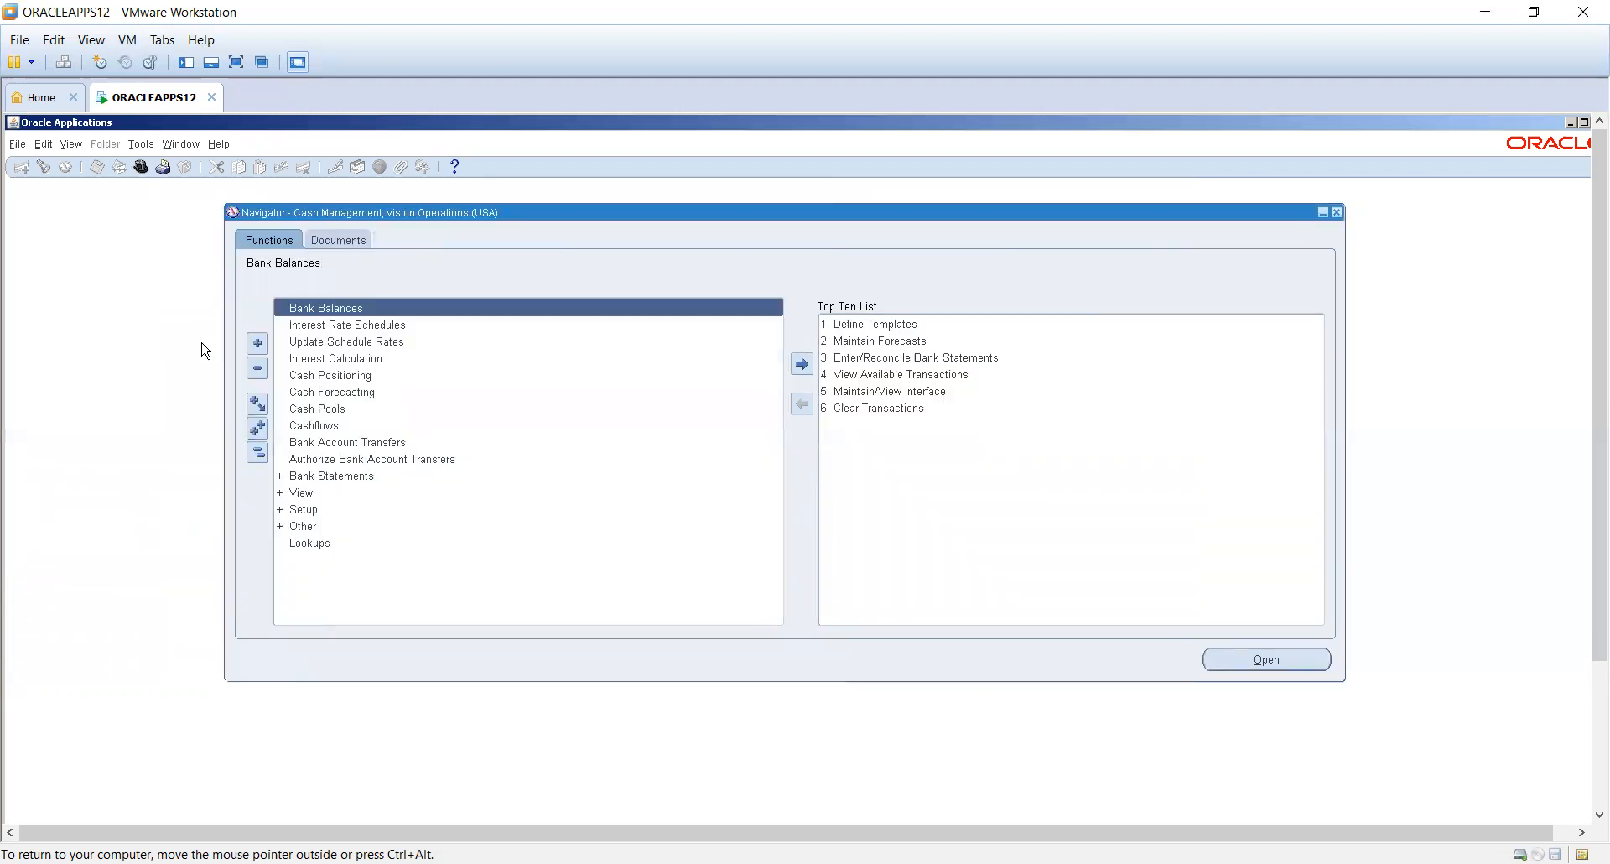
{"action": "left_click", "coordinate": [362, 397]}
{"action": "double_click", "coordinate": [362, 397]}
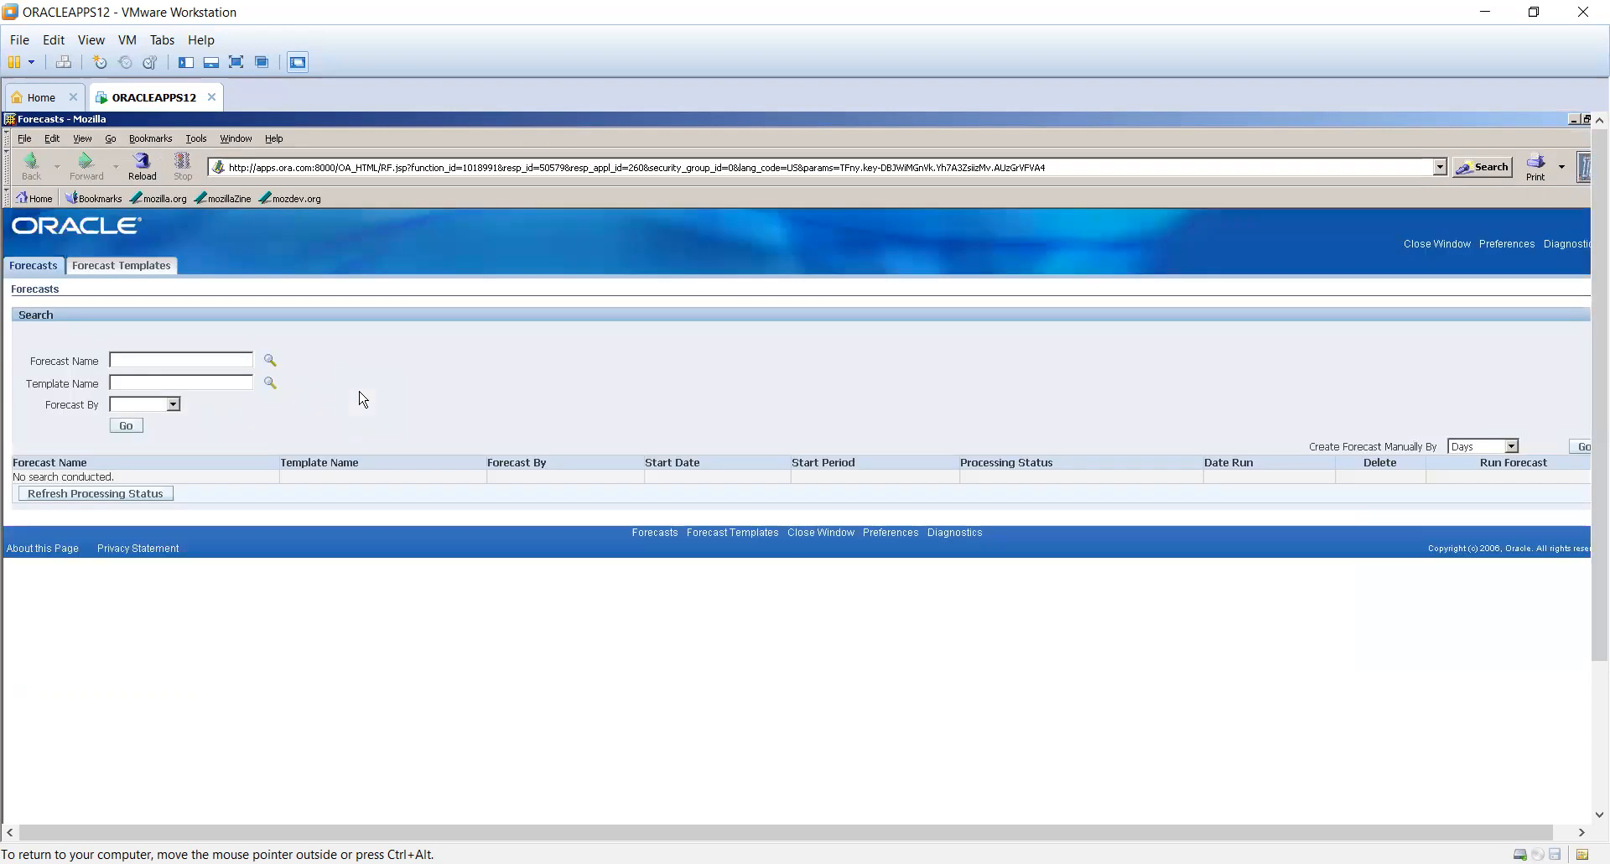
- Search the forecast templates for 100 Day Forecast - Worldwide
{"action": "left_click", "coordinate": [139, 266]}
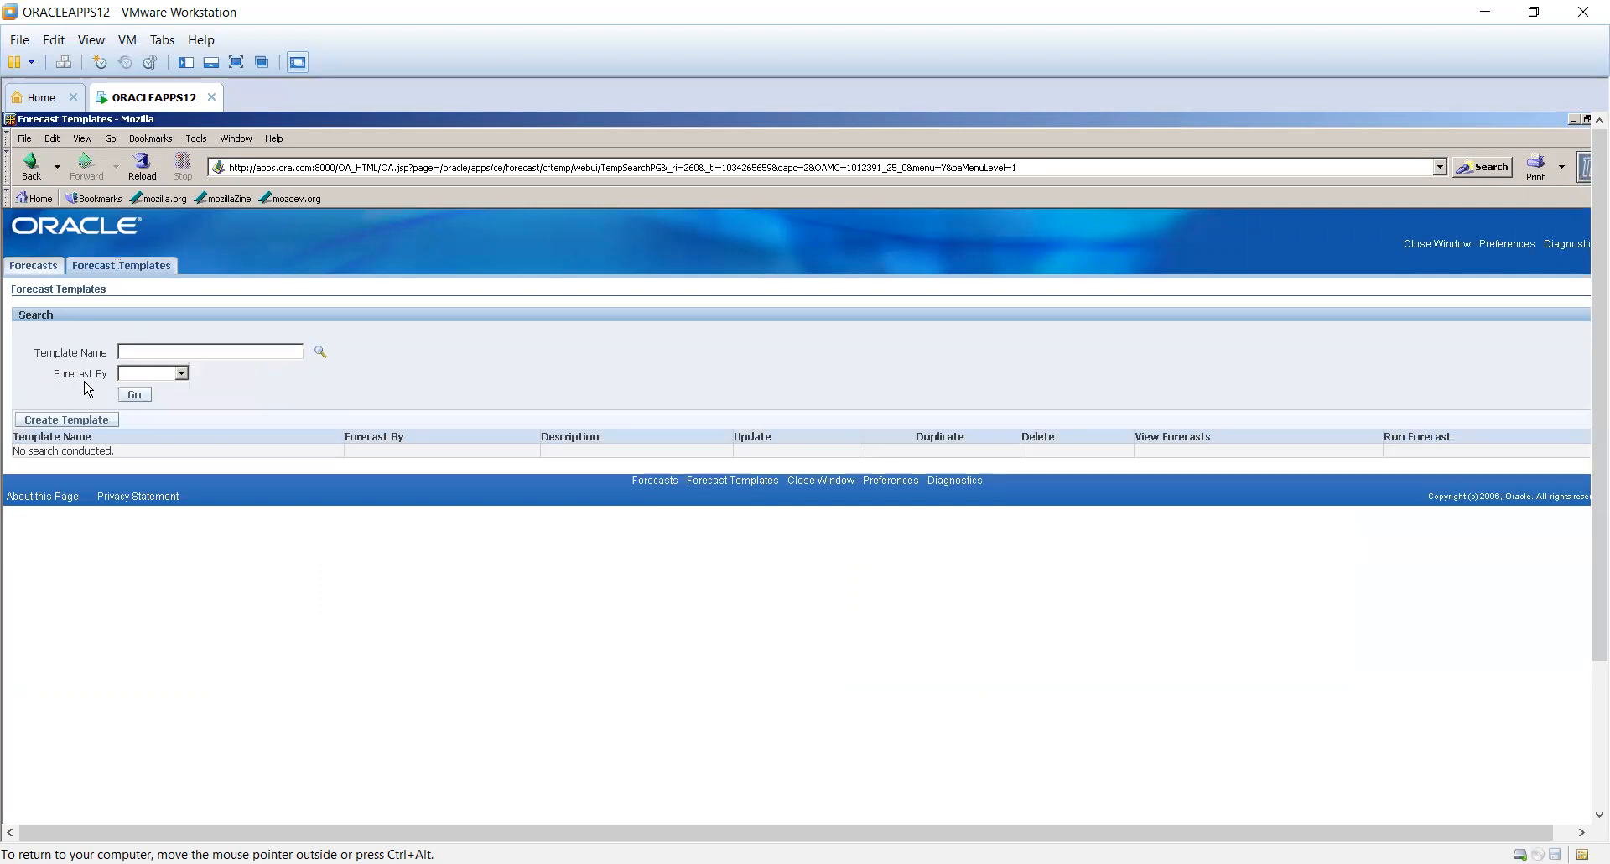
{"action": "left_click", "coordinate": [320, 353]}
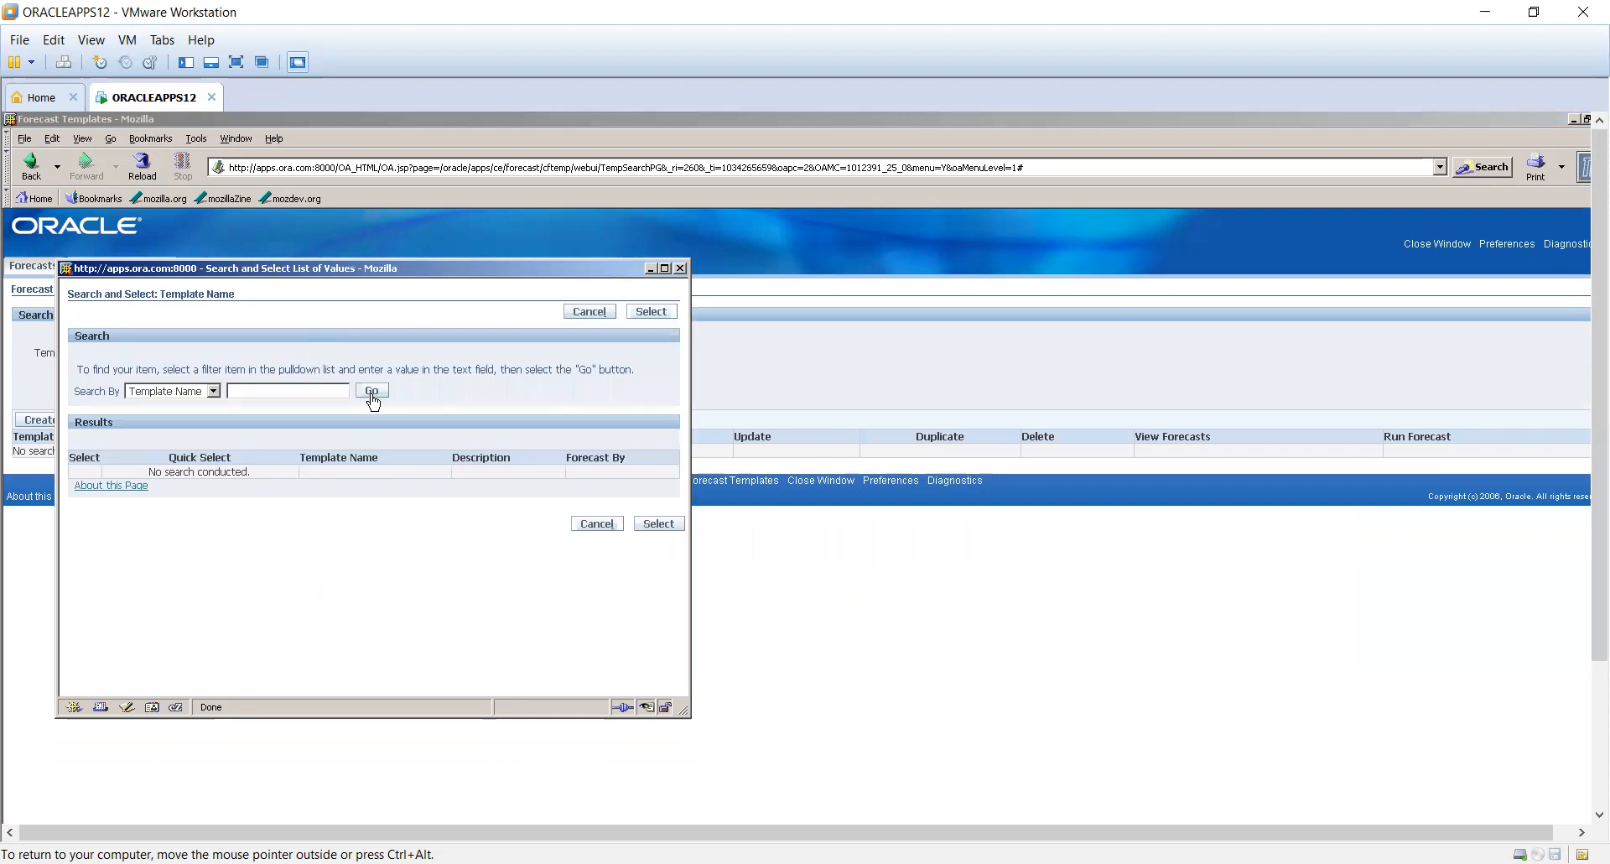
{"action": "left_click", "coordinate": [371, 393]}
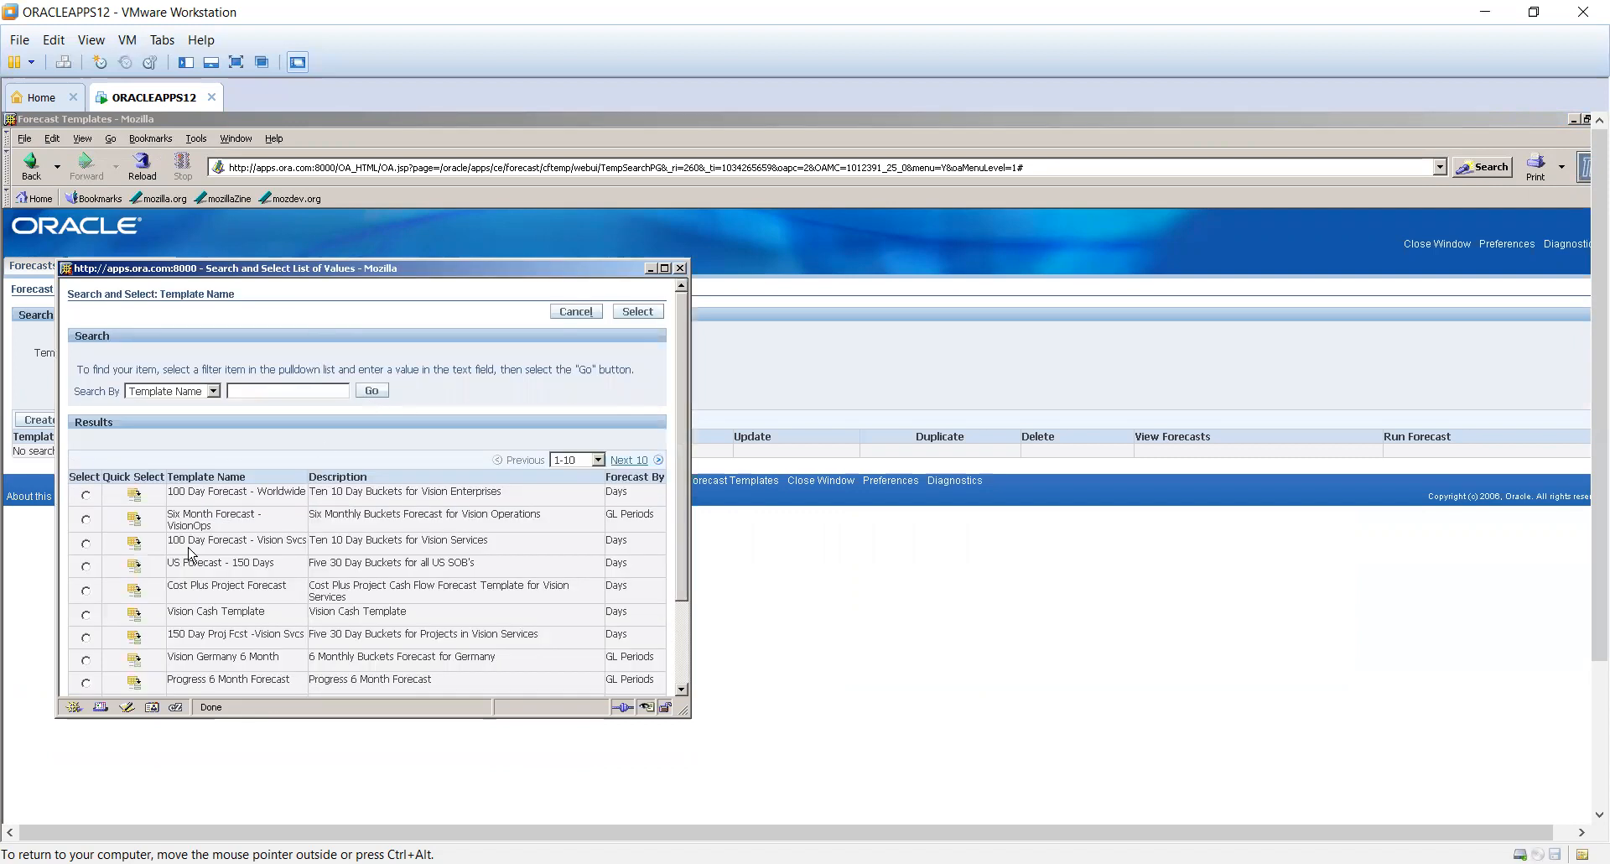
{"action": "left_click", "coordinate": [134, 497]}
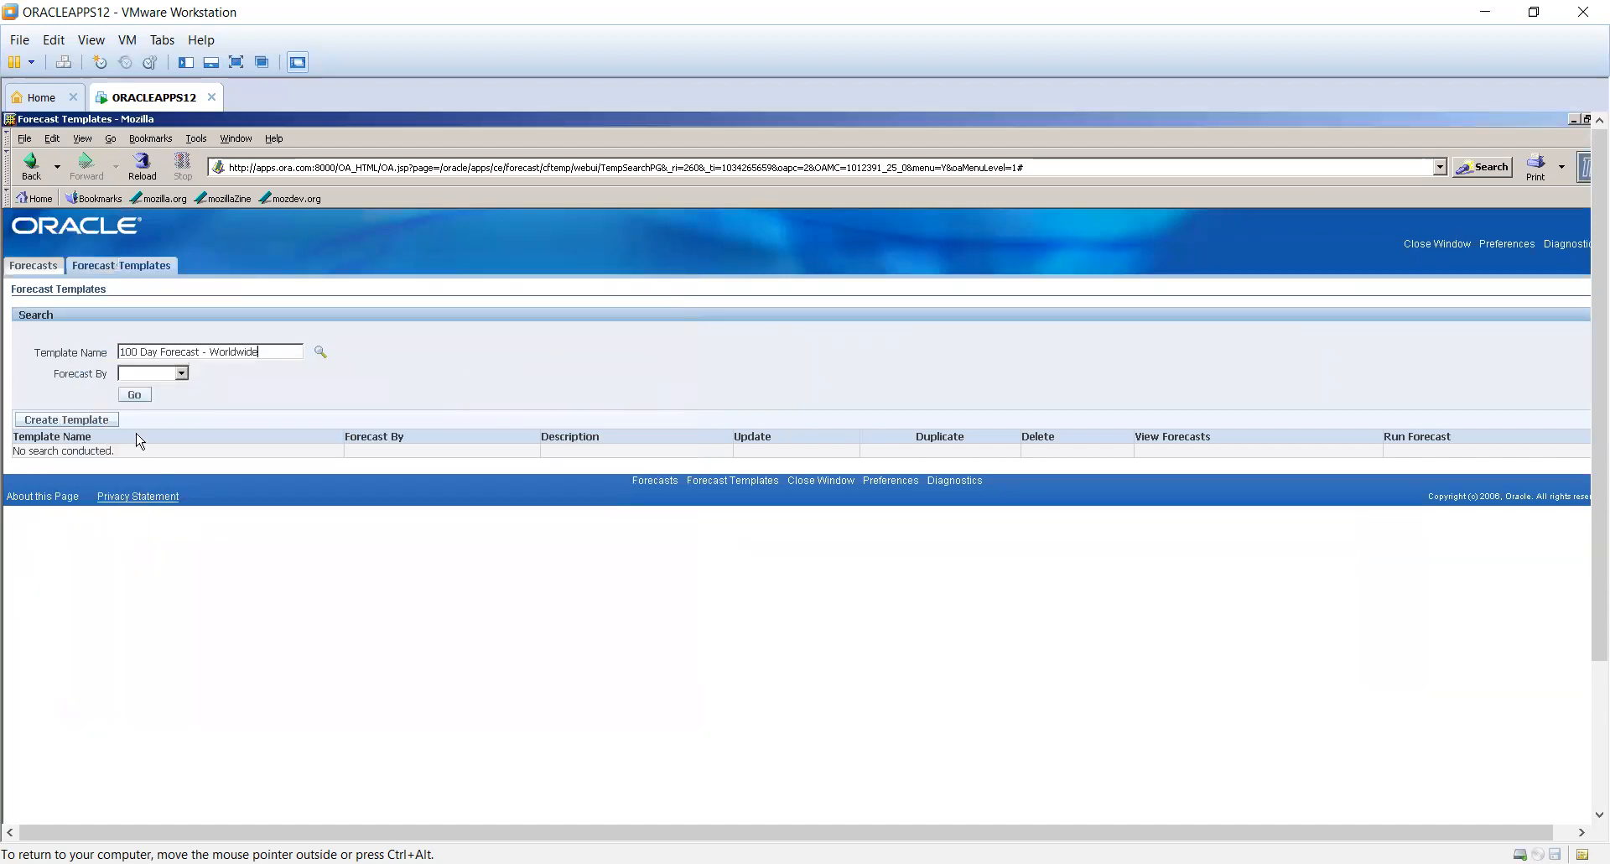
{"action": "left_click", "coordinate": [135, 396]}
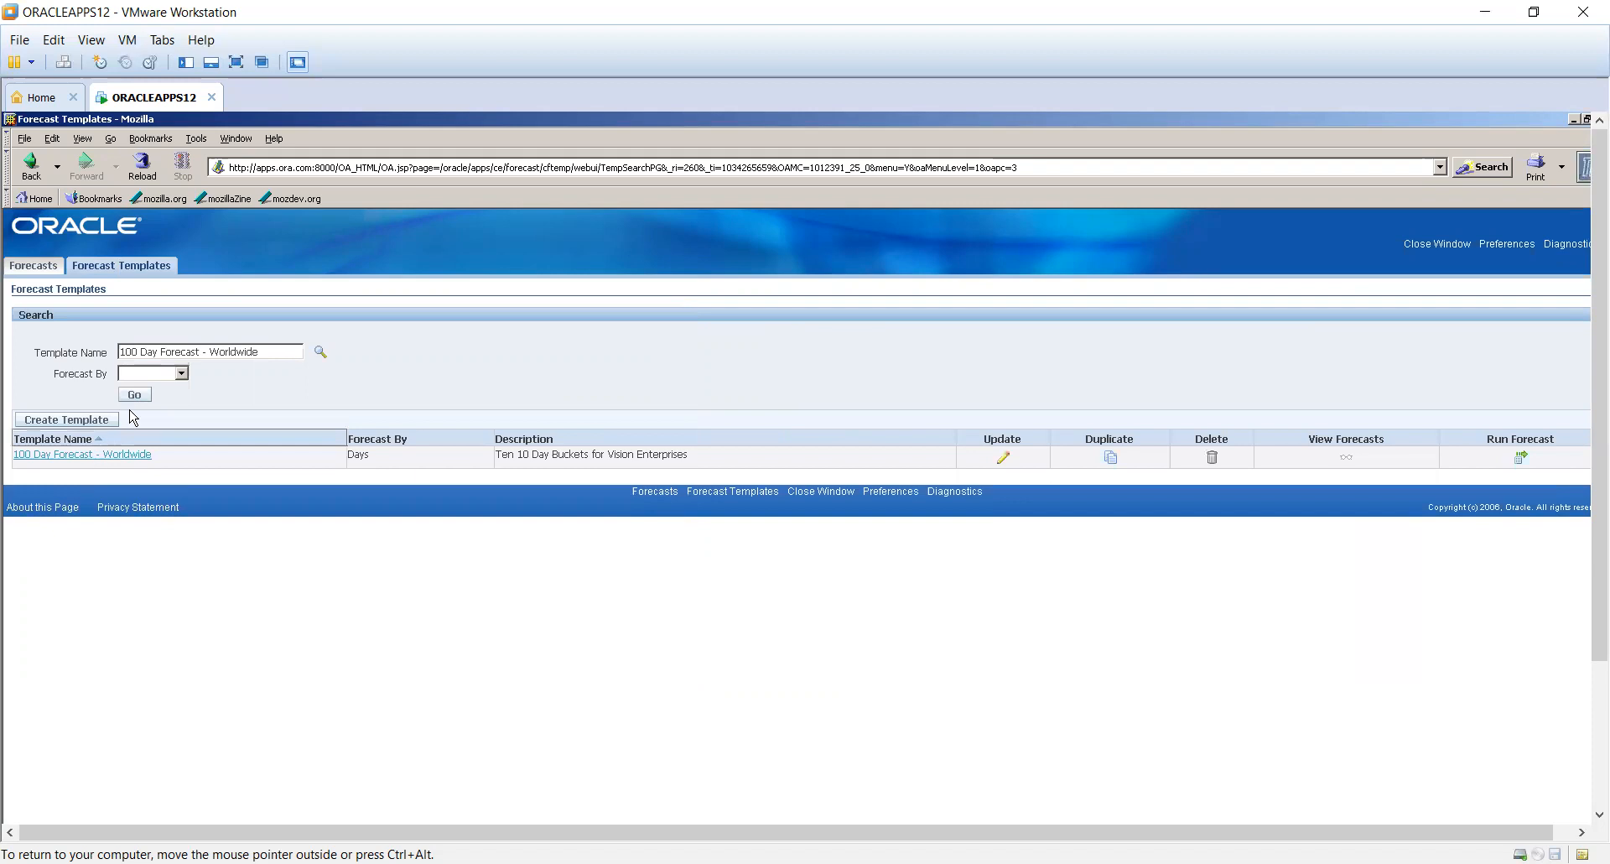
- Repeat the template search filtered by GL Periods, and again filtered by Days
{"action": "left_click", "coordinate": [181, 375]}
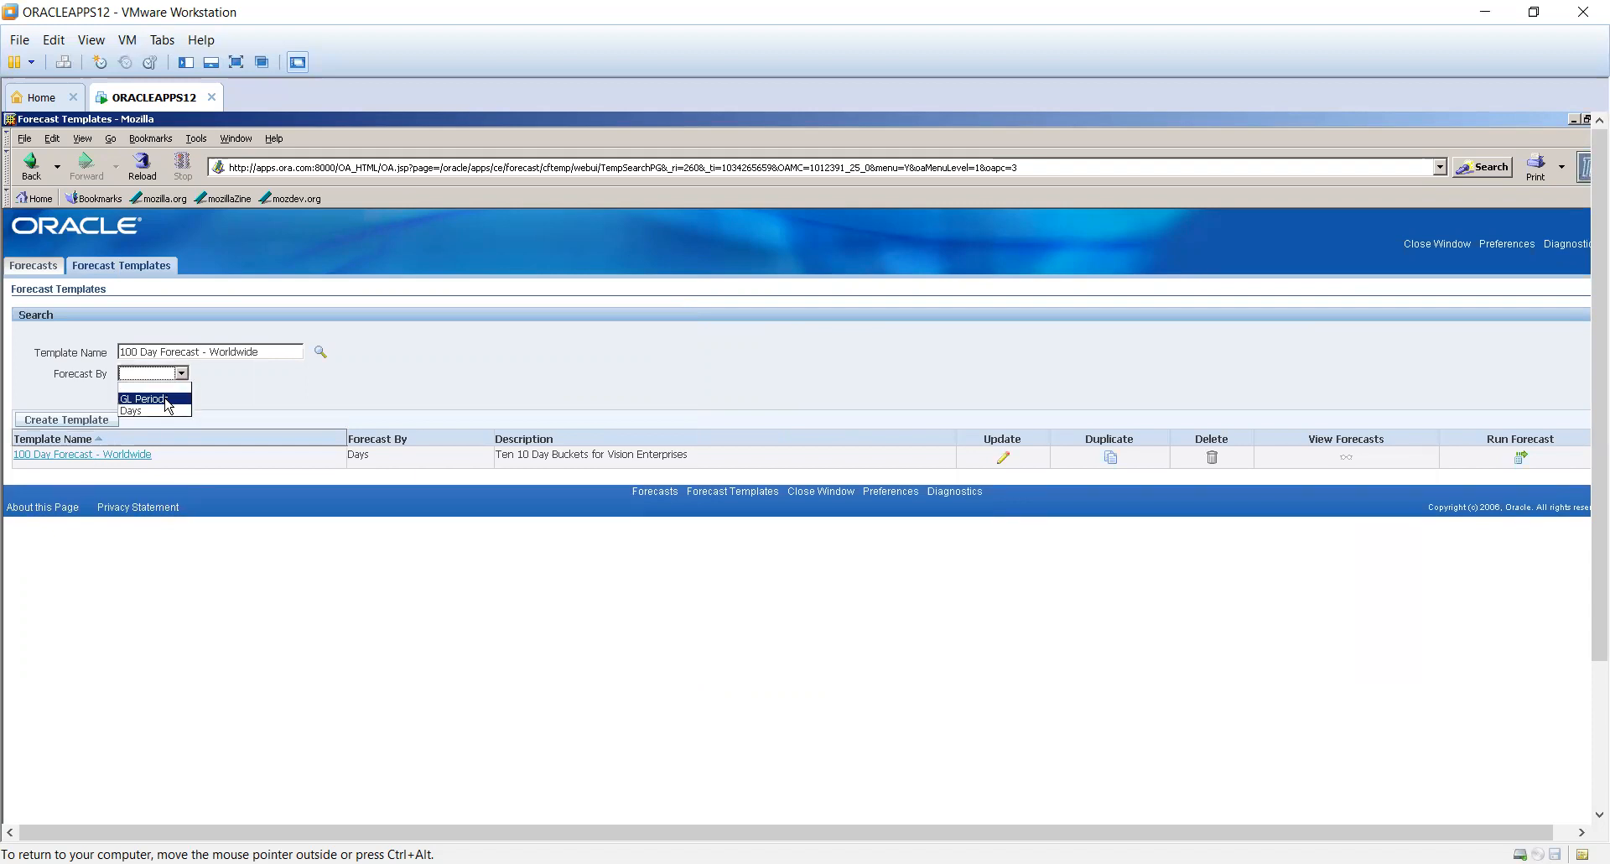
{"action": "left_click", "coordinate": [168, 400]}
{"action": "left_click", "coordinate": [141, 398]}
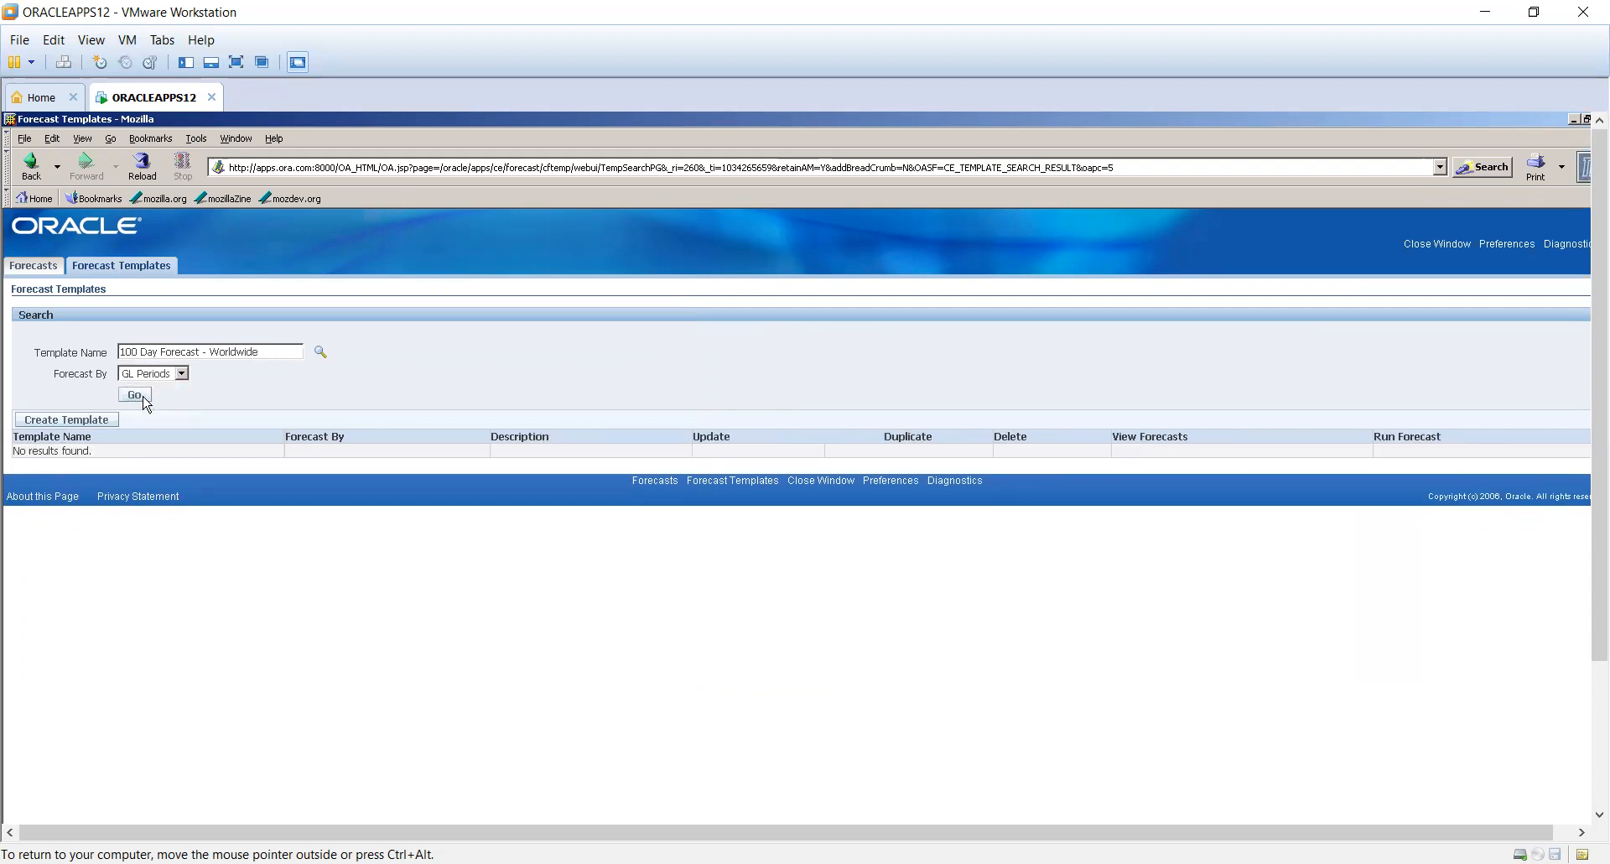
{"action": "left_click", "coordinate": [180, 373]}
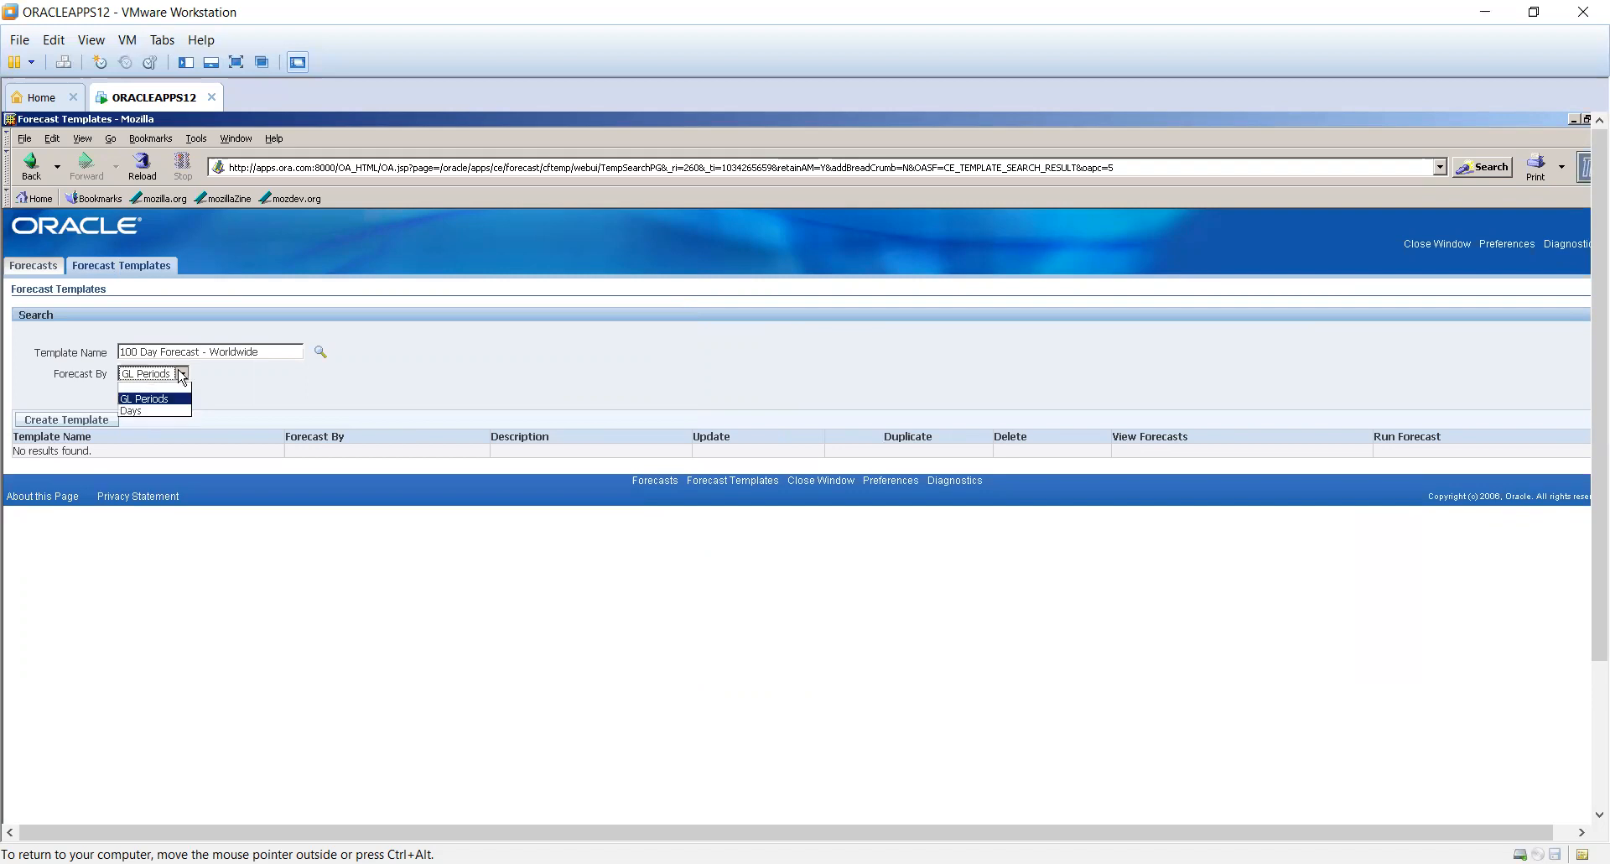
{"action": "left_click", "coordinate": [163, 411]}
{"action": "left_click", "coordinate": [141, 395]}
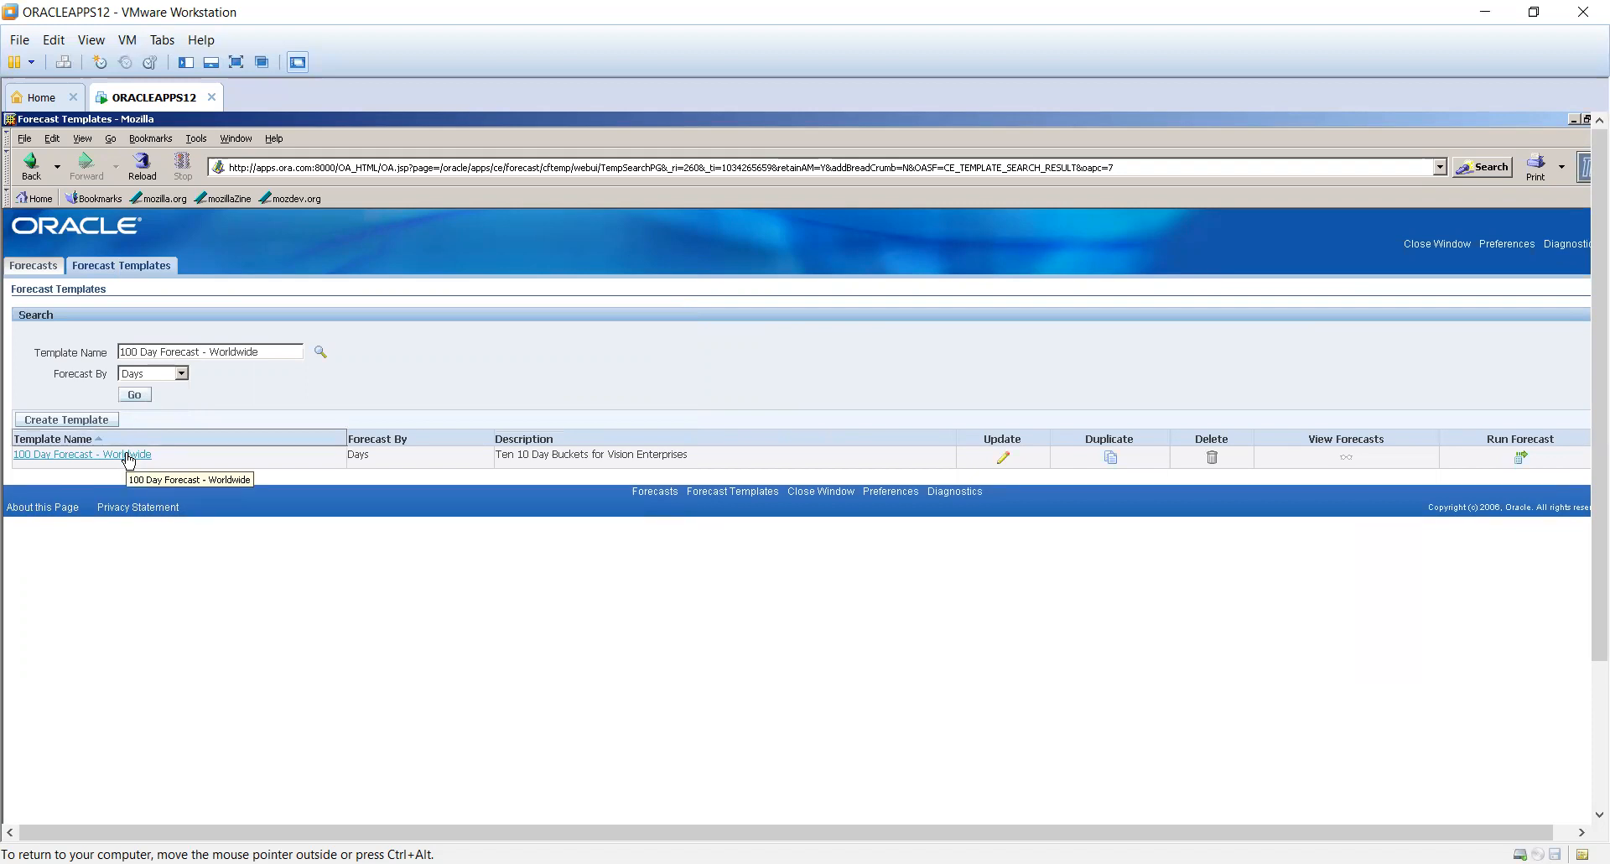
- Run the 100 Day Forecast - Worldwide template with forecast currency USD and start date 01jan2012, and try to submit it
{"action": "left_click", "coordinate": [1522, 457]}
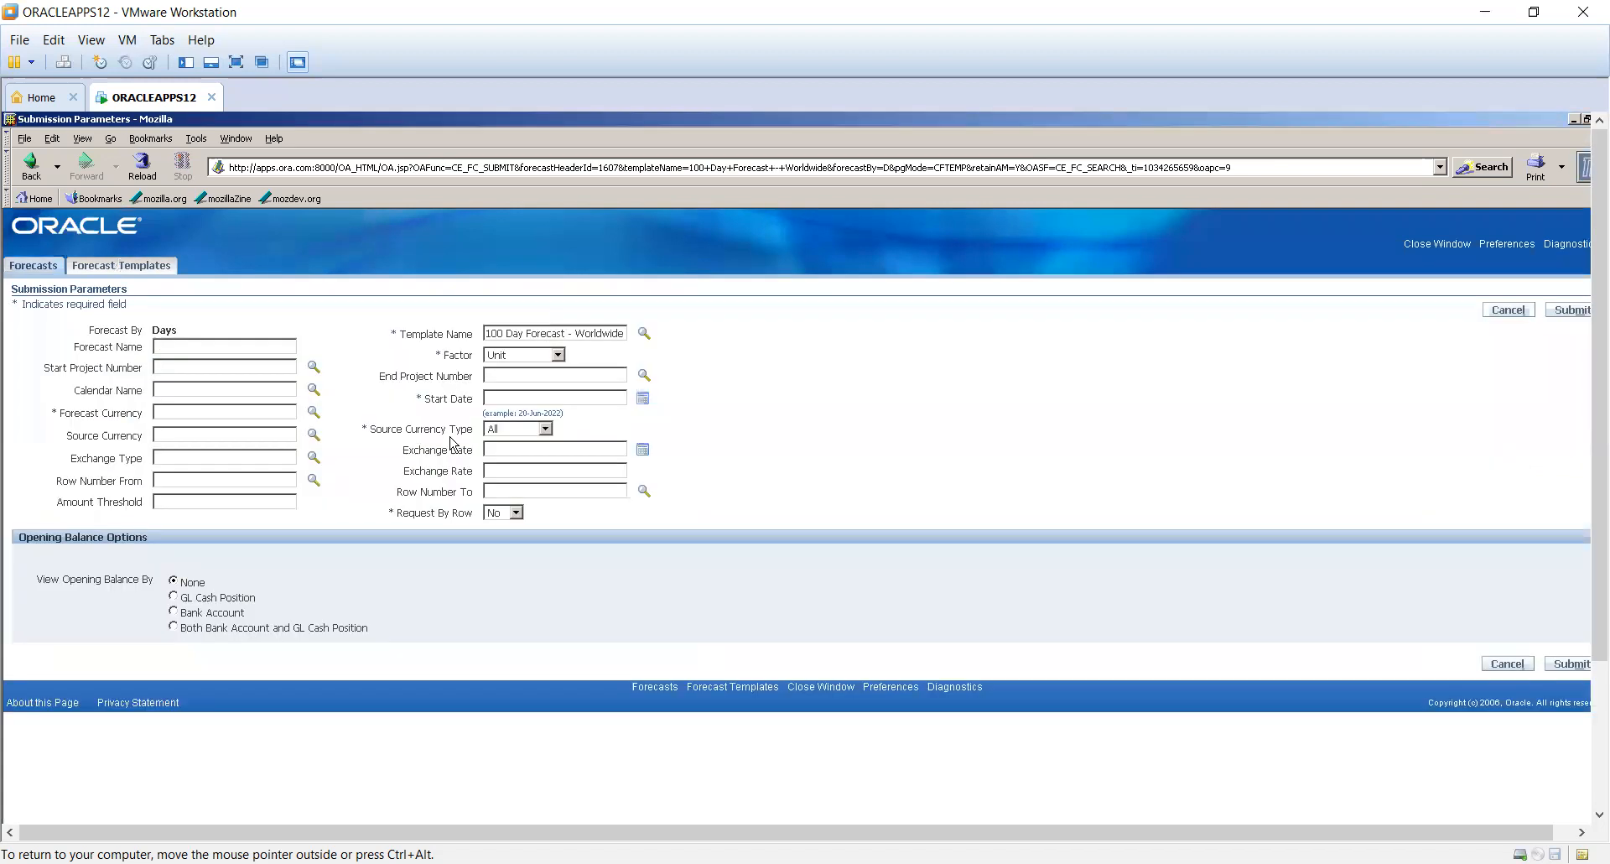
{"action": "left_click", "coordinate": [176, 414]}
{"action": "type", "text": "USD"}
{"action": "key", "text": "Tab"}
{"action": "left_click", "coordinate": [503, 398]}
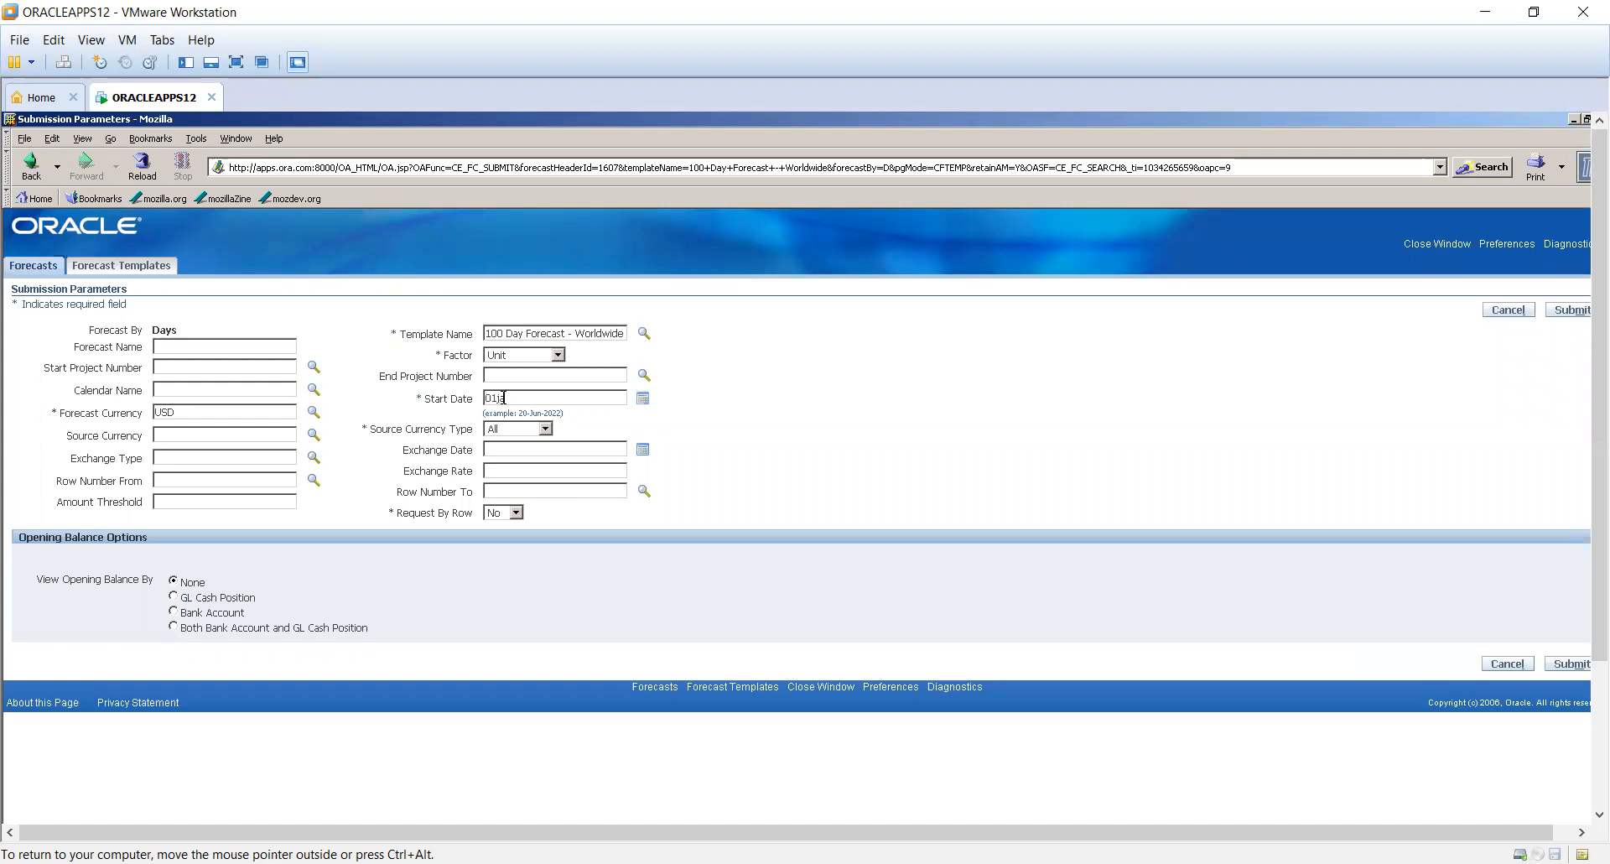
{"action": "key", "text": "Tab"}
{"action": "left_click", "coordinate": [1572, 307]}
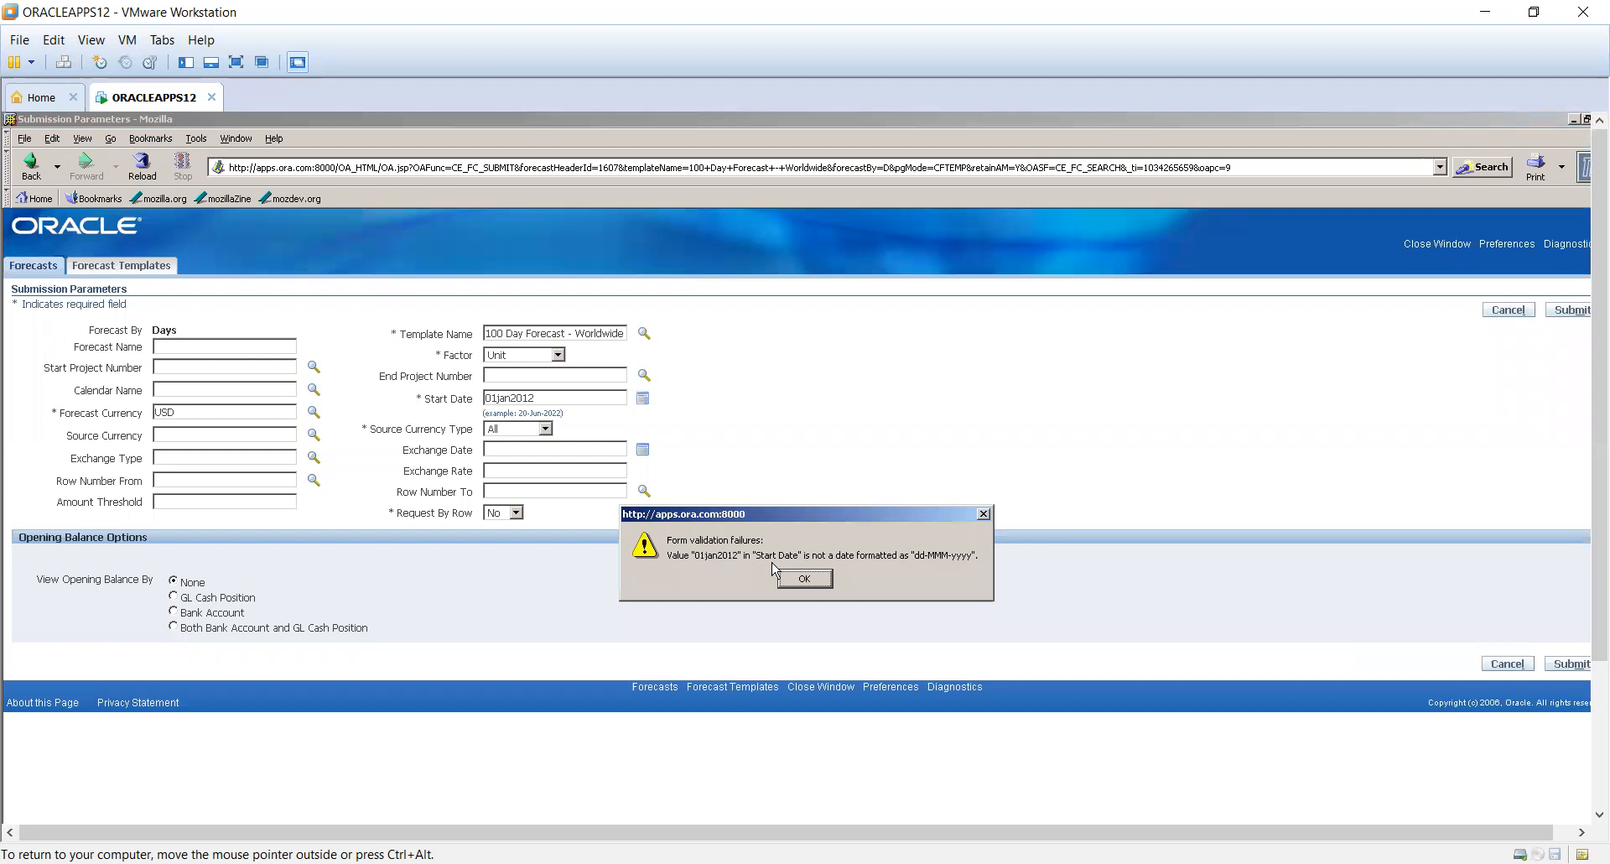
{"action": "left_click", "coordinate": [811, 577]}
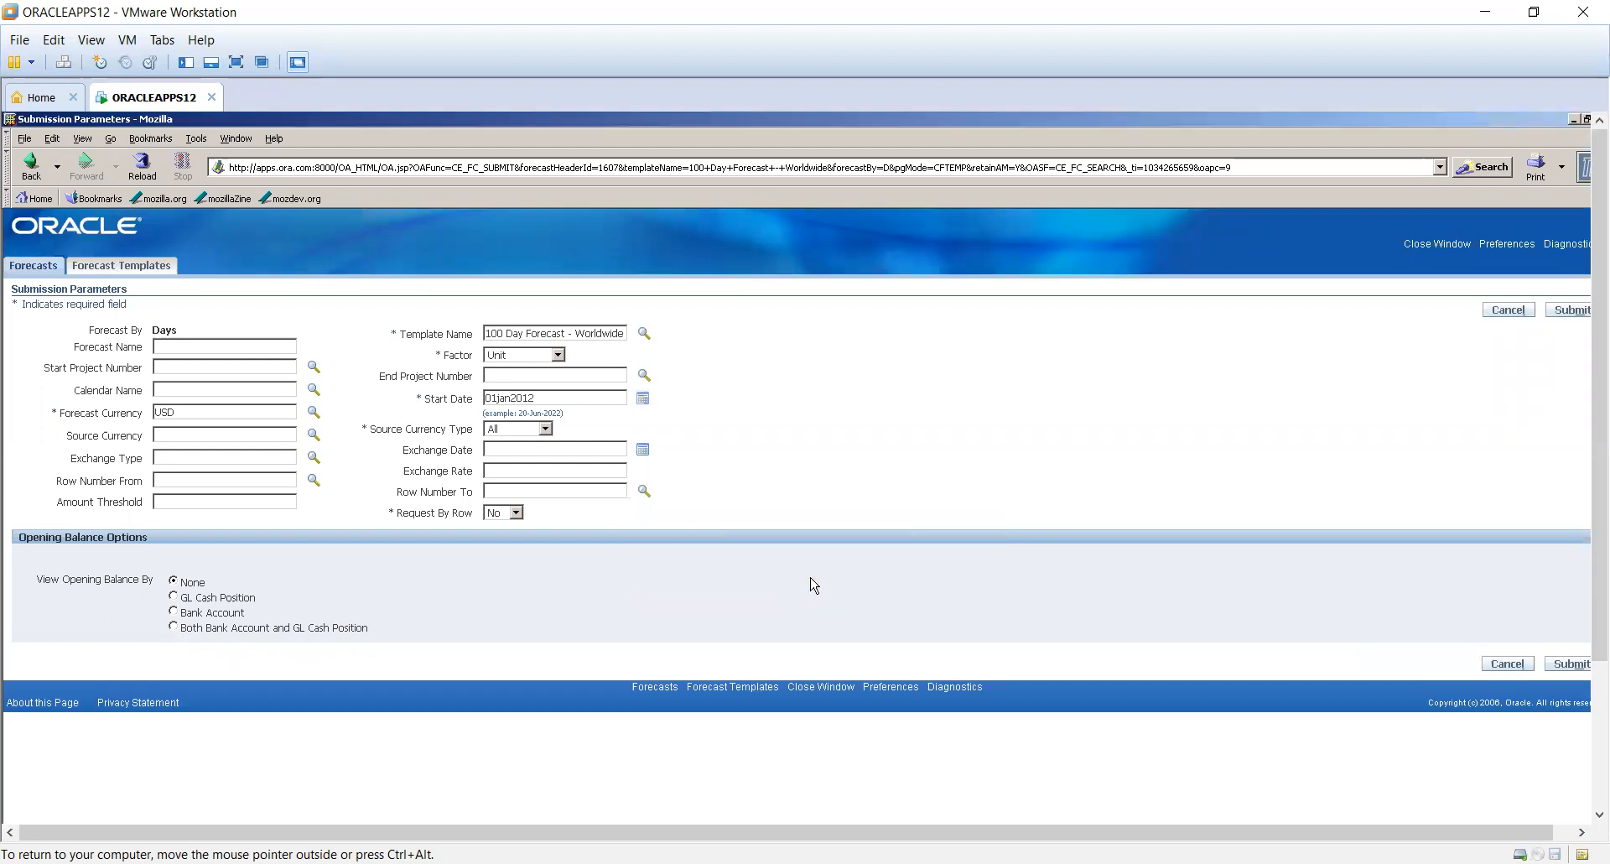
- Correct the forecast's start date to 01-Jan-2012 and try to submit it
{"action": "left_click", "coordinate": [512, 397]}
{"action": "type", "text": "-Jan-"}
{"action": "key", "text": "Tab"}
{"action": "left_click", "coordinate": [1569, 668]}
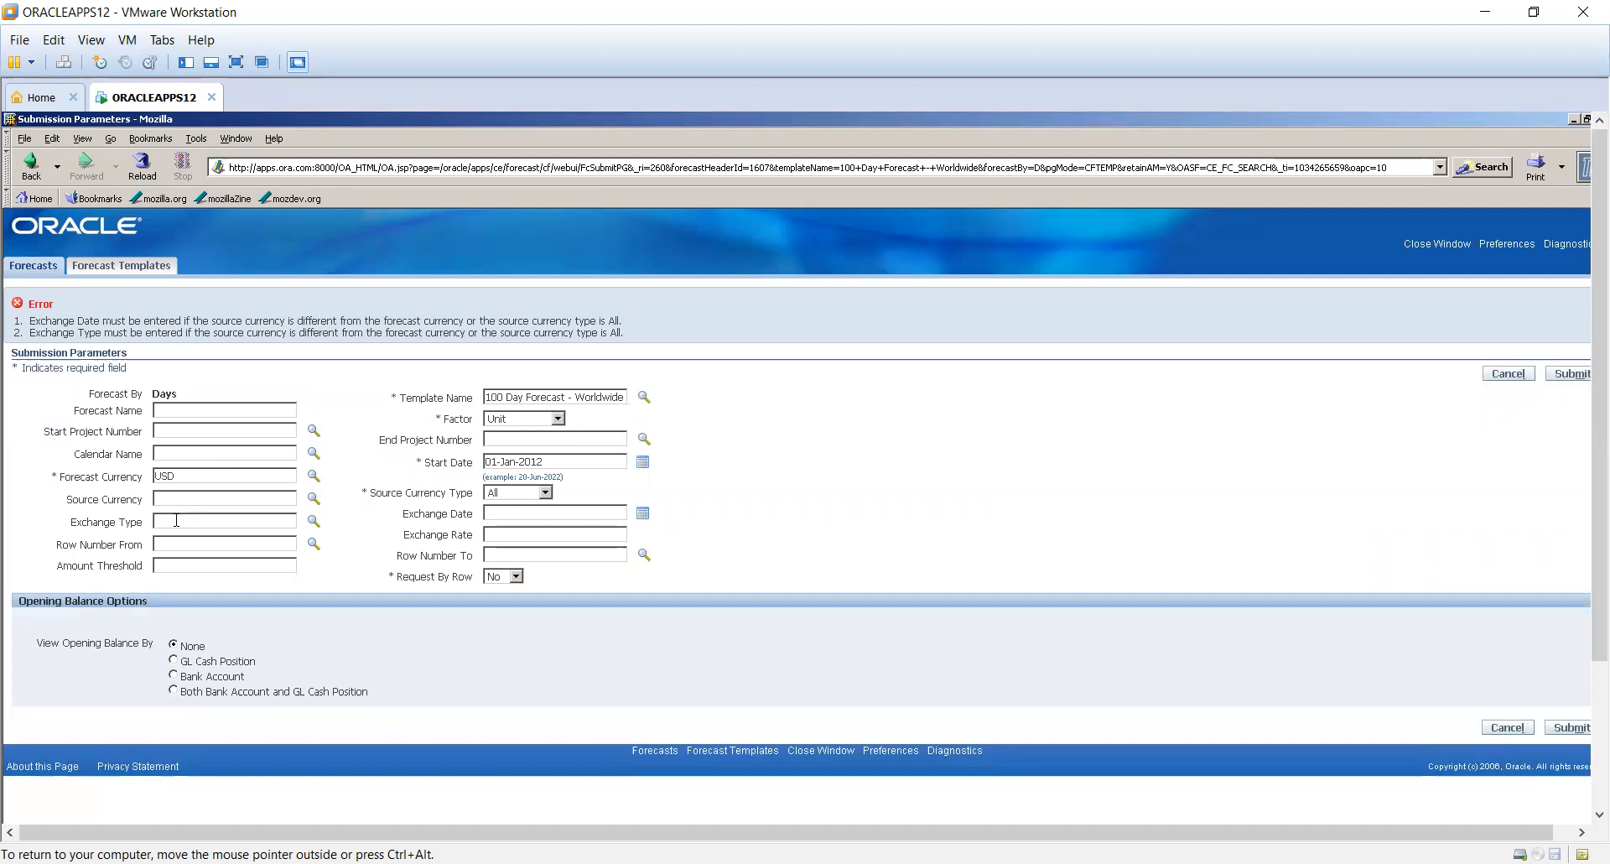
- Look up the exchange type, choose DALY for the forecast, and try to submit it
{"action": "type", "text": "er"}
{"action": "key", "text": "Tab"}
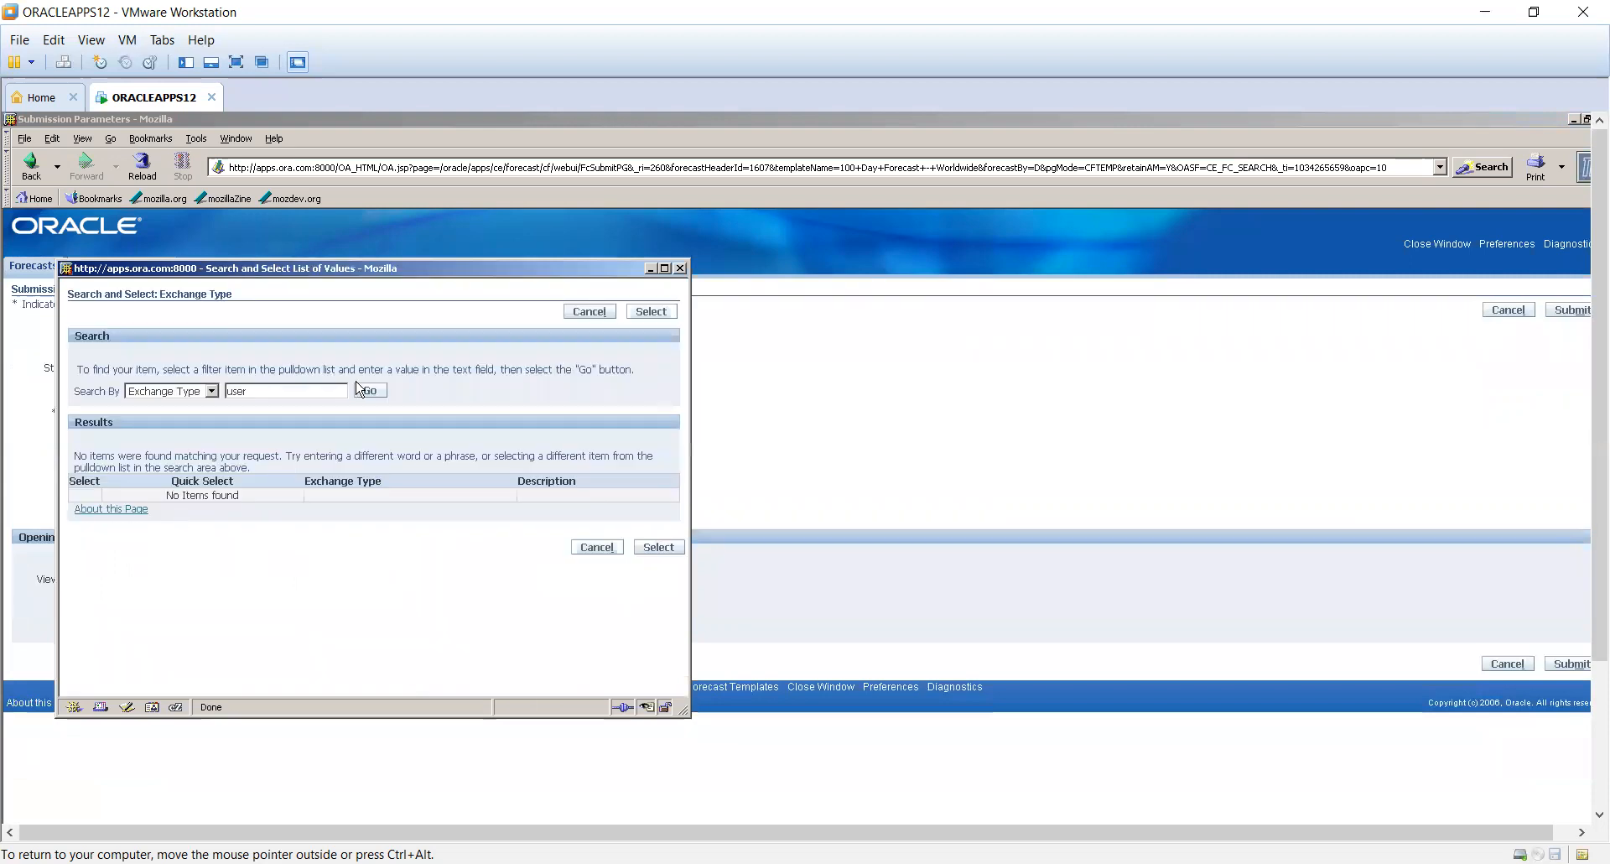
{"action": "left_click", "coordinate": [371, 393]}
{"action": "left_click", "coordinate": [370, 392]}
{"action": "left_click", "coordinate": [167, 609]}
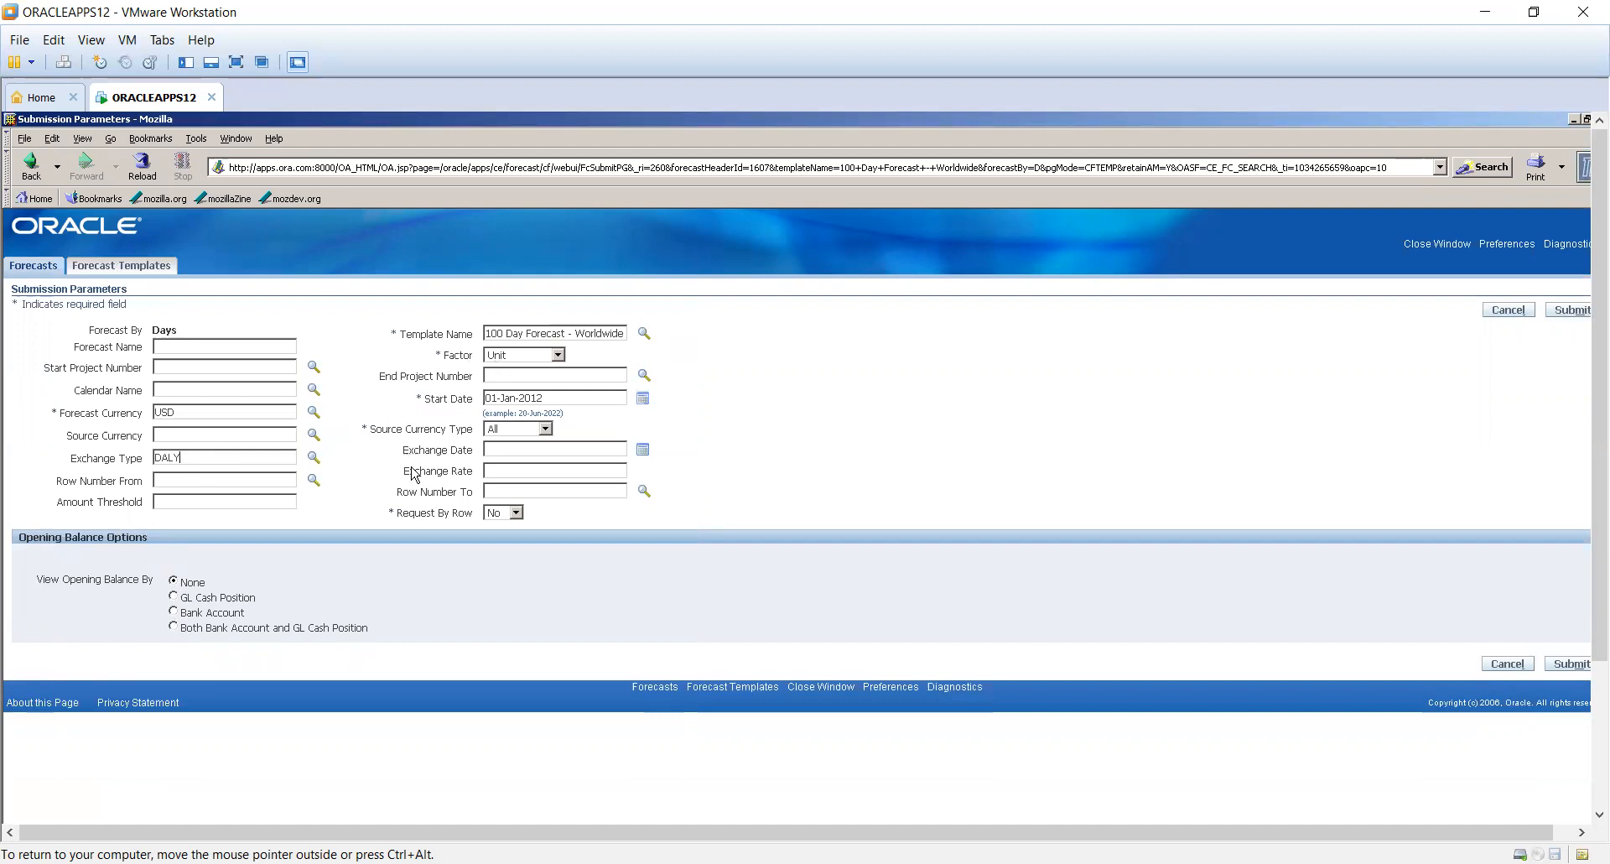
{"action": "left_click", "coordinate": [1570, 665]}
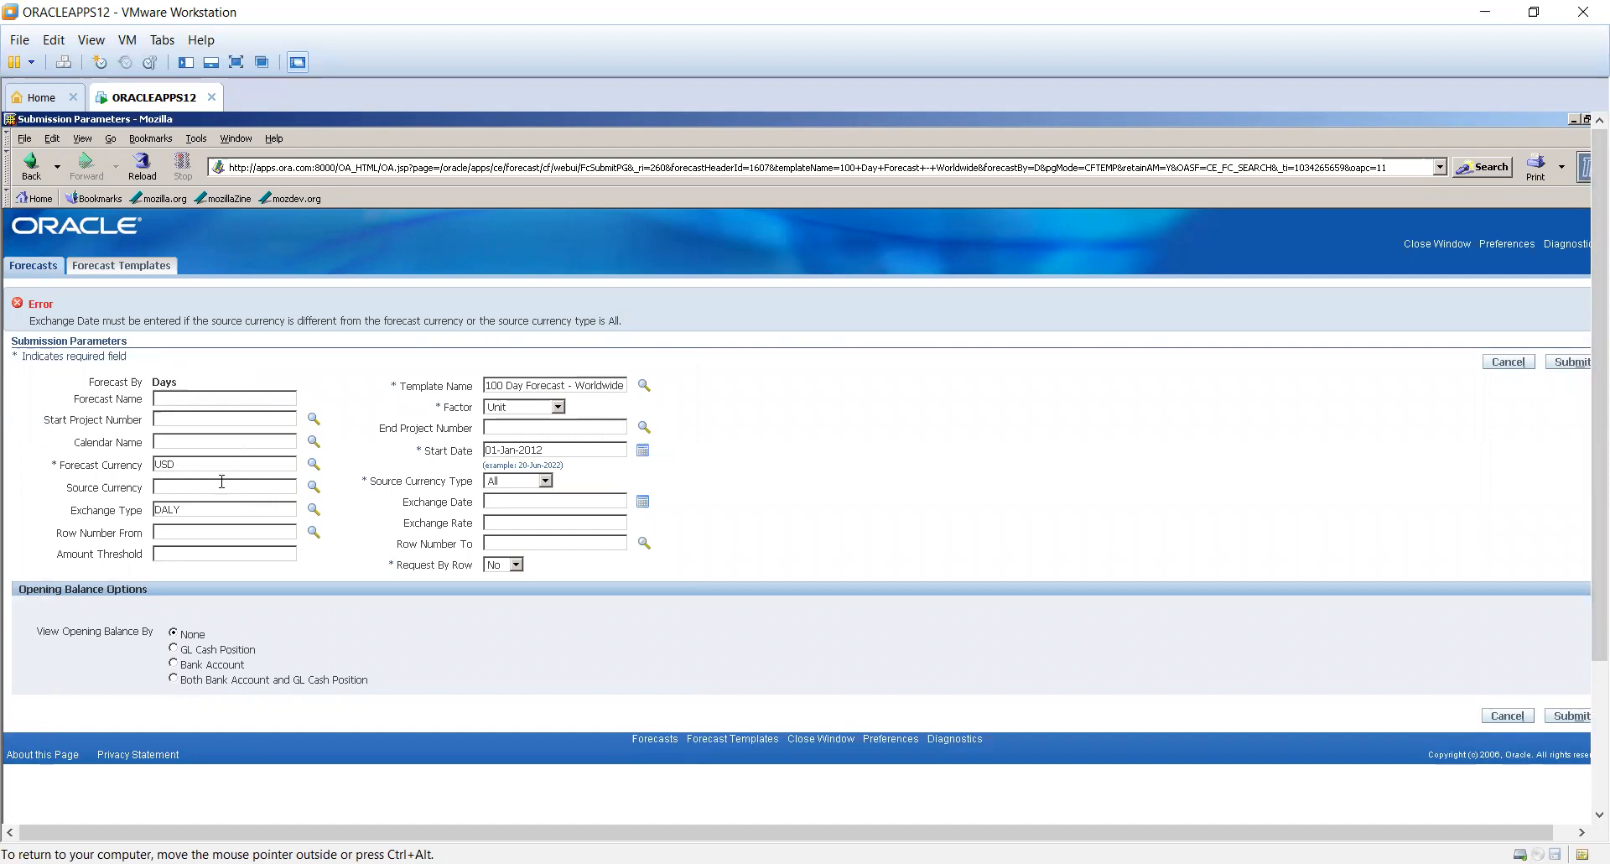
- Set the forecast's source currency to USD and submit the parameters
{"action": "type", "text": "USD"}
{"action": "key", "text": "Tab"}
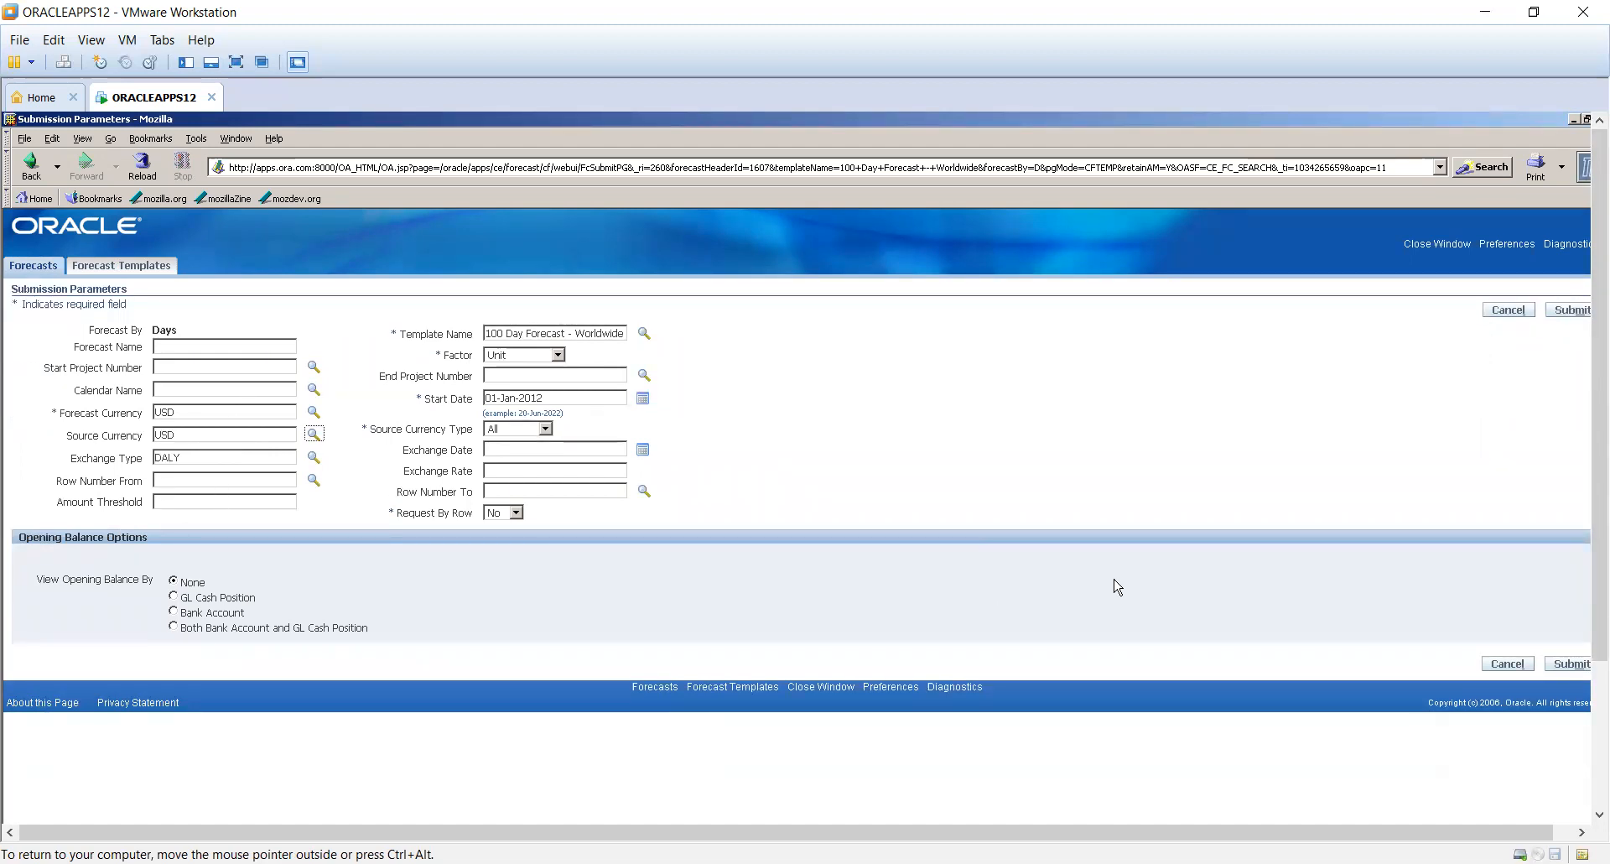
{"action": "left_click", "coordinate": [1570, 310]}
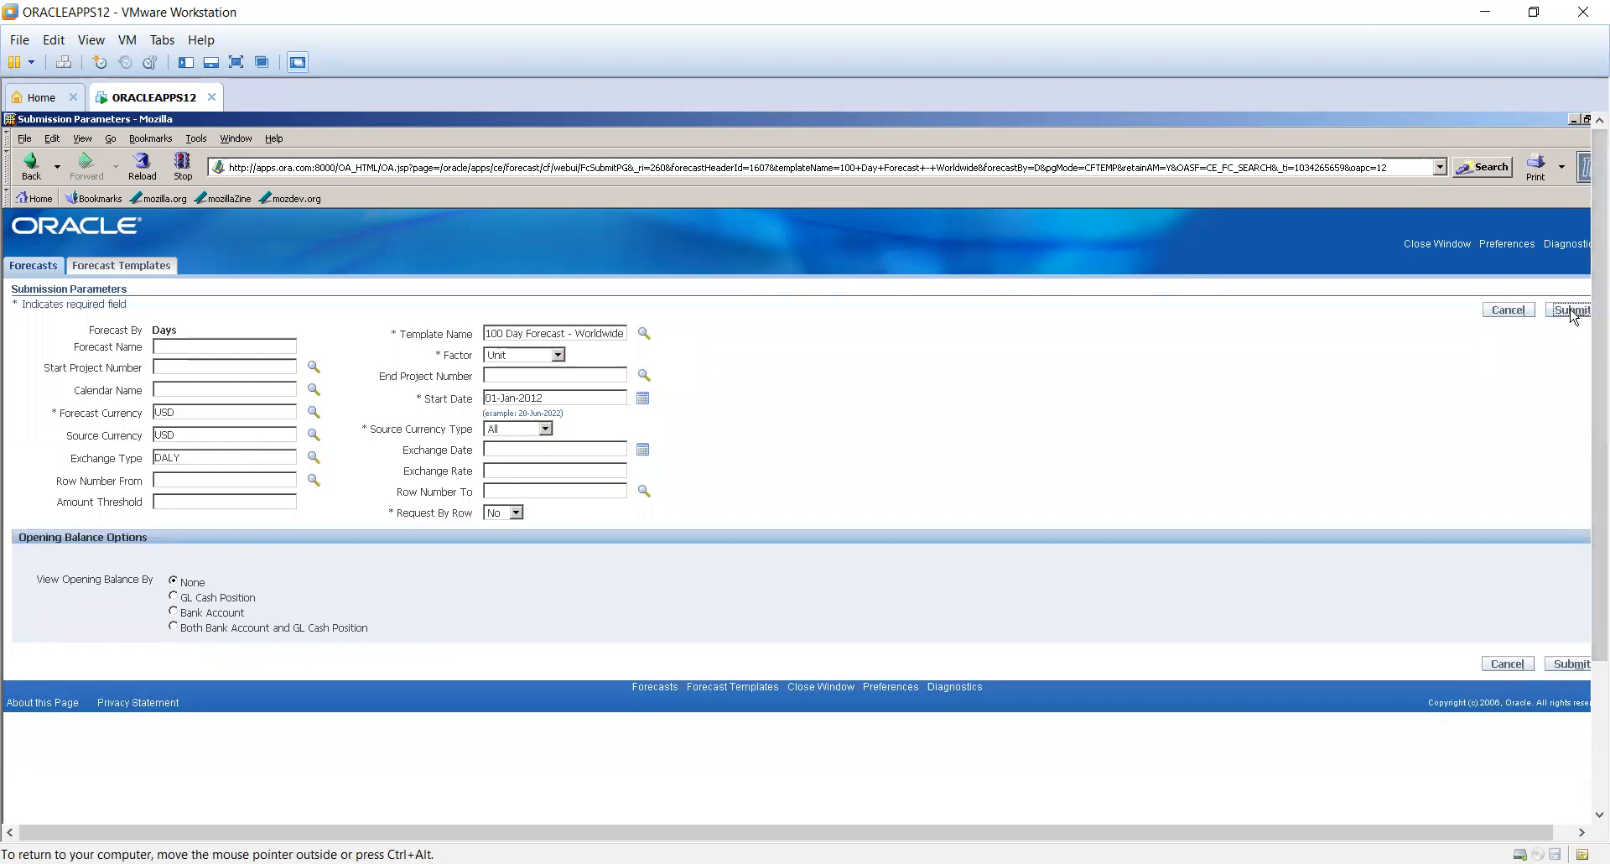
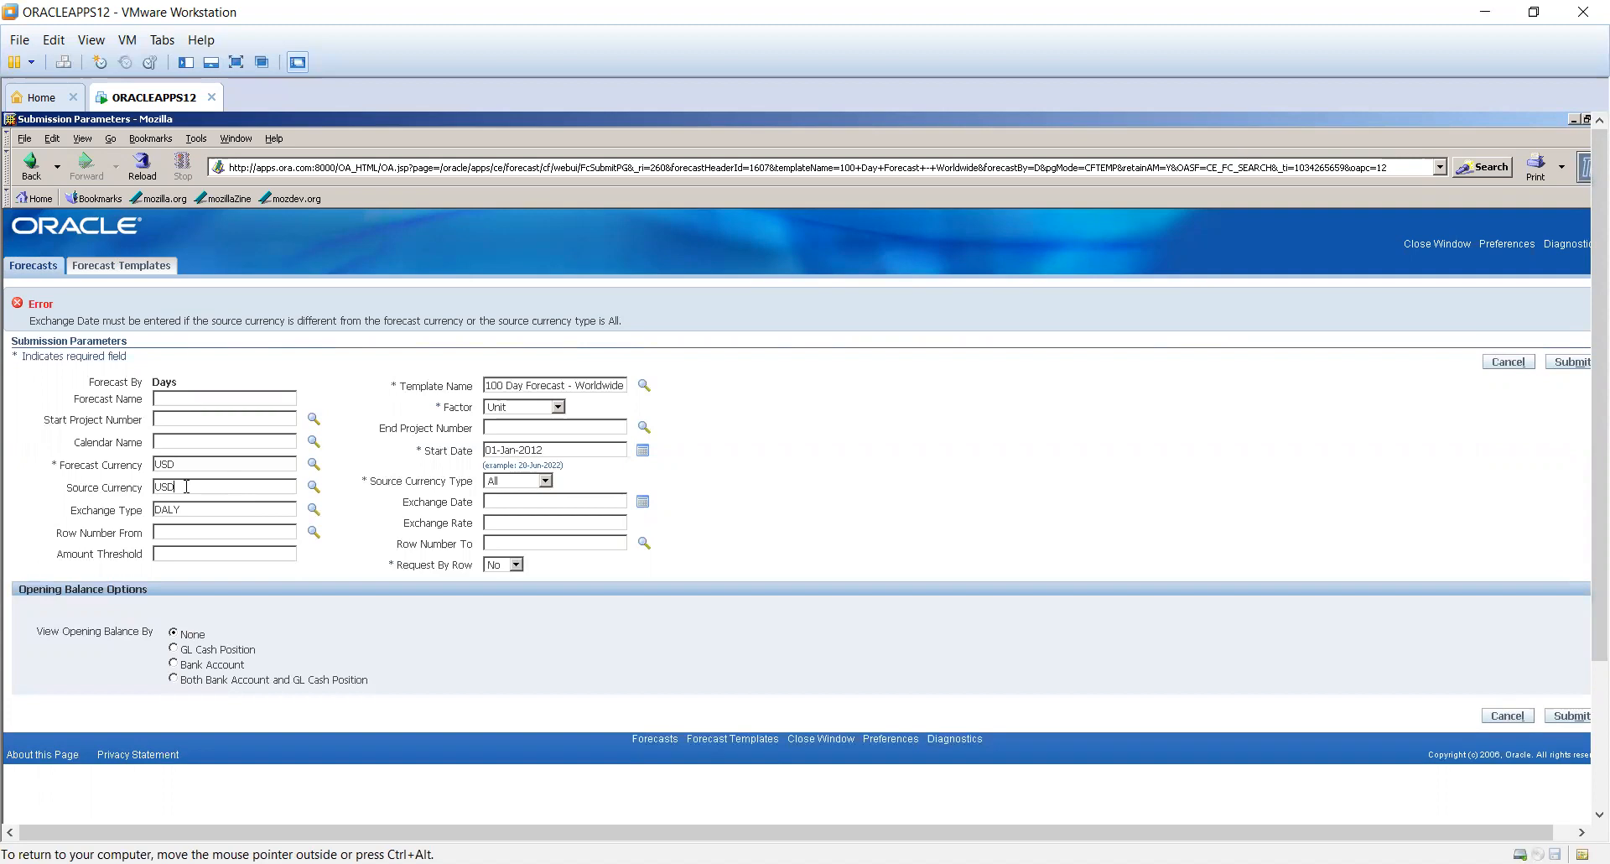
- Change the forecast's source currency to ALL in the submission parameters
{"action": "key", "text": "BackSpace"}
{"action": "key", "text": "BackSpace"}
{"action": "type", "text": "All"}
{"action": "key", "text": "Tab"}
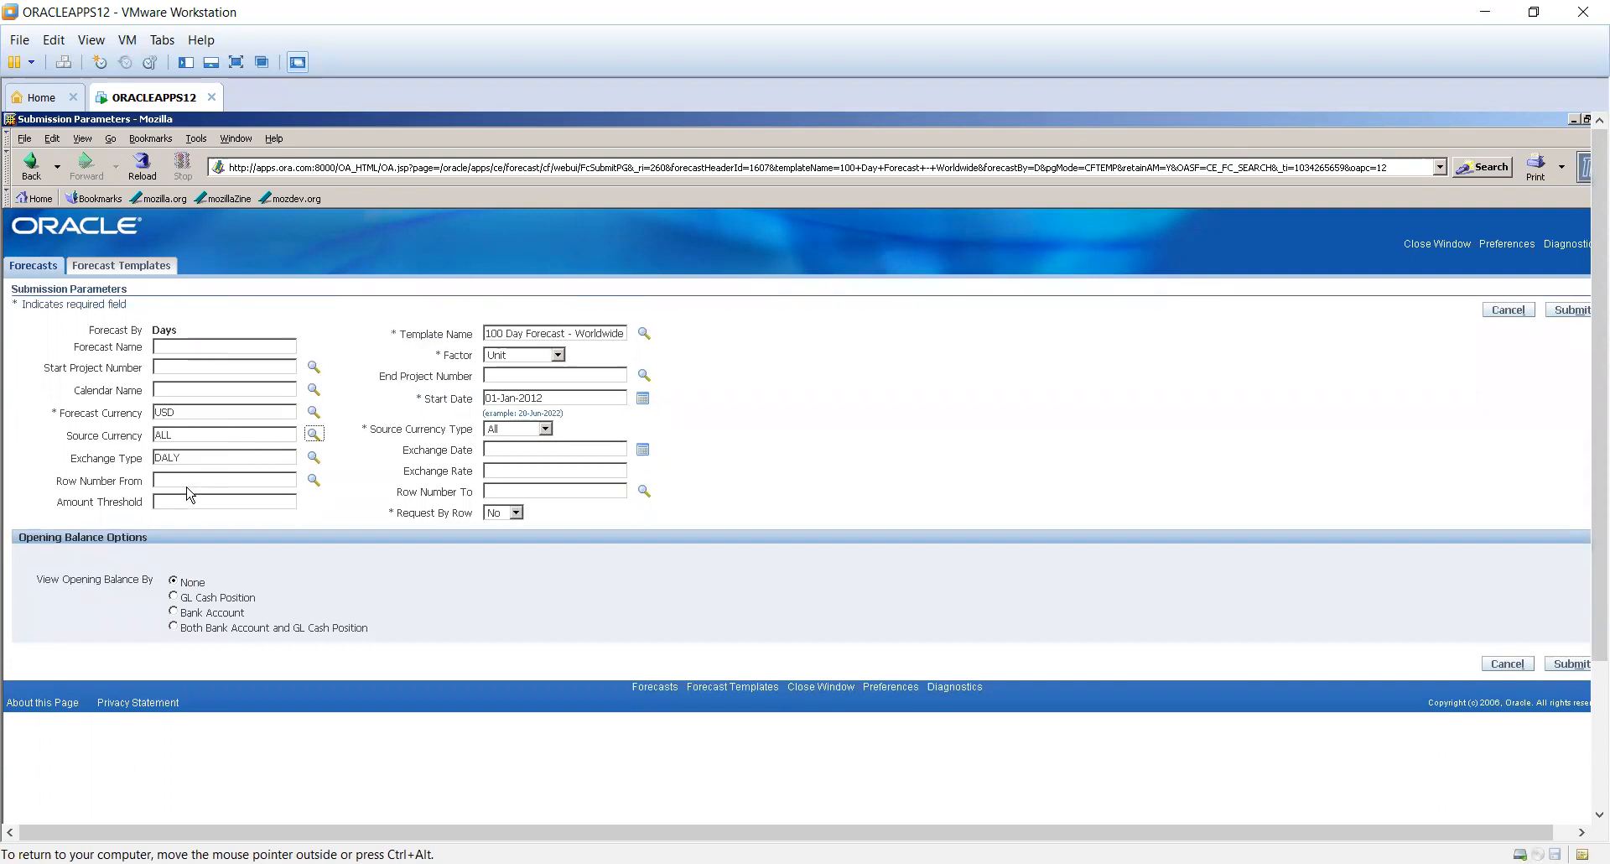
- Name the forecast BA forecast, enter exchange rate 1 and exchange date 01jan2012, and try to submit it
{"action": "left_click", "coordinate": [213, 346]}
{"action": "left_click", "coordinate": [507, 471]}
{"action": "left_click", "coordinate": [510, 449]}
{"action": "type", "text": "01jan2012"}
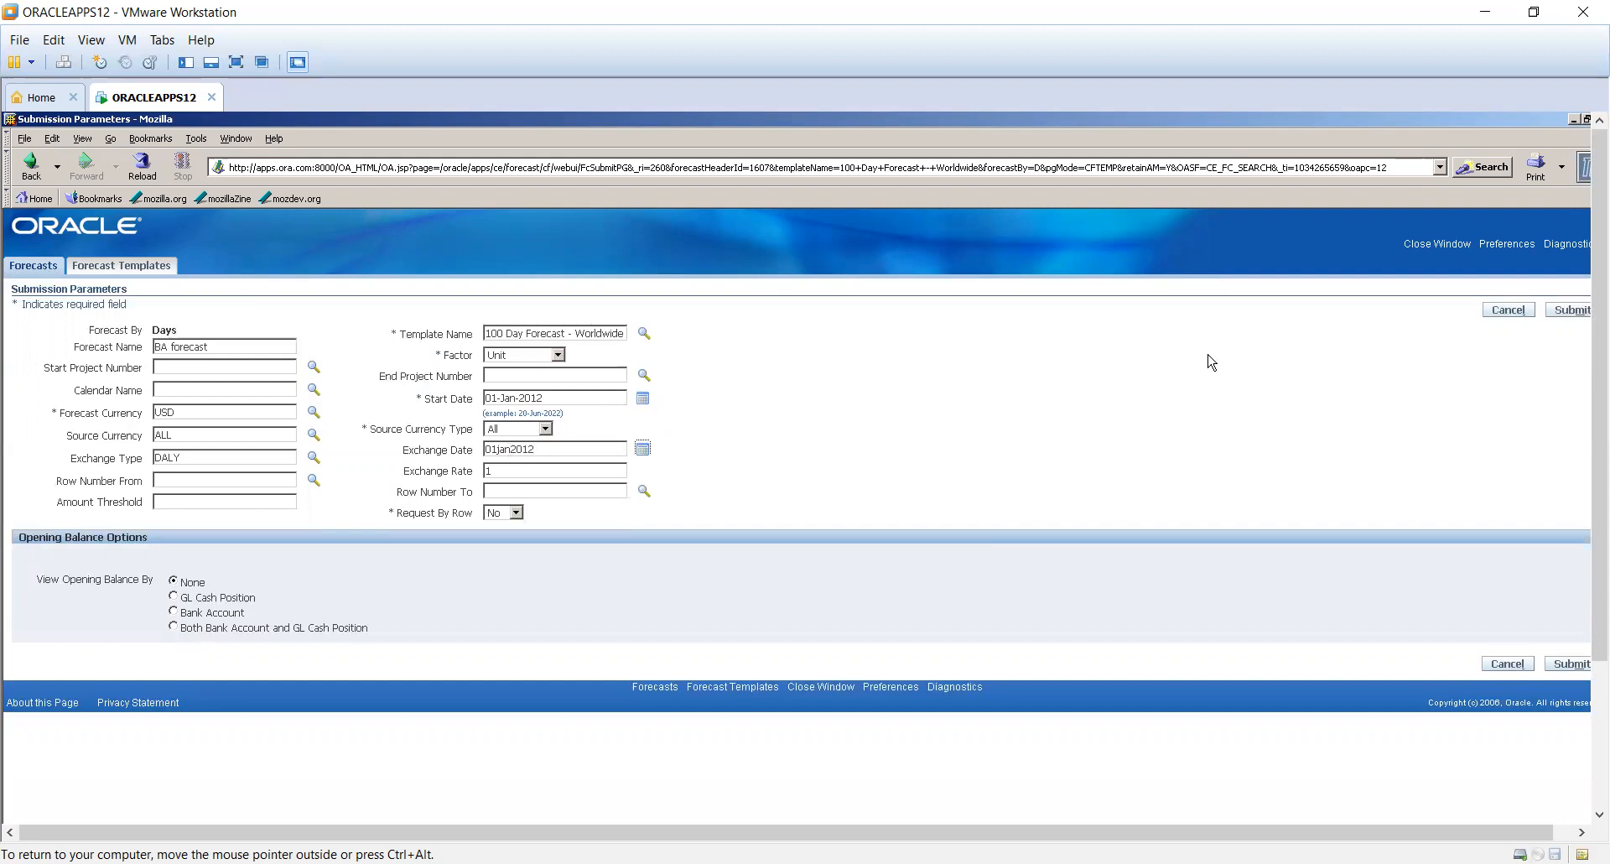
{"action": "left_click", "coordinate": [1571, 310]}
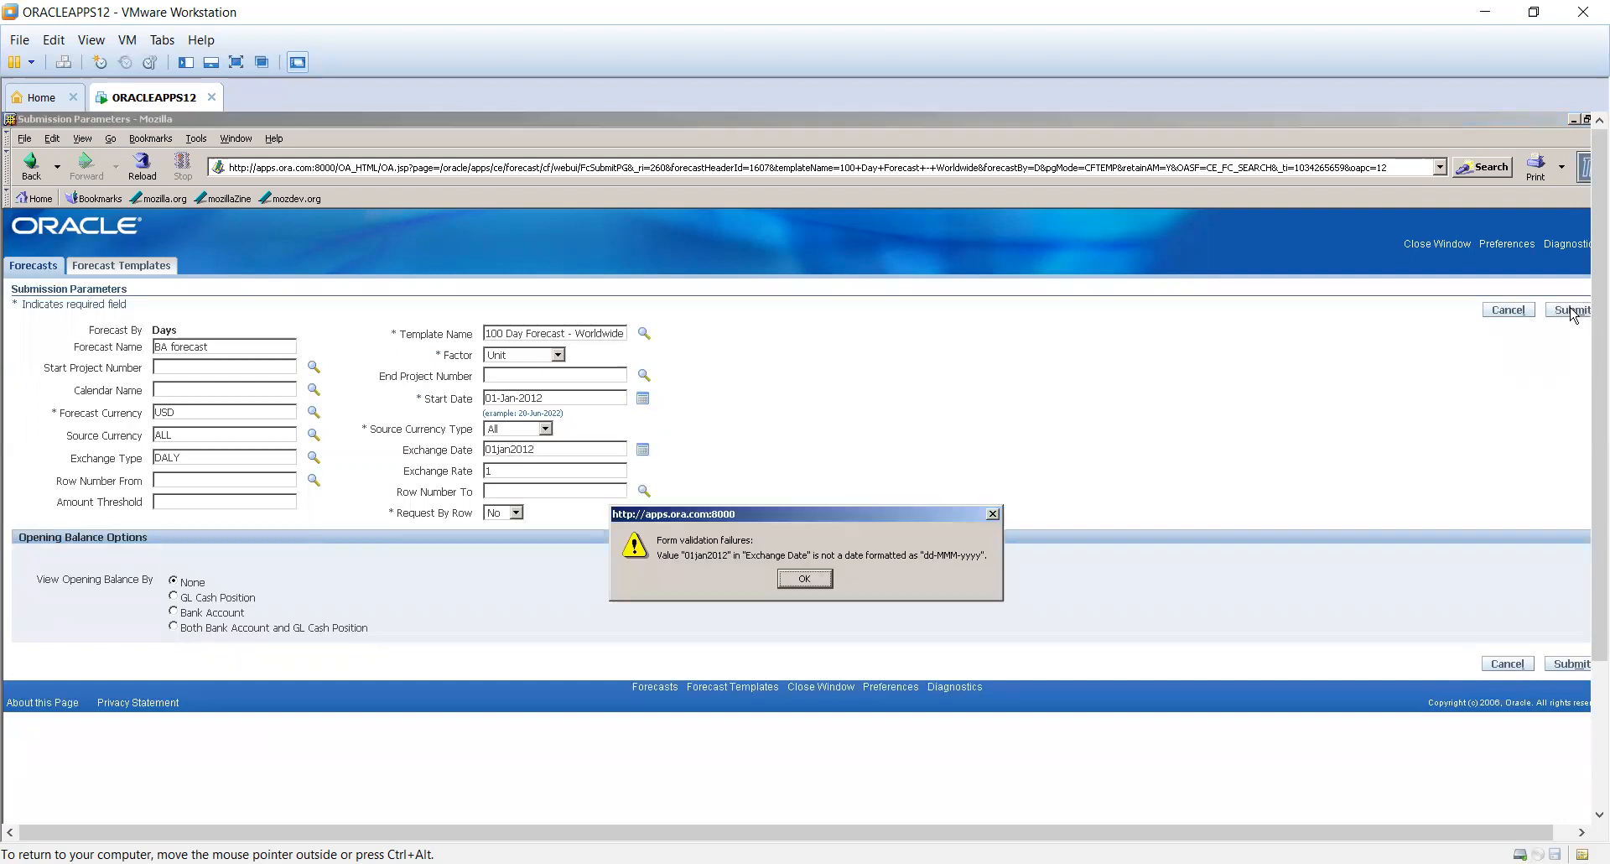
{"action": "left_click", "coordinate": [801, 579]}
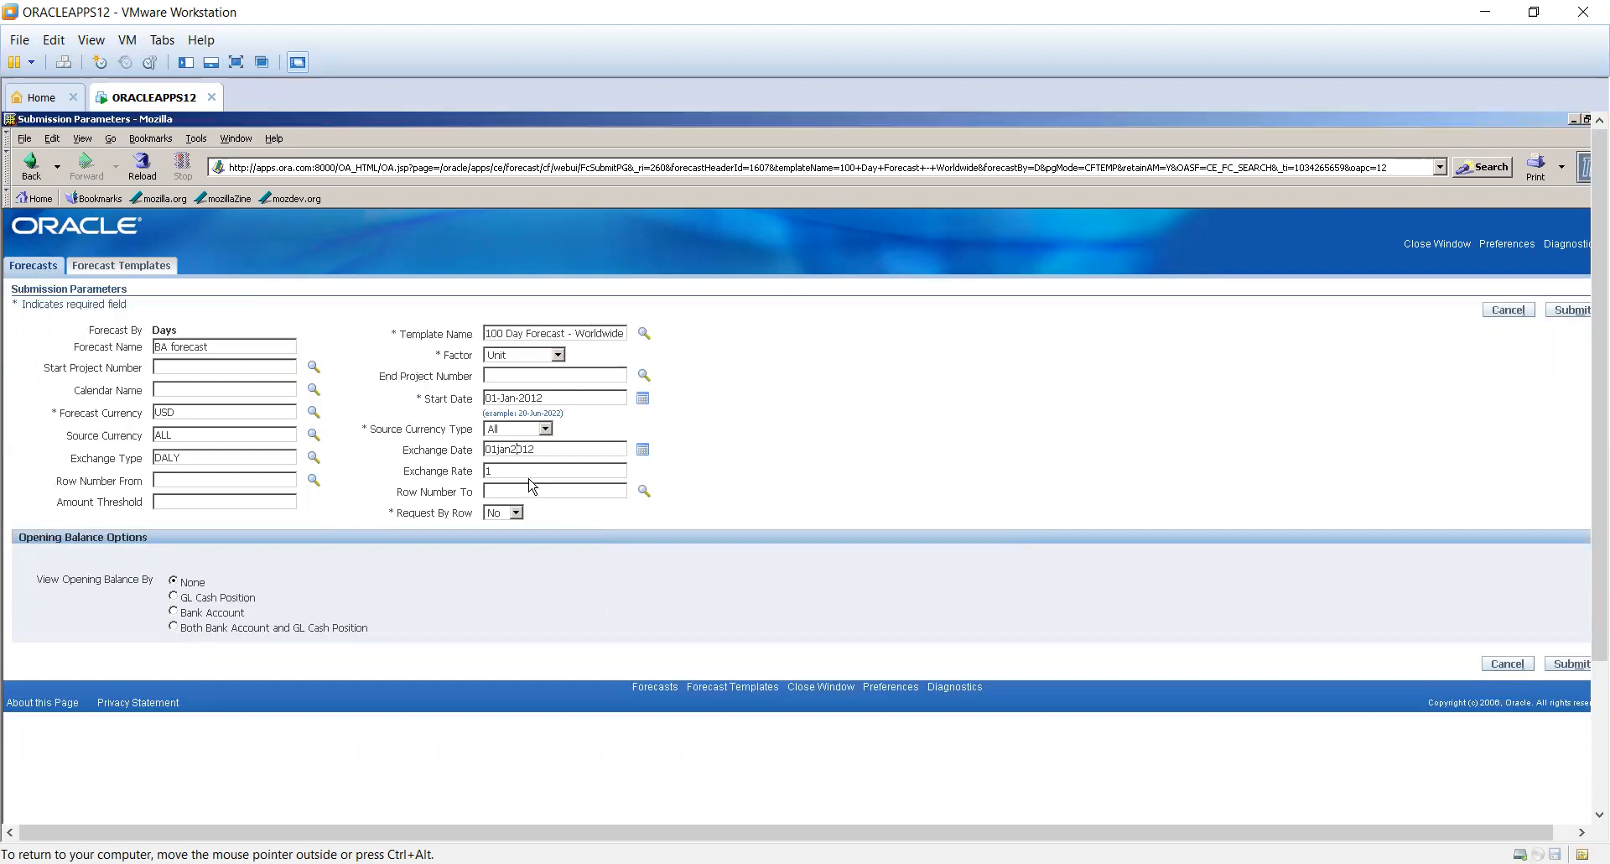
- Correct the exchange date to 01-Jan-2012 and submit the forecast
{"action": "type", "text": "-Jan-"}
{"action": "key", "text": "Tab"}
{"action": "left_click", "coordinate": [1571, 311]}
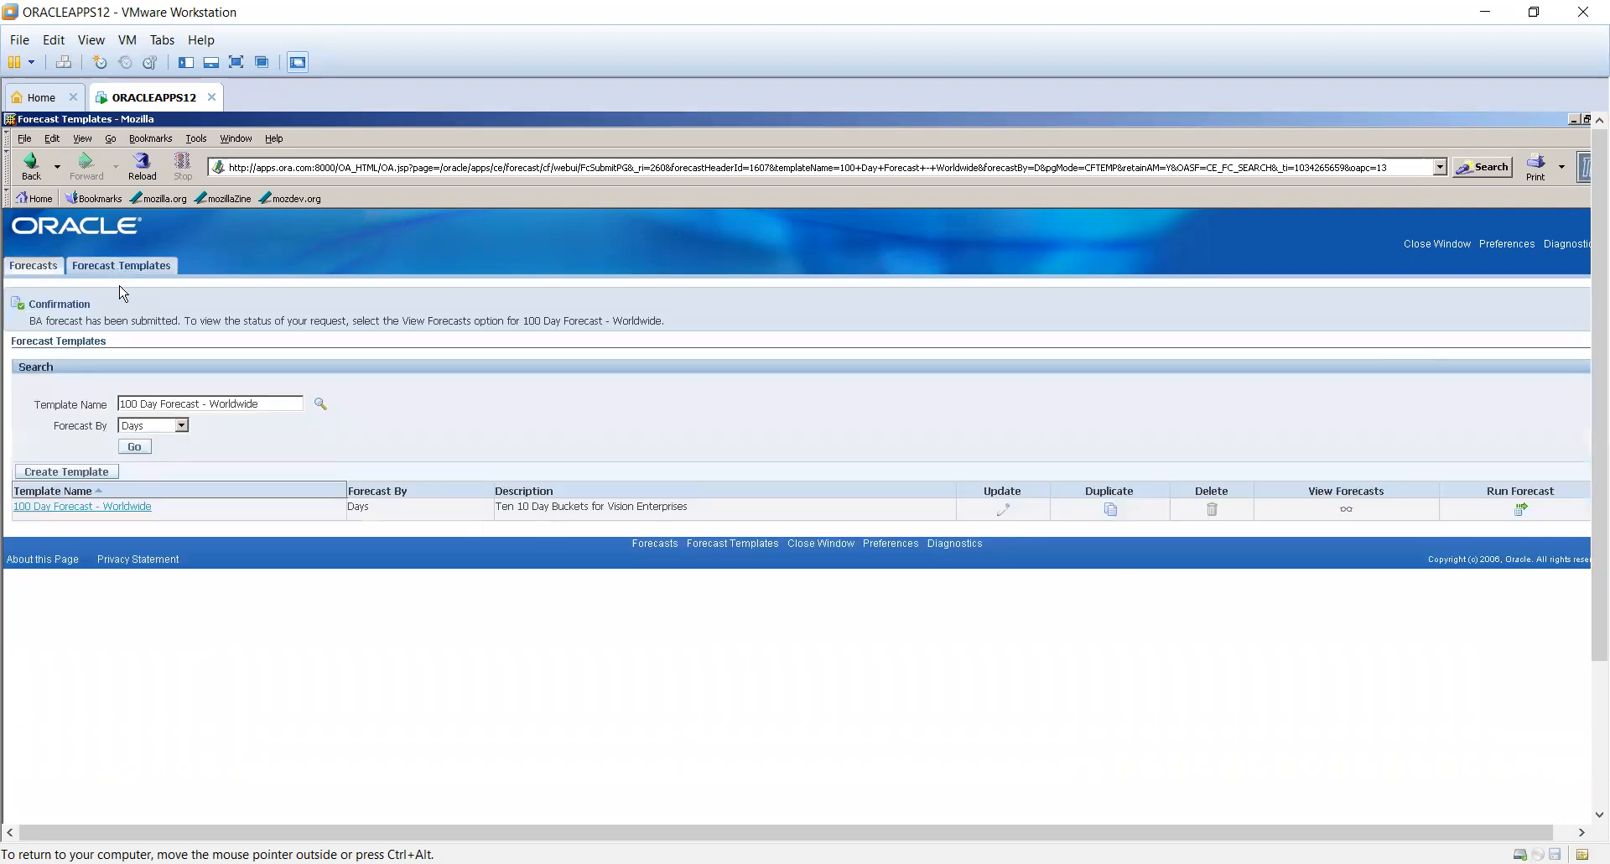
- Open the 100 Day Forecast - Worldwide template and examine its columns and the details of rows 5 and 6
{"action": "left_click", "coordinate": [71, 508]}
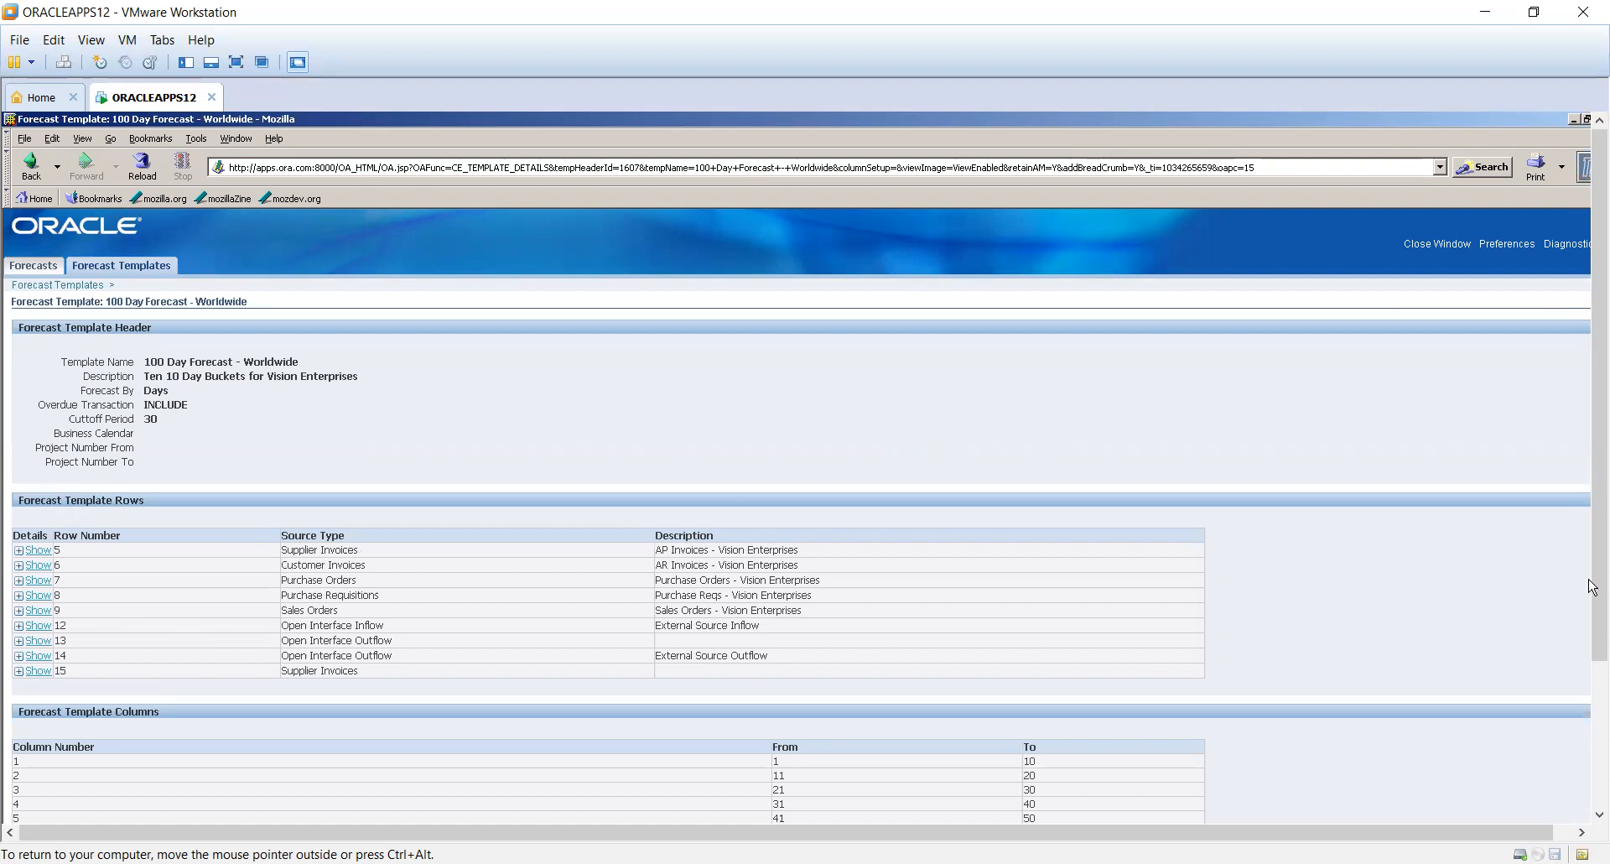
{"action": "scroll", "coordinate": [1592, 587], "scroll_direction": "down", "scroll_amount": 3}
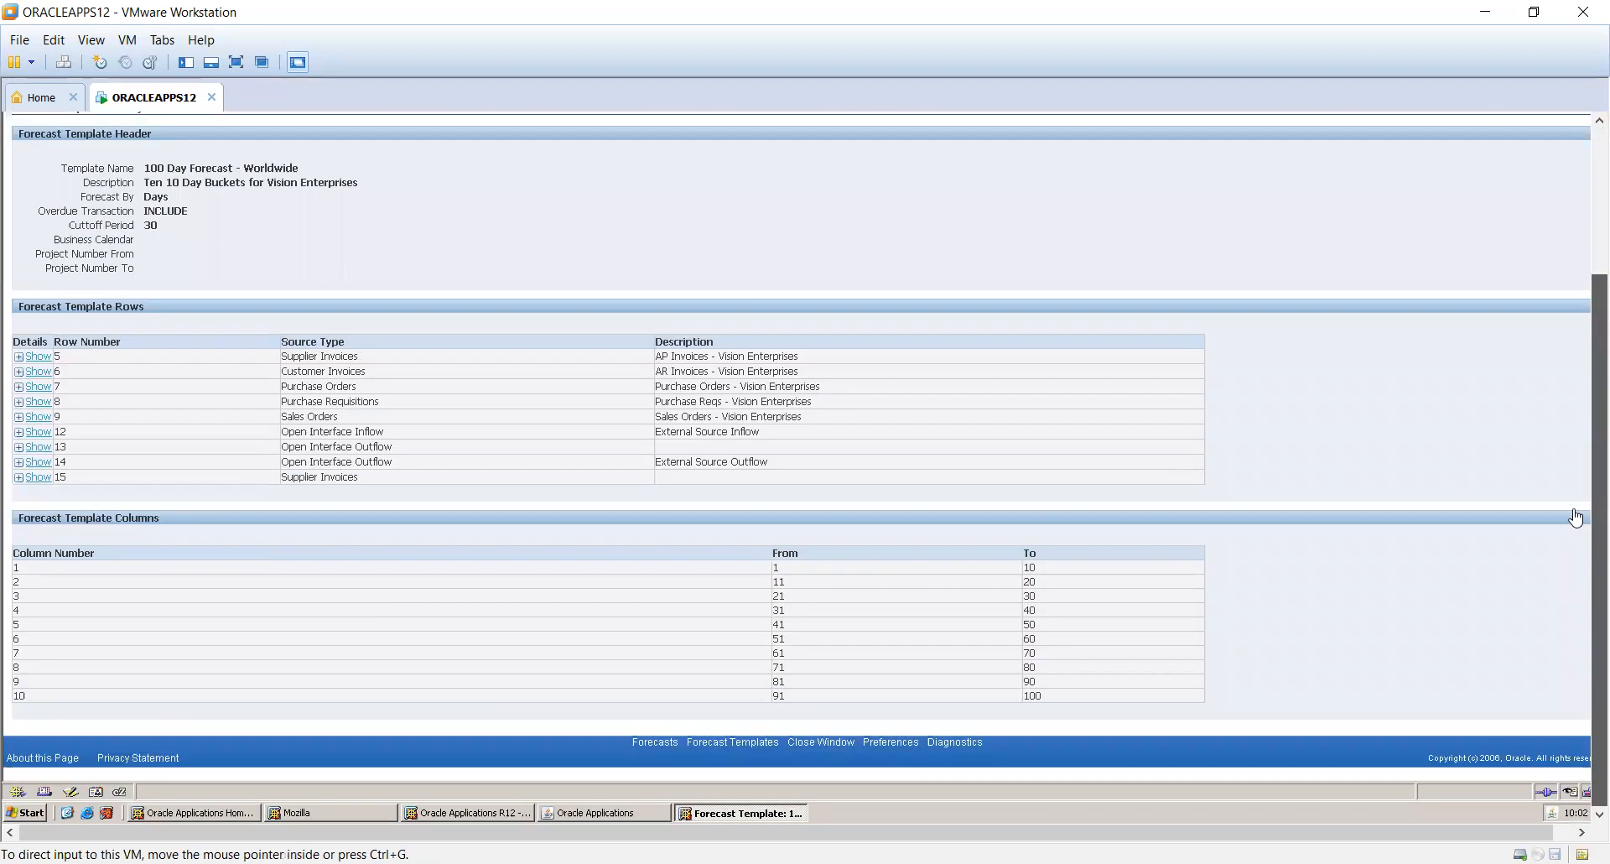
{"action": "scroll", "coordinate": [1573, 402], "scroll_direction": "up", "scroll_amount": 2}
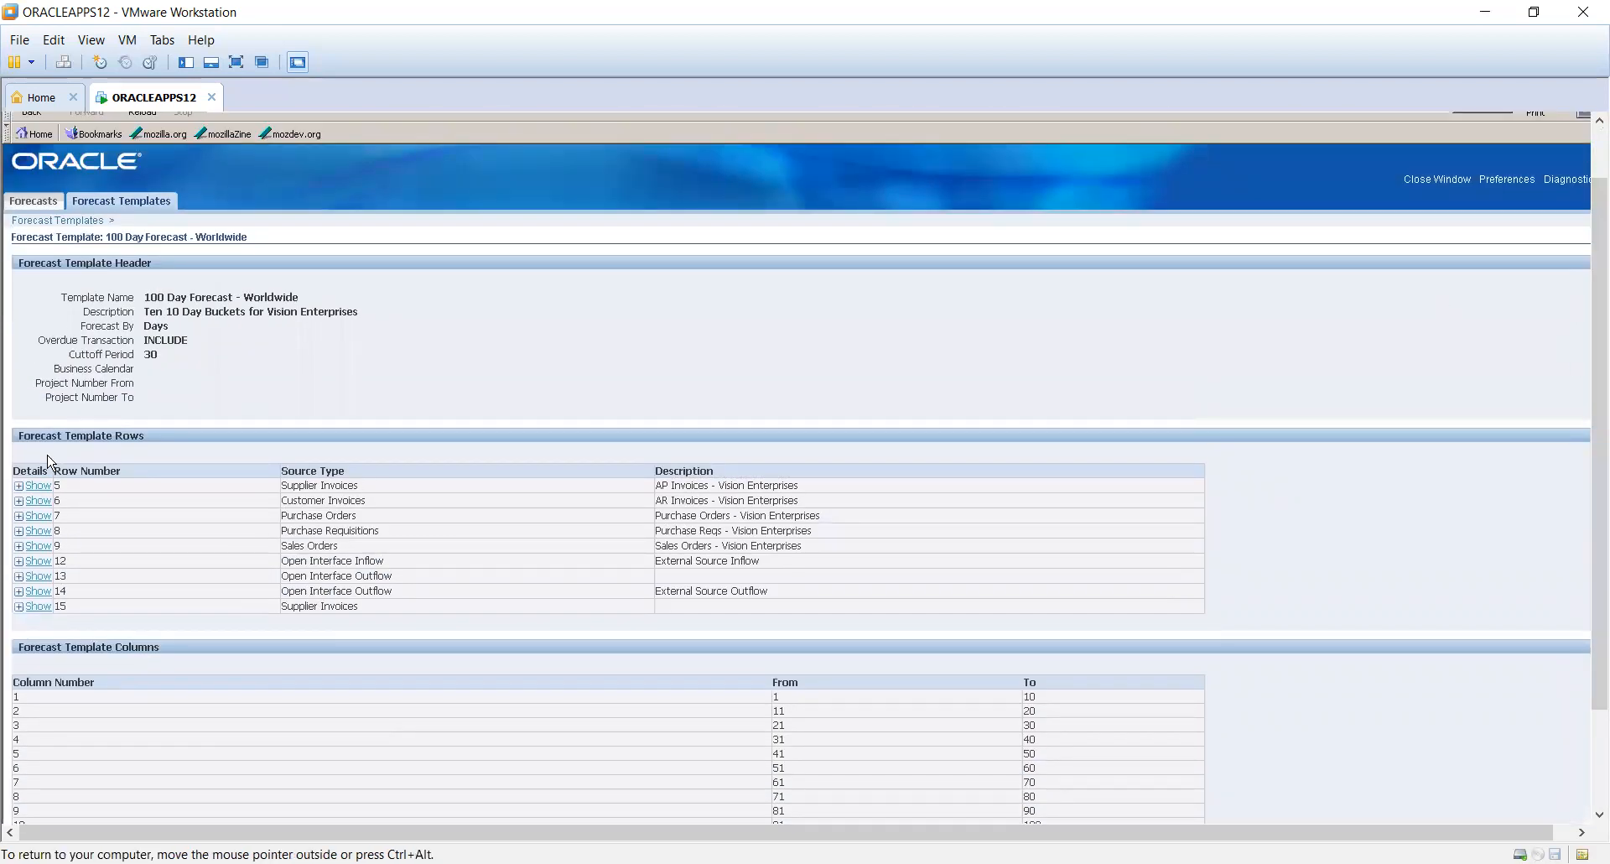
{"action": "left_click", "coordinate": [38, 489]}
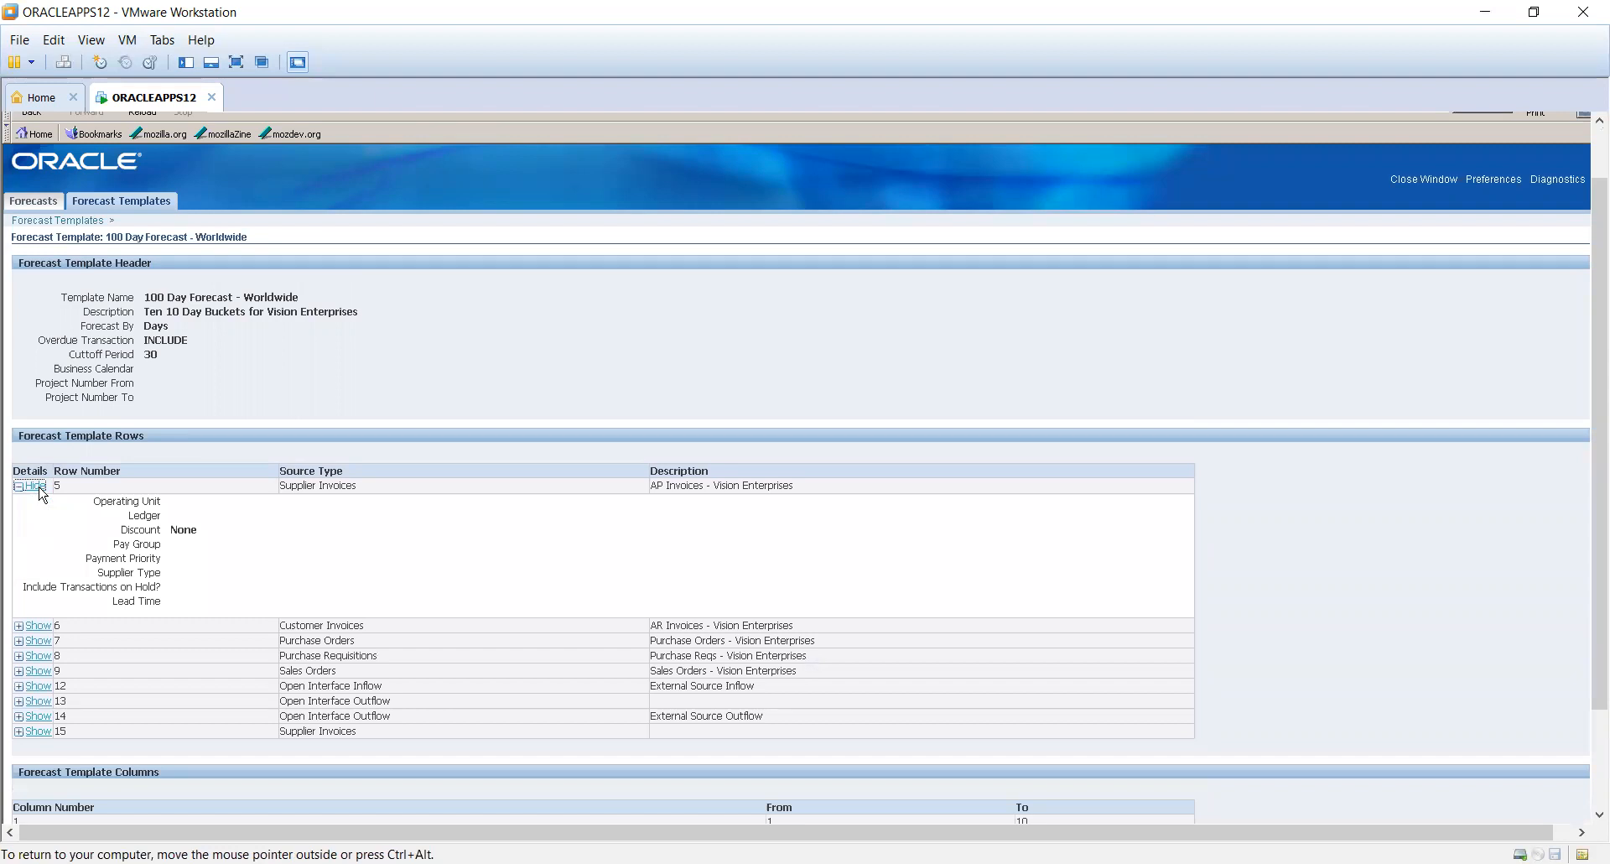
{"action": "left_click", "coordinate": [49, 626]}
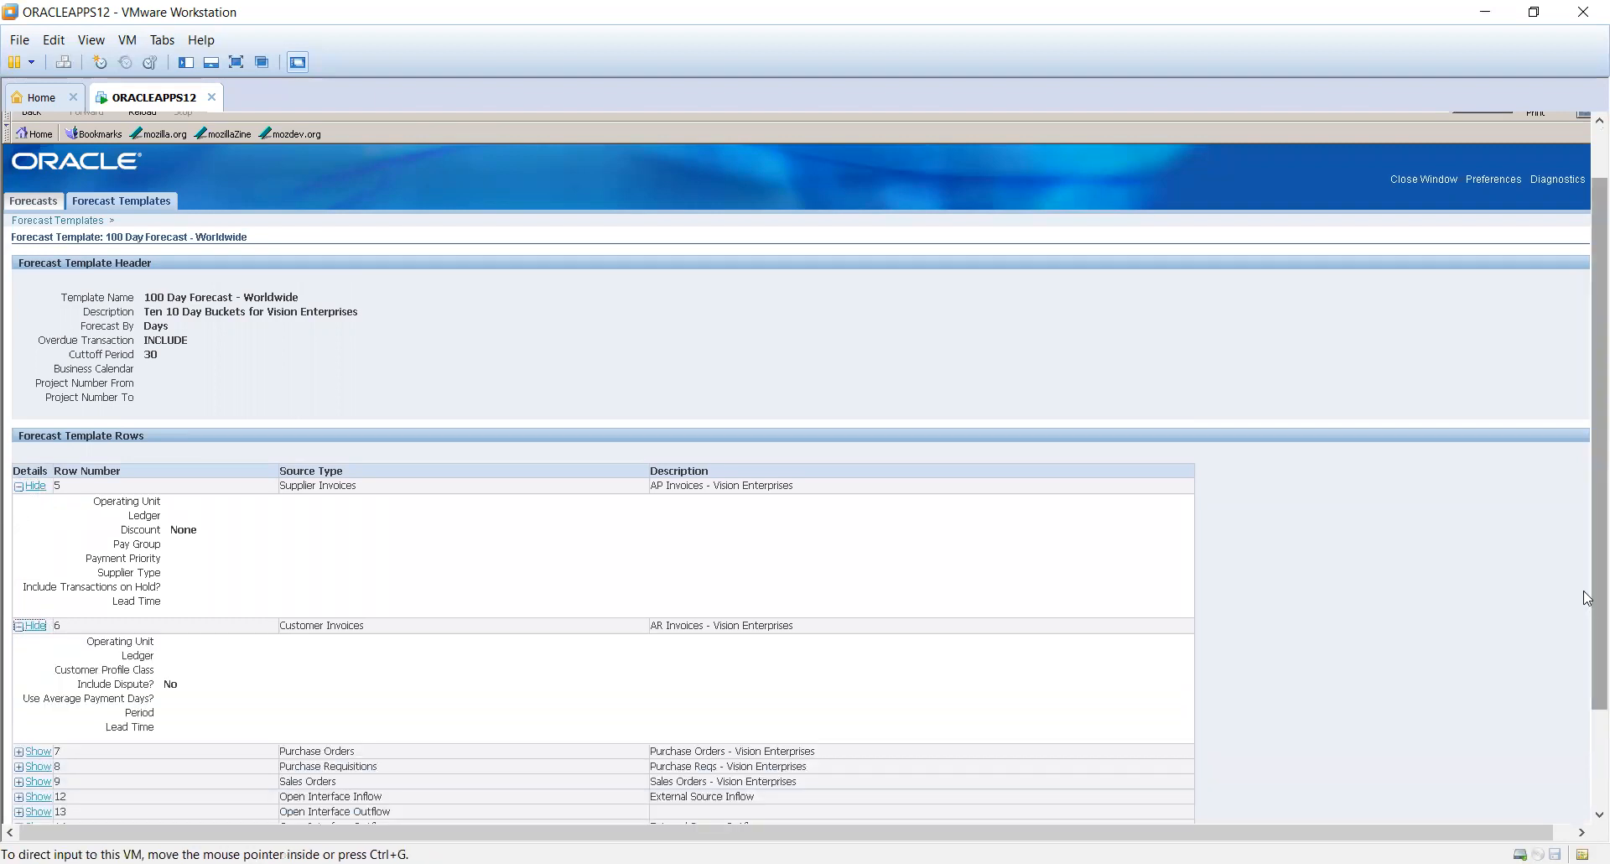
{"action": "scroll", "coordinate": [1588, 732], "scroll_direction": "down", "scroll_amount": 3}
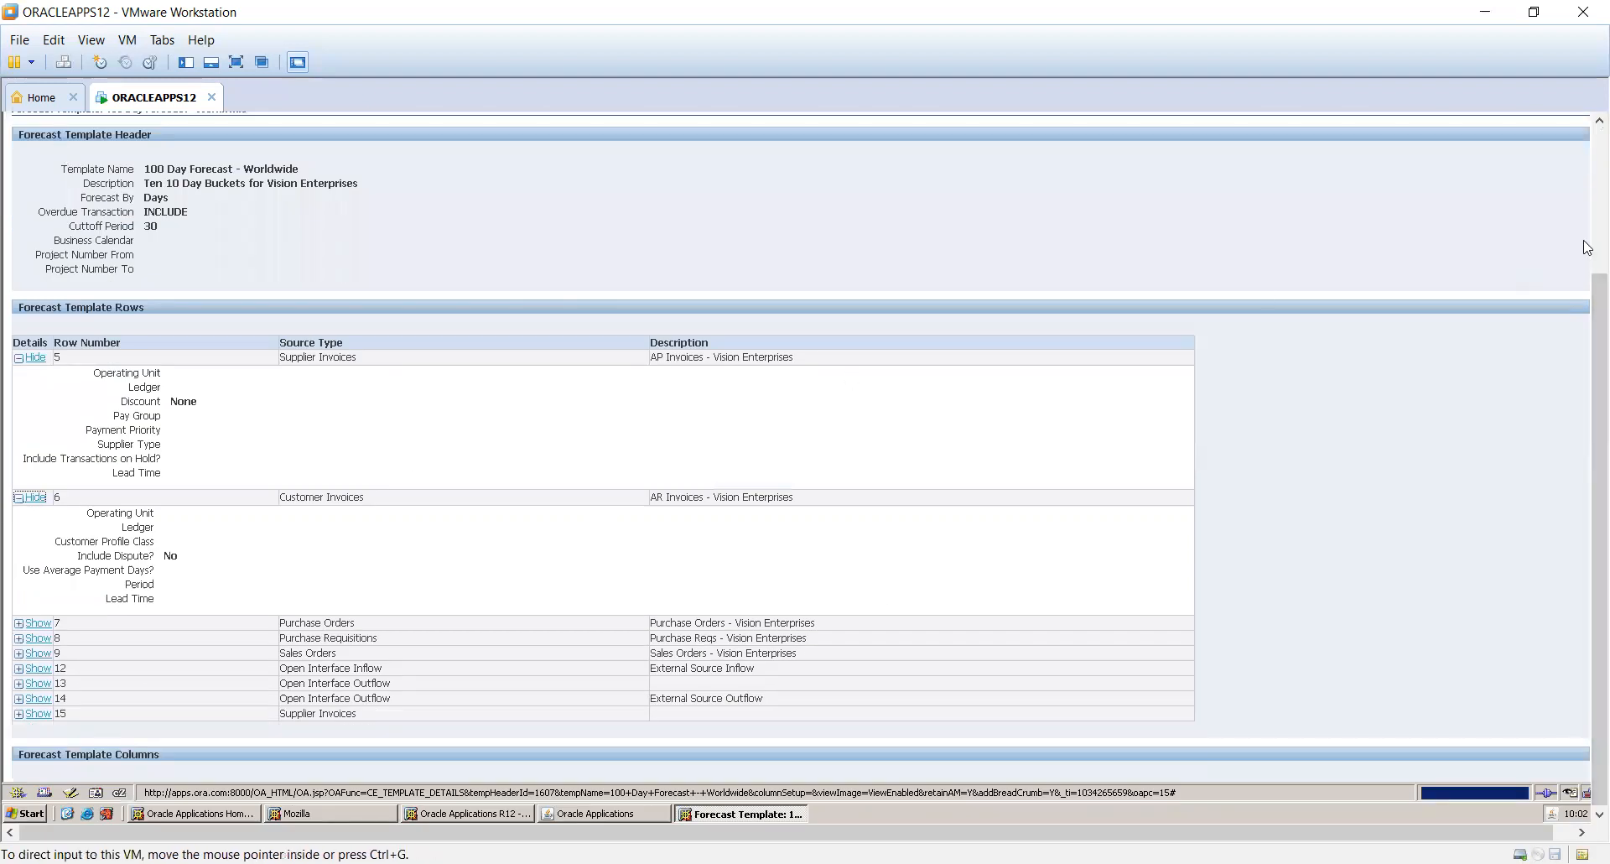
{"action": "scroll", "coordinate": [848, 374], "scroll_direction": "up", "scroll_amount": 3}
- Bring up the forecasts search page, then close the cash forecasting browser window
{"action": "left_click", "coordinate": [33, 264]}
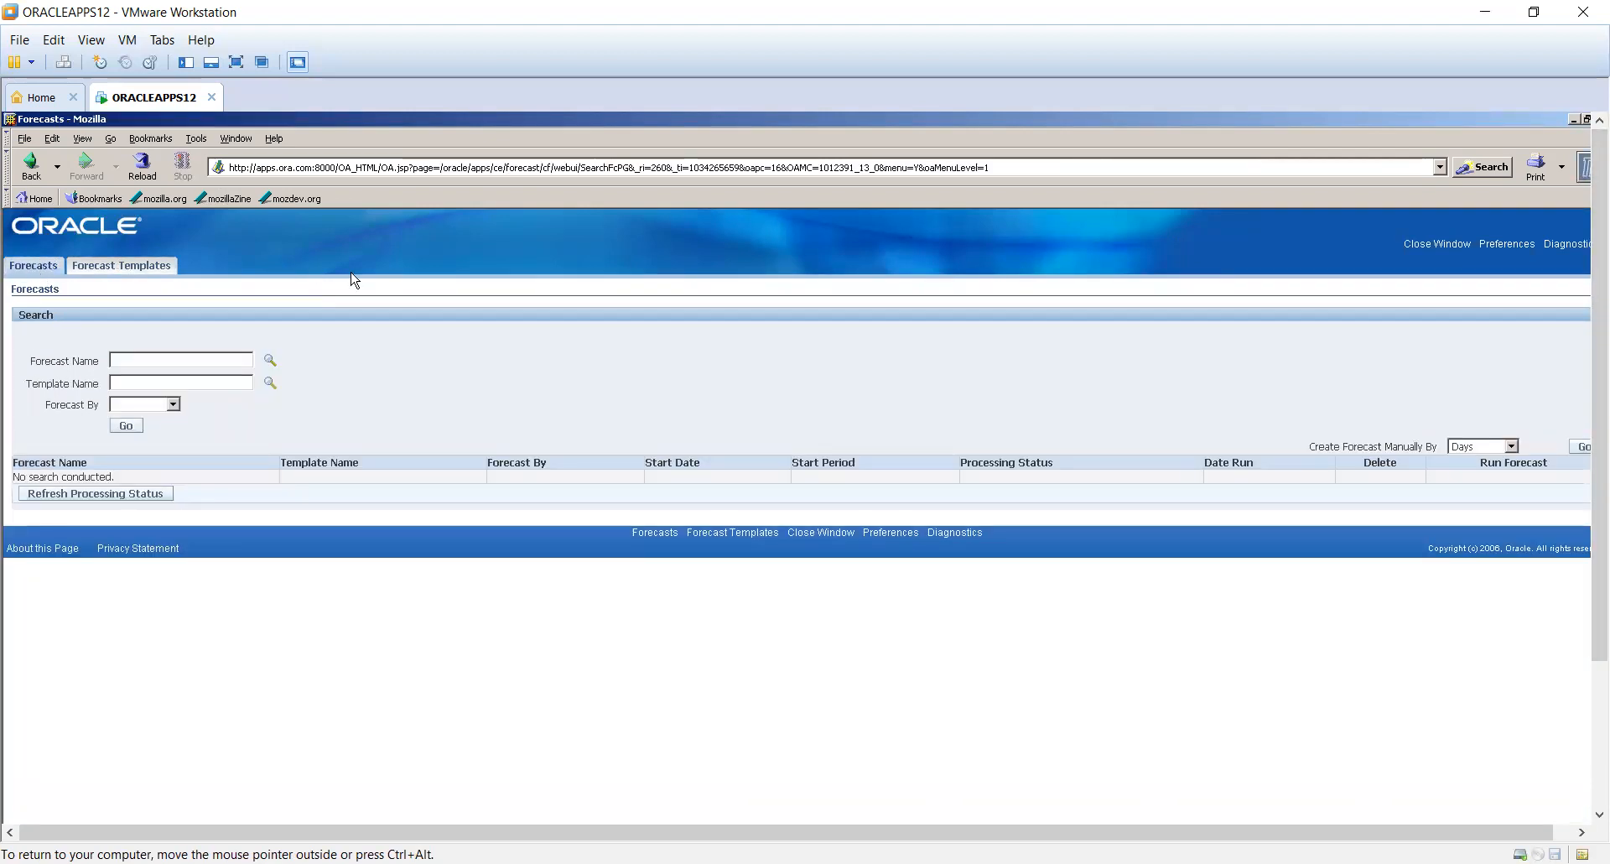
{"action": "left_click", "coordinate": [1588, 120]}
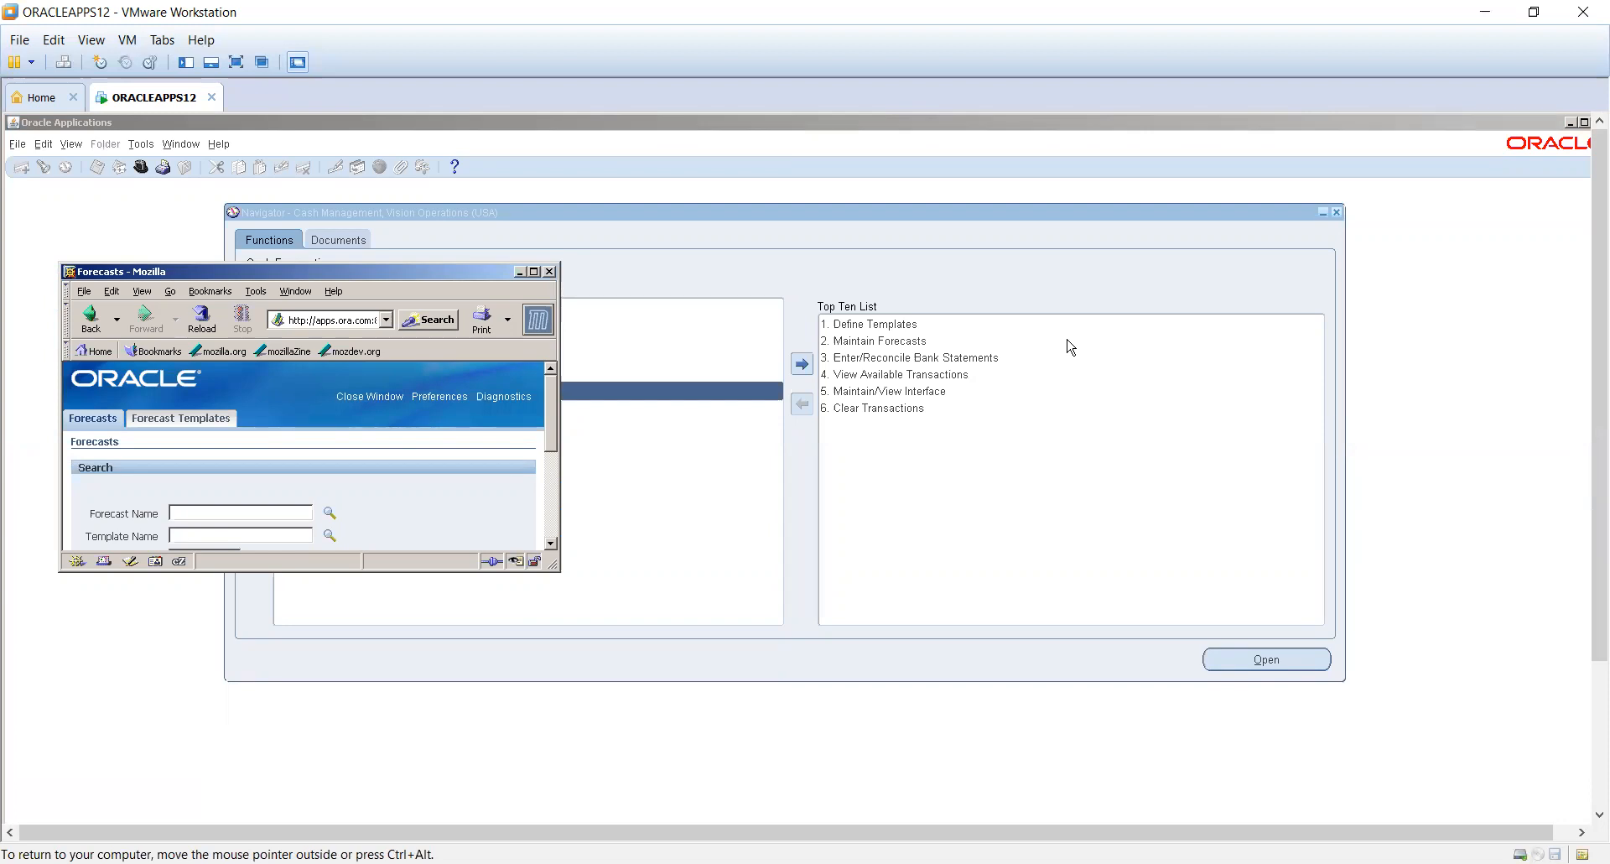
{"action": "left_click", "coordinate": [550, 271]}
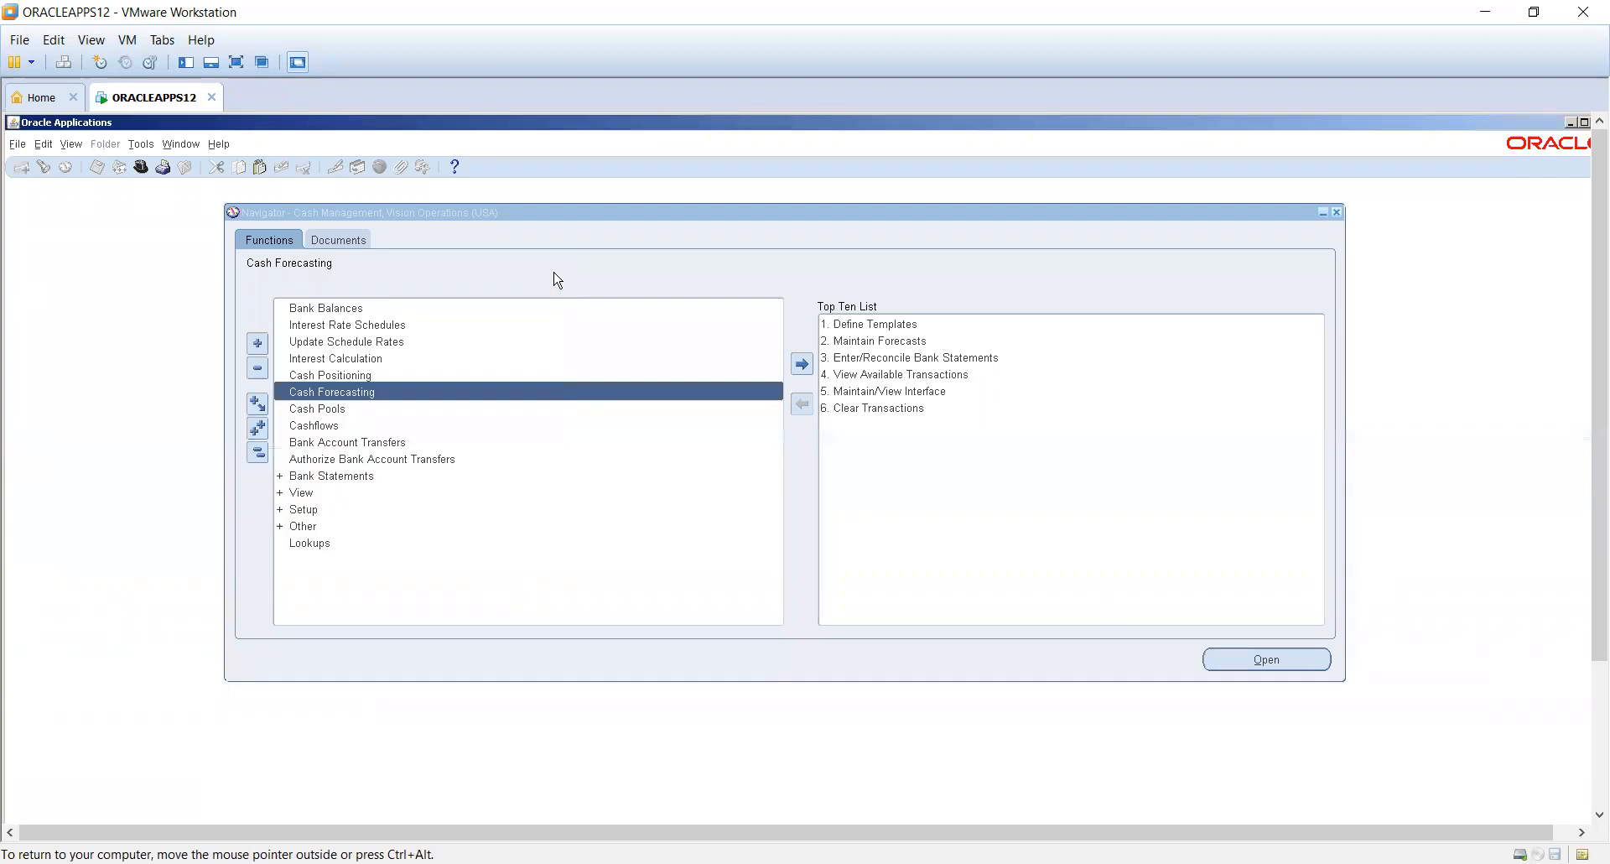
- Find the submitted concurrent requests and refresh the list to check the Cash Forecasting by Days request
{"action": "left_click", "coordinate": [70, 146]}
{"action": "left_click", "coordinate": [94, 361]}
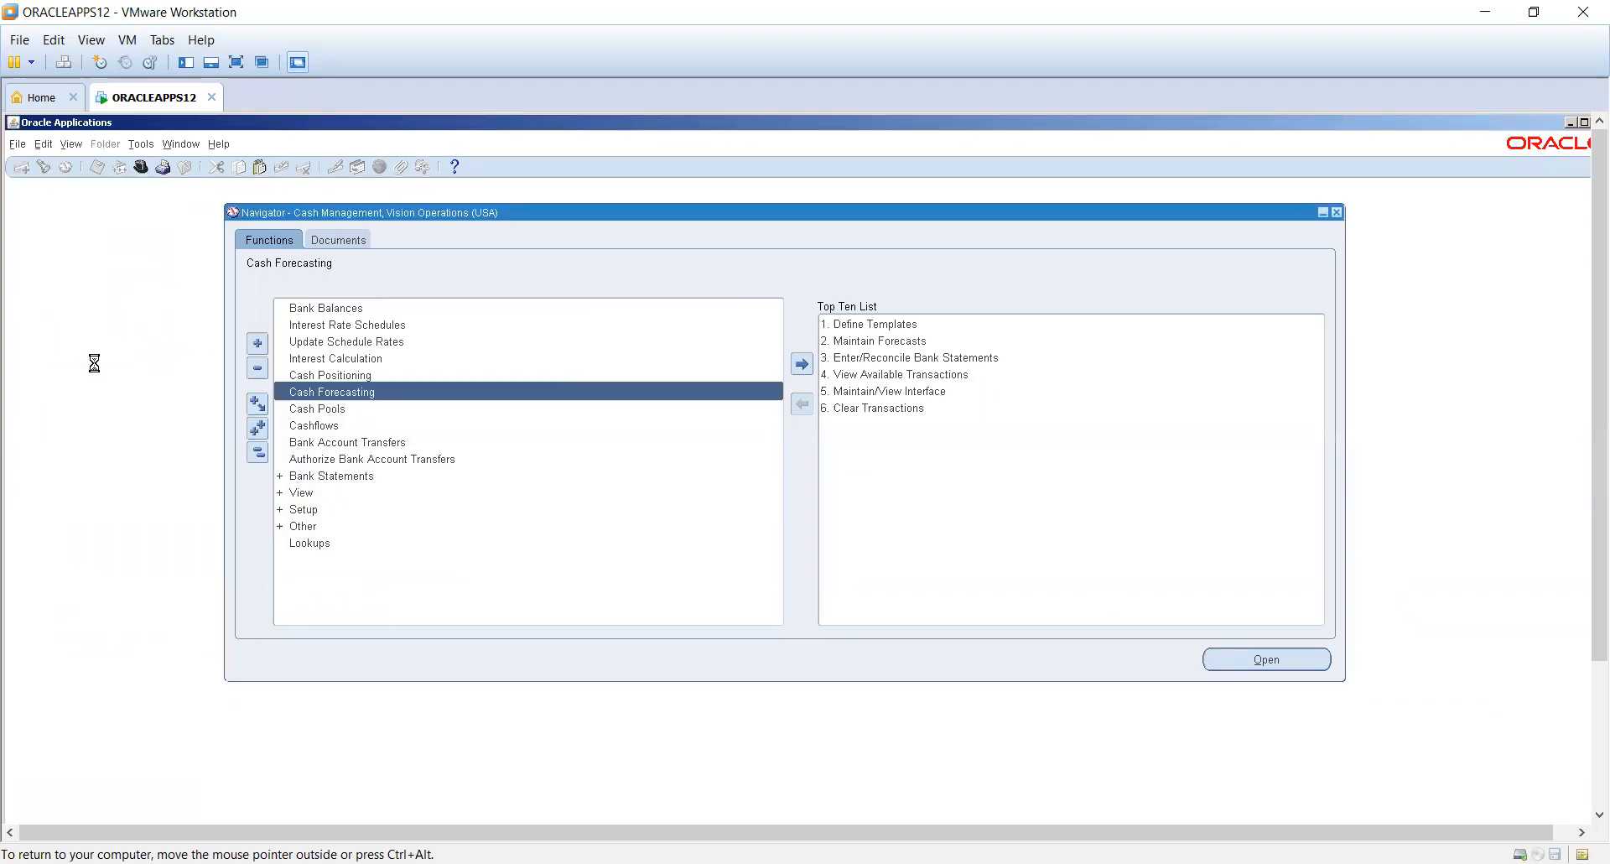
{"action": "left_click", "coordinate": [514, 557]}
{"action": "left_click", "coordinate": [107, 223]}
{"action": "left_click", "coordinate": [109, 228]}
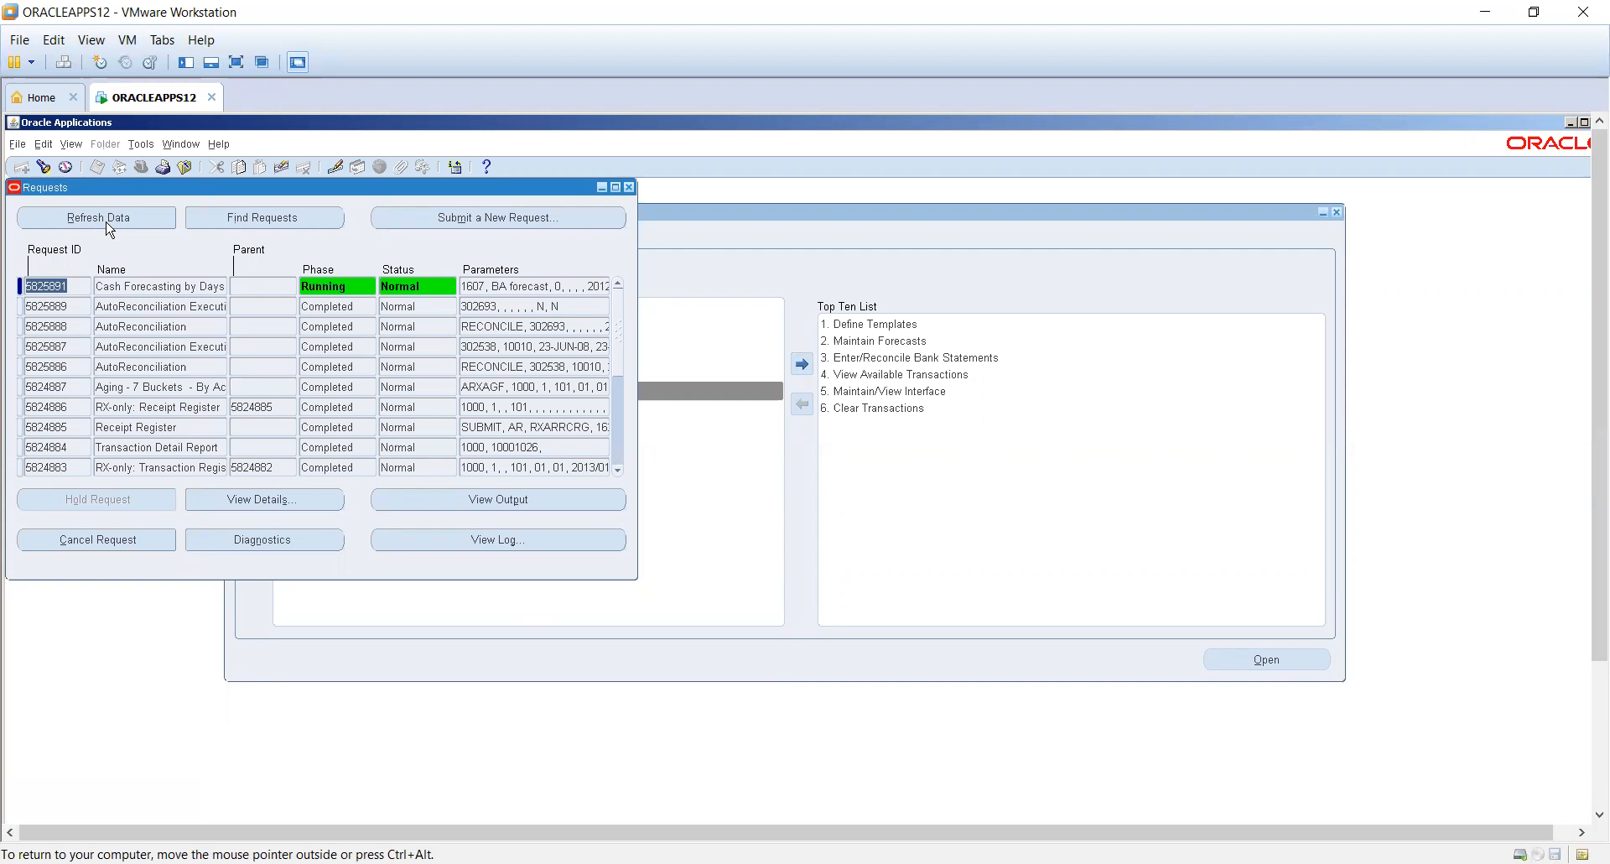
{"action": "left_click", "coordinate": [108, 224]}
{"action": "left_click", "coordinate": [72, 221]}
{"action": "left_click", "coordinate": [73, 223]}
- Return to the Navigator and open the Banks setup page in a maximized window
{"action": "left_click", "coordinate": [760, 244]}
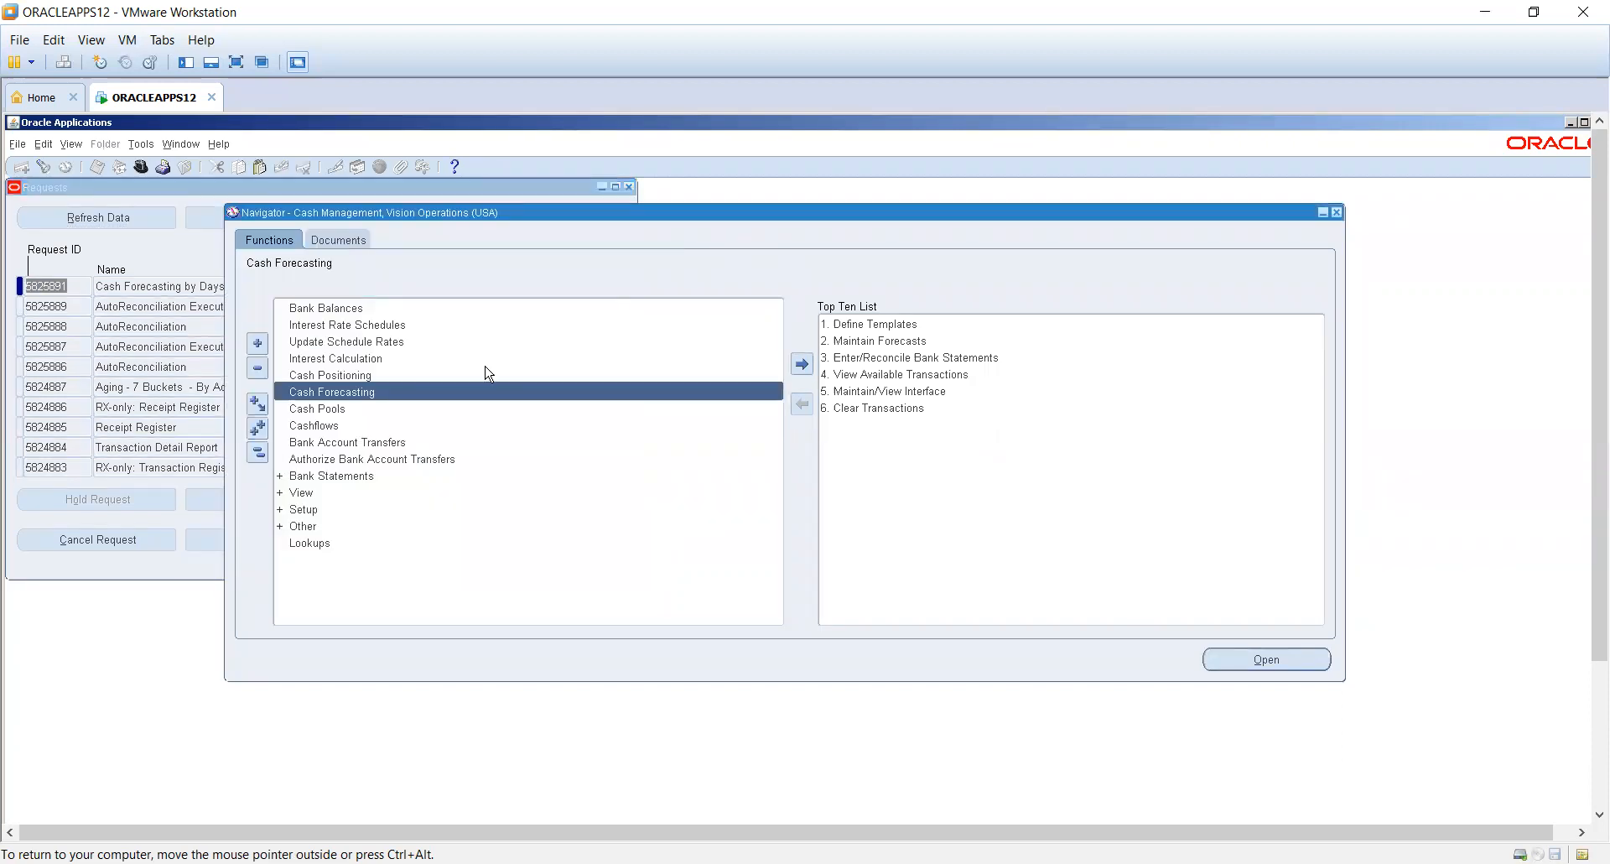
{"action": "left_click", "coordinate": [363, 377]}
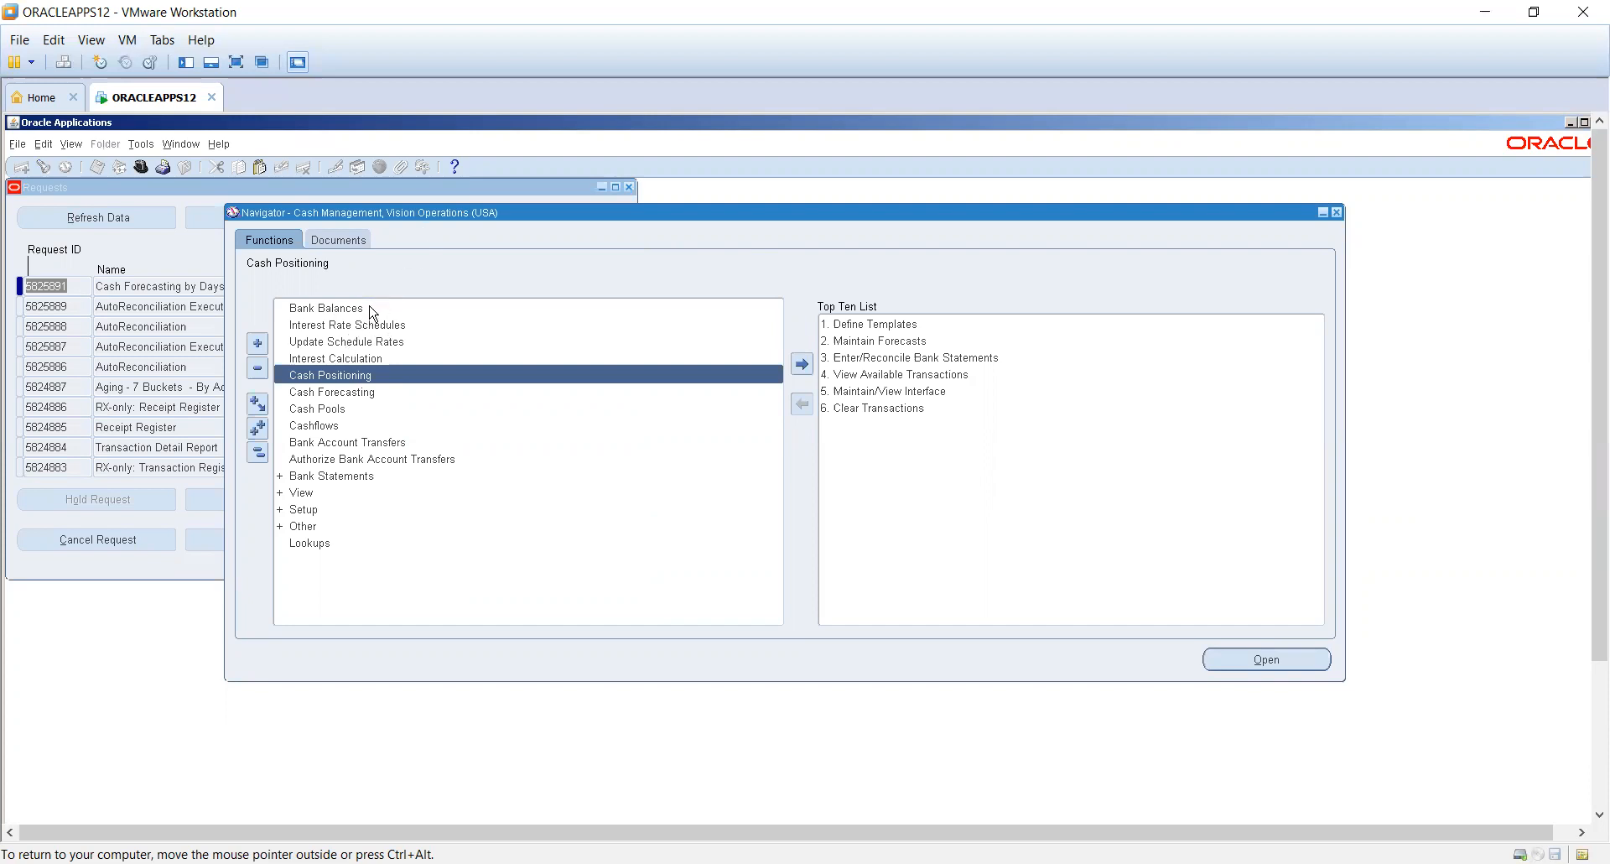
{"action": "double_click", "coordinate": [329, 476]}
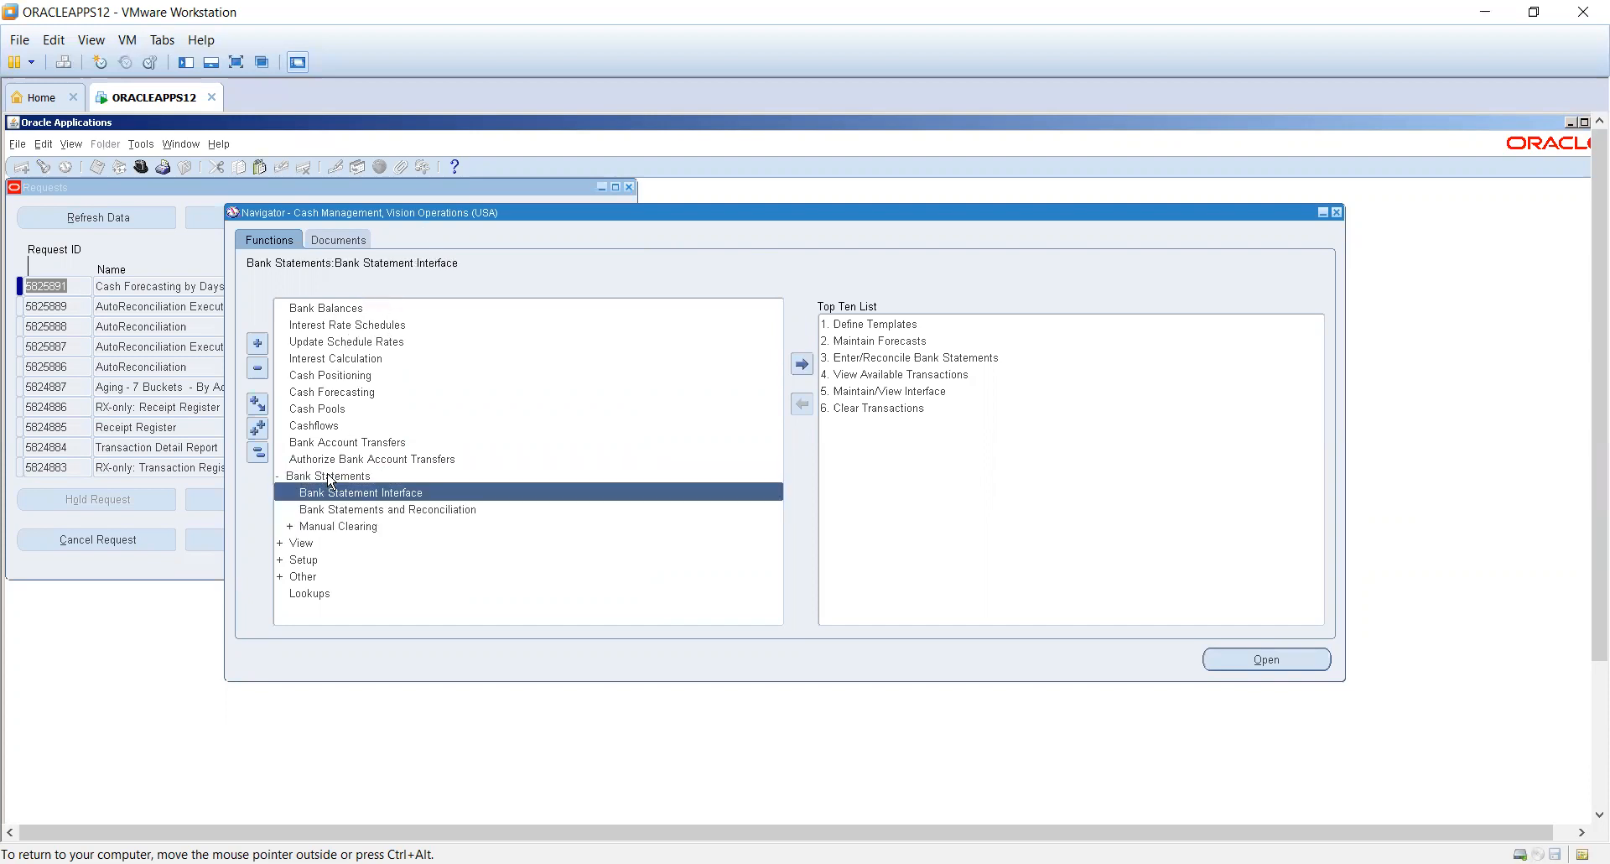
{"action": "double_click", "coordinate": [316, 559]}
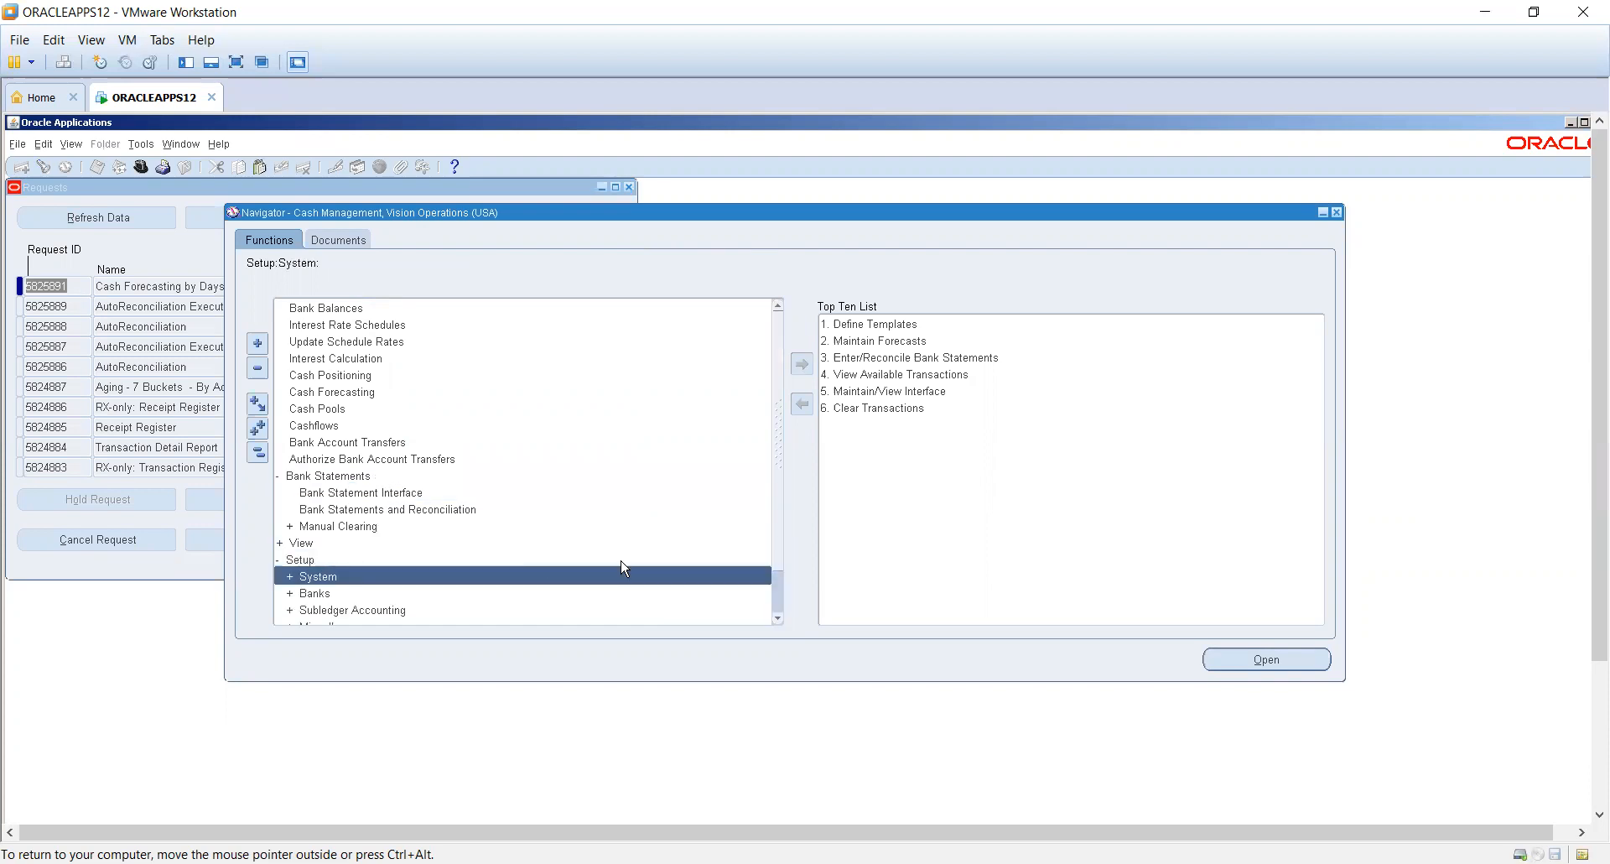
{"action": "left_click", "coordinate": [437, 594]}
{"action": "double_click", "coordinate": [437, 595]}
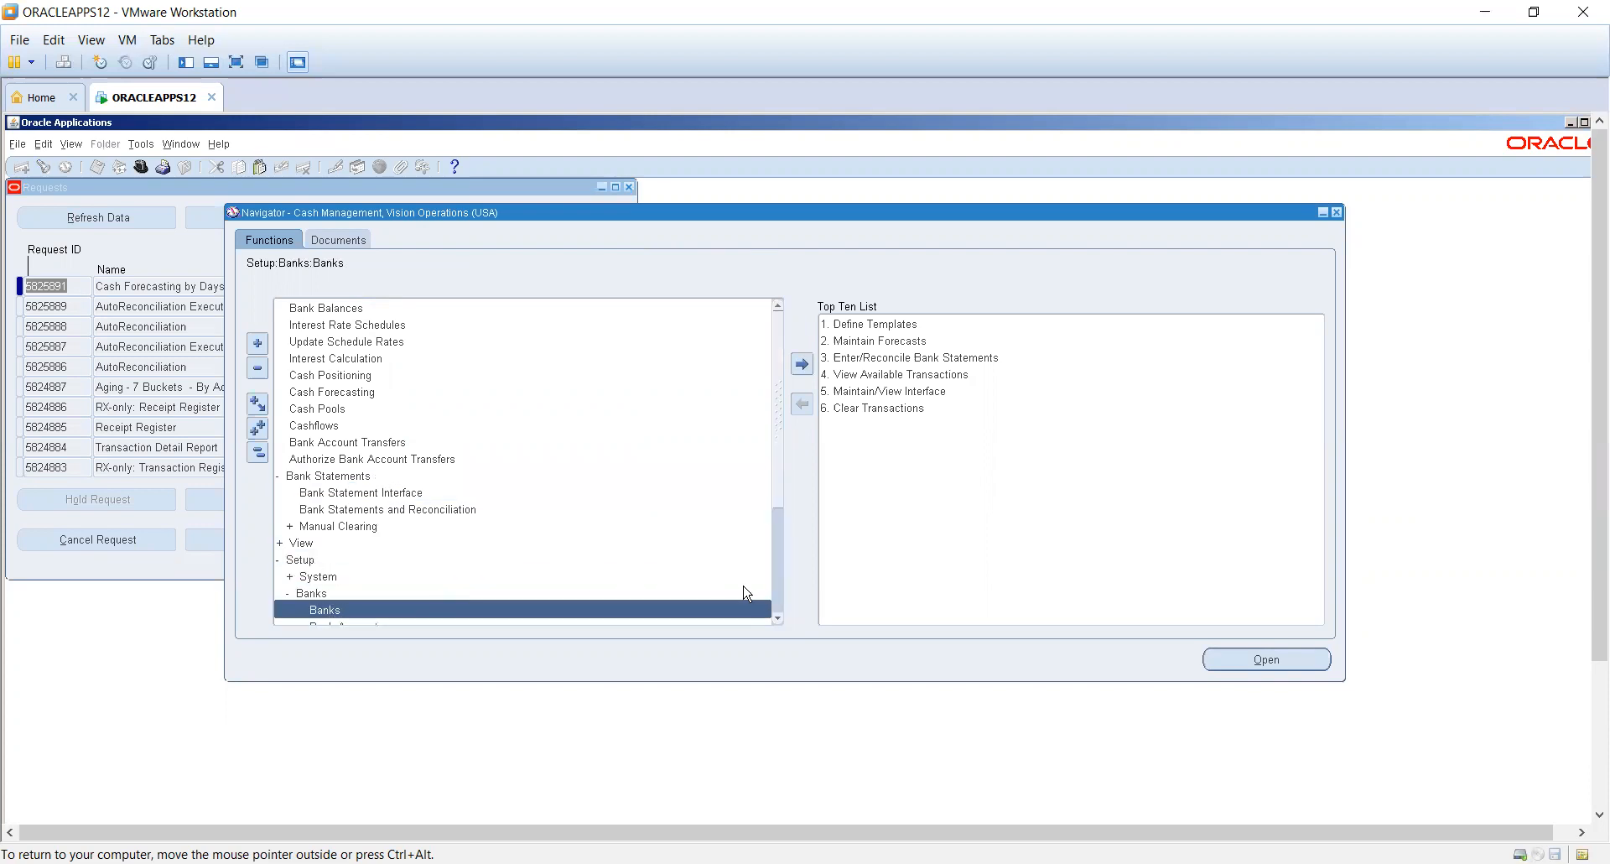
{"action": "scroll", "coordinate": [779, 619], "scroll_direction": "down", "scroll_amount": 6}
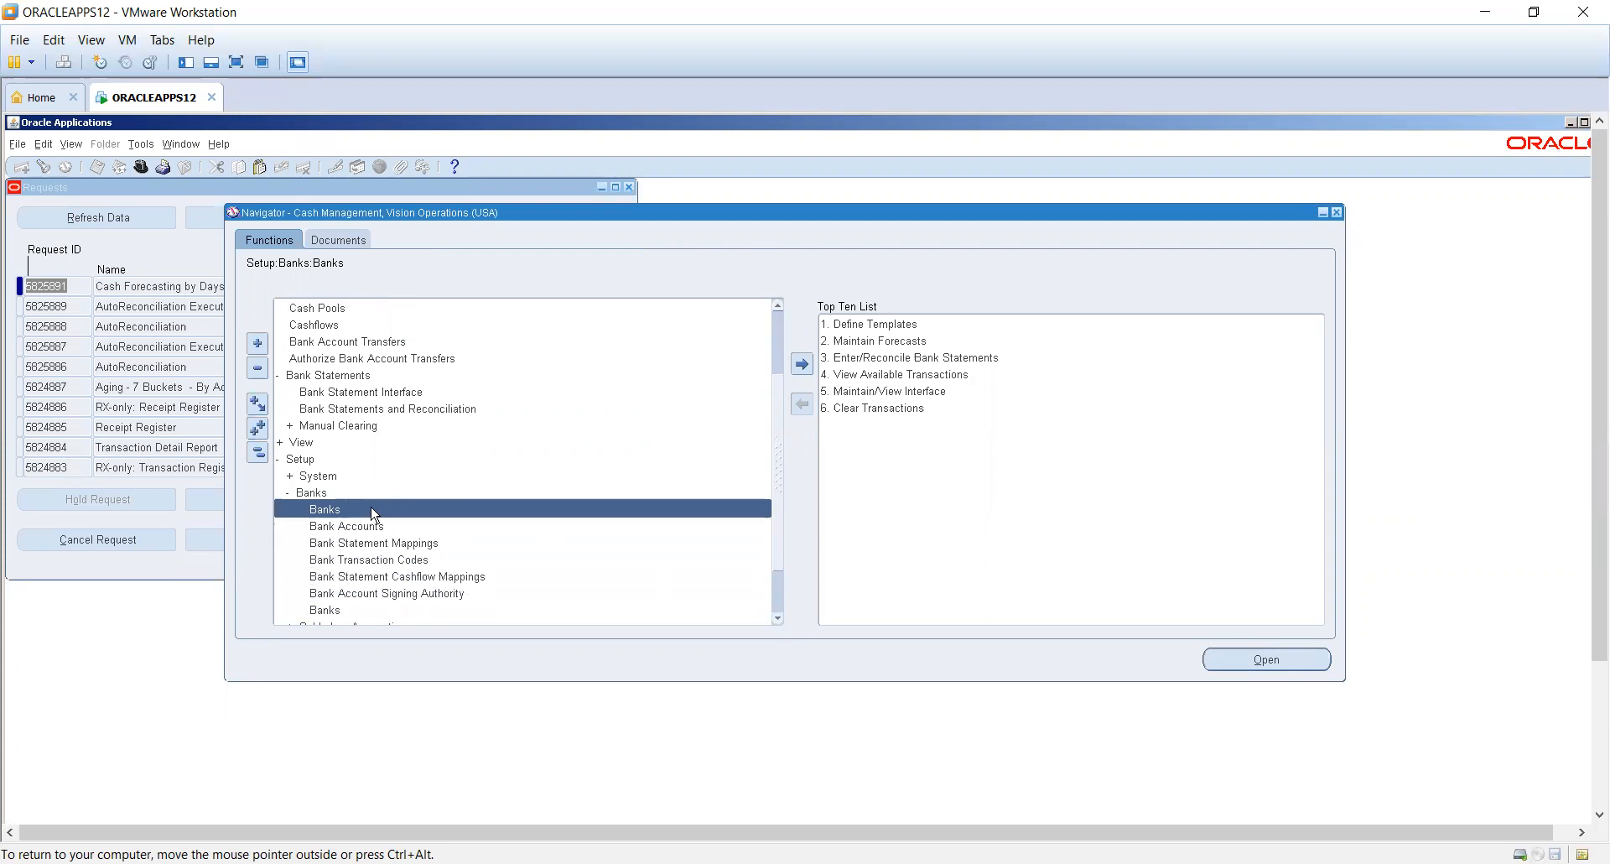
{"action": "double_click", "coordinate": [372, 515]}
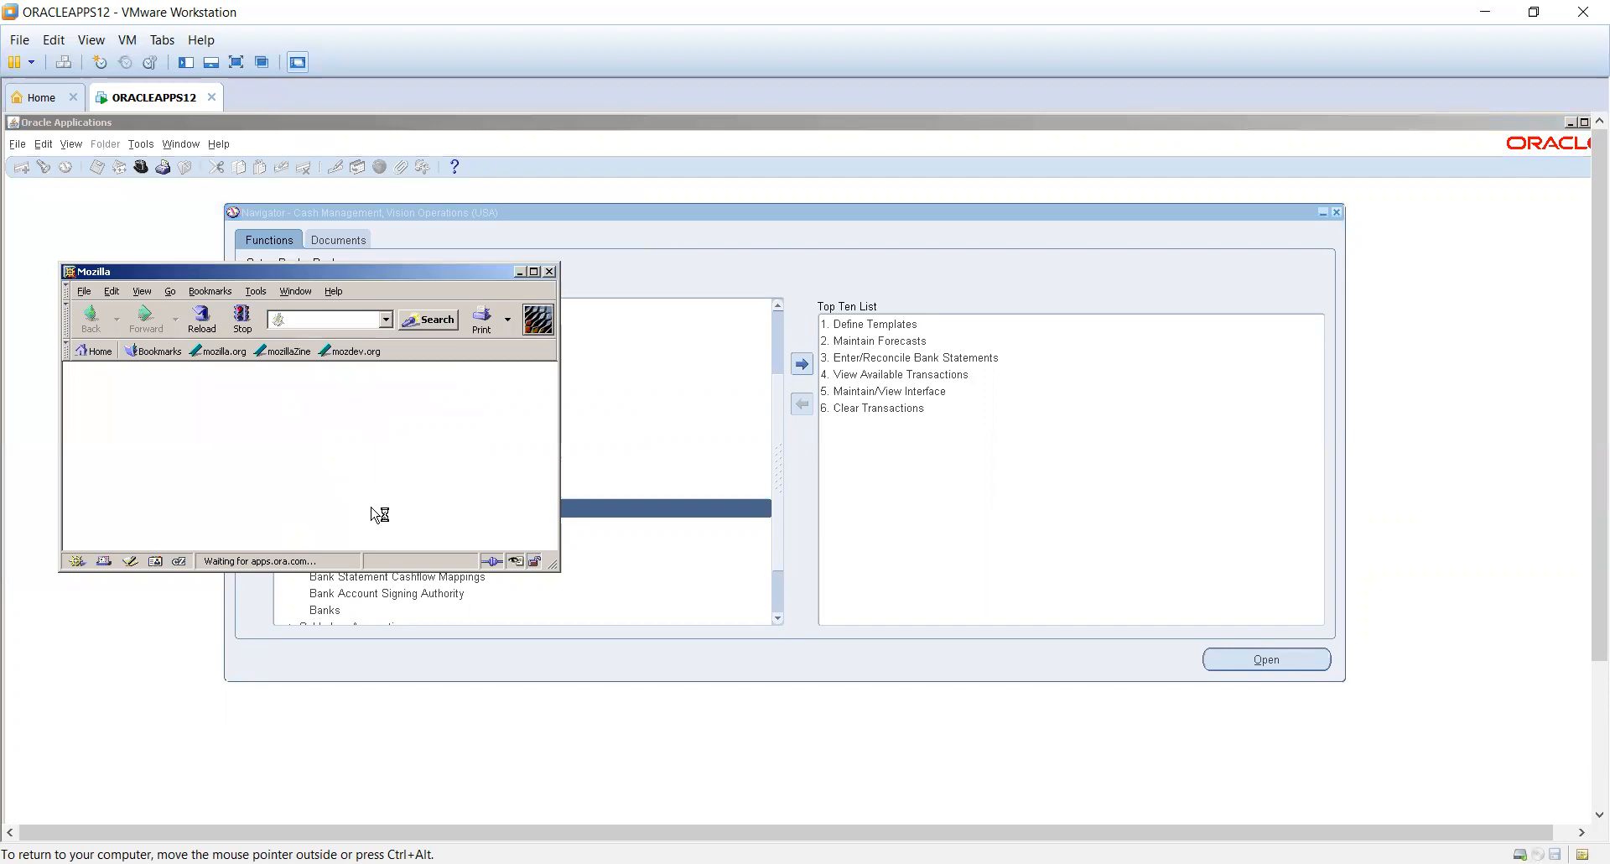
{"action": "left_click", "coordinate": [533, 271]}
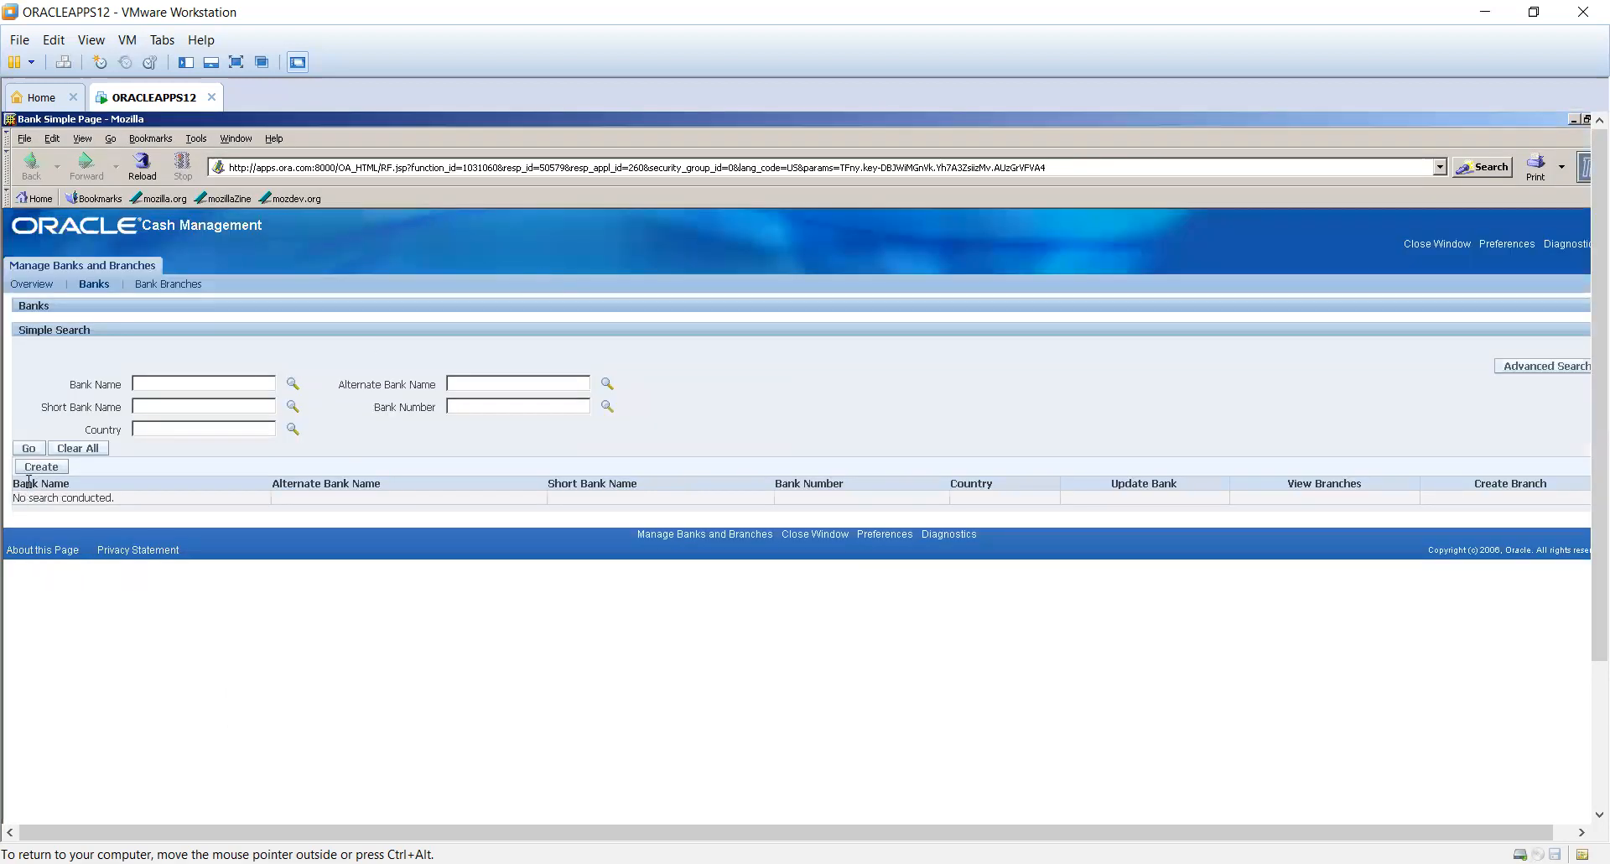
- Create a new bank named BA Bank with country India and save its bank information
{"action": "left_click", "coordinate": [39, 468]}
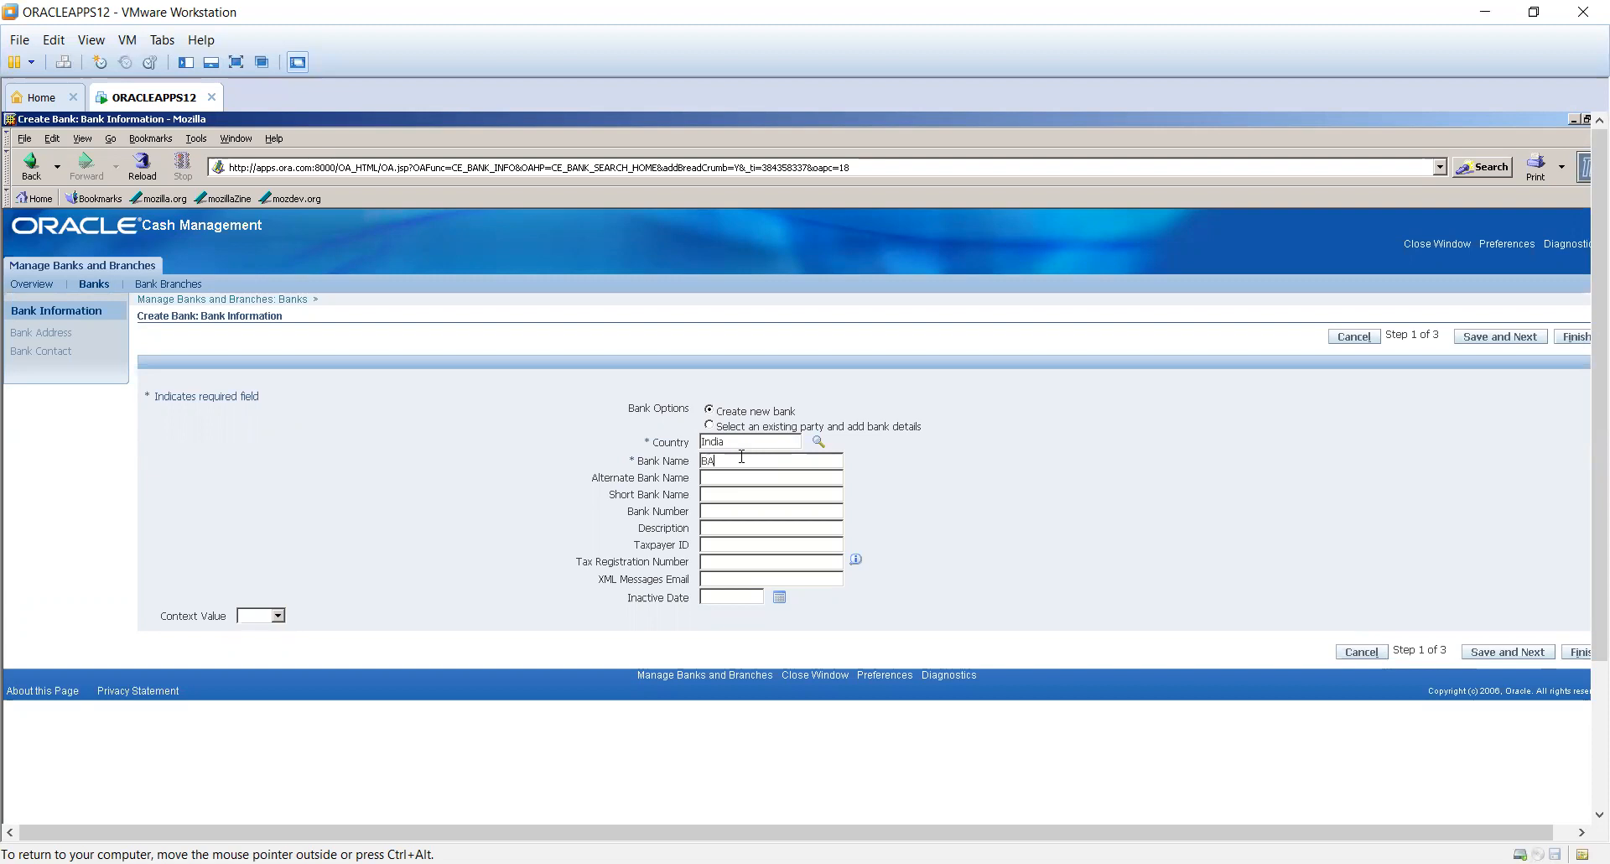
{"action": "type", "text": "Bank"}
{"action": "left_click", "coordinate": [1510, 335]}
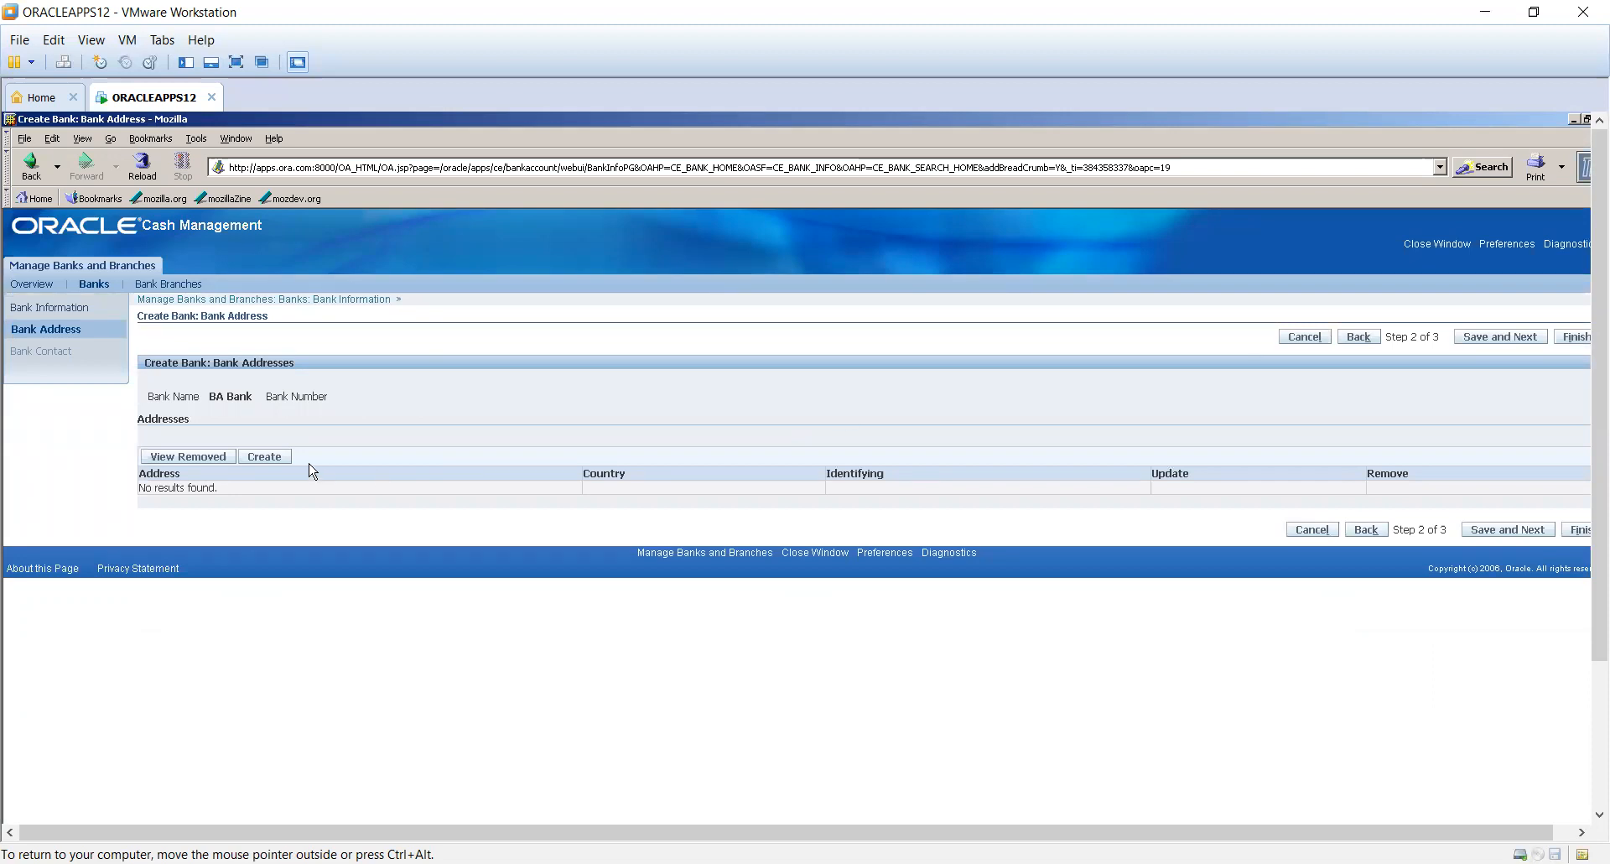
- Start a new address for BA Bank, fill in address line 1, and change the country to India
{"action": "left_click", "coordinate": [282, 458]}
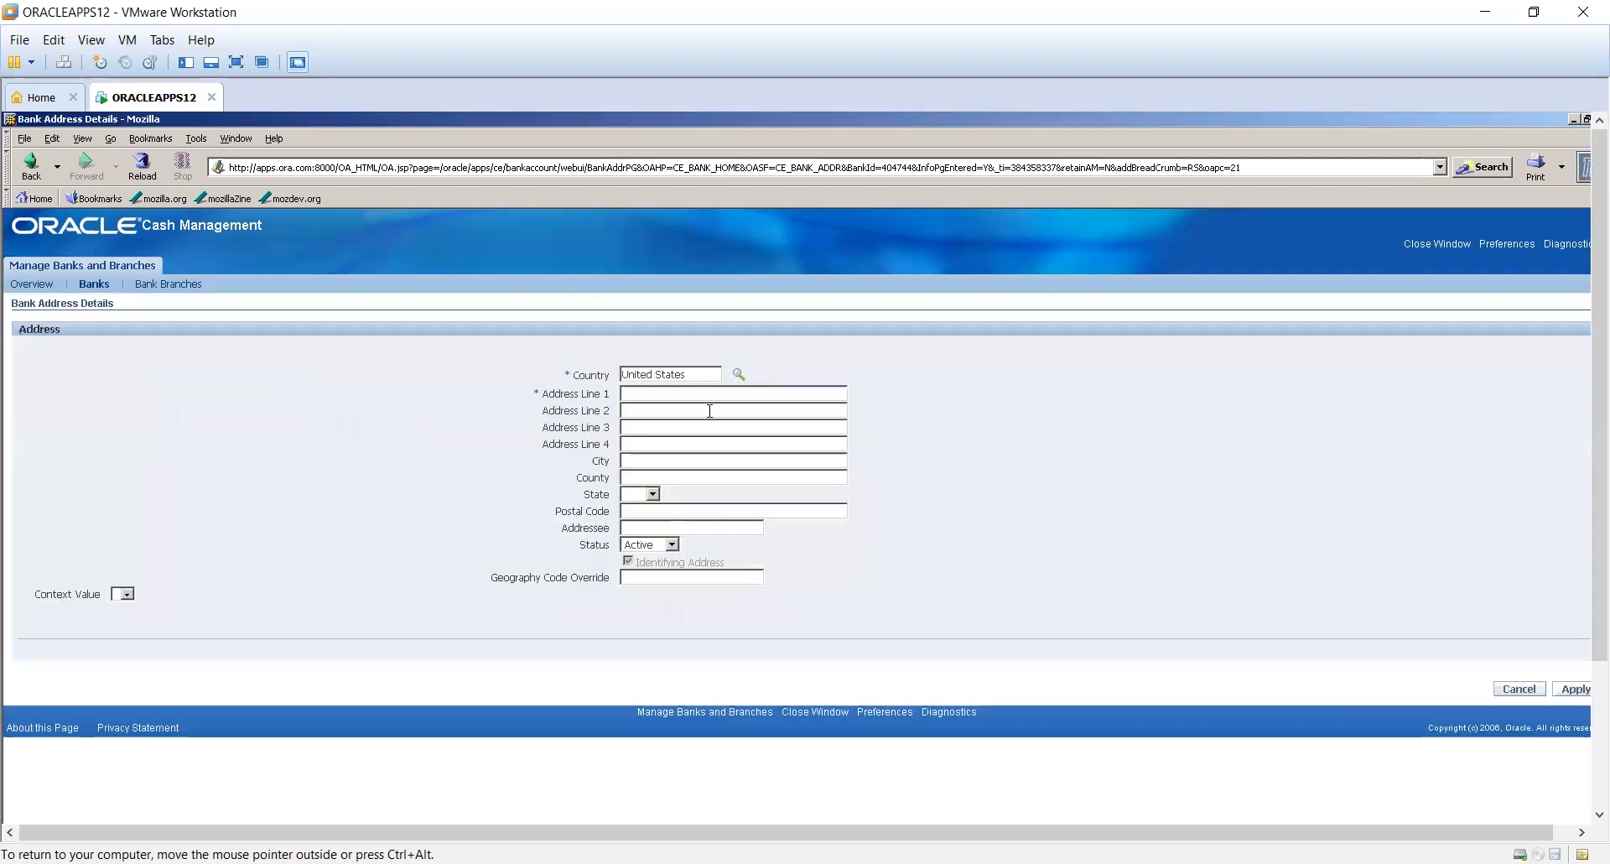
{"action": "left_click", "coordinate": [723, 393]}
{"action": "left_click", "coordinate": [706, 376]}
{"action": "key", "text": "BackSpace"}
{"action": "key", "text": "BackSpace"}
{"action": "key", "text": "BackSpace"}
{"action": "key", "text": "BackSpace"}
{"action": "key", "text": "BackSpace"}
{"action": "key", "text": "BackSpace"}
{"action": "key", "text": "BackSpace"}
{"action": "key", "text": "BackSpace"}
{"action": "key", "text": "BackSpace"}
{"action": "key", "text": "BackSpace"}
{"action": "key", "text": "BackSpace"}
{"action": "key", "text": "BackSpace"}
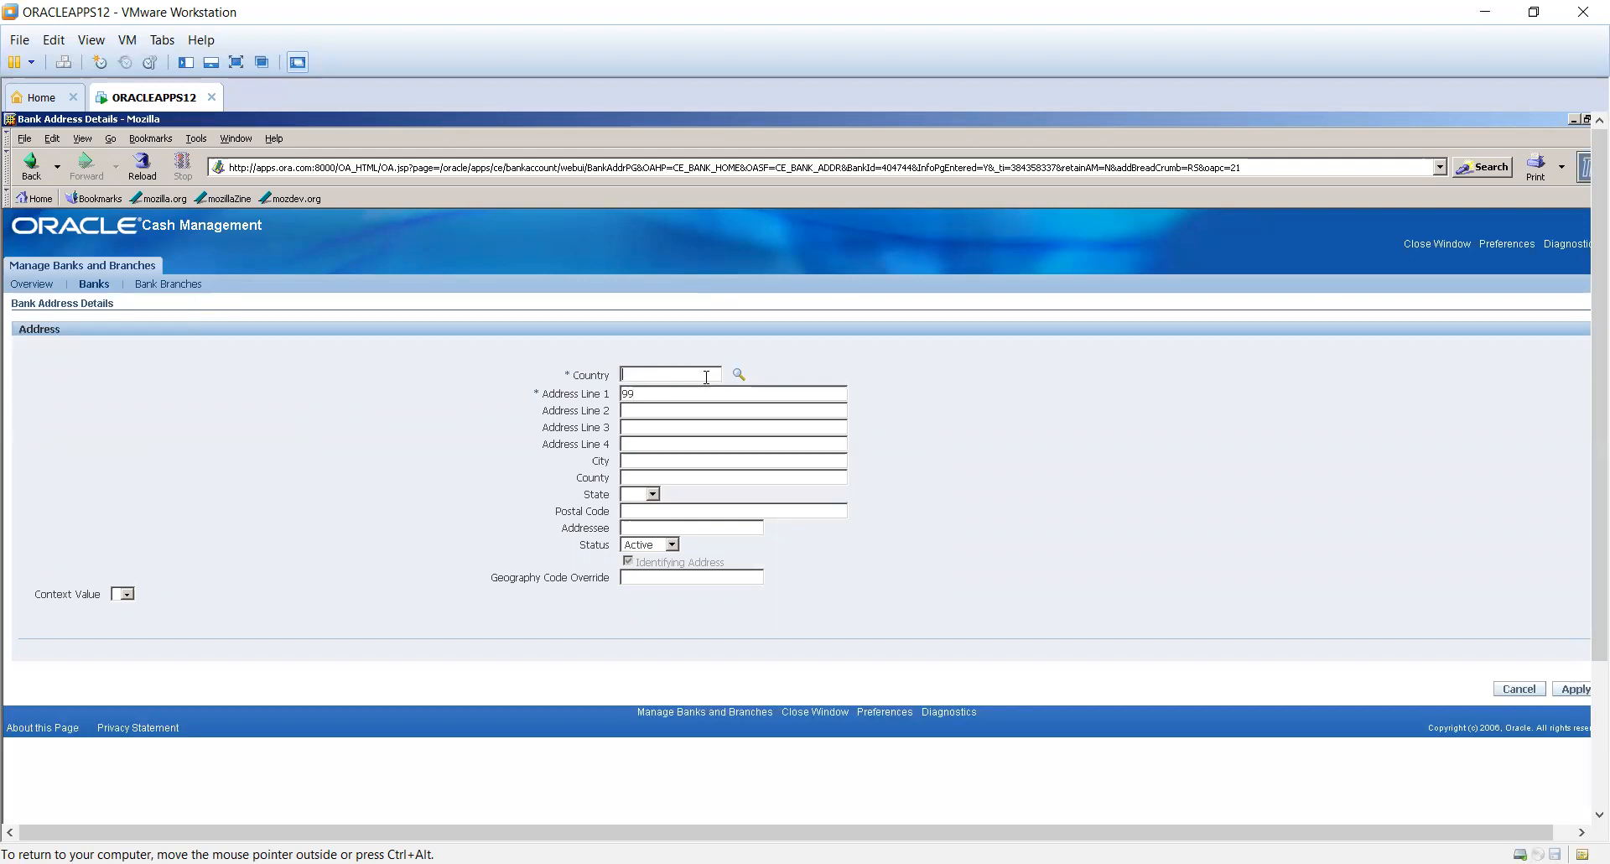
{"action": "type", "text": "india"}
{"action": "key", "text": "Tab"}
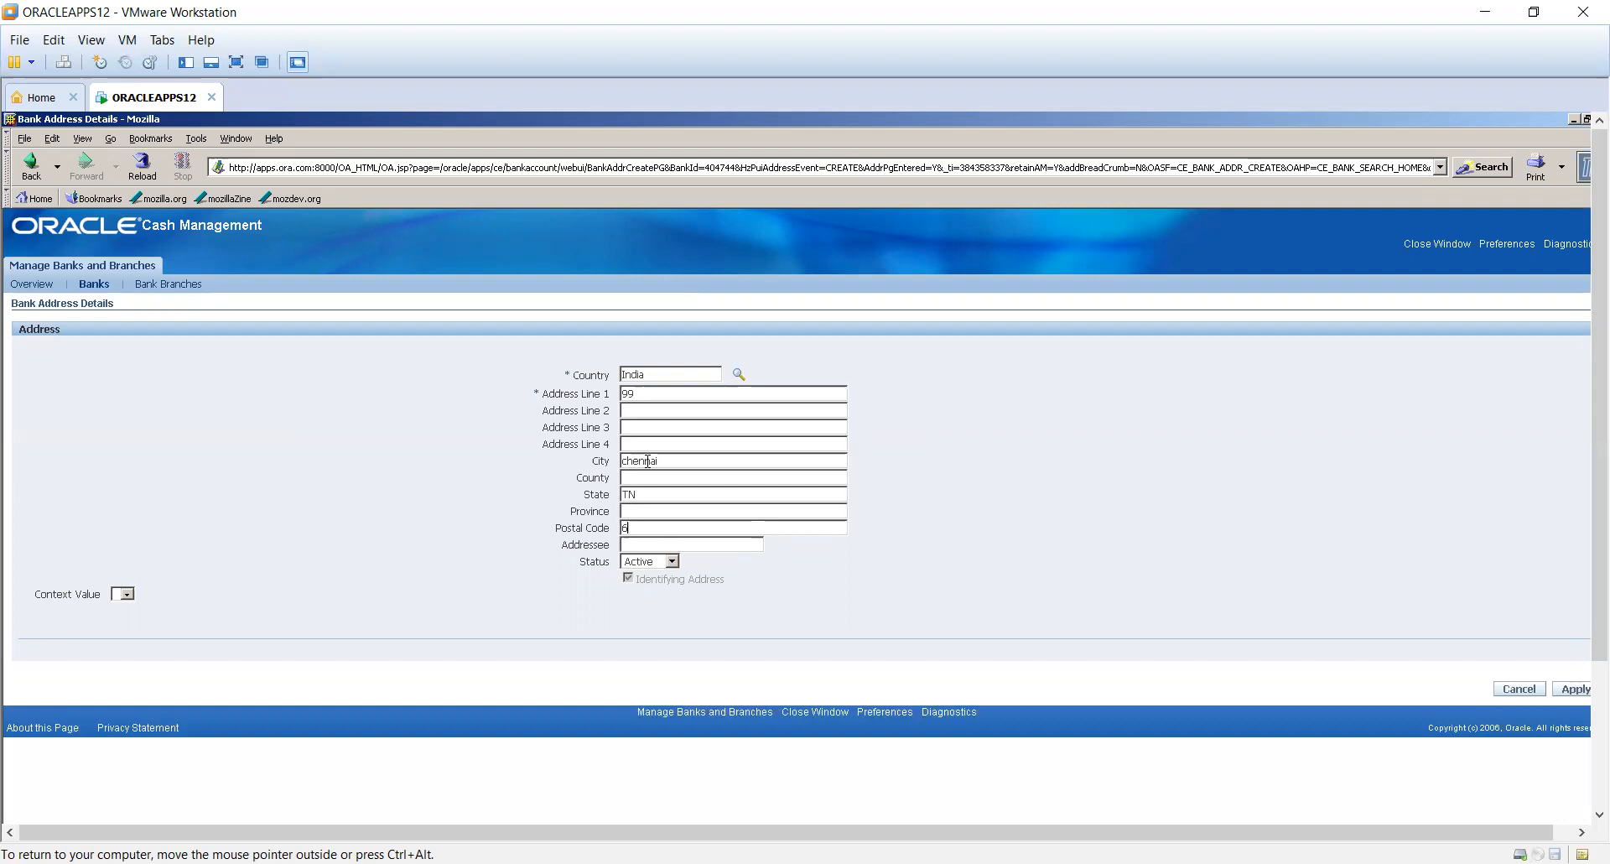
- Complete the bank address with its city, state and postal code, apply it, and finish creating BA Bank without a contact
{"action": "type", "text": "00000"}
{"action": "left_click", "coordinate": [1567, 690]}
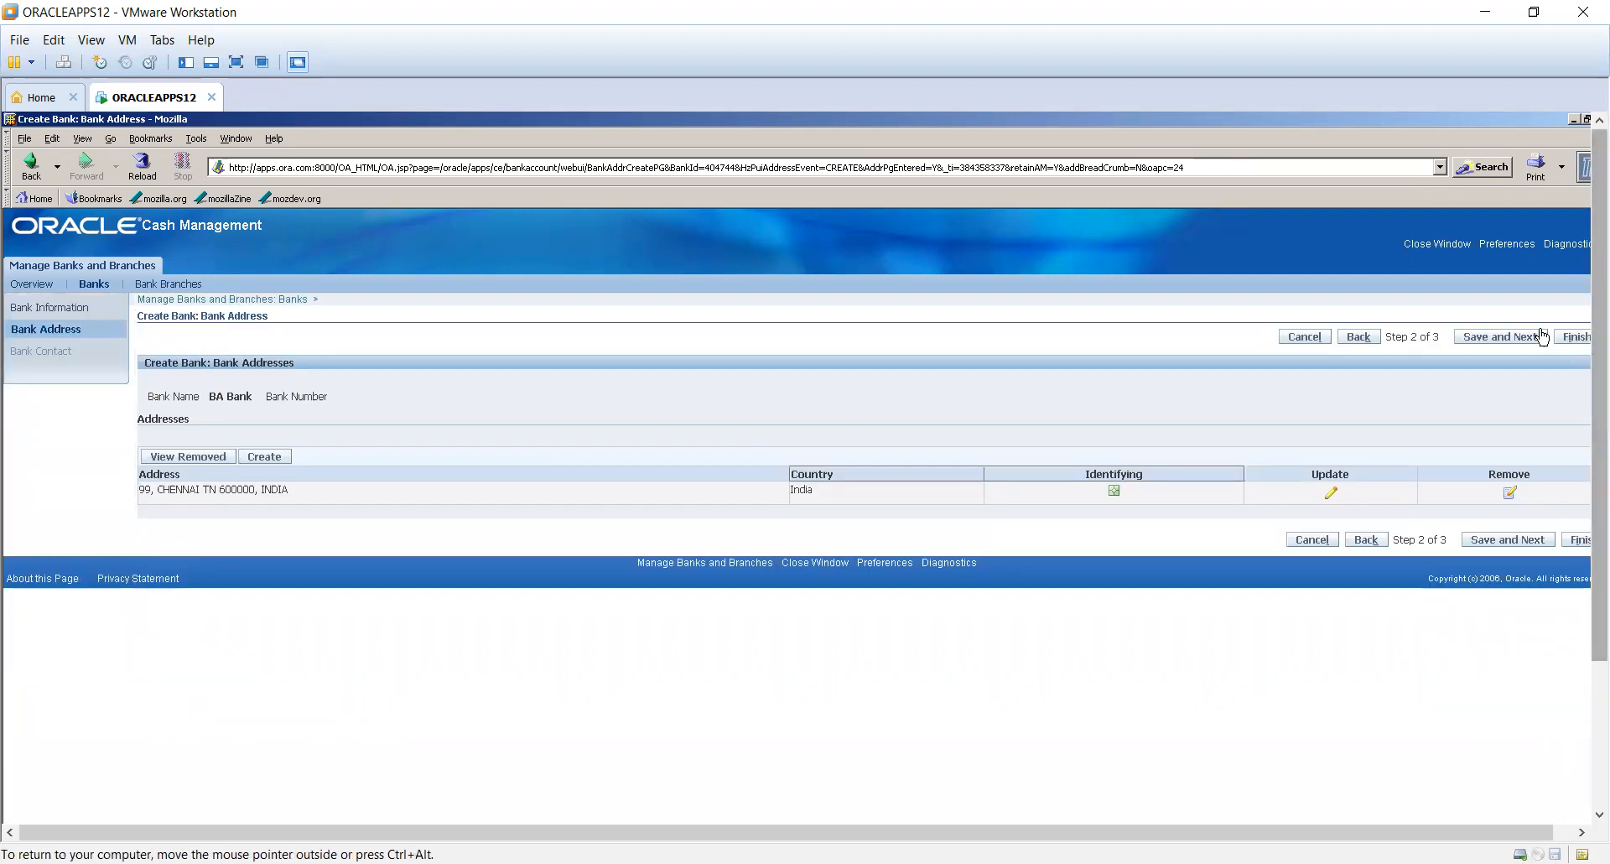
{"action": "left_click", "coordinate": [1502, 337]}
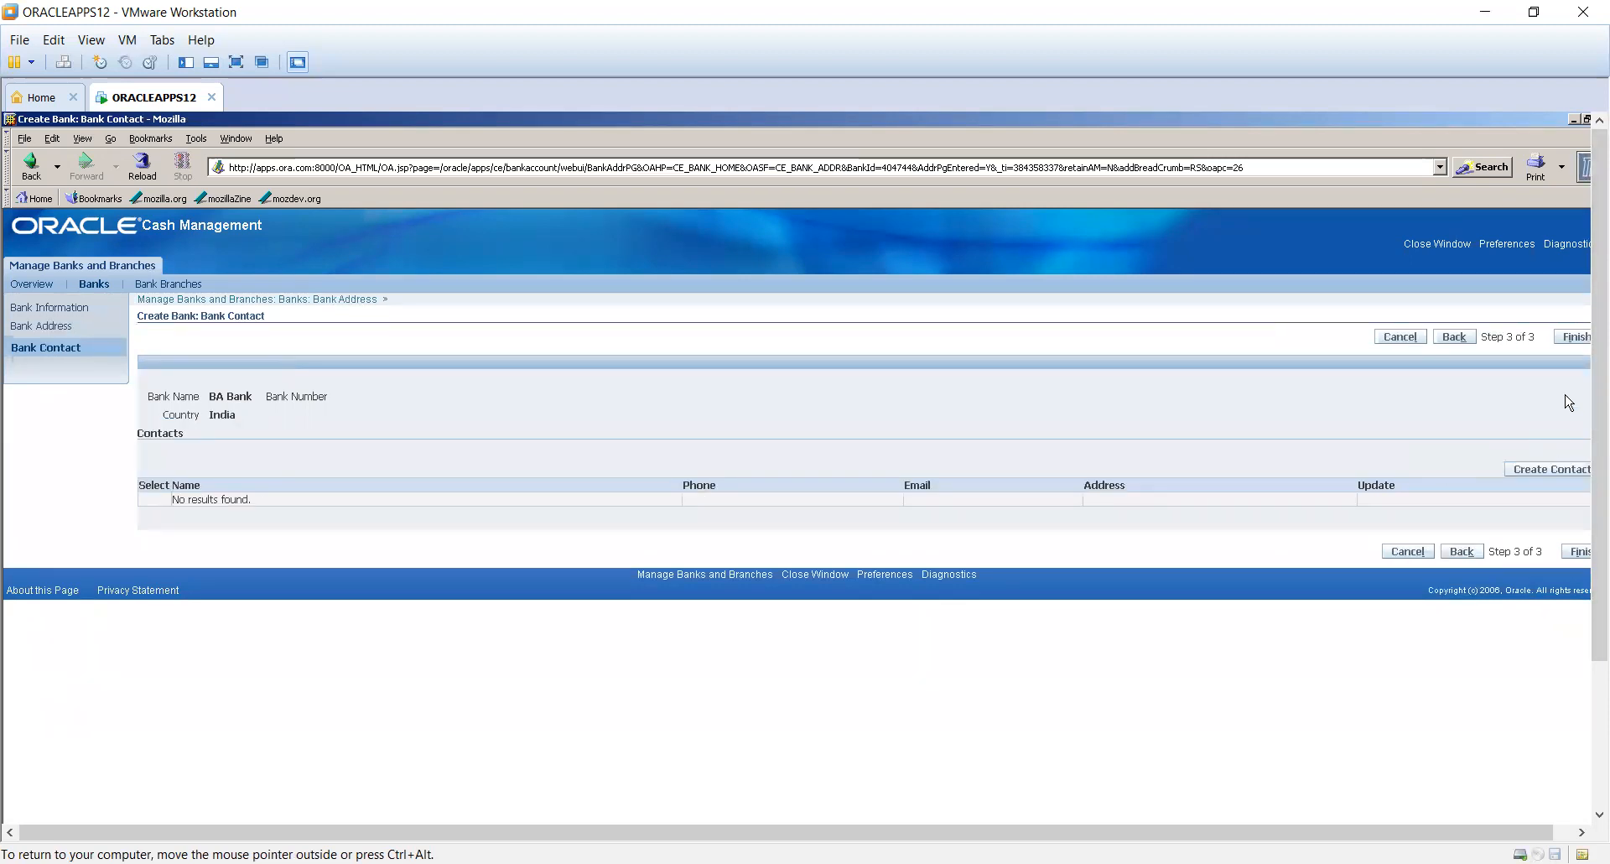
{"action": "left_click", "coordinate": [1570, 338]}
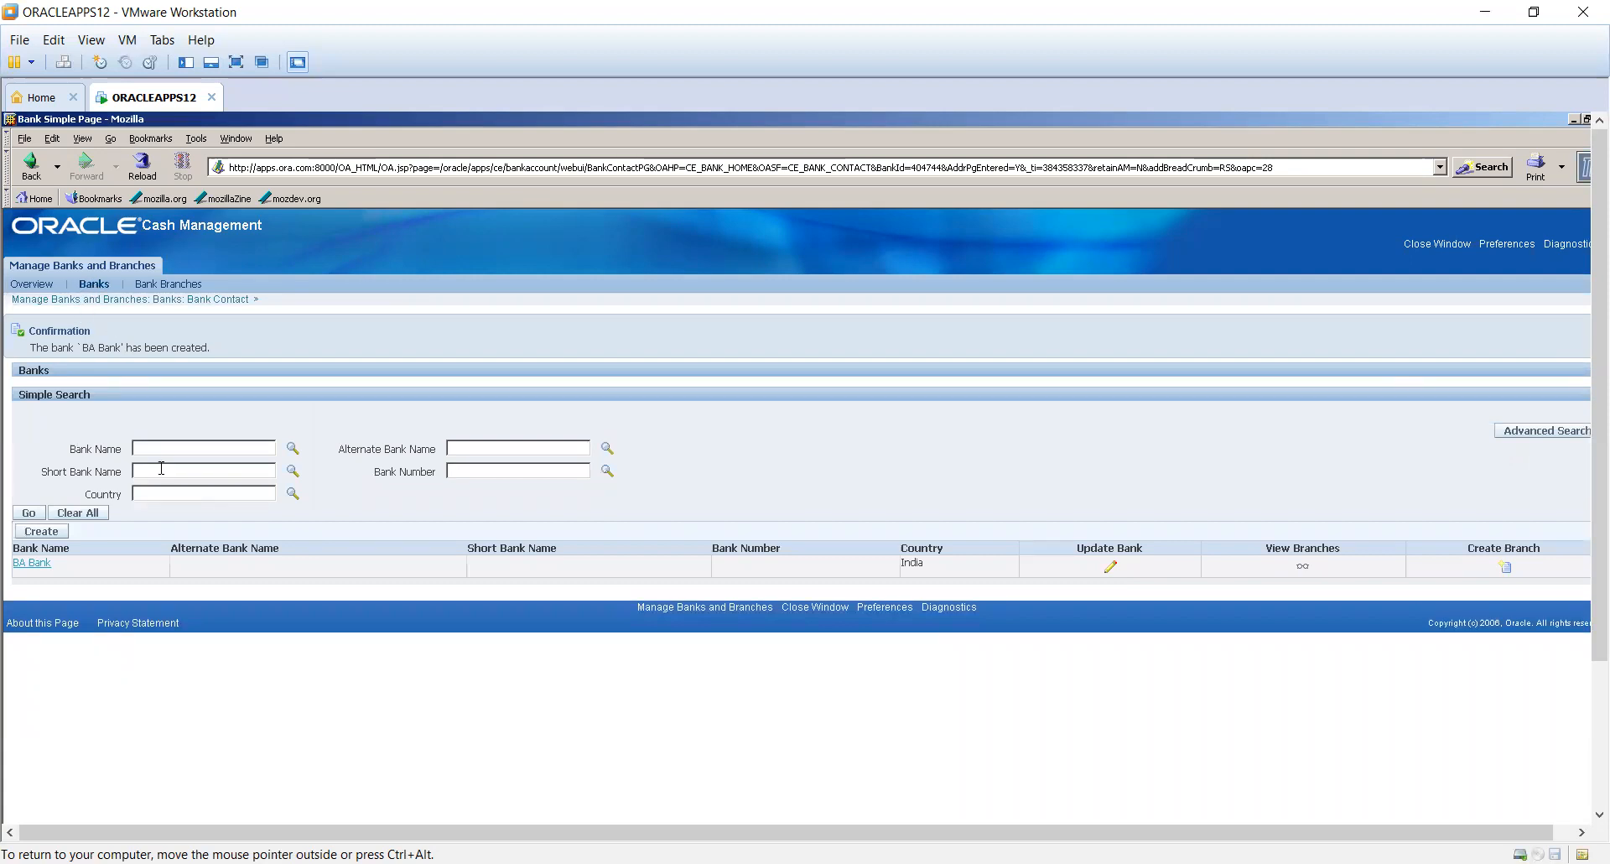
- Start creating a bank branch with country India and bank BA Bank, and continue to its branch information
{"action": "left_click", "coordinate": [172, 285]}
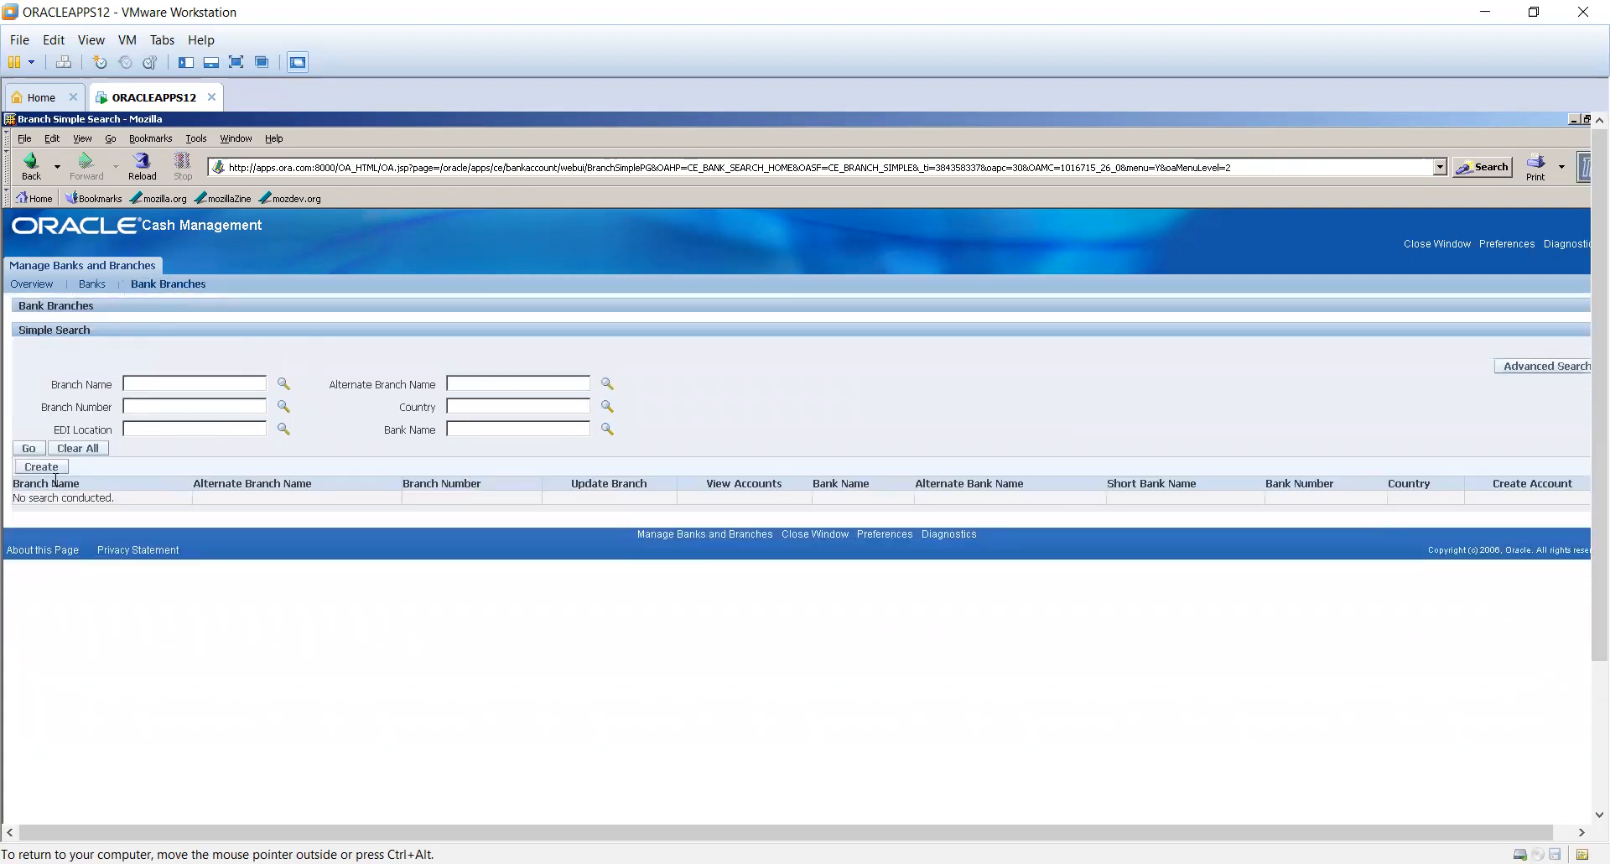
{"action": "left_click", "coordinate": [53, 472]}
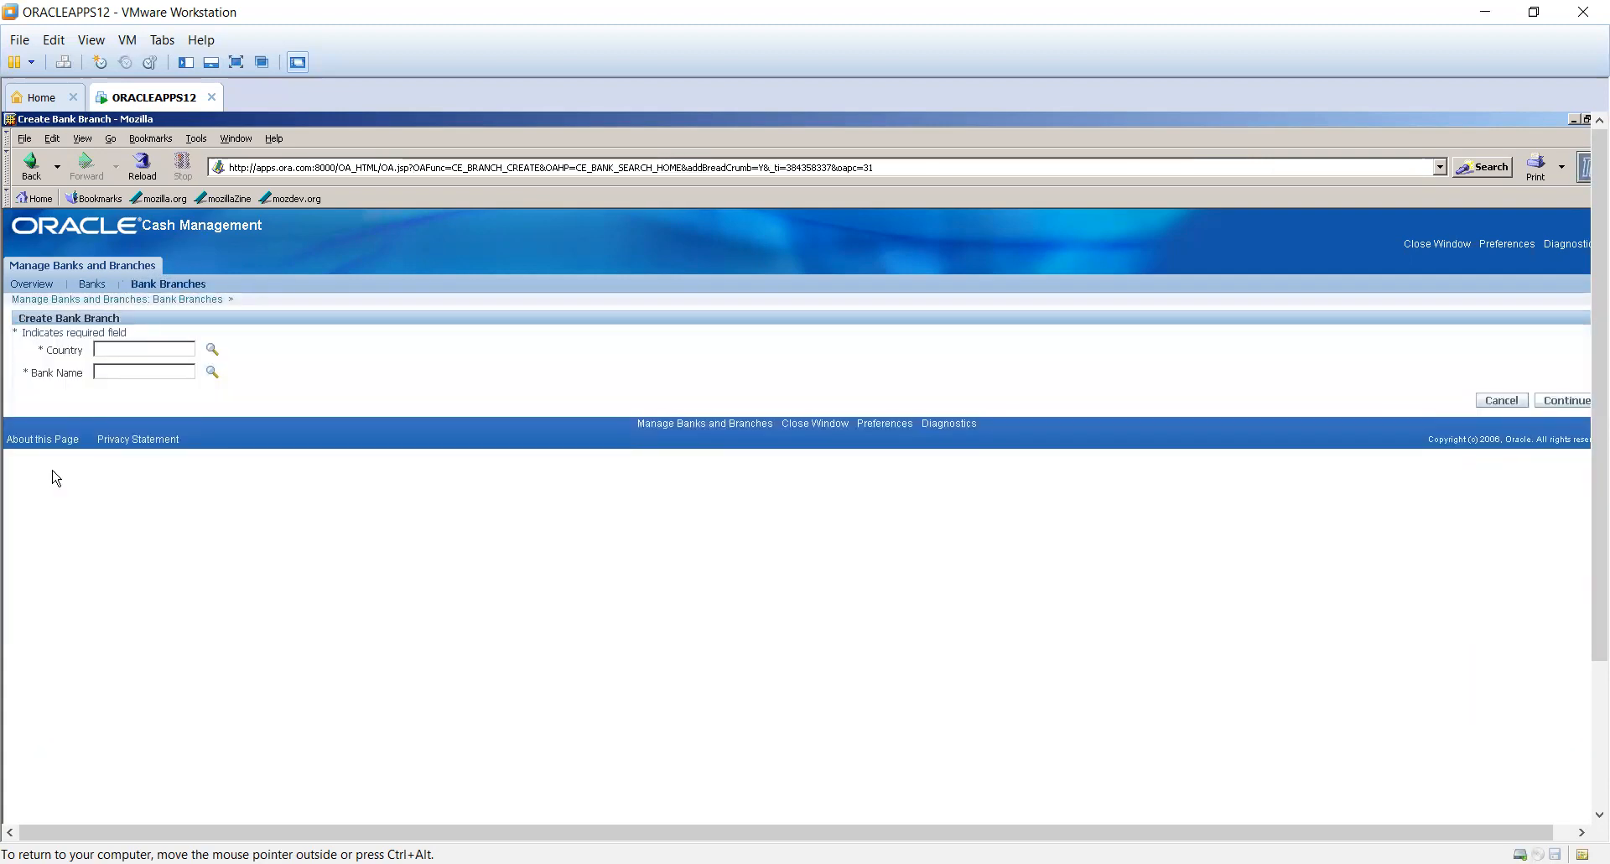
{"action": "left_click", "coordinate": [134, 344]}
{"action": "type", "text": "India"}
{"action": "key", "text": "Tab"}
{"action": "left_click", "coordinate": [134, 372]}
{"action": "type", "text": "ba"}
{"action": "key", "text": "Tab"}
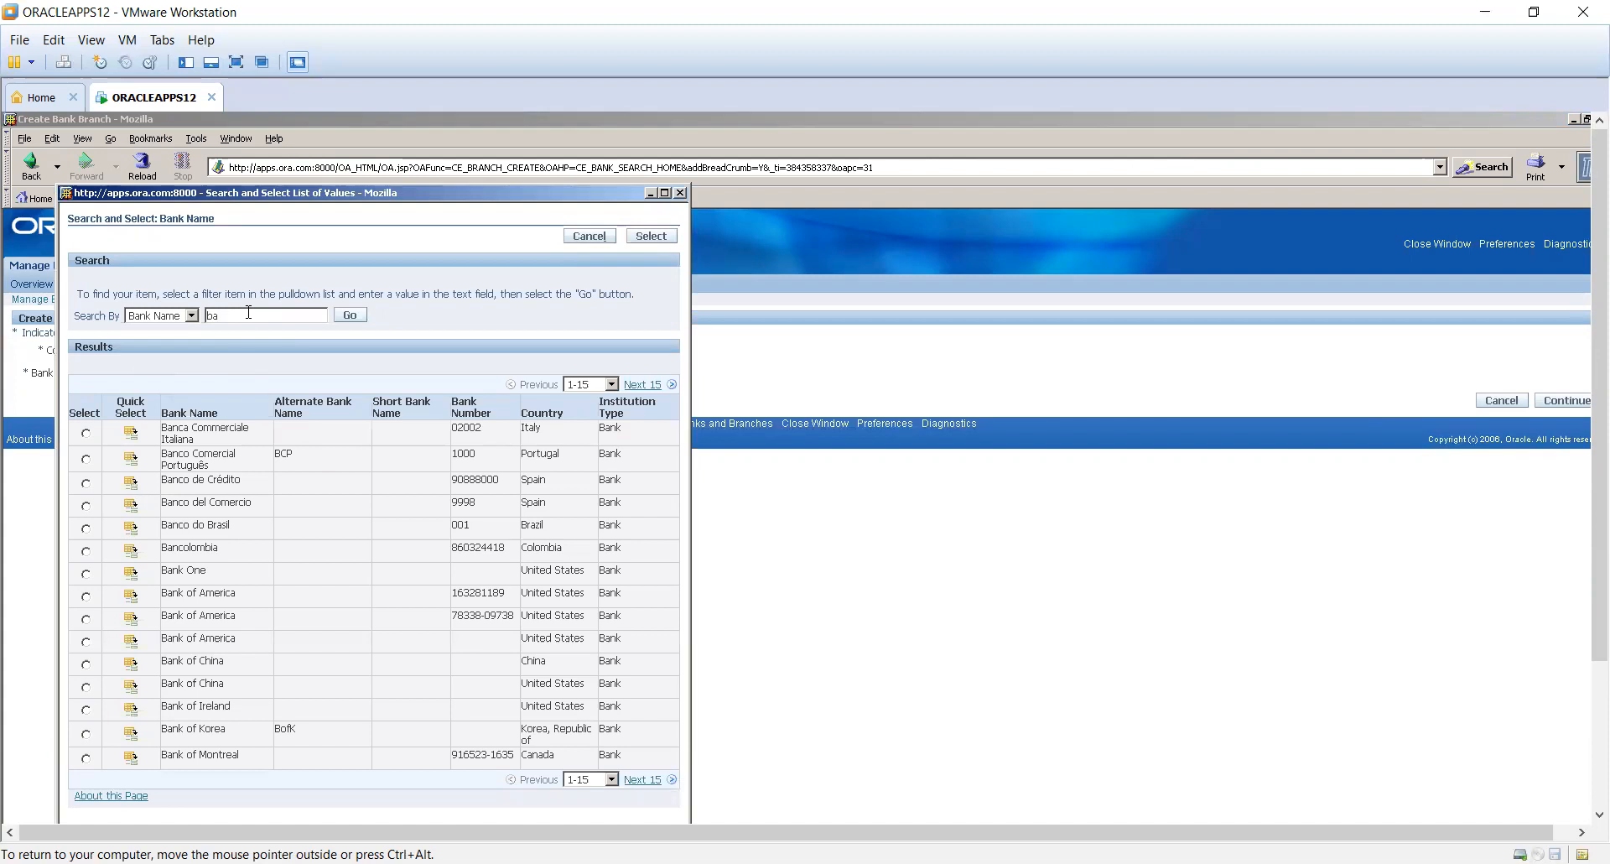
{"action": "key", "text": "Return"}
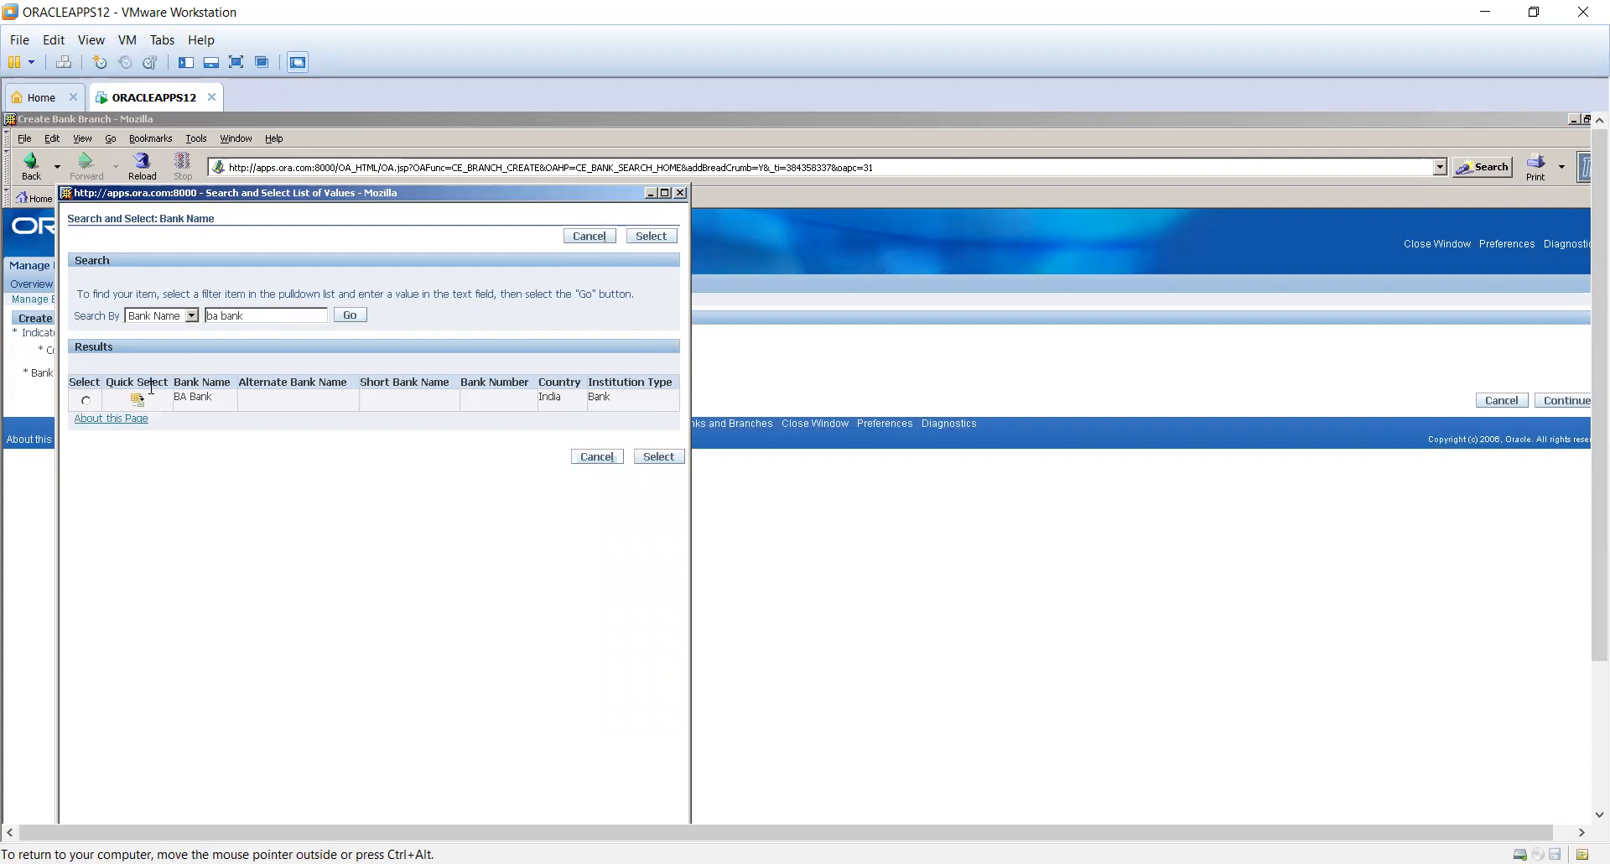
{"action": "left_click", "coordinate": [138, 400]}
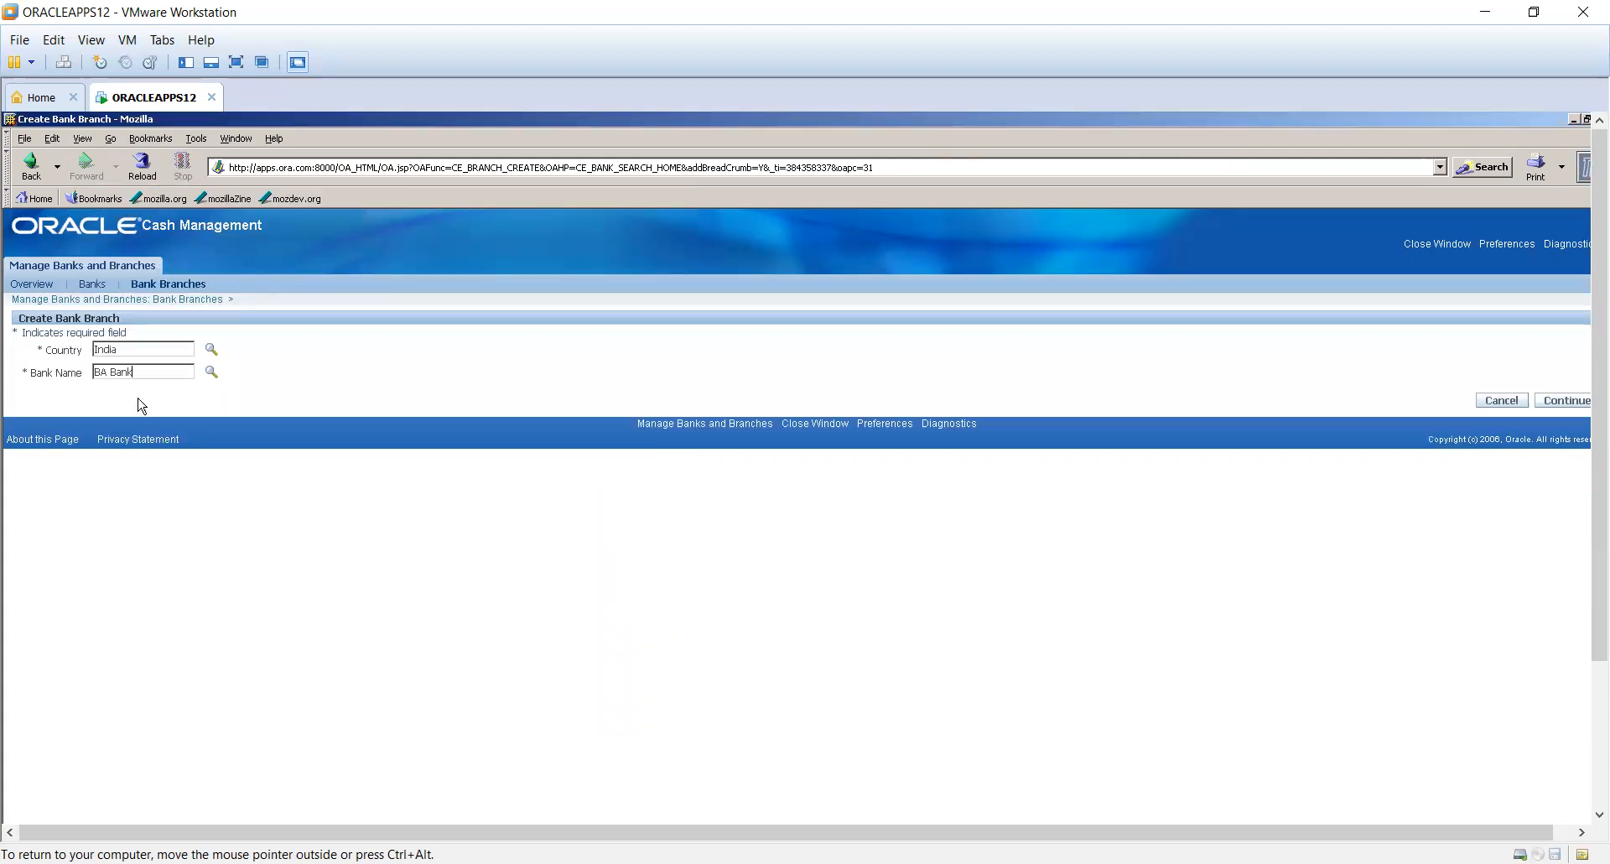
{"action": "left_click", "coordinate": [1566, 401]}
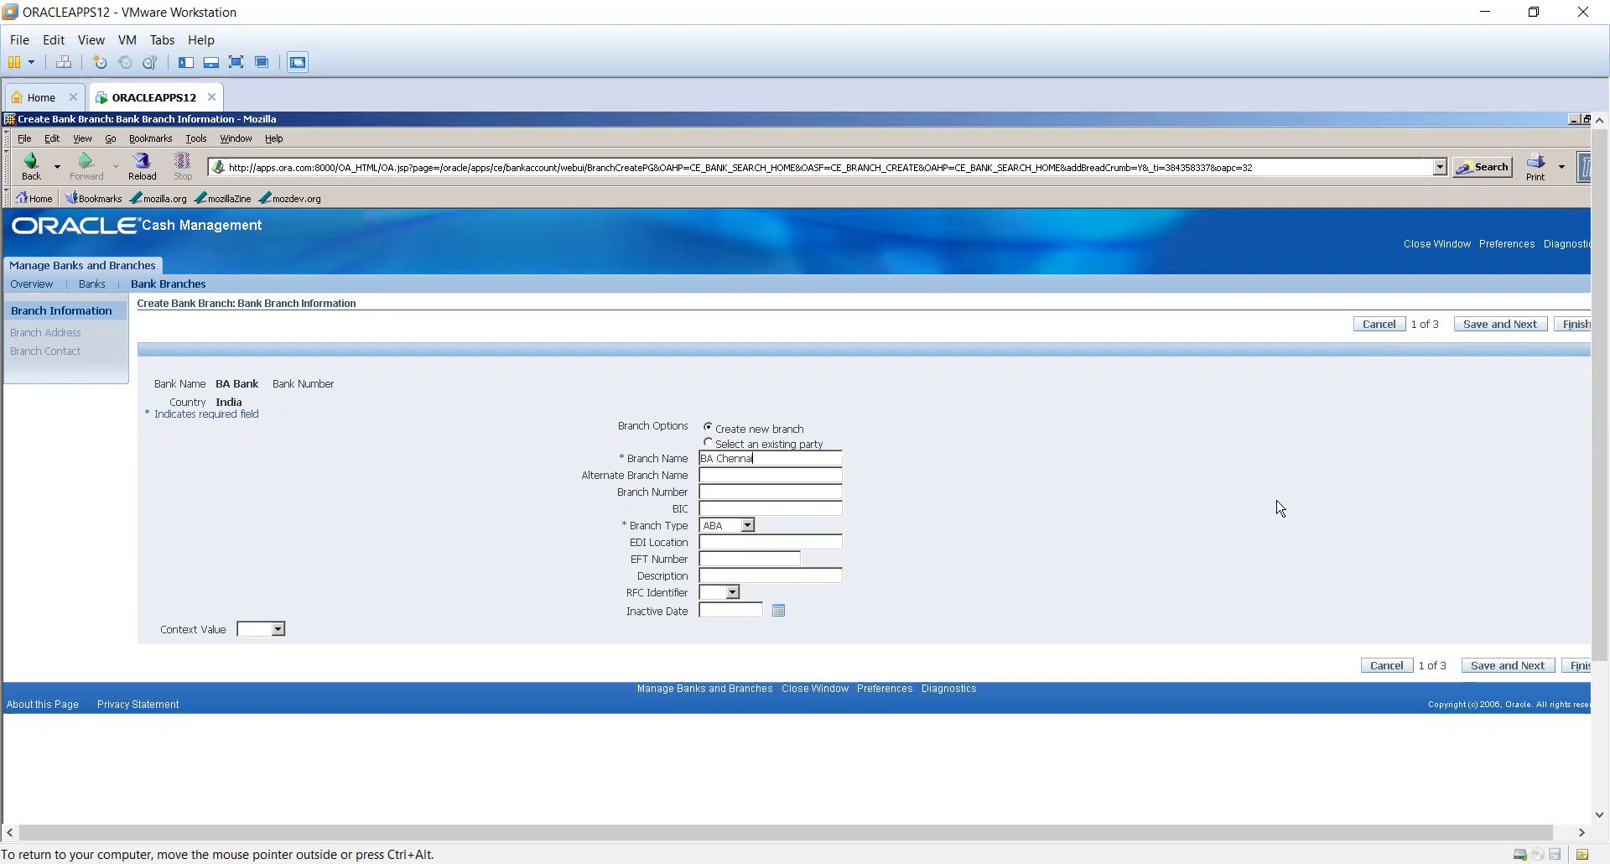
- Save the new branch as BA Chennai and finish creating it without an address or contact
{"action": "left_click", "coordinate": [1516, 325]}
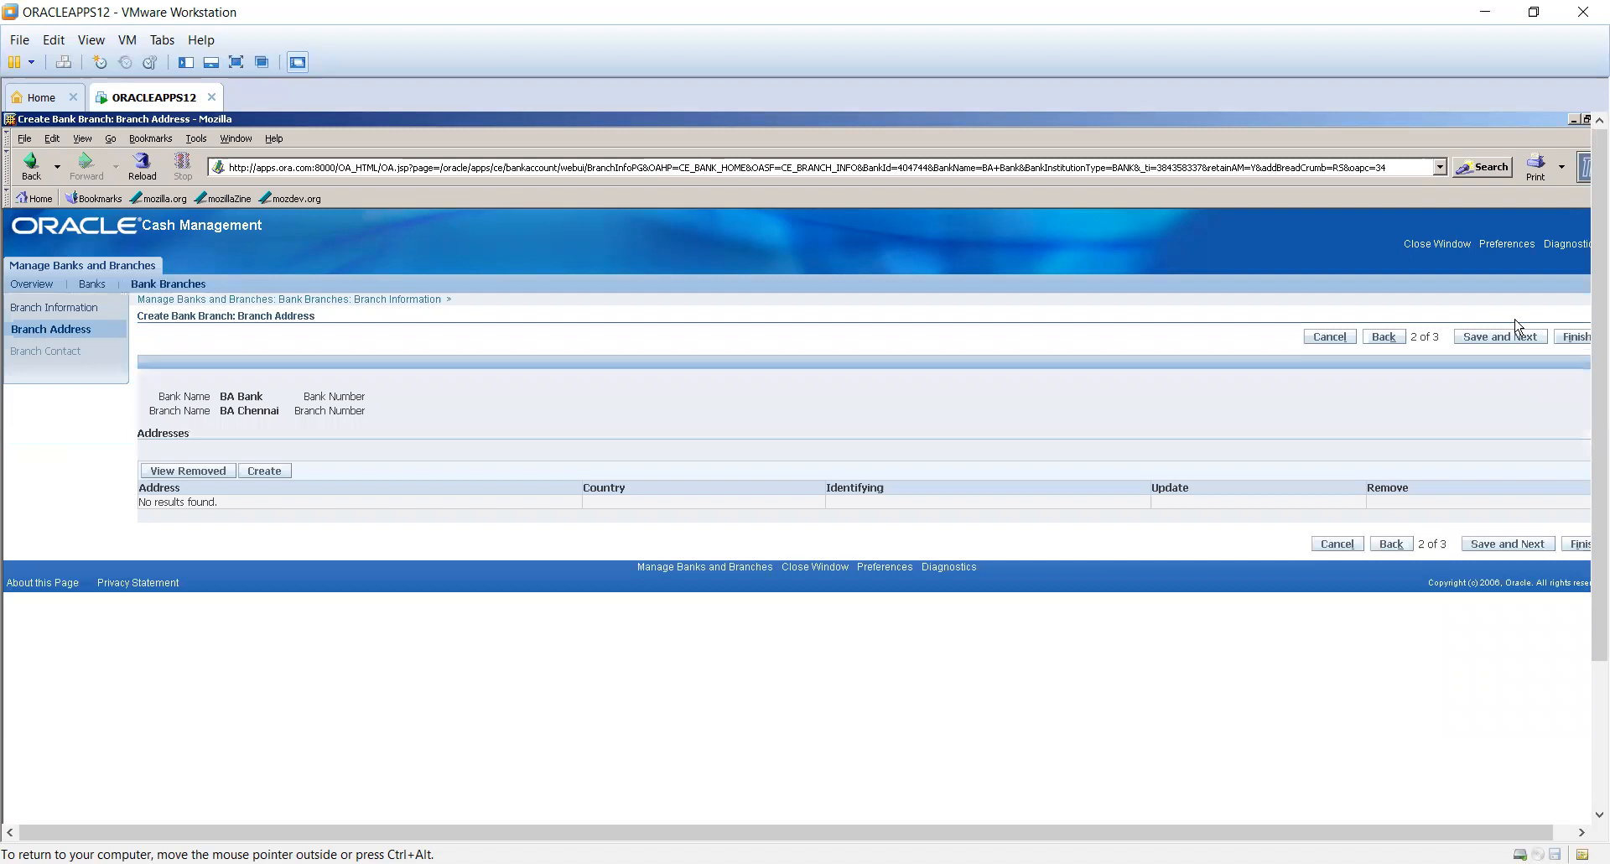
{"action": "left_click", "coordinate": [1517, 337]}
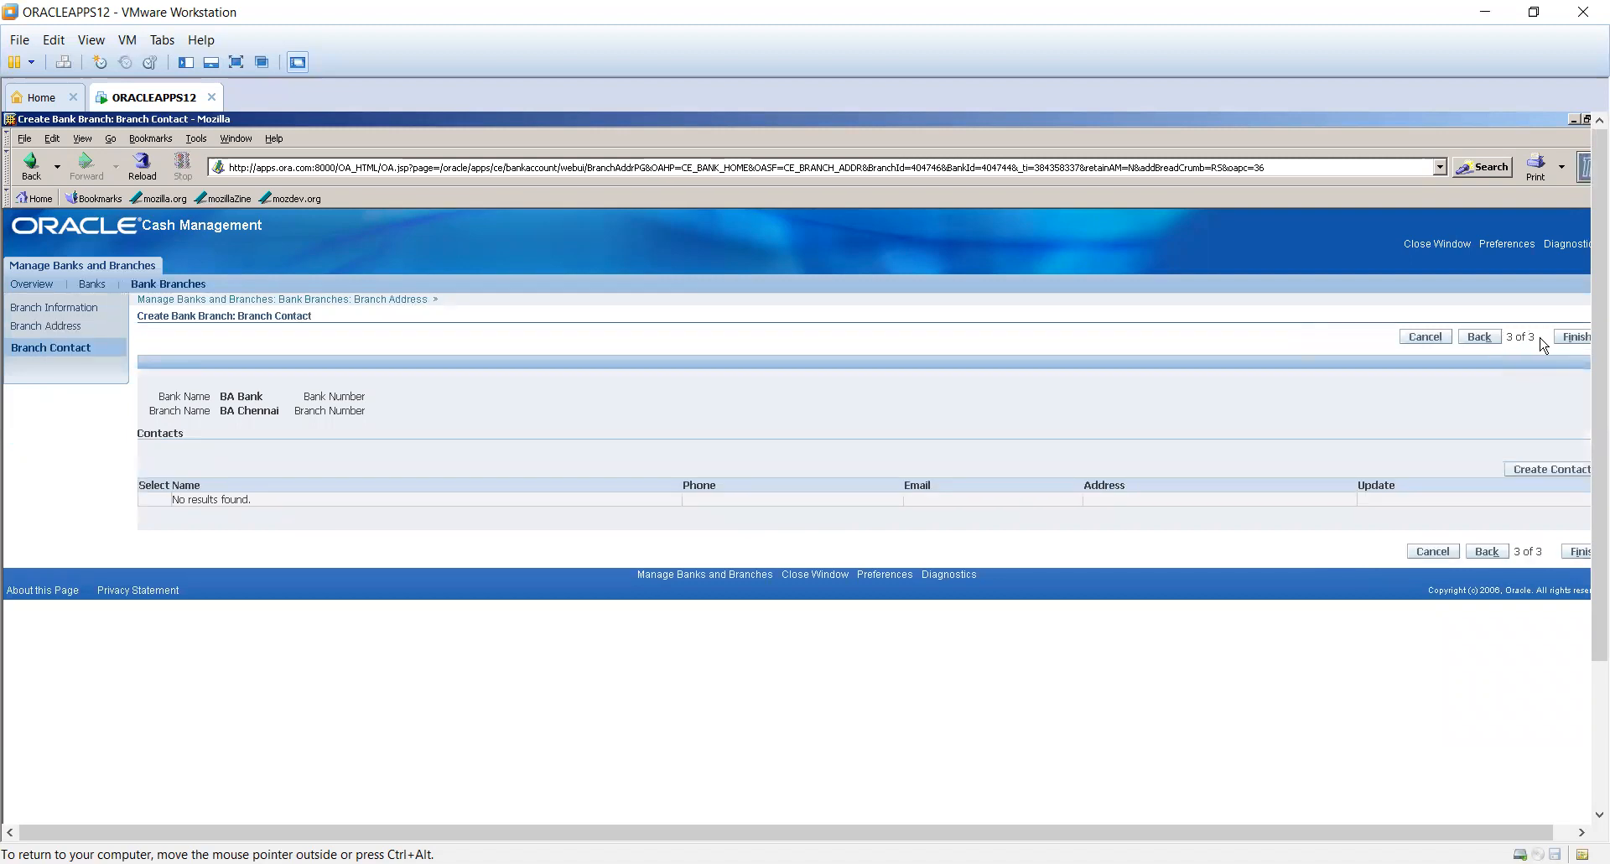
{"action": "left_click", "coordinate": [1576, 336]}
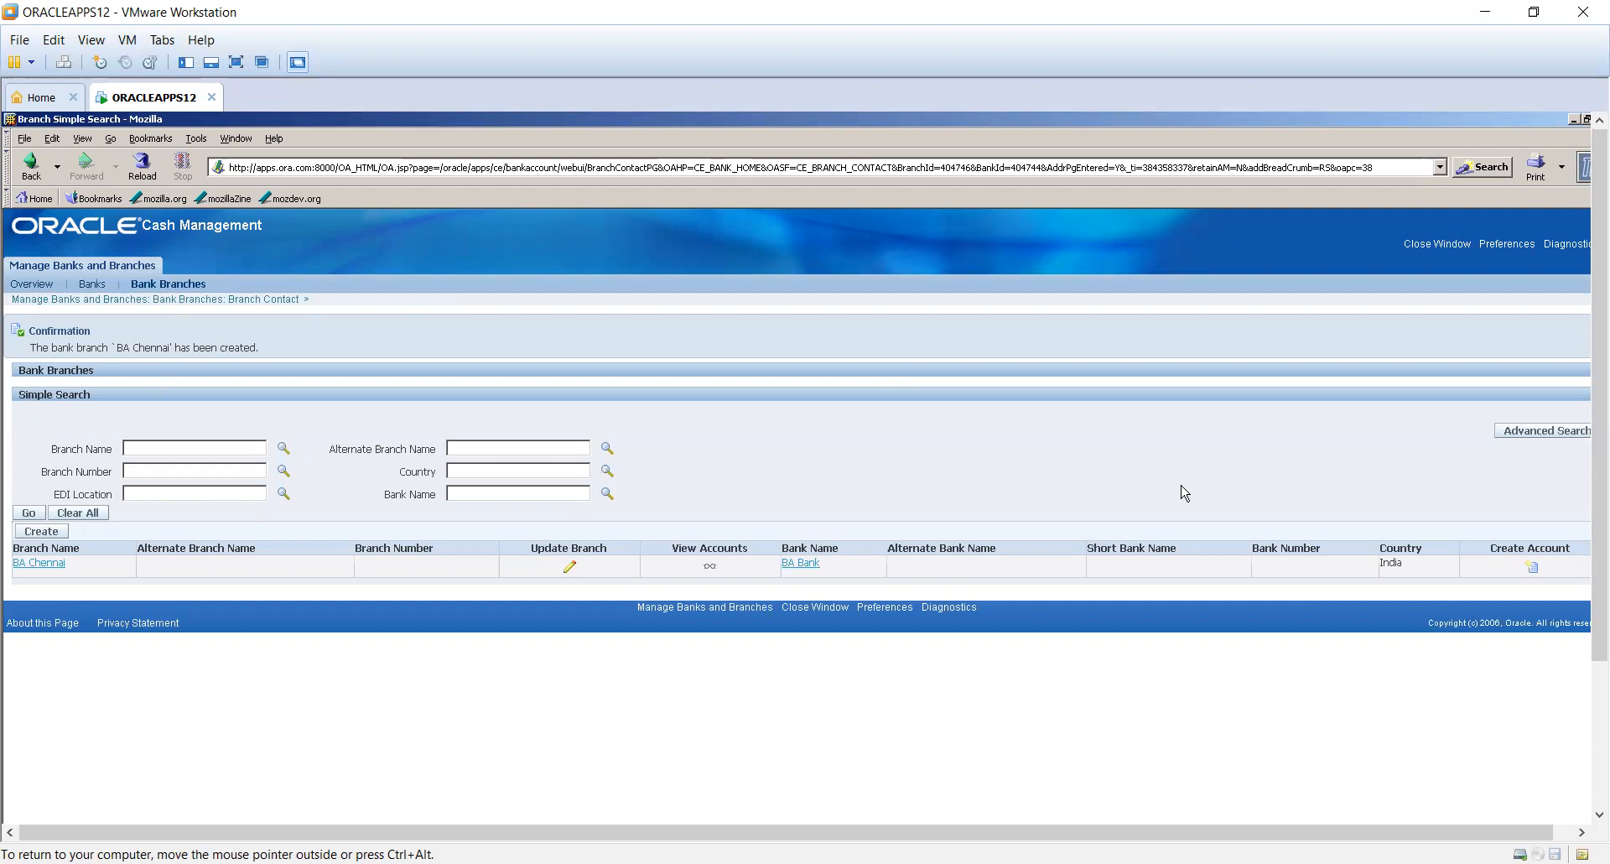
- Start a bank account for the BA Chennai branch, choose its owner, and set the account uses, including Payroll and Receivables
{"action": "left_click", "coordinate": [1532, 574]}
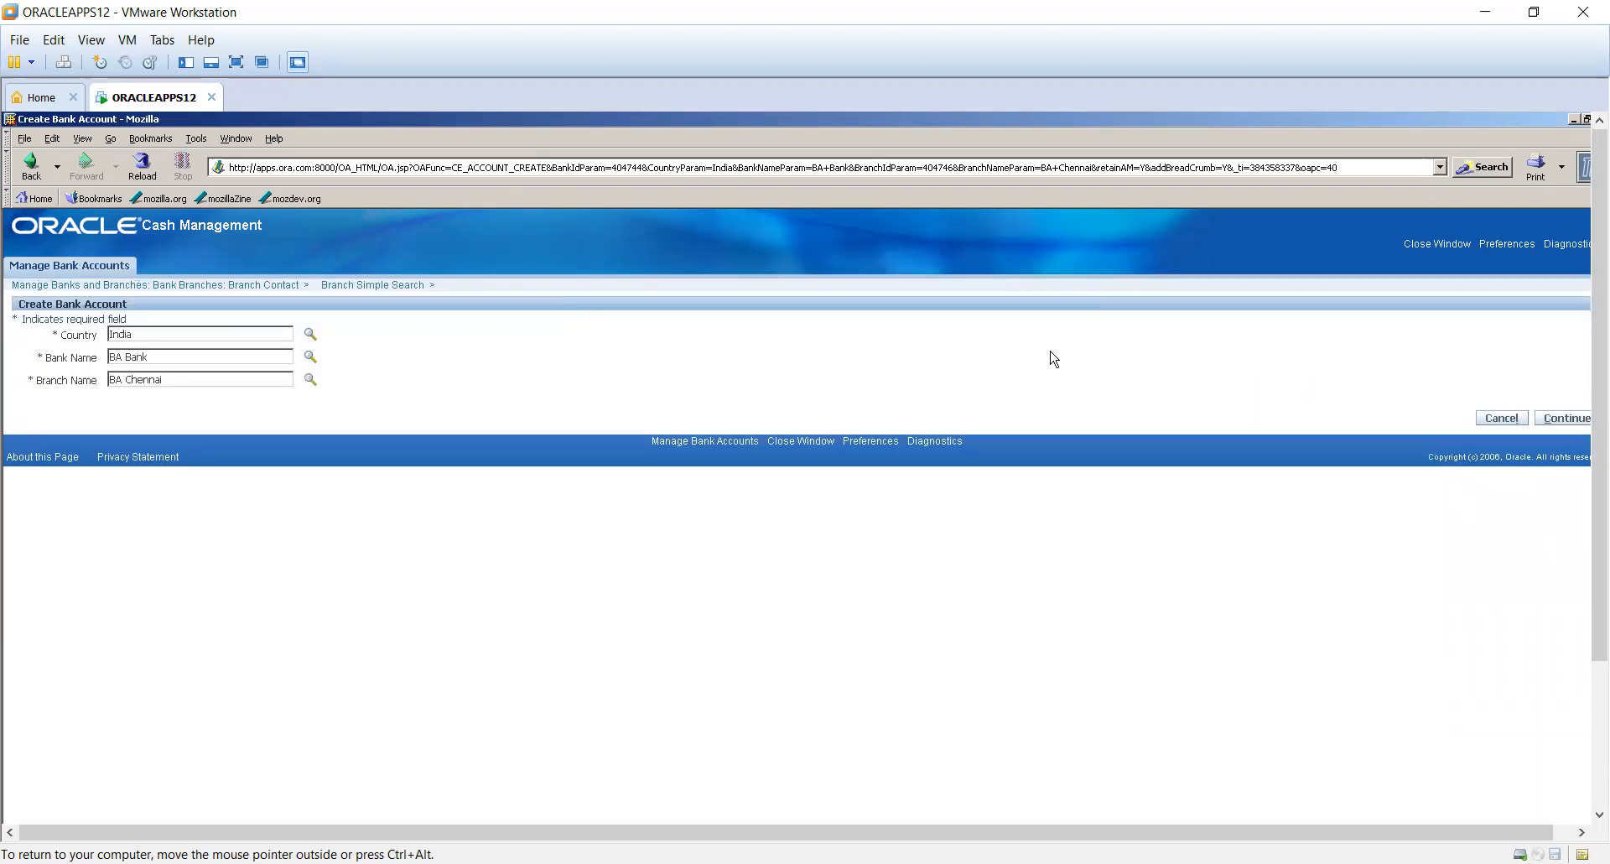
{"action": "left_click", "coordinate": [1568, 418]}
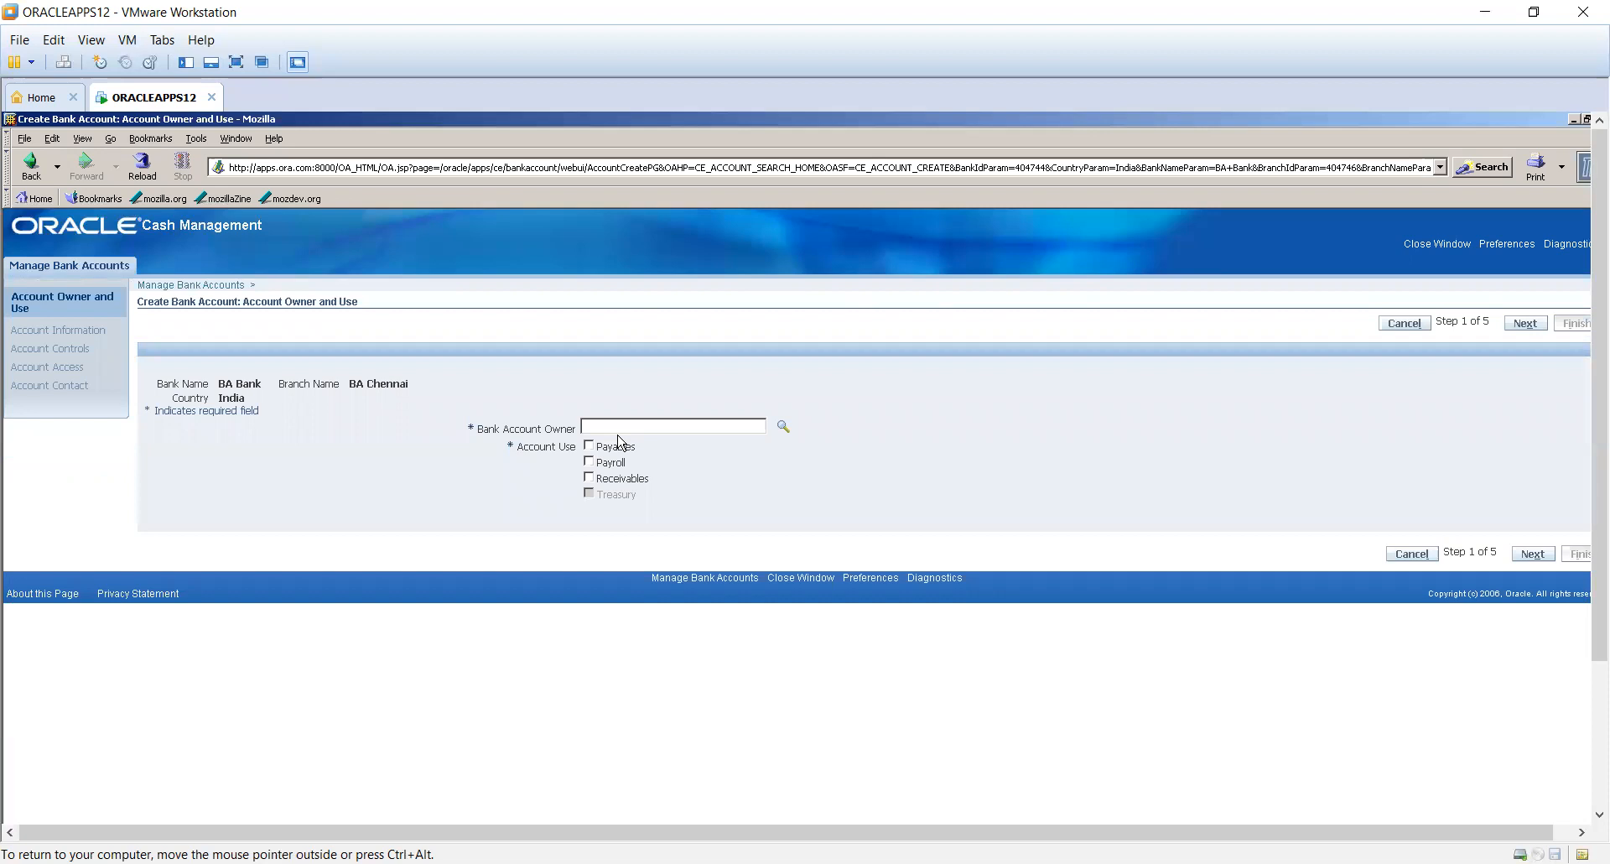
{"action": "left_click", "coordinate": [785, 426]}
{"action": "left_click", "coordinate": [359, 392]}
{"action": "left_click", "coordinate": [226, 500]}
{"action": "left_click", "coordinate": [589, 479]}
{"action": "left_click", "coordinate": [590, 461]}
{"action": "left_click", "coordinate": [1529, 329]}
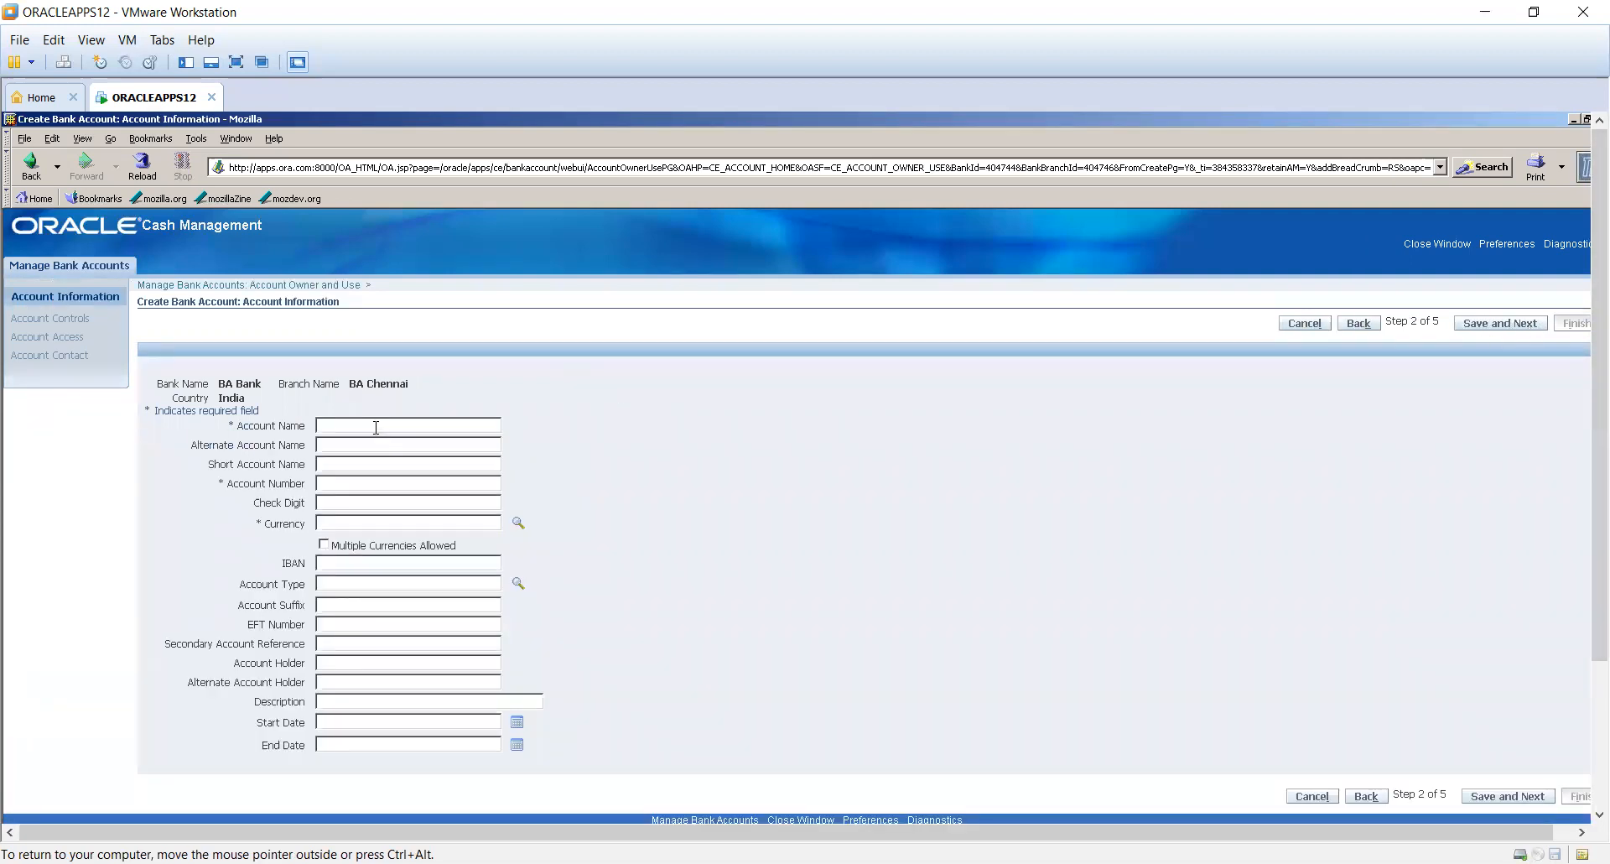
- Save the account information with the name BA Account, an account number and currency INR, without allowing multiple currencies
{"action": "type", "text": "BA"}
{"action": "key", "text": "Tab"}
{"action": "left_click", "coordinate": [325, 547]}
{"action": "left_click", "coordinate": [1497, 323]}
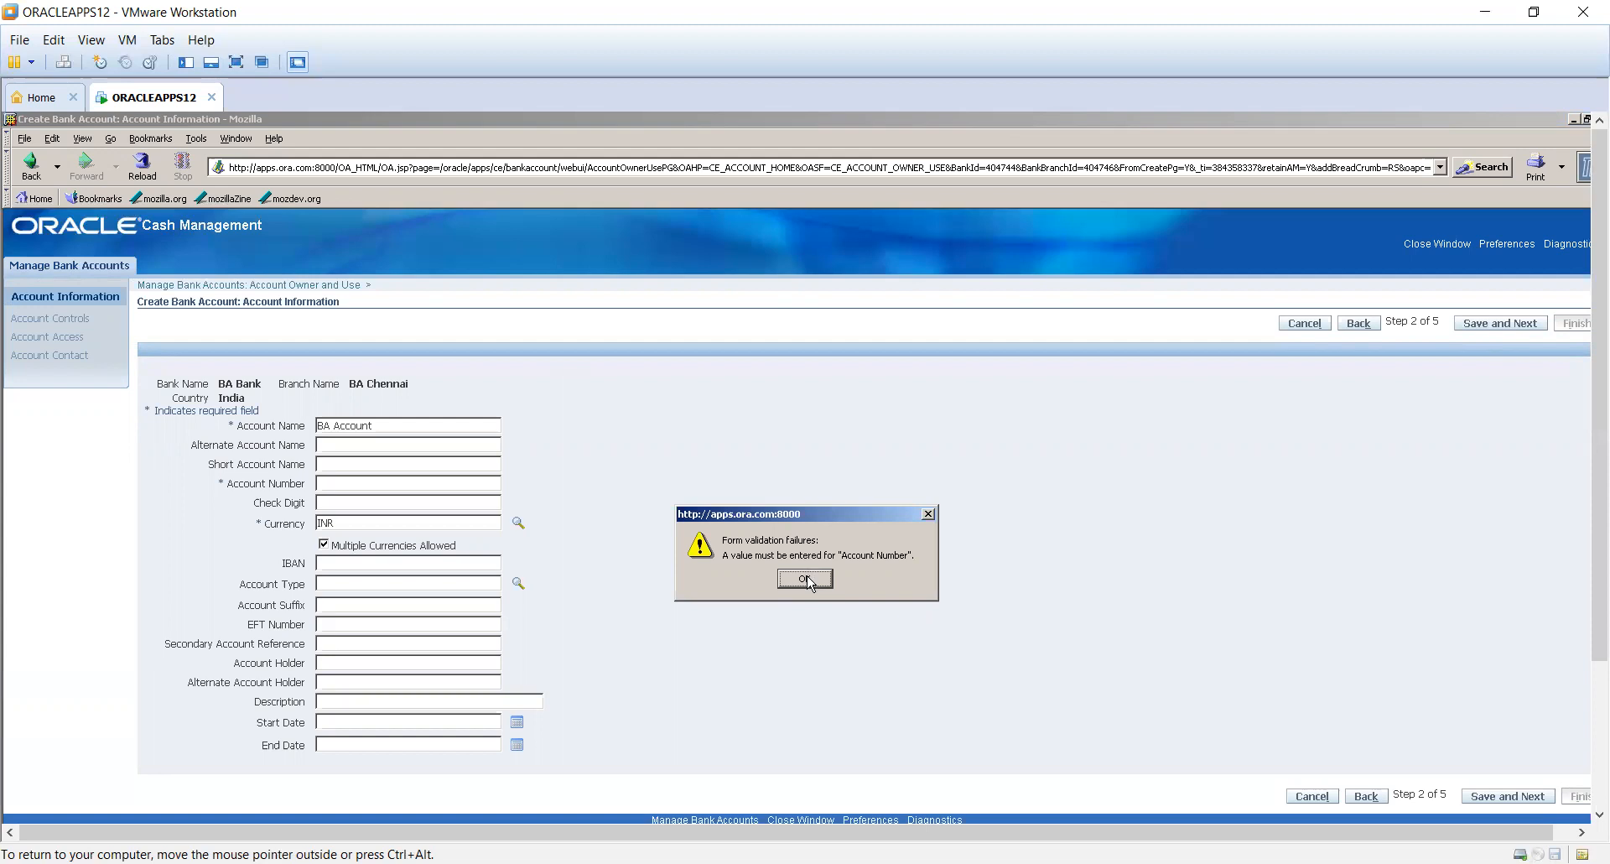
{"action": "left_click", "coordinate": [805, 578]}
{"action": "left_click", "coordinate": [406, 486]}
{"action": "type", "text": "10009000"}
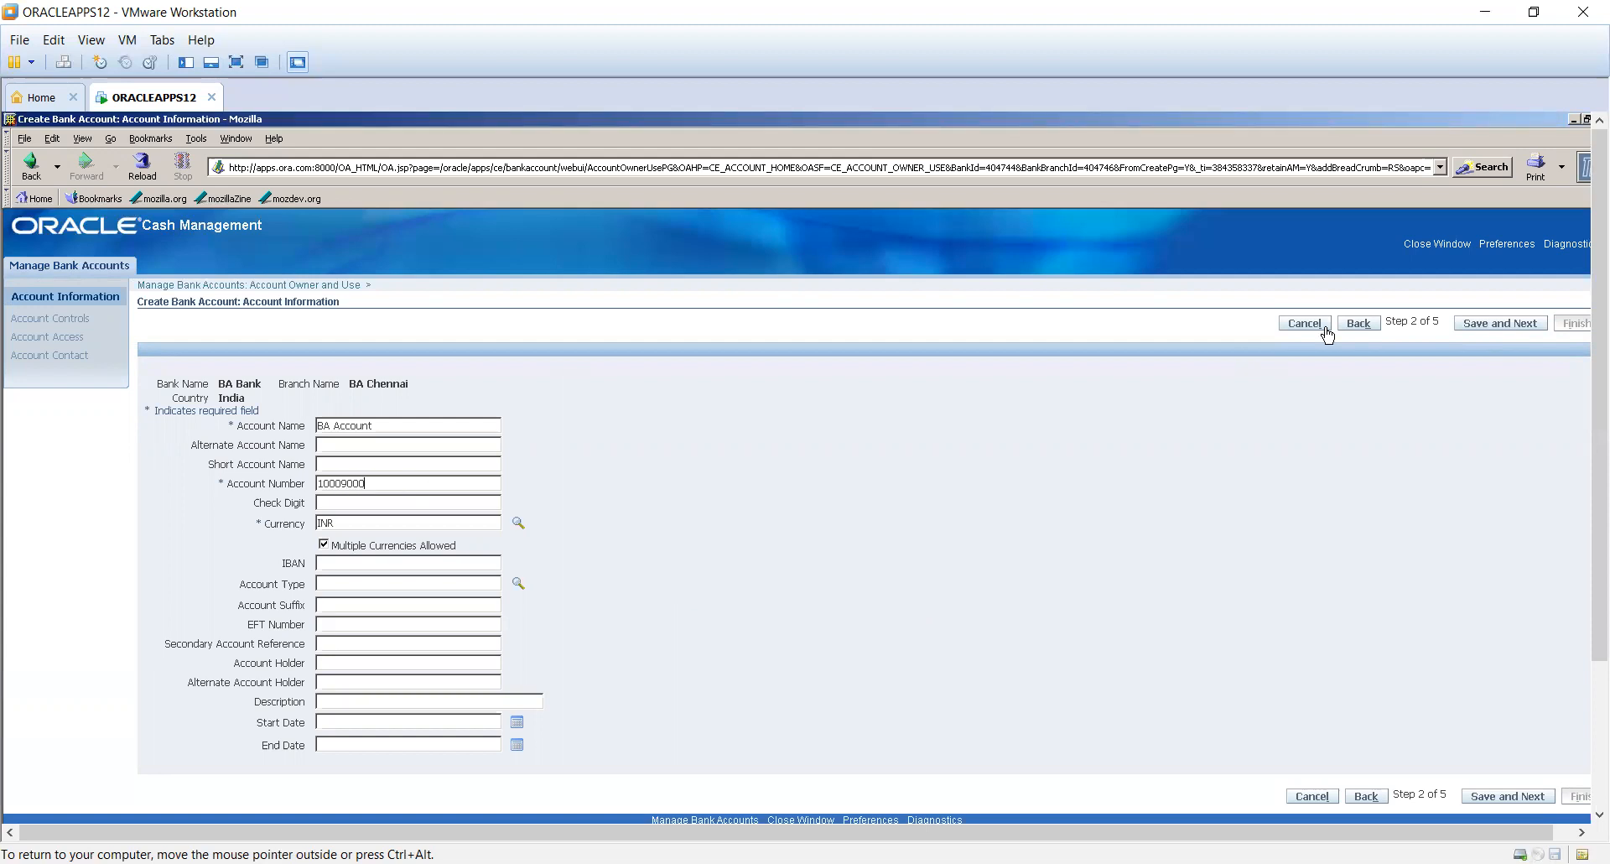
{"action": "left_click", "coordinate": [1490, 325]}
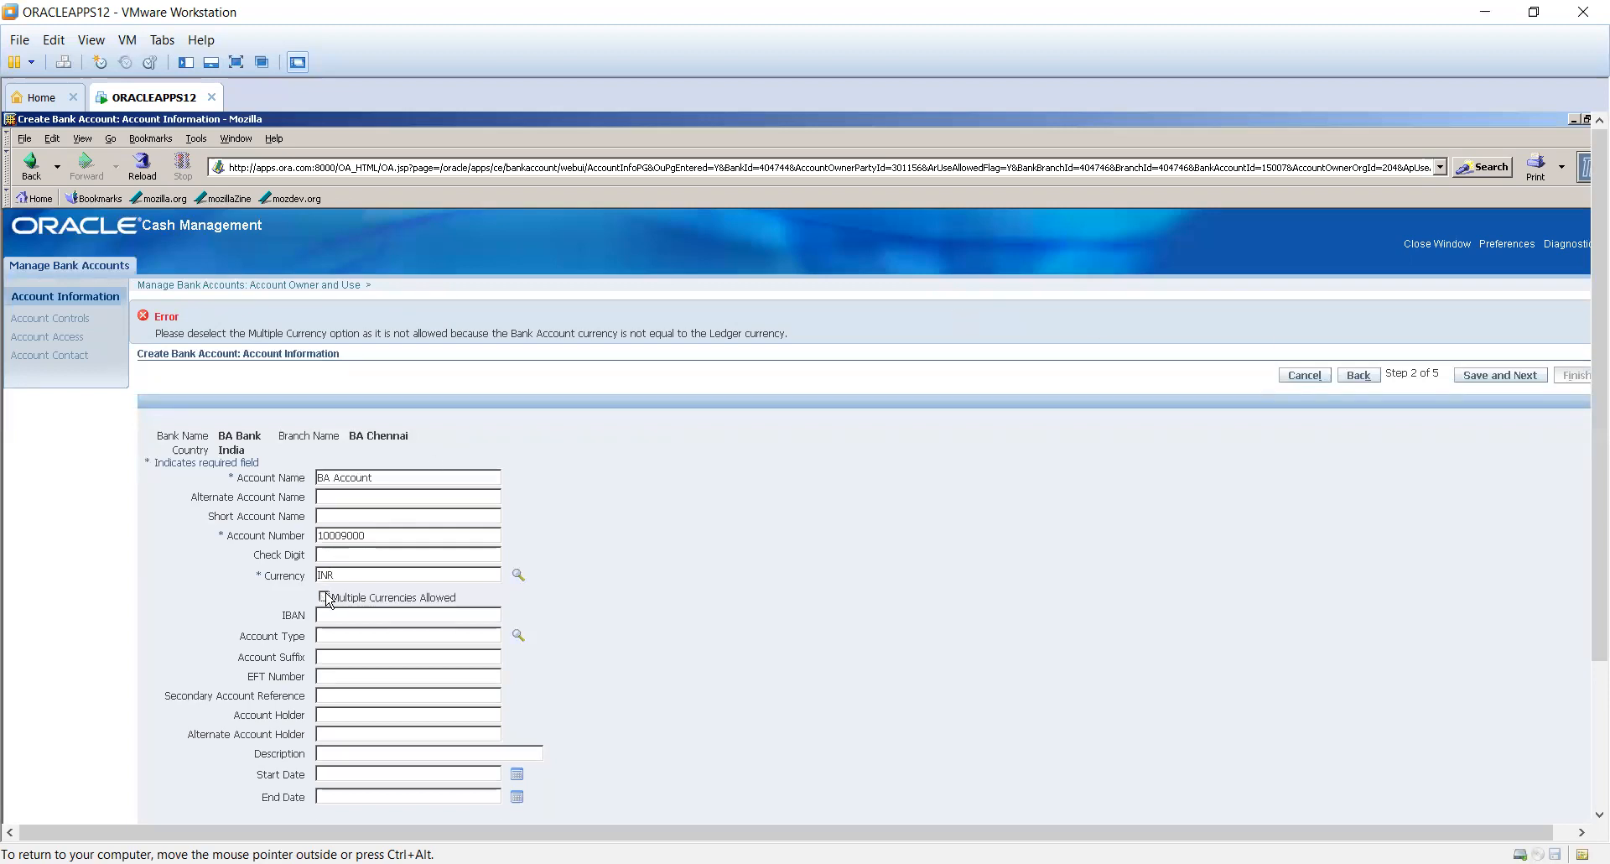
{"action": "left_click", "coordinate": [1518, 379]}
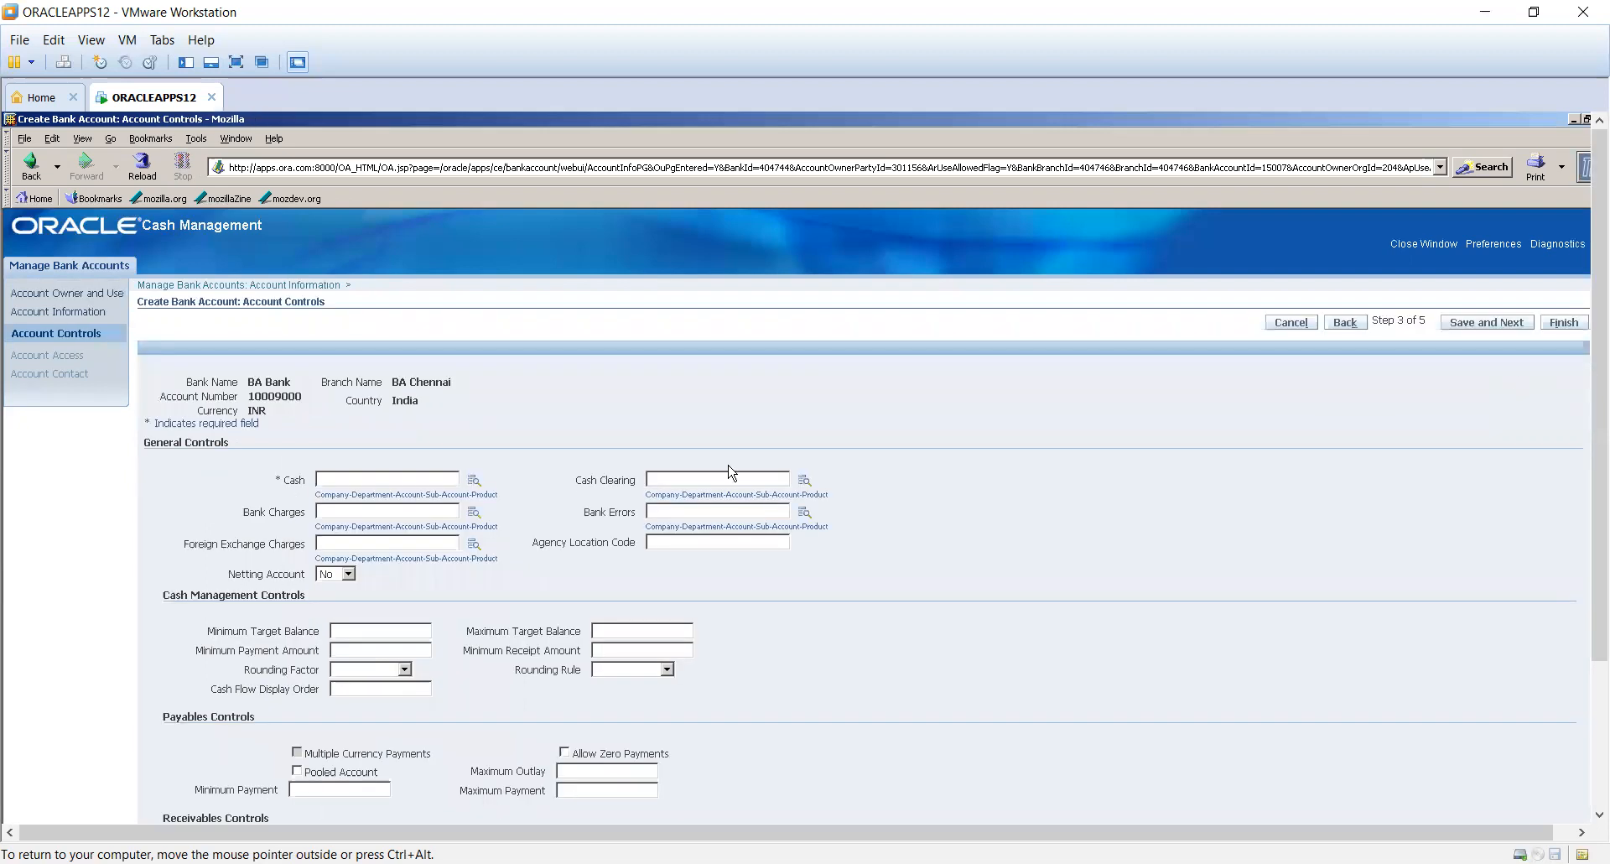
{"action": "left_click", "coordinate": [474, 483]}
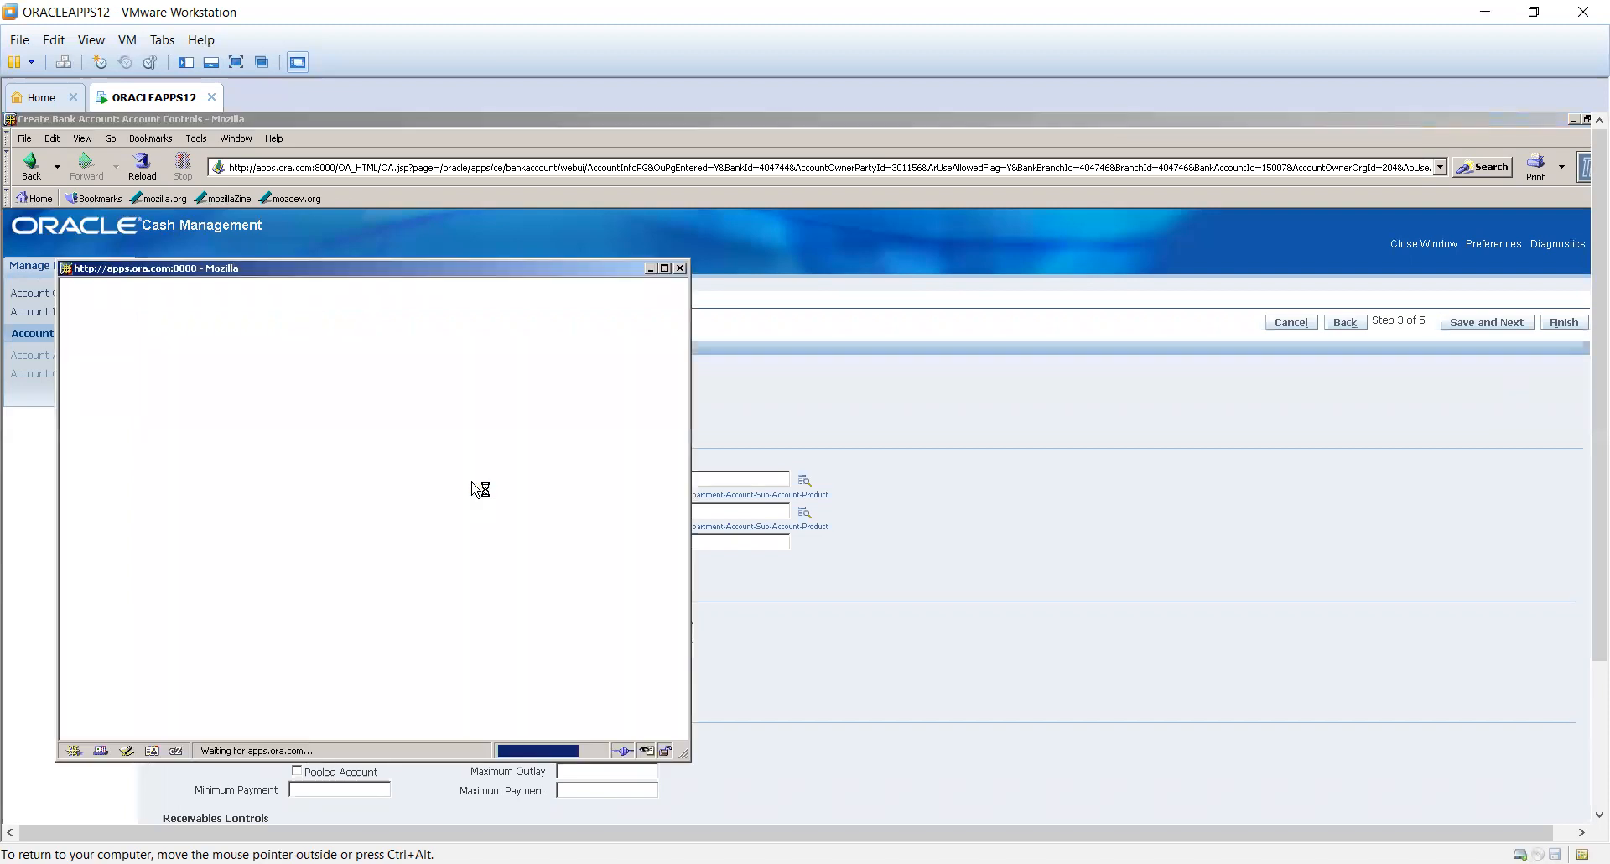
{"action": "left_click", "coordinate": [166, 399]}
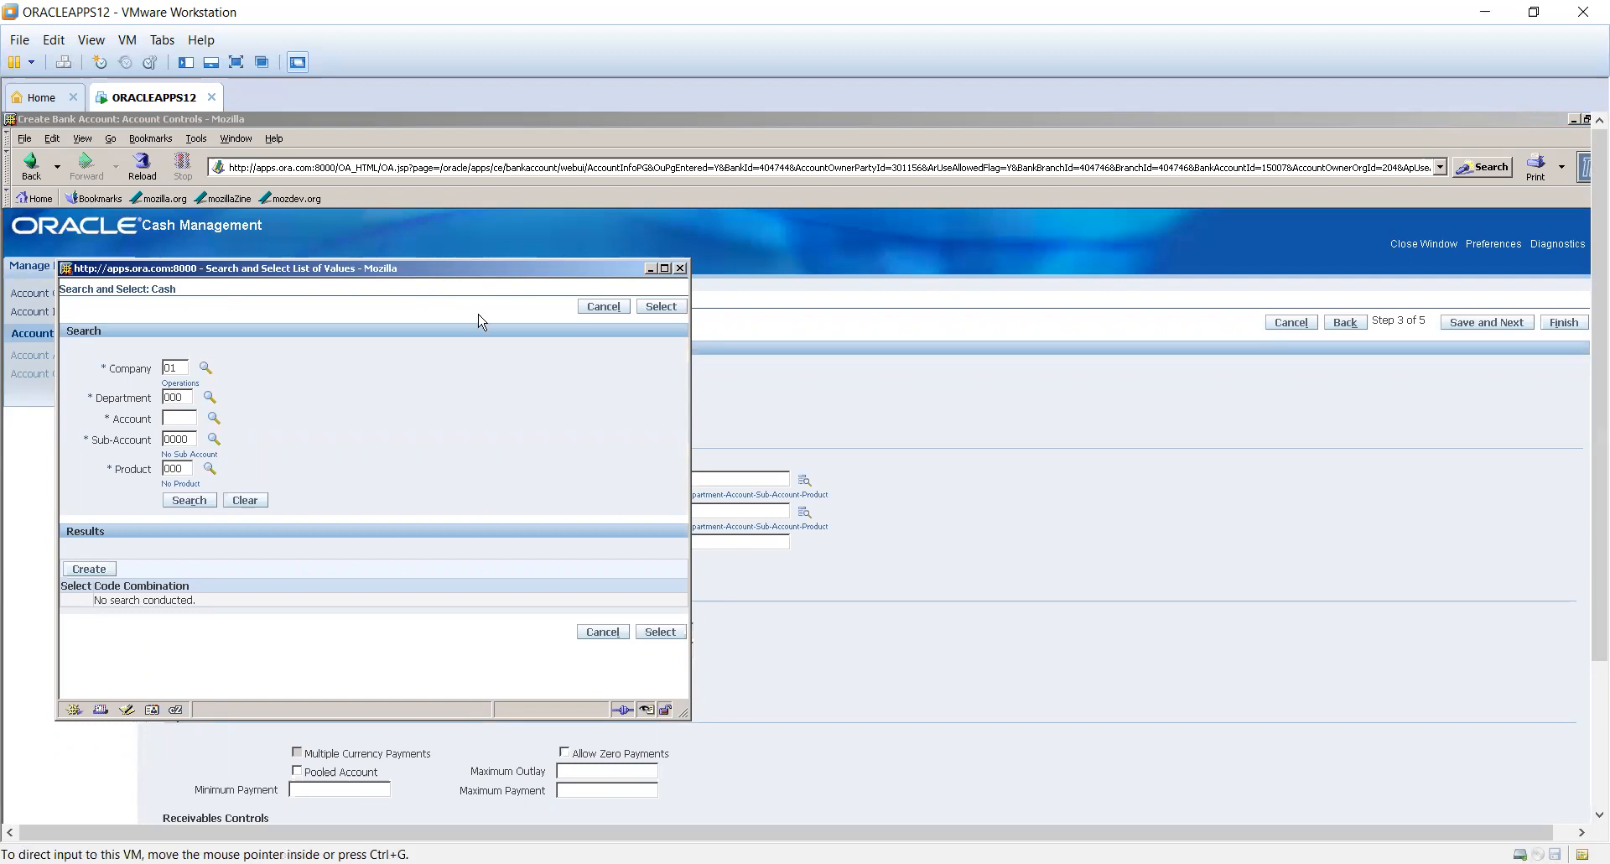
{"action": "key", "text": "Tab"}
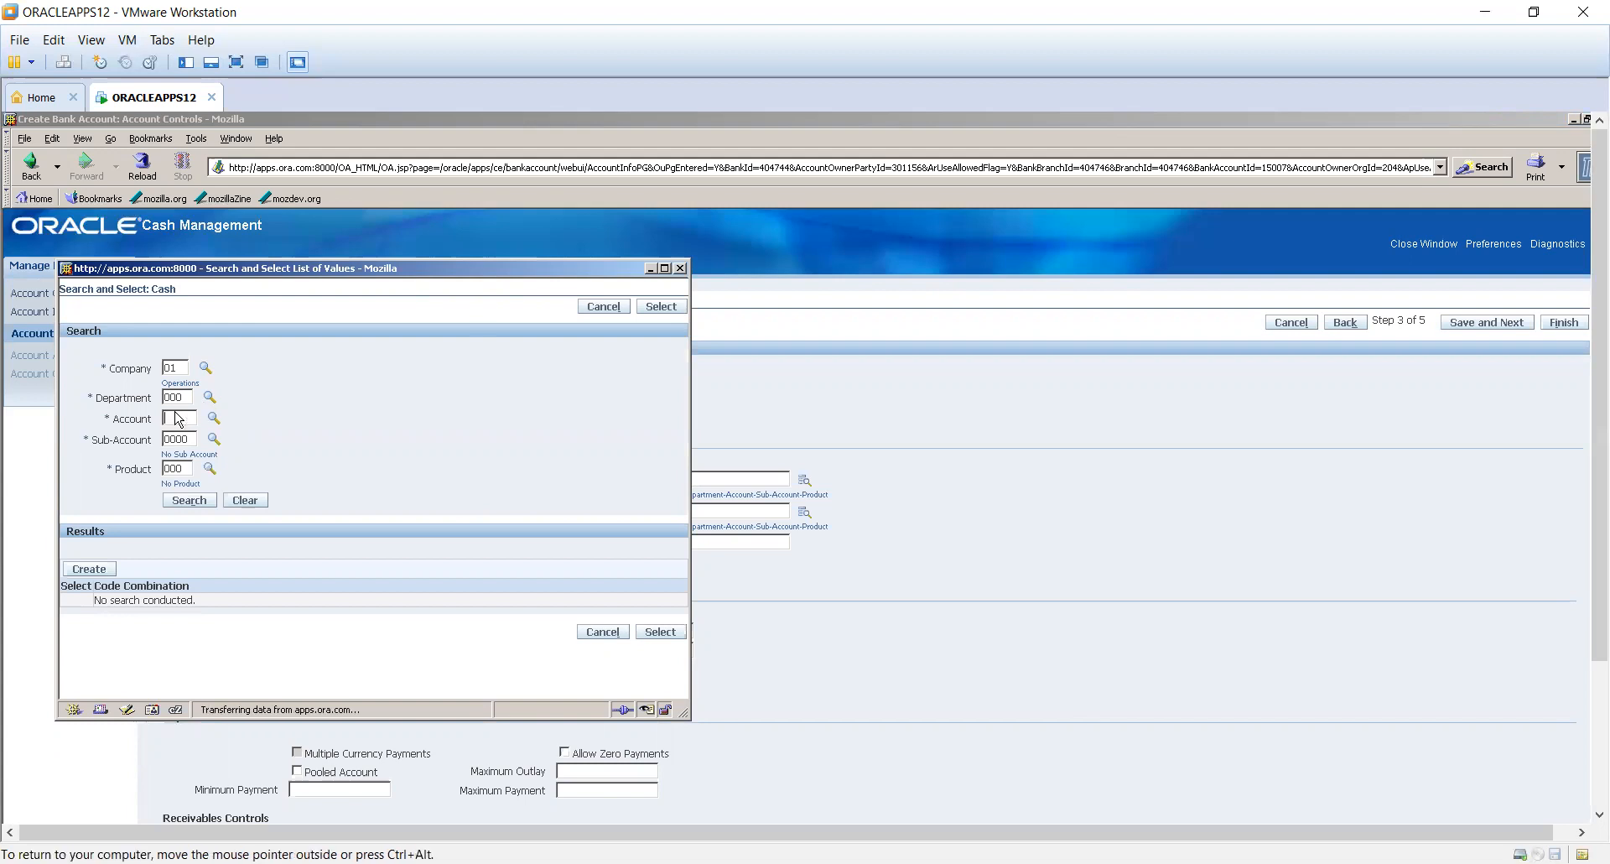
{"action": "key", "text": "2"}
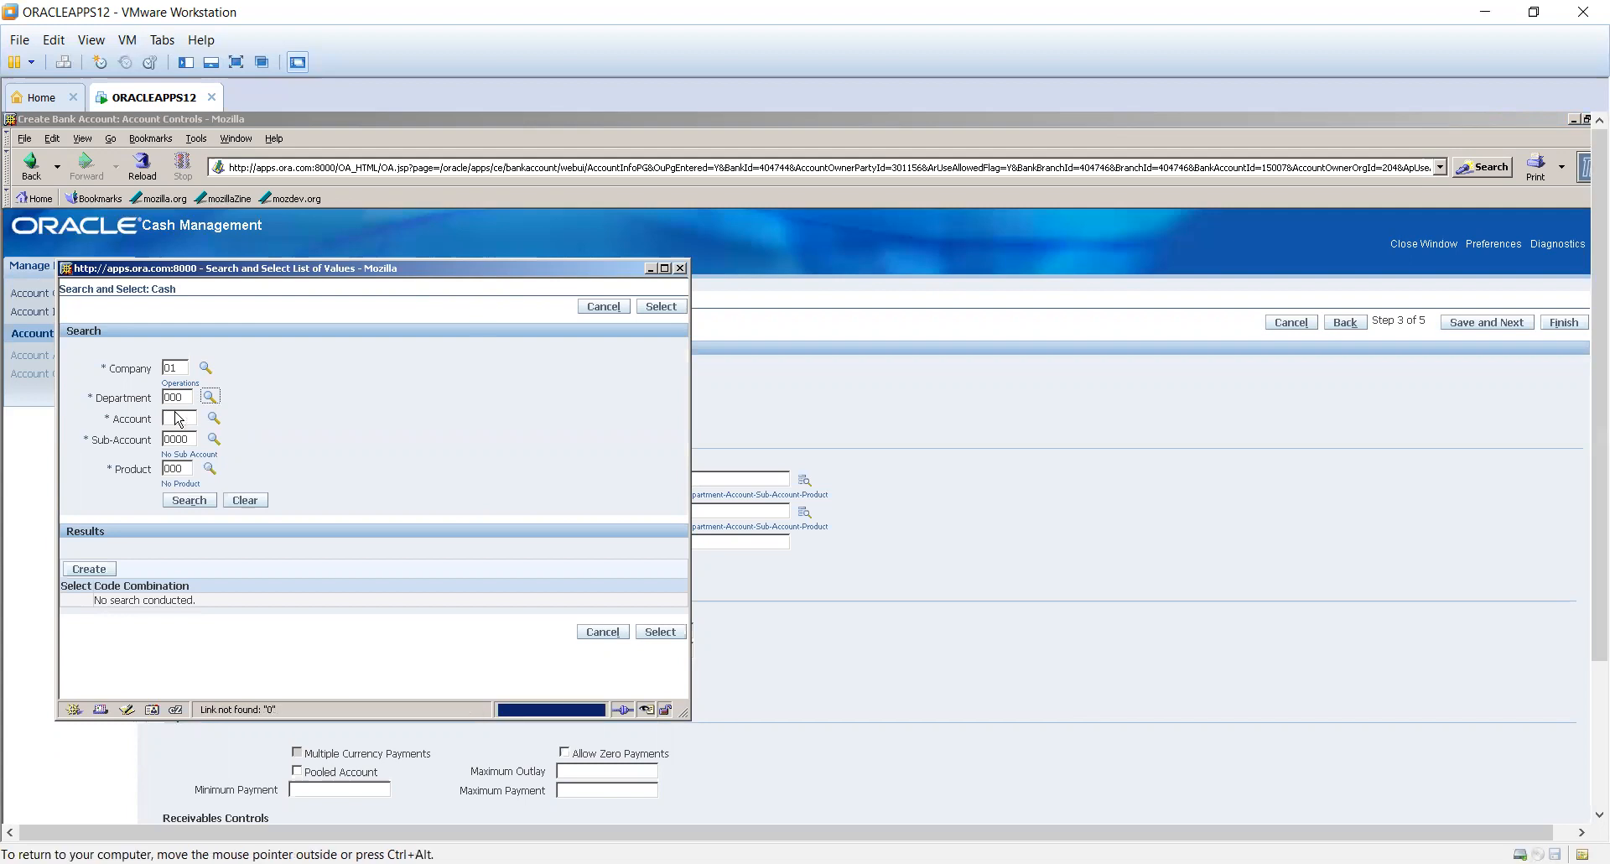
{"action": "left_click", "coordinate": [184, 419]}
{"action": "type", "text": "1210"}
{"action": "key", "text": "Tab"}
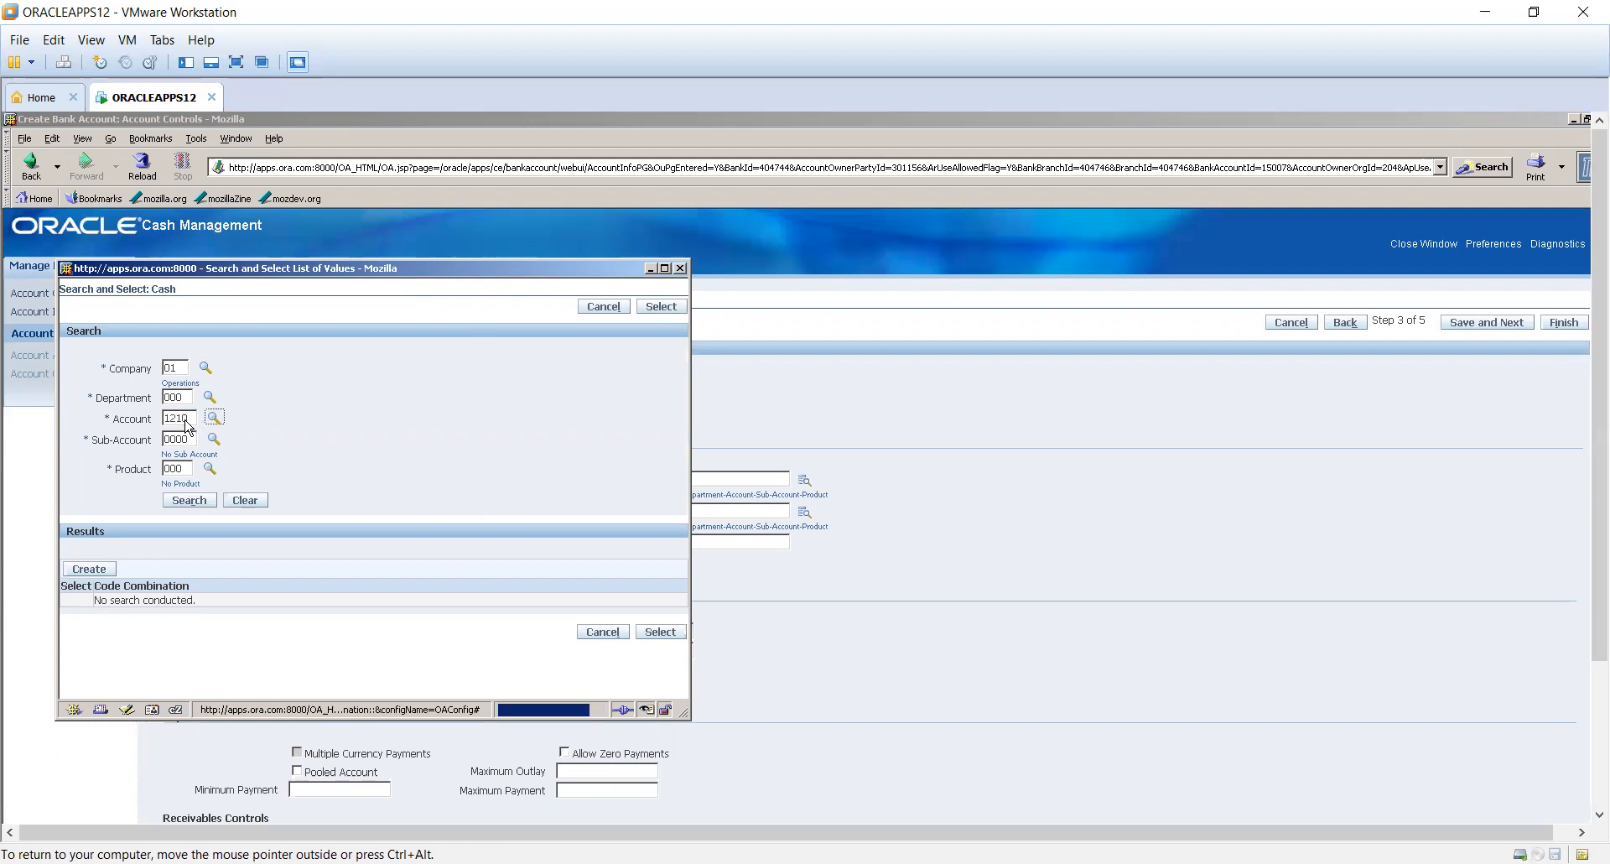
{"action": "left_click", "coordinate": [90, 571]}
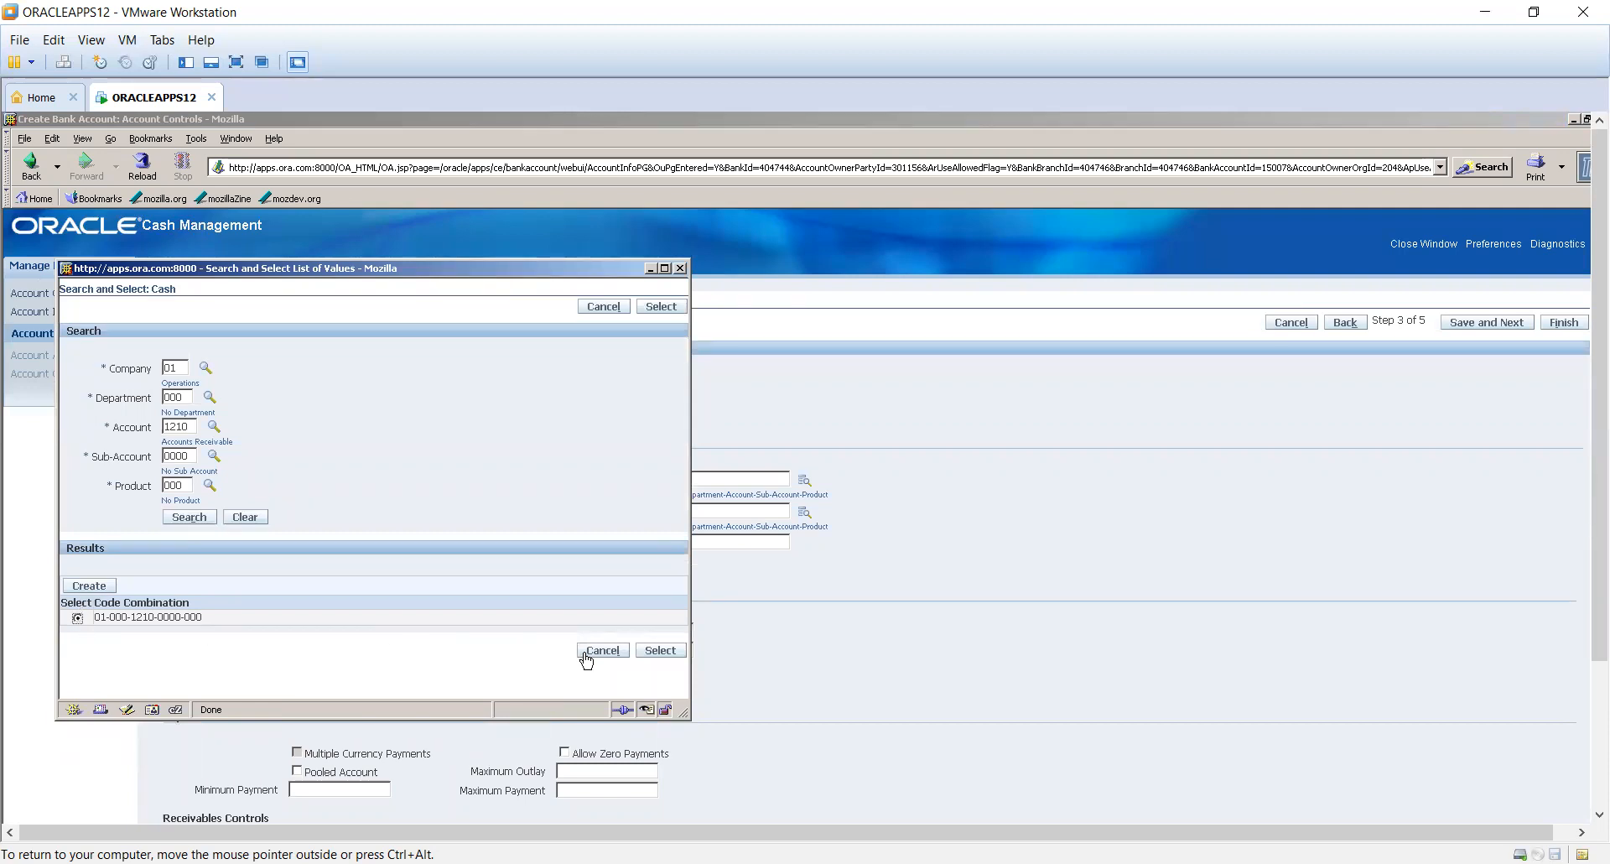
{"action": "left_click", "coordinate": [661, 650]}
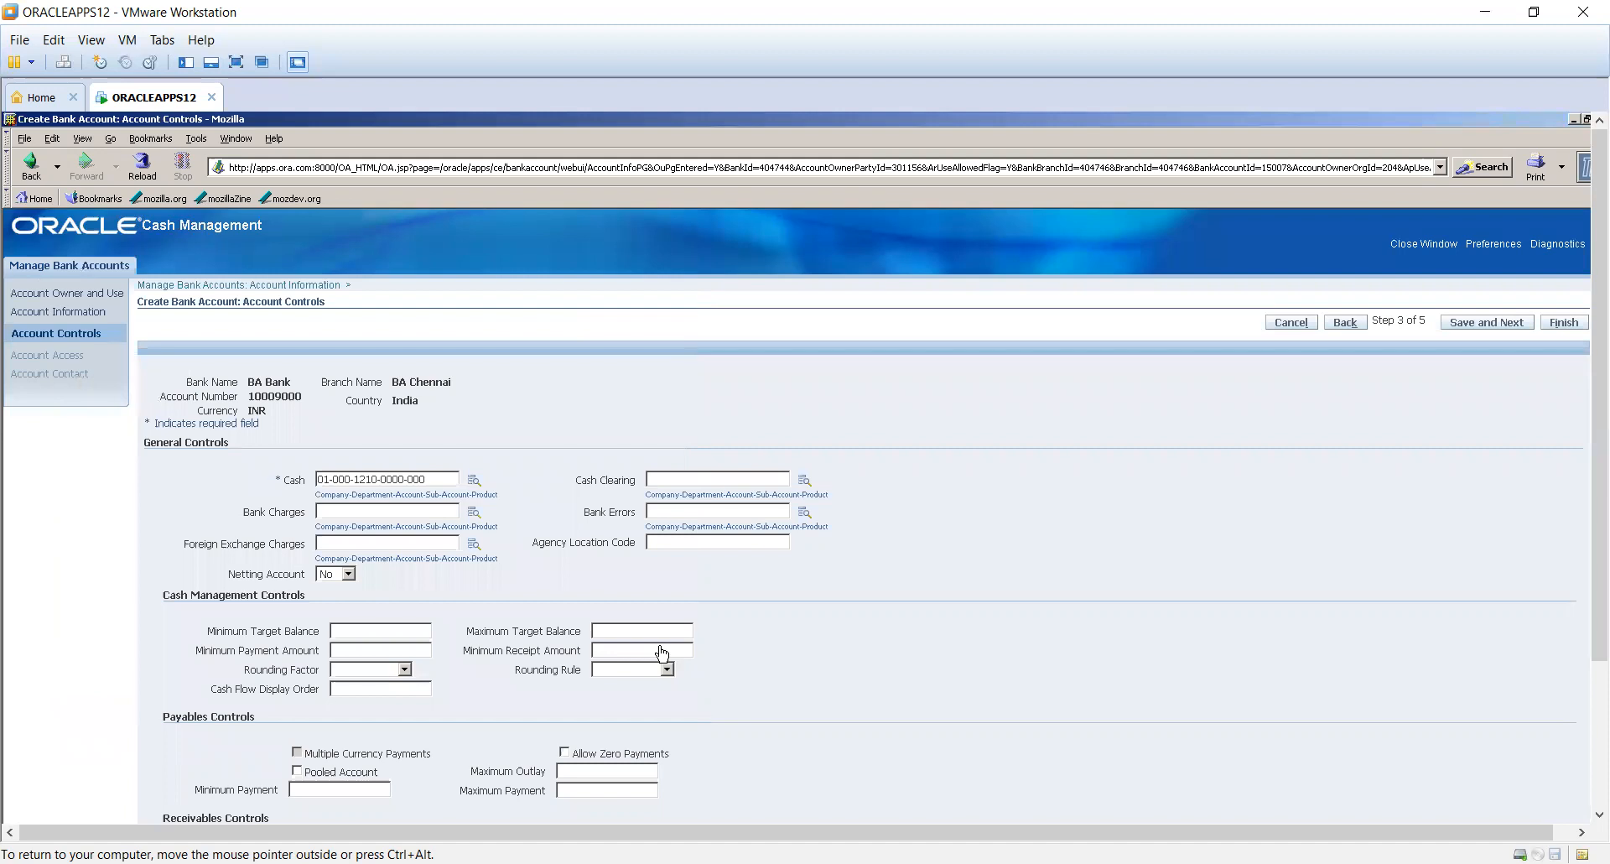
{"action": "left_click", "coordinate": [1487, 325]}
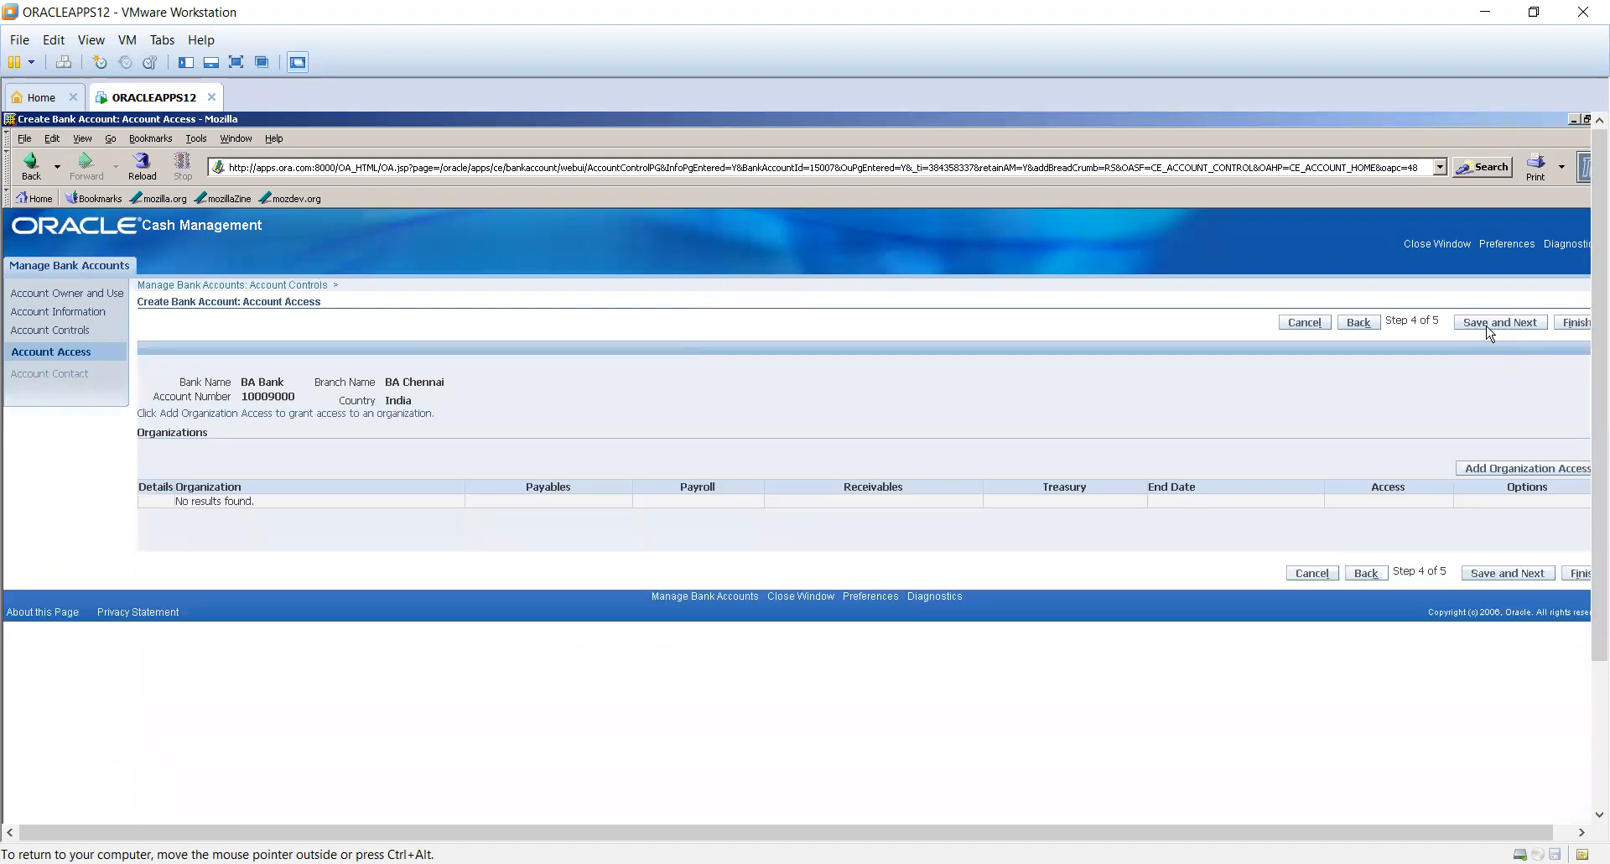
- Add organization access for Vision Operations with Payables, Payroll and Receivables uses and submit it
{"action": "left_click", "coordinate": [1529, 327]}
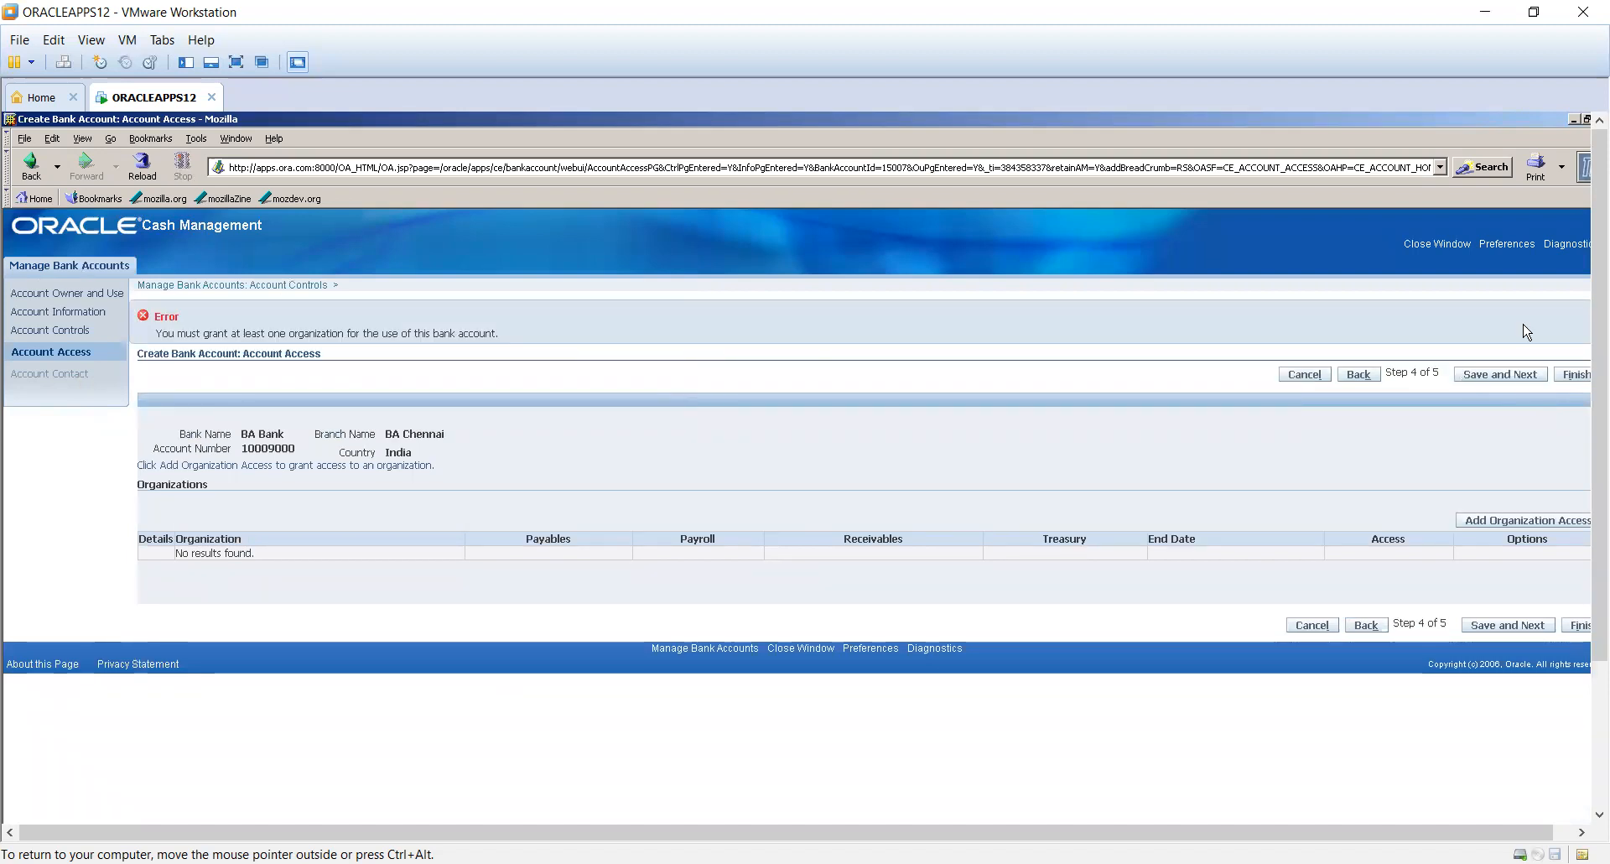
{"action": "left_click", "coordinate": [1500, 522]}
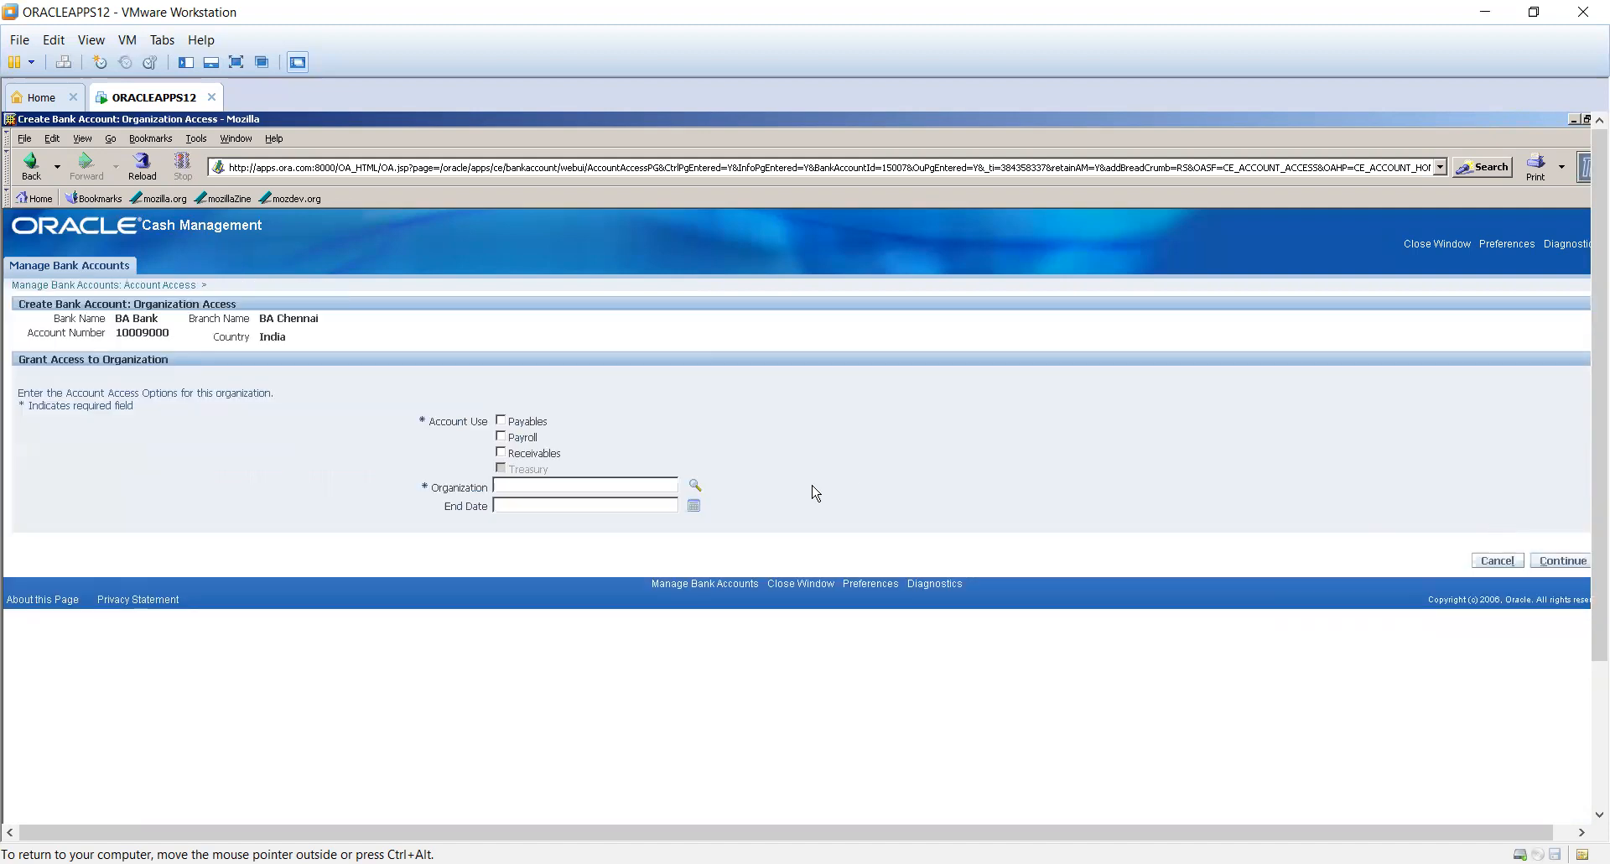
{"action": "left_click", "coordinate": [503, 421]}
{"action": "left_click", "coordinate": [502, 437]}
{"action": "left_click", "coordinate": [501, 453]}
{"action": "left_click", "coordinate": [696, 488]}
{"action": "left_click", "coordinate": [388, 392]}
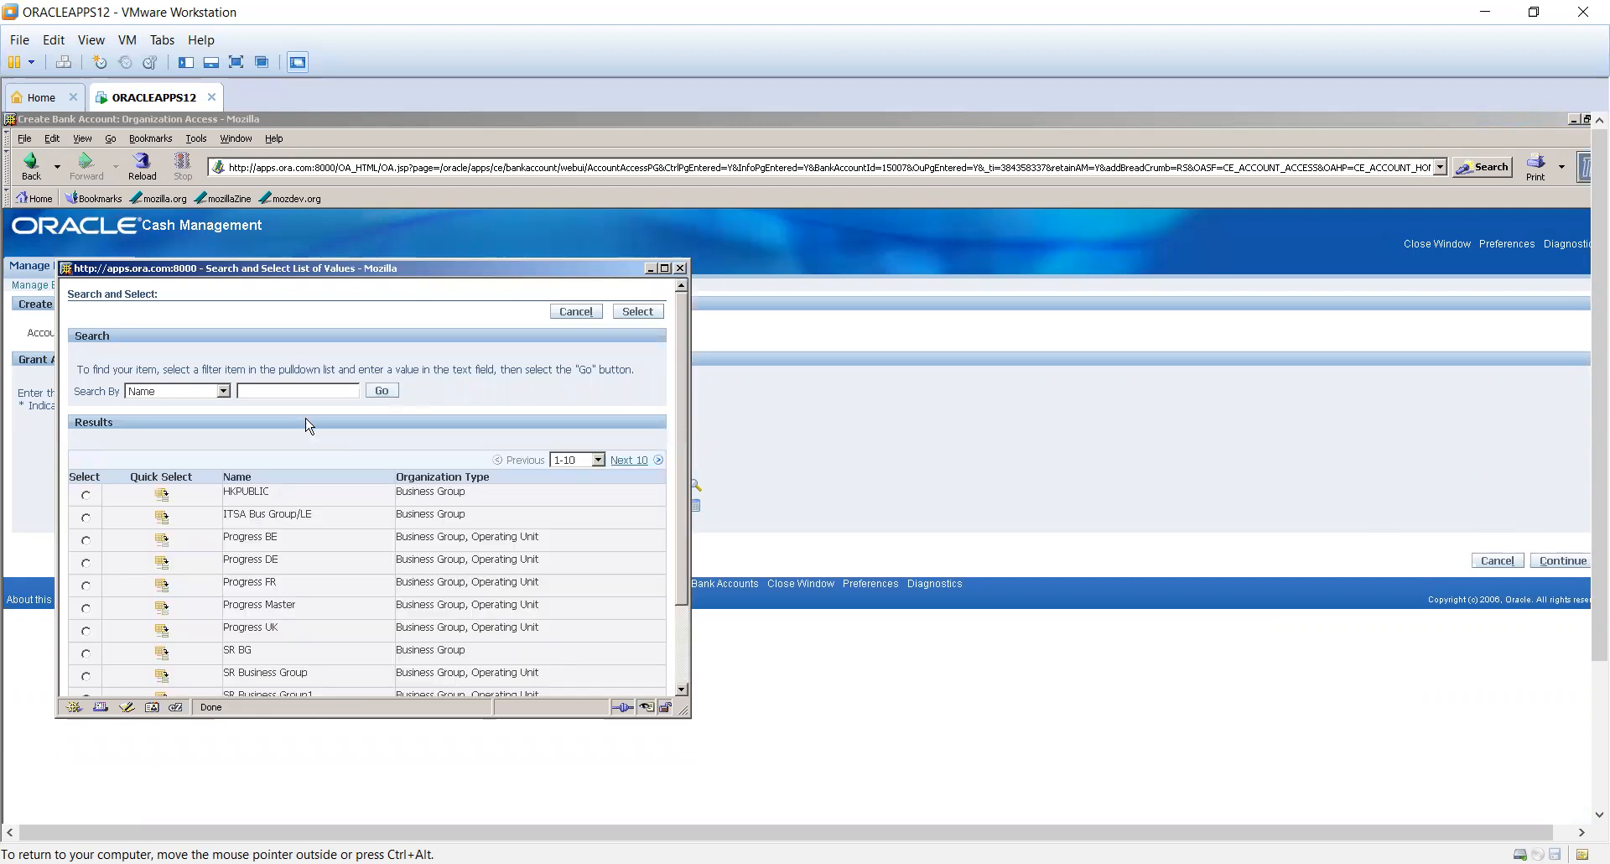
{"action": "type", "text": "Vision"}
{"action": "key", "text": "Return"}
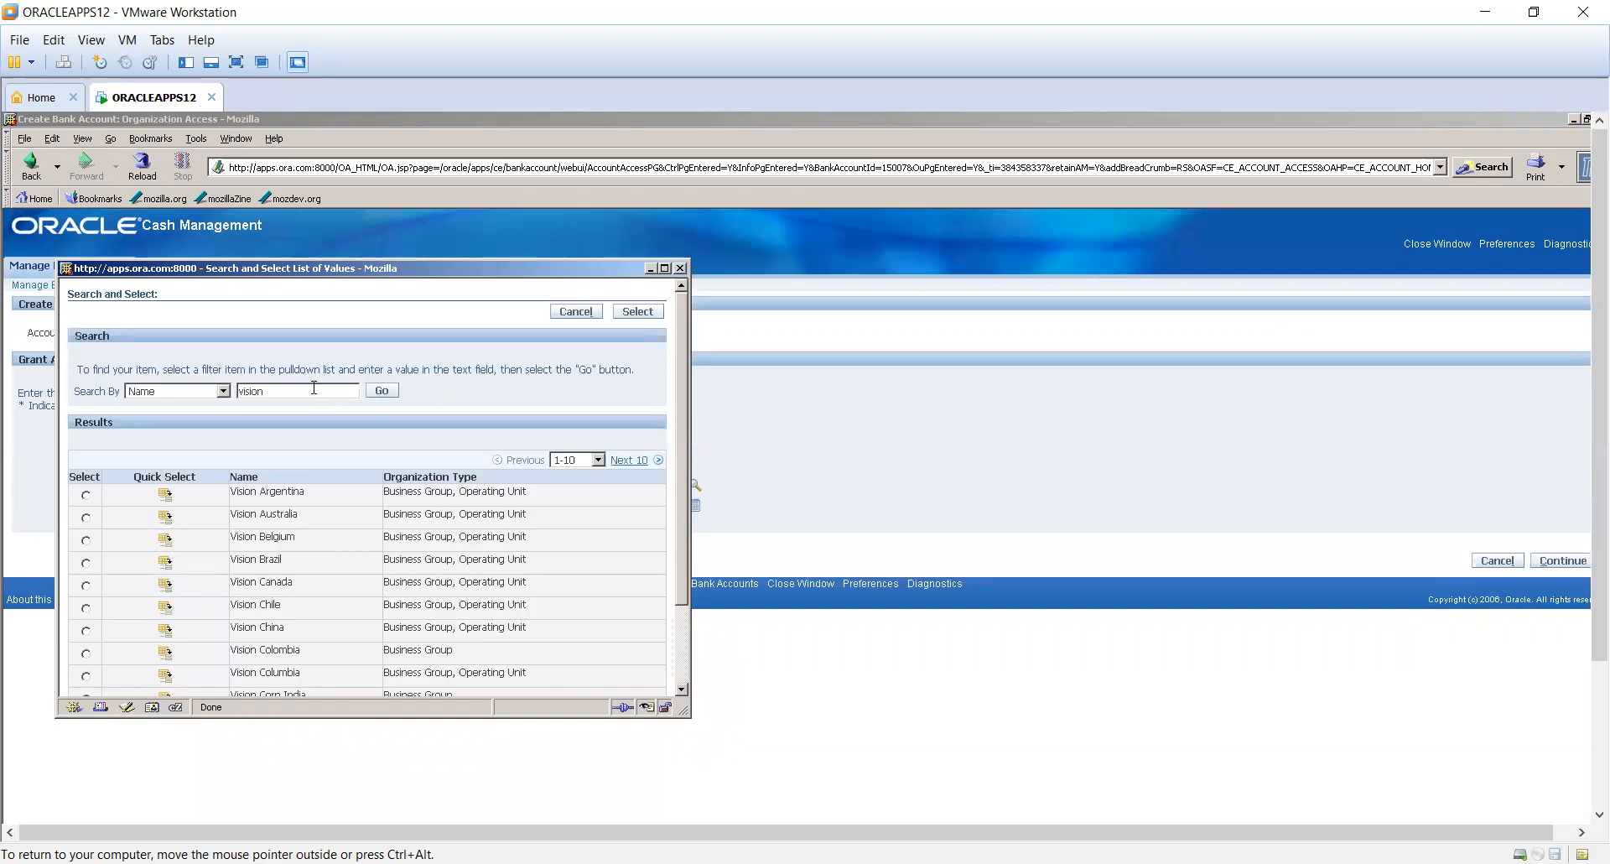
{"action": "type", "text": "oper"}
{"action": "key", "text": "Return"}
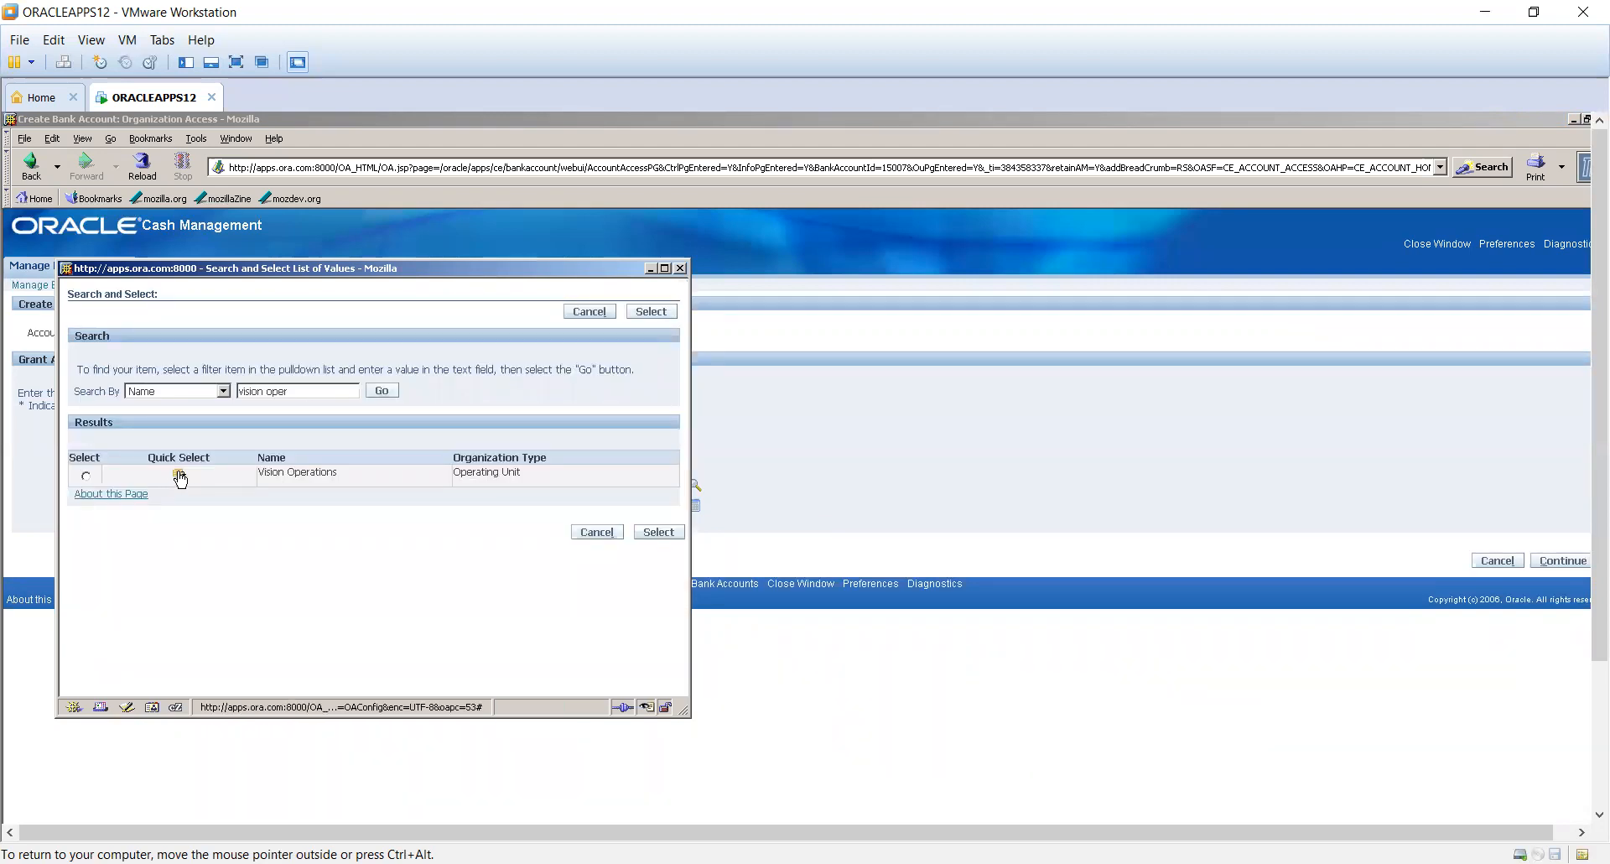
{"action": "left_click", "coordinate": [185, 476]}
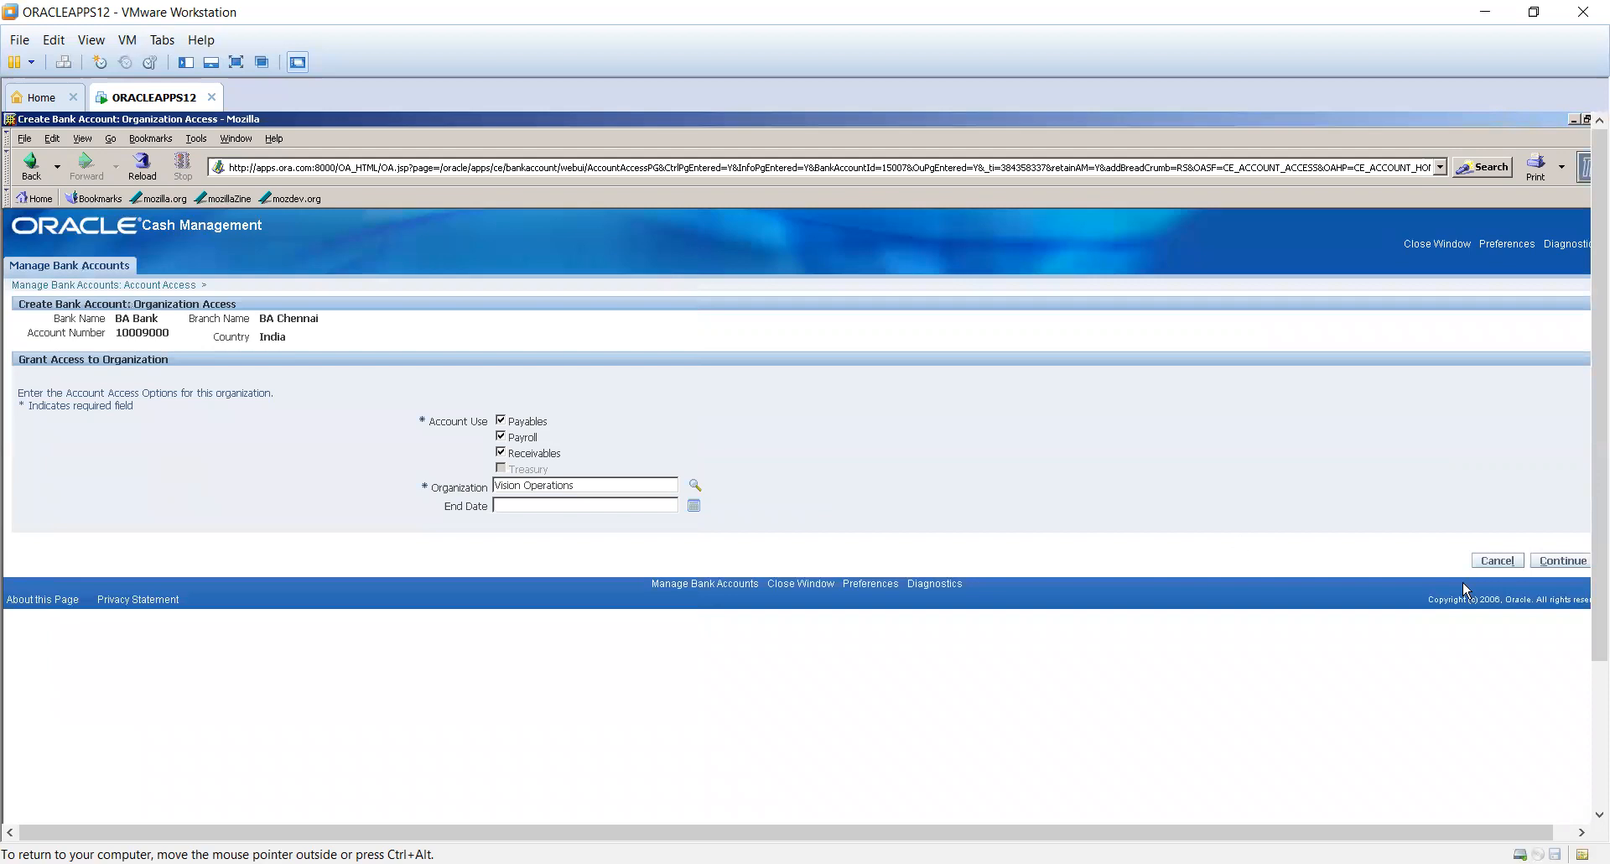
{"action": "left_click", "coordinate": [1560, 560]}
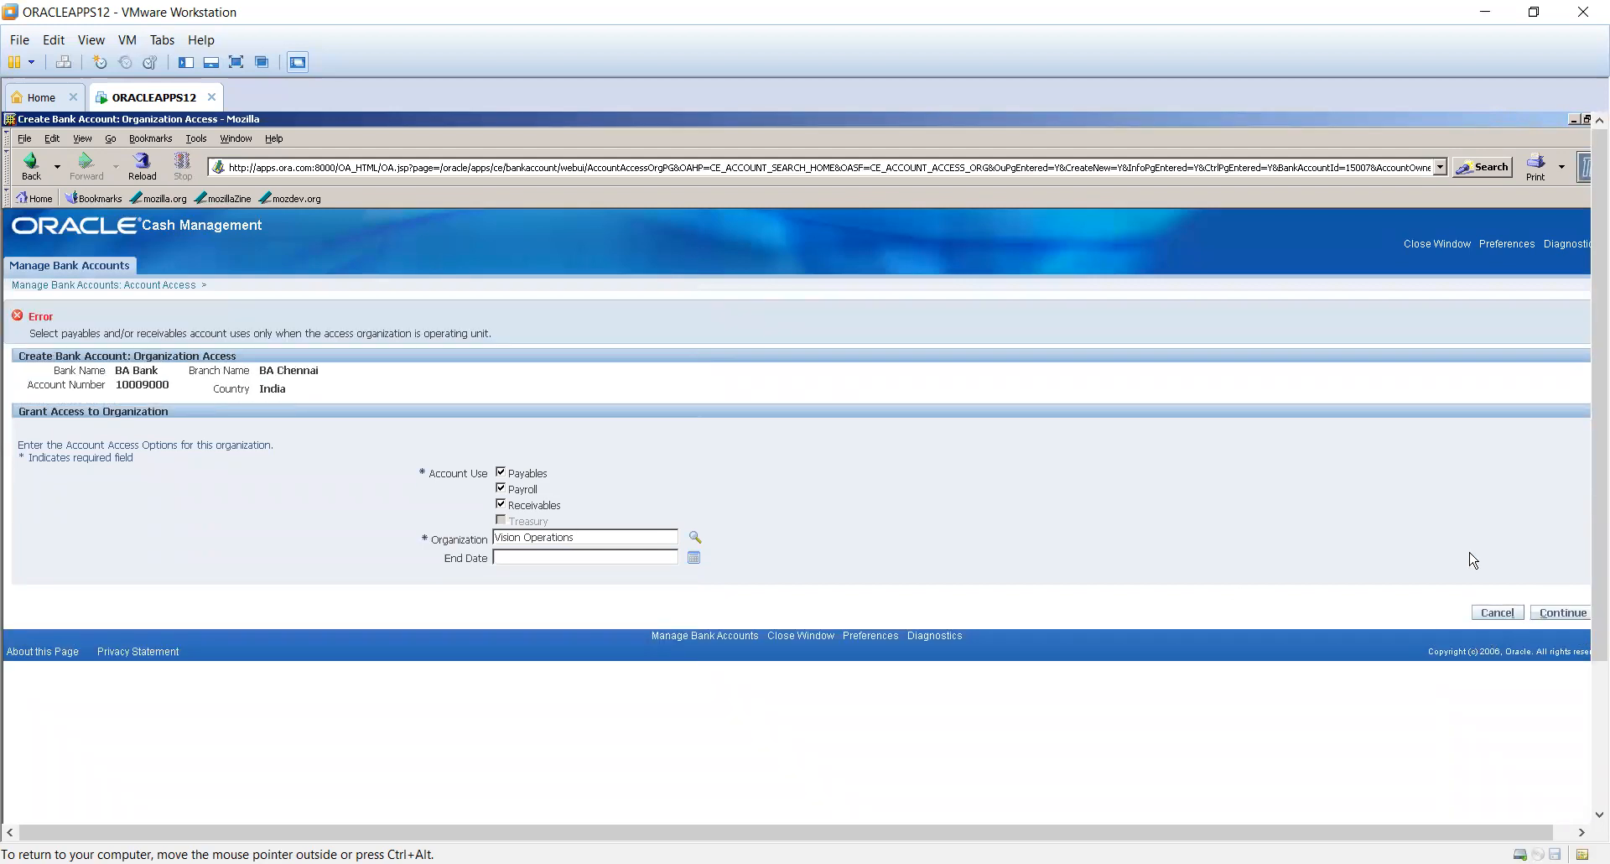
- Deselect the Payroll use in the Vision Operations access and continue to the account access options
{"action": "left_click", "coordinate": [501, 488]}
{"action": "left_click", "coordinate": [1582, 611]}
{"action": "left_click", "coordinate": [1582, 613]}
{"action": "left_click", "coordinate": [502, 489]}
{"action": "left_click", "coordinate": [1557, 614]}
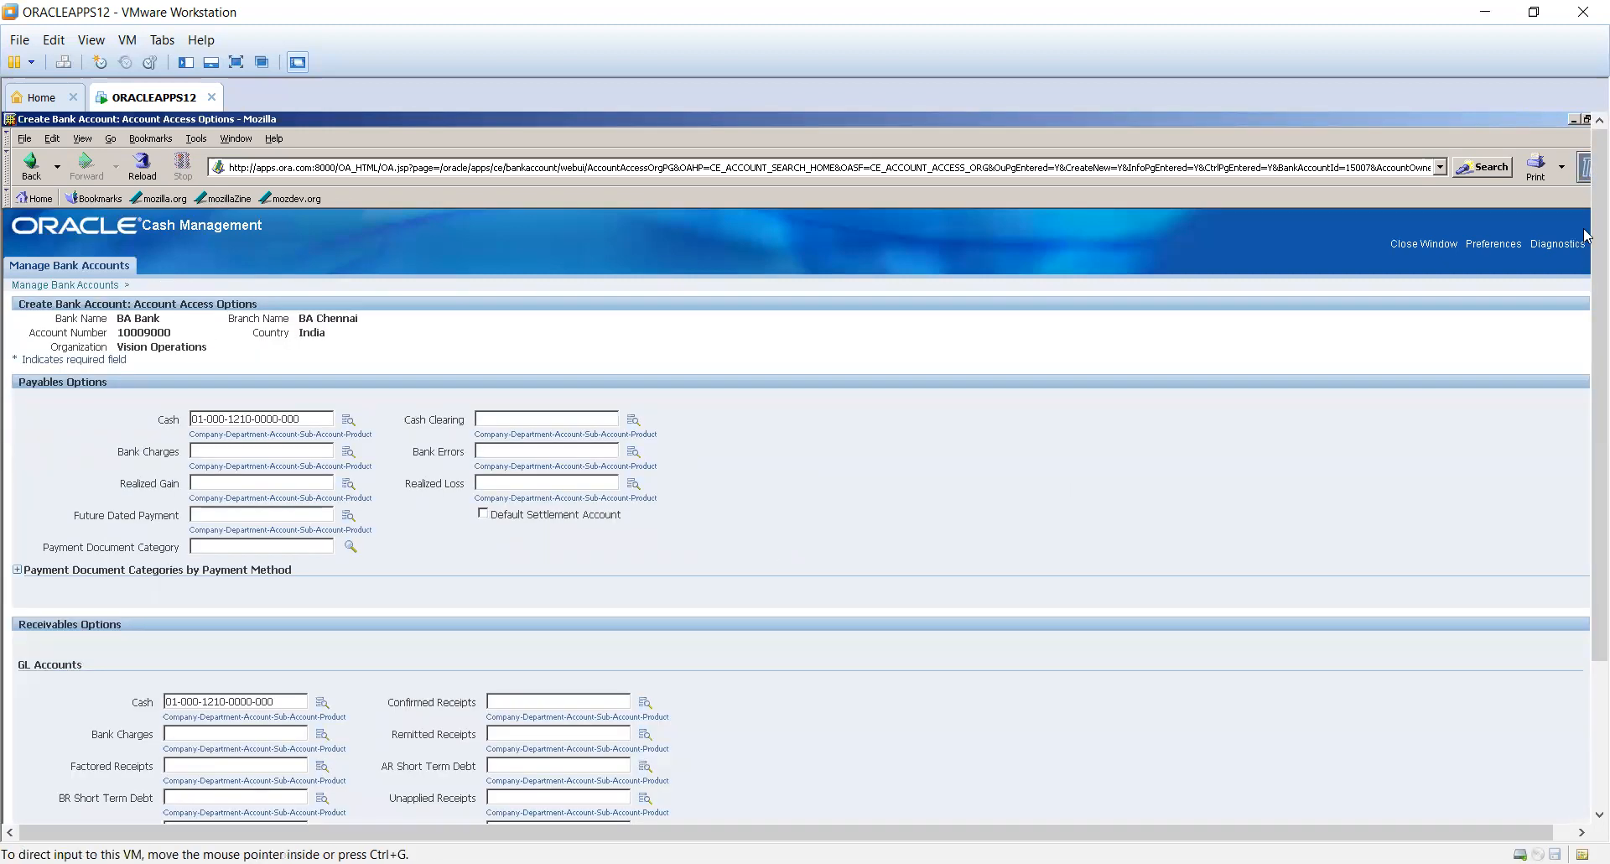
{"action": "left_click_drag", "start_coordinate": [1591, 291], "coordinate": [1592, 438]}
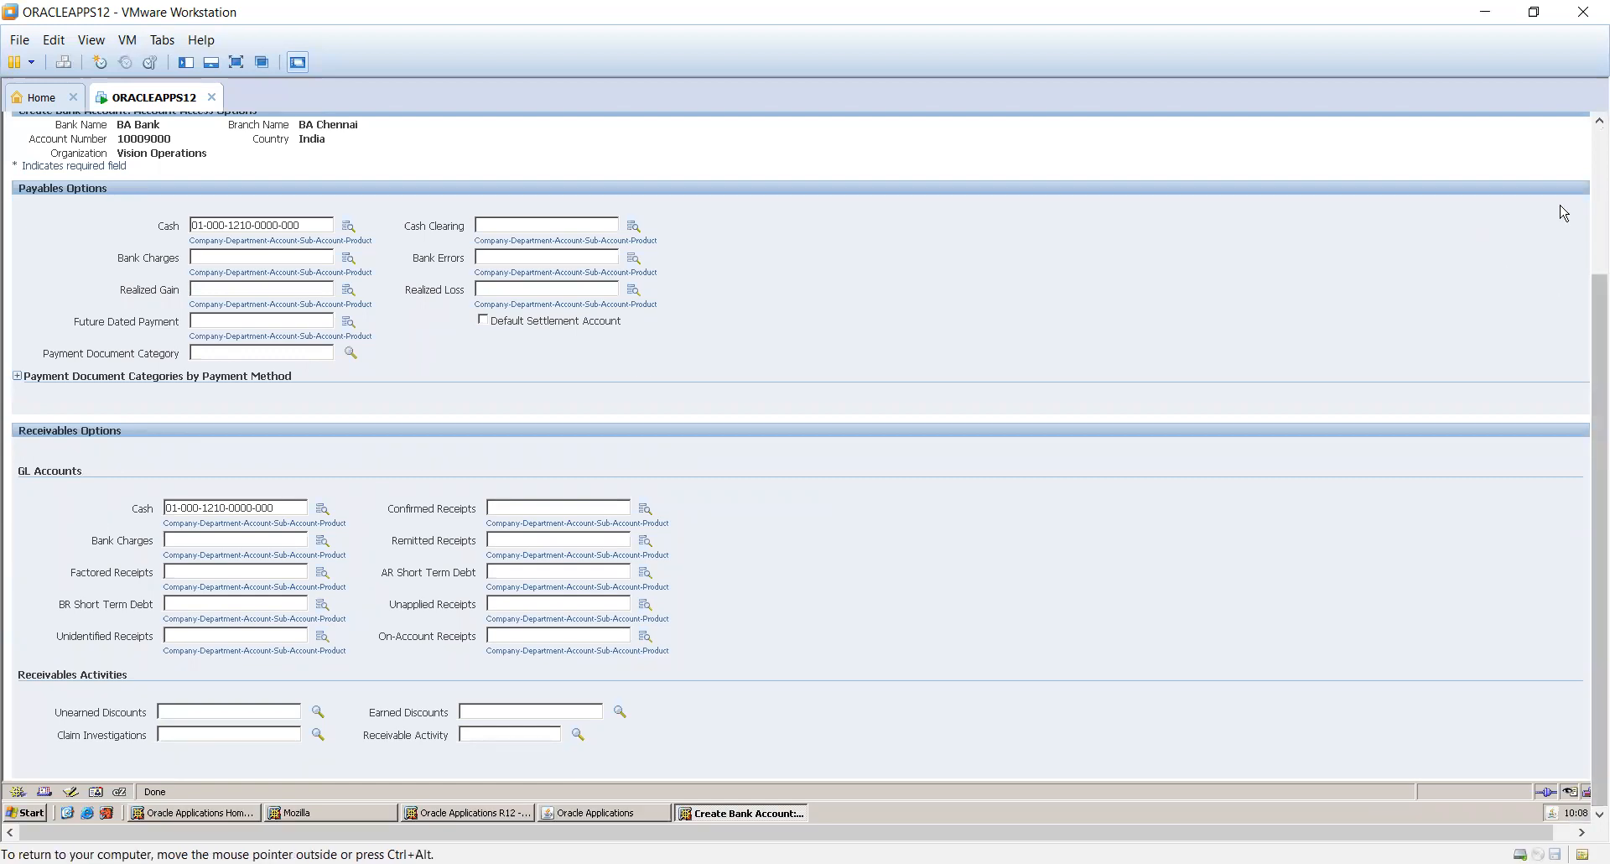
{"action": "left_click", "coordinate": [1593, 190]}
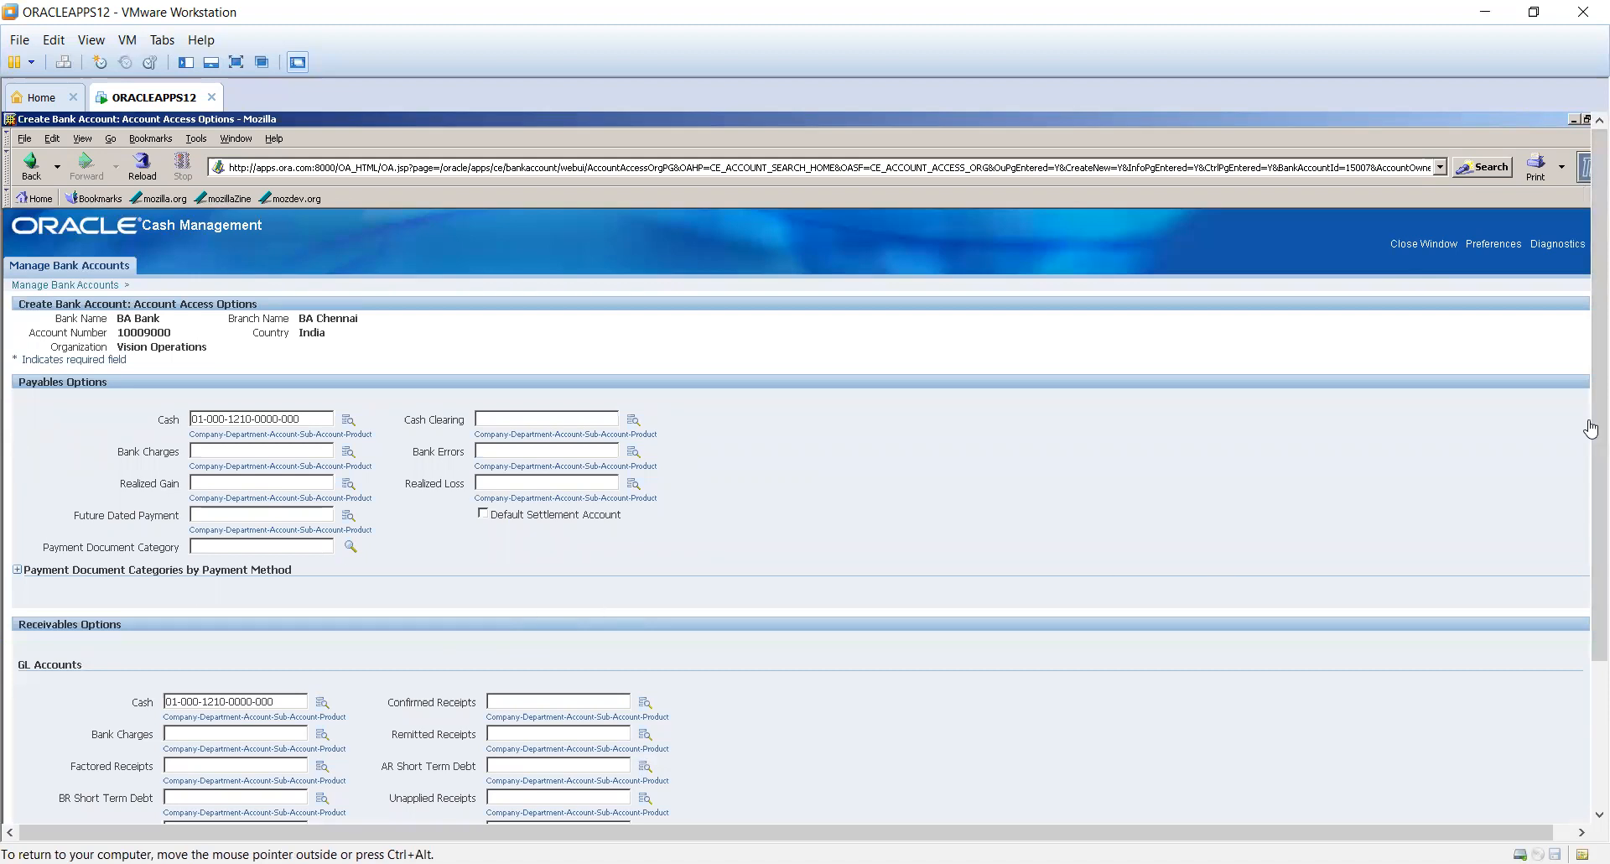
{"action": "scroll", "coordinate": [1591, 551], "scroll_direction": "down", "scroll_amount": 3}
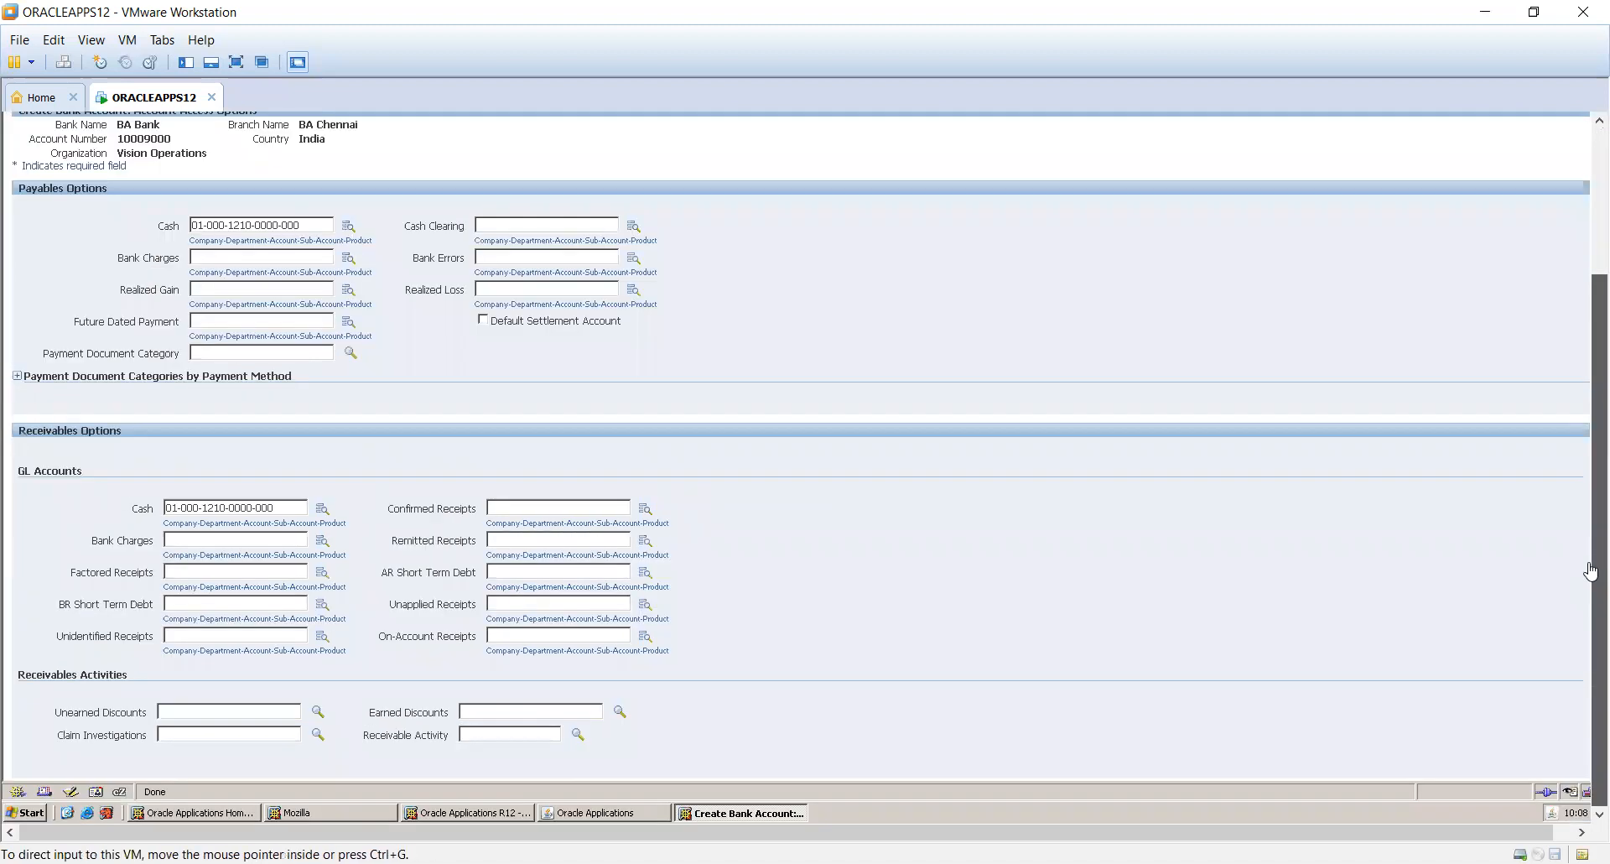
{"action": "scroll", "coordinate": [1592, 434], "scroll_direction": "up", "scroll_amount": 3}
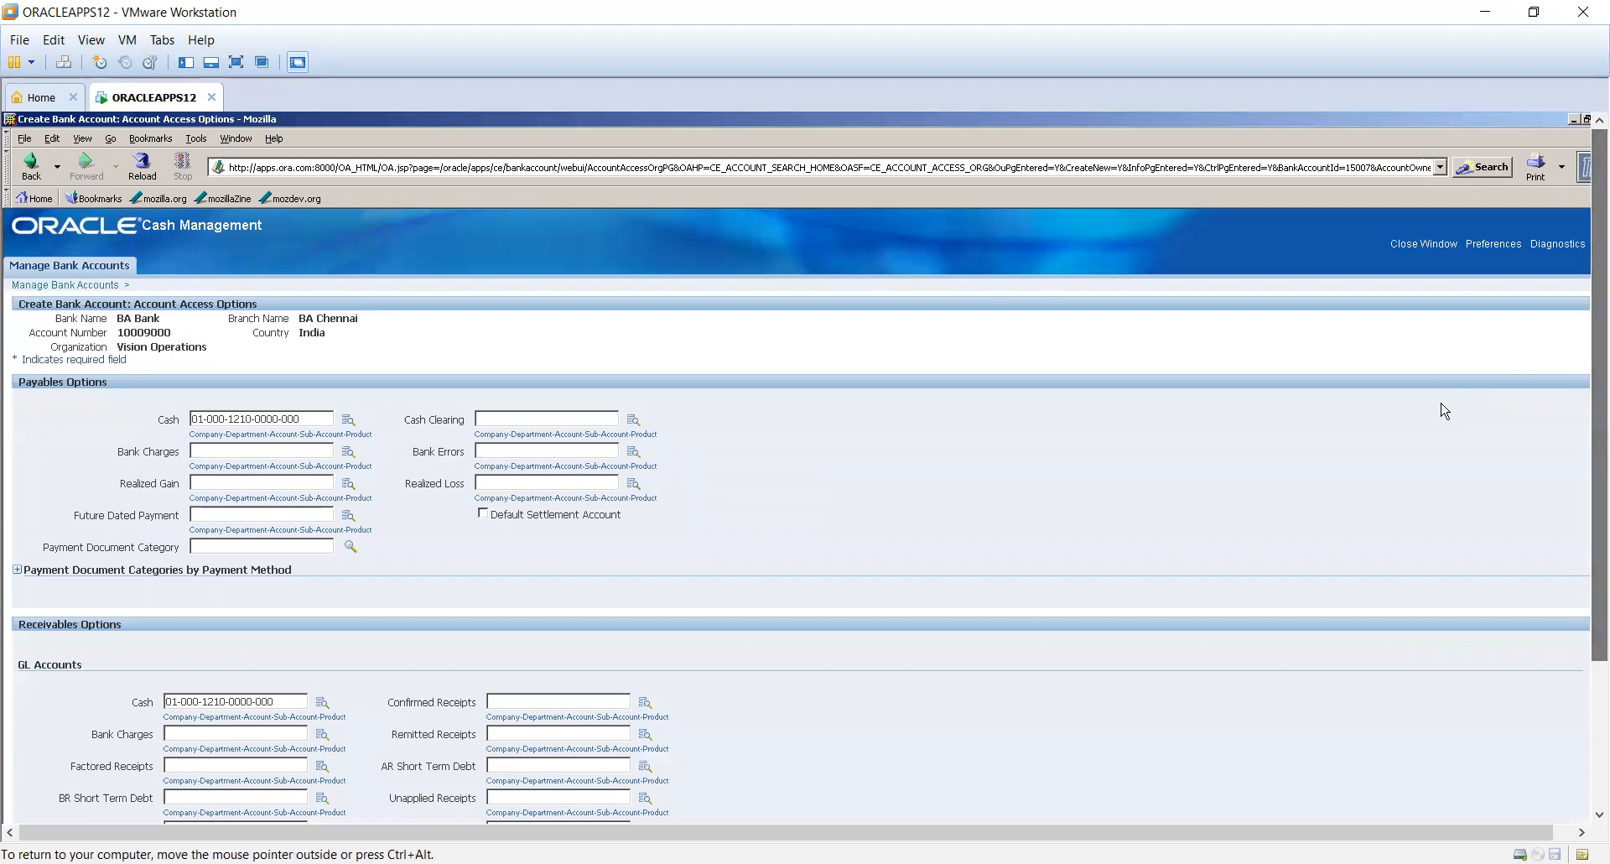
{"action": "left_click", "coordinate": [1425, 244]}
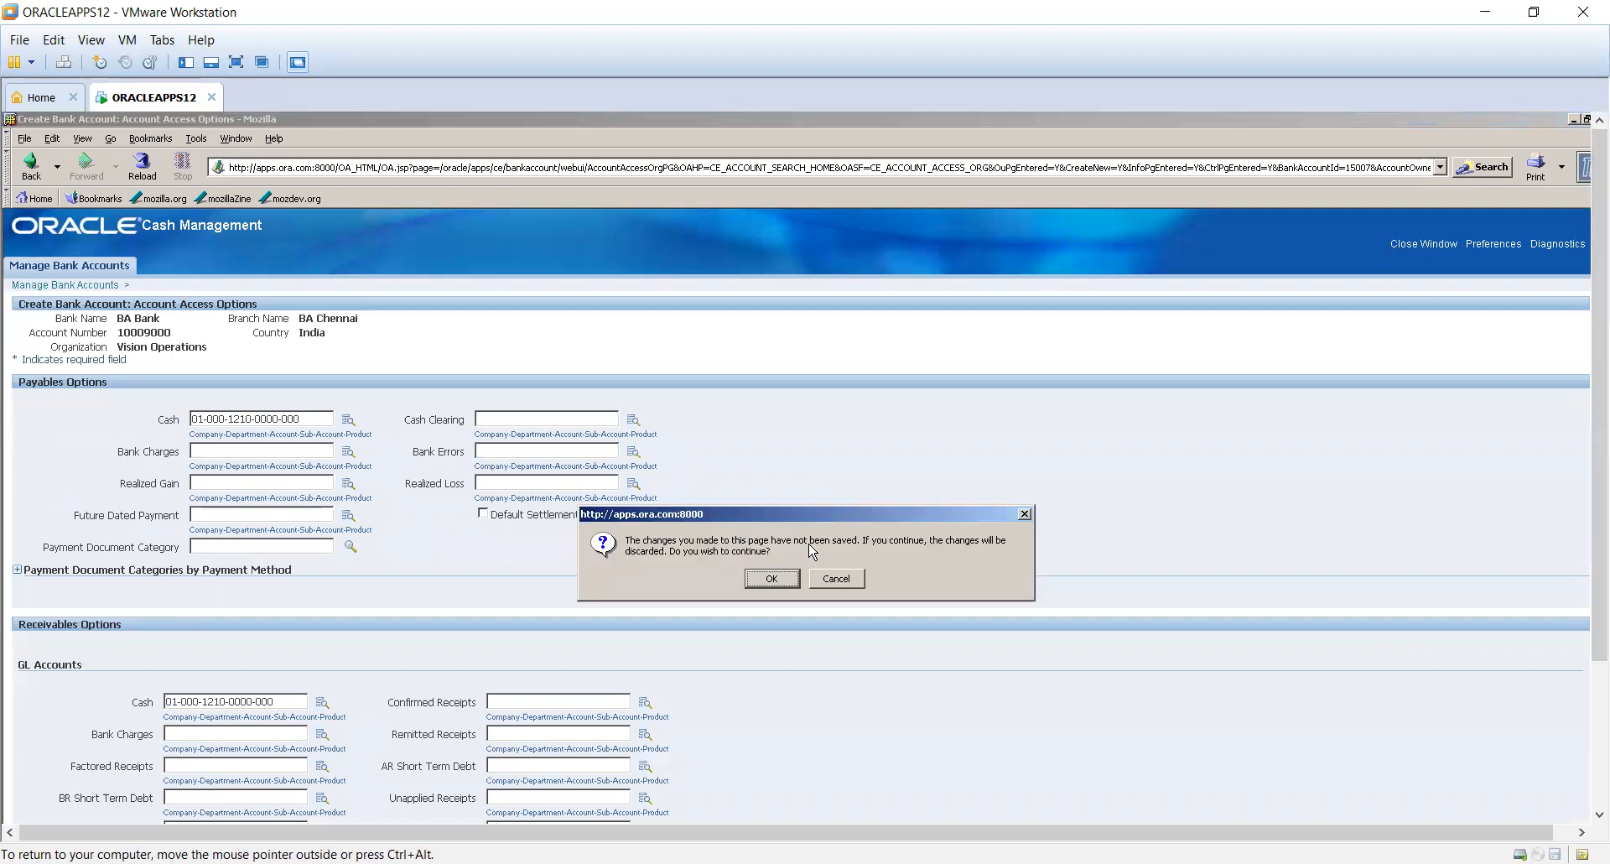
{"action": "left_click", "coordinate": [822, 579]}
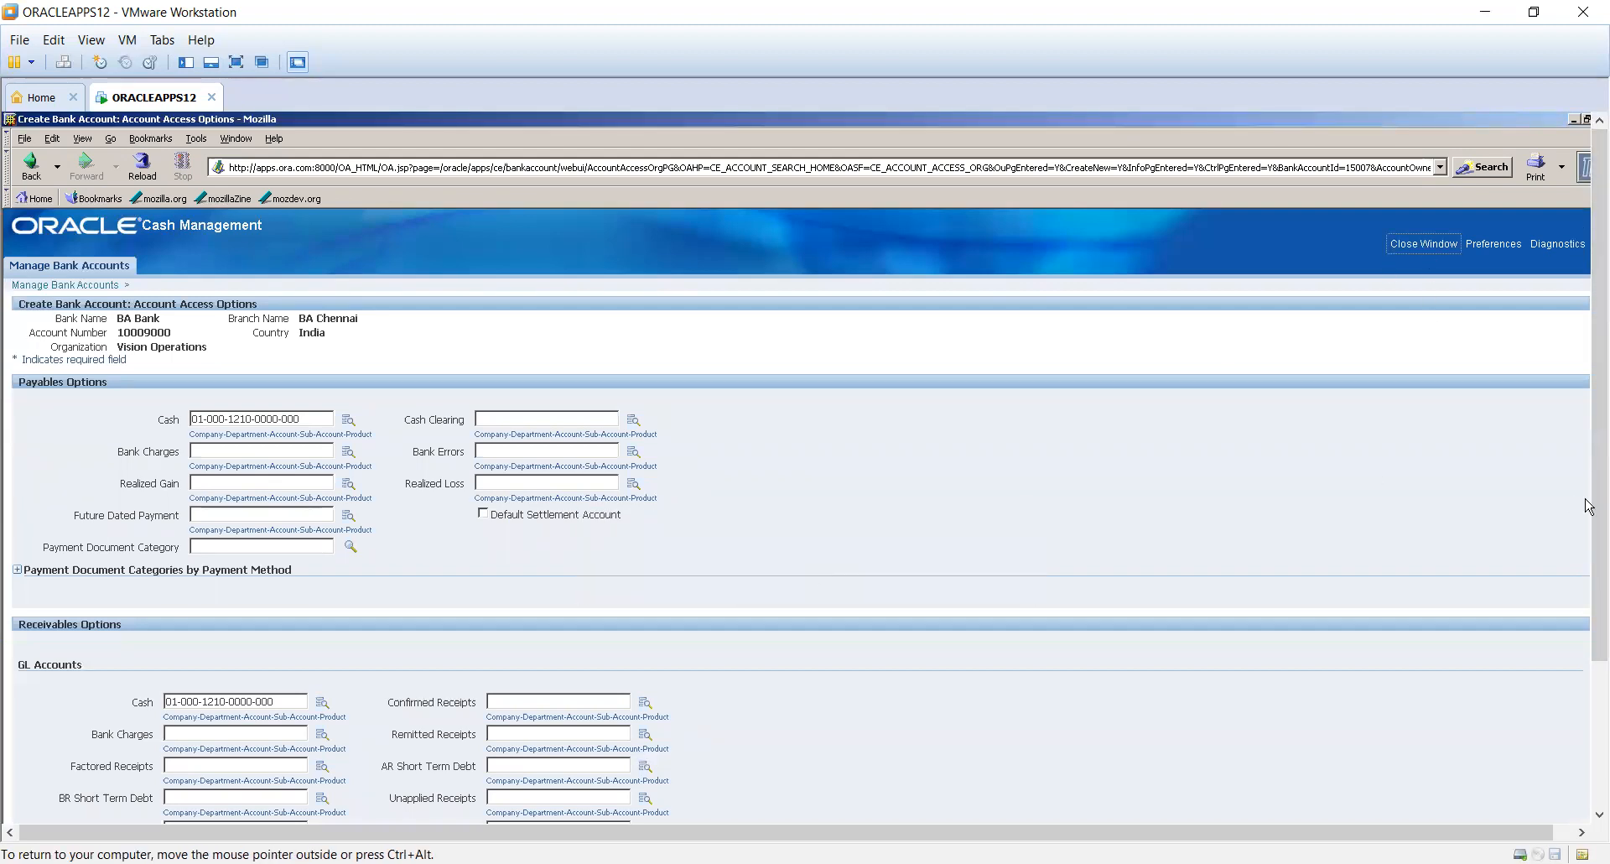
{"action": "scroll", "coordinate": [1590, 602], "scroll_direction": "down", "scroll_amount": 3}
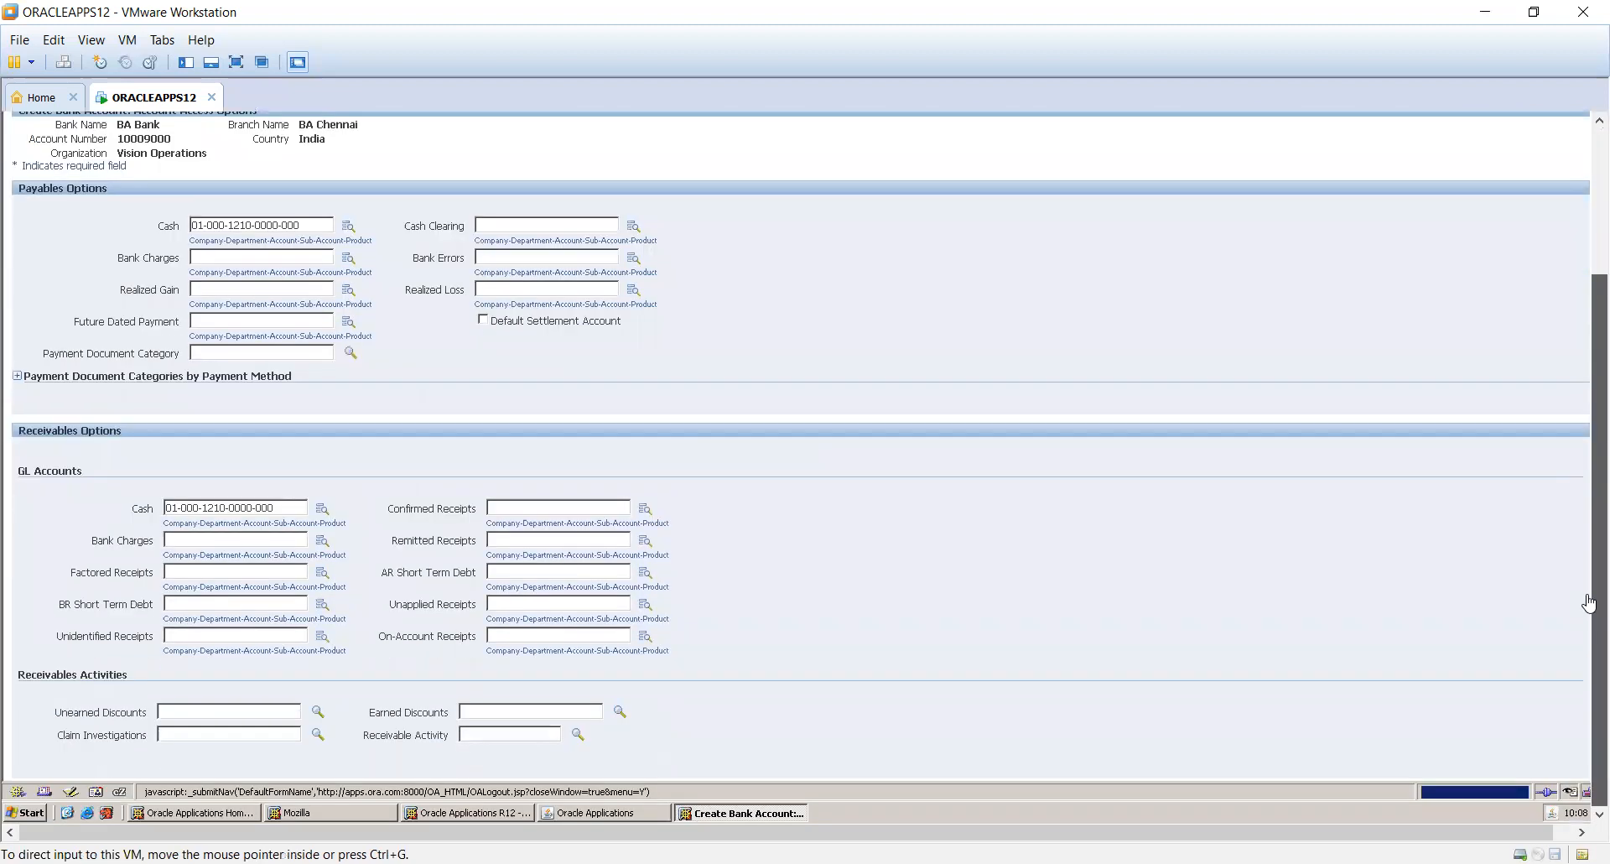
{"action": "scroll", "coordinate": [1589, 533], "scroll_direction": "up", "scroll_amount": 3}
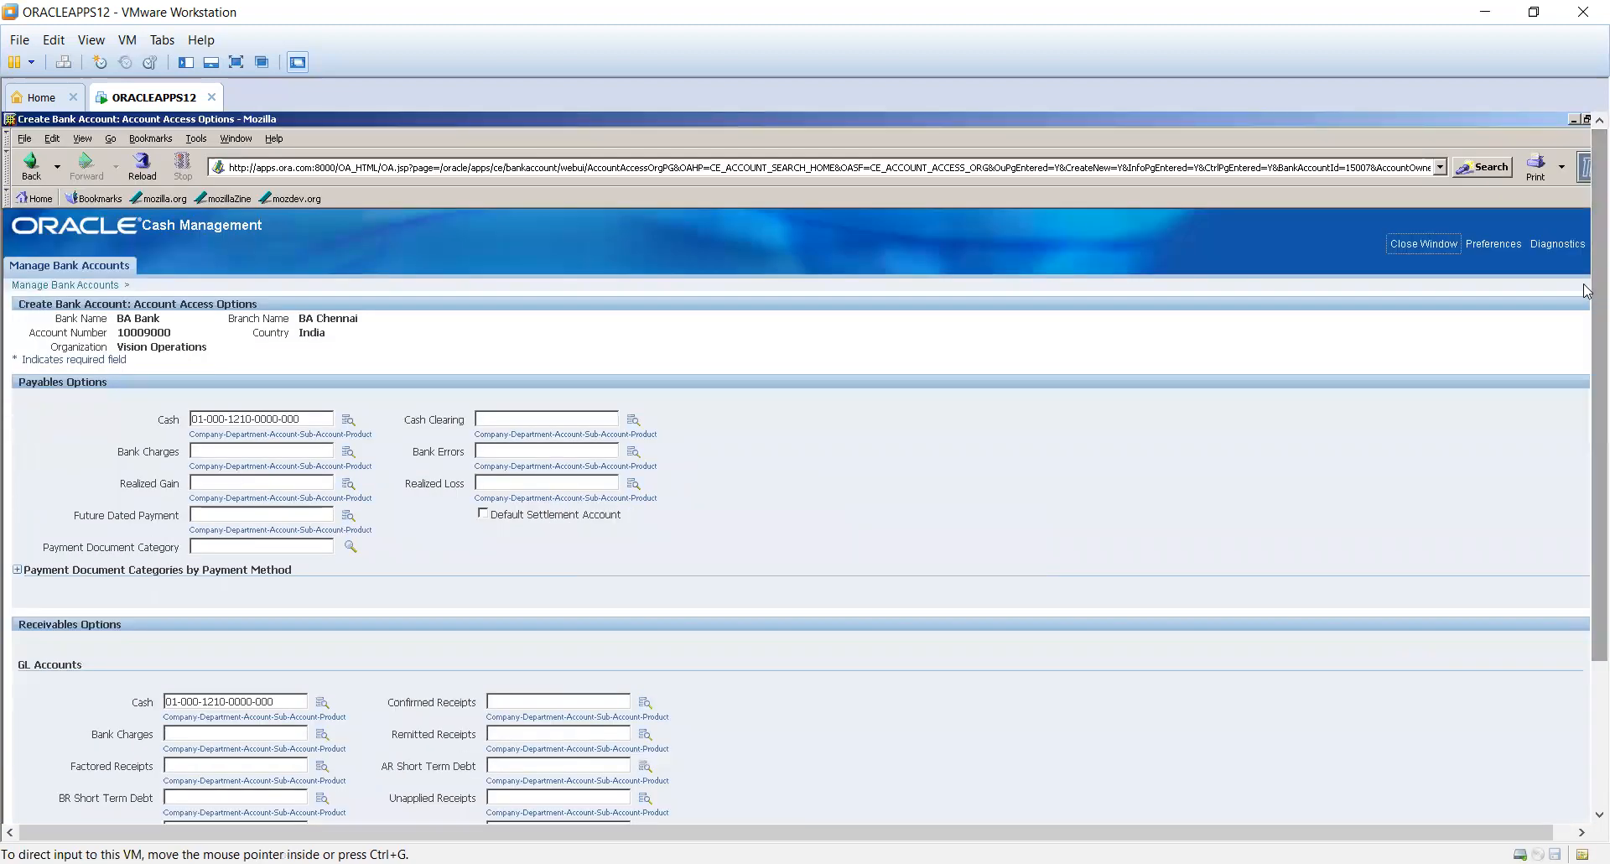
- Close the bank account's access options window, discarding the unsaved changes on the page
{"action": "left_click", "coordinate": [1445, 243]}
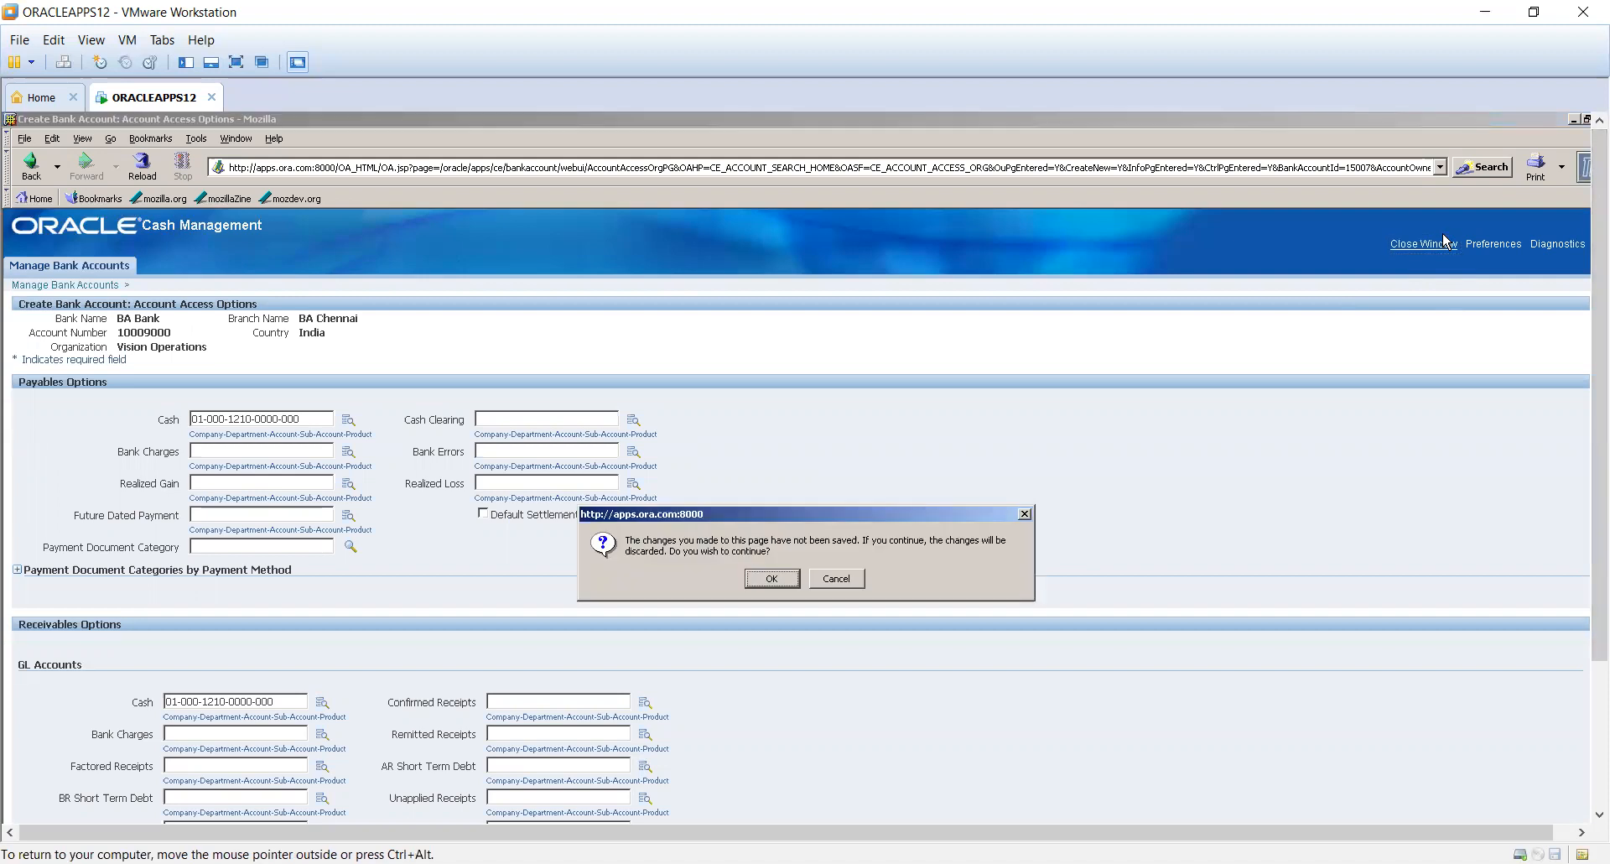
{"action": "left_click", "coordinate": [759, 580]}
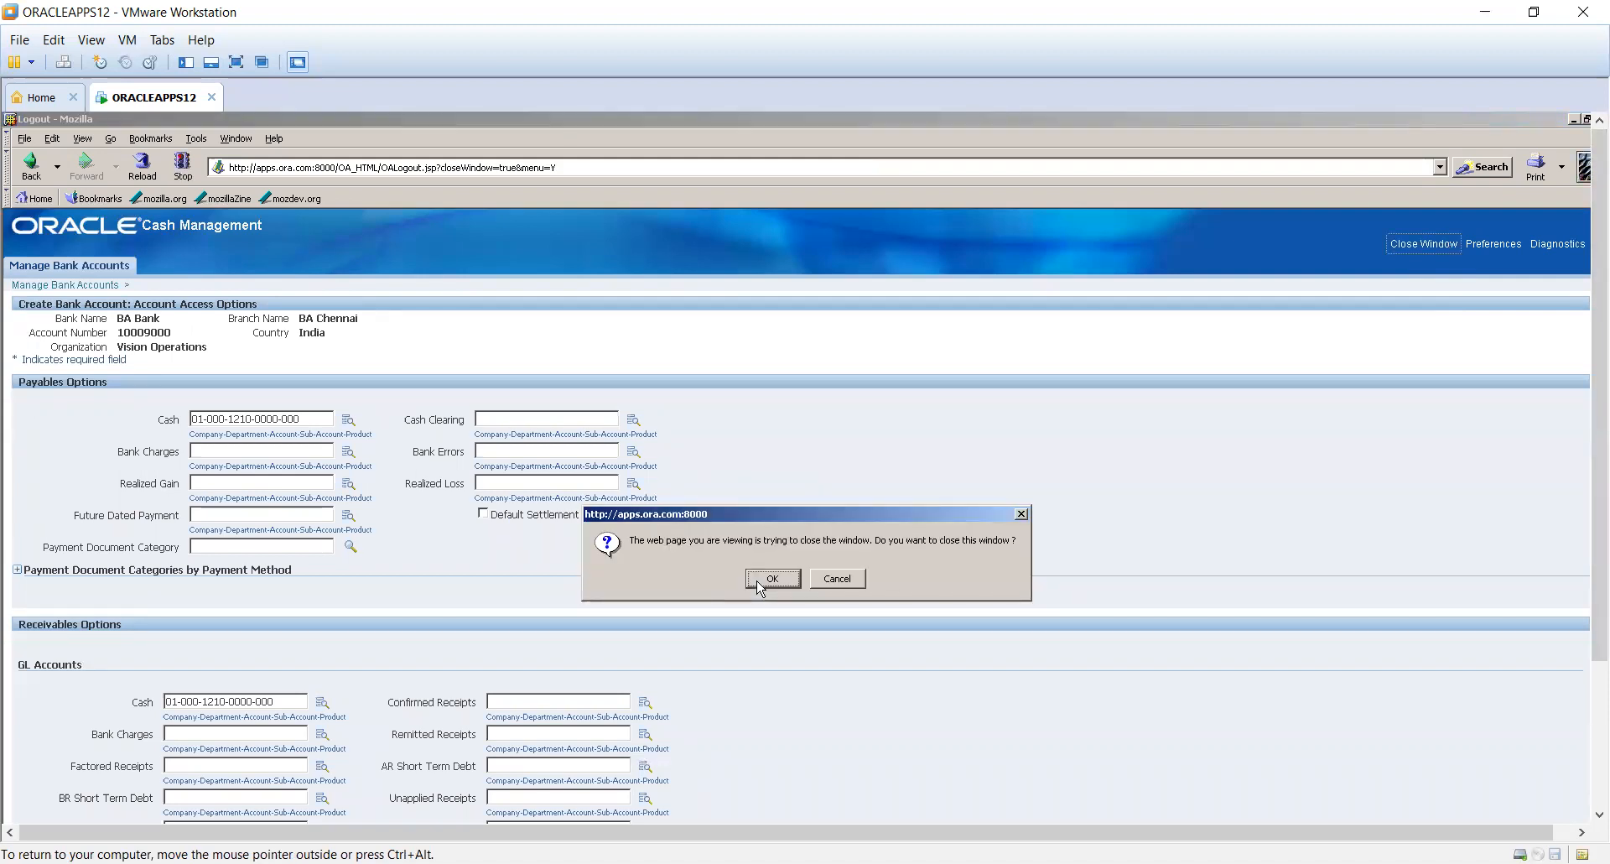
{"action": "left_click", "coordinate": [763, 580]}
- Open the Banks setup and search for the bank named BA Bank
{"action": "double_click", "coordinate": [346, 509]}
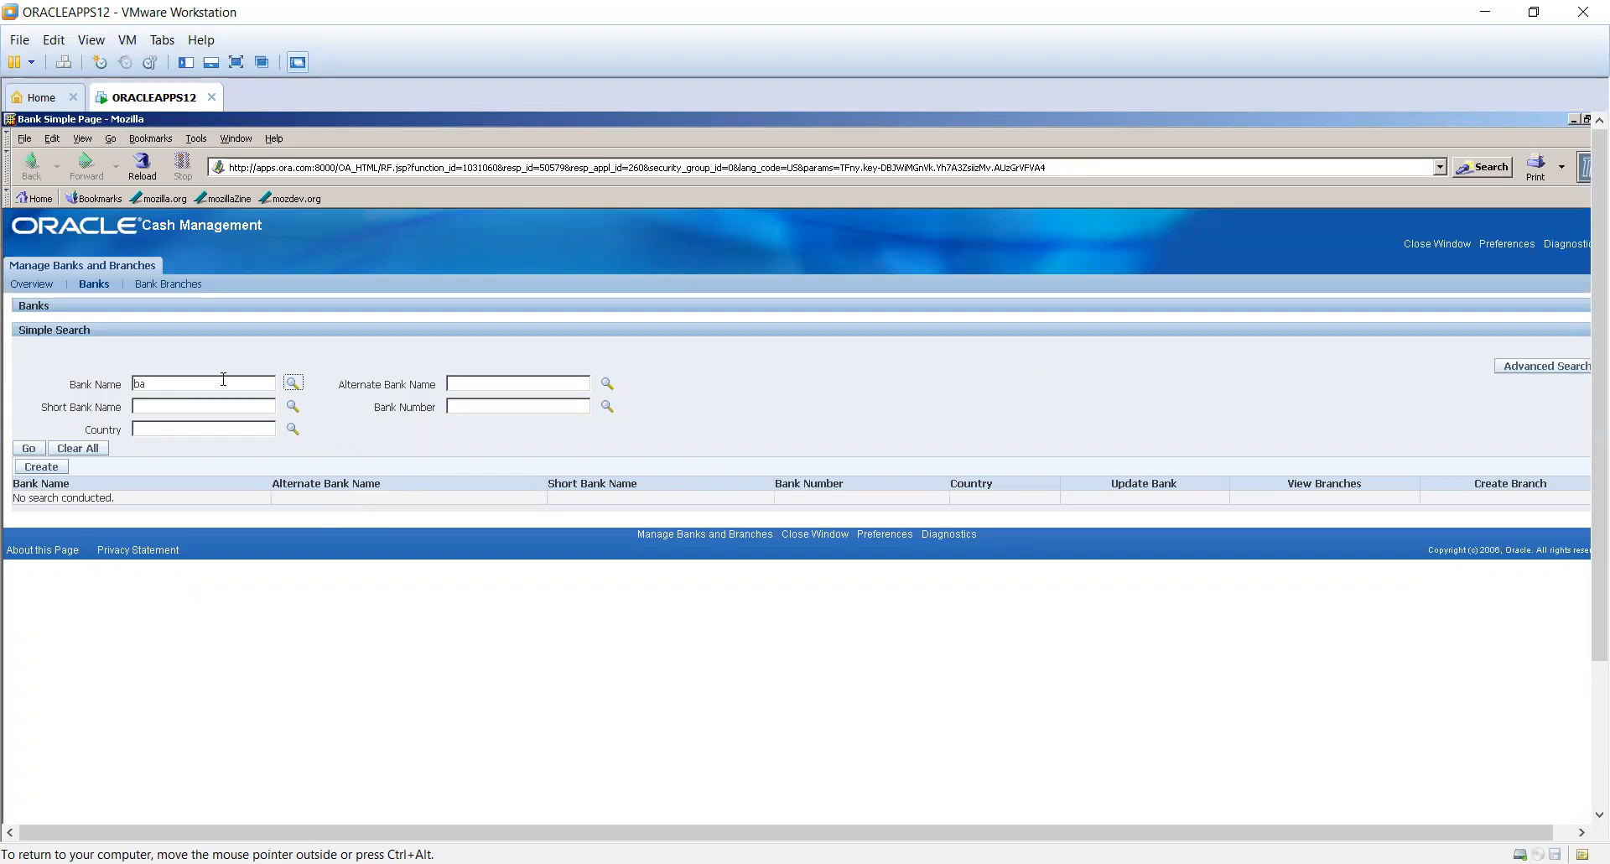
{"action": "left_click", "coordinate": [28, 450]}
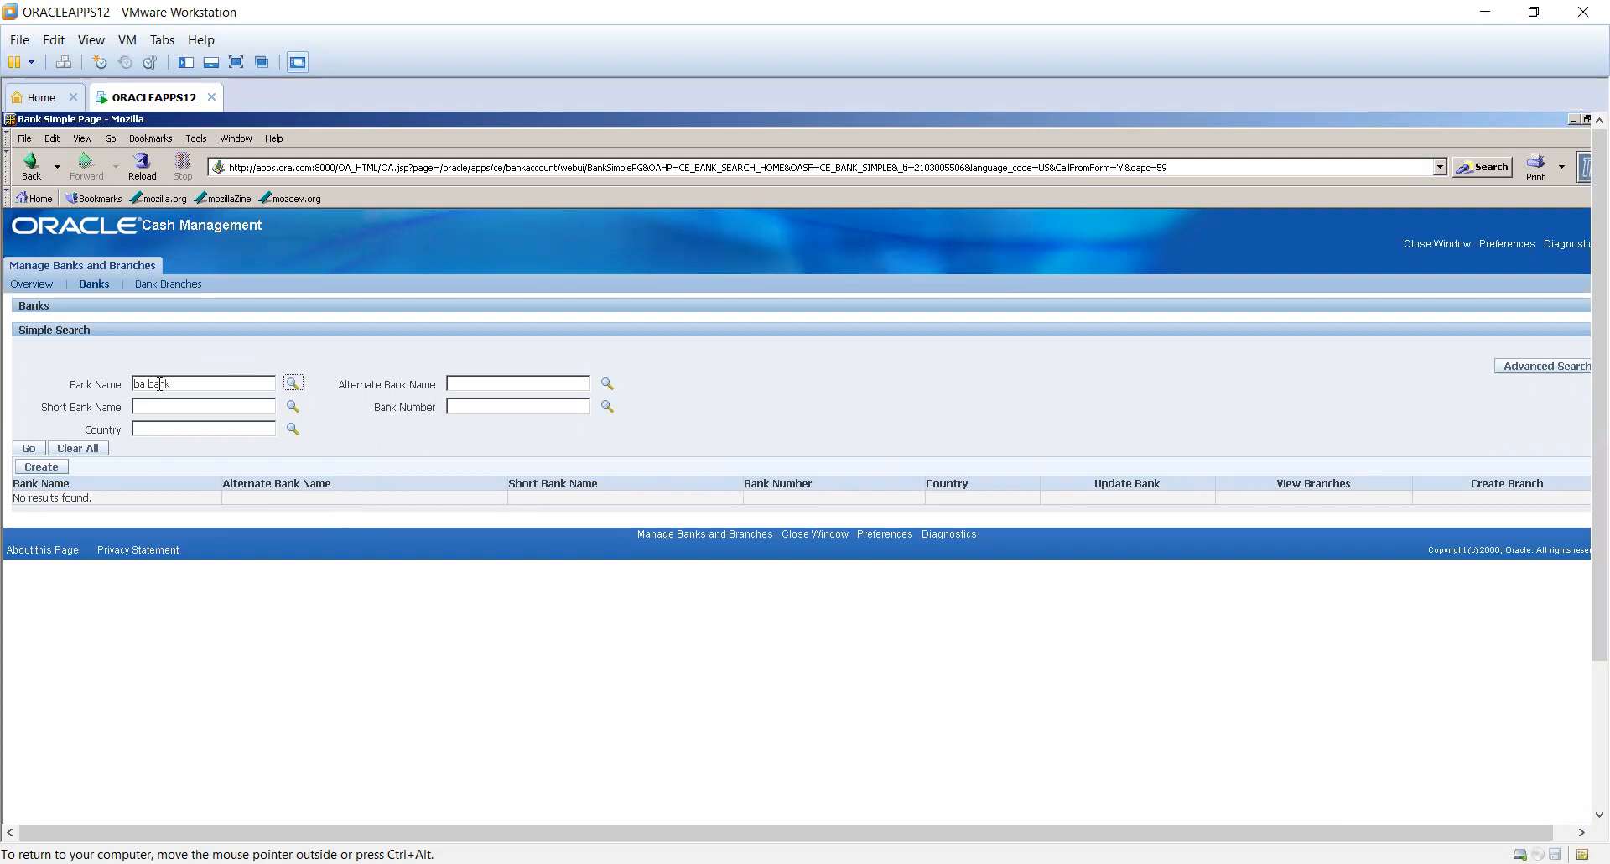
{"action": "left_click", "coordinate": [291, 382]}
{"action": "left_click", "coordinate": [137, 474]}
{"action": "left_click", "coordinate": [29, 448]}
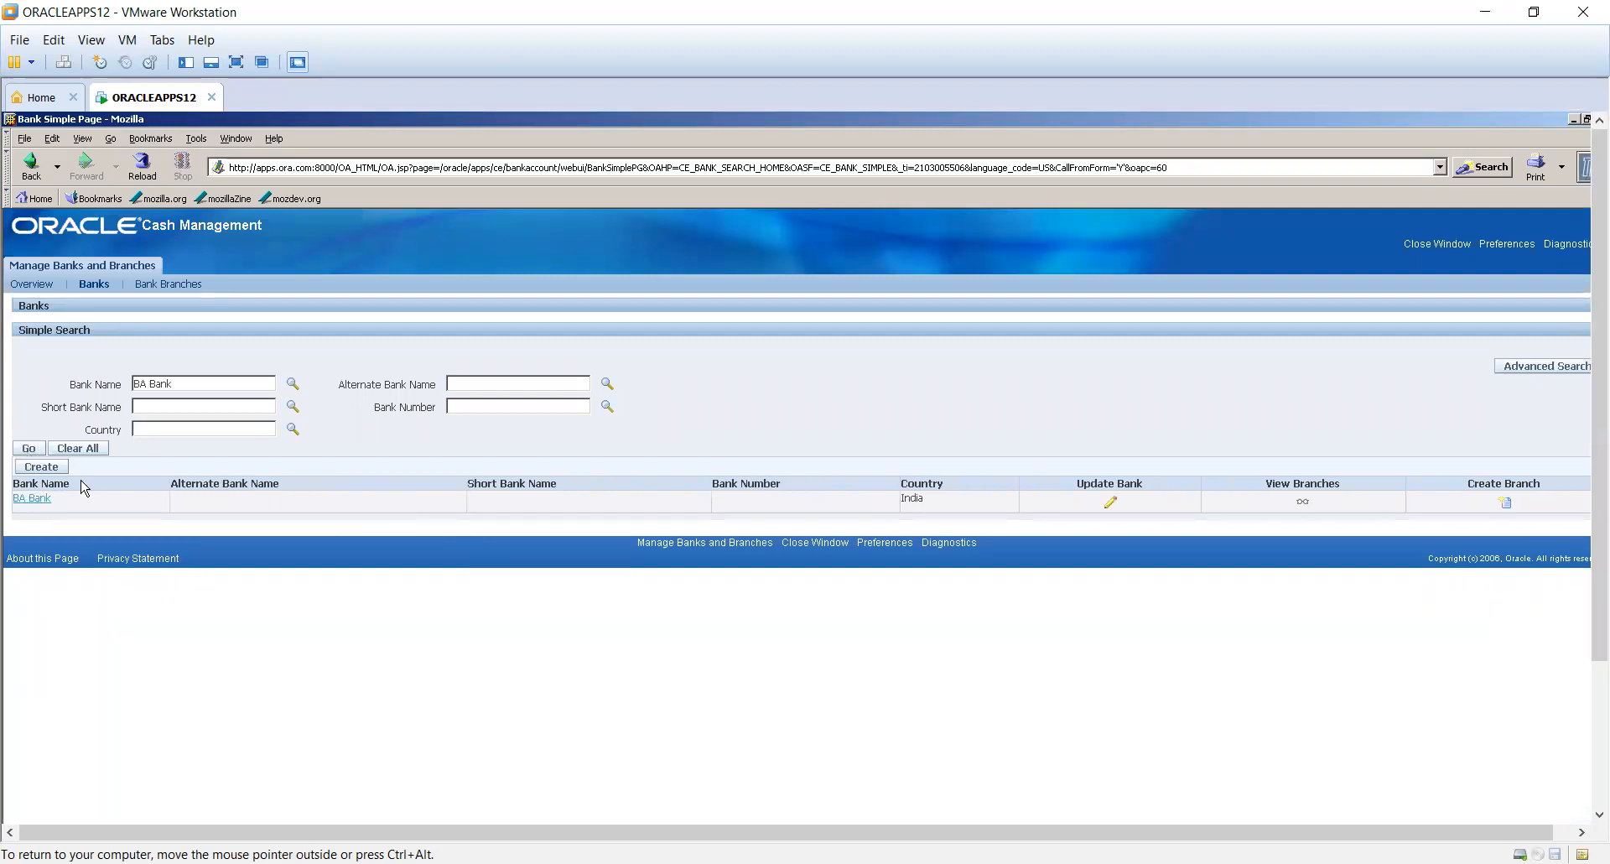
- Review BA Bank's information, addresses and contacts, and close the bank details window
{"action": "left_click", "coordinate": [37, 499]}
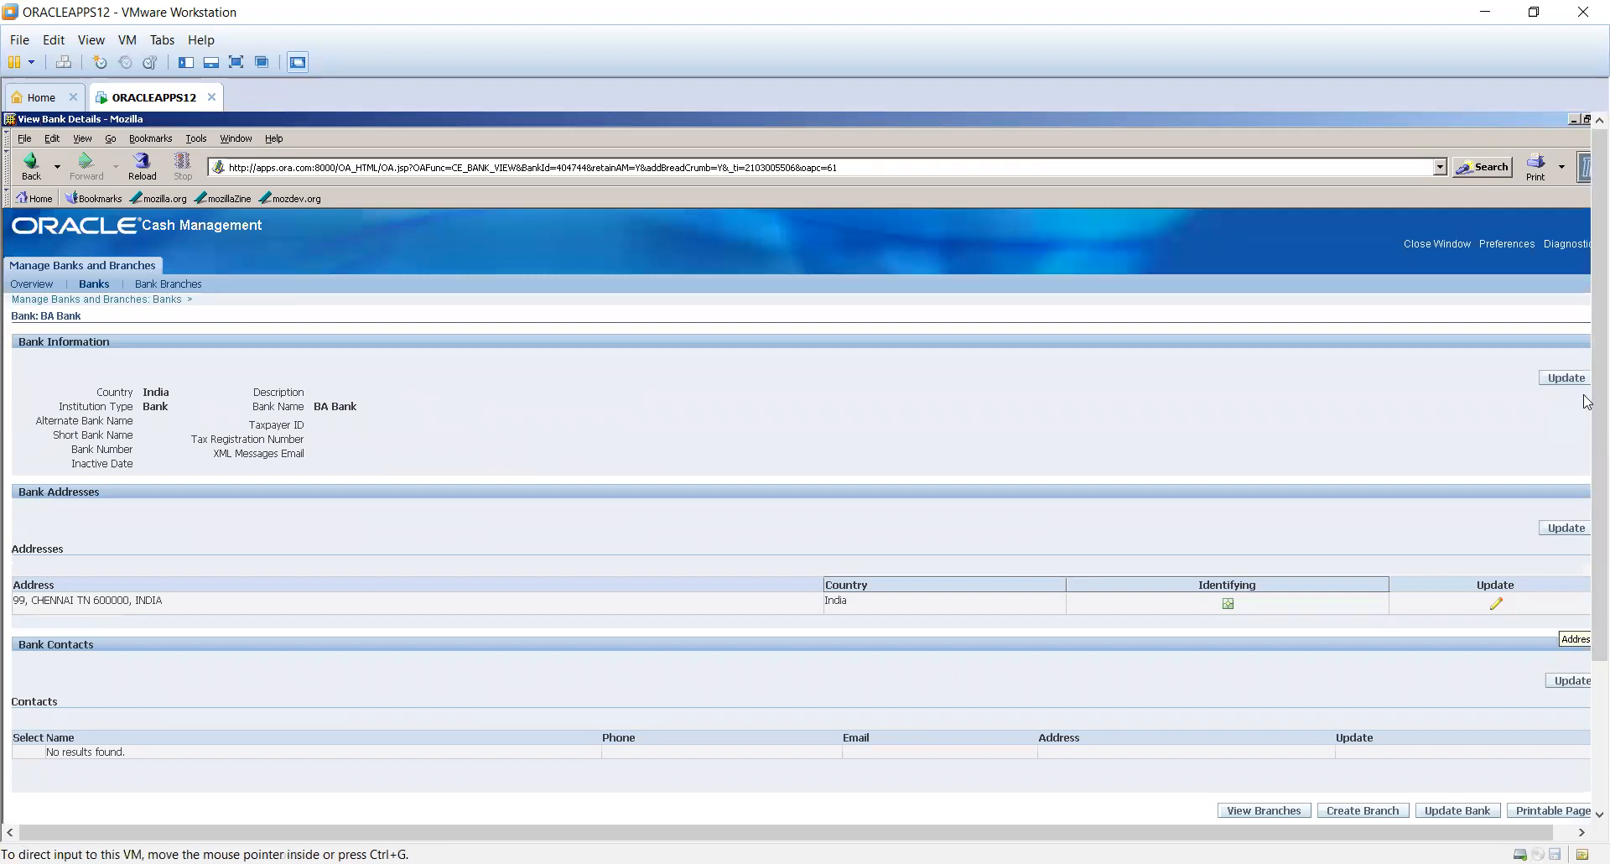
{"action": "left_click_drag", "start_coordinate": [1588, 398], "coordinate": [1591, 629]}
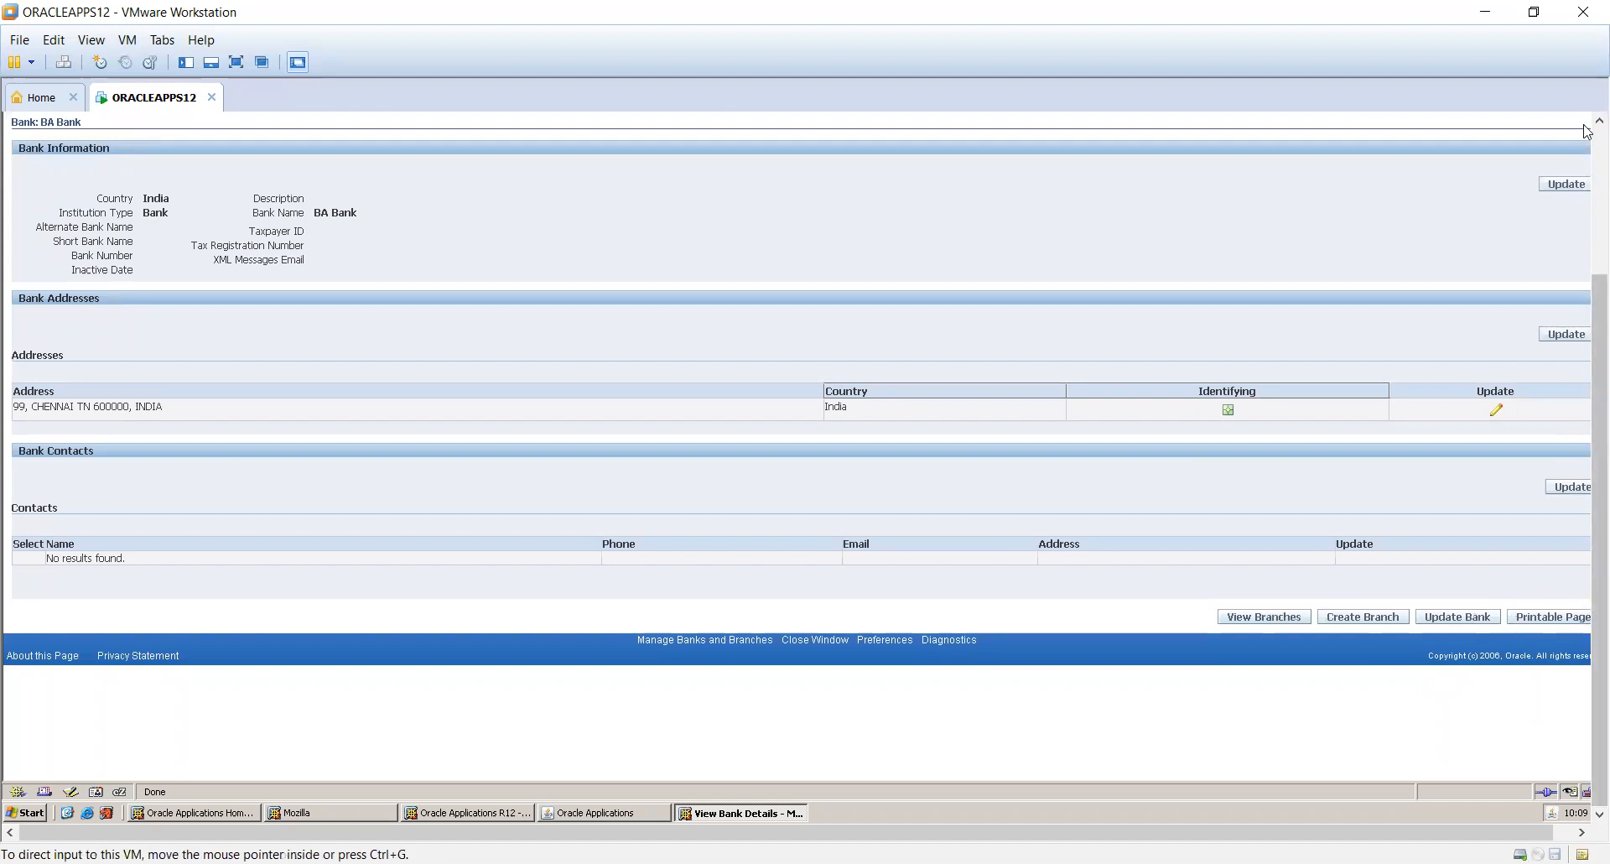
{"action": "left_click", "coordinate": [1598, 151]}
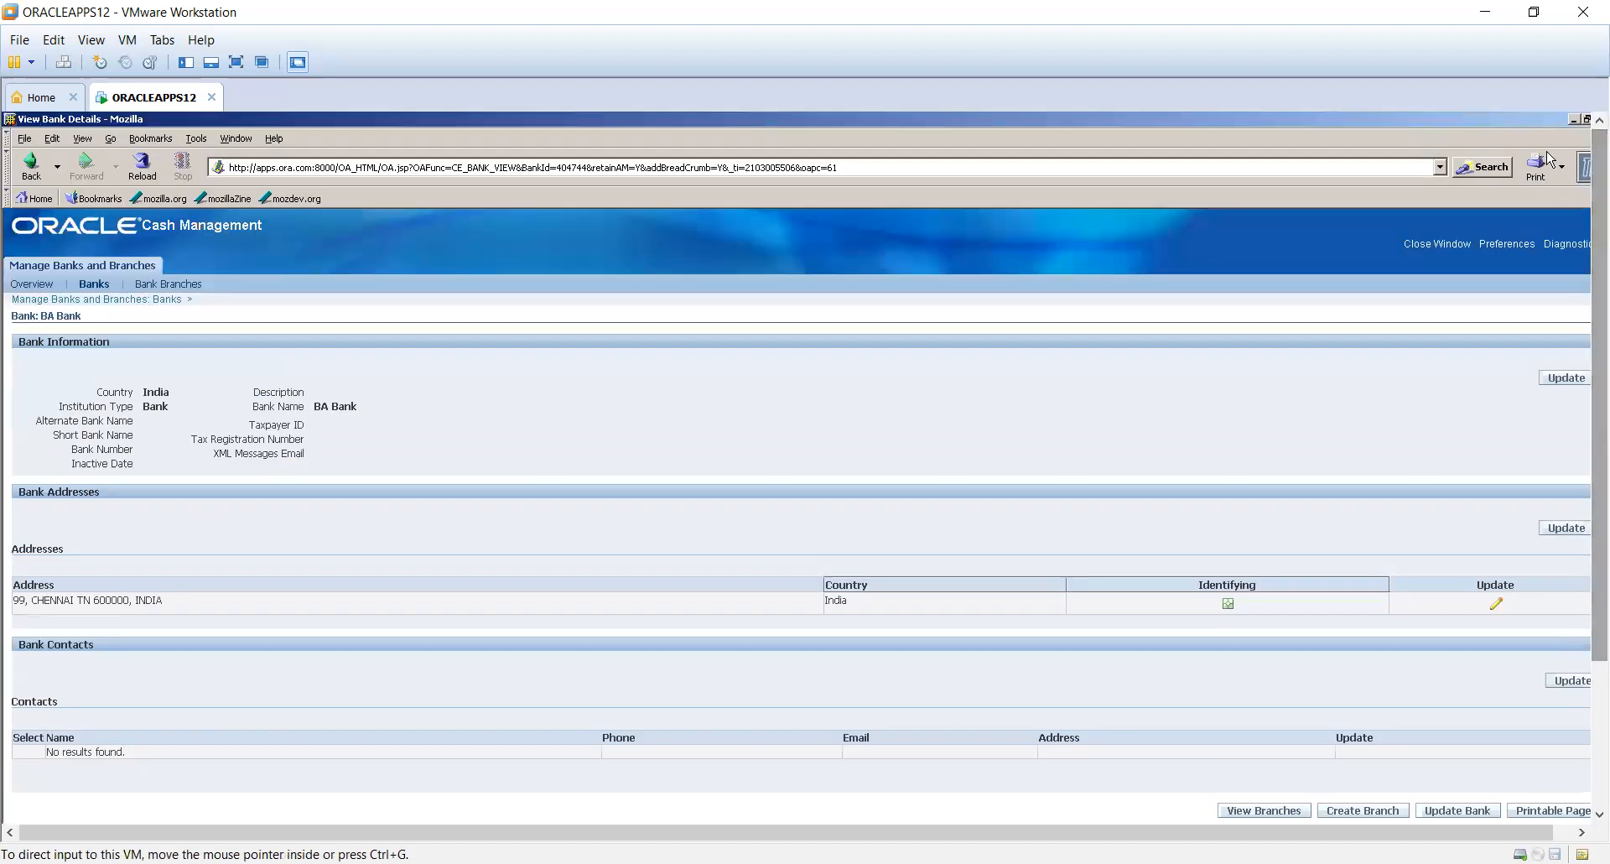
{"action": "left_click", "coordinate": [1585, 120]}
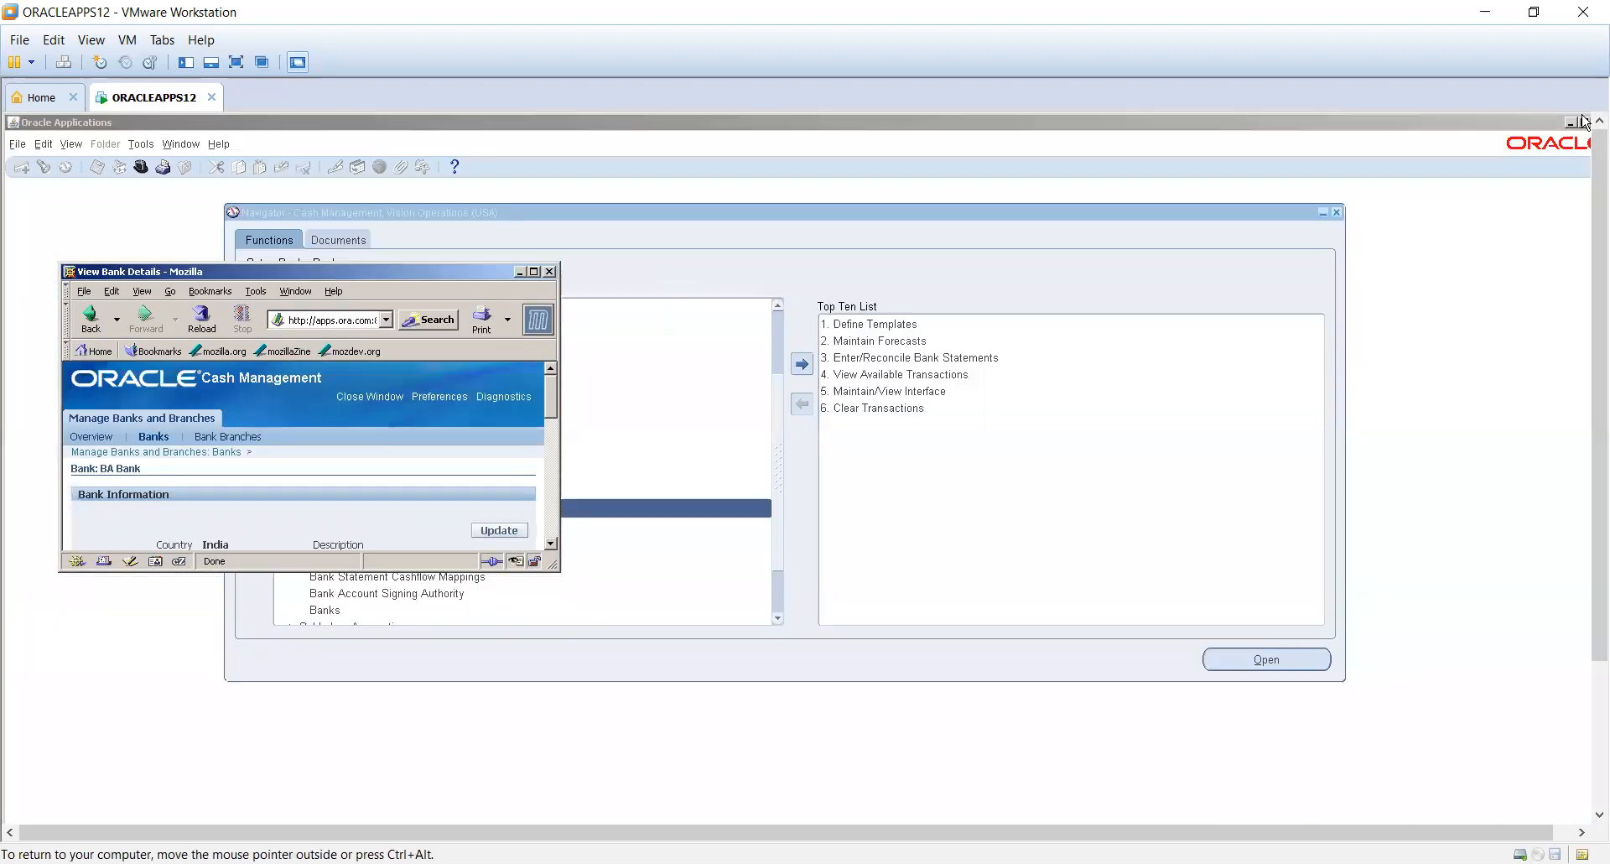
{"action": "left_click", "coordinate": [549, 271]}
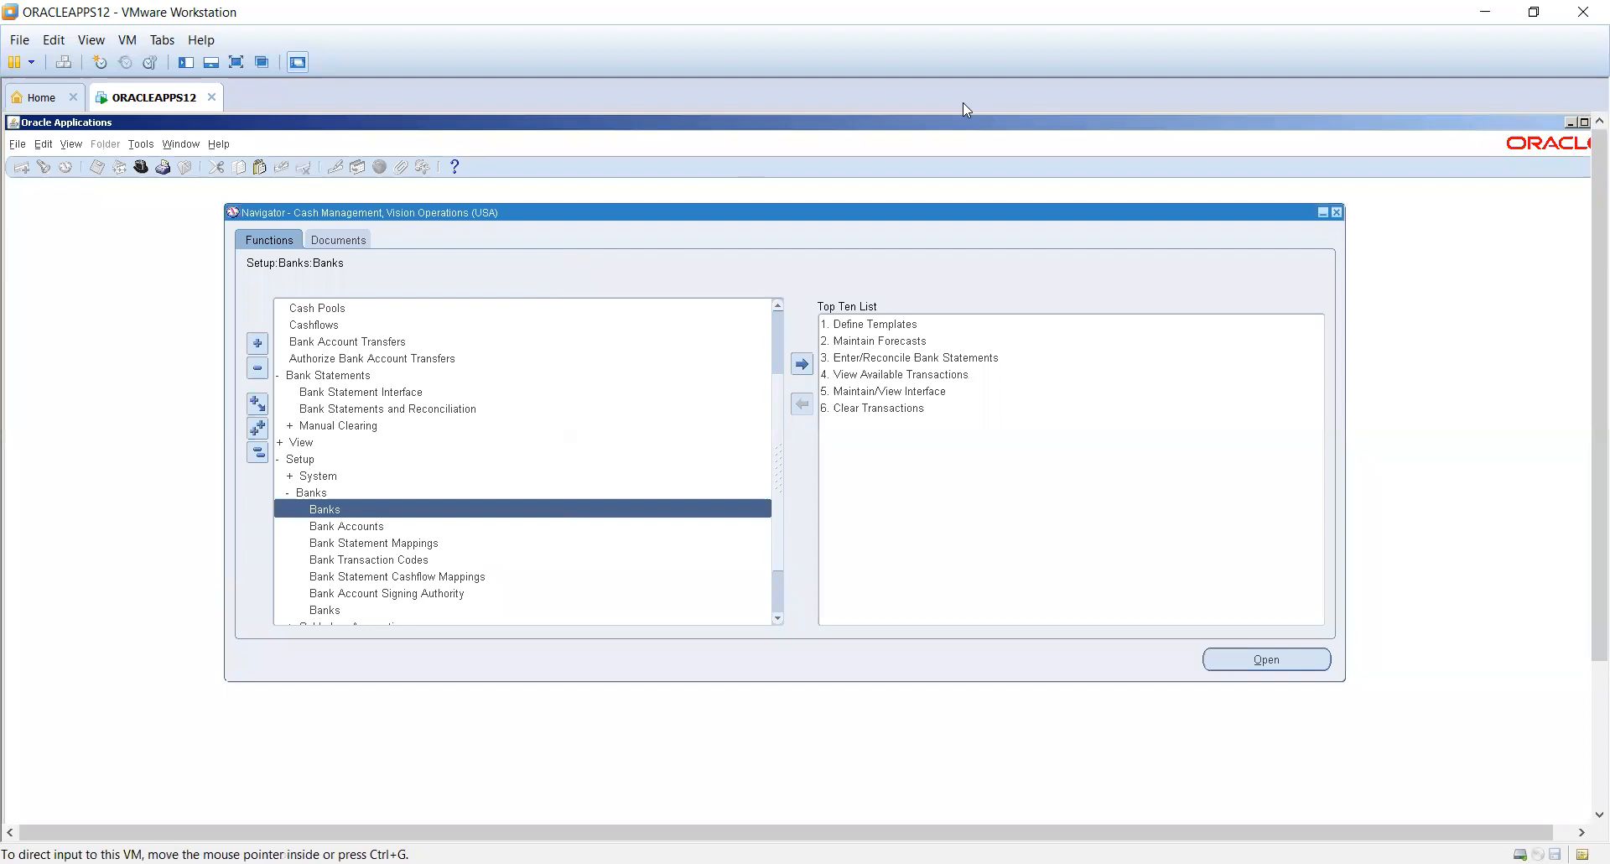